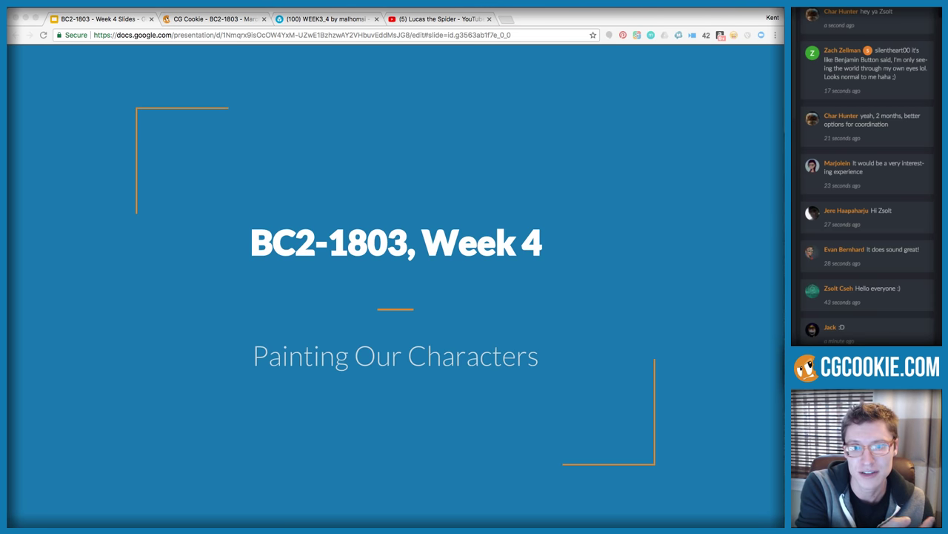
Advance from the Week 4 title slide to the 'Week 3 Recap – Favorite HW Submission' slide.
left_click(345, 213)
left_click(345, 214)
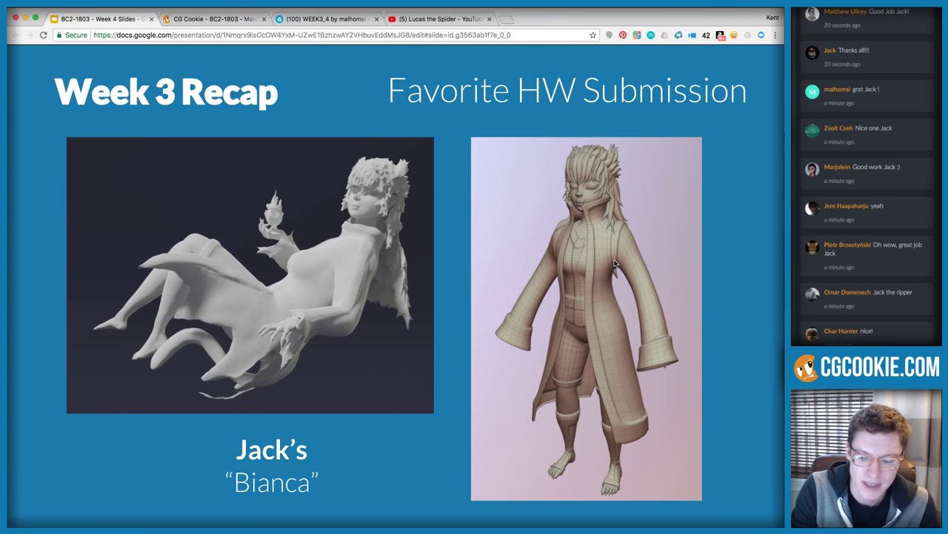
Show the Honorable Mentions slide with One-Legged Pete, Indiana Jones and Bob.
key("Right")
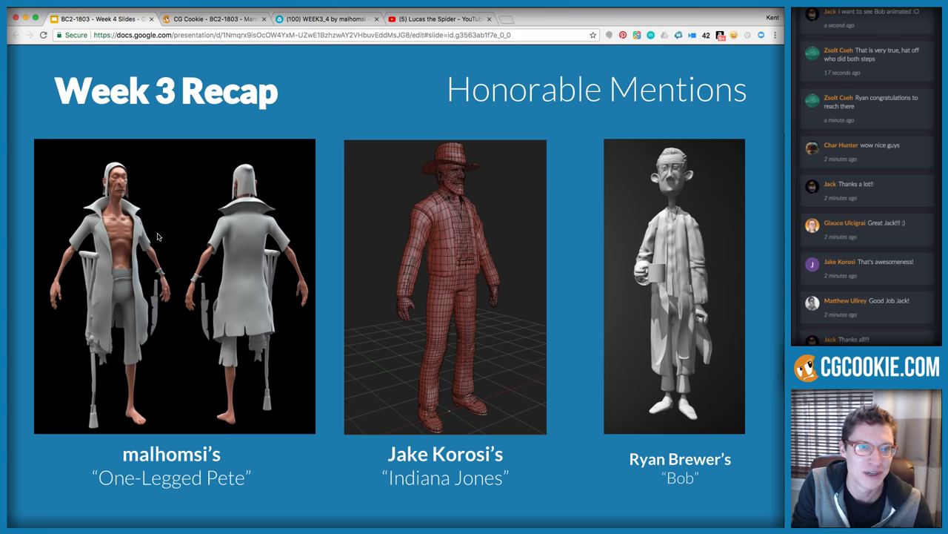
Show the 'Week 3 Recap – Topology critique' slide with three wireframe character models.
key("Right")
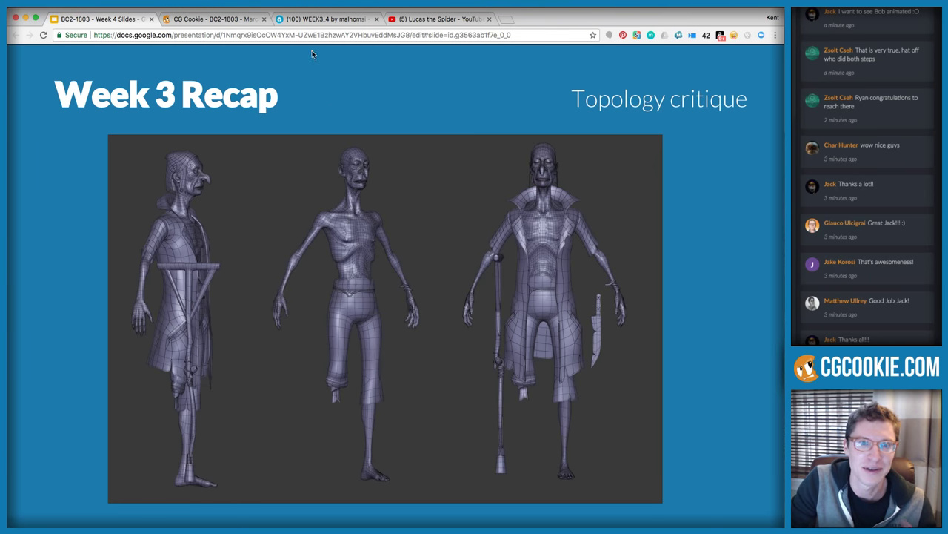
Switch to the WEEK3_4 Sketchfab page and orbit and zoom onto the wireframe torso.
left_click(326, 18)
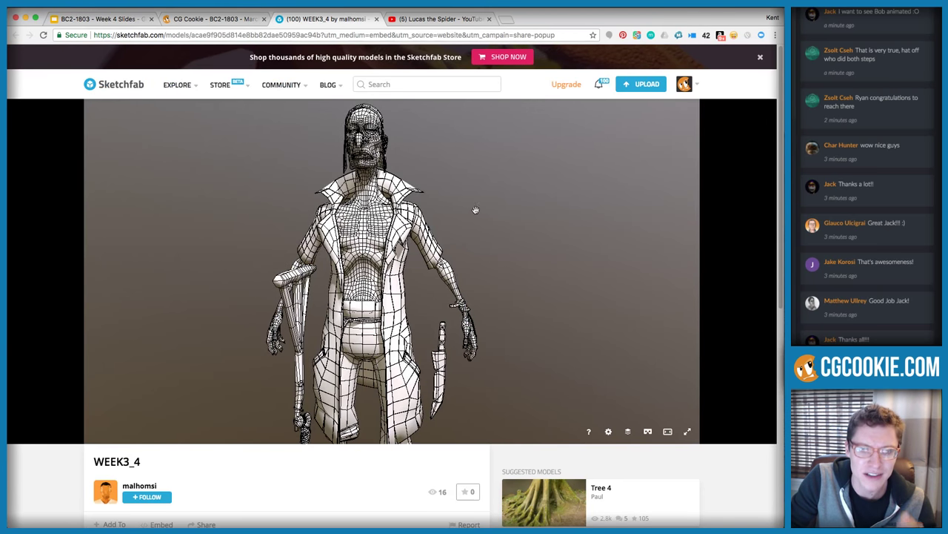
left_click_drag(474, 208, 442, 217)
scroll(443, 217, "up", 5)
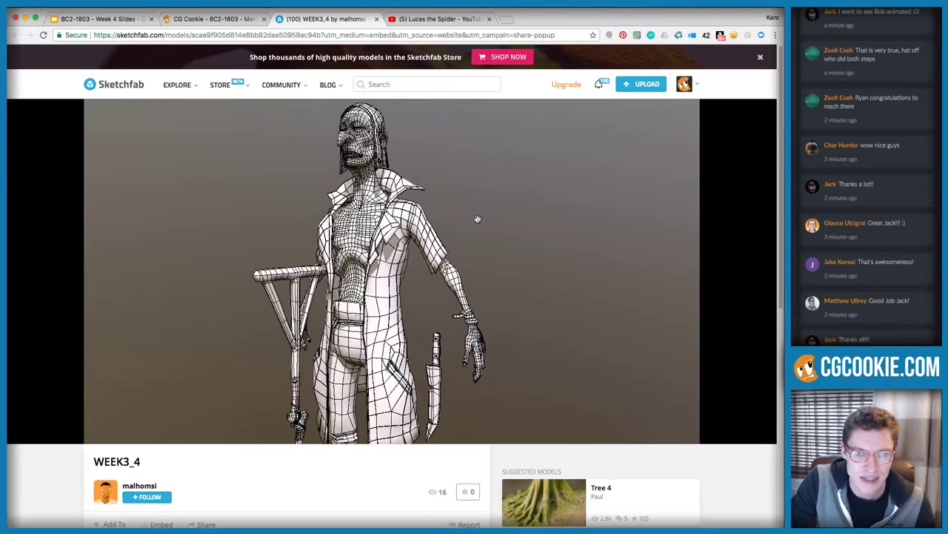
scroll(485, 208, "down", 3)
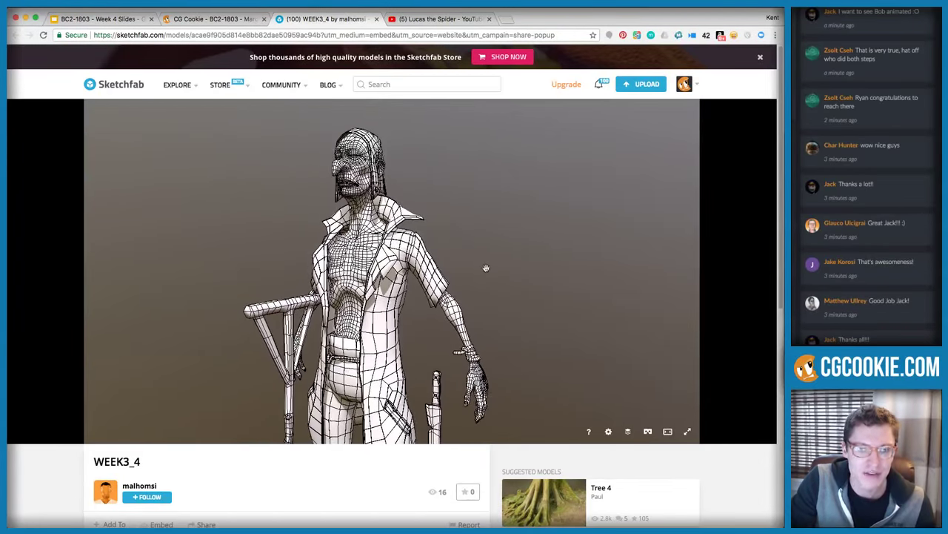
left_click_drag(491, 275, 395, 239)
scroll(395, 239, "up", 5)
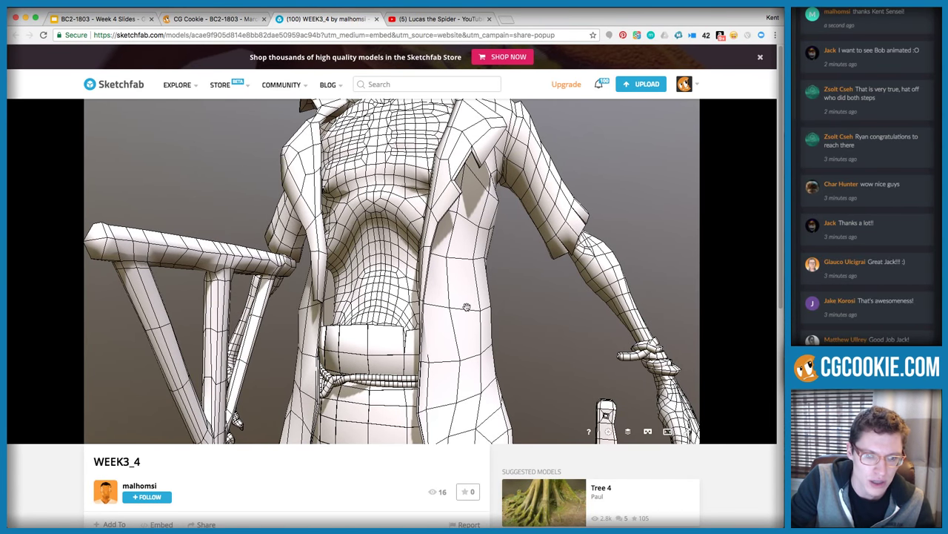
Recentre on the belt and orbit close around the chest and front of the torso.
double_click(360, 377)
left_click_drag(359, 376, 438, 329)
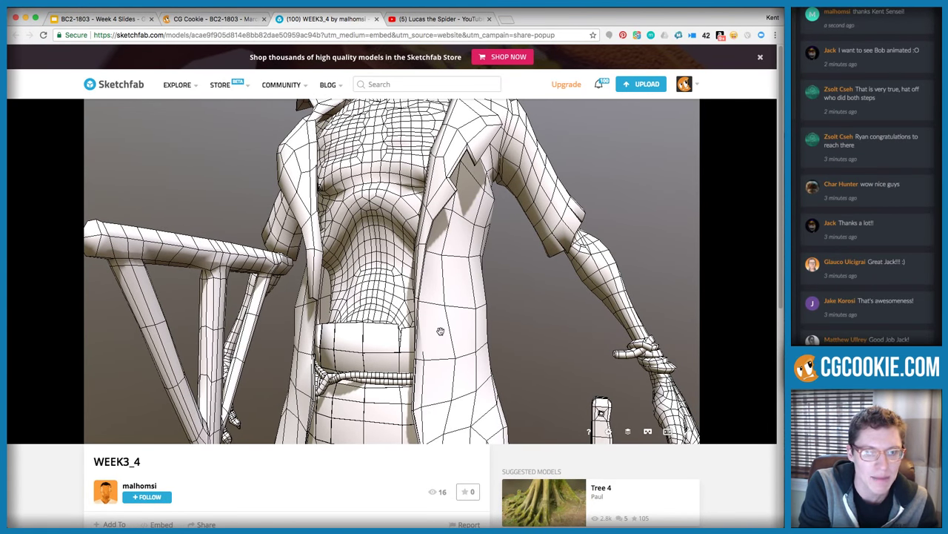
scroll(441, 331, "down", 6)
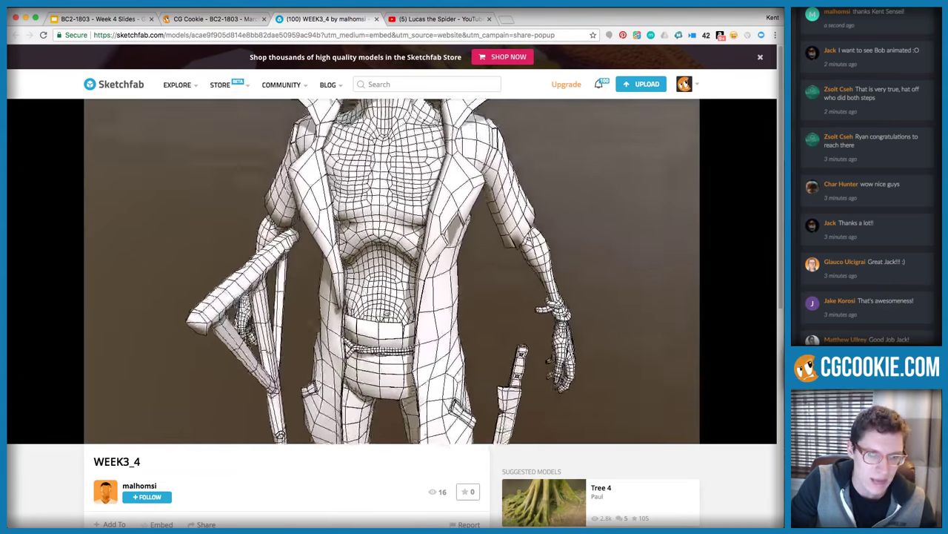
left_click_drag(386, 313, 385, 305)
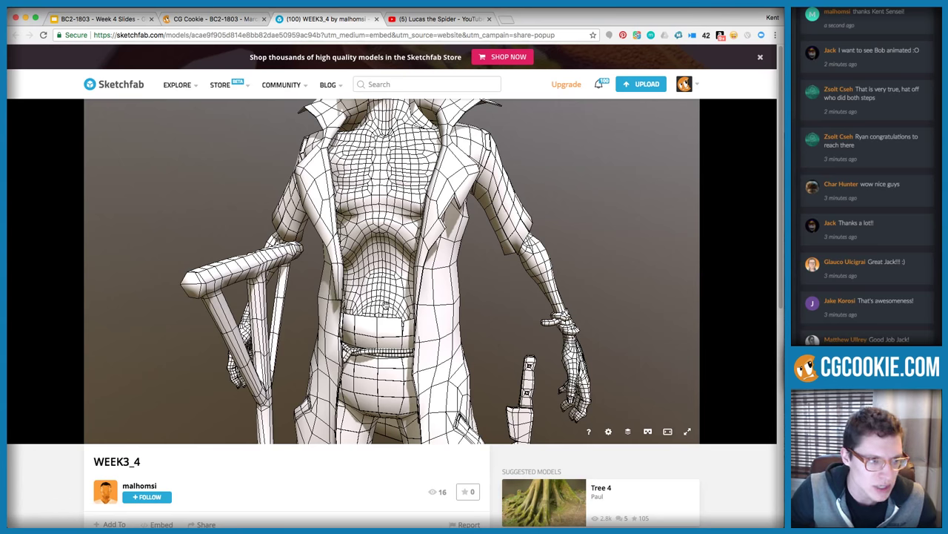
scroll(424, 275, "up", 5)
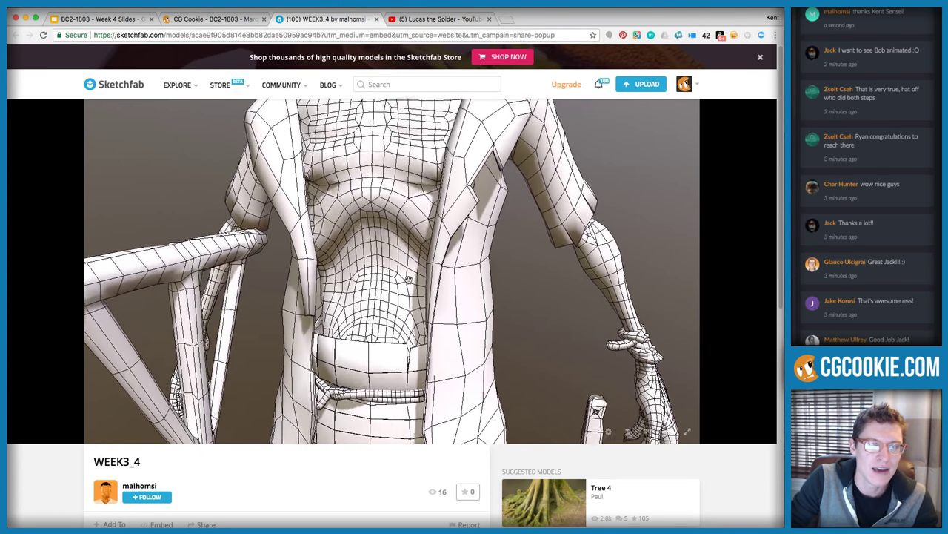
left_click_drag(409, 280, 406, 274)
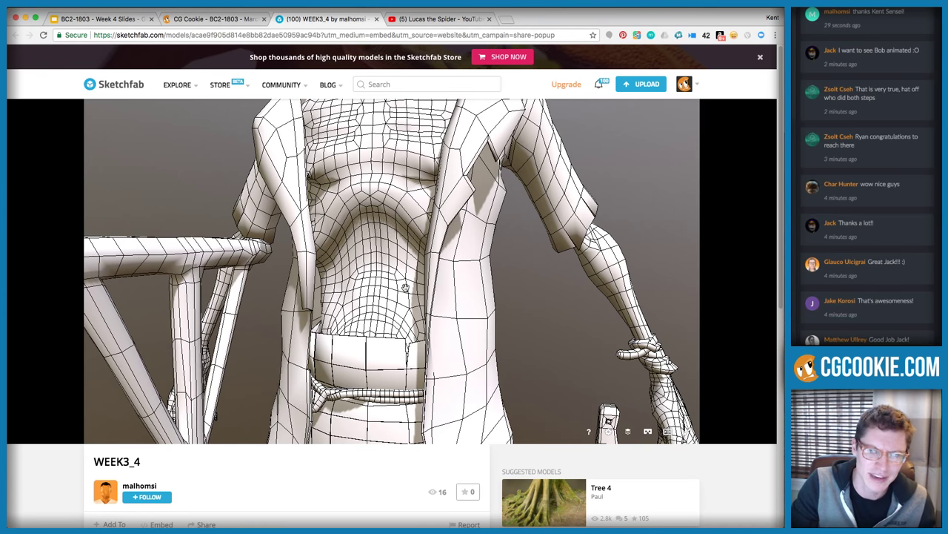
scroll(405, 286, "down", 3)
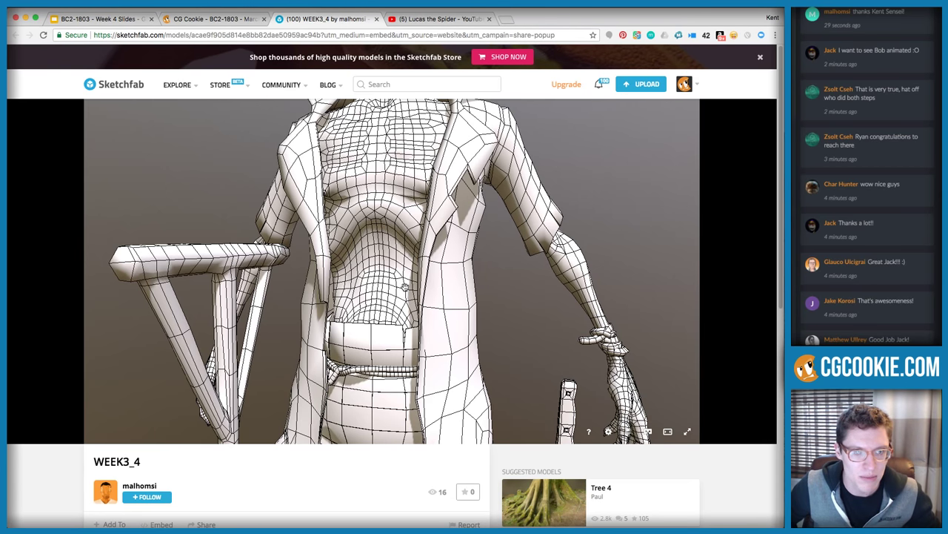
mouse_move(358, 223)
left_mouse_down()
mouse_move(411, 296)
mouse_move(347, 238)
mouse_move(360, 257)
left_mouse_up()
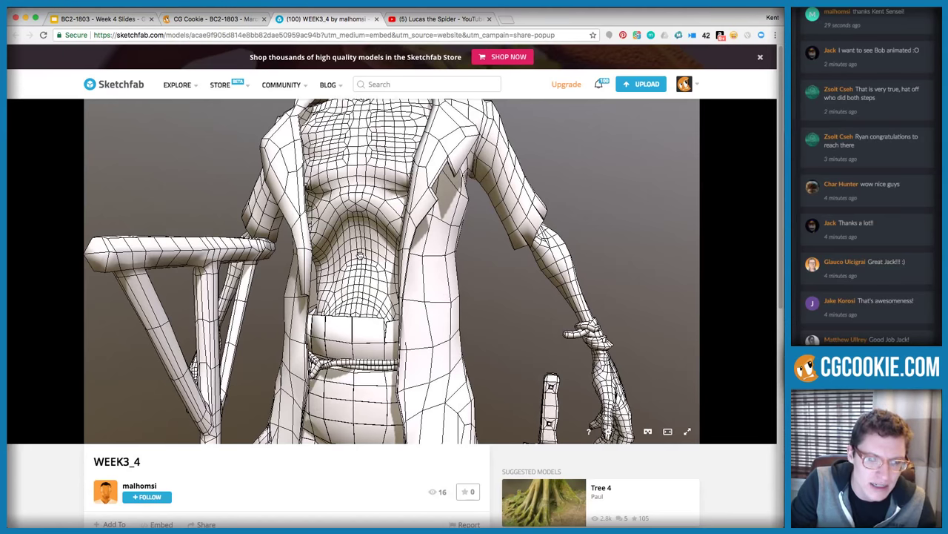
Orbit and zoom around the torso, finishing on a full-length side profile of the character.
scroll(360, 254, "up", 3)
scroll(359, 296, "up", 2)
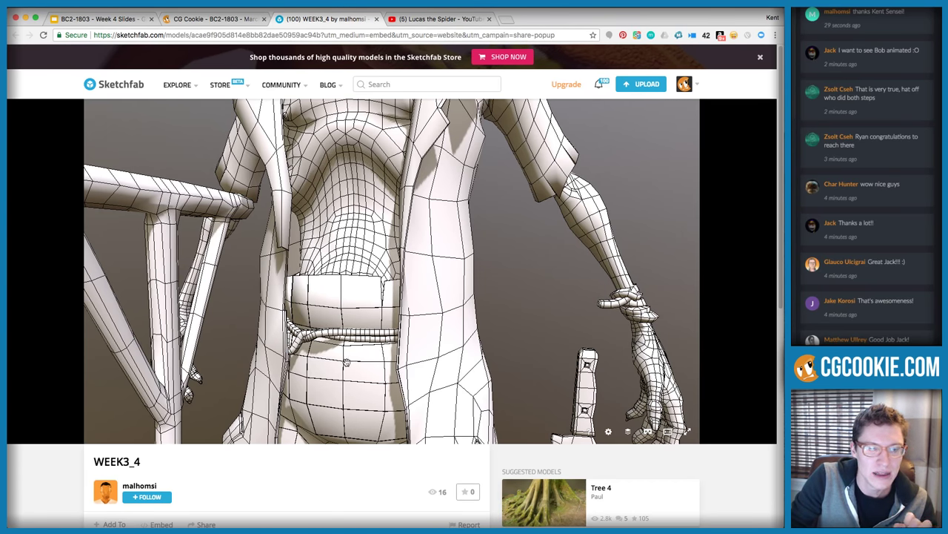
left_click_drag(377, 357, 403, 344)
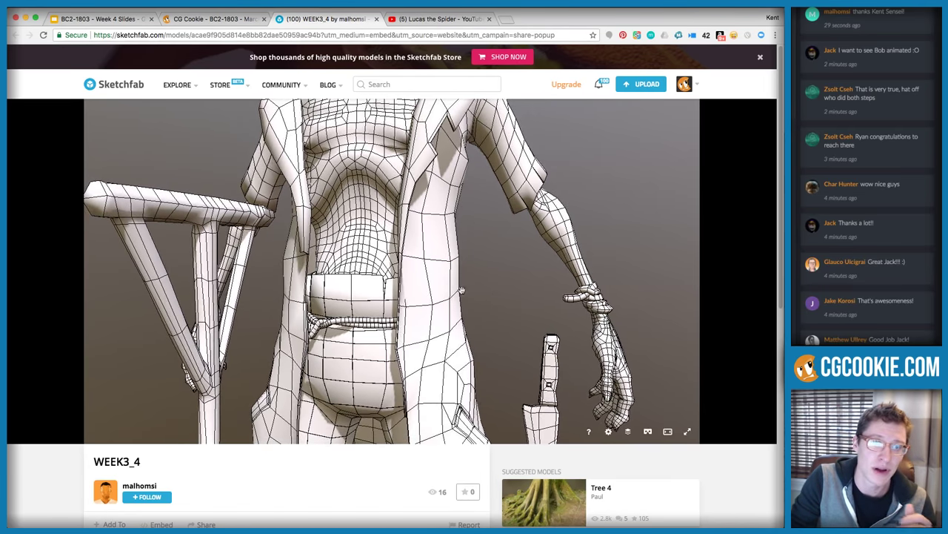
scroll(448, 291, "down", 5)
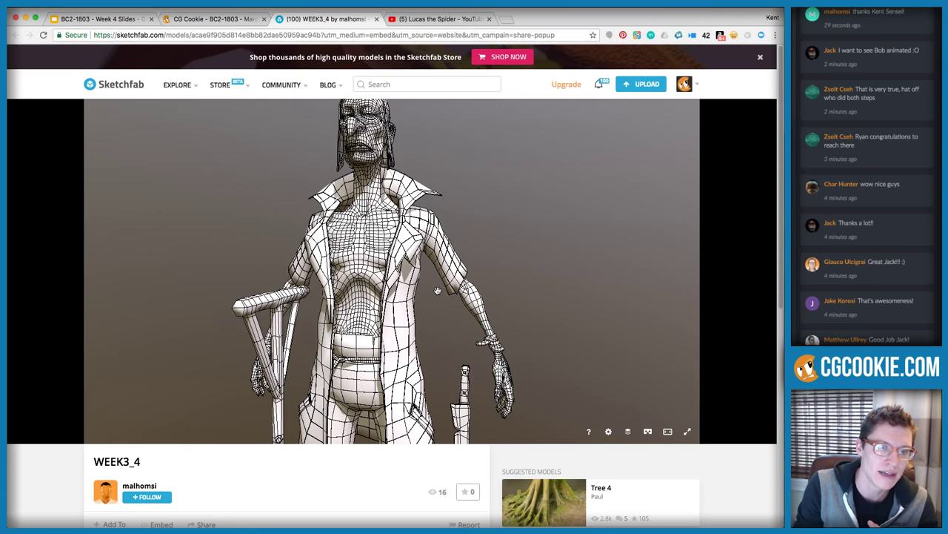
scroll(447, 230, "down", 3)
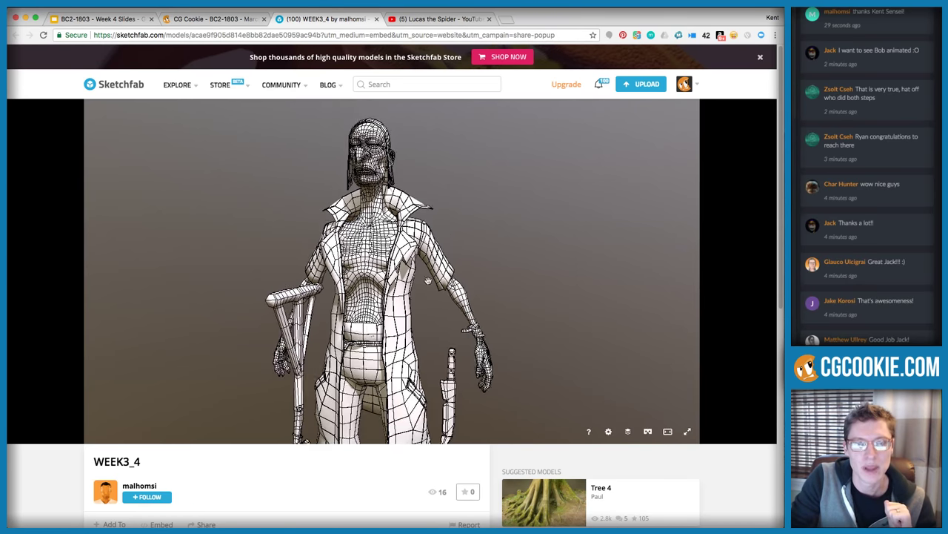
scroll(427, 280, "up", 5)
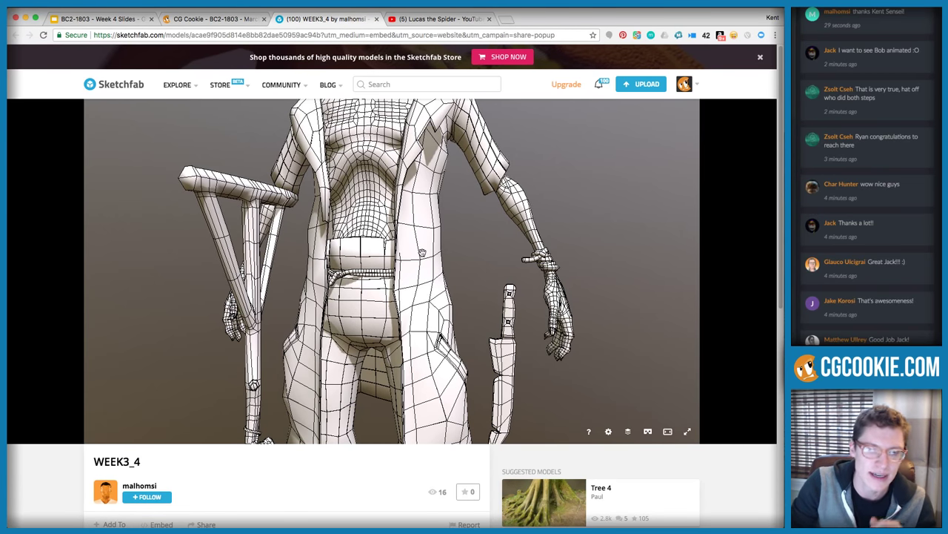
scroll(421, 253, "down", 5)
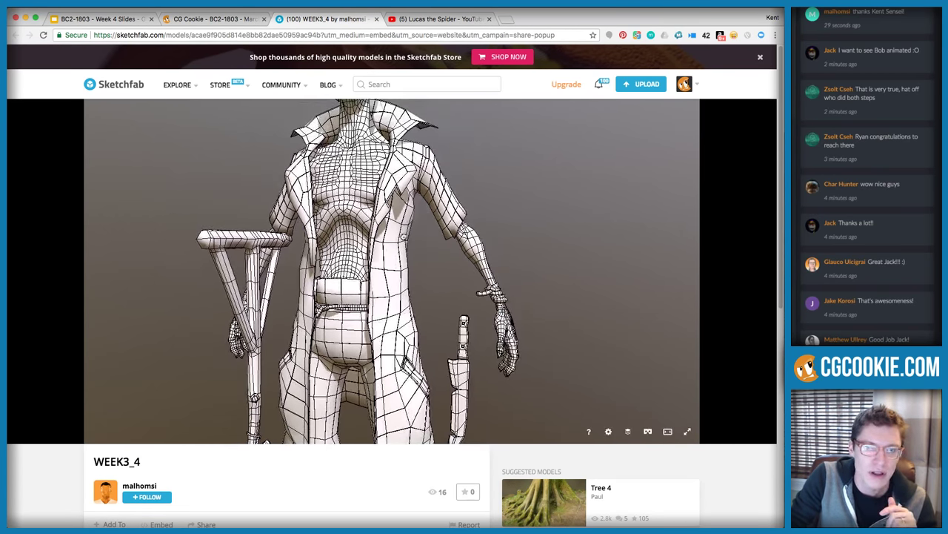
mouse_move(403, 236)
left_mouse_down()
mouse_move(383, 249)
mouse_move(400, 254)
mouse_move(398, 272)
mouse_move(447, 257)
left_mouse_up()
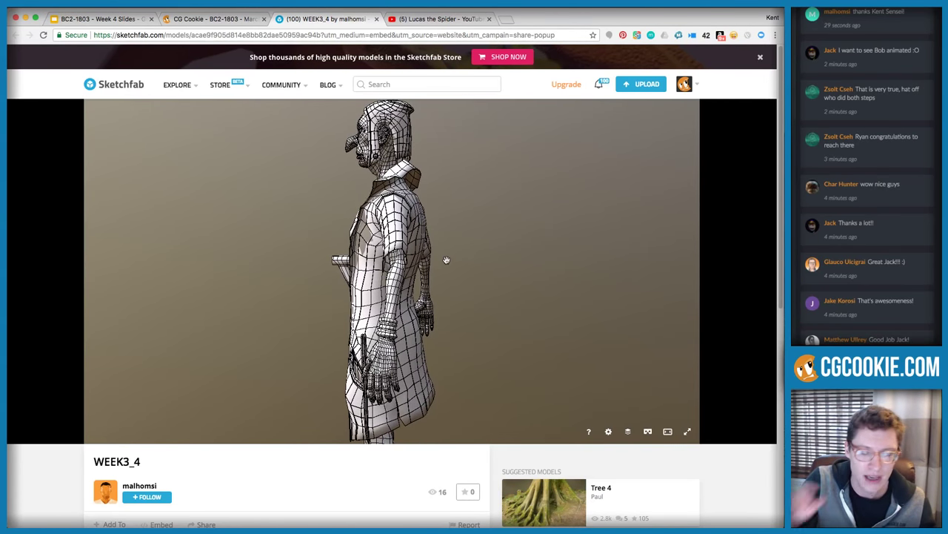
Orbit to the character's back and zoom in on the coat's even quad grid.
left_click_drag(444, 259, 381, 277)
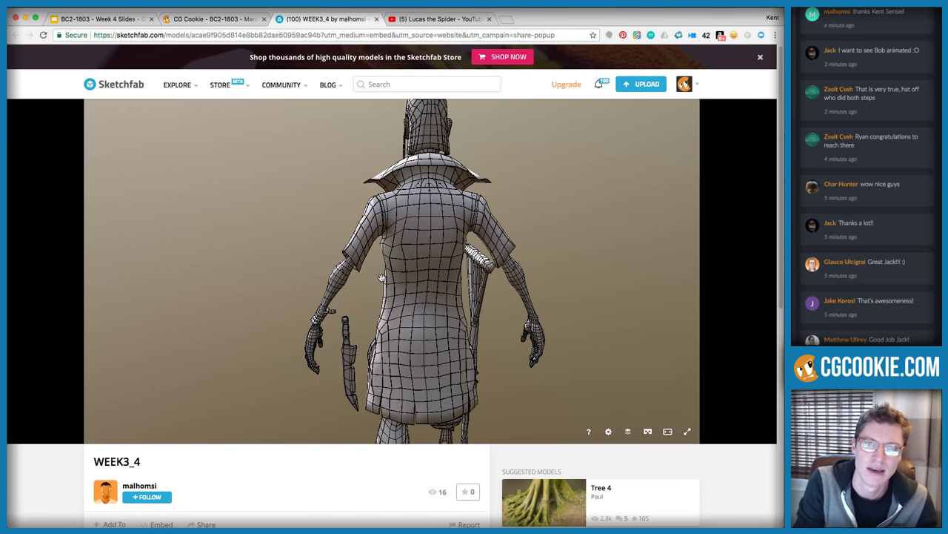
scroll(423, 230, "up", 5)
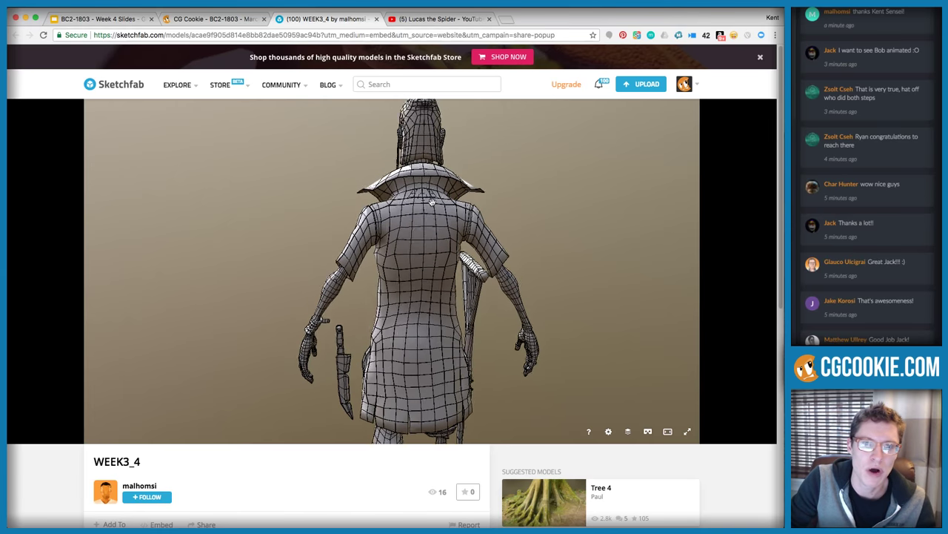
scroll(426, 255, "up", 3)
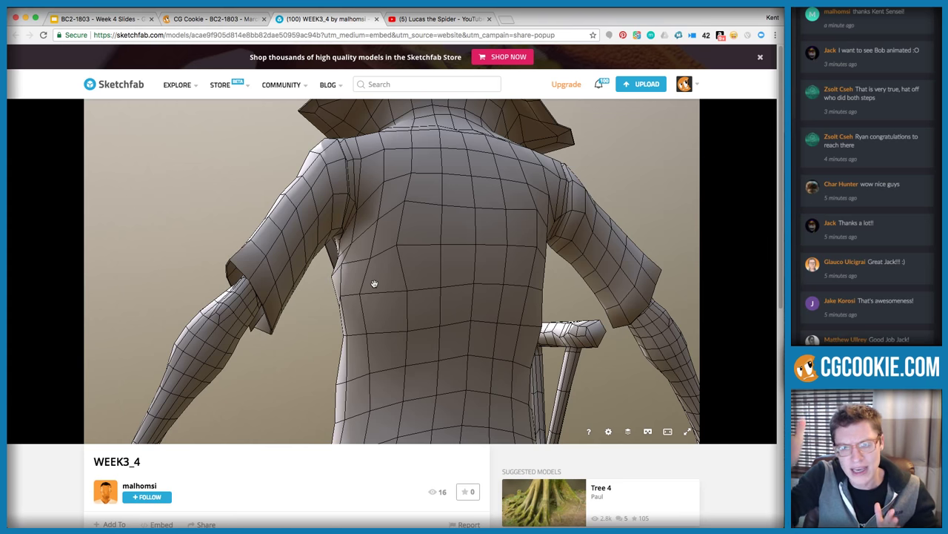
Orbit back to the front and zoom out to show the torso, hand and crutch.
mouse_move(419, 220)
left_mouse_down()
mouse_move(390, 282)
mouse_move(302, 294)
left_mouse_up()
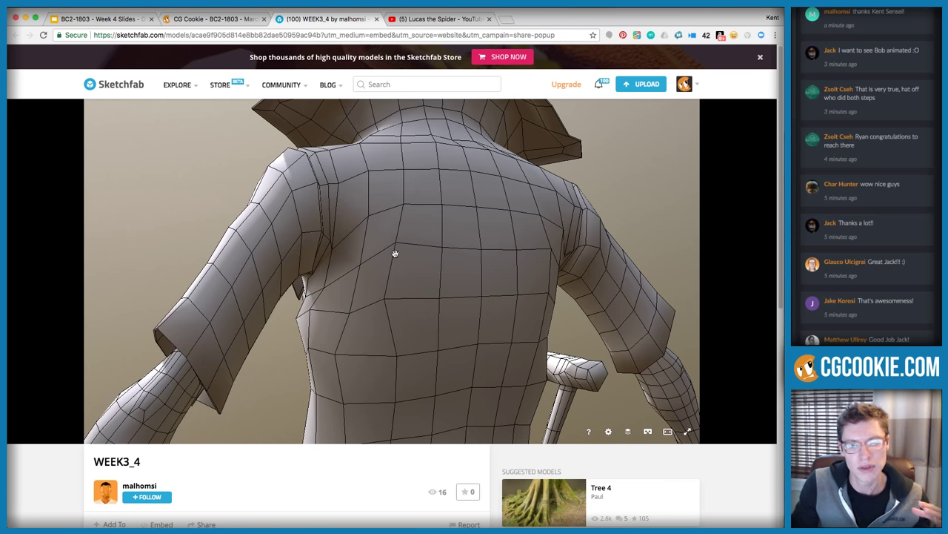
mouse_move(392, 252)
left_mouse_down()
mouse_move(370, 288)
mouse_move(437, 307)
mouse_move(447, 292)
left_mouse_up()
scroll(447, 292, "down", 3)
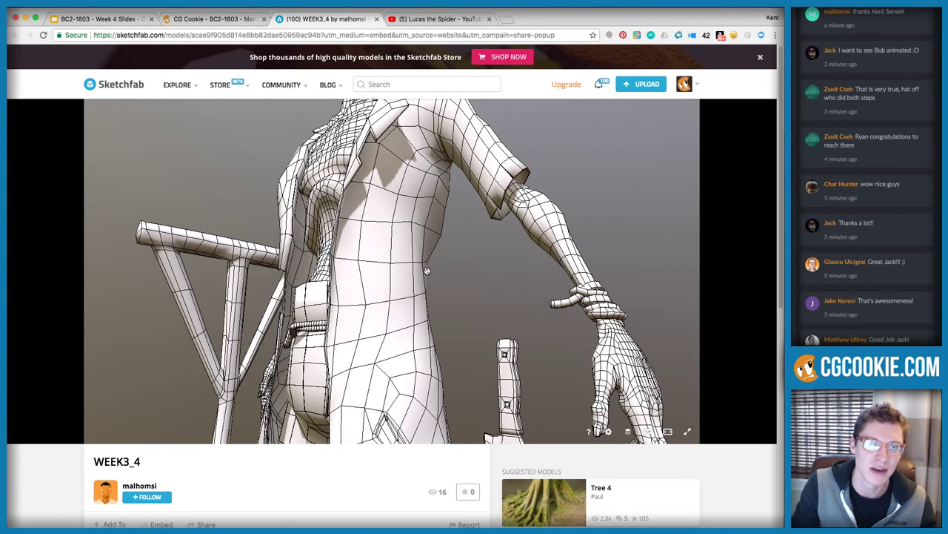
Orbit up to the head and zoom in on the neck and coat collar topology.
left_click_drag(427, 271, 410, 277)
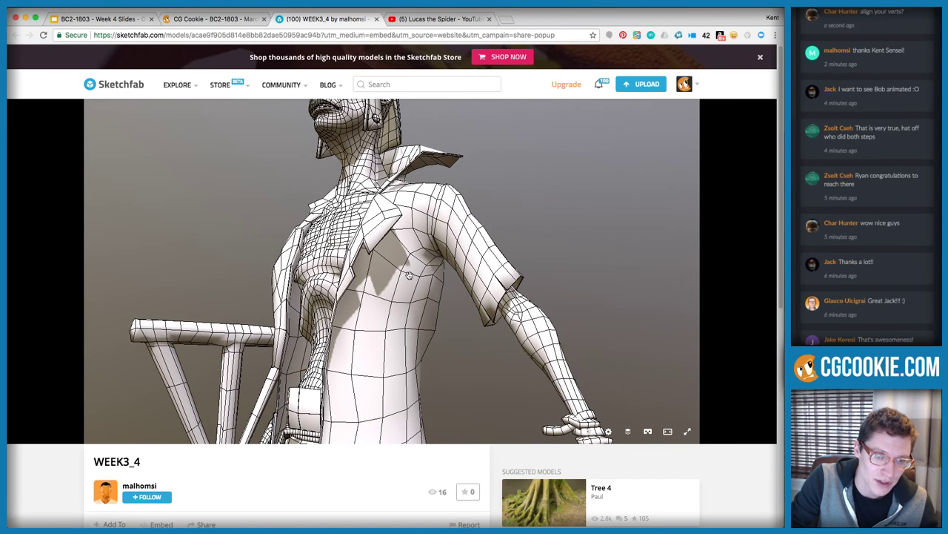
left_click_drag(411, 278, 391, 344)
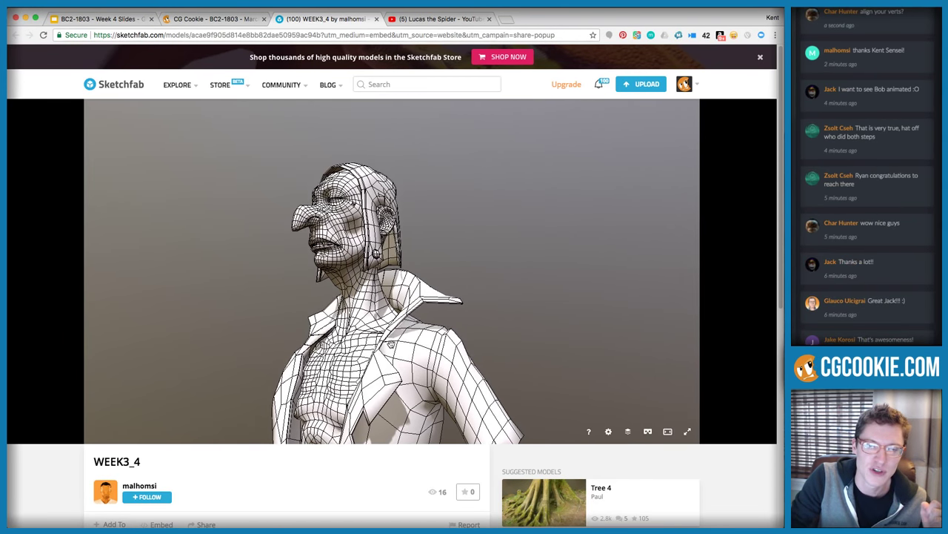
scroll(390, 344, "up", 5)
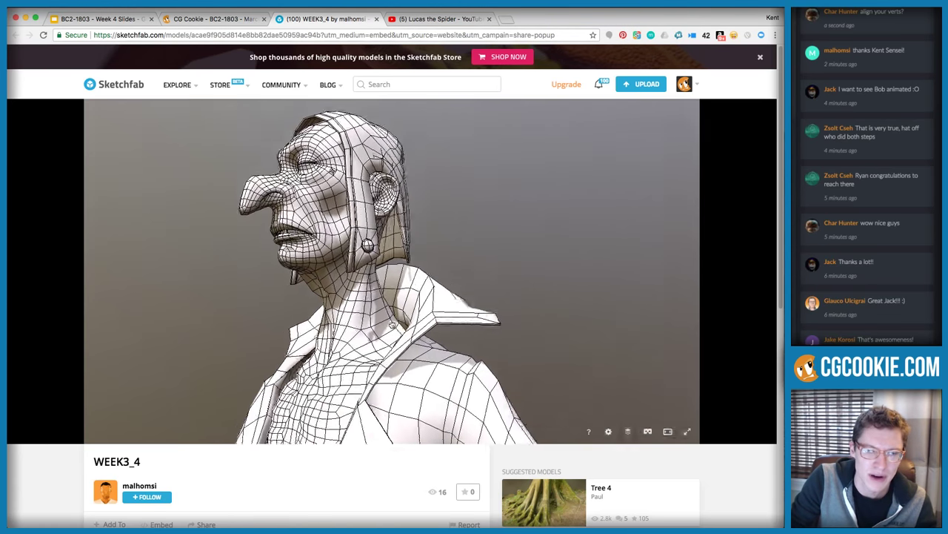
mouse_move(389, 339)
left_mouse_down()
mouse_move(402, 296)
mouse_move(401, 322)
left_mouse_up()
scroll(386, 332, "up", 4)
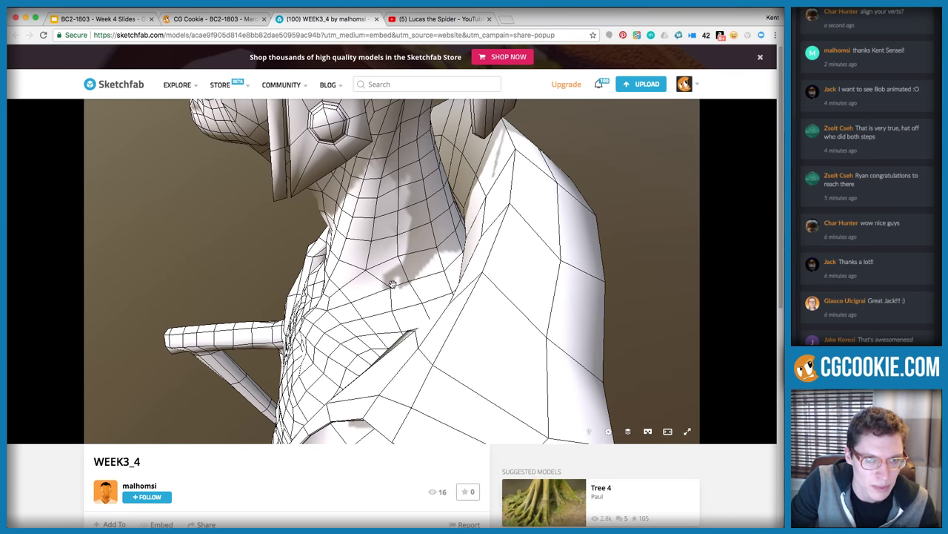
Zoom and orbit around the face from front, three-quarter, left profile and low angles.
scroll(392, 284, "down", 10)
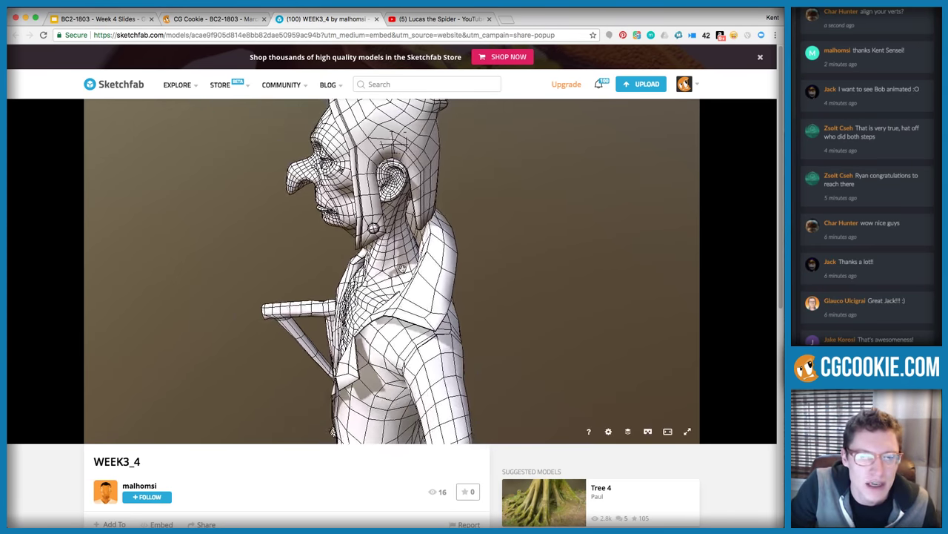
scroll(404, 266, "up", 8)
mouse_move(404, 267)
left_mouse_down()
mouse_move(418, 242)
mouse_move(396, 252)
mouse_move(425, 247)
mouse_move(411, 240)
mouse_move(443, 281)
mouse_move(425, 284)
left_mouse_up()
scroll(416, 241, "down", 5)
scroll(424, 282, "down", 2)
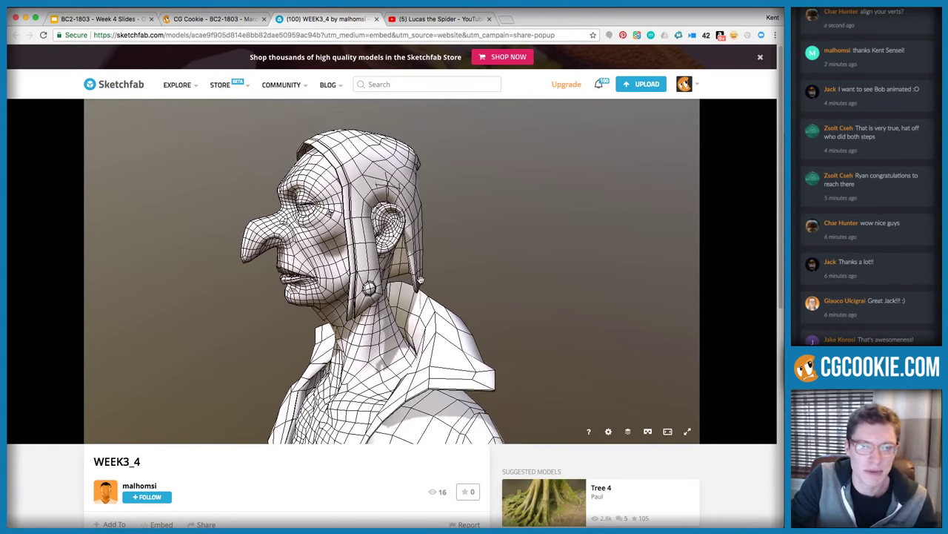
scroll(421, 280, "down", 3)
mouse_move(420, 280)
left_mouse_down()
mouse_move(437, 357)
mouse_move(439, 322)
left_mouse_up()
scroll(437, 356, "up", 5)
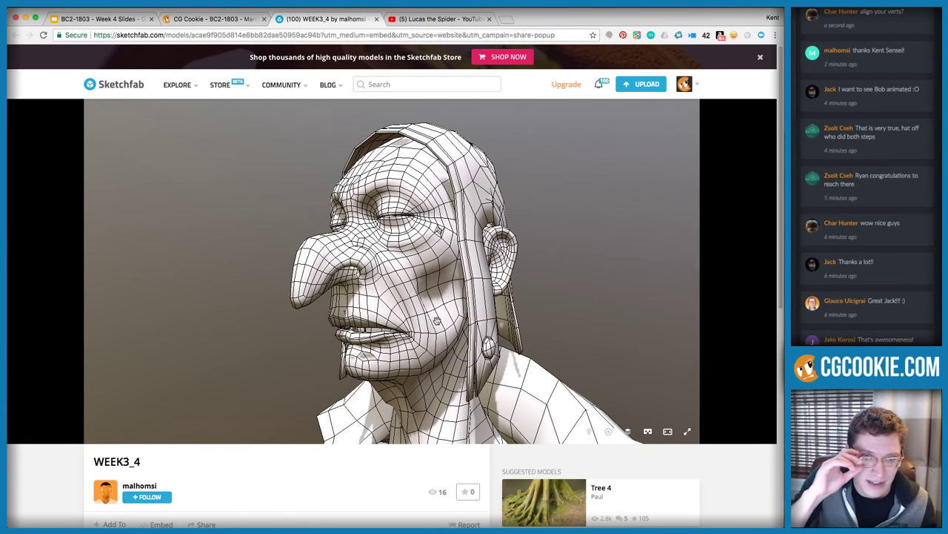
left_click_drag(437, 320, 430, 343)
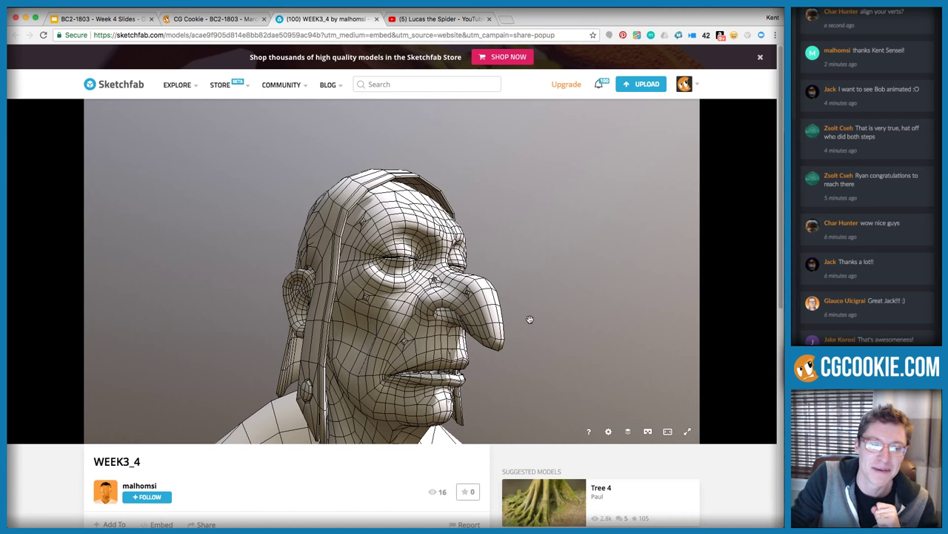
mouse_move(530, 319)
left_mouse_down()
mouse_move(563, 316)
mouse_move(556, 320)
mouse_move(545, 280)
mouse_move(538, 294)
mouse_move(557, 248)
mouse_move(533, 271)
mouse_move(448, 279)
left_mouse_up()
Zoom onto the back of the coat and swing the model to compare angles.
scroll(538, 294, "down", 5)
scroll(448, 280, "up", 8)
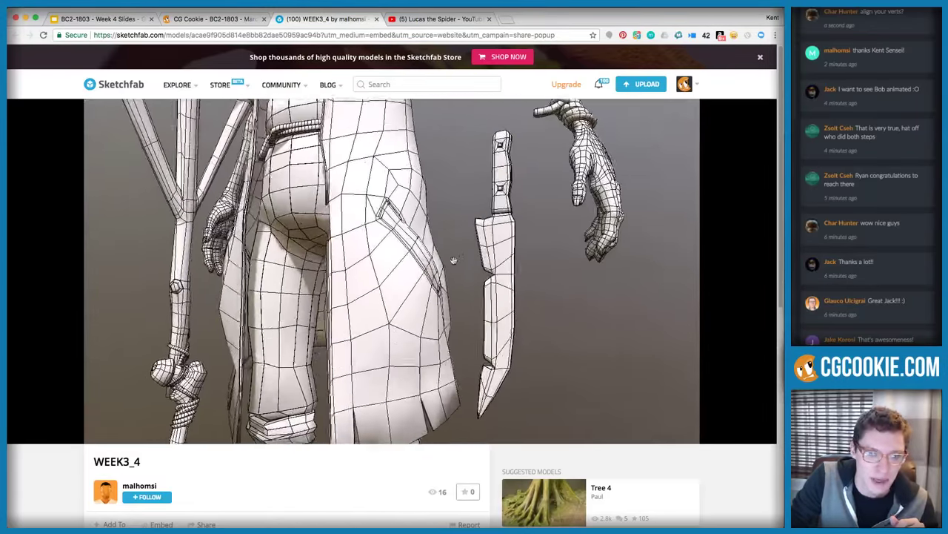
left_click_drag(384, 268, 379, 292)
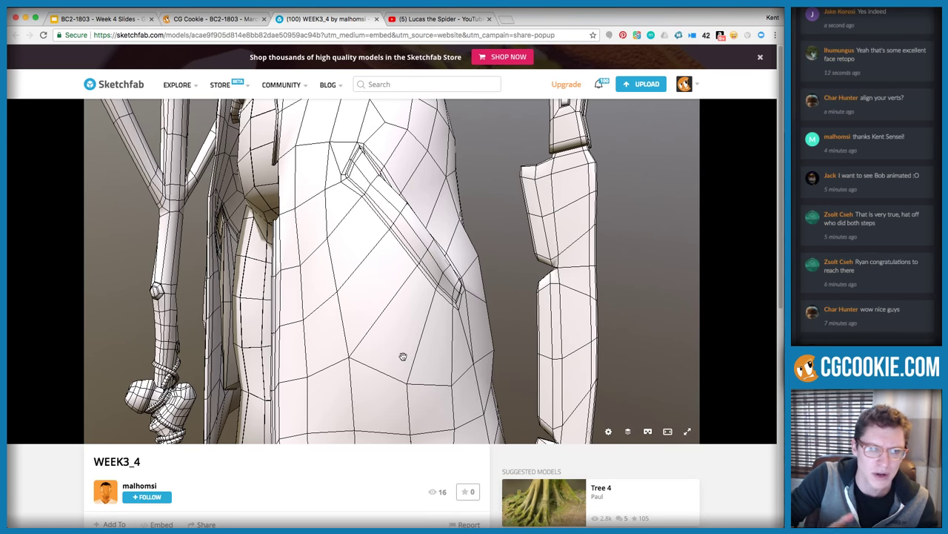
left_click_drag(402, 356, 369, 265)
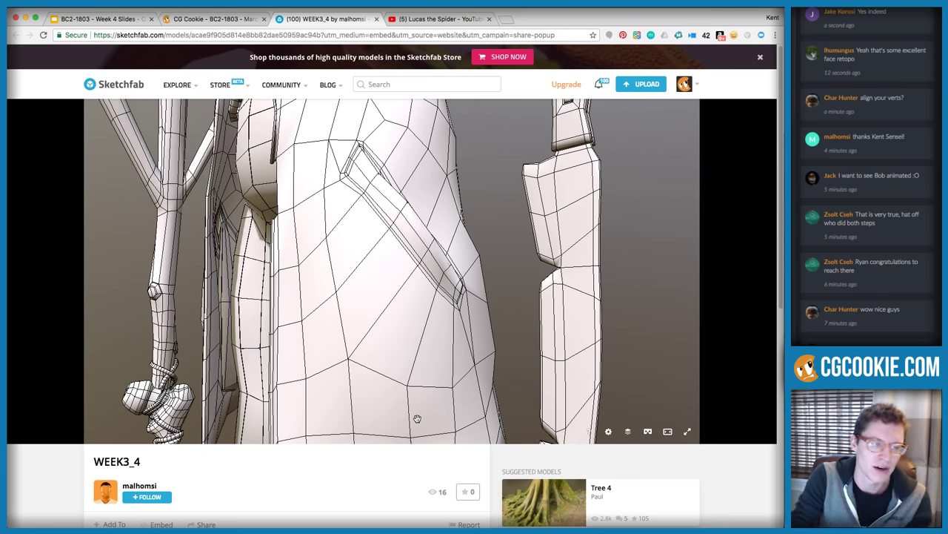
Zoom out and orbit to a full-body front view, ending head-on at the face.
scroll(417, 396, "down", 6)
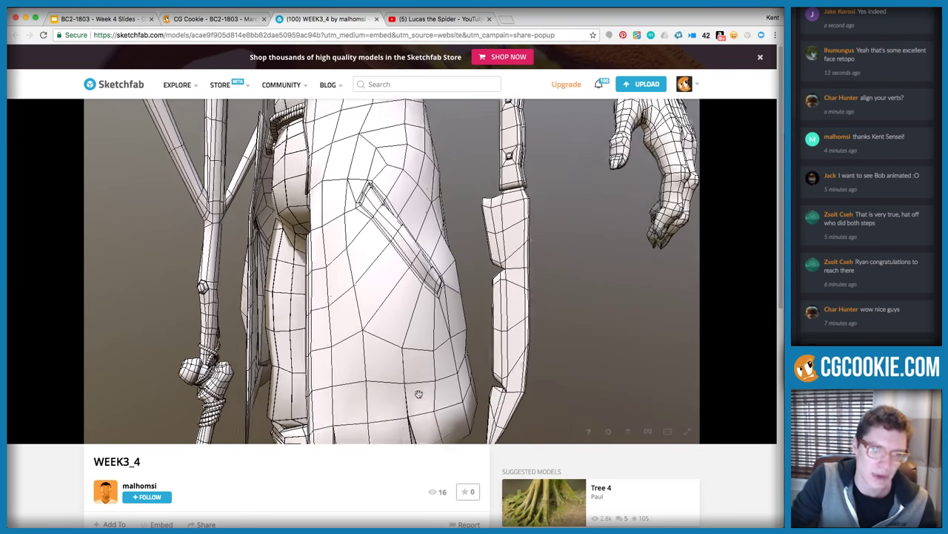
scroll(438, 289, "down", 4)
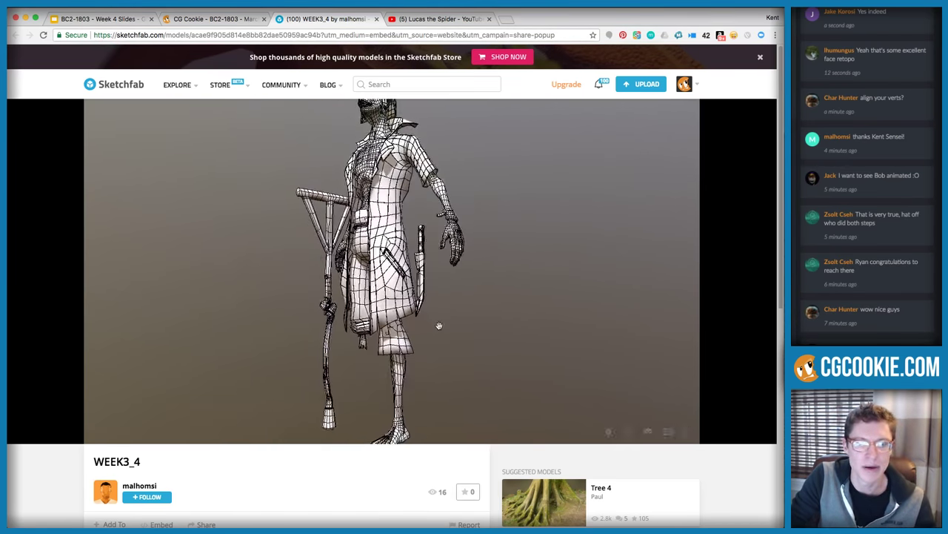
mouse_move(438, 323)
left_mouse_down()
mouse_move(494, 322)
mouse_move(449, 303)
mouse_move(439, 312)
left_mouse_up()
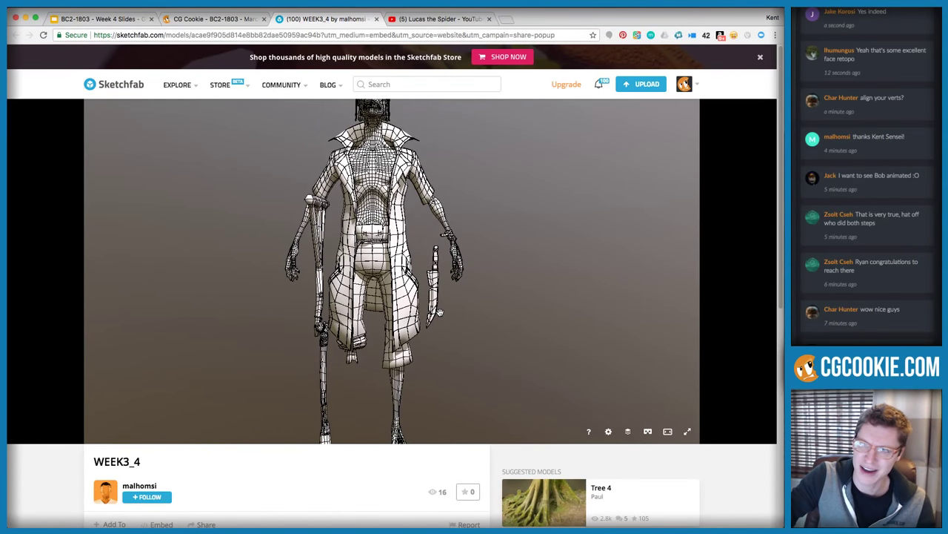
mouse_move(446, 280)
right_mouse_down()
mouse_move(442, 324)
mouse_move(464, 316)
right_mouse_up()
scroll(440, 323, "up", 5)
scroll(466, 315, "down", 1)
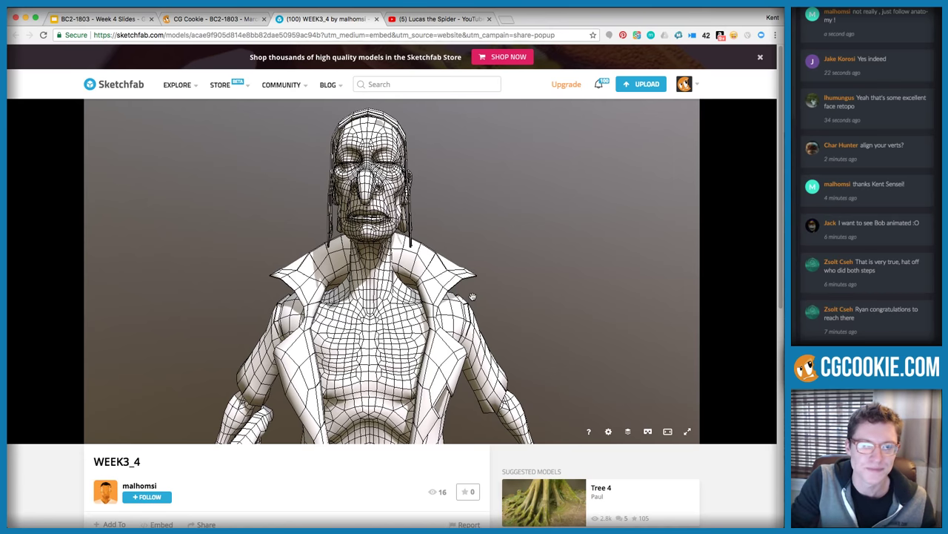
scroll(467, 282, "down", 2)
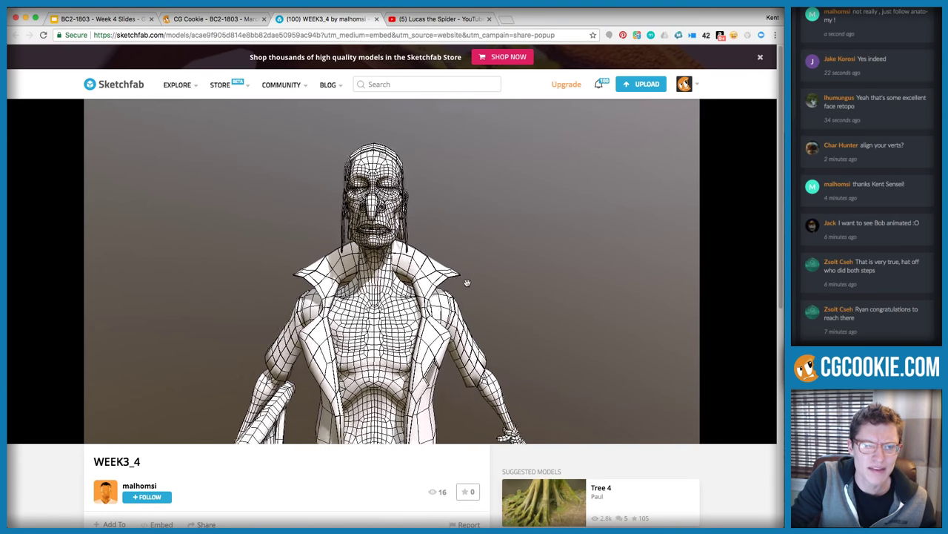
right_click_drag(480, 343, 490, 277)
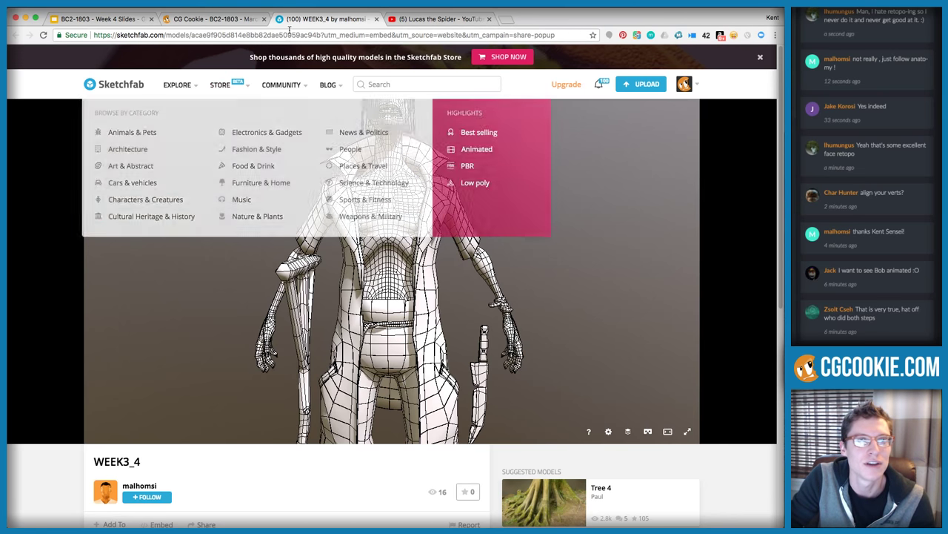
left_click(113, 20)
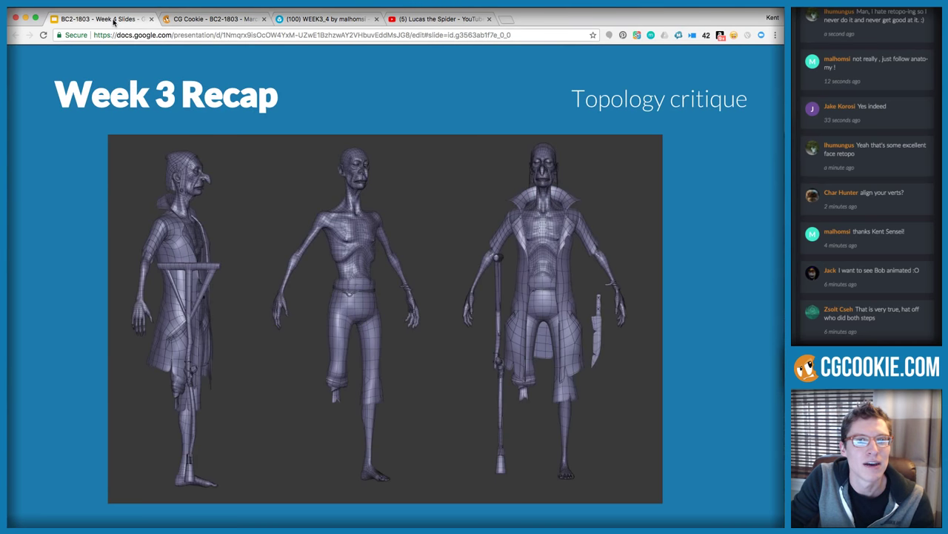
left_click(445, 190)
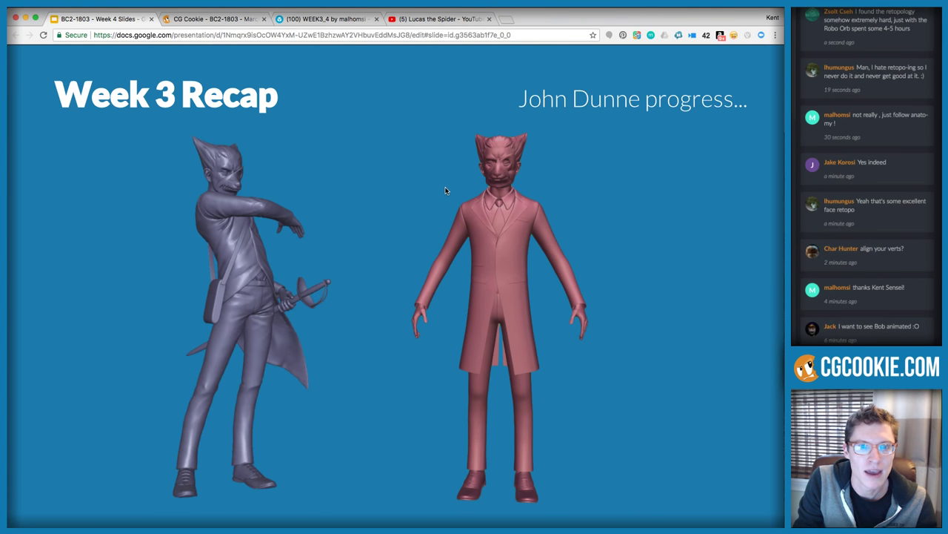
Glance back at the Topology critique slide, then return to the Week 3 Recap slide.
key("Left")
left_click(445, 190)
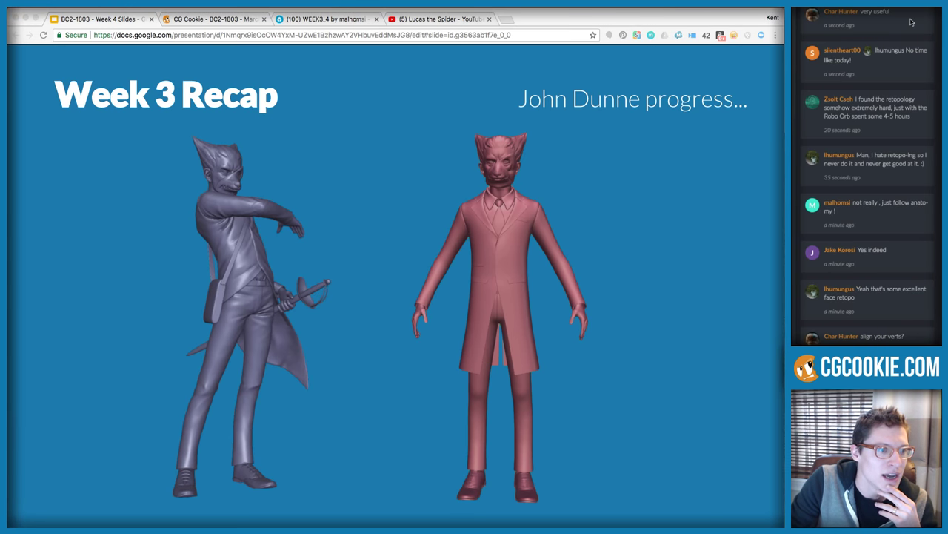
scroll(904, 22, "down", 5)
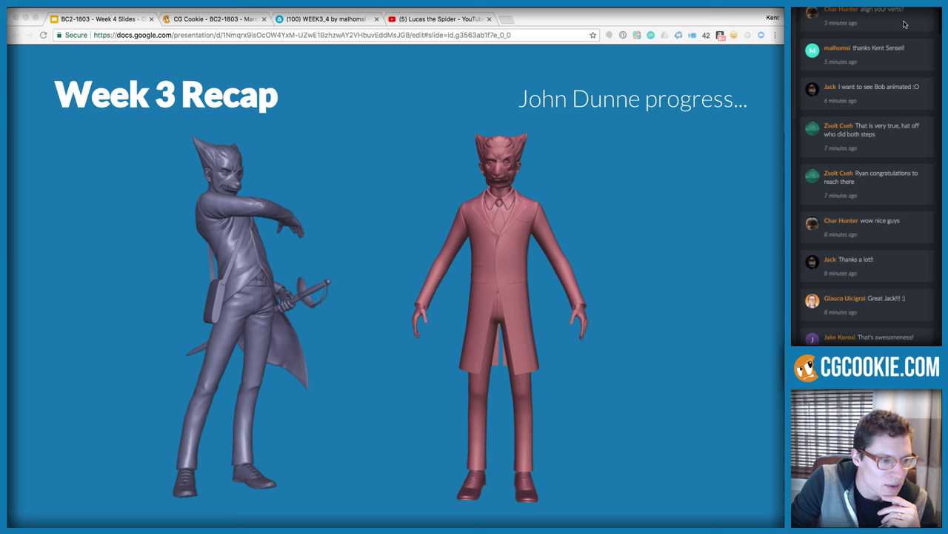
scroll(904, 24, "down", 3)
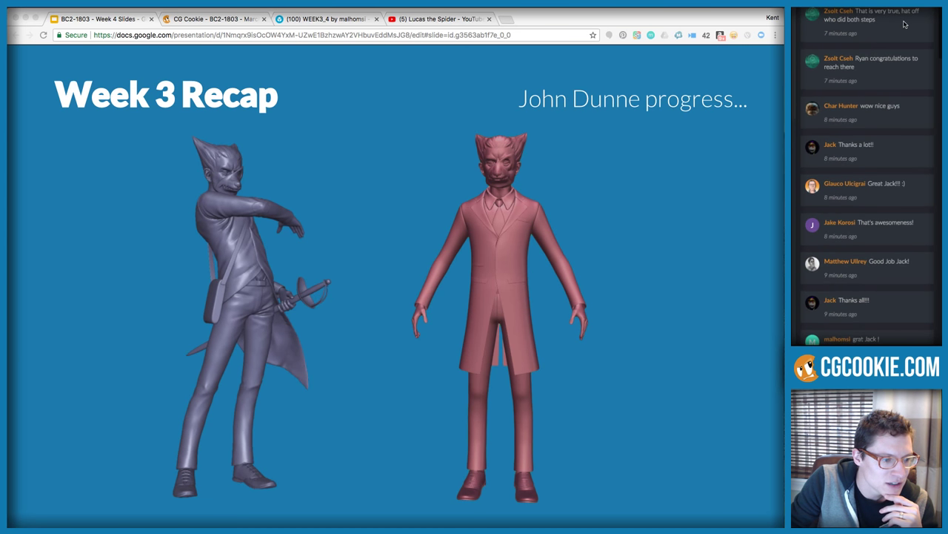
scroll(904, 24, "up", 3)
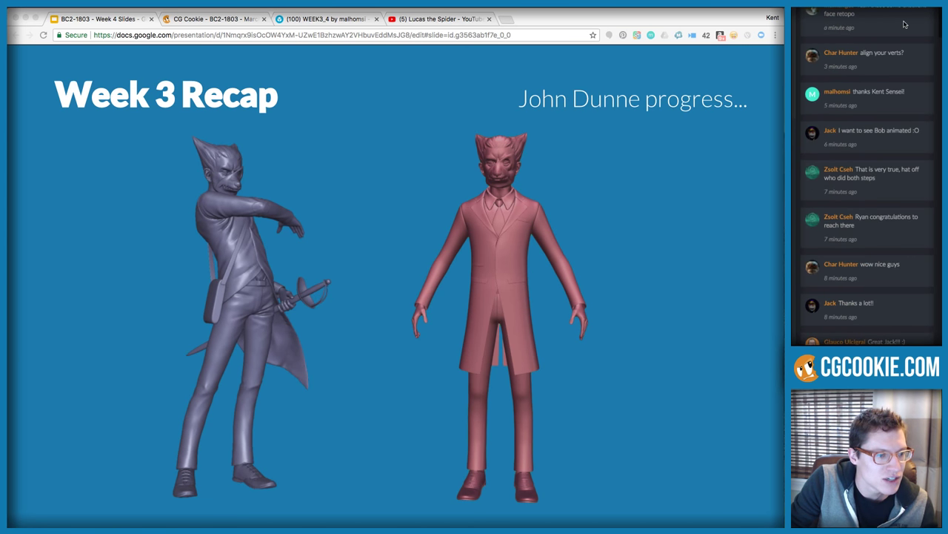
scroll(904, 24, "up", 4)
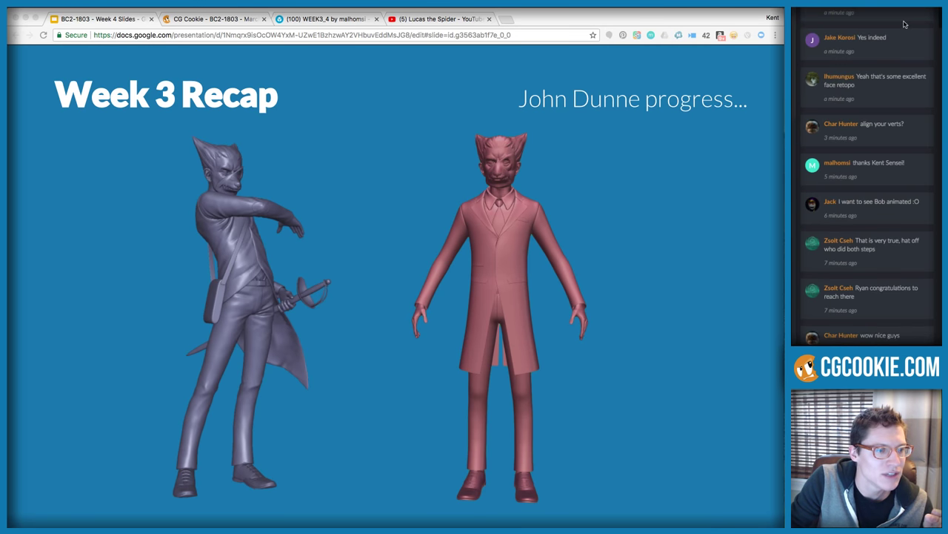
scroll(904, 25, "up", 4)
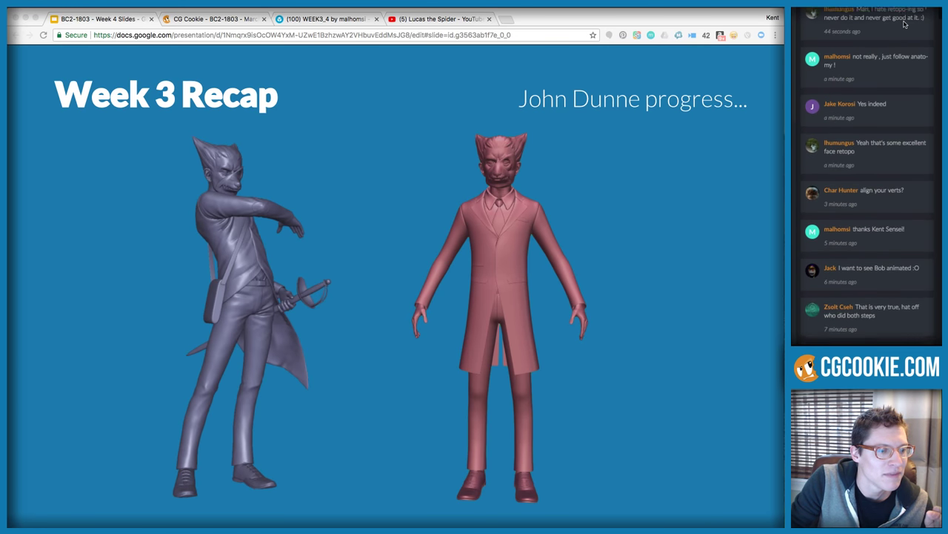
scroll(904, 24, "up", 1)
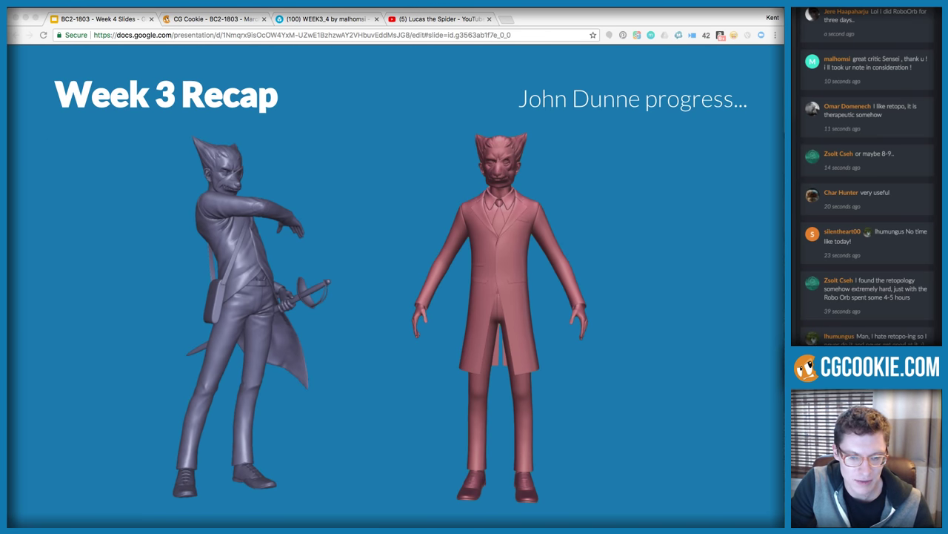
key("super+Tab")
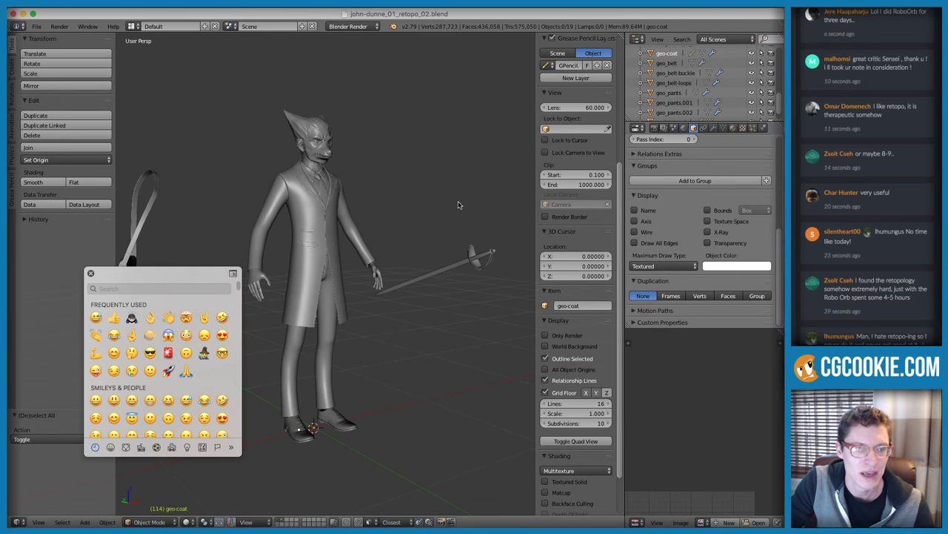
Hide the head, bag and extra pieces so only the suit, pants and shoes show.
left_click(90, 273)
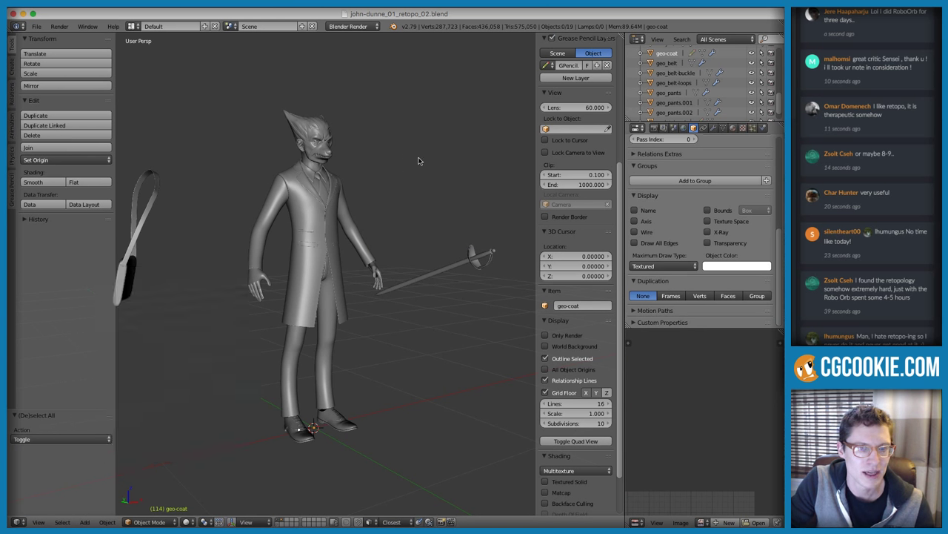
middle_click_drag(454, 244, 383, 253)
left_click(283, 521)
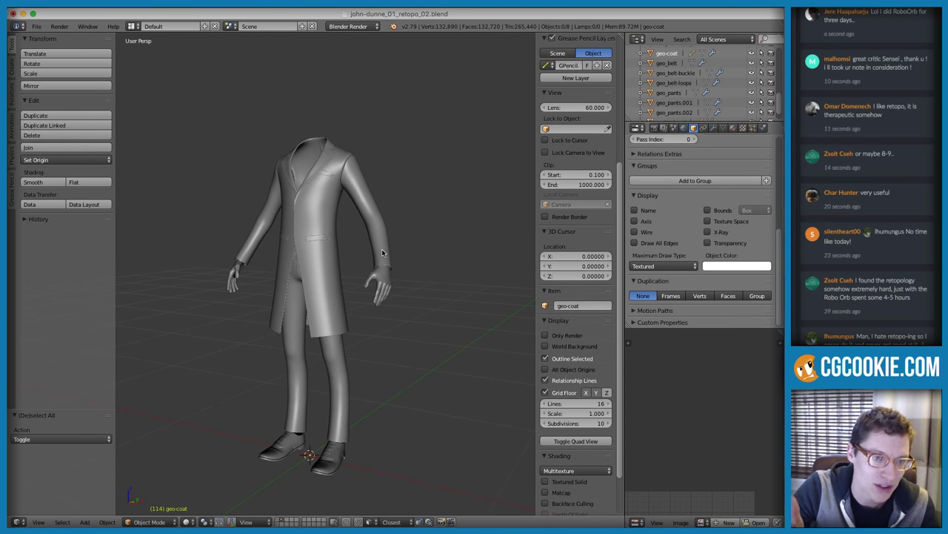
middle_click_drag(374, 234, 393, 222)
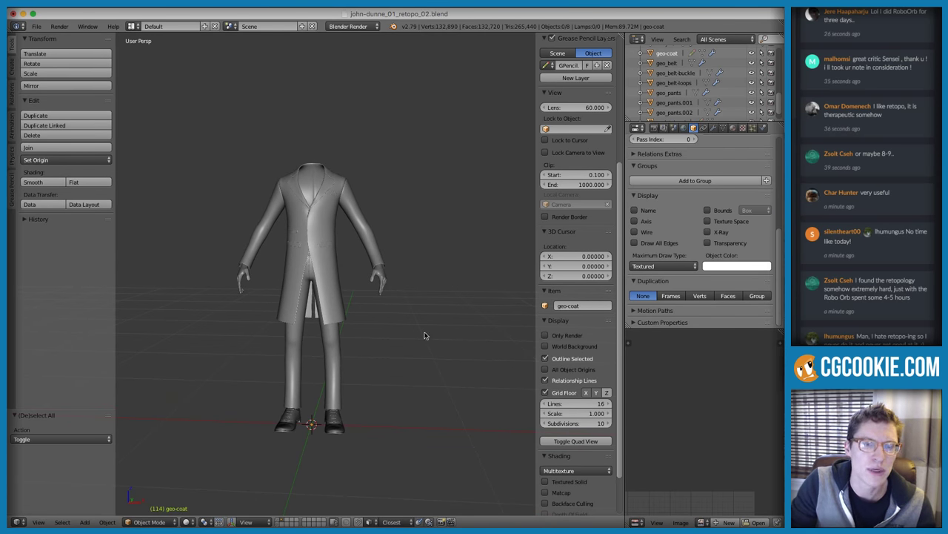
Select all the suit pieces and turn on their wireframe display.
middle_click_drag(425, 334, 390, 360)
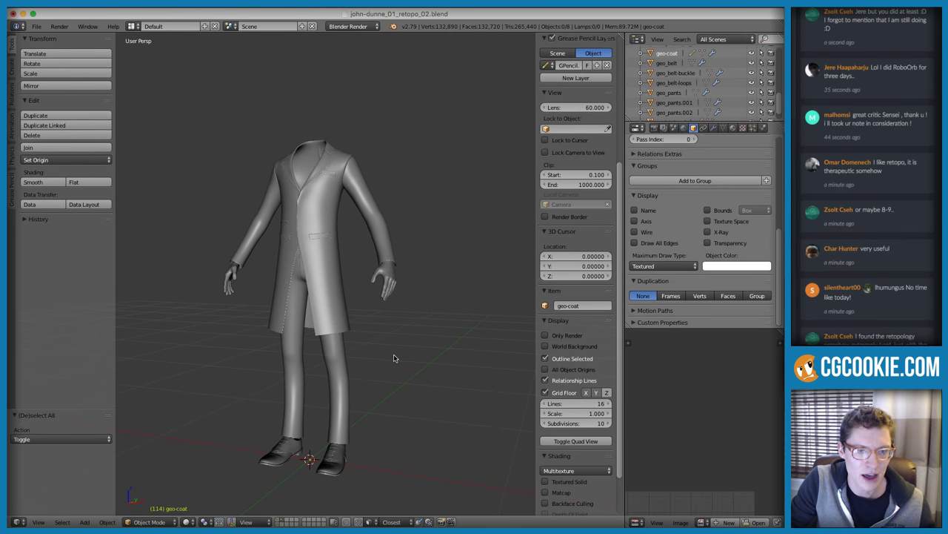
middle_click_drag(417, 350, 356, 346)
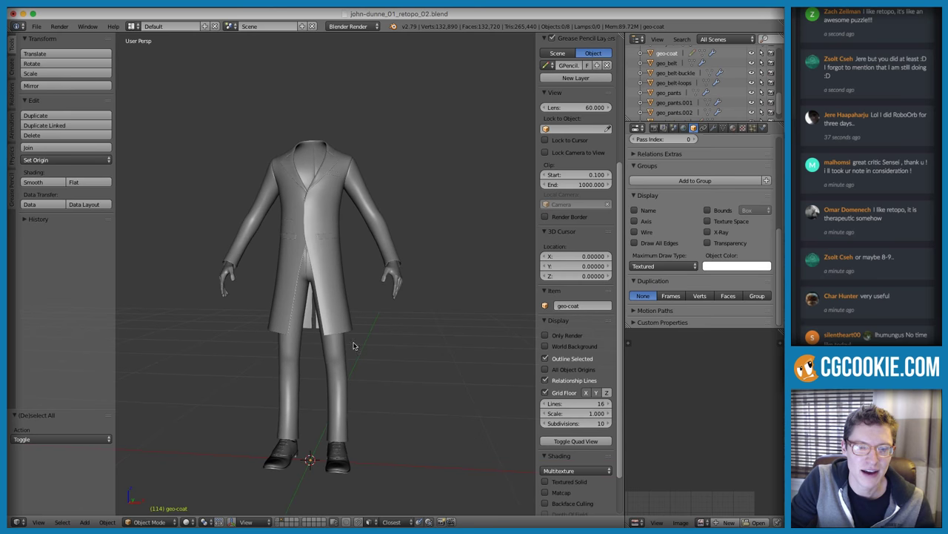
key("a")
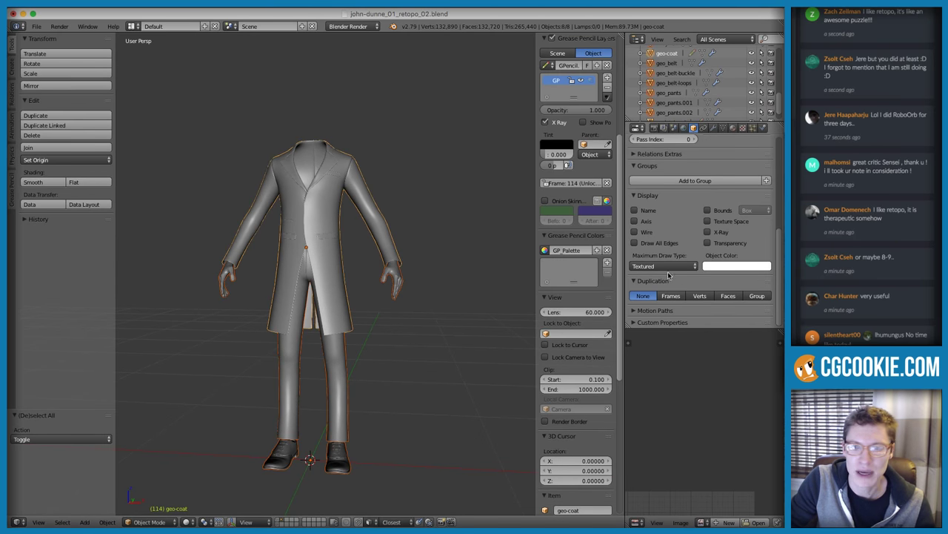
left_click(634, 242)
Enable Draw All Edges, deselect everything and turn to a side view of the suit.
left_click(635, 232)
key("a")
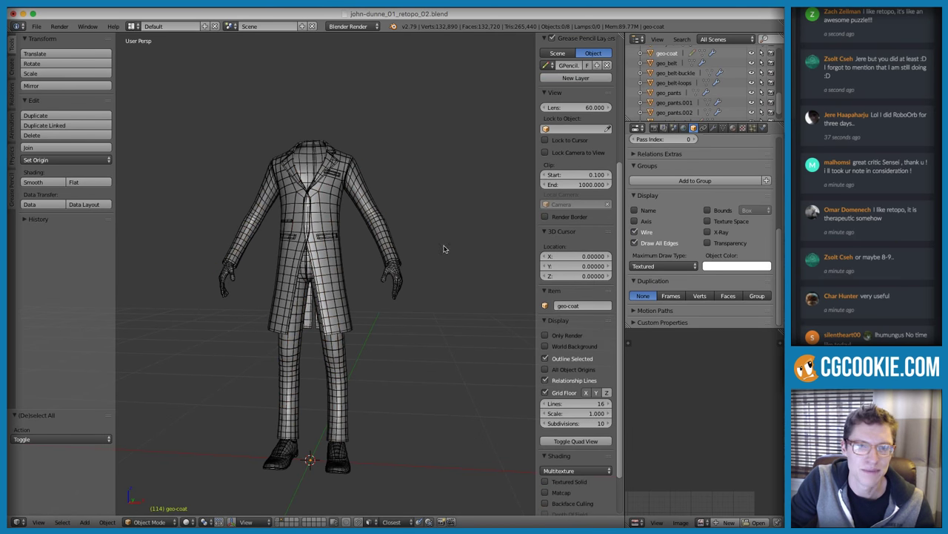
scroll(427, 252, "up", 3)
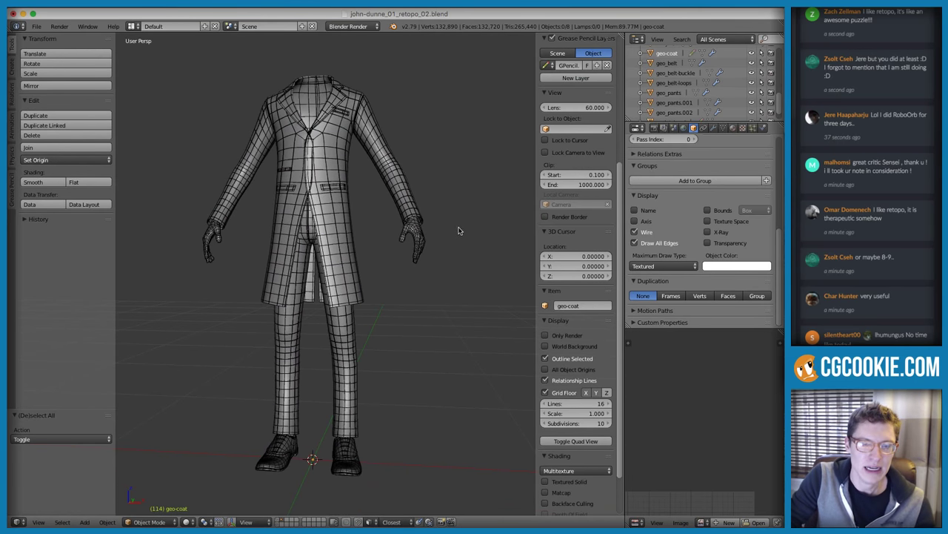
key("KP_6")
key("KP_6")
key("KP_6")
key("KP_6")
key("KP_6")
key("KP_6")
key("KP_6")
key("KP_6")
key("KP_6")
key("KP_6")
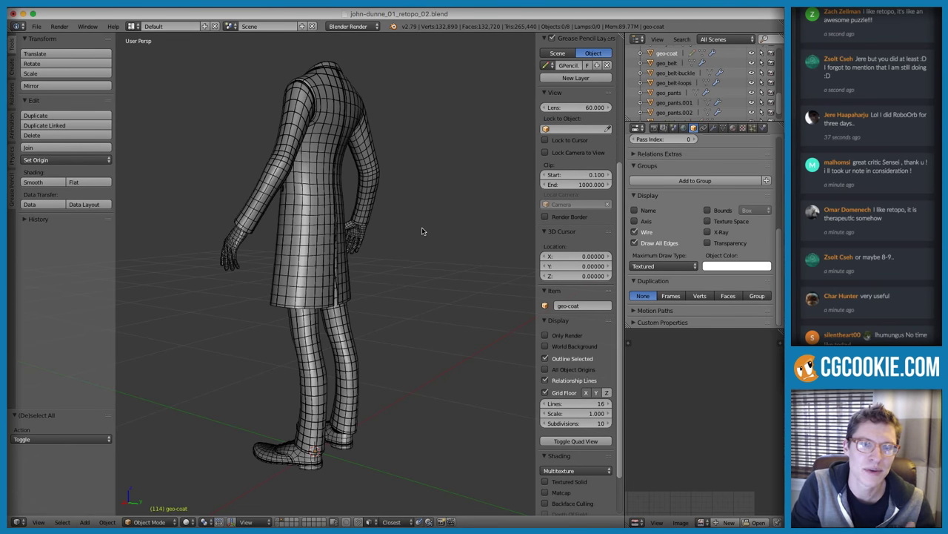
Select the coat and inspect its wireframe from front and three-quarter angles.
right_click(355, 211)
middle_click_drag(355, 211, 450, 277)
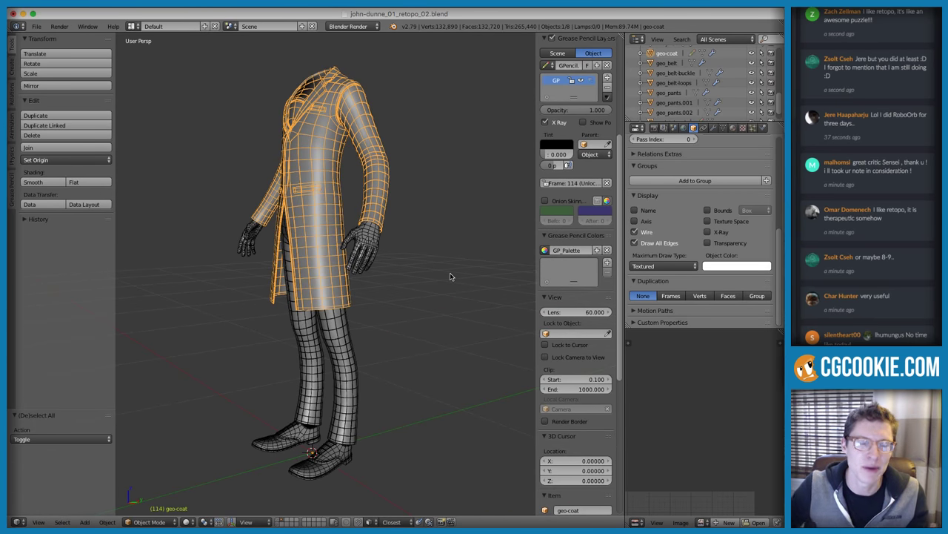
key("a")
mouse_move(412, 262)
middle_mouse_down()
mouse_move(440, 264)
mouse_move(419, 274)
mouse_move(401, 259)
mouse_move(399, 289)
mouse_move(396, 248)
middle_mouse_up()
scroll(405, 247, "up", 3)
right_click(387, 198)
middle_click_drag(387, 198, 391, 224)
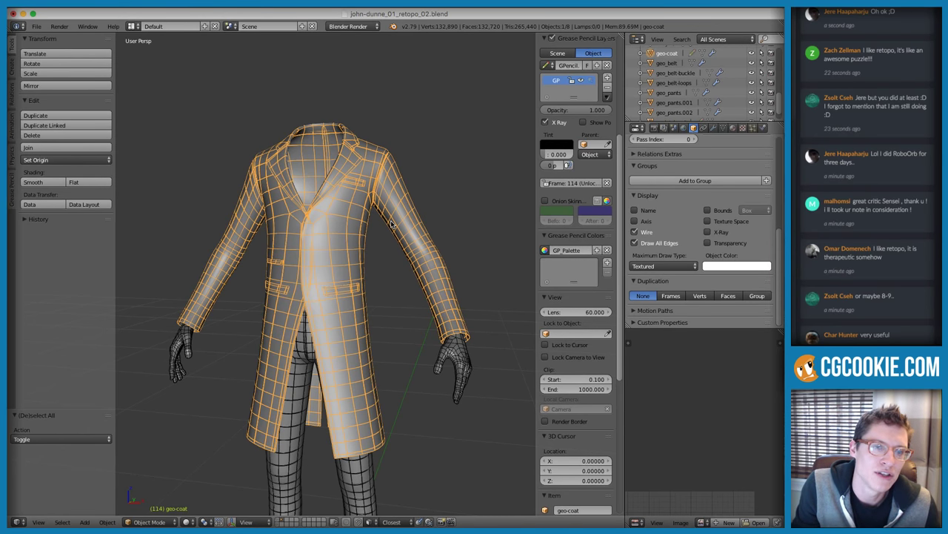
Select the pants and orbit to inspect their wireframe.
scroll(426, 299, "down", 3)
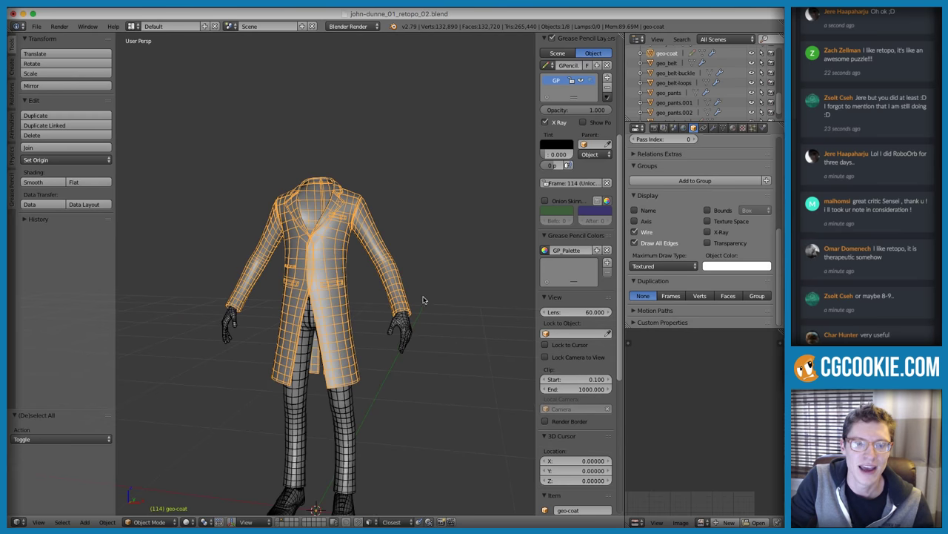
right_click(359, 373)
middle_click_drag(359, 373, 371, 282)
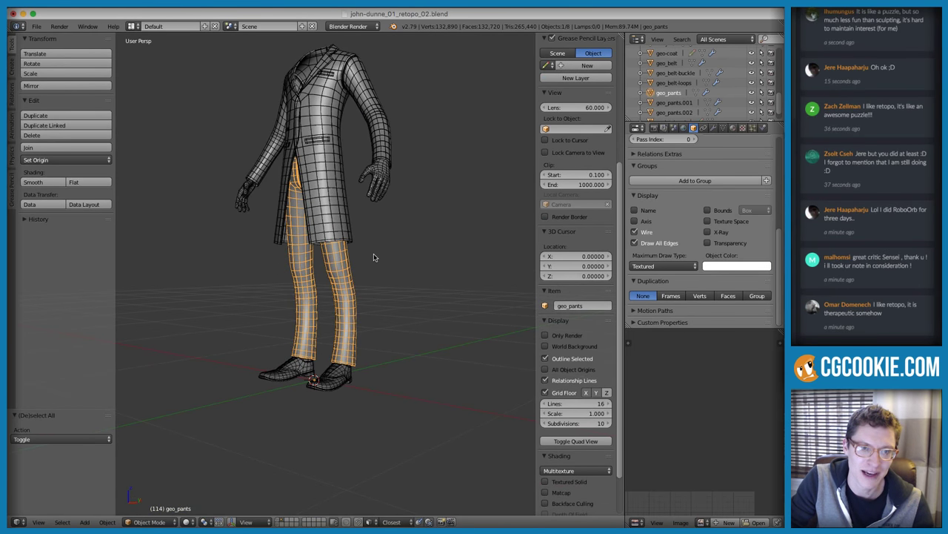
Select the shoes and orbit around them and the pants to inspect their wireframe.
scroll(376, 274, "up", 2)
middle_click_drag(374, 295, 358, 273)
scroll(394, 324, "up", 2)
scroll(359, 273, "up", 2)
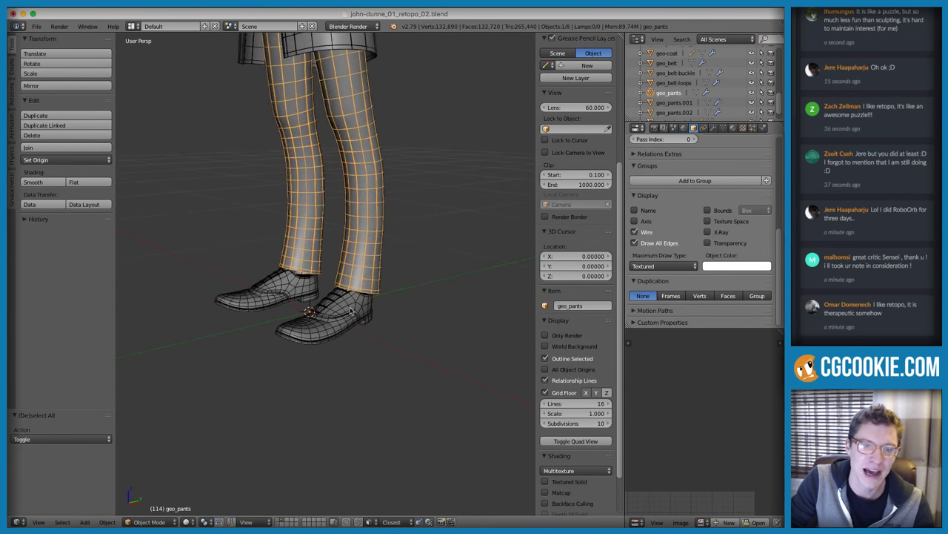
right_click(319, 318)
scroll(415, 281, "up", 4)
middle_click_drag(455, 261, 489, 297)
key("a")
Frame the full coat and re-show the head layer with its hidden pieces.
scroll(430, 169, "down", 5)
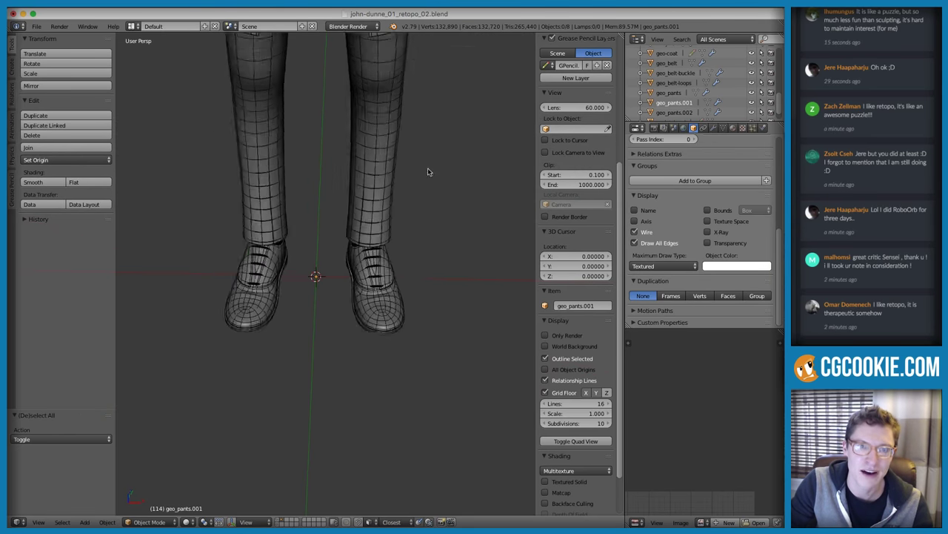
middle_click_drag(429, 170, 432, 343, "shift")
scroll(408, 266, "up", 4)
middle_click_drag(404, 294, 430, 326)
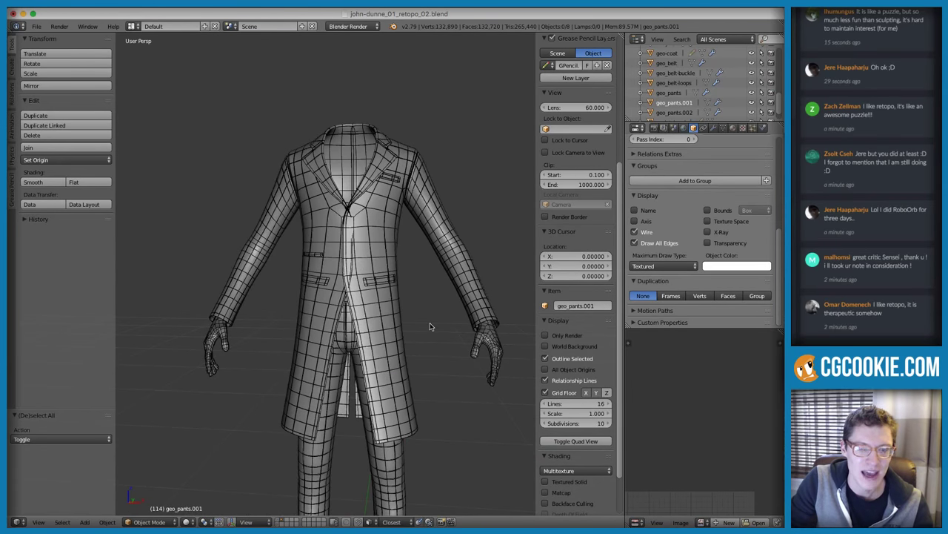
key("shift+2")
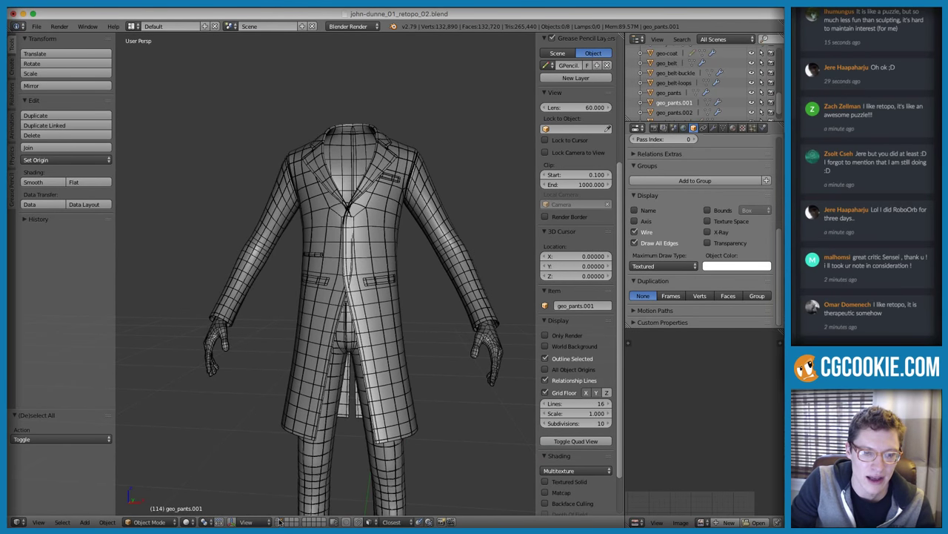
key("KP_6")
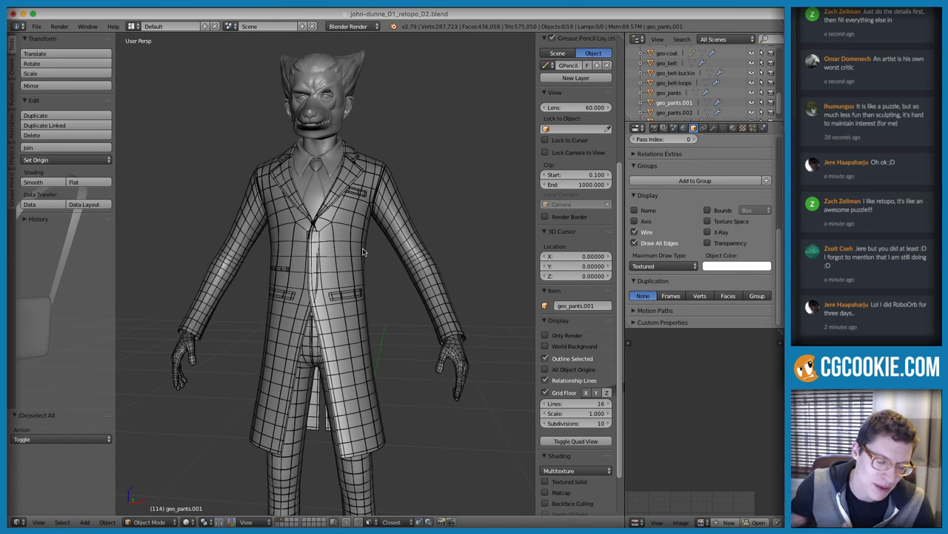
middle_click_drag(441, 254, 429, 276)
scroll(429, 275, "up", 3)
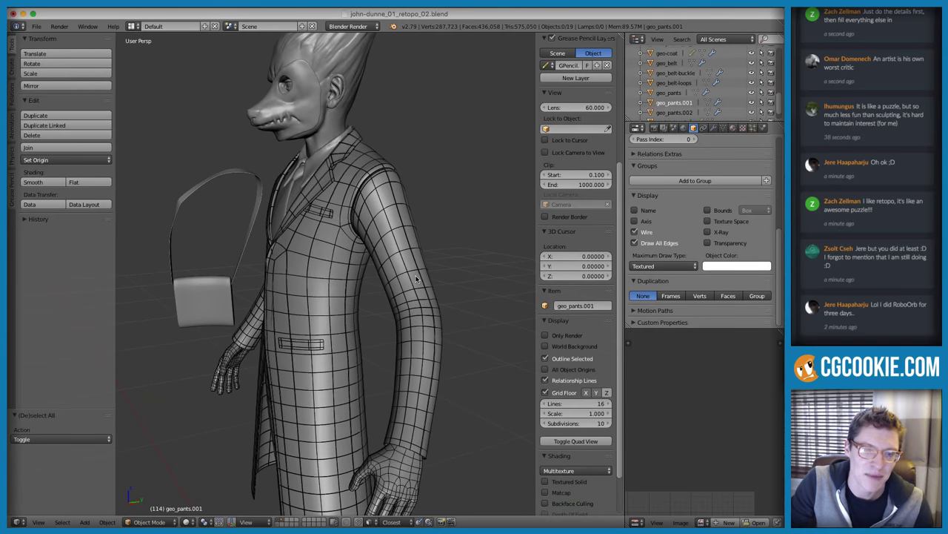
right_click(353, 281)
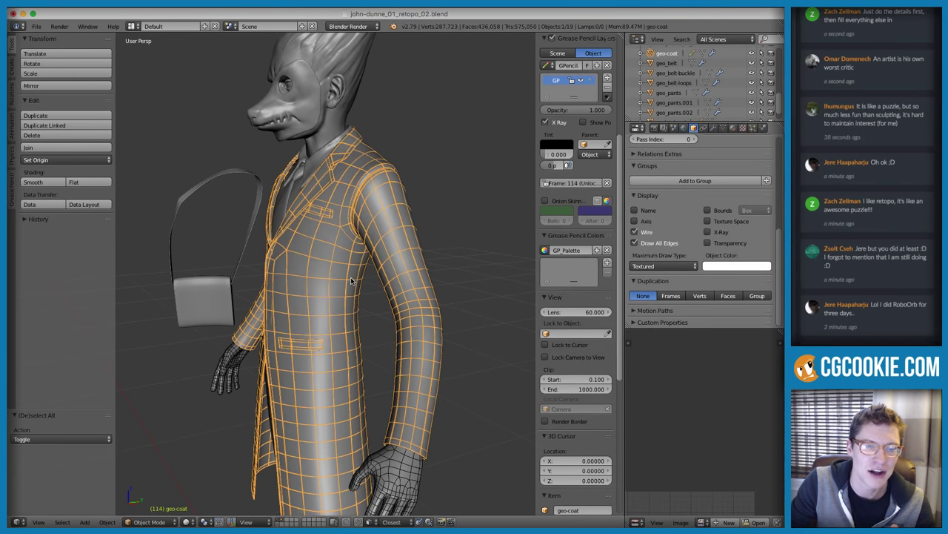
middle_click_drag(379, 290, 378, 174)
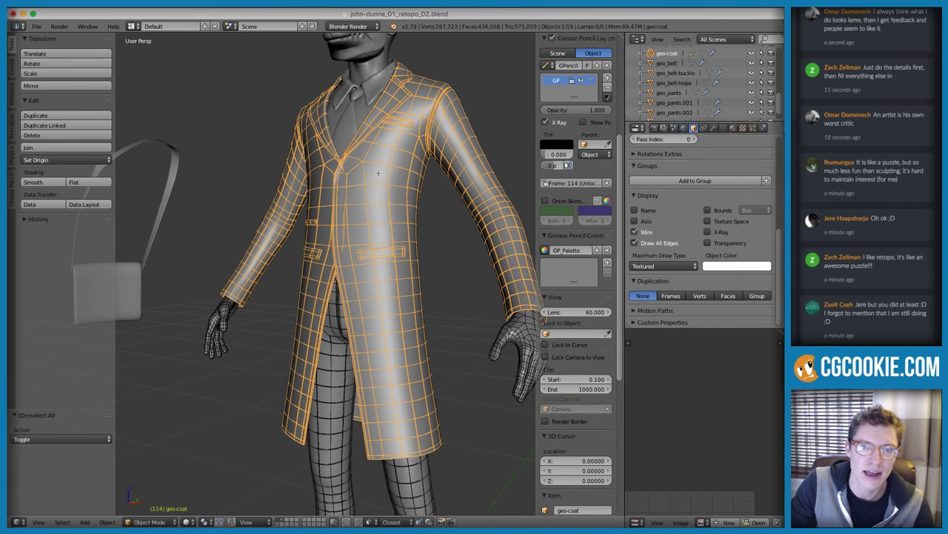
key("Tab")
right_click(378, 175)
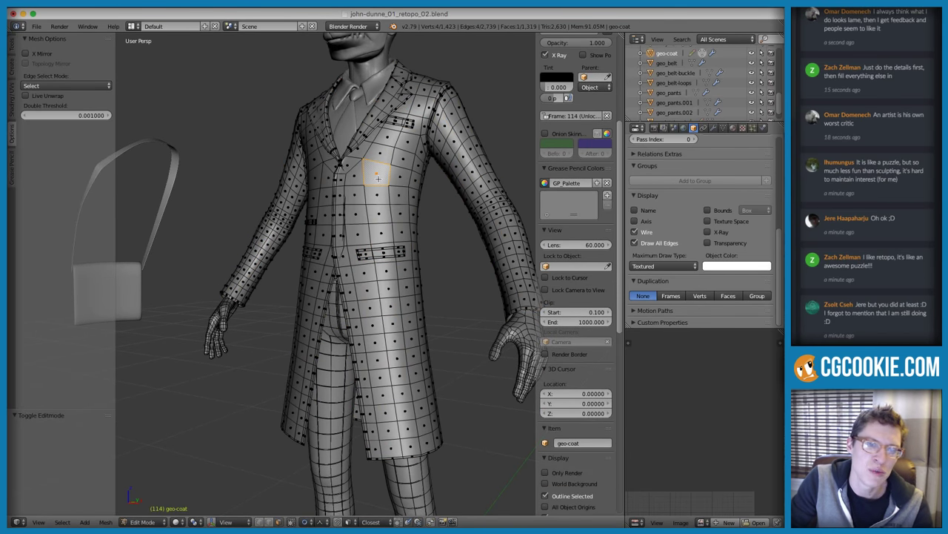
scroll(379, 177, "down", 2)
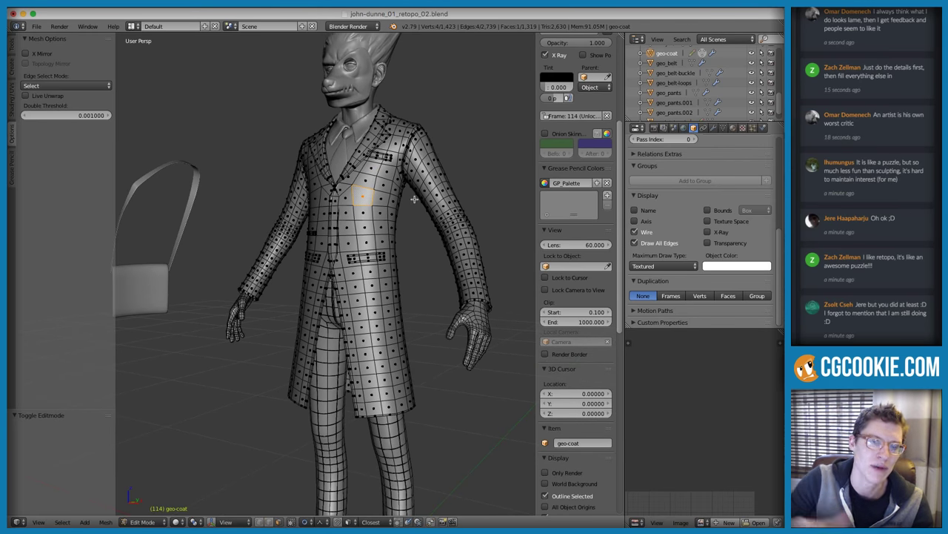
key("Tab")
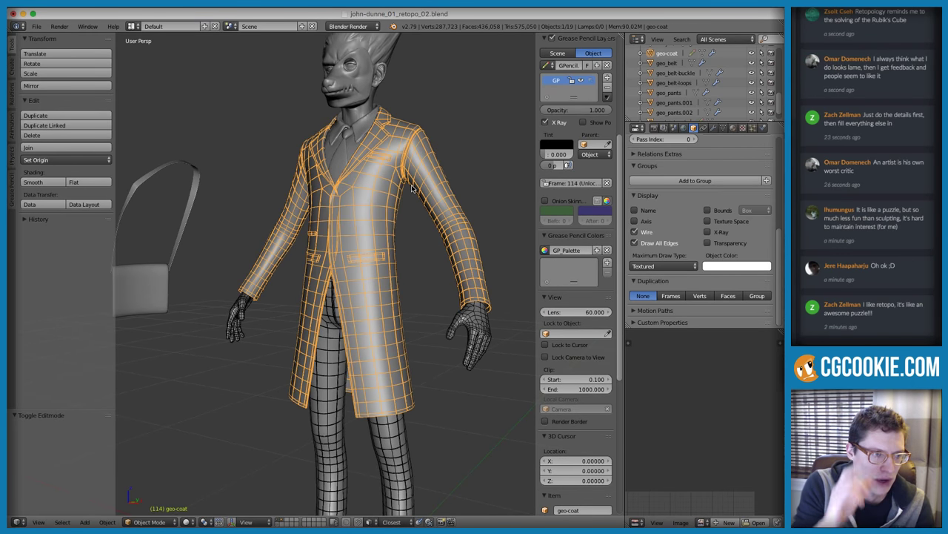
Set the coat's Subdivision Surface View level to 1 and turn off Optimal Display.
left_click(713, 127)
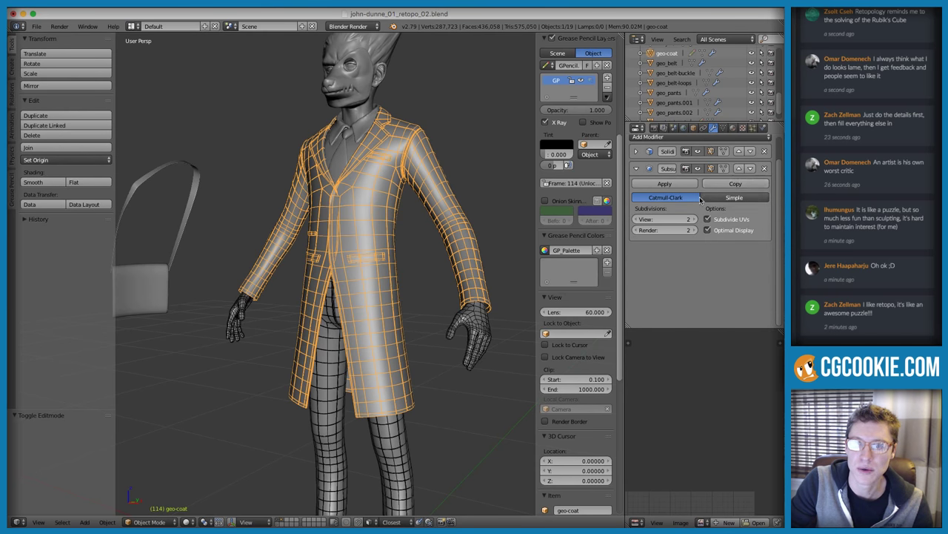
left_click(636, 220)
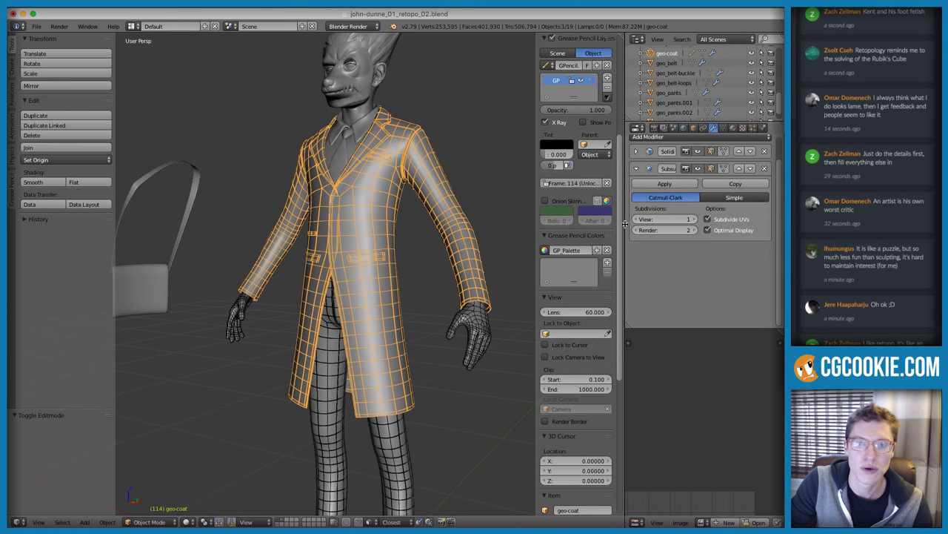
left_click(707, 231)
Orbit around the coat to inspect its subdivided wireframe front and back, then select the pants.
middle_click_drag(400, 245, 414, 223)
scroll(414, 210, "down", 4)
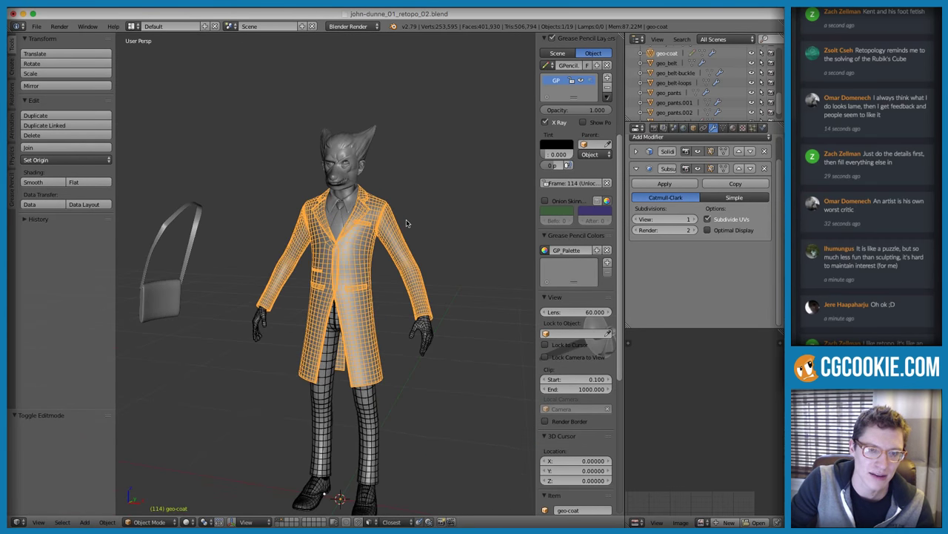
scroll(415, 226, "up", 6)
scroll(416, 223, "down", 5)
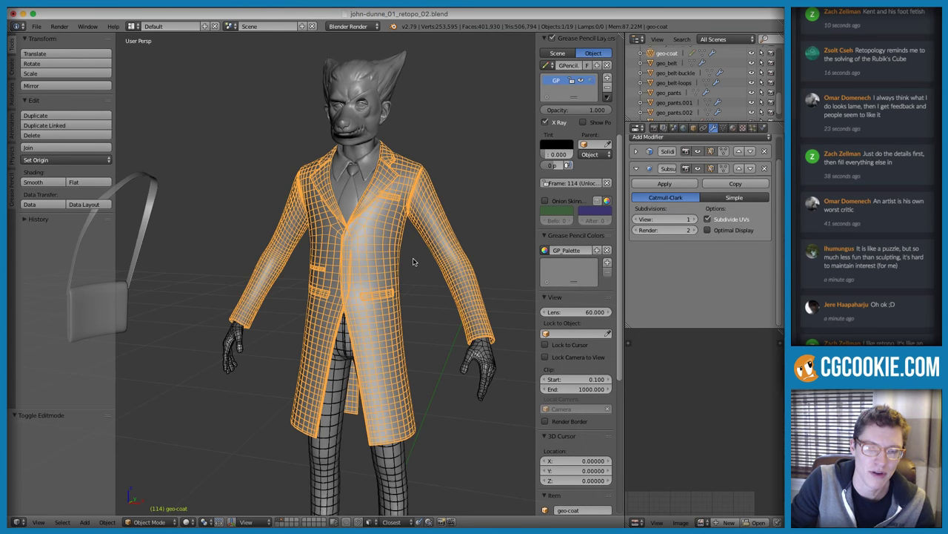
middle_click_drag(413, 261, 336, 270)
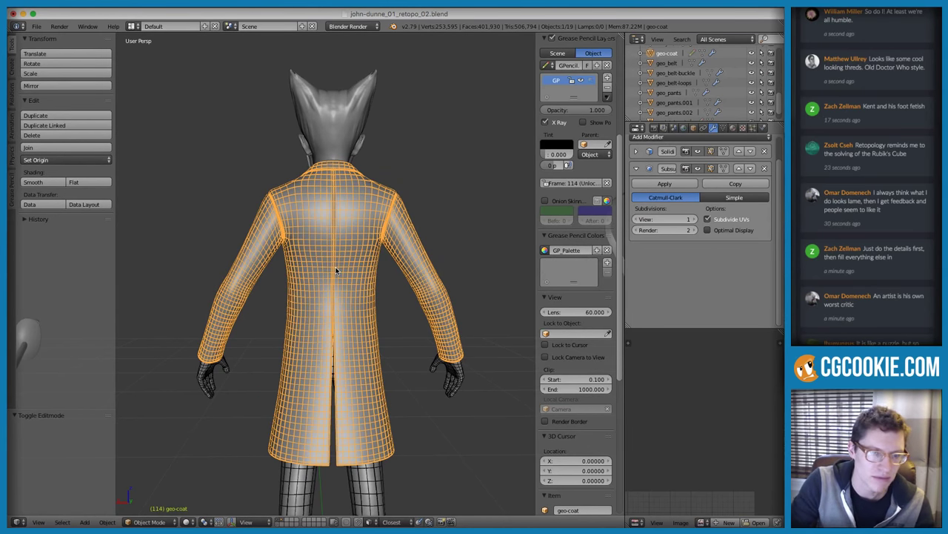
middle_click_drag(290, 280, 438, 273)
scroll(437, 272, "up", 4)
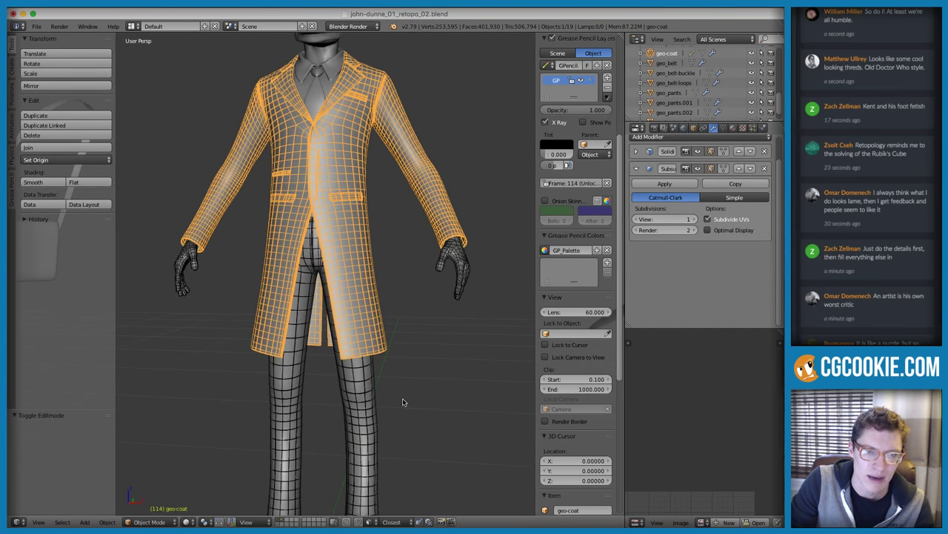
right_click(375, 391)
Orbit to a near-front view, deselect all and select the body mesh's hands.
scroll(452, 300, "down", 3)
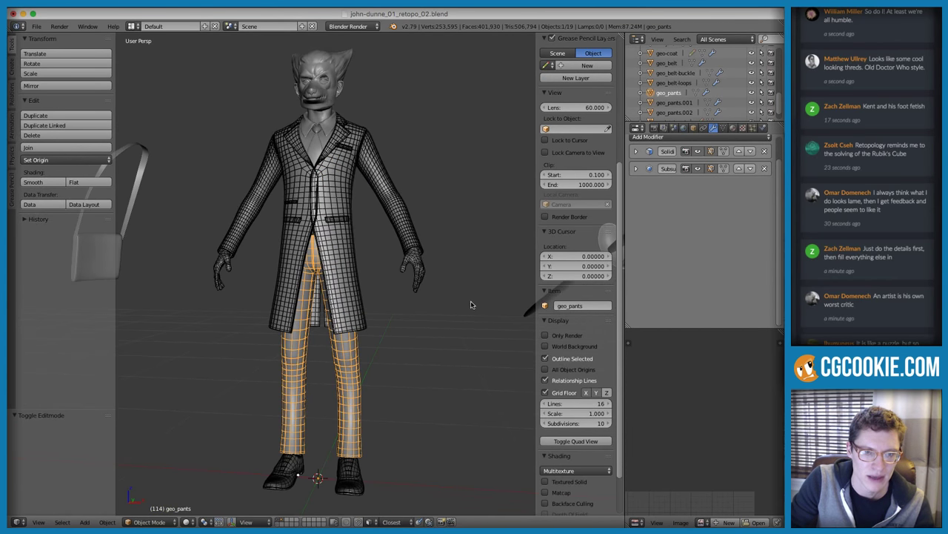
middle_click_drag(474, 304, 423, 286)
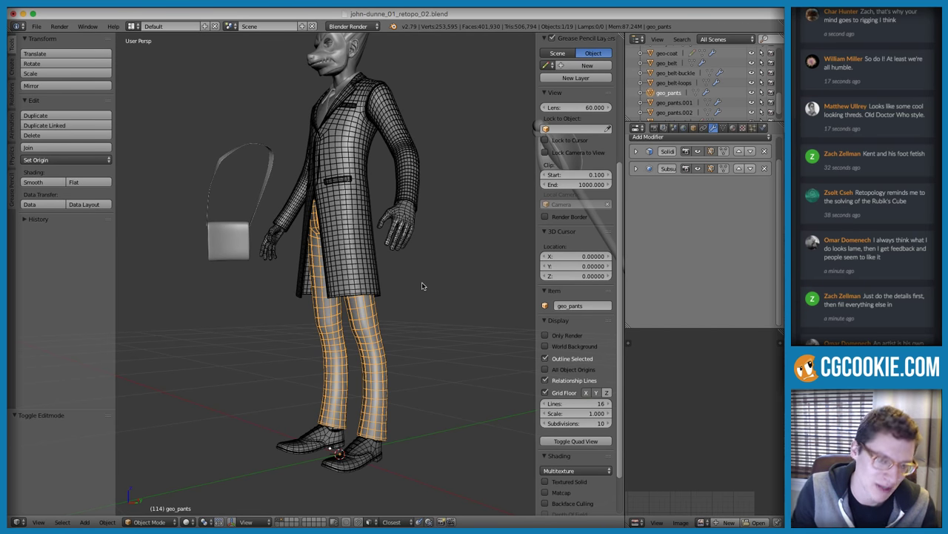
mouse_move(391, 294)
middle_mouse_down()
mouse_move(391, 275)
mouse_move(394, 289)
mouse_move(401, 280)
mouse_move(385, 279)
middle_mouse_up()
key("a")
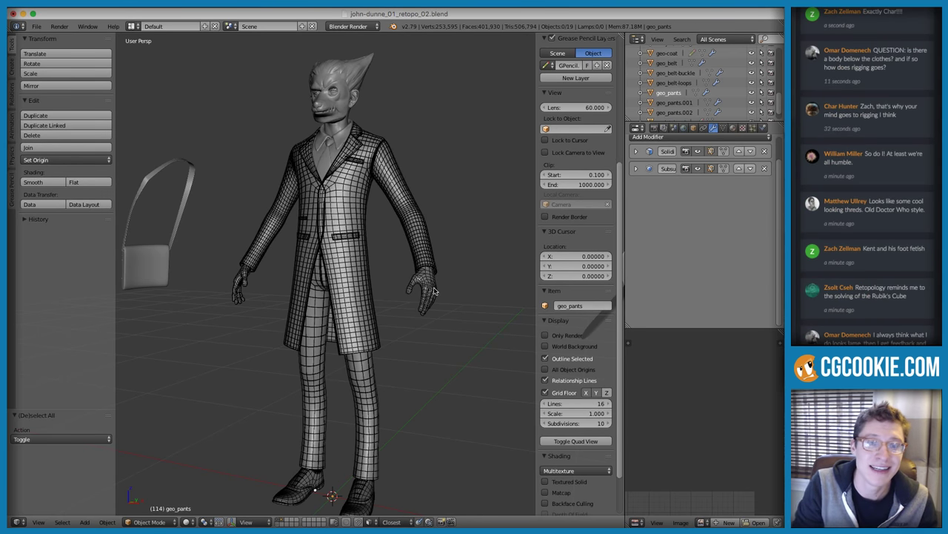
right_click(435, 286)
Cancel moving the hands, then hide the coat to expose the bust, hands and pants.
key("g")
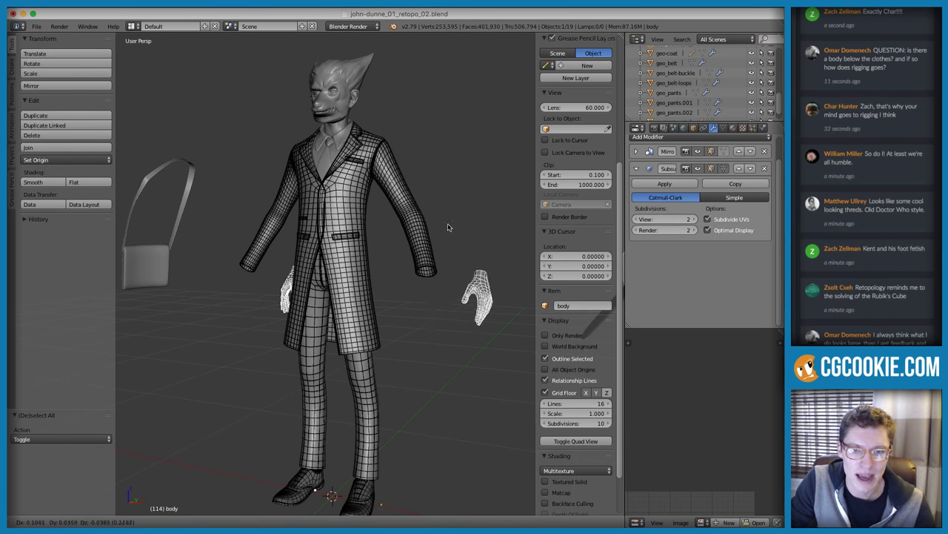
right_click(445, 233)
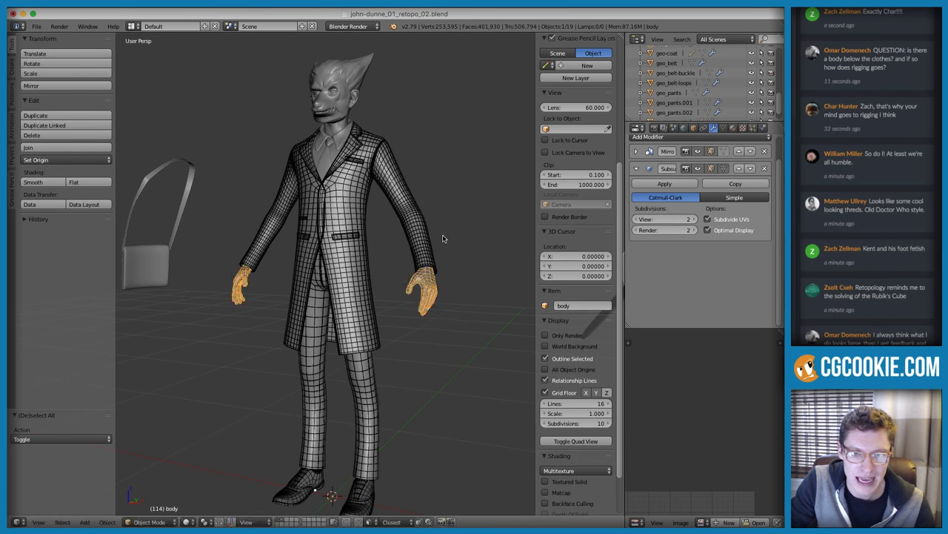
right_click(409, 182)
key("h")
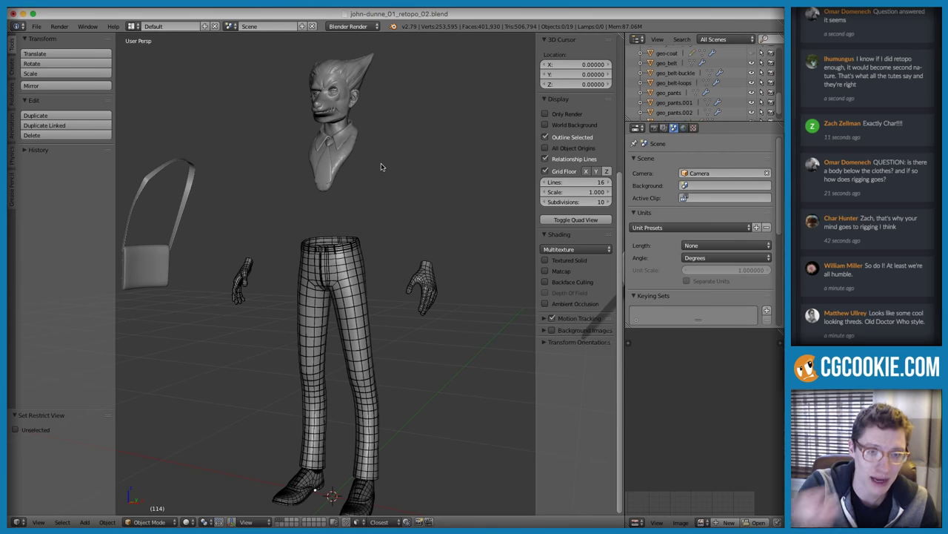
Orbit and zoom around the sculpt_mask head bust, briefly selecting it, to inspect it from several angles.
middle_click_drag(387, 166, 343, 238)
scroll(343, 238, "up", 5)
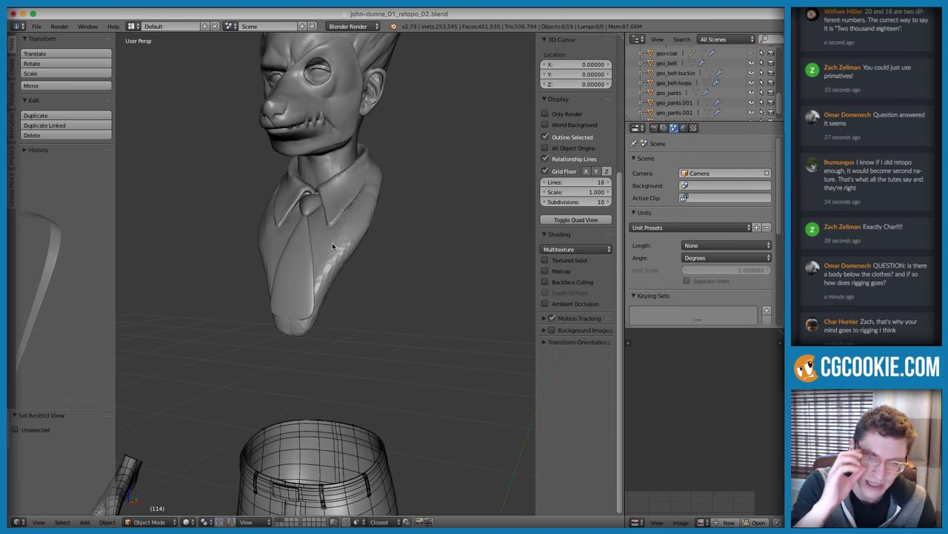
middle_click_drag(360, 170, 376, 241)
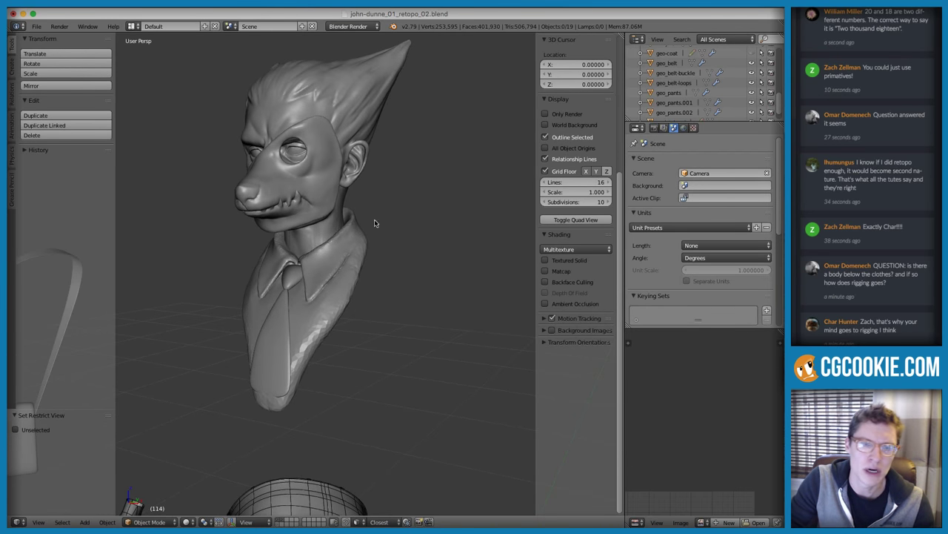
mouse_move(381, 218)
middle_mouse_down()
mouse_move(421, 222)
mouse_move(288, 161)
mouse_move(311, 165)
middle_mouse_up()
right_click(291, 221)
mouse_move(292, 221)
middle_mouse_down()
mouse_move(366, 214)
mouse_move(348, 237)
middle_mouse_up()
scroll(339, 263, "up", 4)
key("a")
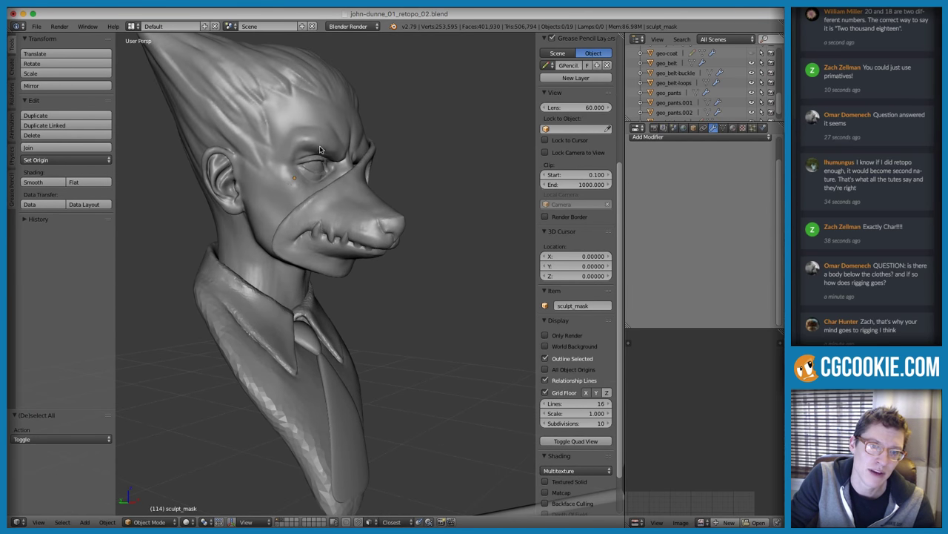
scroll(442, 200, "down", 3)
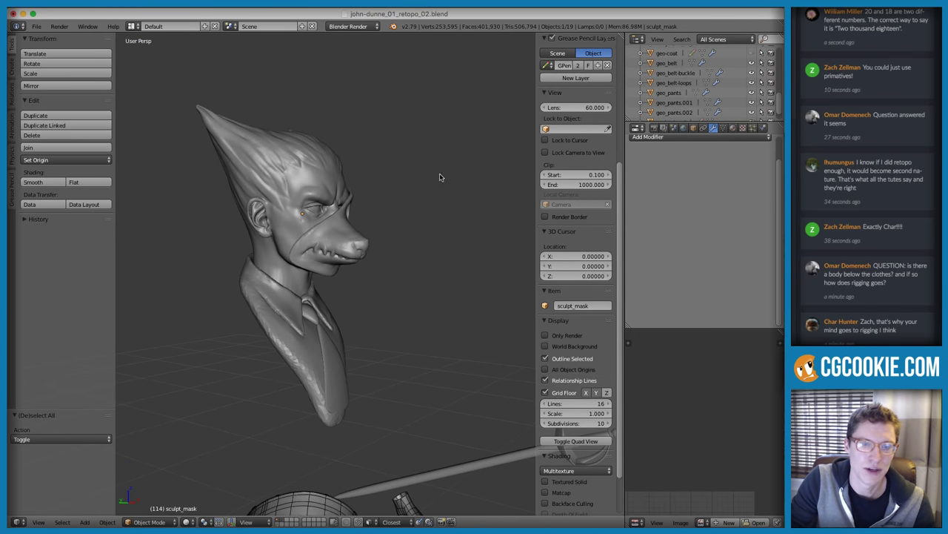
middle_click_drag(426, 257, 383, 269)
scroll(405, 269, "down", 4)
middle_click_drag(393, 310, 392, 269, "shift")
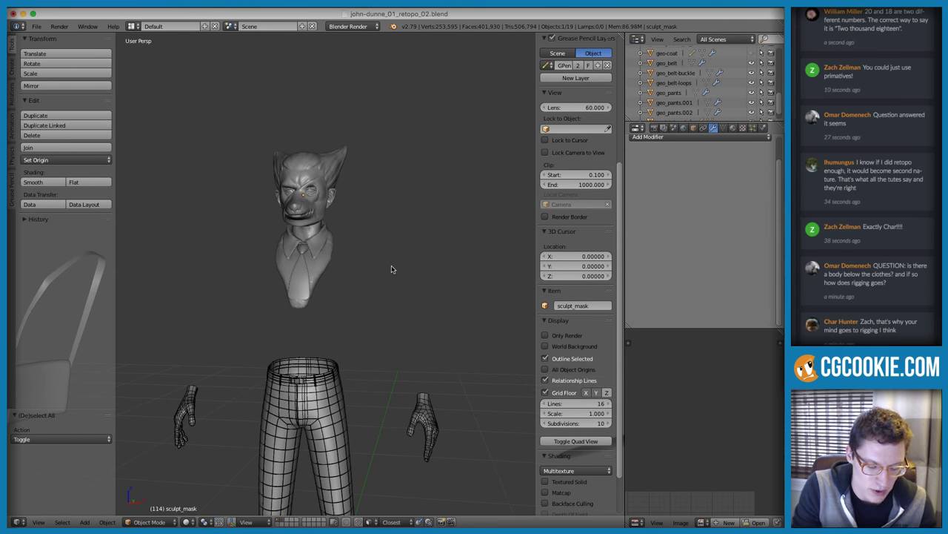
Unhide the coat with Alt+H and orbit to a three-quarter left view.
key("alt+h")
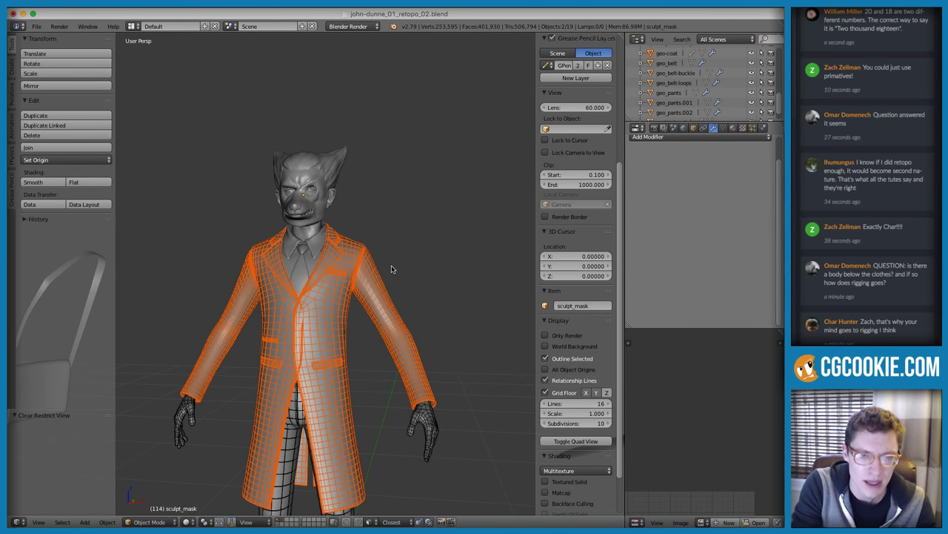
key("a")
scroll(366, 271, "up", 2)
scroll(366, 271, "up", 1)
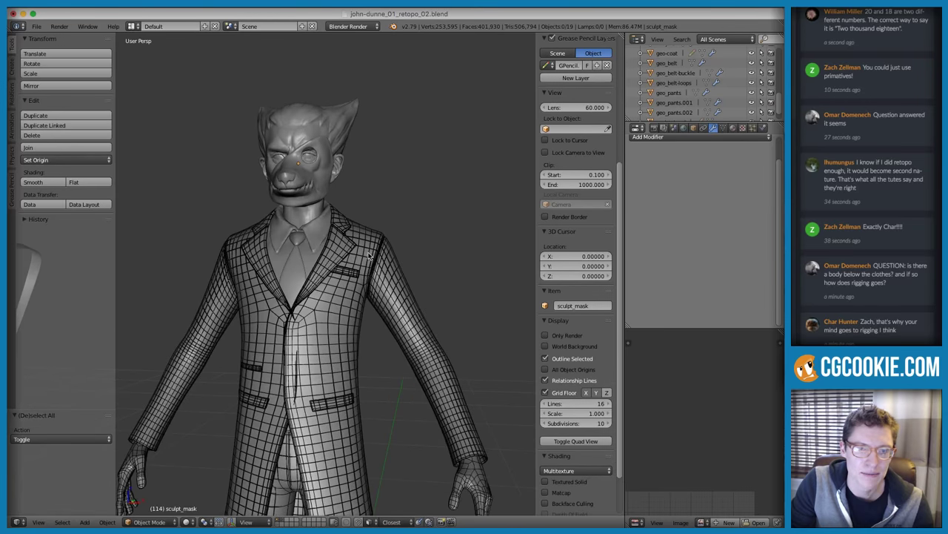
middle_click_drag(366, 271, 357, 339)
scroll(341, 300, "up", 3)
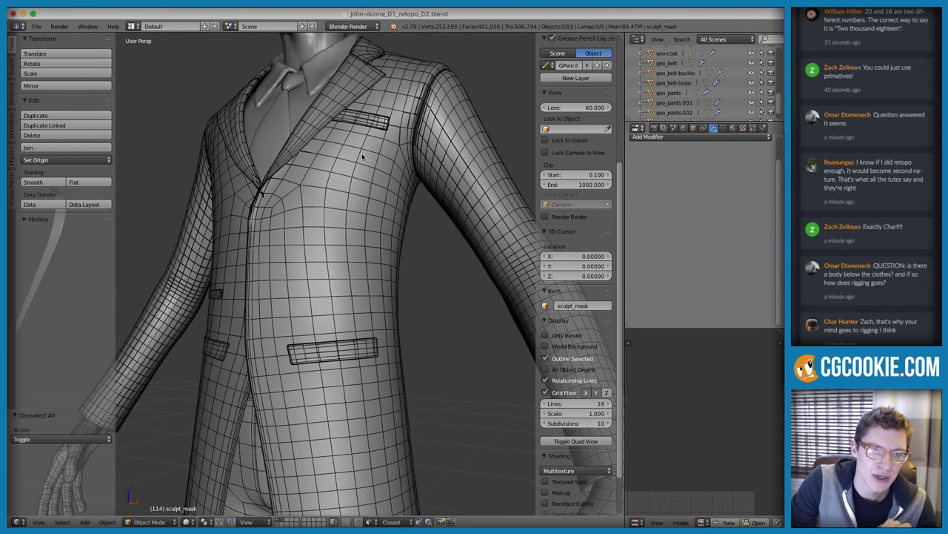
Turn Optimal Display back on in the coat's Subdivision Surface modifier.
right_click(370, 213)
left_click(708, 230)
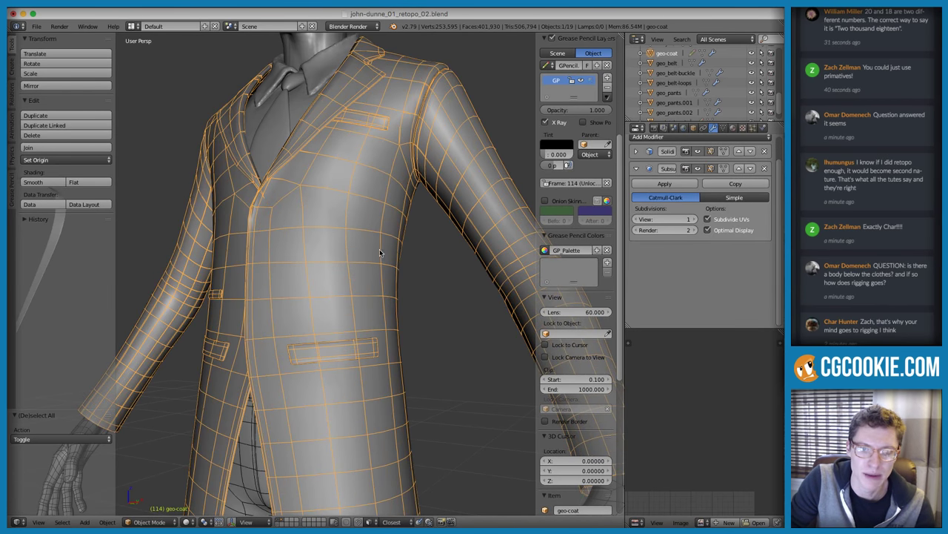
scroll(377, 250, "up", 5)
key("a")
Orbit in close on the coat's chest pocket flap to study its edge flow.
mouse_move(362, 291)
middle_mouse_down()
mouse_move(360, 264)
mouse_move(354, 292)
middle_mouse_up()
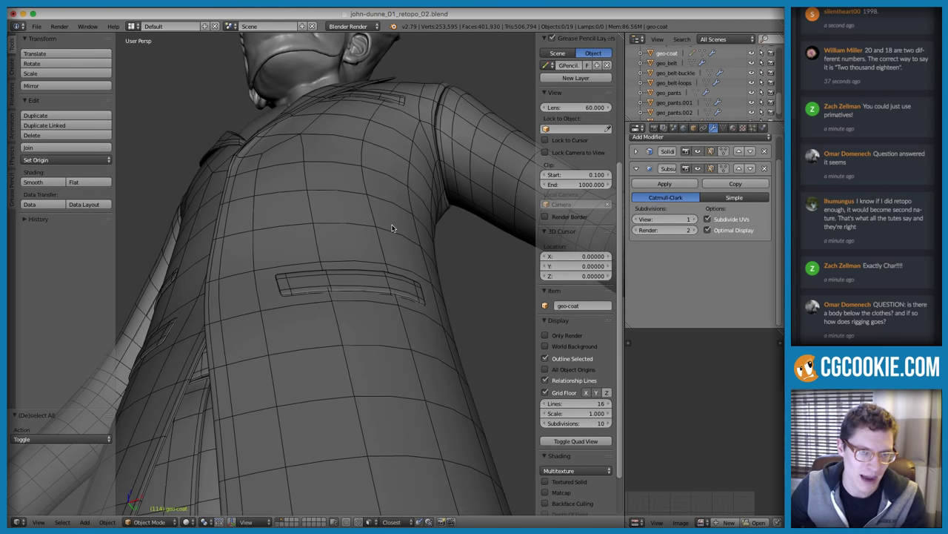
middle_click_drag(390, 227, 378, 280)
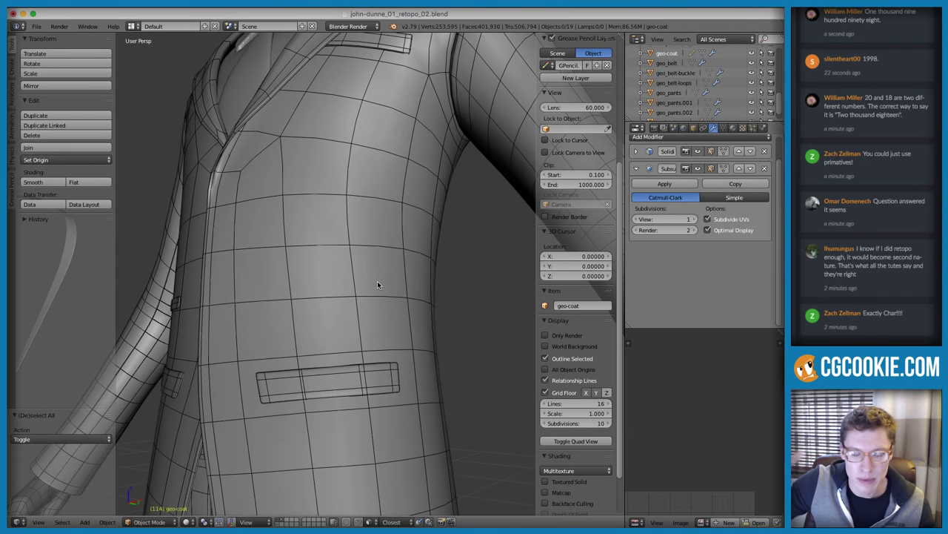
middle_click_drag(364, 330, 366, 290)
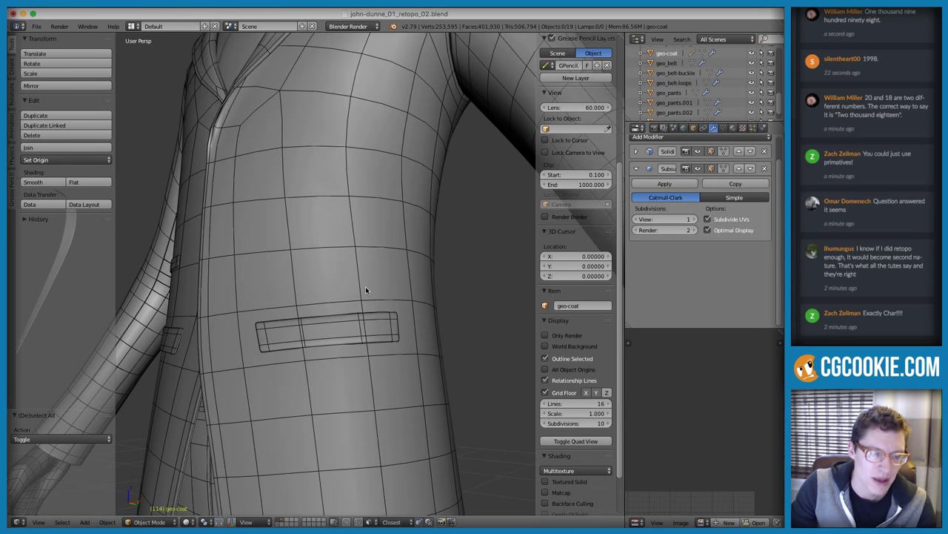
middle_click_drag(366, 291, 355, 315)
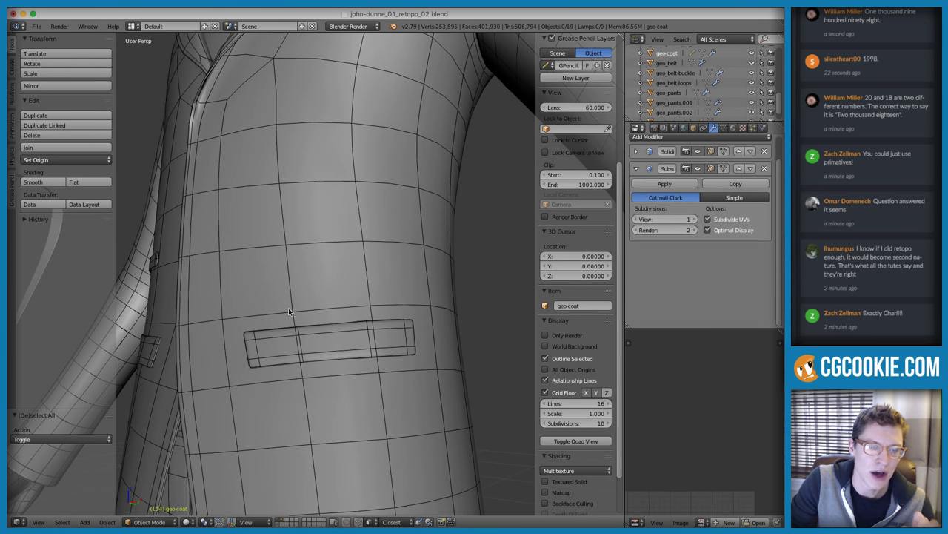
In Edit Mode, scale a pocket flap face into a thin strip and select its linked faces.
middle_click_drag(363, 323, 346, 333)
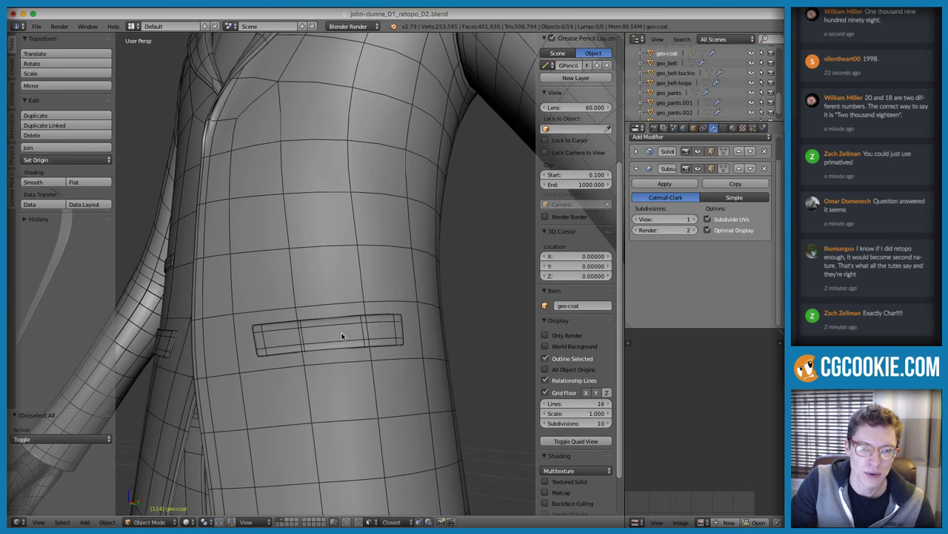
key("Tab")
middle_click_drag(377, 275, 397, 267)
right_click(351, 239)
key("z")
key("s")
left_click(370, 247)
key("z")
key("ctrl+l")
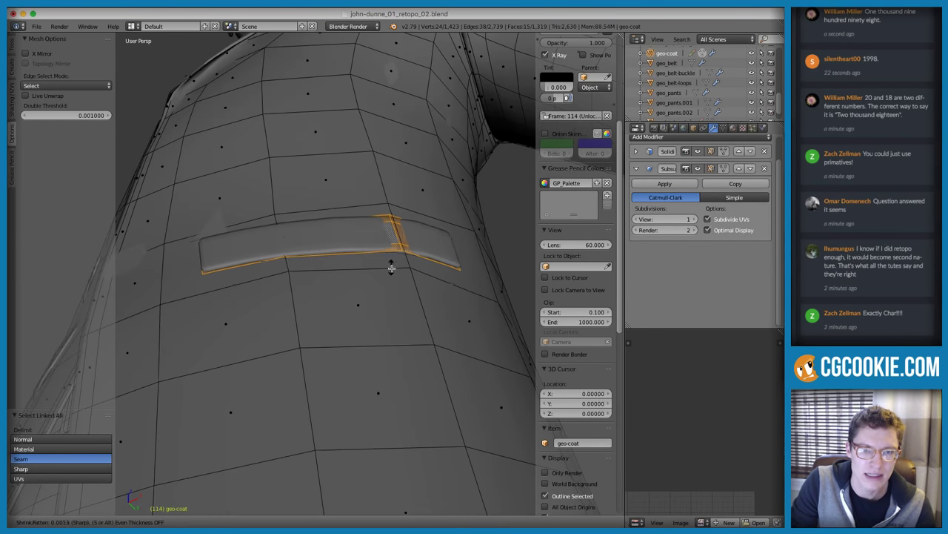
Re-enter Edit Mode and shortest-path fill a block of faces beside and over the pocket.
key("Tab")
middle_click_drag(363, 255, 291, 282)
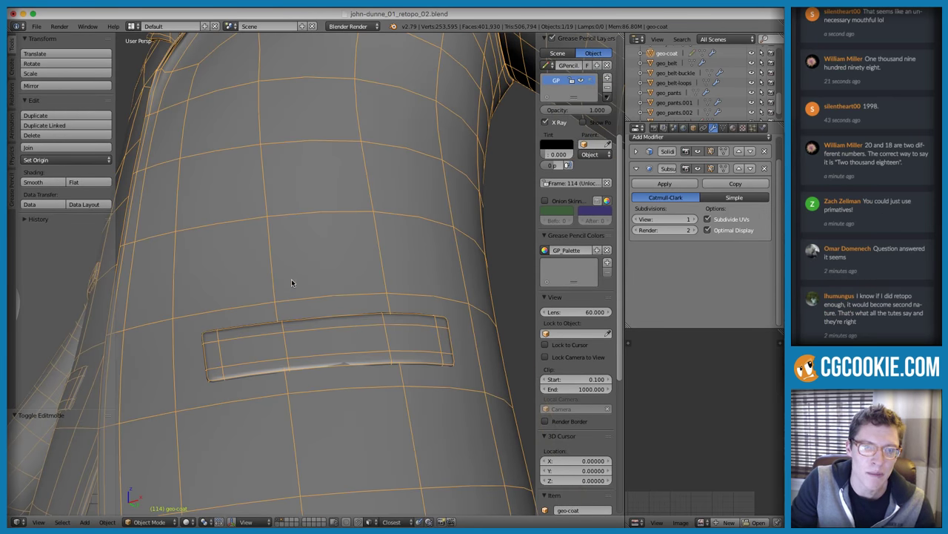
key("Tab")
key("ctrl+Tab")
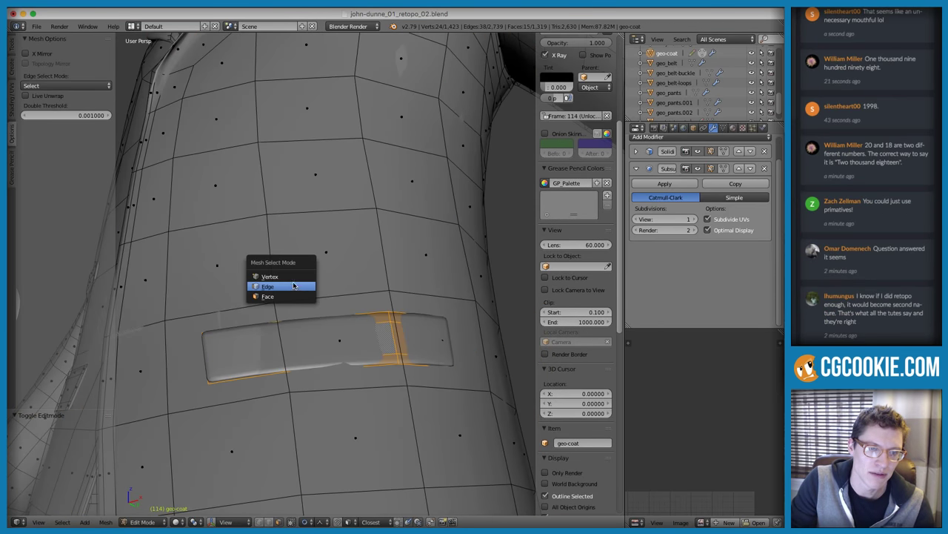
left_click(276, 273)
left_click(273, 299)
left_click(157, 409, "ctrl+shift")
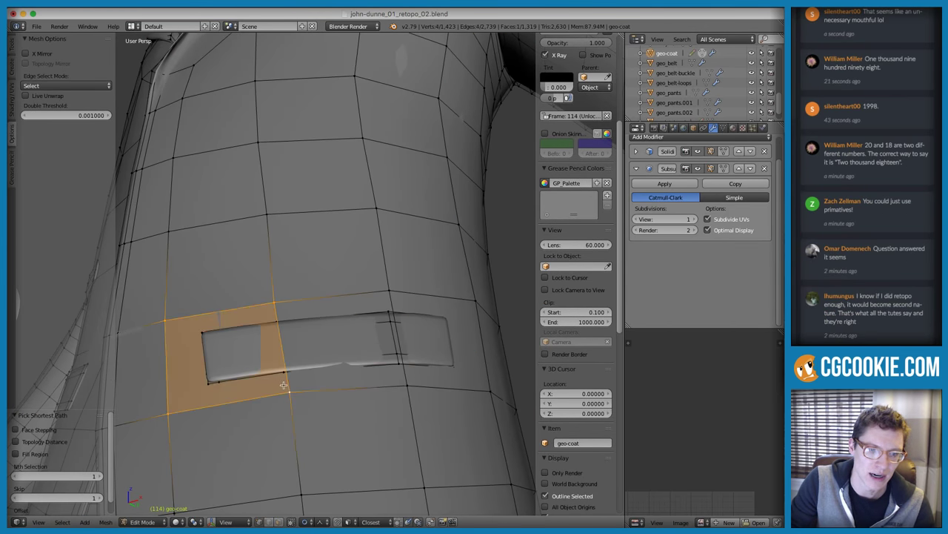
left_click(488, 392, "ctrl+shift")
left_click(389, 290, "ctrl+shift")
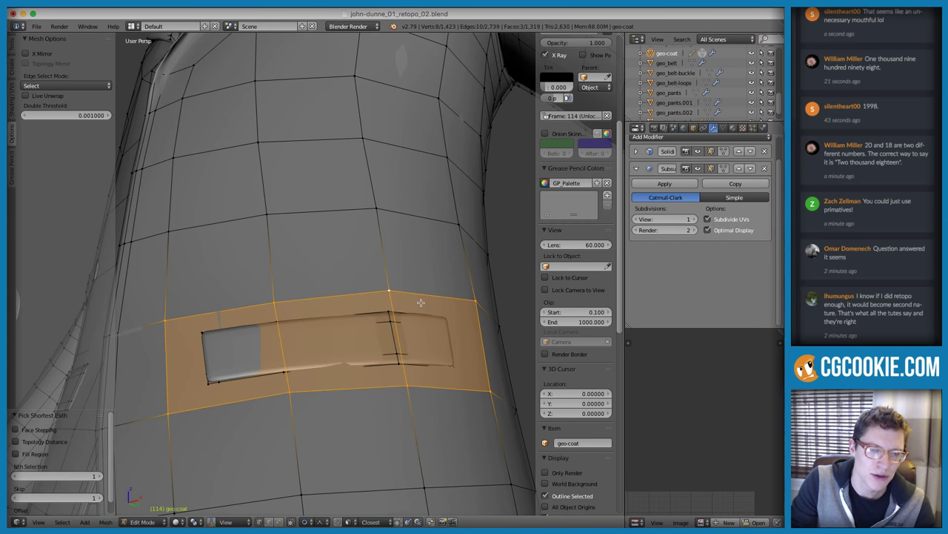
Select vertical edge loops through the pocket, fill a vertical face strip, then deselect all.
left_click(391, 329, "alt")
key("z")
left_click(390, 329)
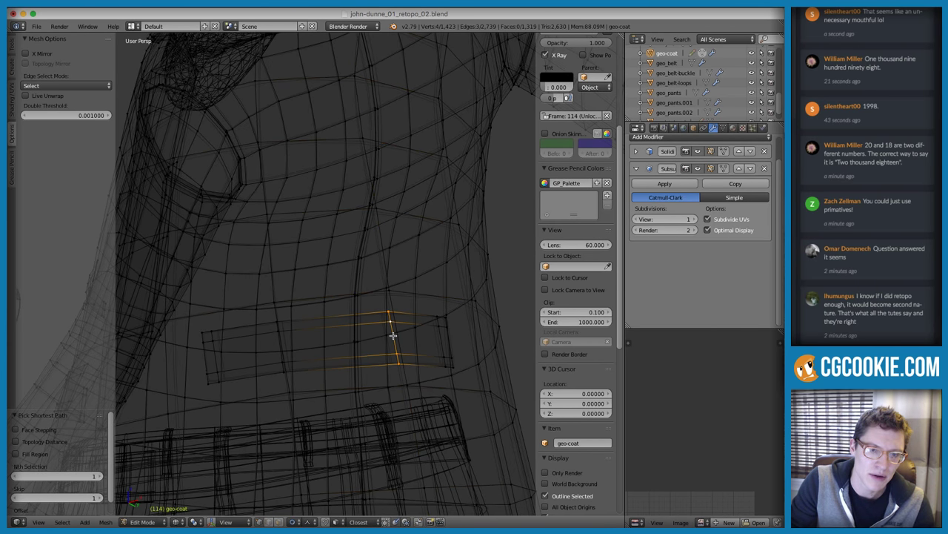
left_click(288, 339, "alt+shift")
left_click(288, 341, "ctrl+shift")
mouse_move(319, 322)
middle_mouse_down()
mouse_move(310, 327)
mouse_move(358, 306)
mouse_move(376, 275)
middle_mouse_up()
left_click(352, 315, "alt+shift")
key("z")
left_click(339, 308, "ctrl+shift")
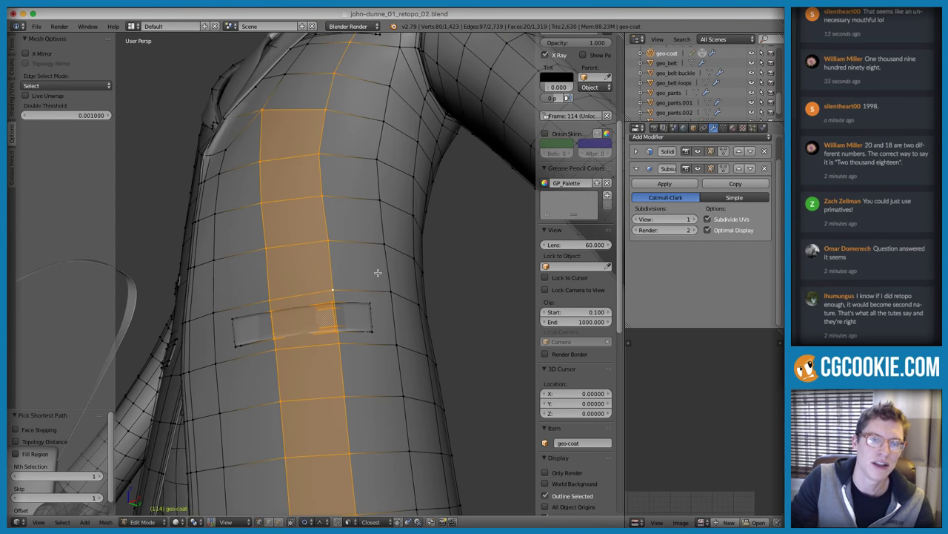
key("a")
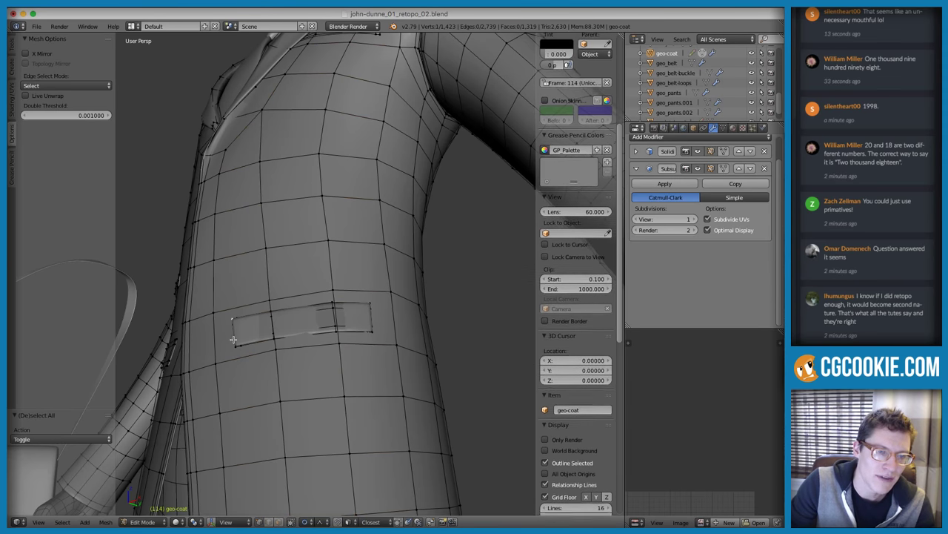
Select the pocket flap's left edge, review the coat front, and return to Object Mode.
right_click(244, 345)
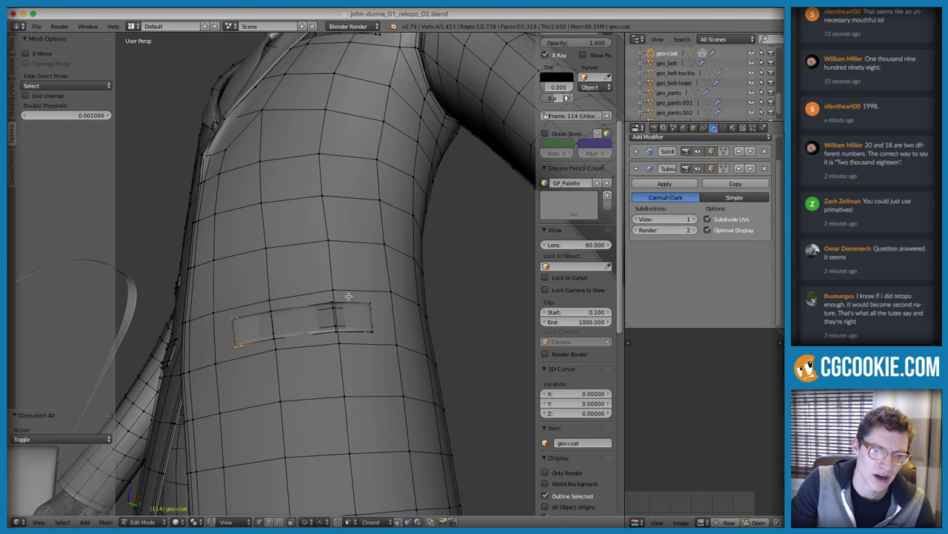
middle_click_drag(349, 296, 336, 333)
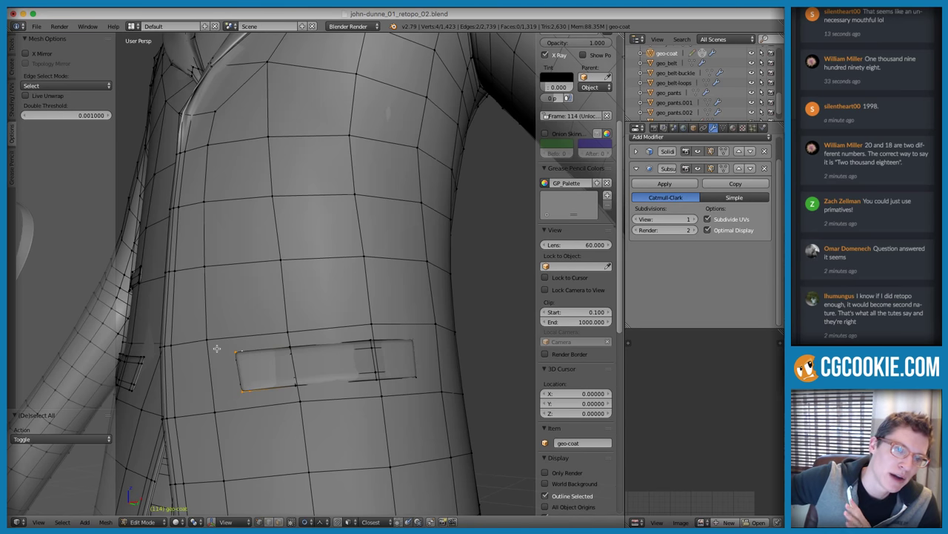
middle_click_drag(217, 348, 235, 242)
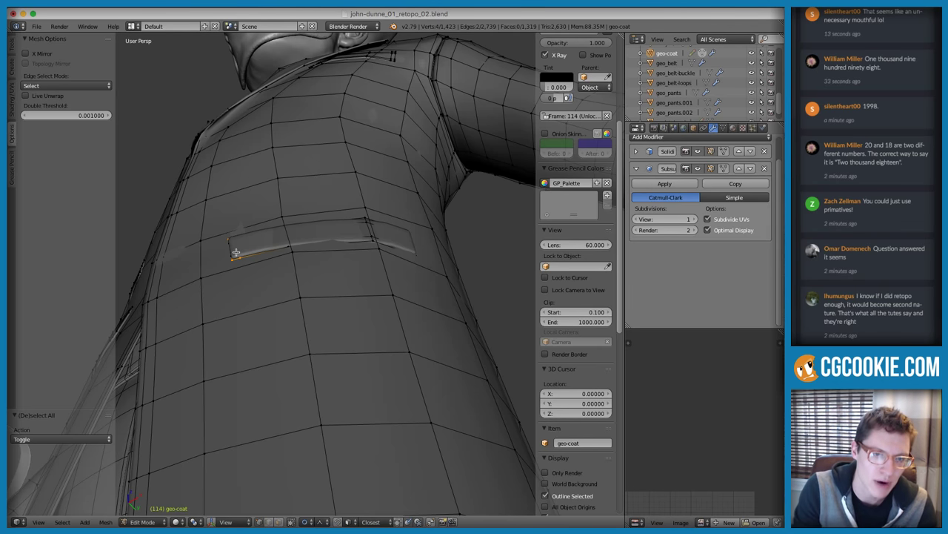
scroll(265, 286, "down", 5)
middle_click_drag(267, 274, 249, 281)
key("Tab")
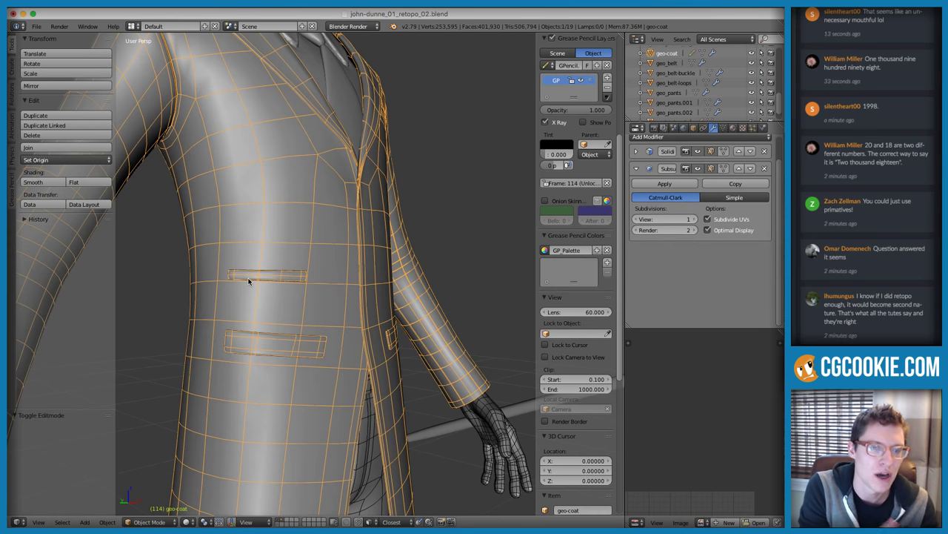
Orbit to a frontal view and draw a Grease Pencil stroke down the coat's left front.
middle_click_drag(249, 281, 247, 260)
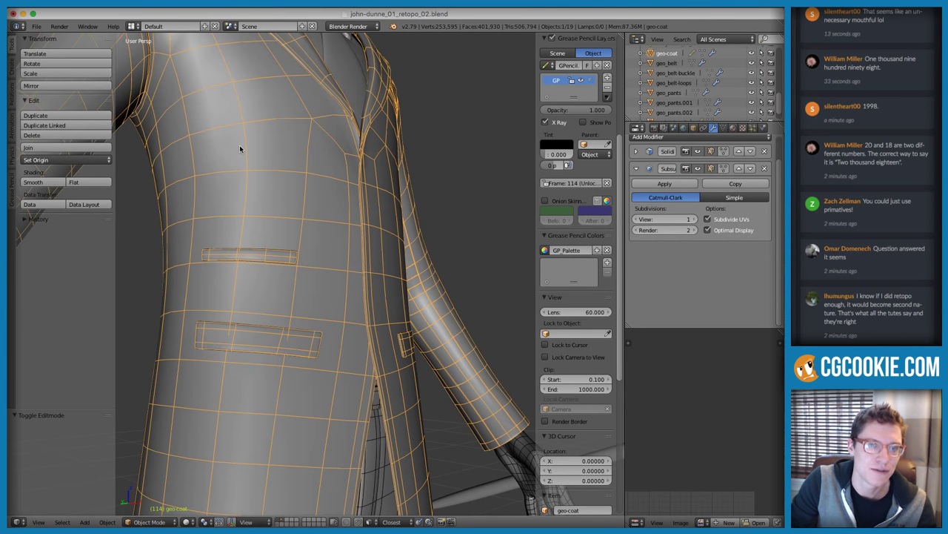
middle_click_drag(249, 133, 254, 153)
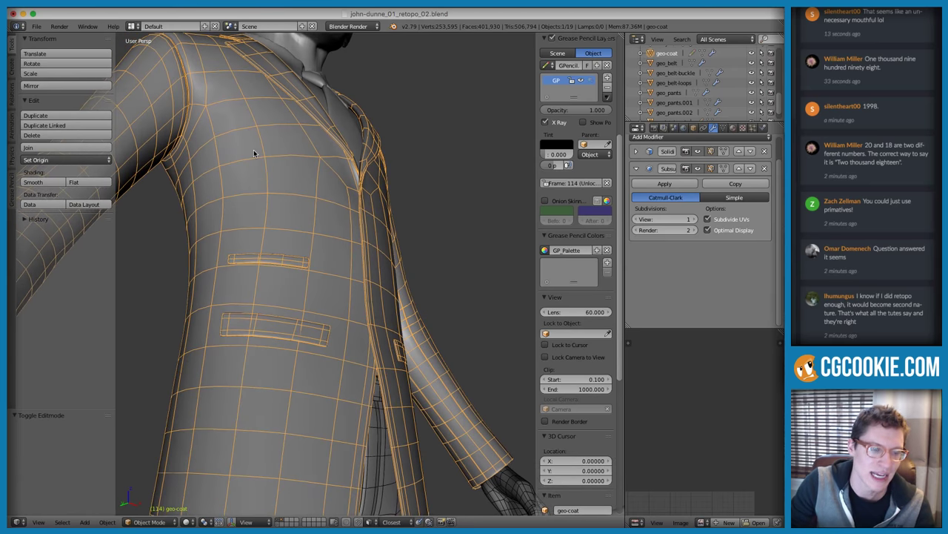
mouse_move(218, 107)
left_mouse_down()
mouse_move(239, 171)
mouse_move(239, 218)
mouse_move(210, 395)
left_mouse_up()
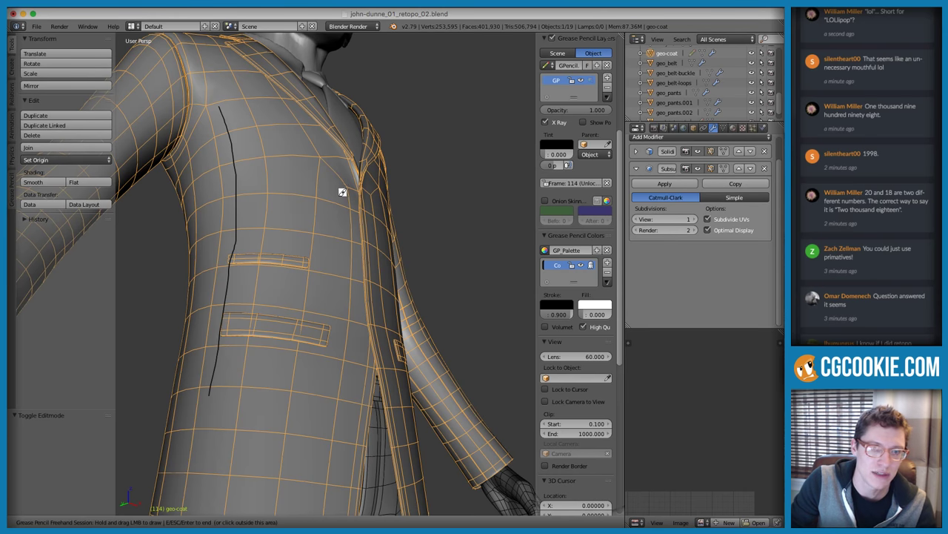
Draw a vertical guide to the lower pocket and three horizontal guides across the pockets.
left_click_drag(338, 195, 314, 415)
mouse_move(188, 338)
left_mouse_down()
mouse_move(281, 337)
mouse_move(361, 354)
left_mouse_up()
mouse_move(190, 314)
left_mouse_down()
mouse_move(257, 312)
mouse_move(363, 330)
left_mouse_up()
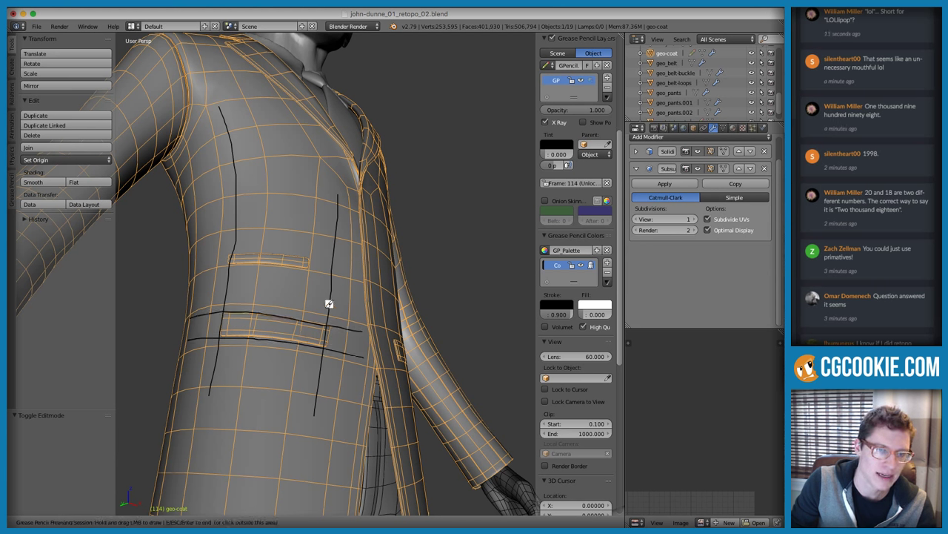
mouse_move(201, 268)
left_mouse_down()
mouse_move(271, 264)
mouse_move(381, 286)
mouse_move(204, 256)
mouse_move(295, 250)
mouse_move(363, 263)
left_mouse_up()
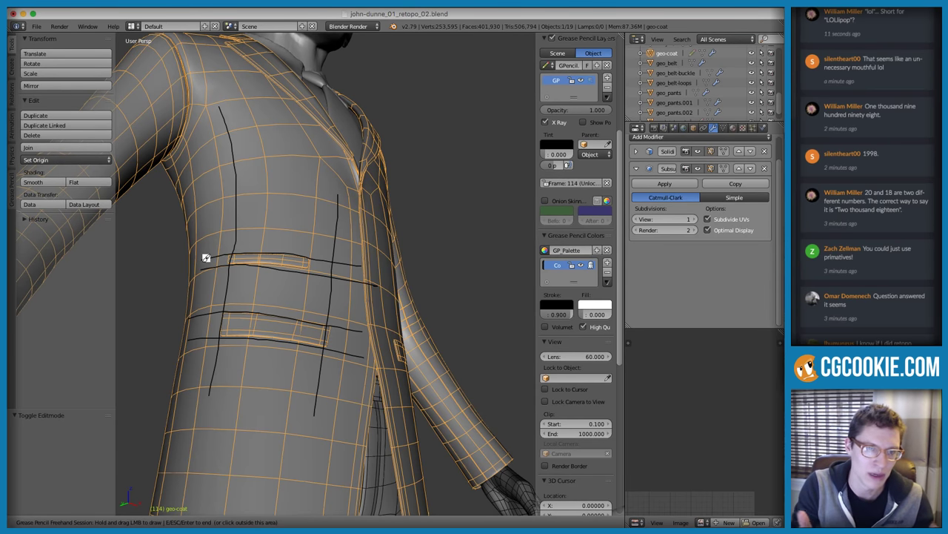
Review the guides from a level front view, then delete the GP Palette colour to erase them.
middle_click_drag(289, 275, 290, 239)
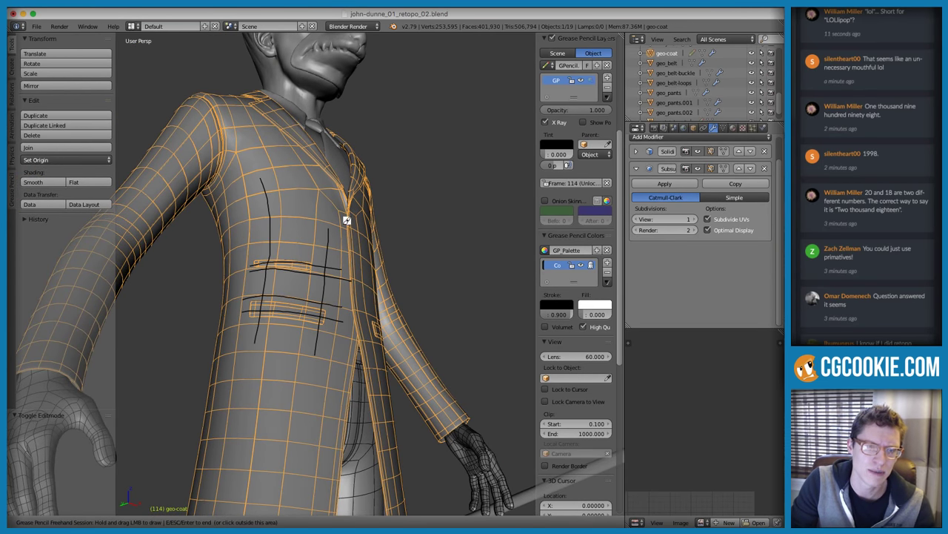
middle_click_drag(371, 195, 353, 215)
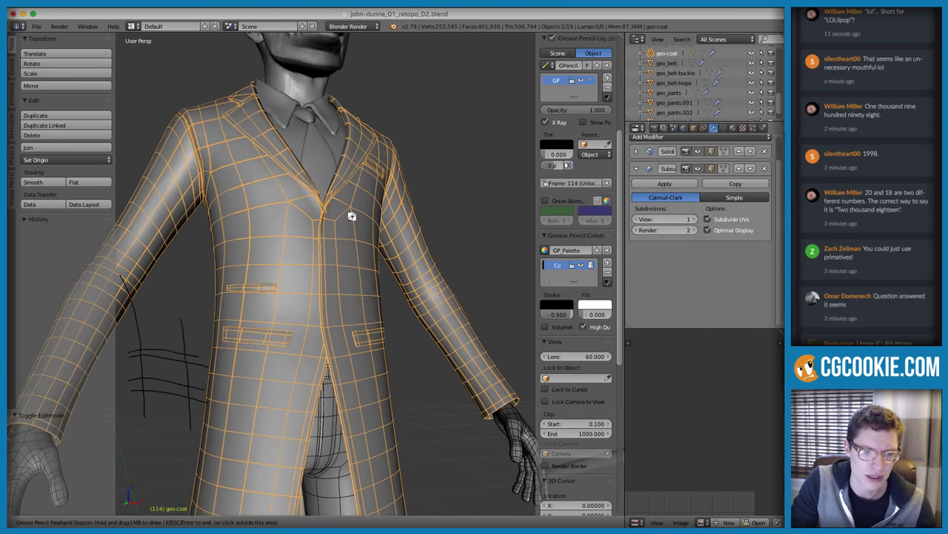
left_click(608, 276)
Frame the coat with Home, exit mesh editing, zoom out, and deselect the coat.
scroll(608, 275, "down", 3)
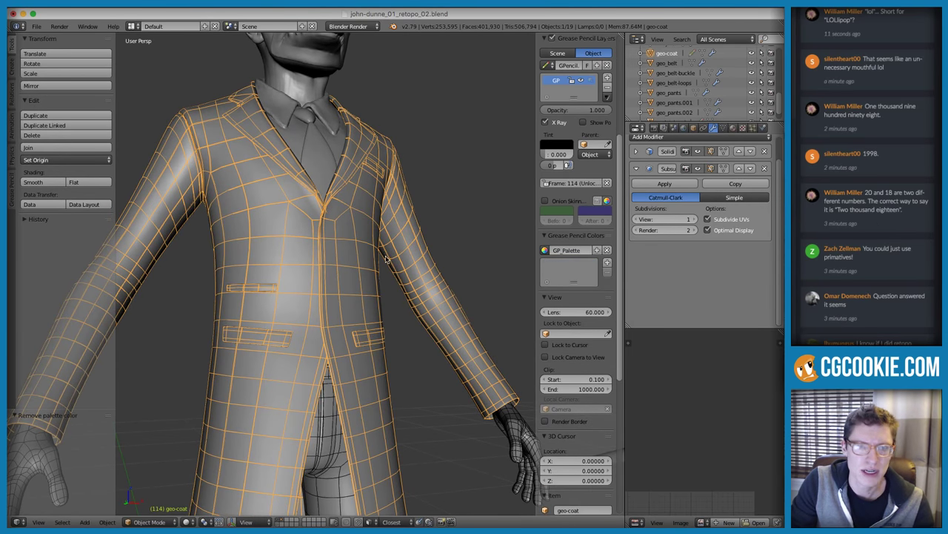
key("Home")
key("Tab")
key("Tab")
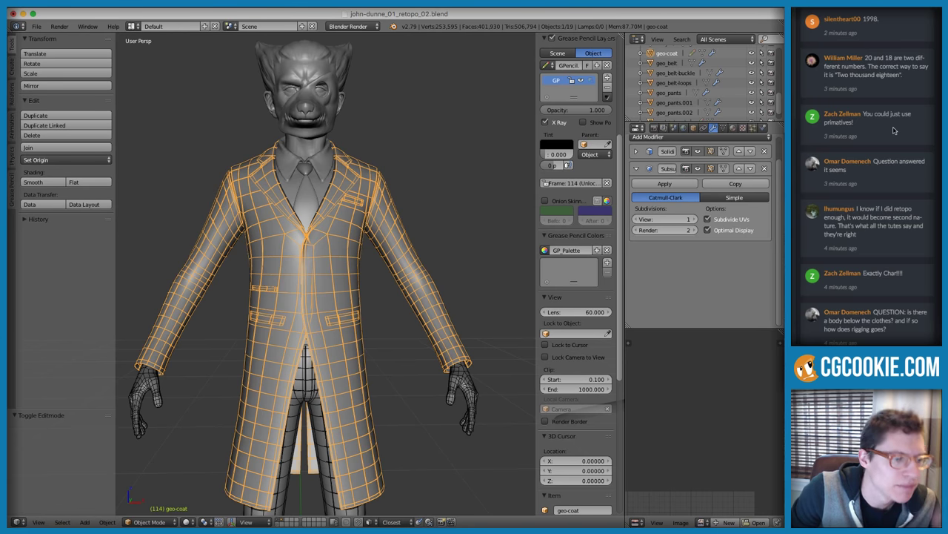
scroll(893, 131, "up", 3)
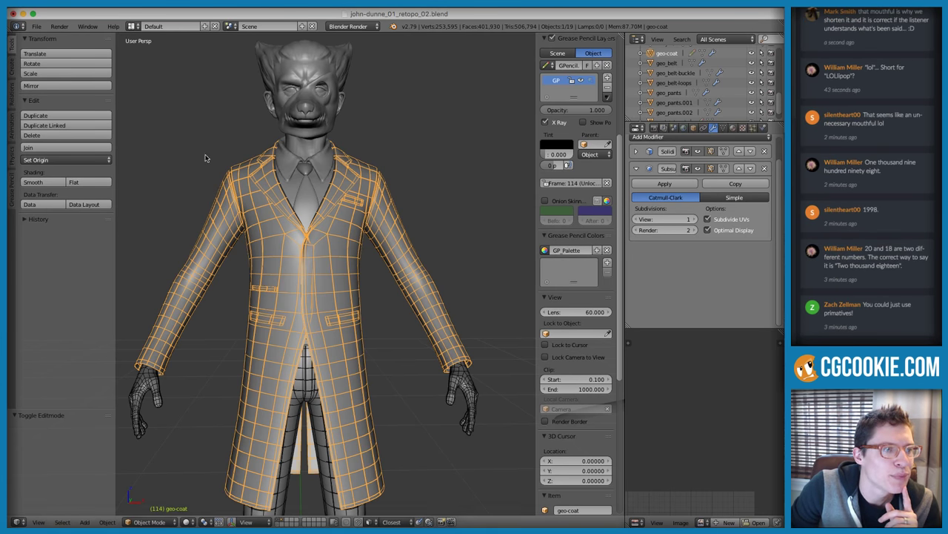
scroll(336, 287, "down", 1)
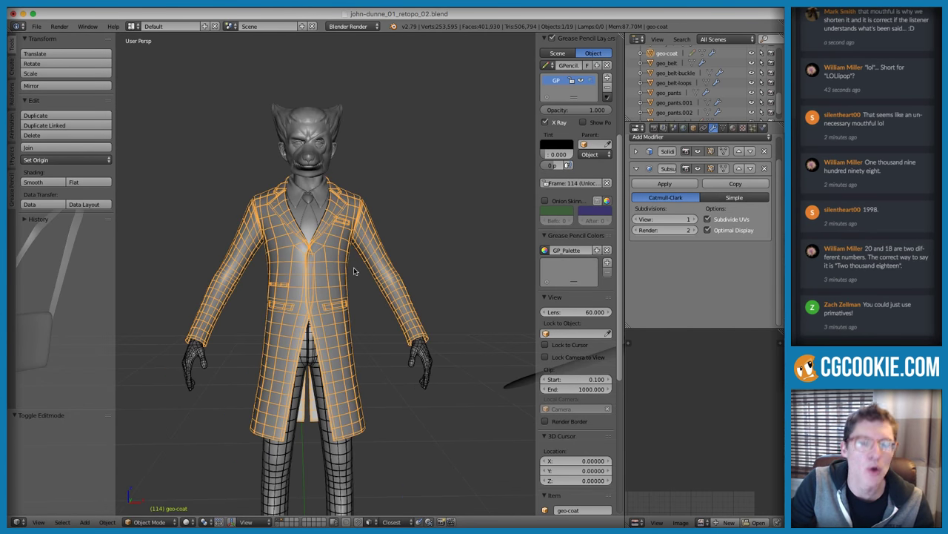
key("a")
middle_click_drag(376, 273, 384, 308)
Select the body mesh's hands, orbit around the character, and open the Object properties tab.
right_click(384, 307)
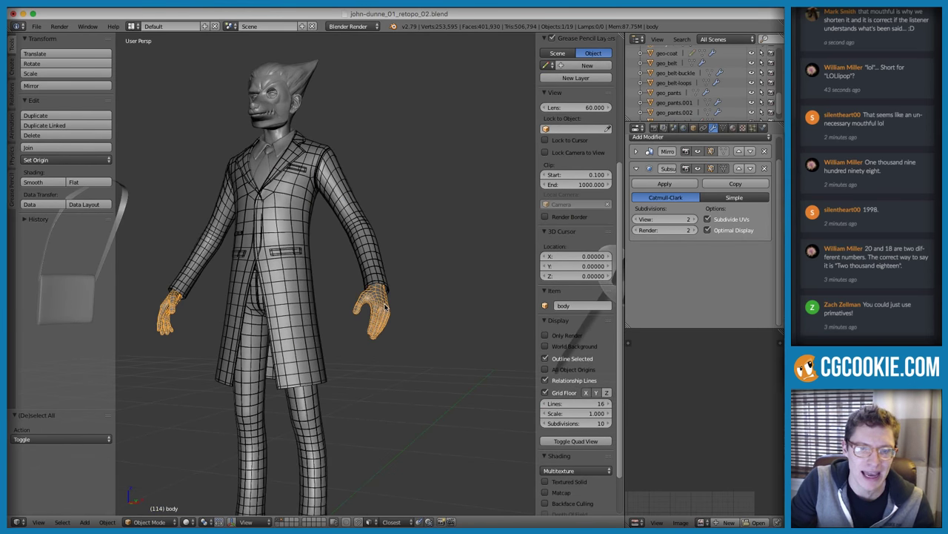
scroll(385, 308, "up", 2)
middle_click_drag(401, 251, 366, 274)
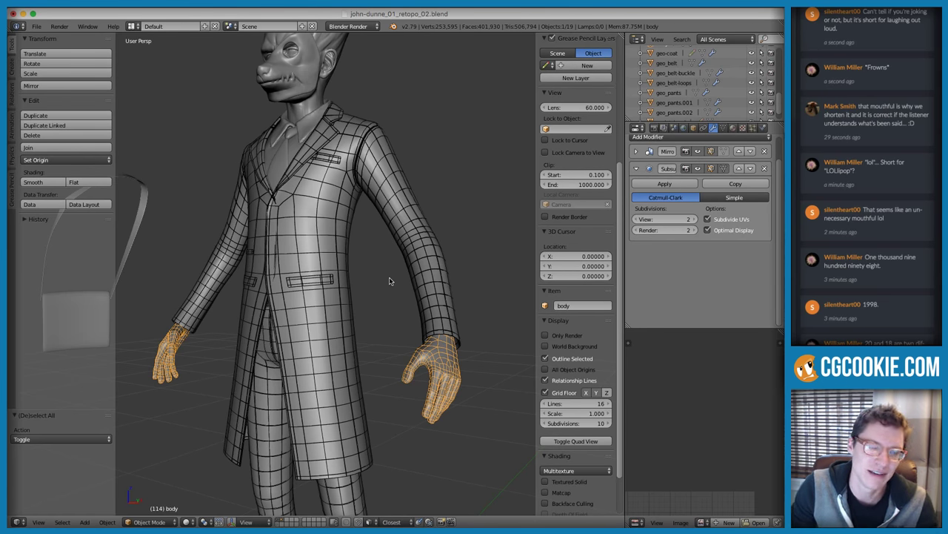
middle_click_drag(387, 247, 354, 101)
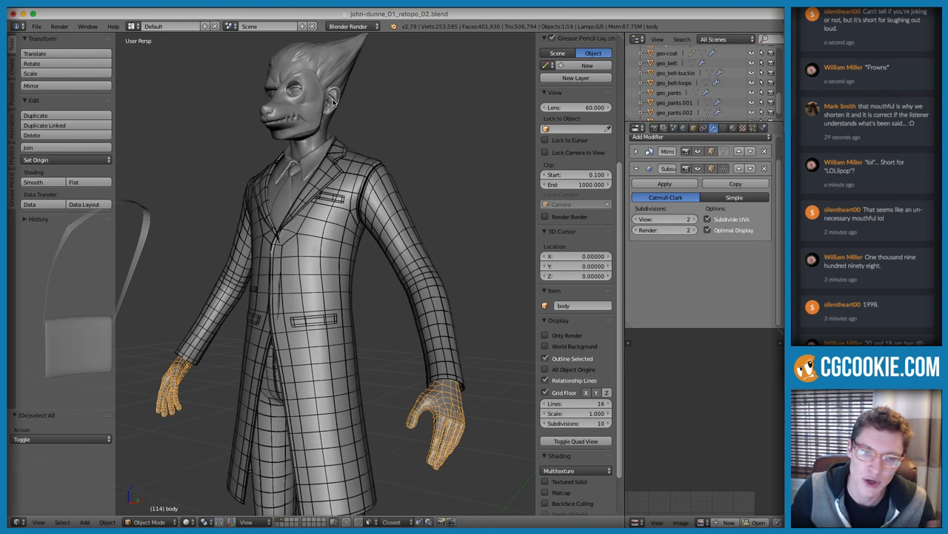
middle_click_drag(404, 290, 418, 267)
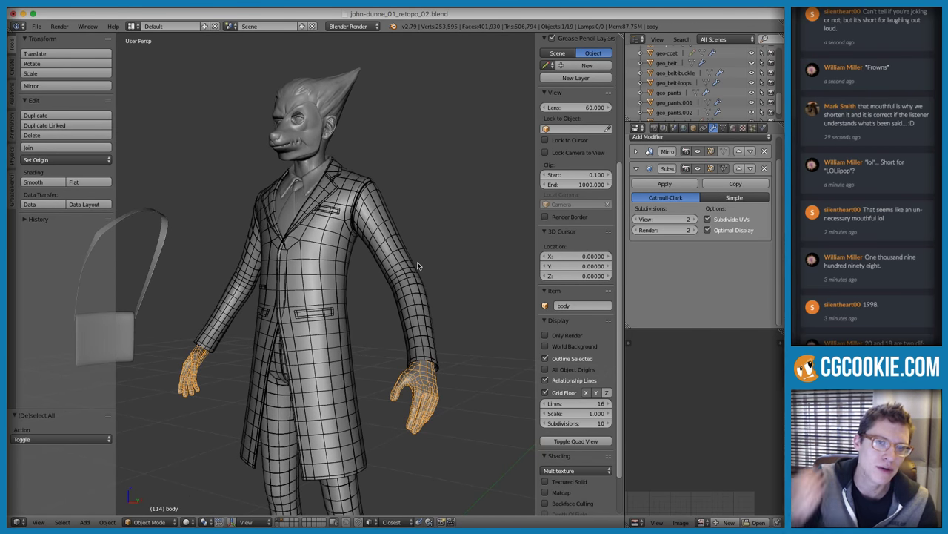
scroll(352, 320, "up", 4)
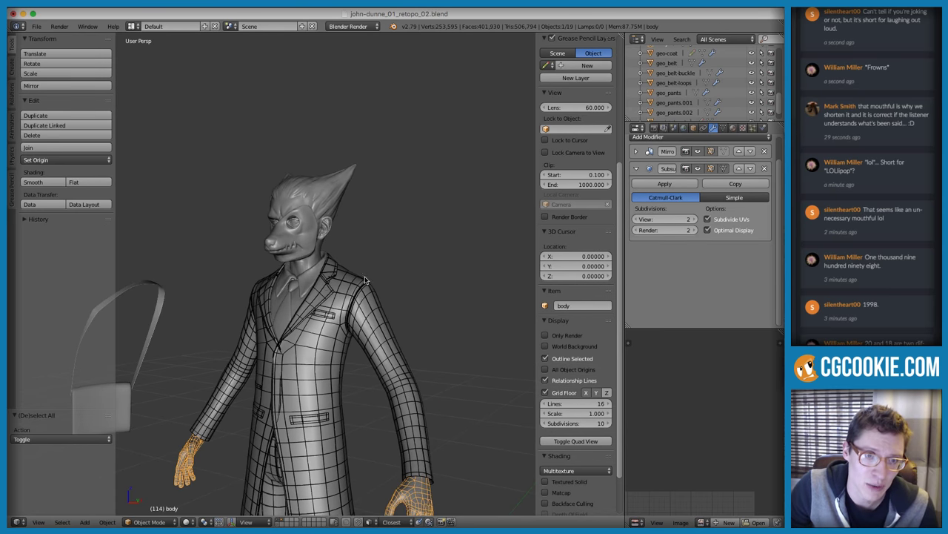
scroll(352, 320, "up", 1)
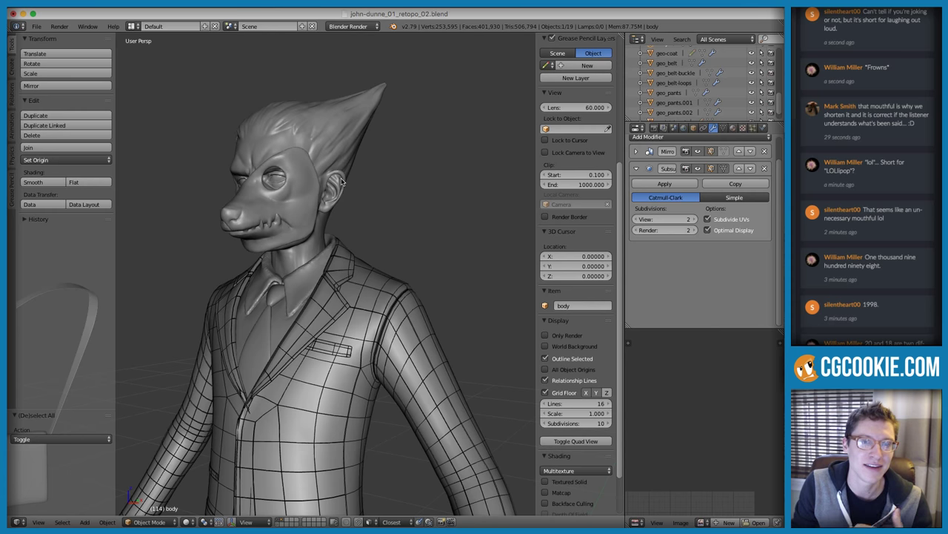
scroll(413, 326, "down", 5)
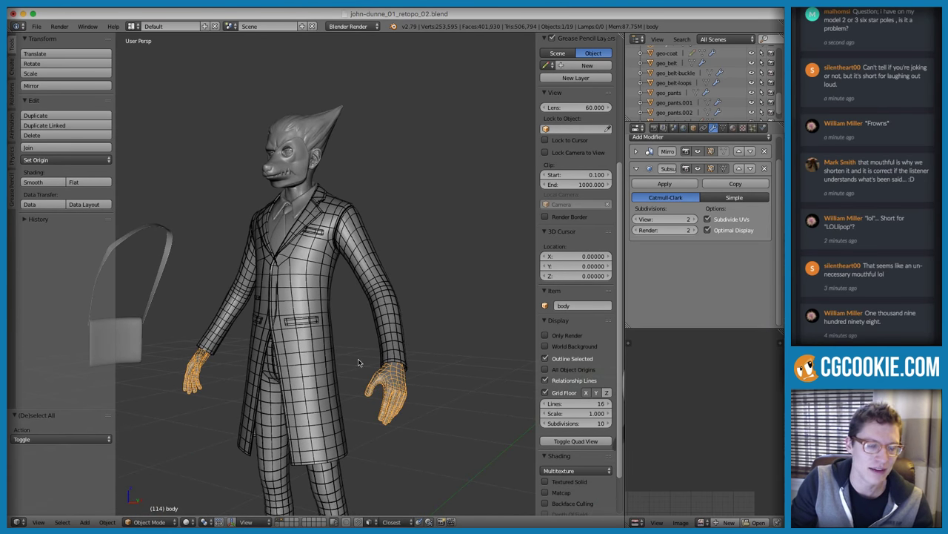
scroll(361, 363, "up", 4)
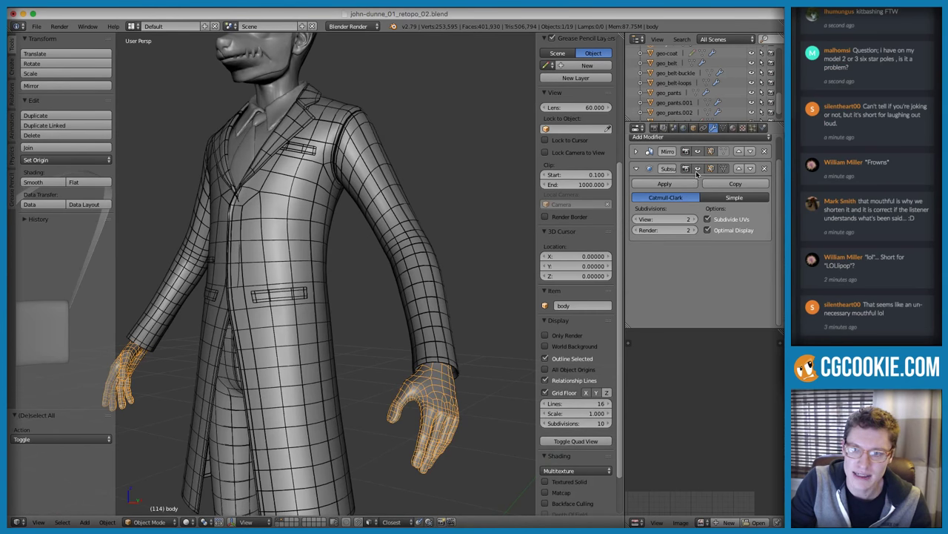
left_click(694, 128)
Turn off Wire display on all character objects, then deselect them.
key("a")
key("a")
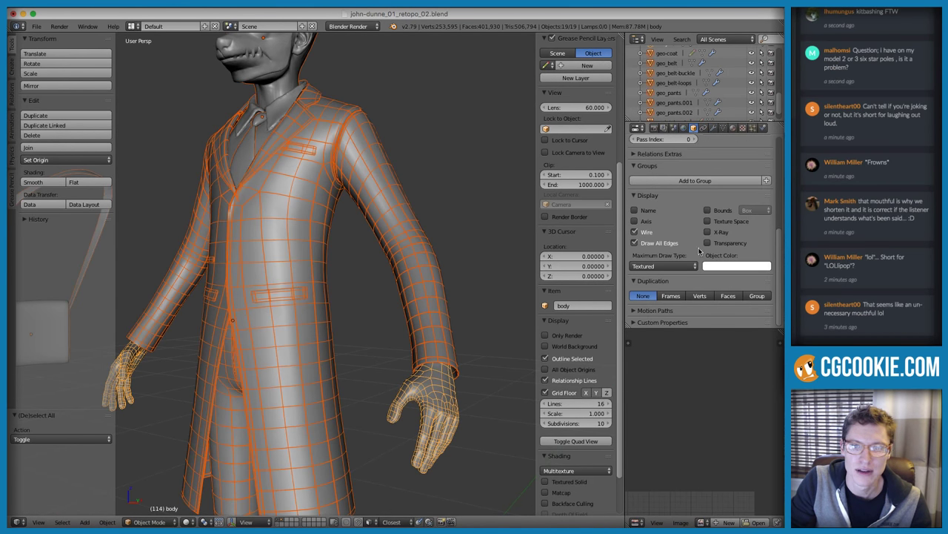
left_click(634, 232, "alt")
key("a")
Select the body mesh and frame its hand with numpad period.
middle_click_drag(449, 326, 420, 345)
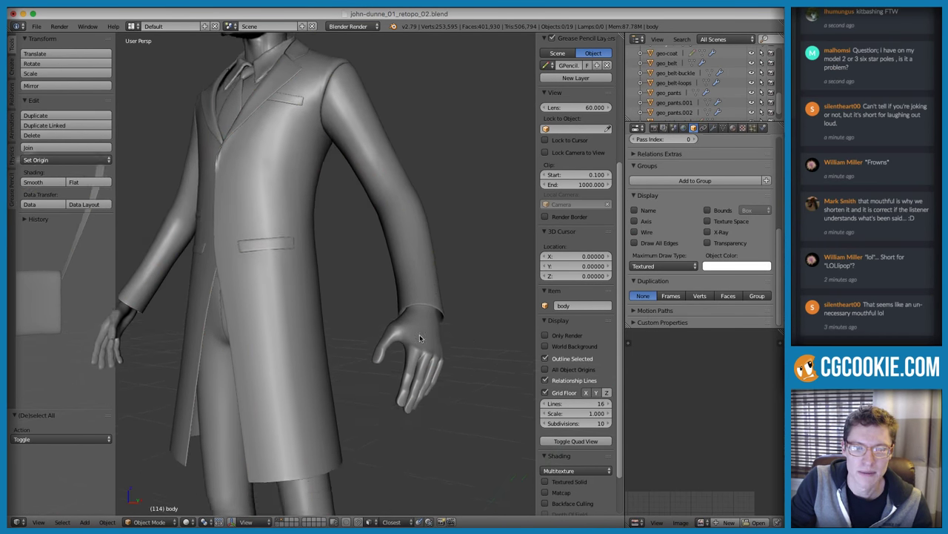
right_click(419, 344)
key("KP_Decimal")
middle_click_drag(481, 313, 425, 273)
scroll(425, 273, "up", 2)
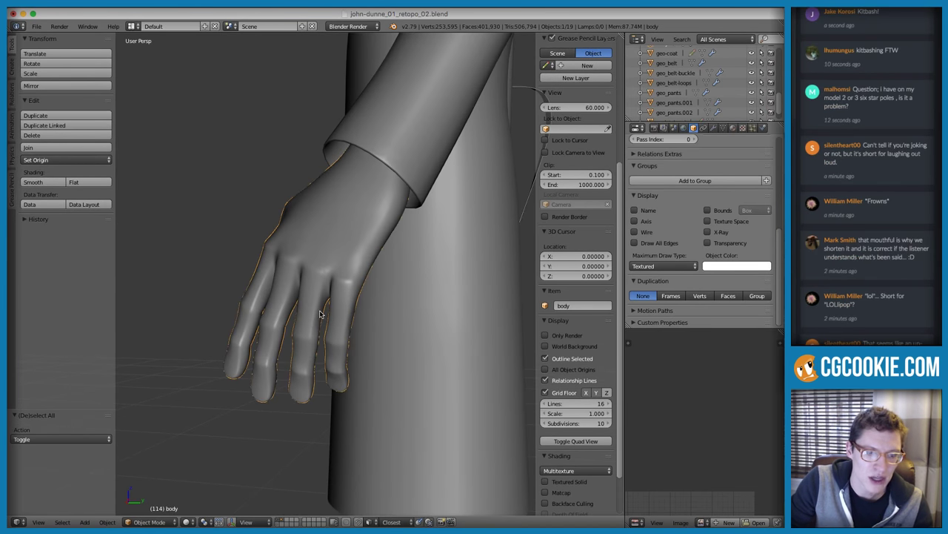
Inspect the hand, then orbit around the figure, its bag, and the head in profile.
key("a")
middle_click_drag(309, 302, 294, 253)
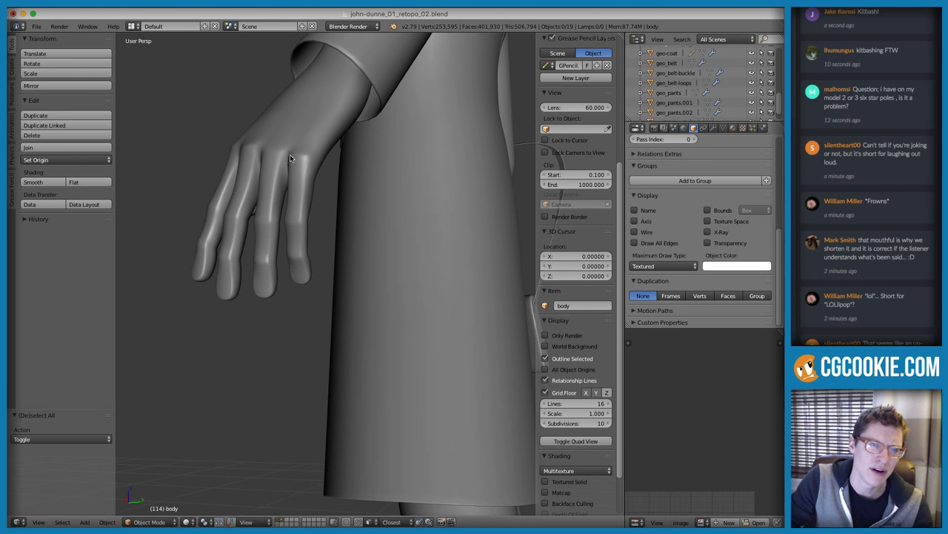
middle_click_drag(280, 165, 340, 189)
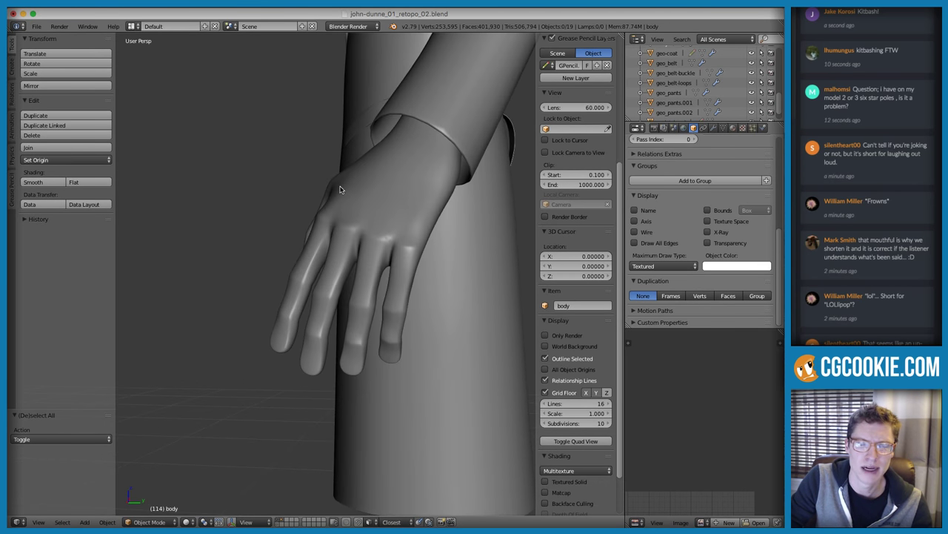
scroll(386, 203, "down", 6)
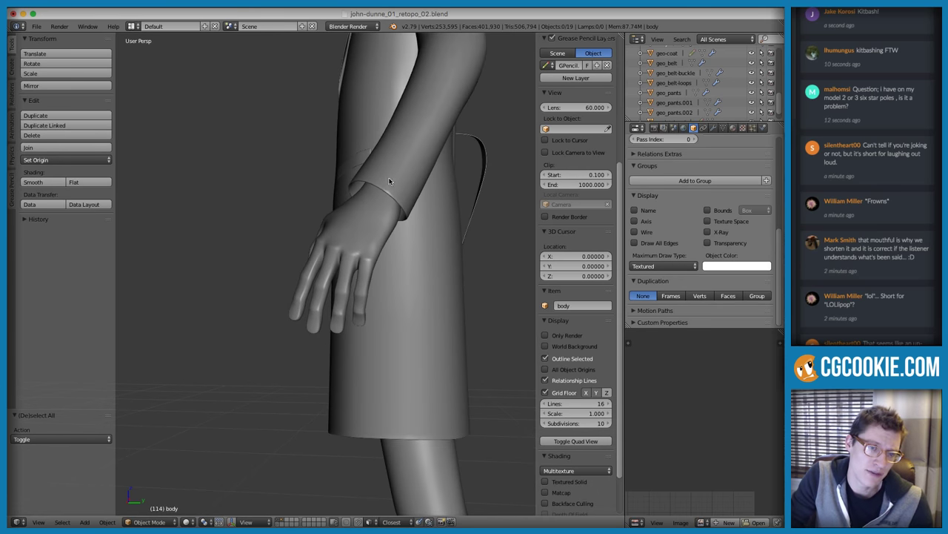
scroll(451, 176, "down", 2)
middle_click_drag(452, 175, 422, 180)
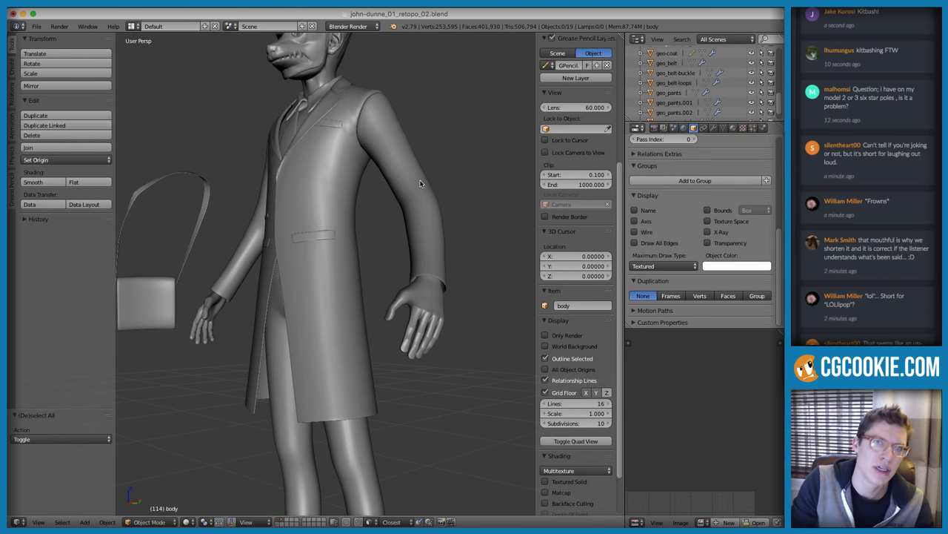
middle_click_drag(417, 141, 401, 241)
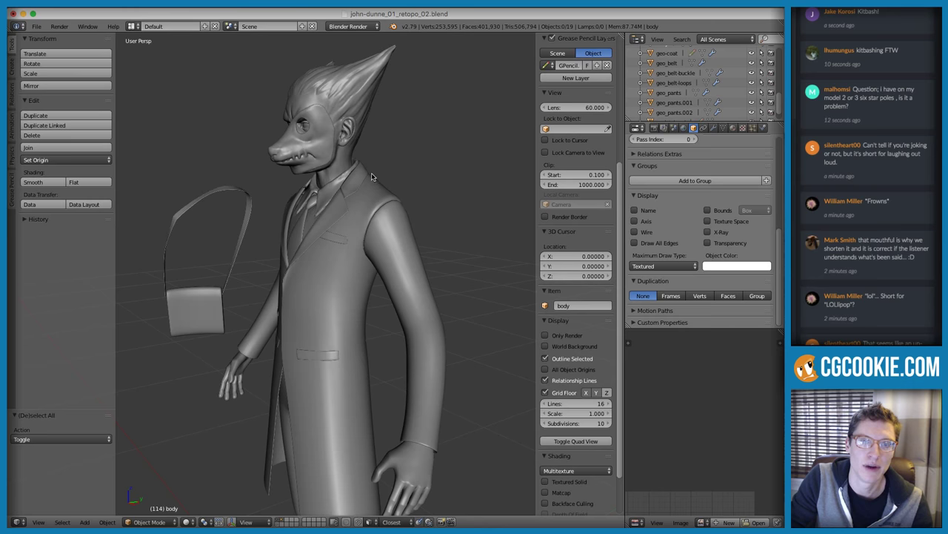
middle_click_drag(372, 176, 357, 235)
scroll(358, 234, "up", 3)
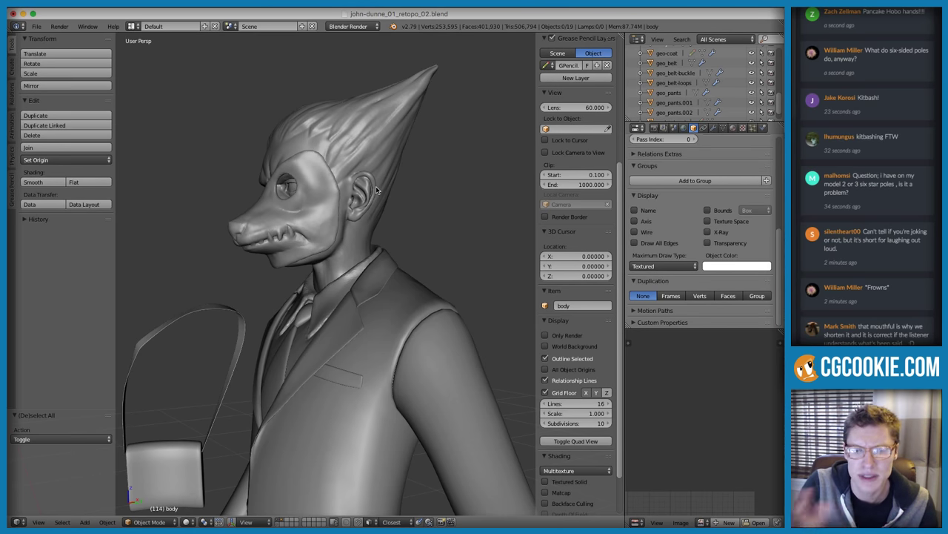
scroll(356, 334, "down", 5)
middle_click_drag(356, 334, 396, 296)
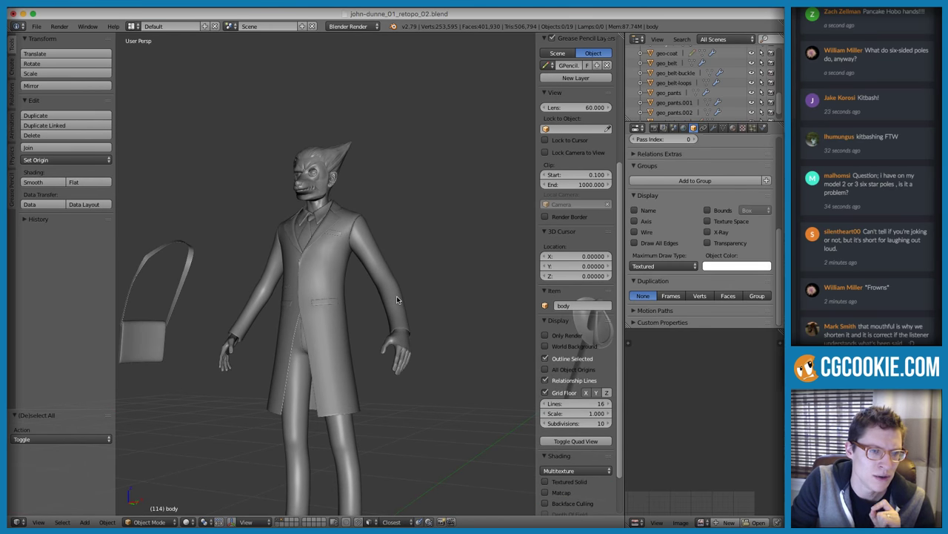
scroll(354, 398, "up", 5)
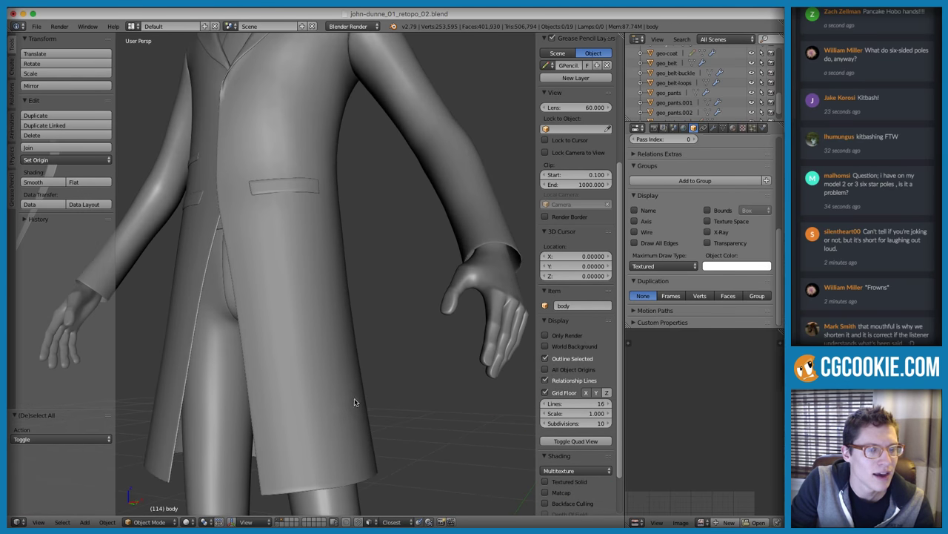
Select the hands mesh, deselect it, and settle on a frontal upper-body view.
right_click(487, 303)
middle_click_drag(460, 304, 431, 304)
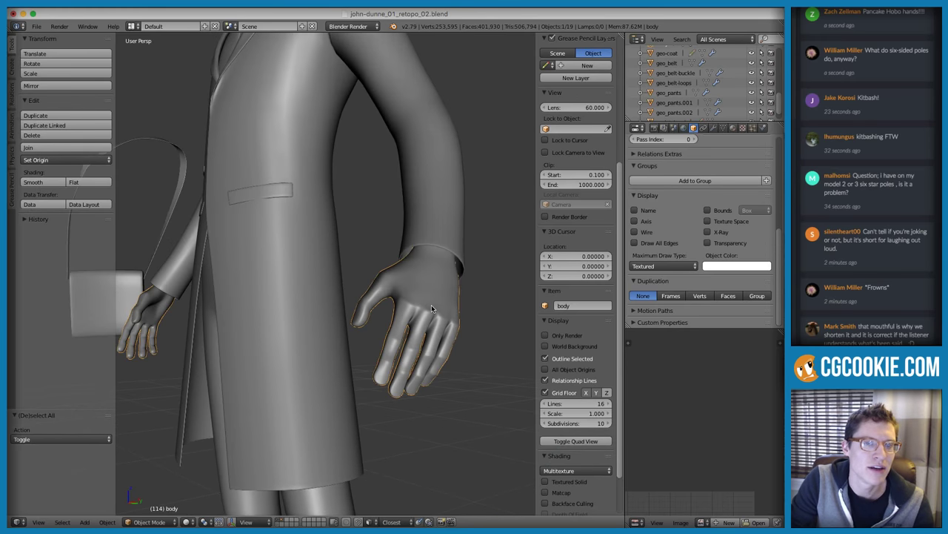
key("a")
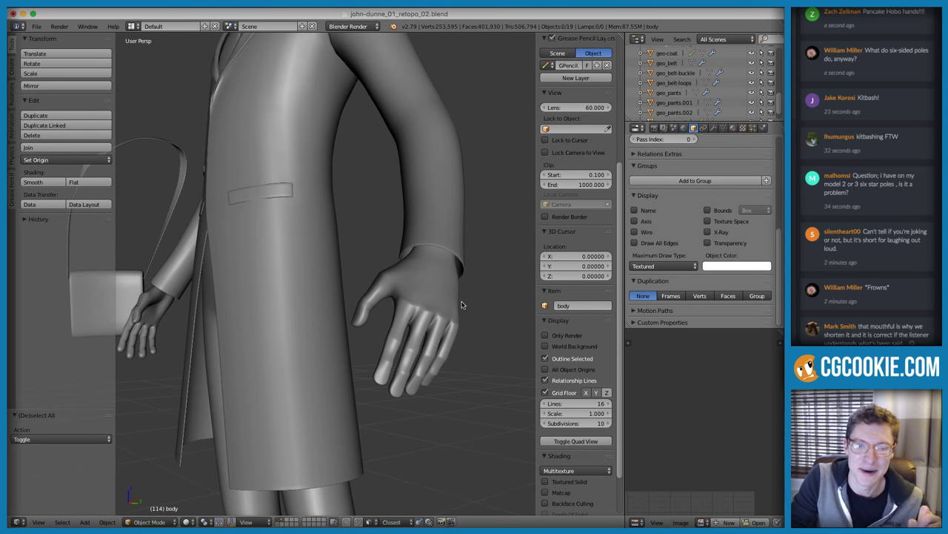
middle_click_drag(472, 300, 479, 303)
scroll(480, 303, "down", 4)
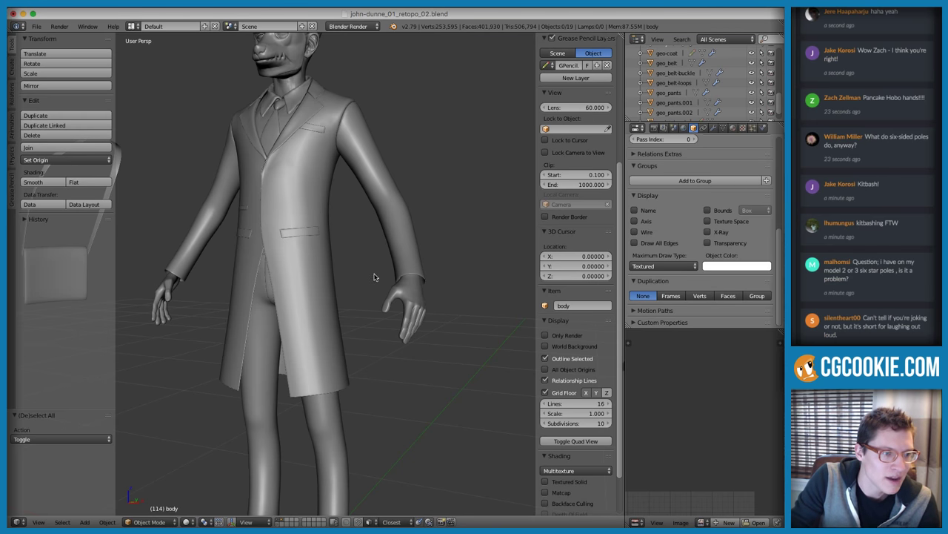
left_click(876, 160)
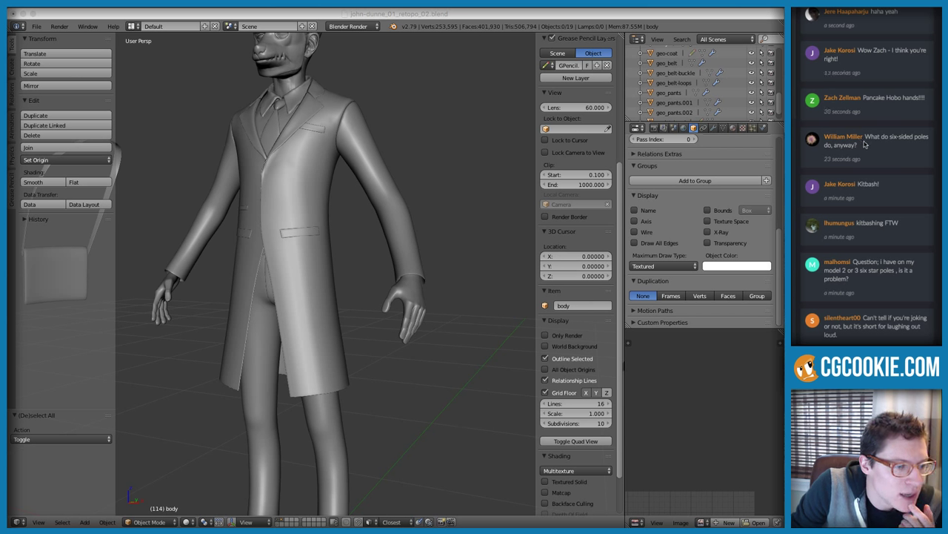
scroll(865, 145, "down", 1)
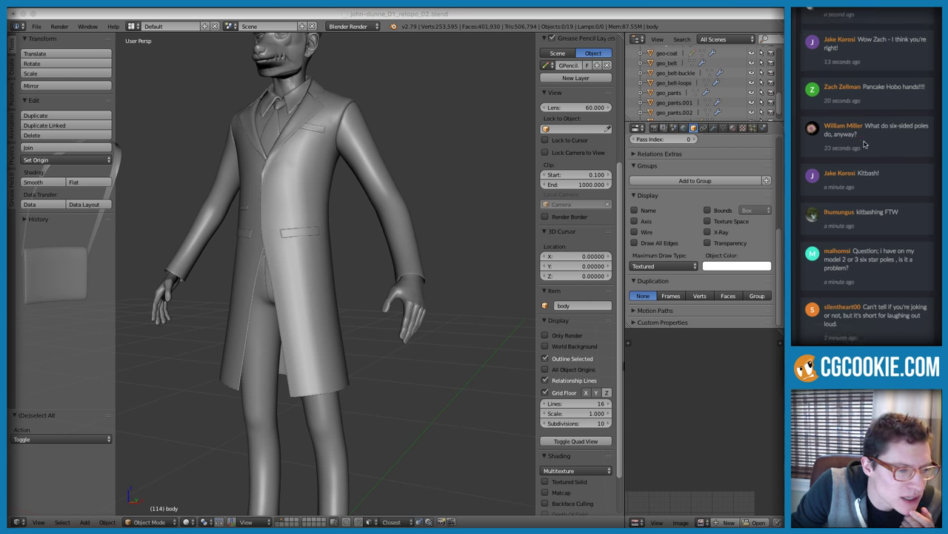
scroll(863, 145, "down", 1)
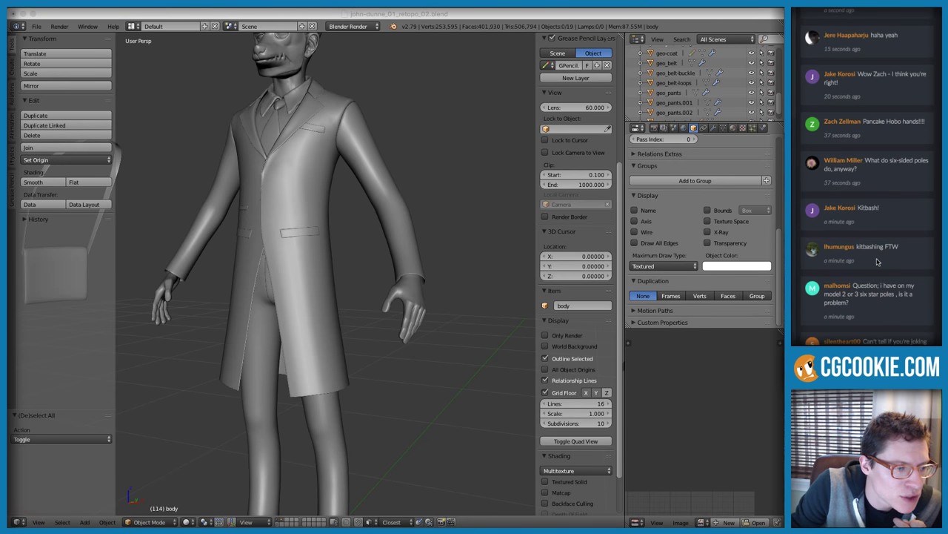
scroll(849, 300, "down", 1)
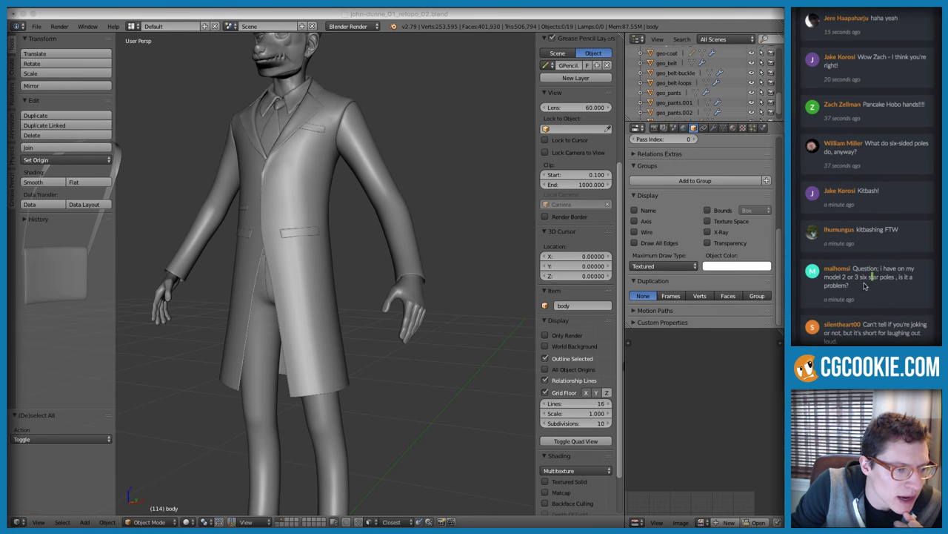
triple_click(867, 288)
scroll(892, 289, "down", 1)
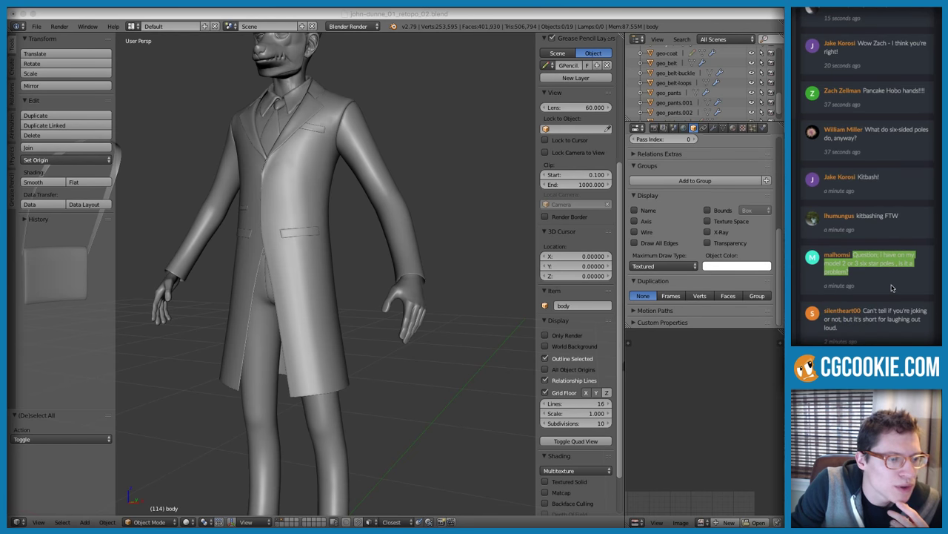
scroll(882, 290, "down", 3)
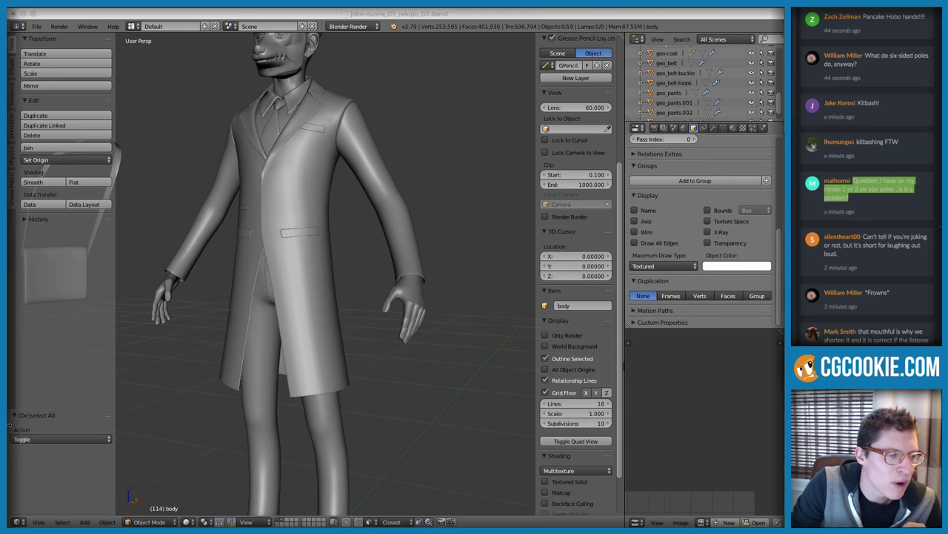
left_click(402, 143)
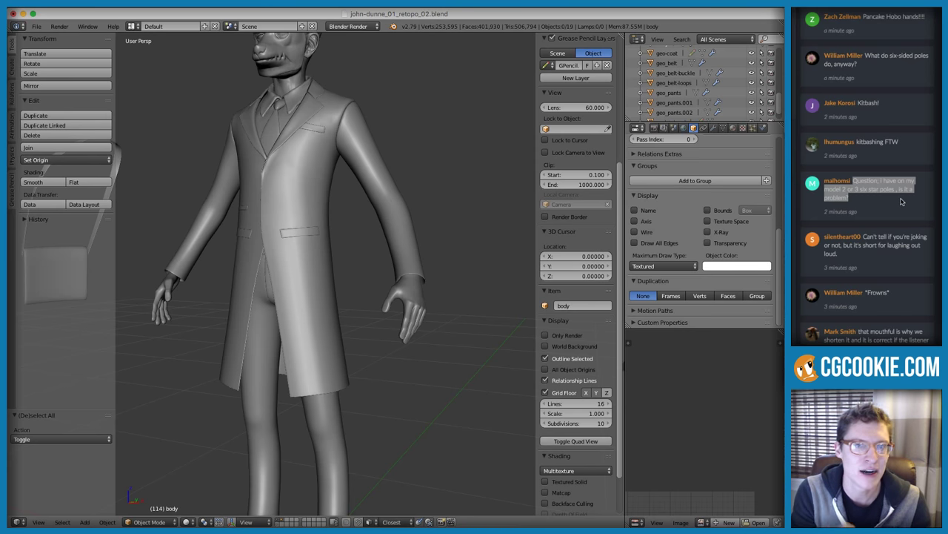
Zoom into the ear from a side view, then zoom out to a three-quarter front view.
scroll(318, 374, "up", 4)
middle_click_drag(318, 374, 274, 377)
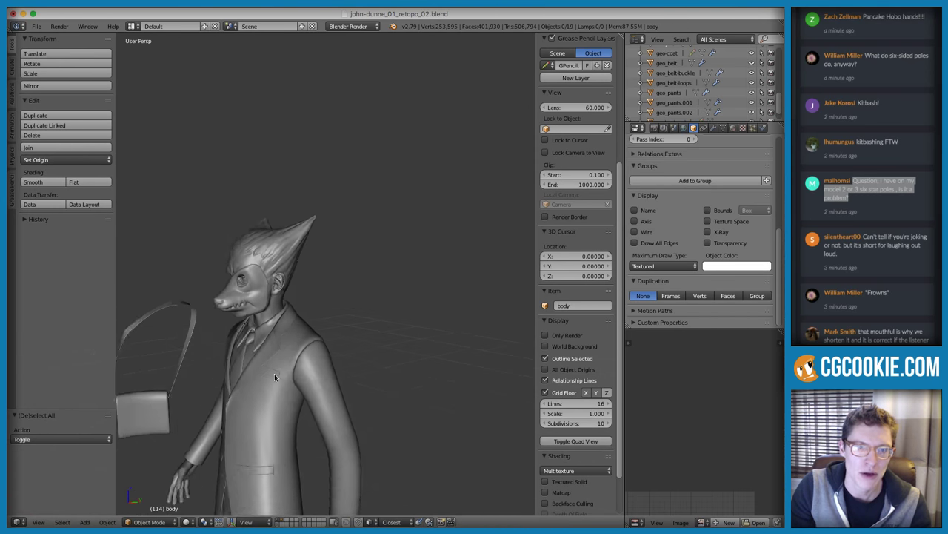
scroll(275, 373, "up", 8)
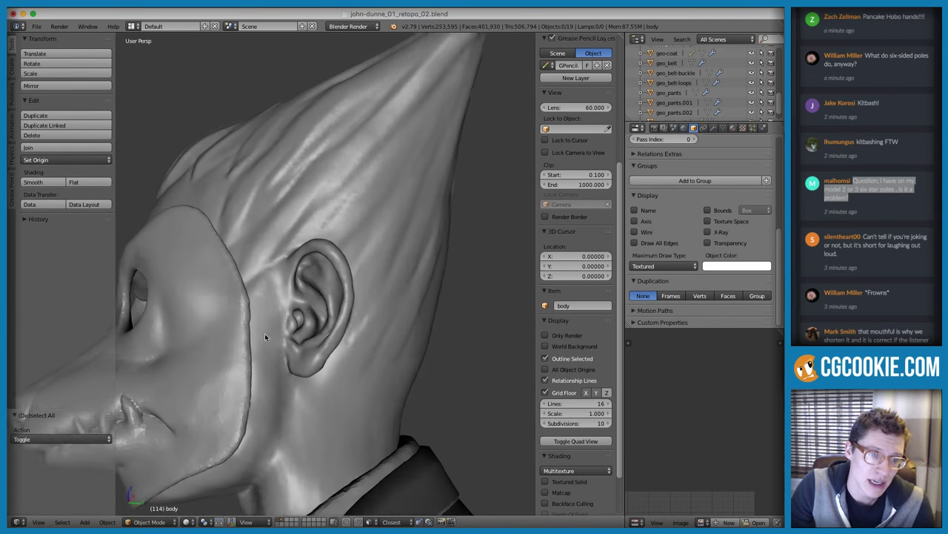
scroll(264, 333, "up", 3)
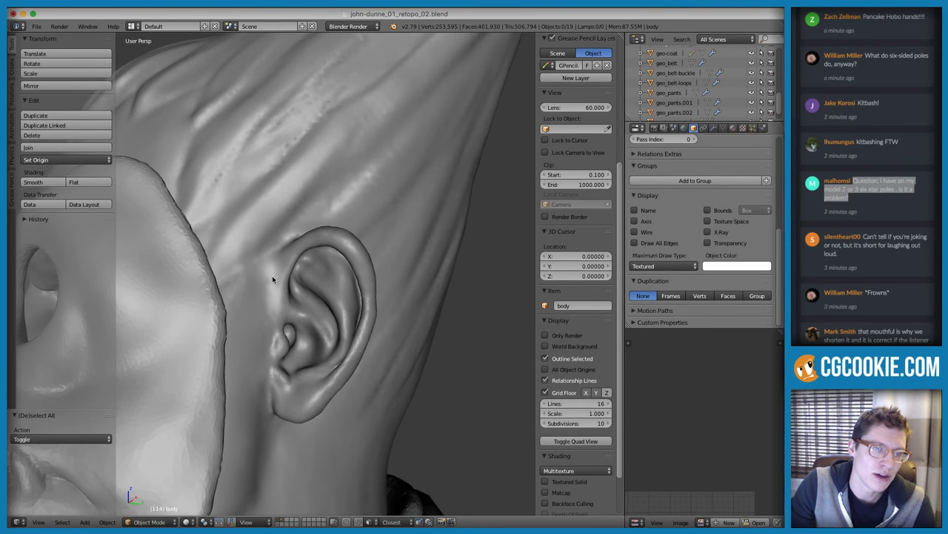
scroll(289, 296, "down", 6)
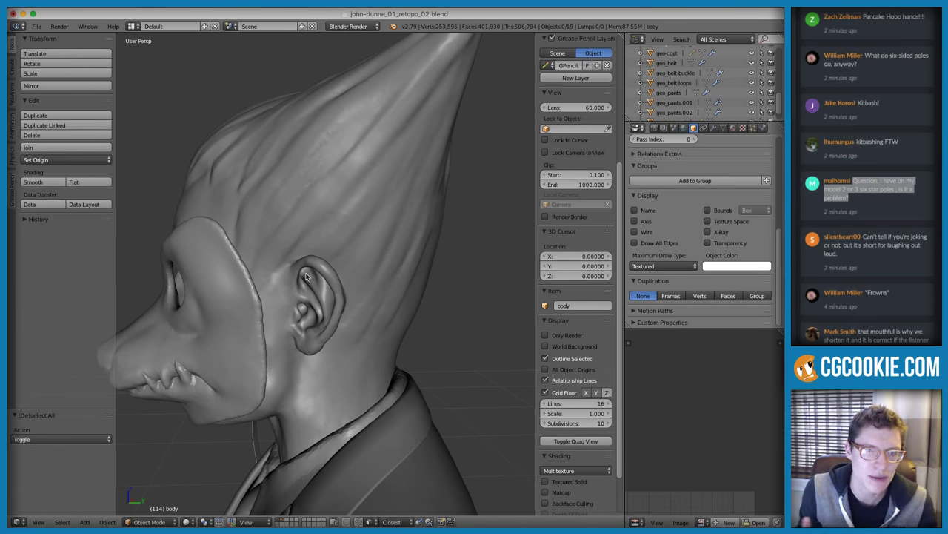
scroll(312, 281, "down", 3)
middle_click_drag(318, 318, 400, 347)
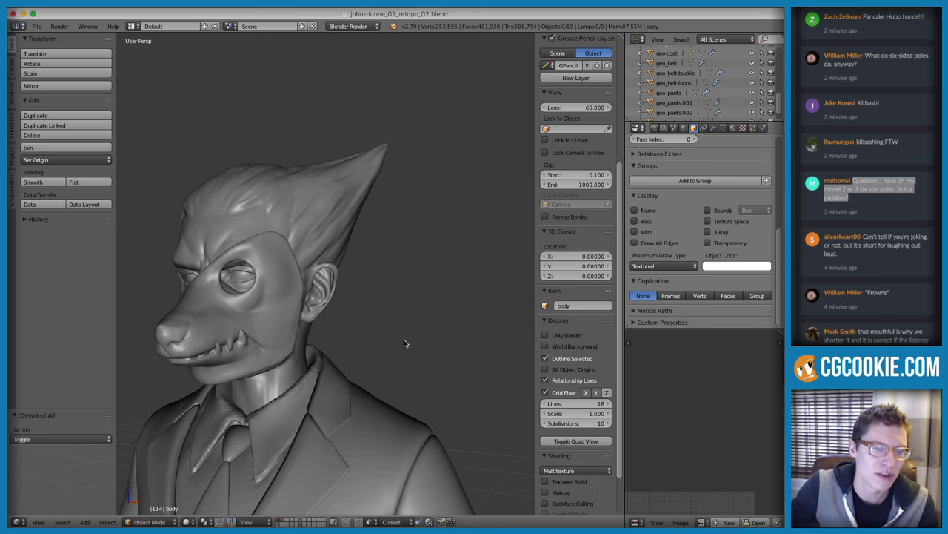
Orbit and zoom to a frontal view of the character's head and suit.
middle_click_drag(398, 354, 415, 329)
scroll(892, 83, "up", 3)
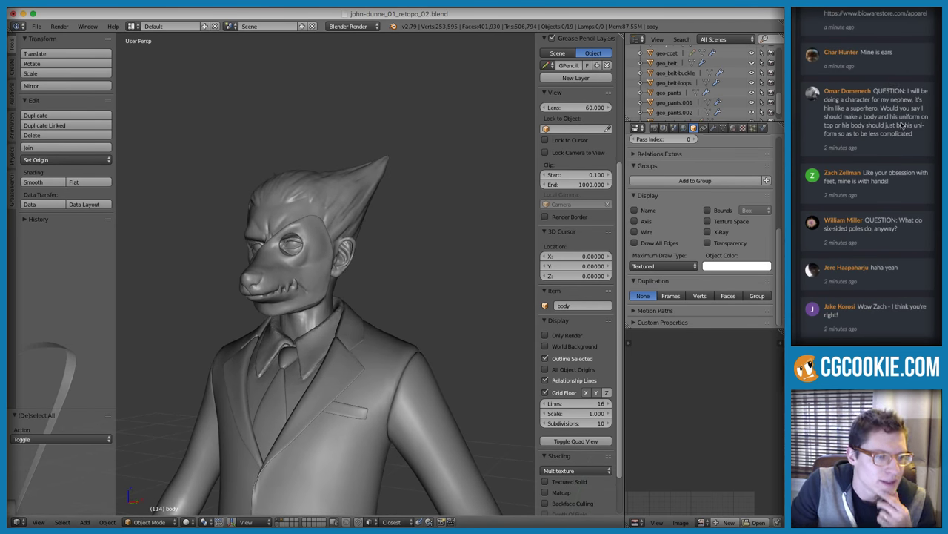
scroll(910, 205, "up", 3)
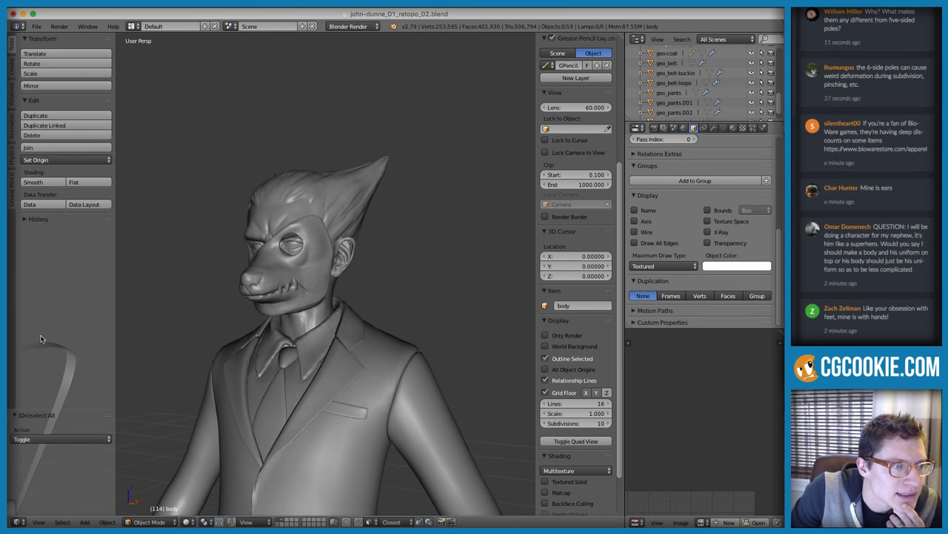
Highlight a viewer's question in the stream chat for discussion.
left_click(892, 48)
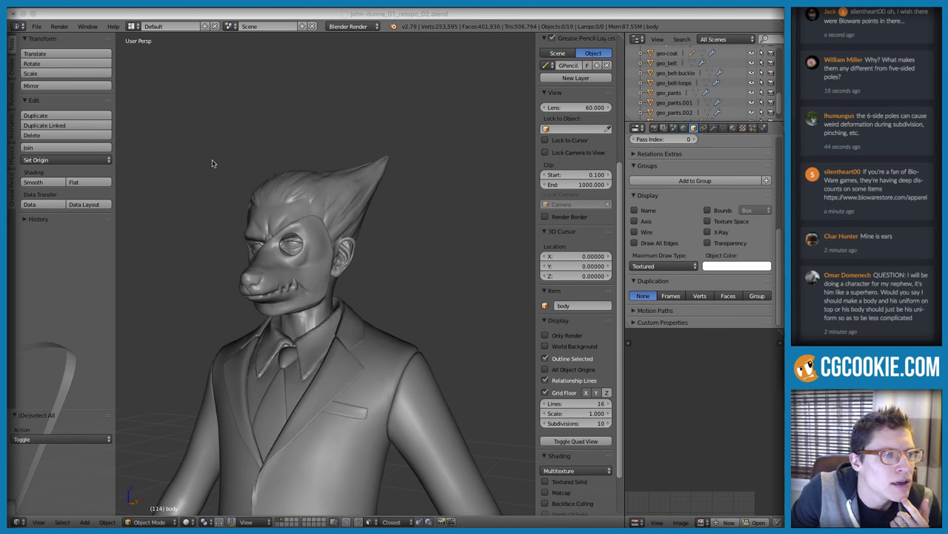
left_click(281, 155)
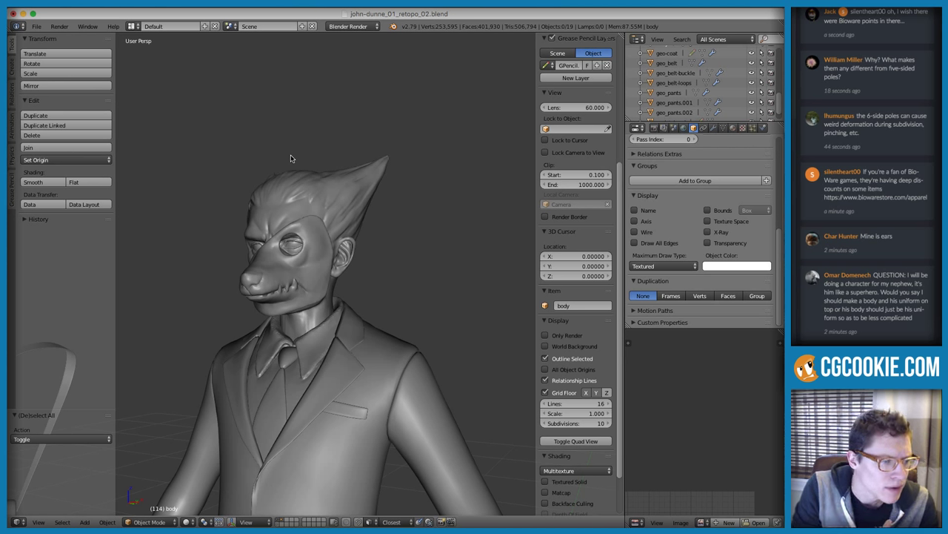
scroll(931, 190, "down", 3)
left_click(925, 197)
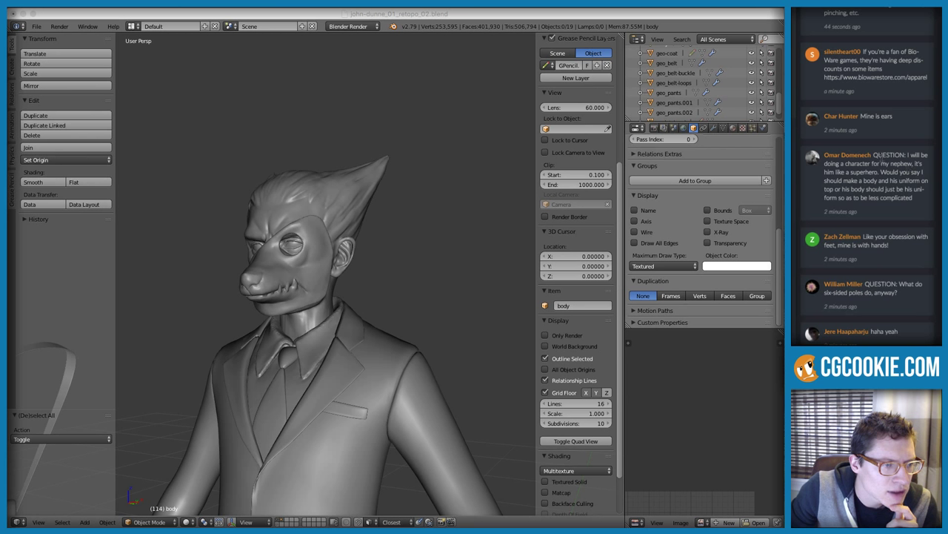
left_click_drag(913, 197, 874, 151)
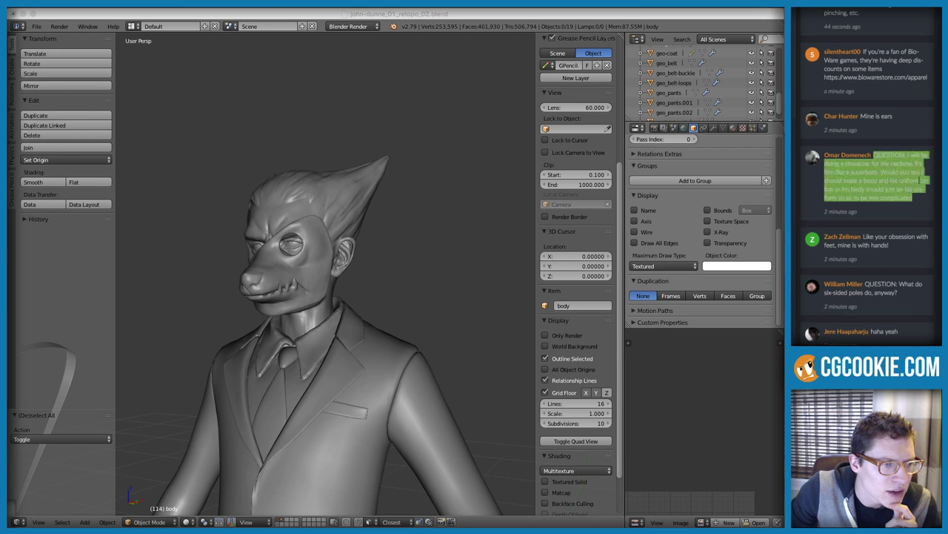
scroll(876, 152, "up", 1)
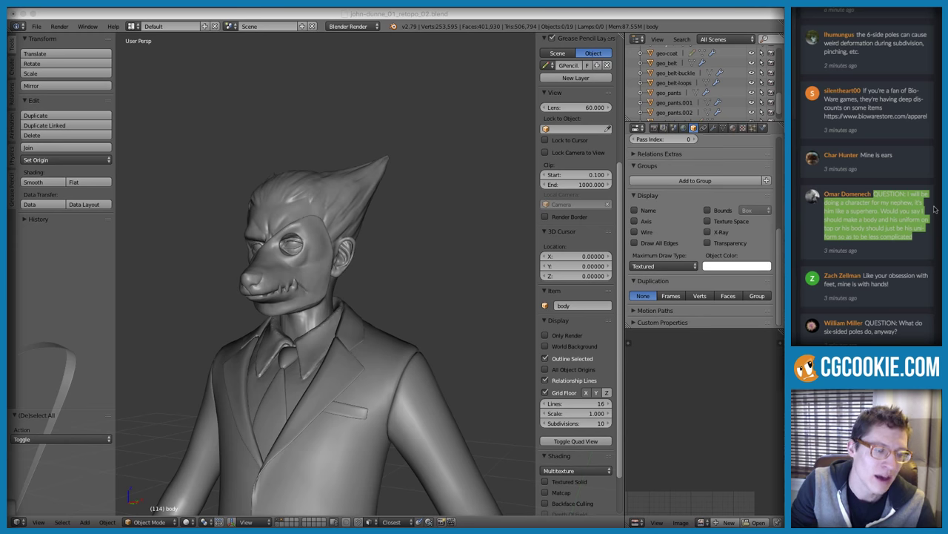
Select sculpt_head and start a grab, then cancel so it stays on the neck.
left_click(286, 234)
right_click(289, 207)
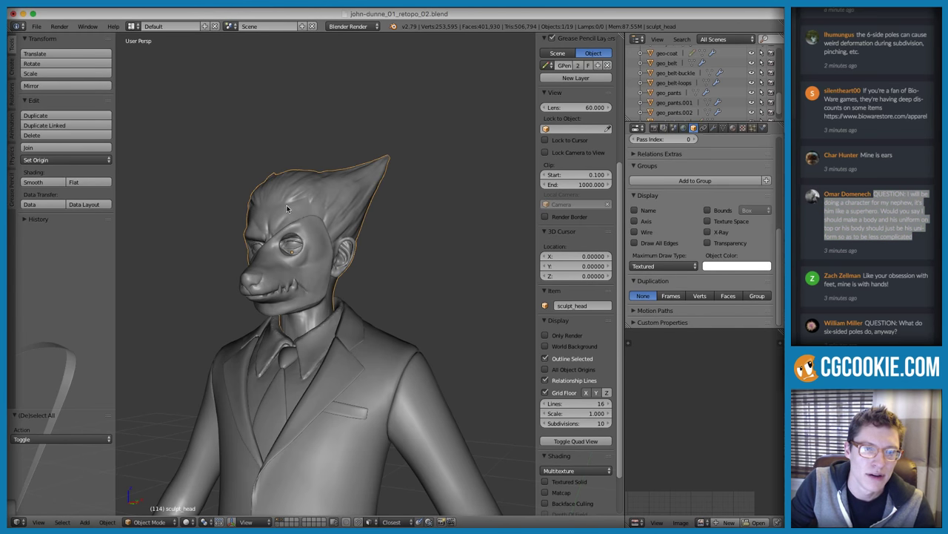
key("g")
right_click(321, 190)
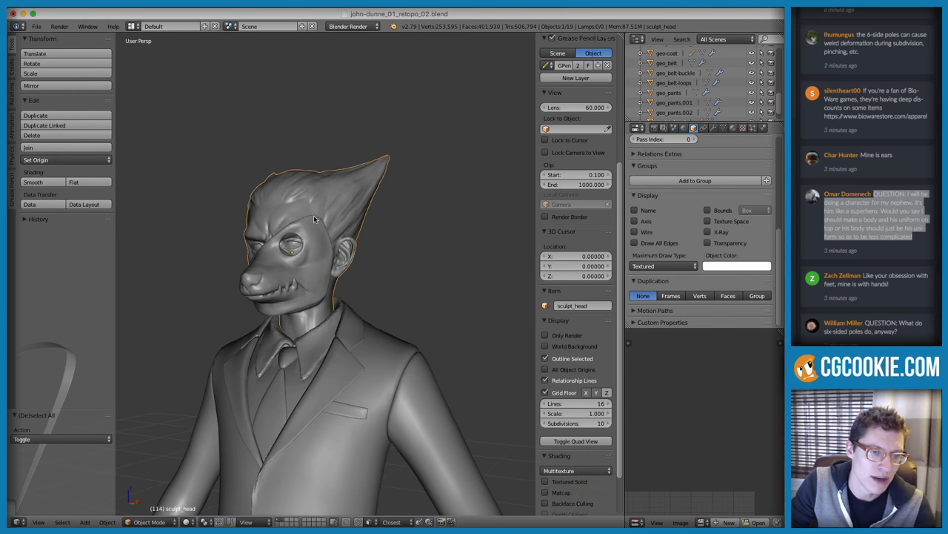
Zoom out, select then deselect the body, and orbit to view the full-length figure.
scroll(331, 220, "down", 3)
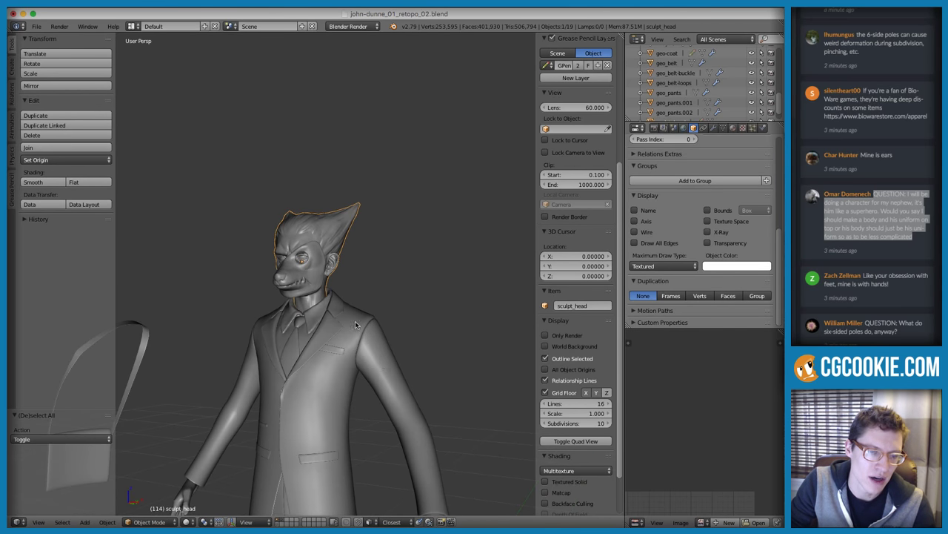
right_click(394, 404)
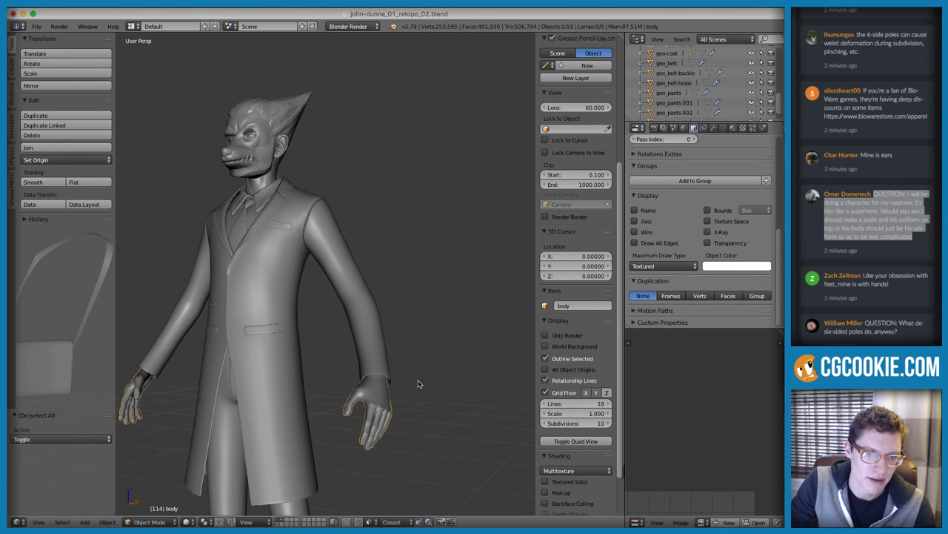
key("a")
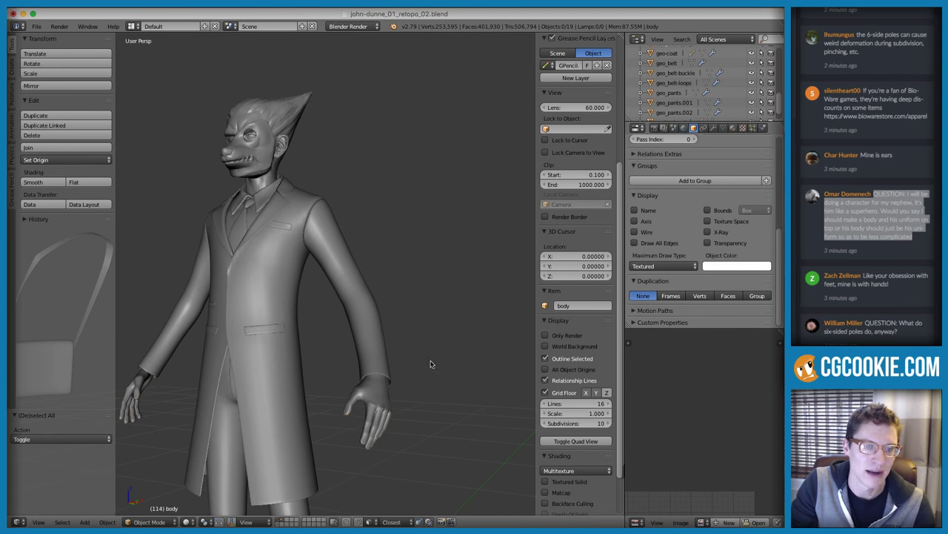
middle_click_drag(436, 327, 364, 295)
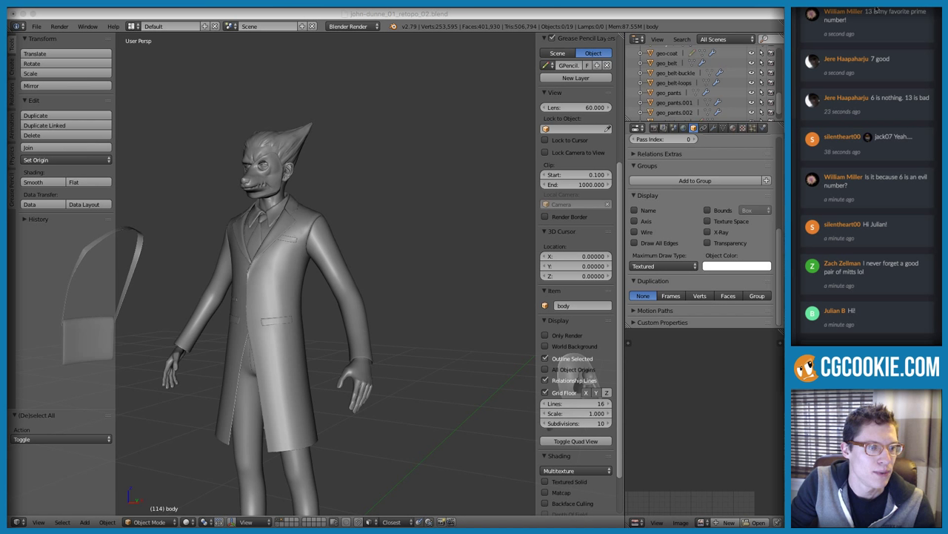
left_click(452, 152)
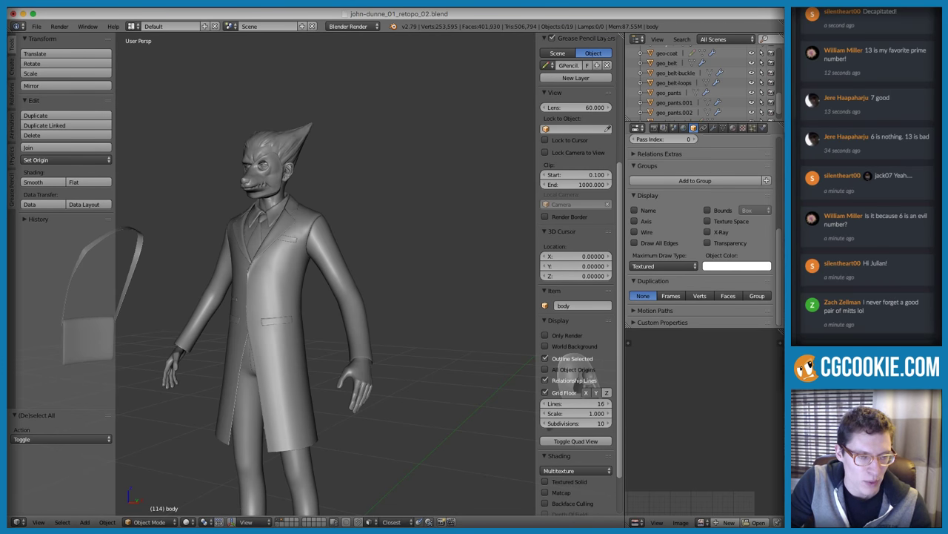
Orbit around the character's front, three-quarter and bag side, then switch to the Week 3 Recap slide.
scroll(405, 322, "down", 2)
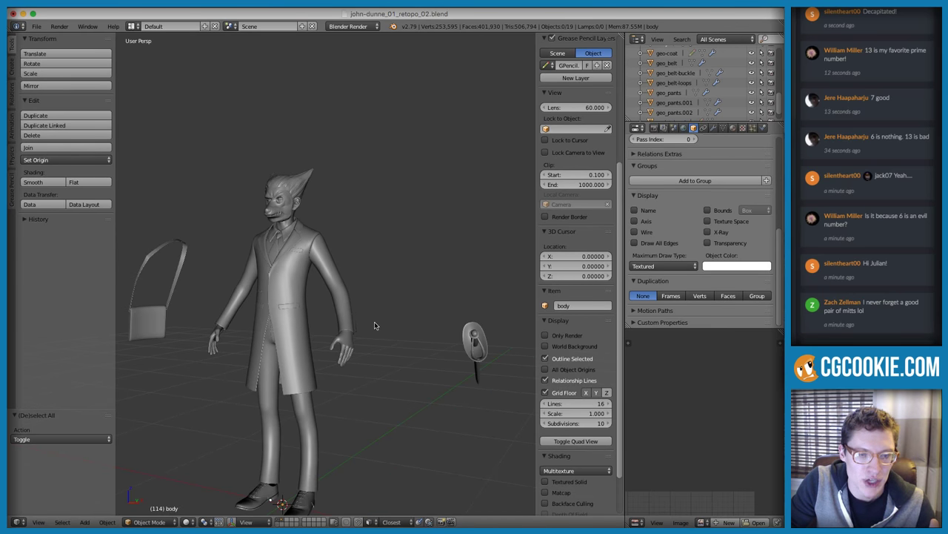
middle_click_drag(389, 327, 452, 319)
middle_click_drag(335, 277, 347, 274)
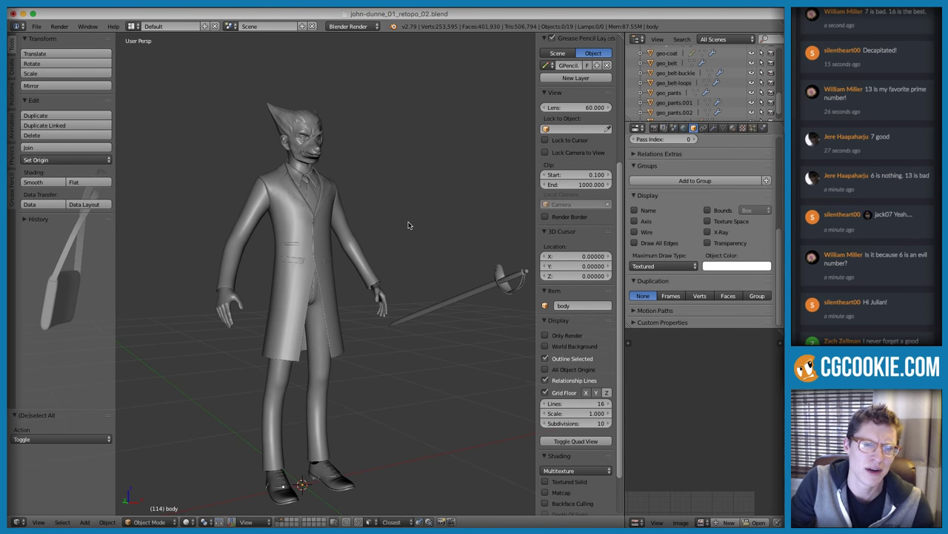
mouse_move(408, 222)
middle_mouse_down()
mouse_move(409, 205)
mouse_move(466, 204)
mouse_move(398, 212)
middle_mouse_up()
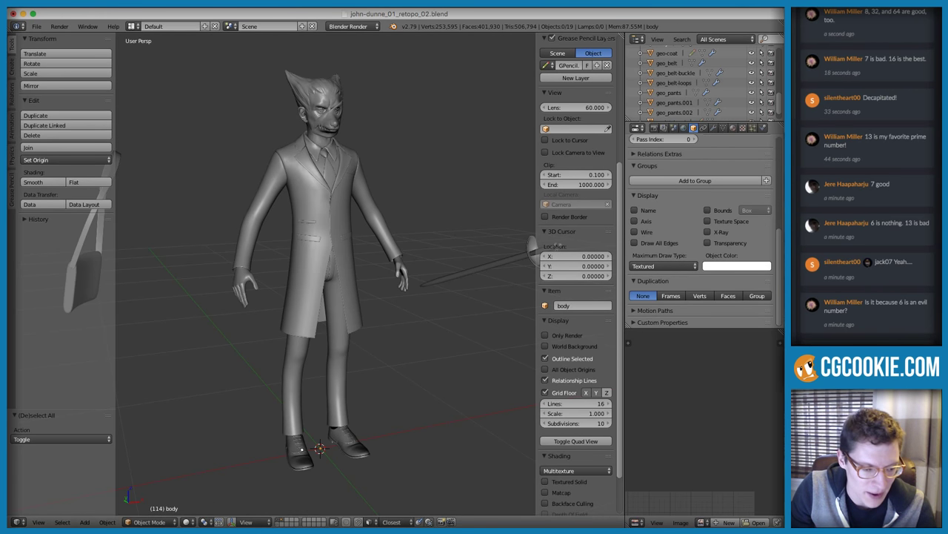
key("super+Tab")
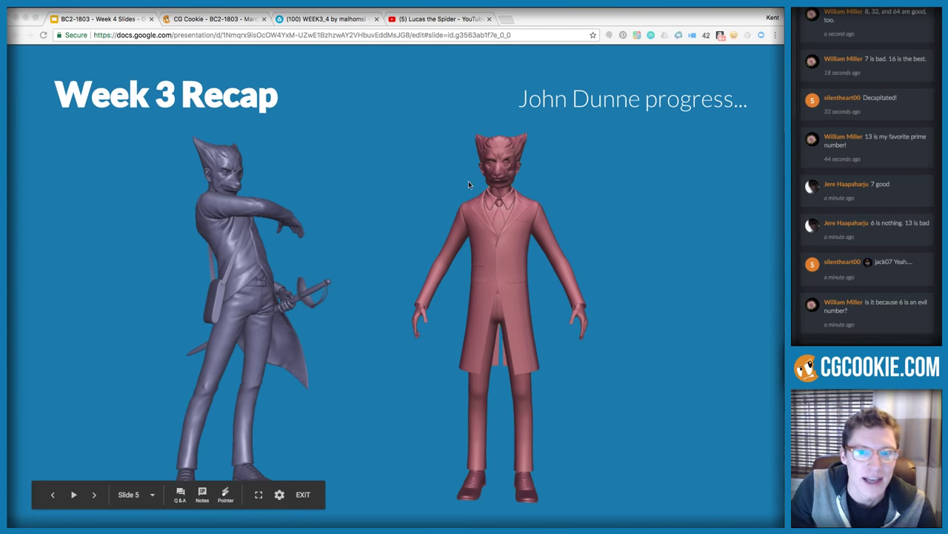
Advance the slides past Week 4 to the Modeling-to-Creation slide showing the grey and painted creature renders.
left_click(587, 249)
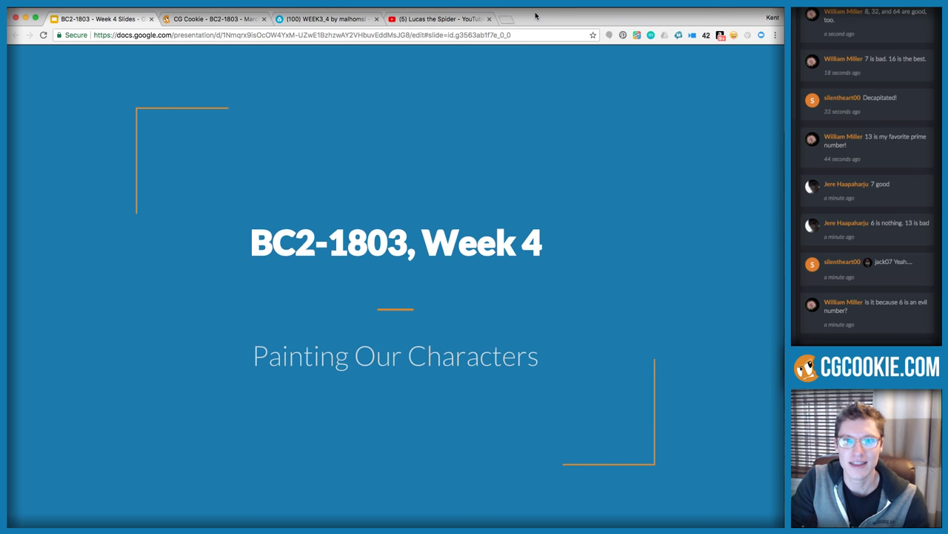
key("Right")
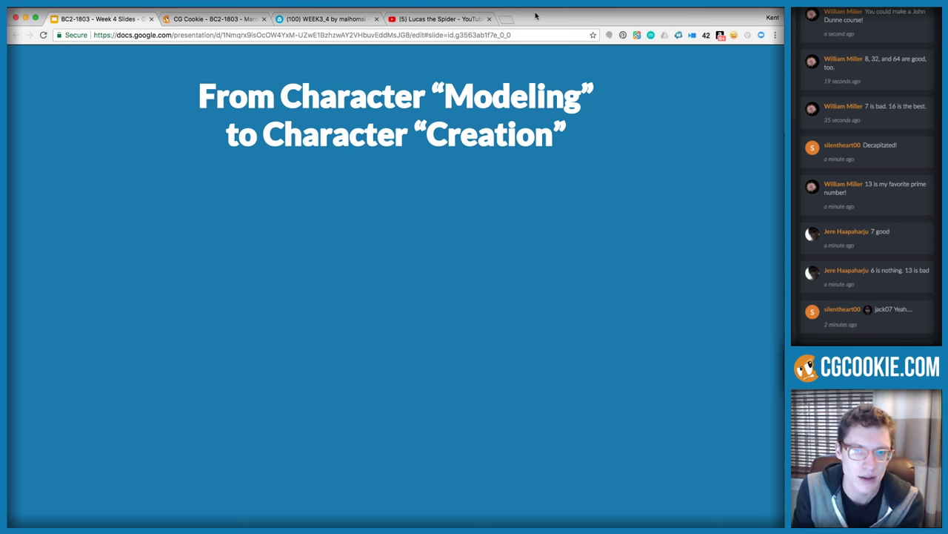
key("Right")
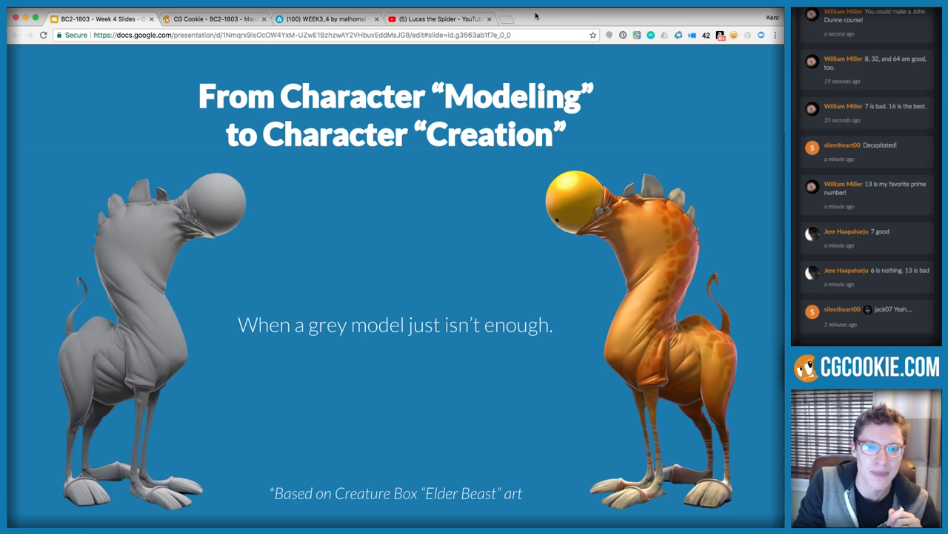
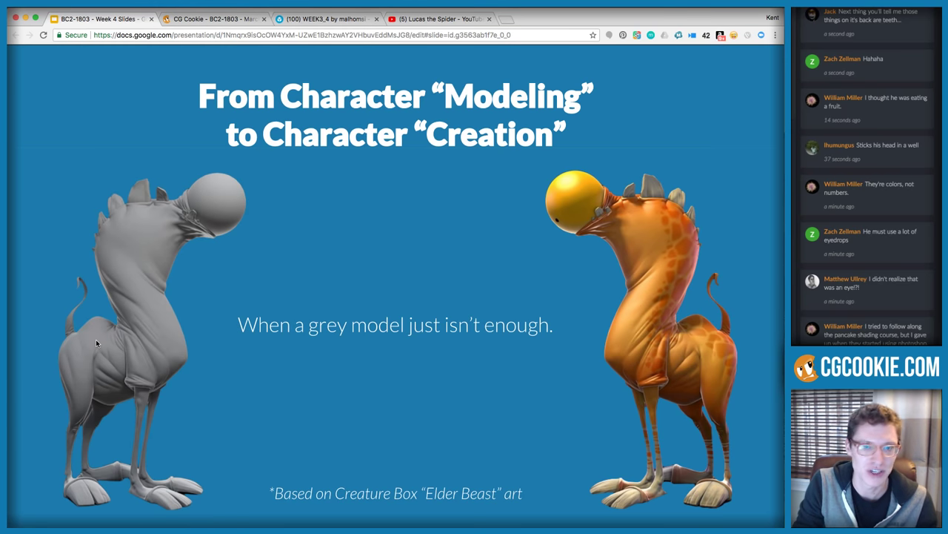
Advance from the Character Creation slide past Lord Humungus to the Textured Characters... slide.
key("Right")
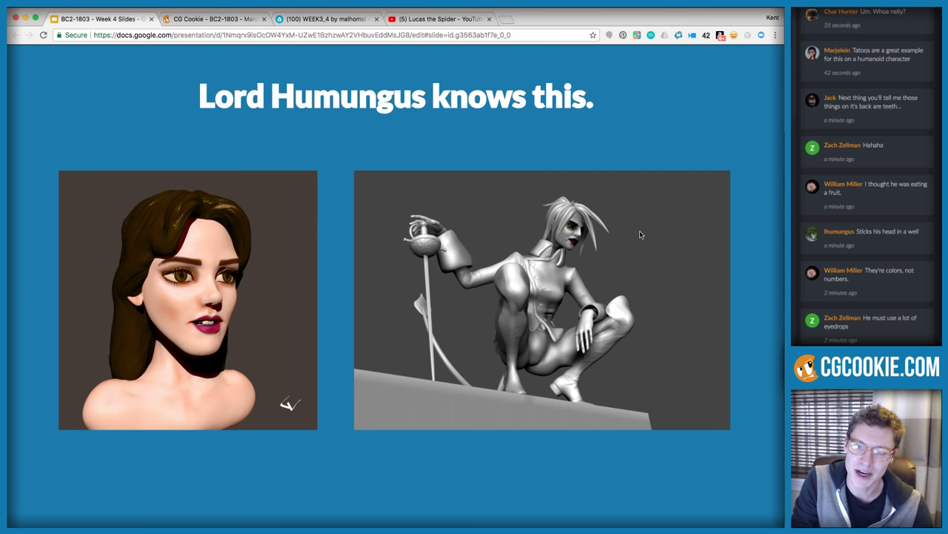
key("Right")
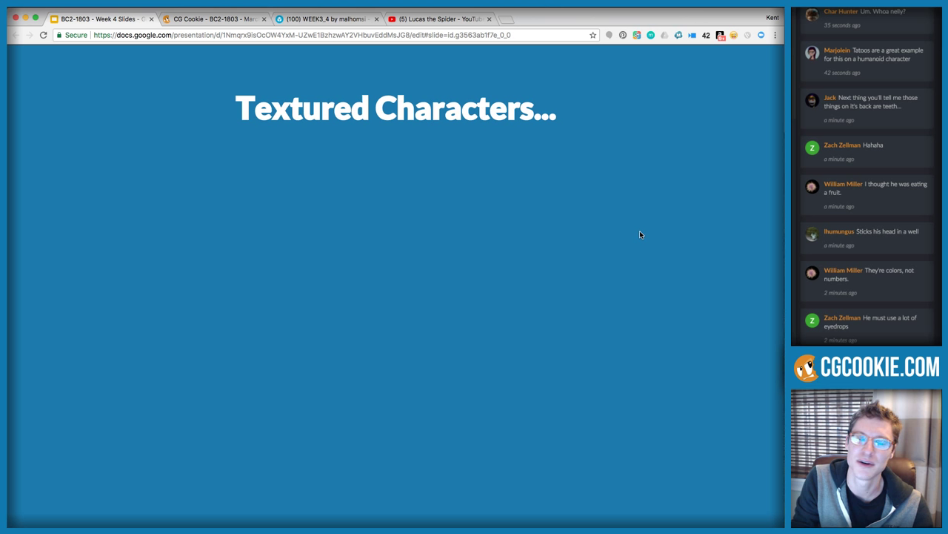
Show all four benefit bullets, ending with becoming a more robust Character Artist.
key("Right")
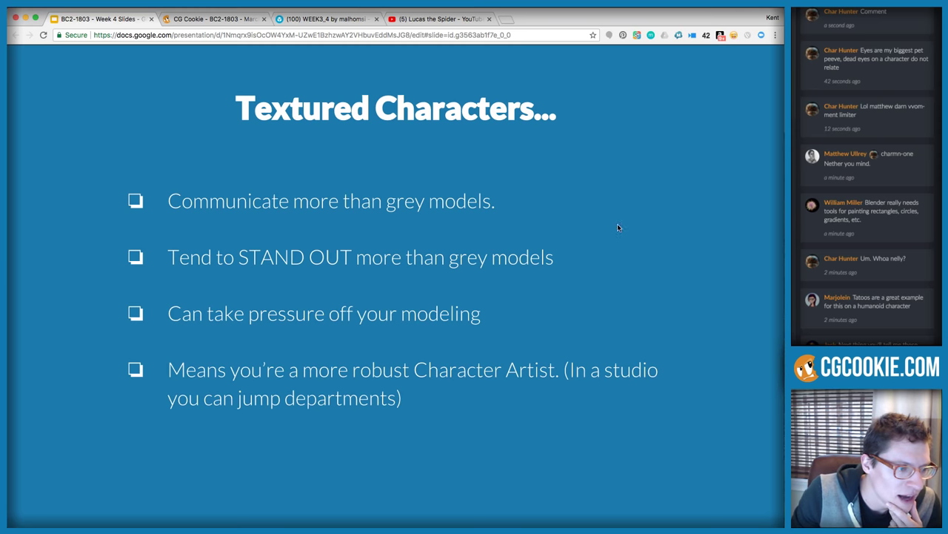
left_click(914, 165)
scroll(914, 159, "down", 1)
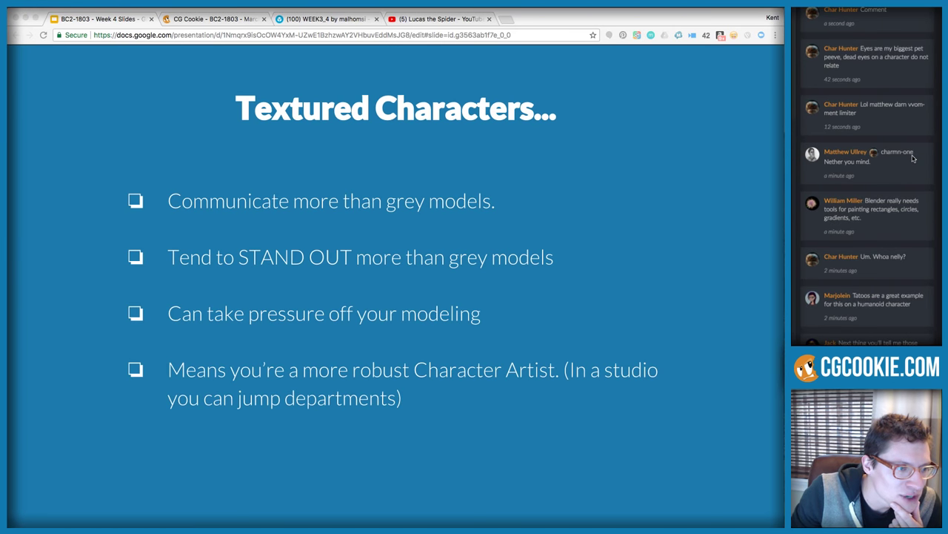
scroll(914, 158, "down", 1)
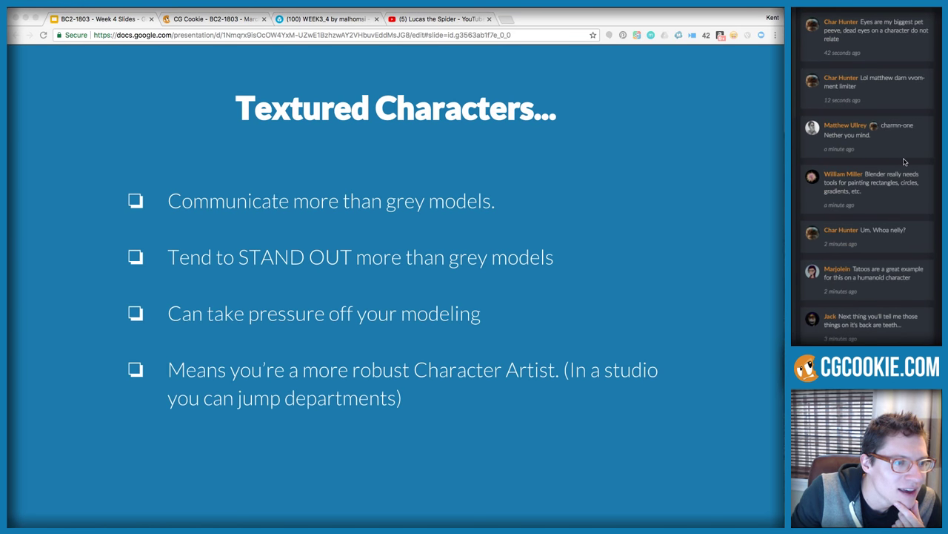
scroll(904, 162, "down", 3)
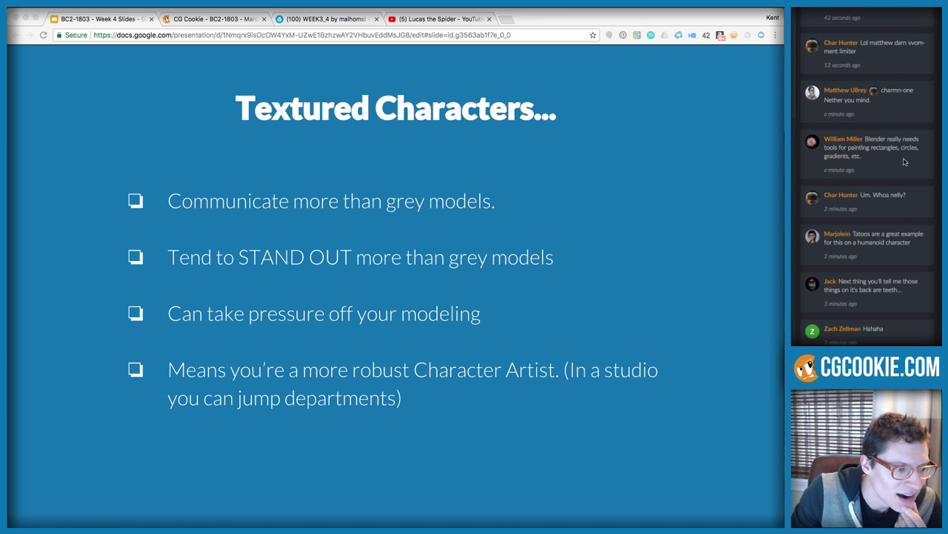
scroll(903, 159, "down", 6)
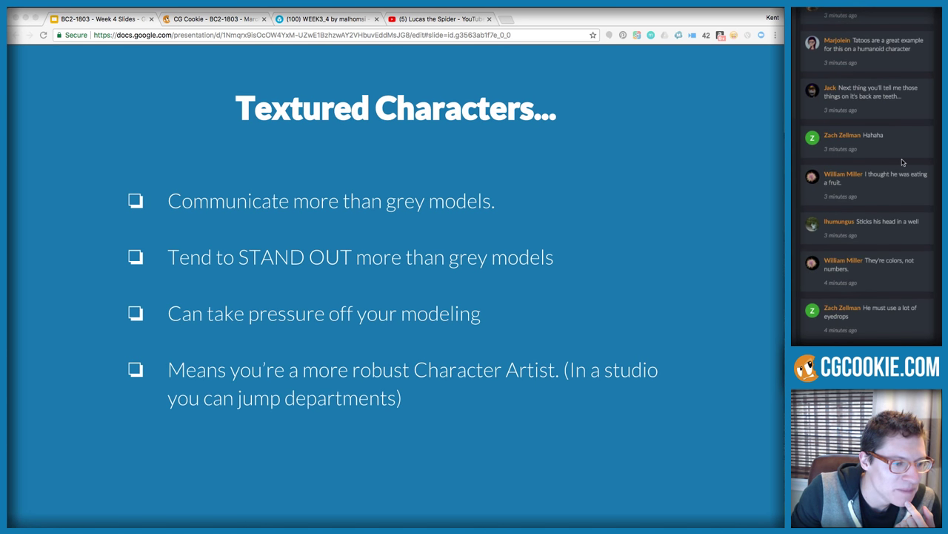
scroll(903, 162, "up", 10)
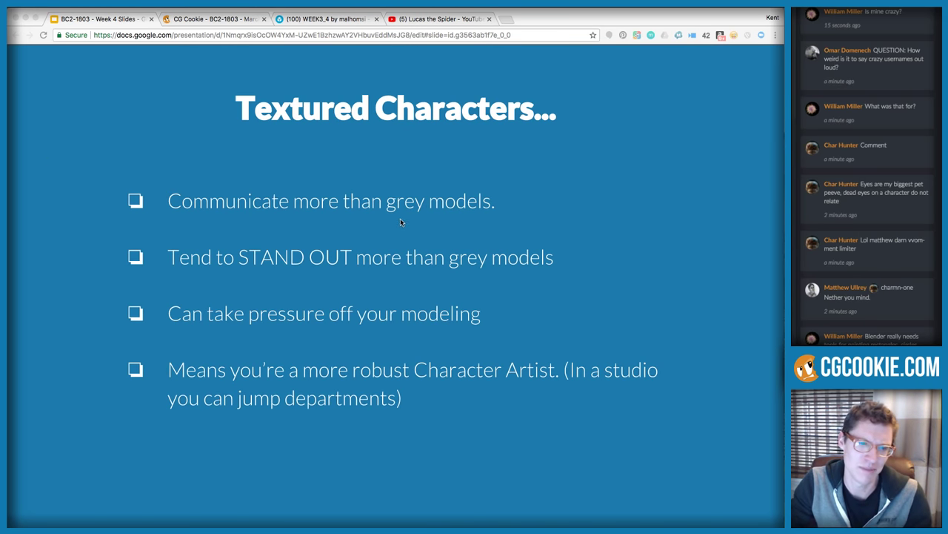
Step back to the Lord Humungus slide with the textured bust and grey sculpted swordsman.
left_click(576, 167)
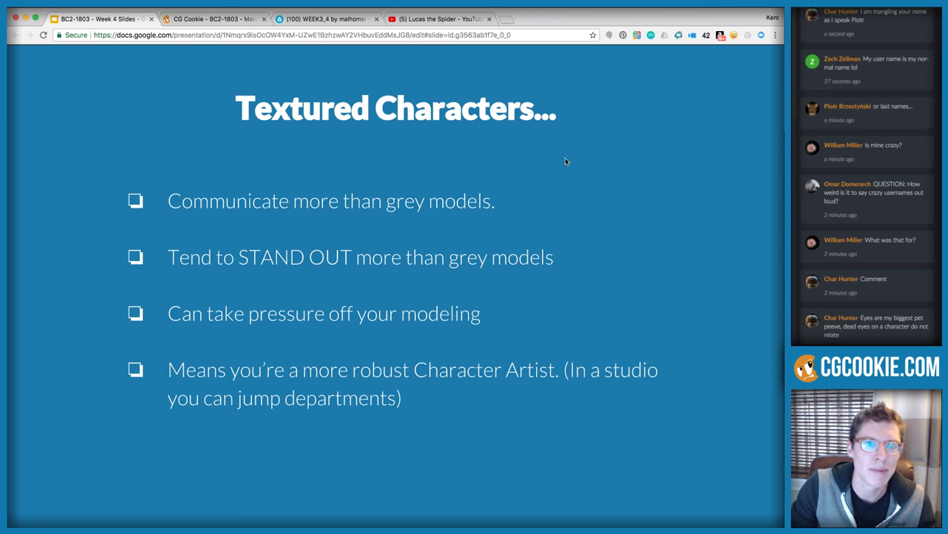
left_click(453, 209)
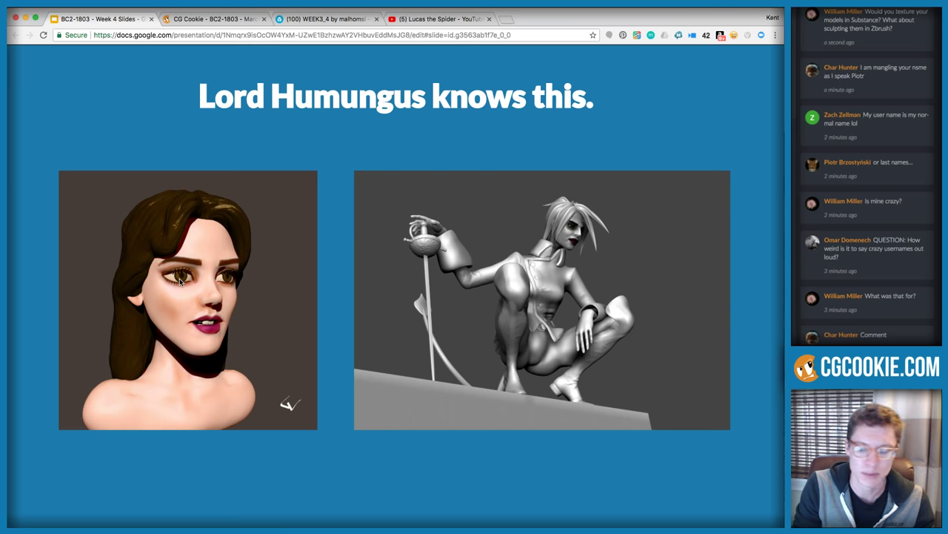
Advance again to the Textured Characters... slide with its four bullets visible.
key("Right")
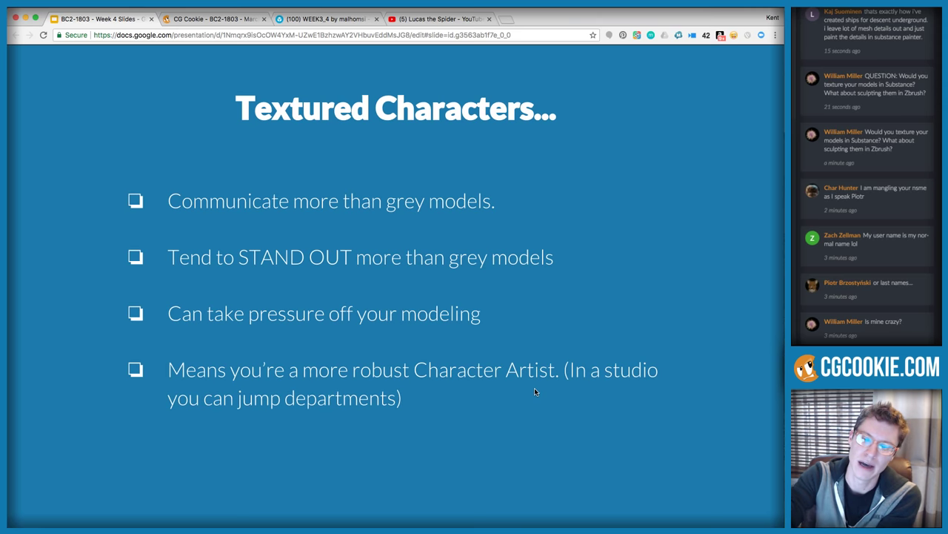
Advance to the Shadeless Texture Painting slide showing three views of the orange creature.
right_click(534, 388)
key("Escape")
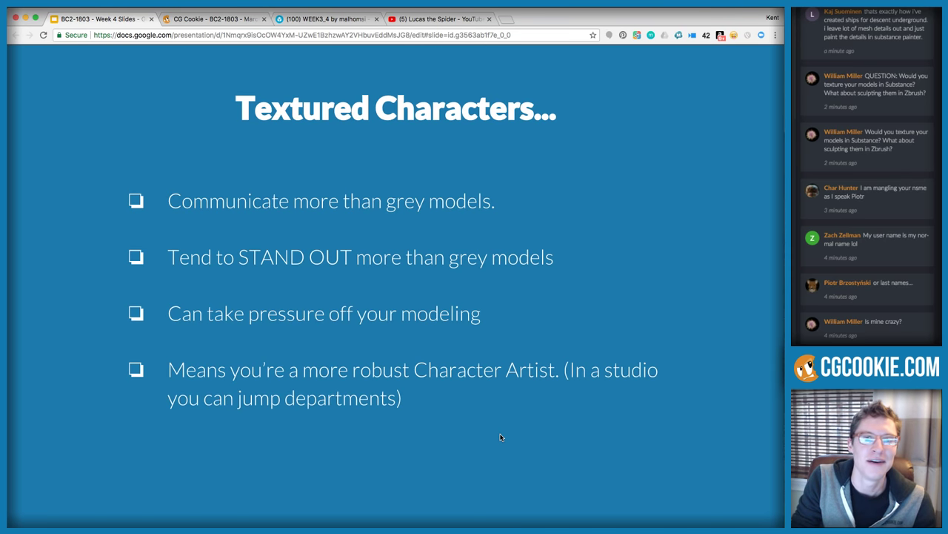
key("Right")
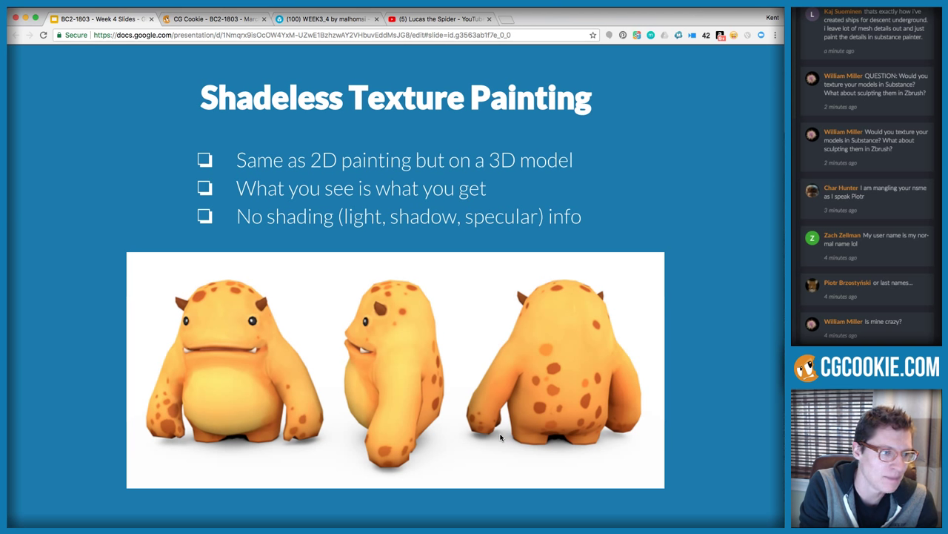
left_click(884, 111)
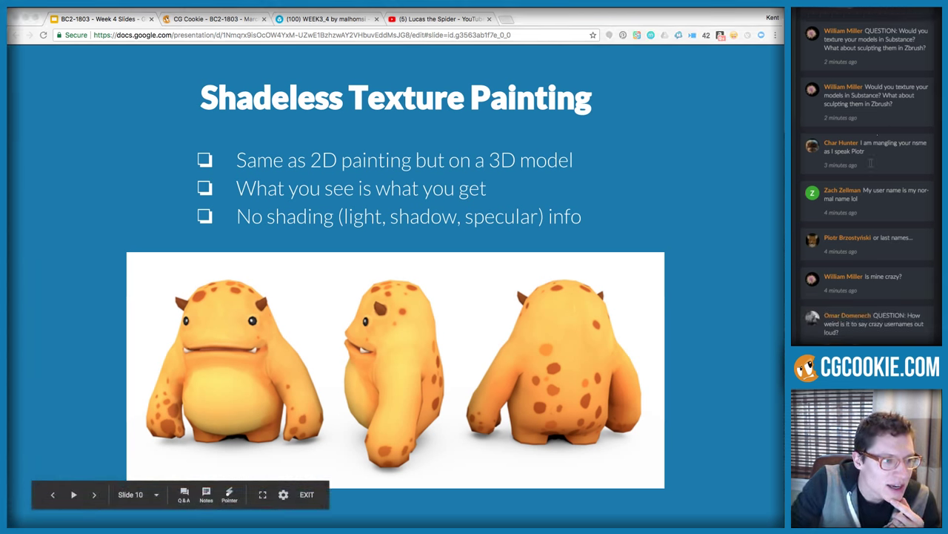
scroll(871, 163, "up", 1)
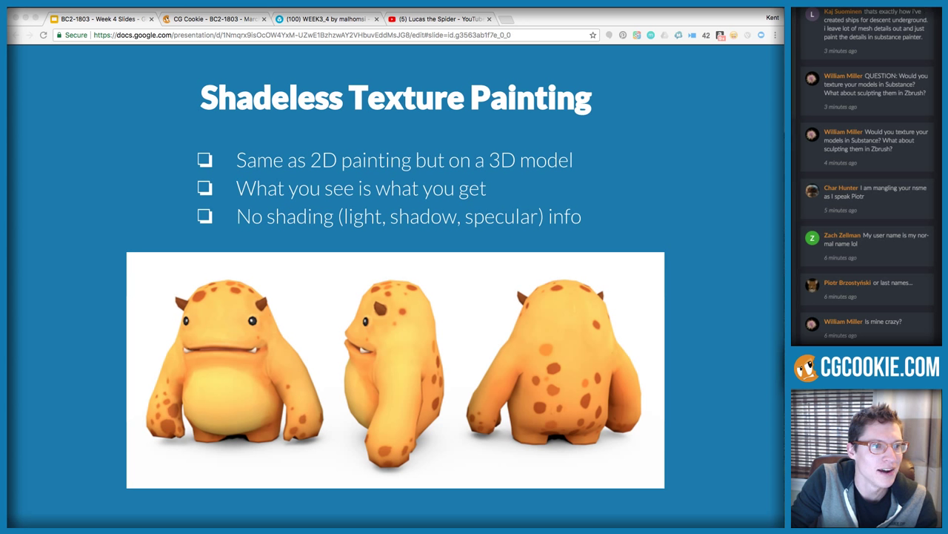
left_click(733, 189)
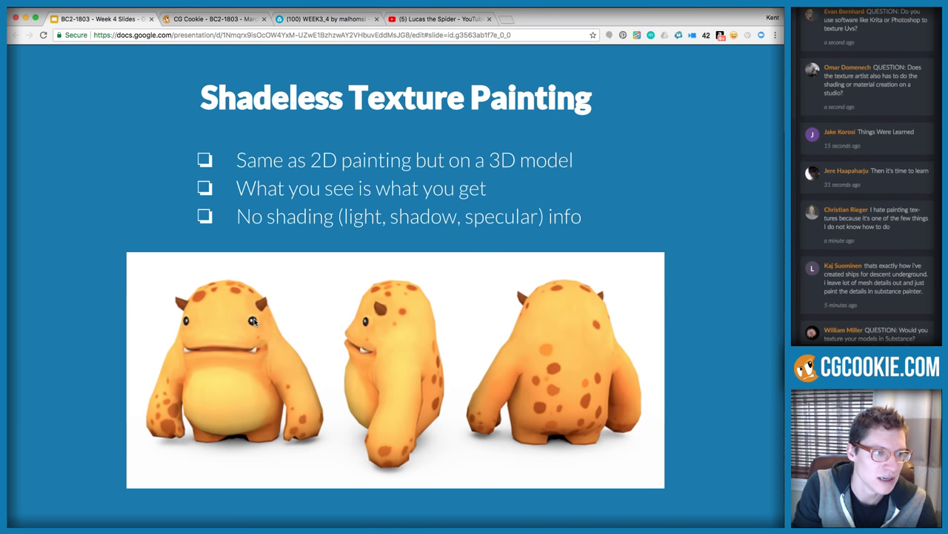
left_click(911, 154)
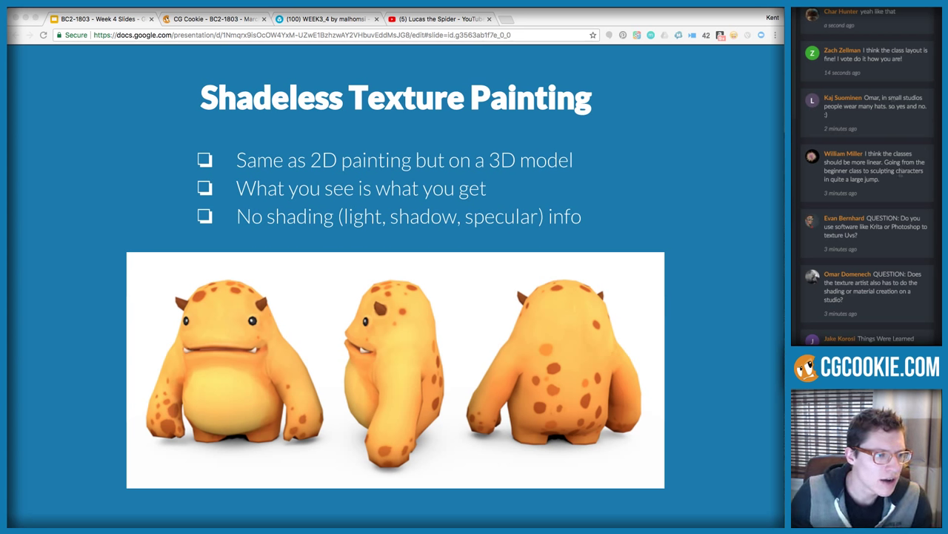
left_click_drag(875, 238, 867, 217)
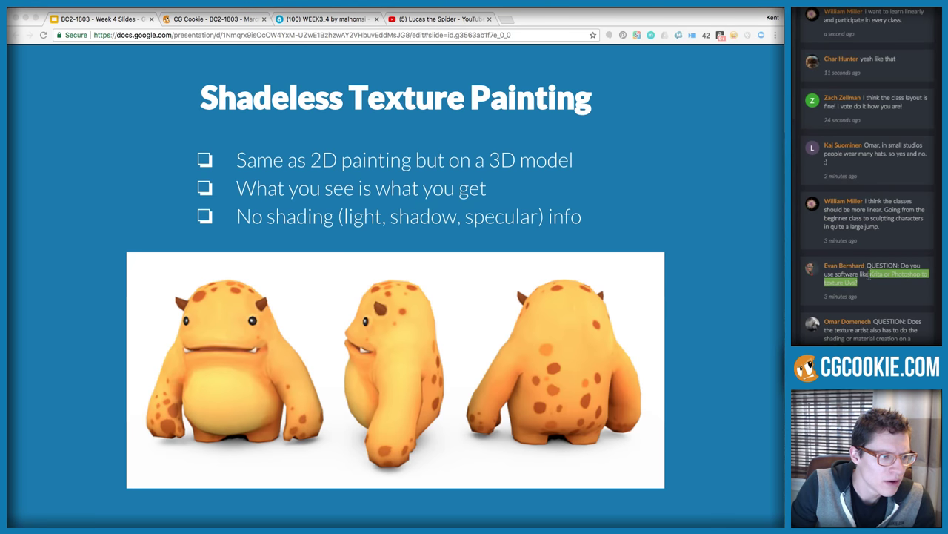
left_click(876, 285)
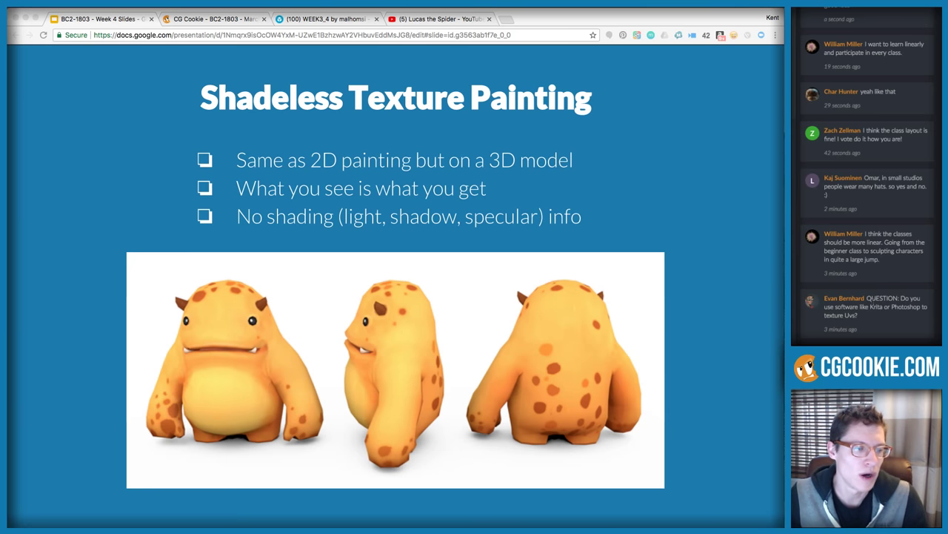
scroll(926, 82, "up", 1)
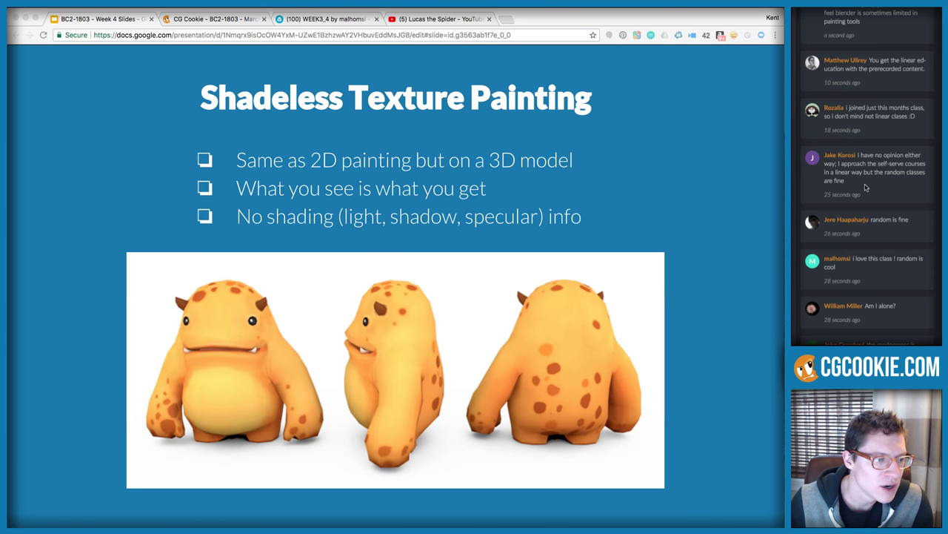
left_click_drag(865, 178, 859, 154)
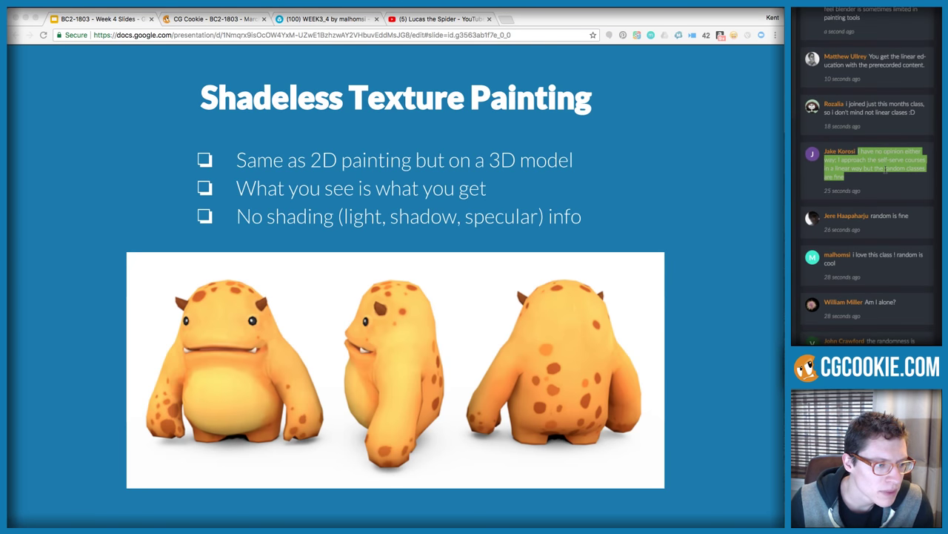
left_click_drag(858, 252, 855, 241)
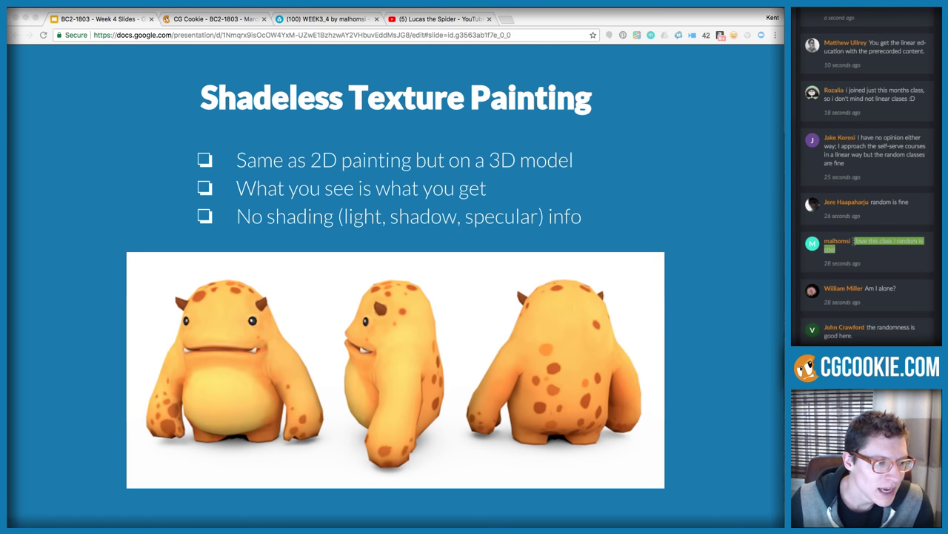
left_click(910, 255)
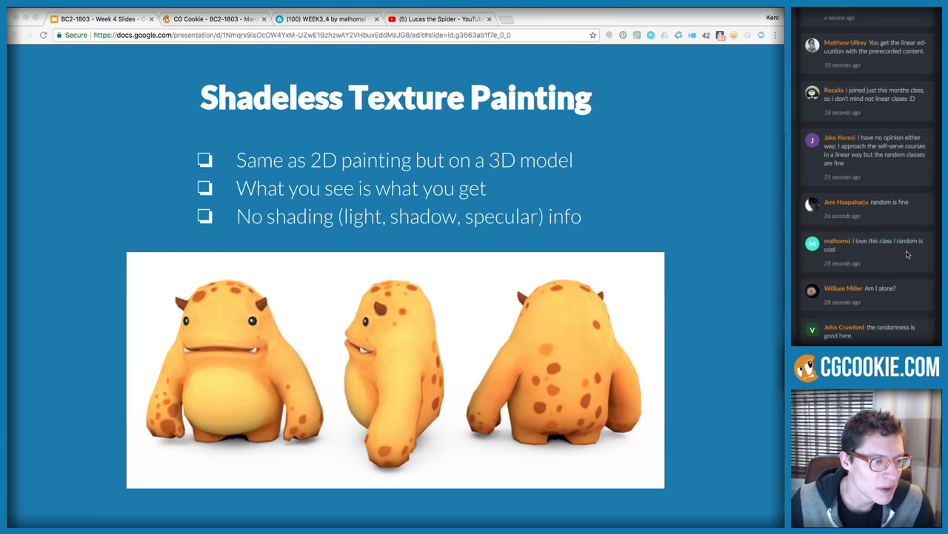
left_click_drag(854, 251, 854, 245)
left_click(855, 255)
left_click(923, 258)
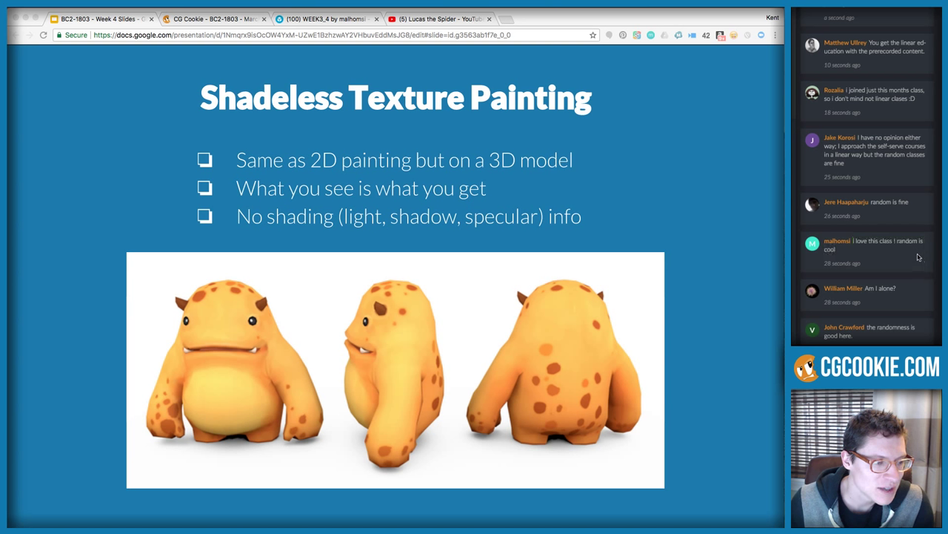
left_click_drag(903, 291, 864, 293)
left_click(906, 291)
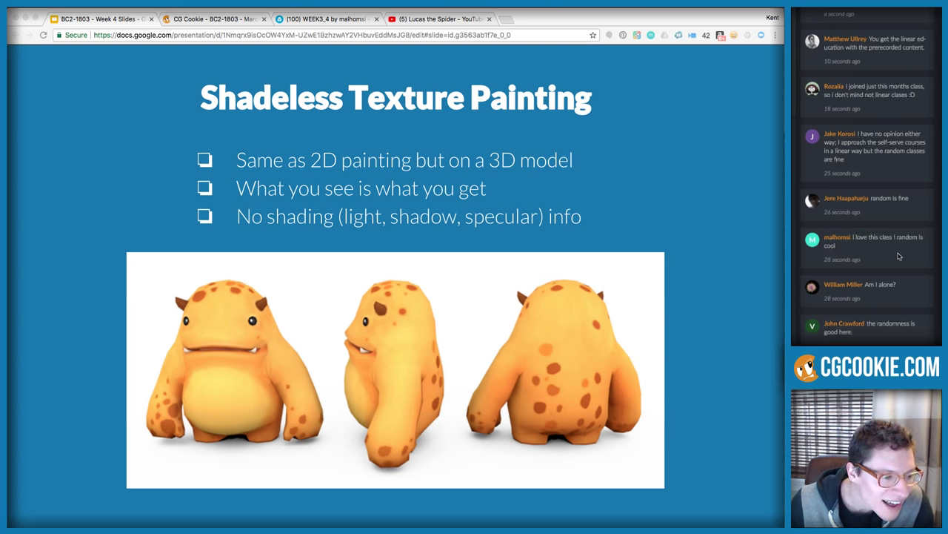
scroll(899, 256, "up", 3)
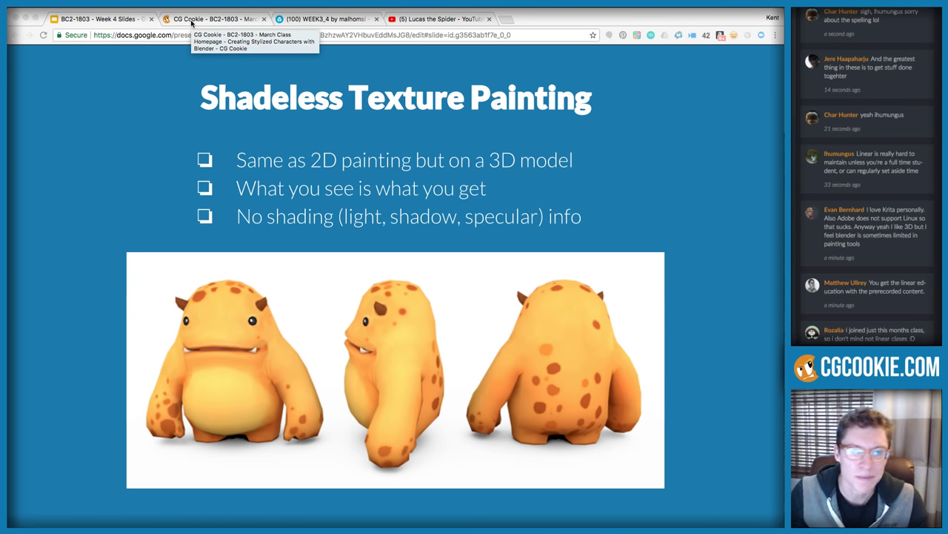
left_click(683, 116)
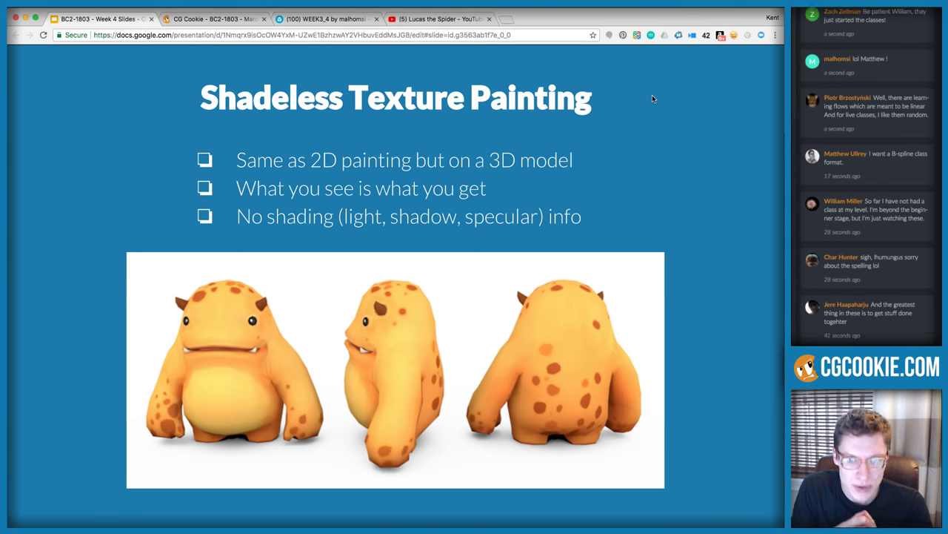
key("Right")
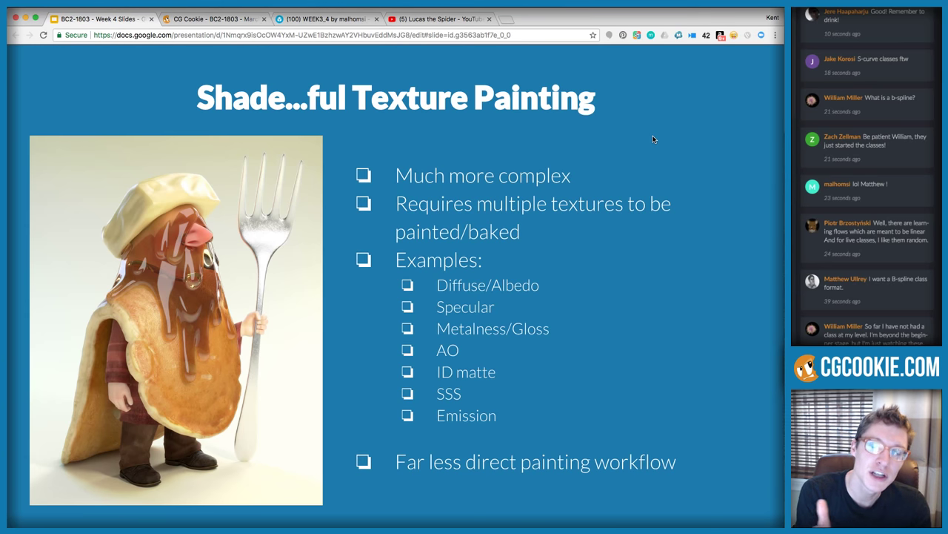
key("Left")
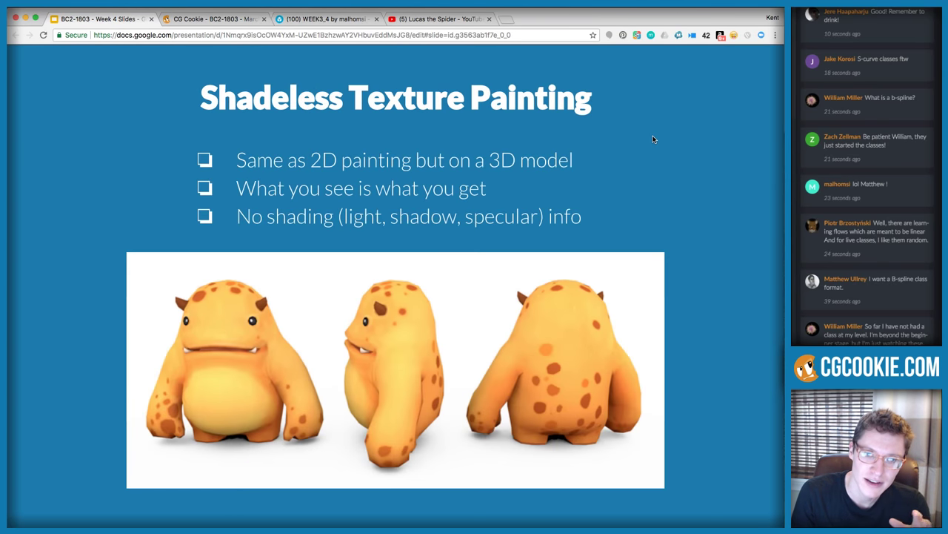
Advance to the slide listing seven texture types from Diffuse/Albedo to Emission.
key("Right")
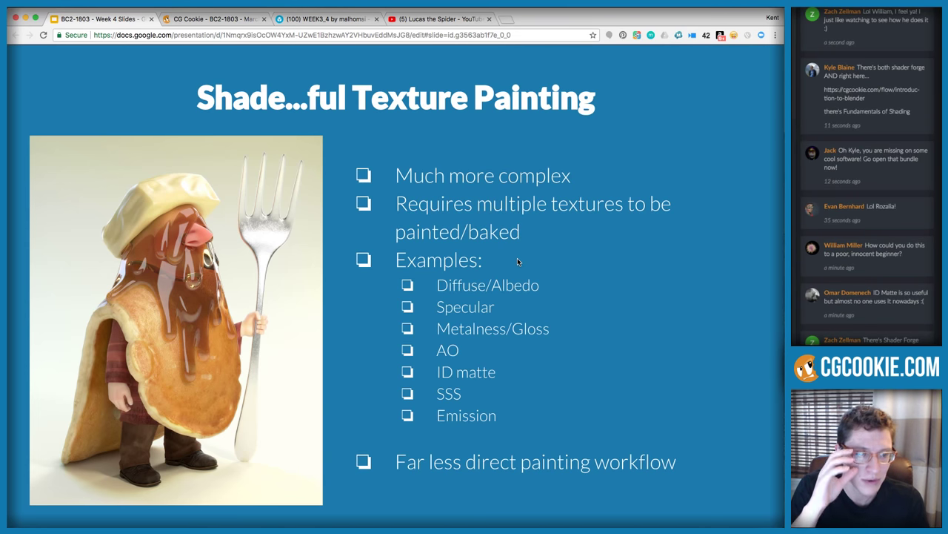
key("Right")
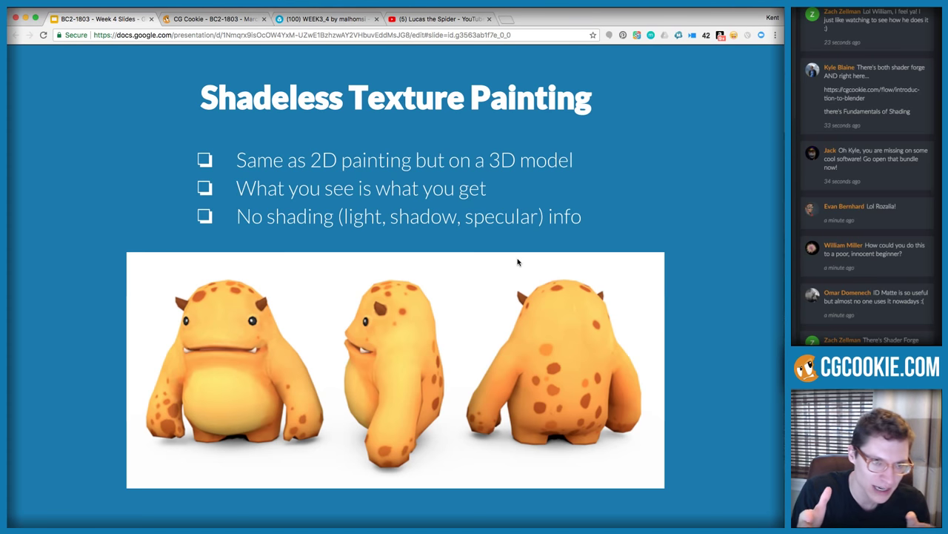
key("Right")
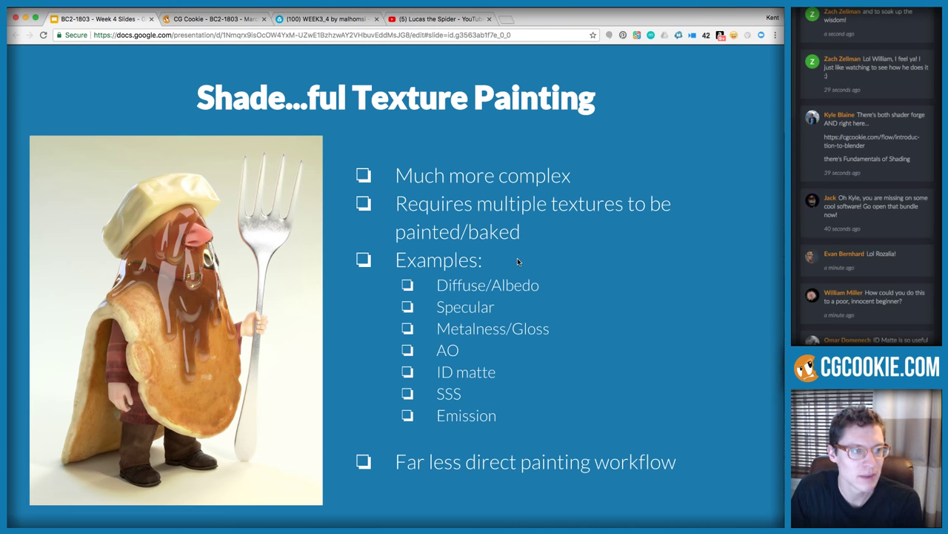
Bring up the Week 4 Agenda with its goal, three trainings and three homework tasks.
key("Left")
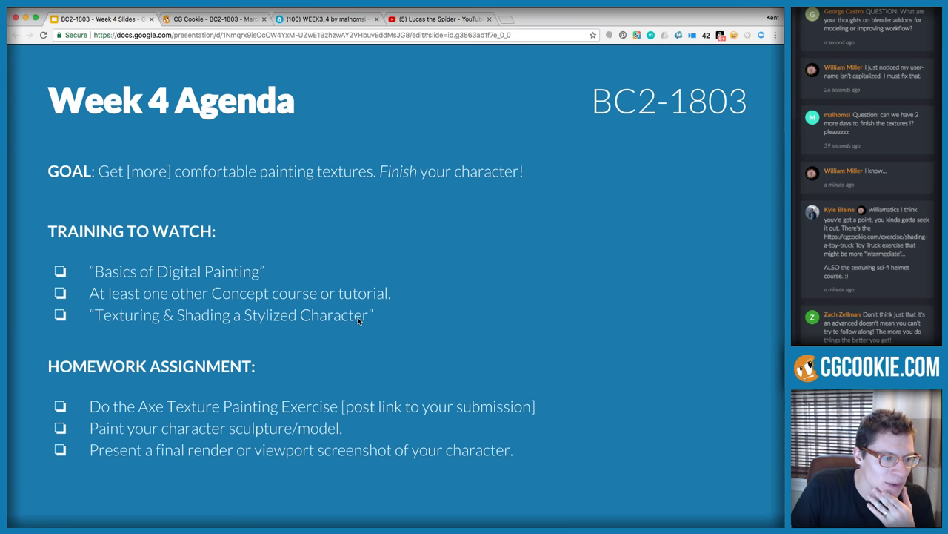
left_click(910, 156)
scroll(911, 169, "down", 5)
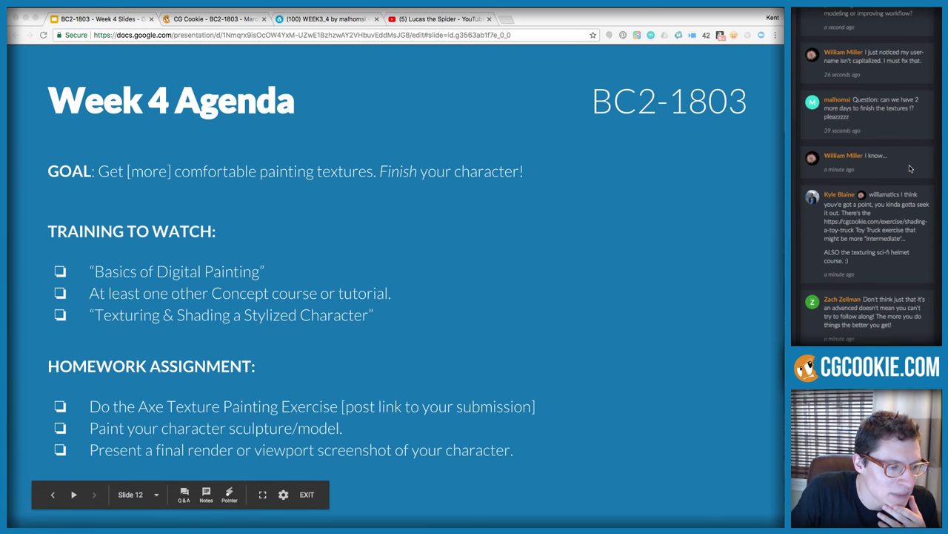
scroll(908, 169, "down", 8)
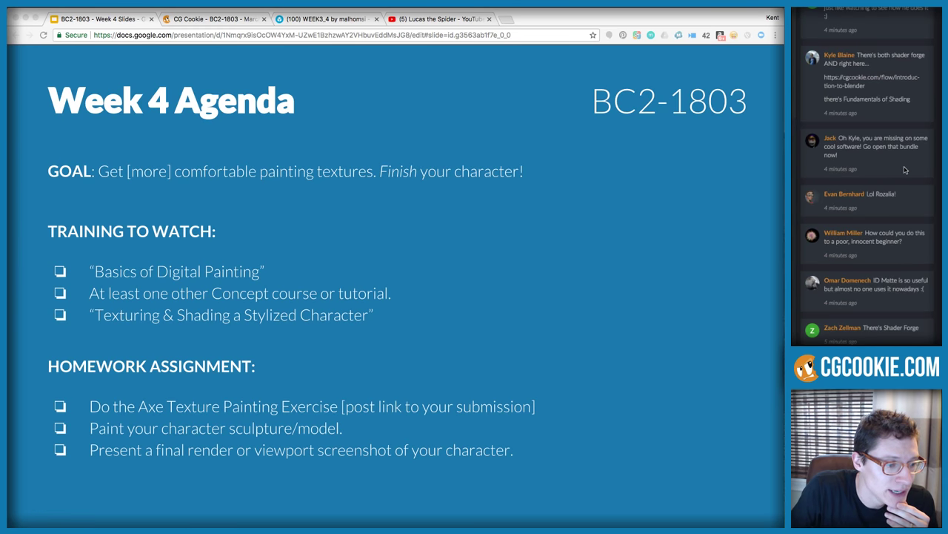
scroll(904, 169, "down", 3)
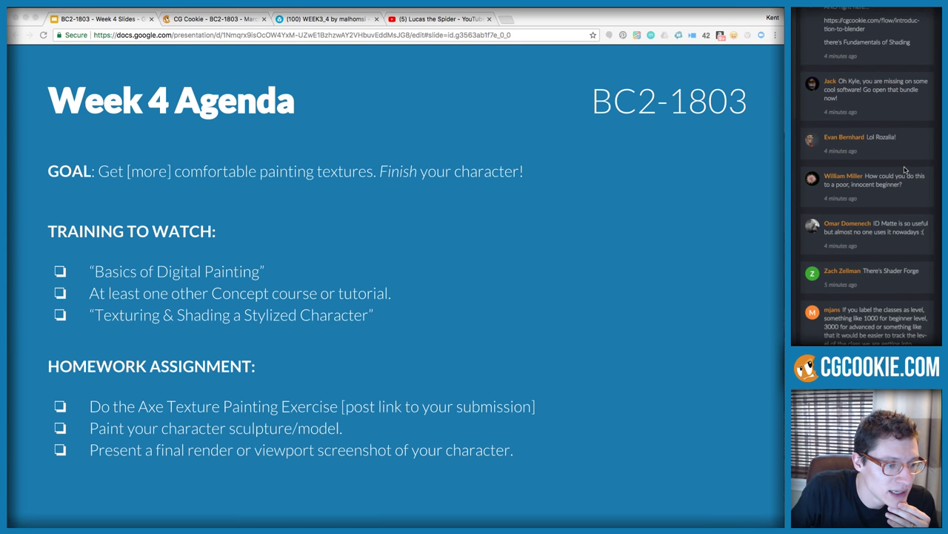
scroll(904, 170, "down", 5)
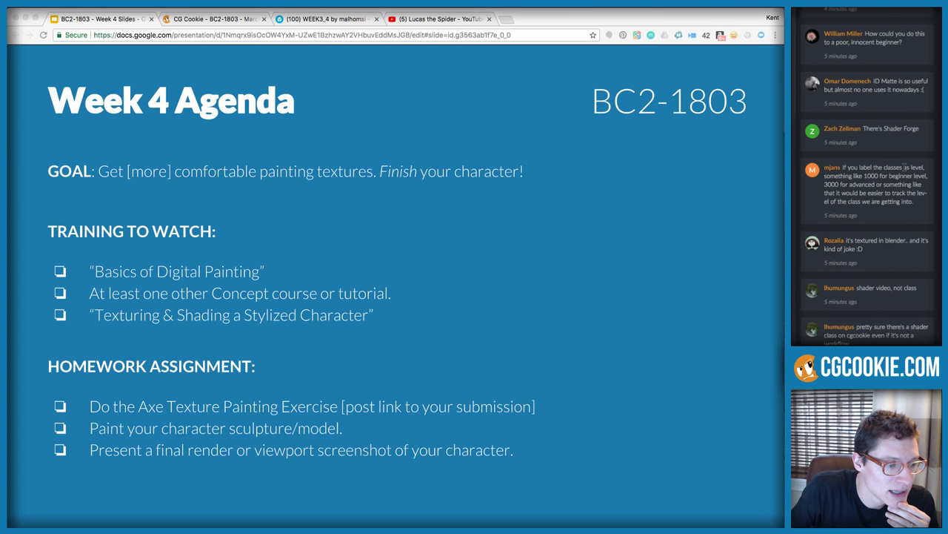
scroll(904, 167, "down", 3)
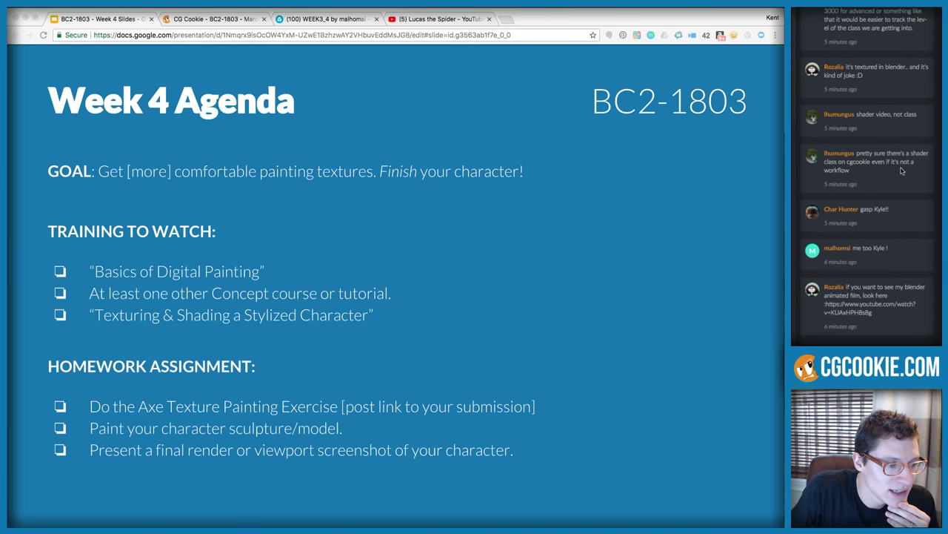
scroll(901, 170, "down", 1)
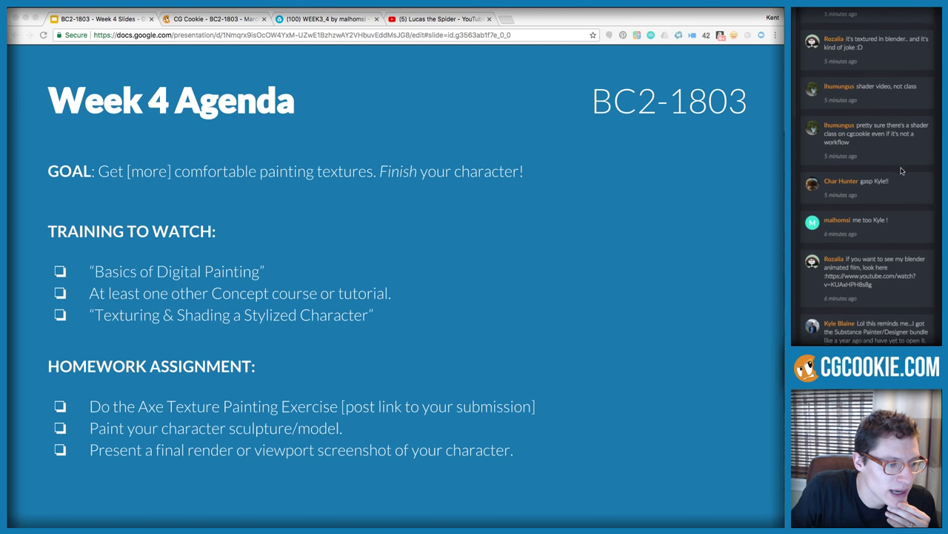
left_click_drag(882, 274, 824, 261)
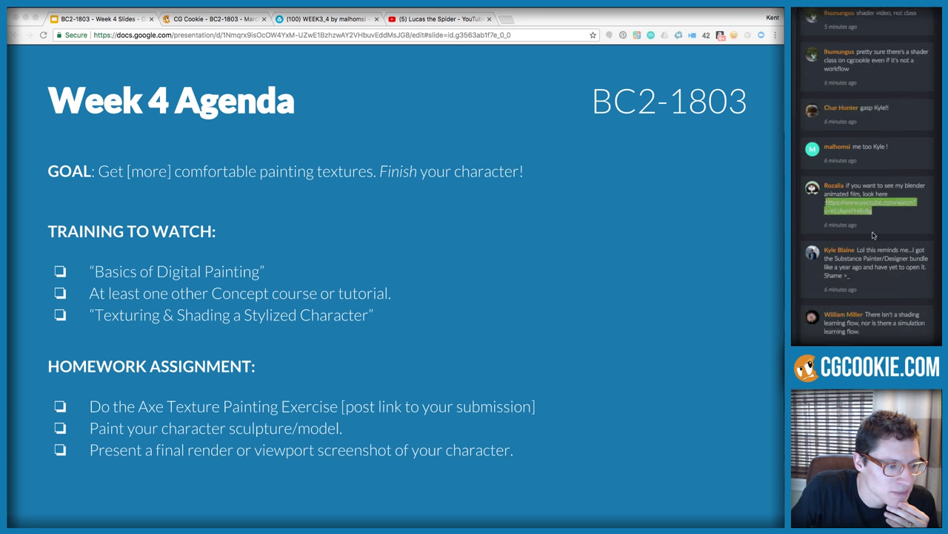
scroll(873, 235, "up", 5)
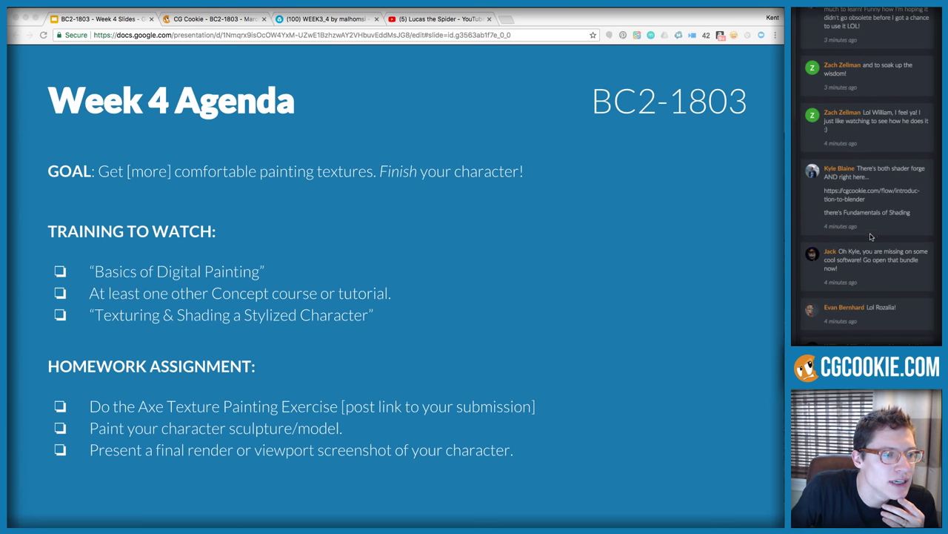
scroll(871, 216, "up", 5)
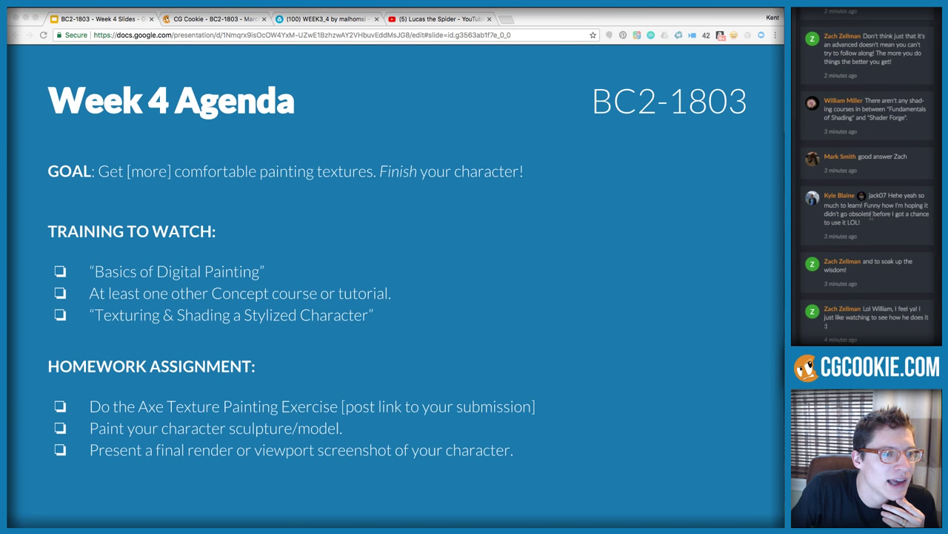
scroll(872, 214, "up", 5)
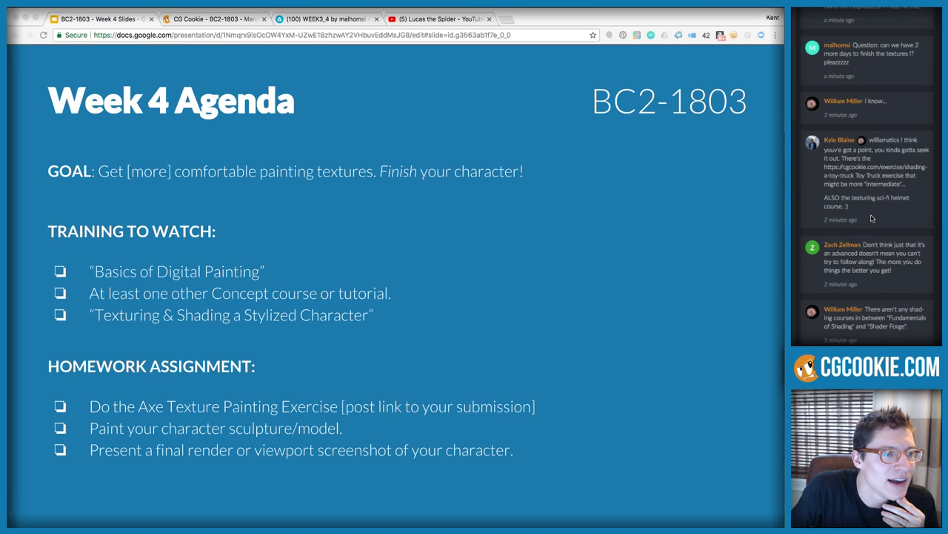
scroll(872, 217, "up", 2)
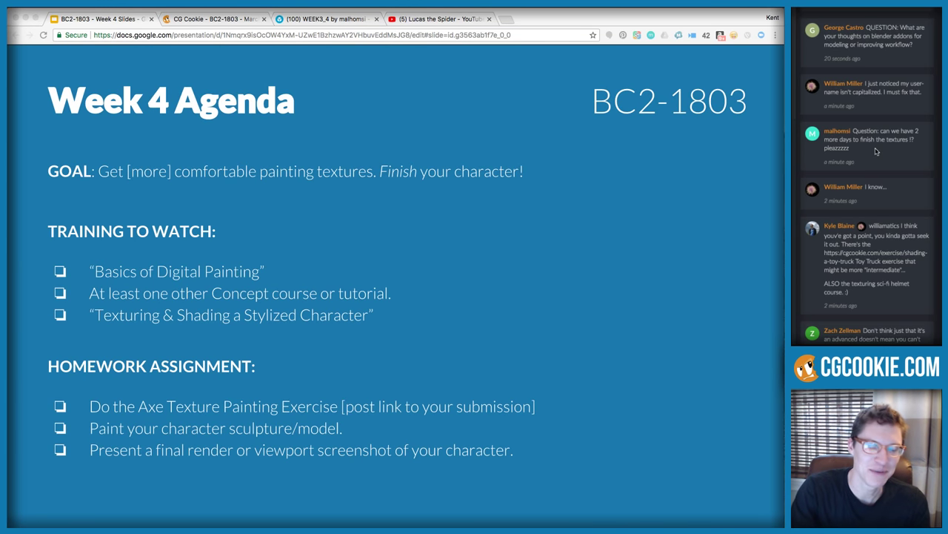
left_click_drag(866, 153, 852, 130)
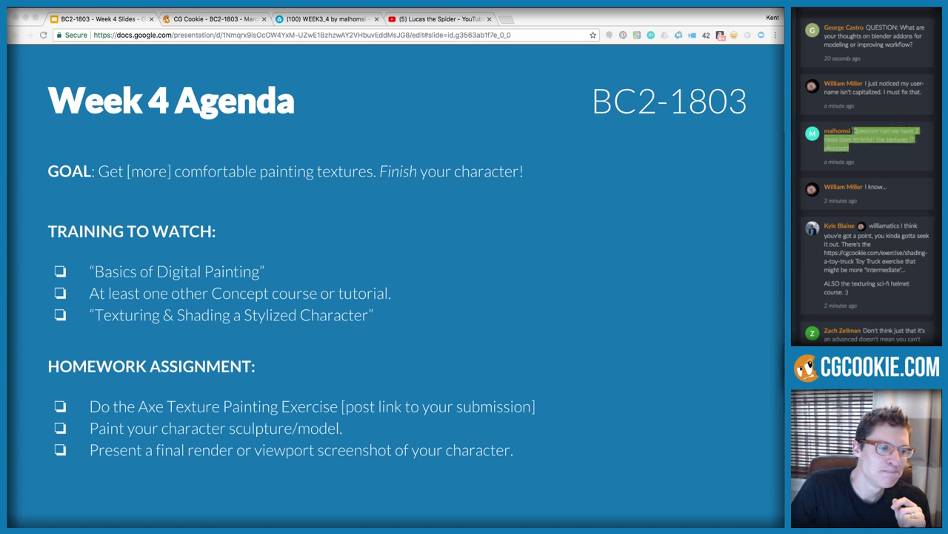
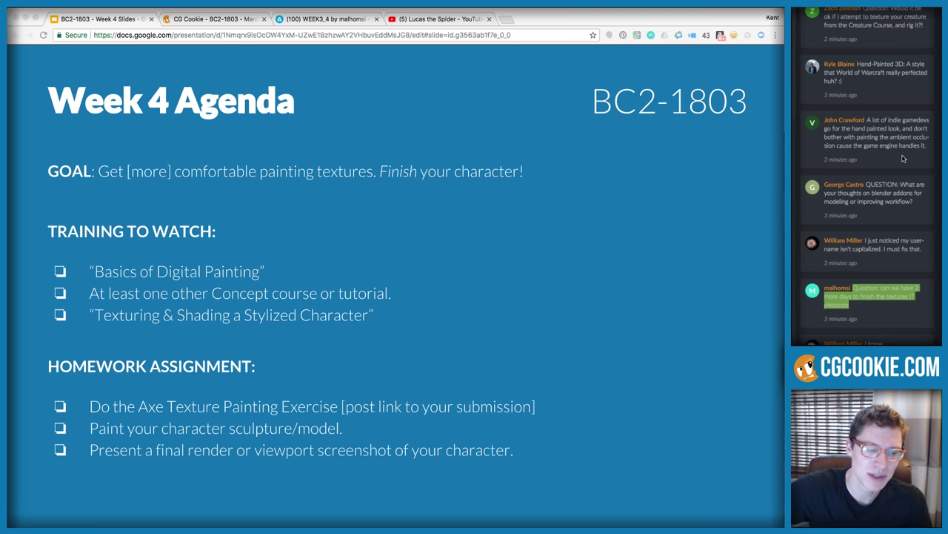
Highlight a viewer's question in the chat, clear the selection, and scroll back up.
scroll(901, 112, "up", 2)
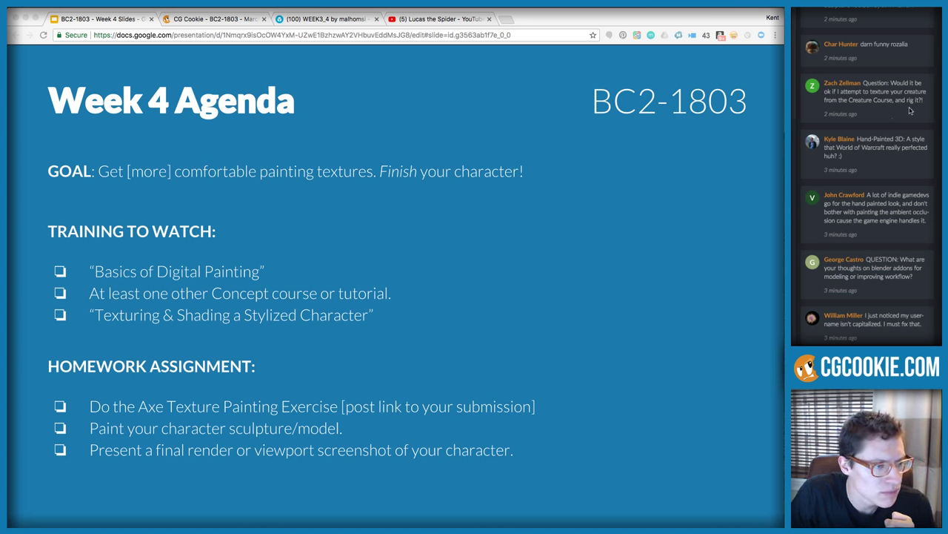
left_click_drag(925, 100, 863, 83)
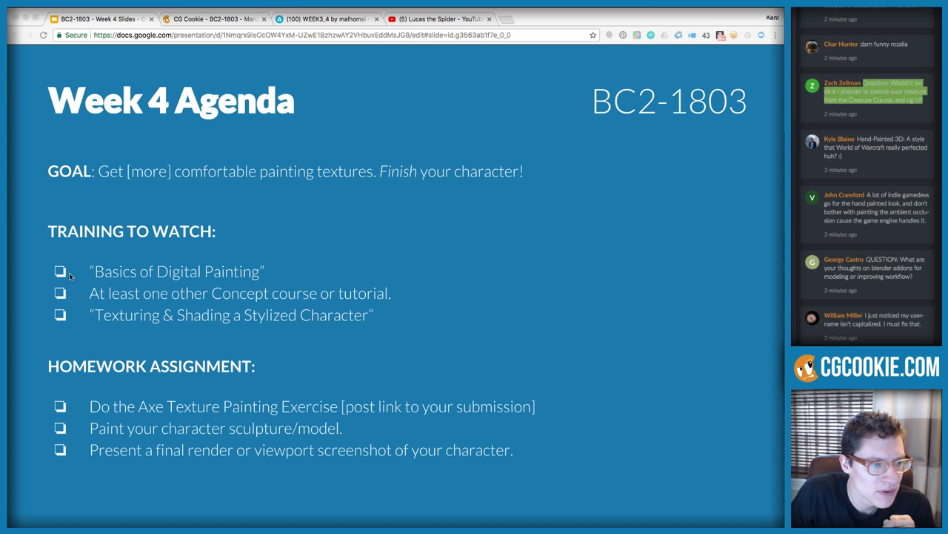
left_click(916, 109)
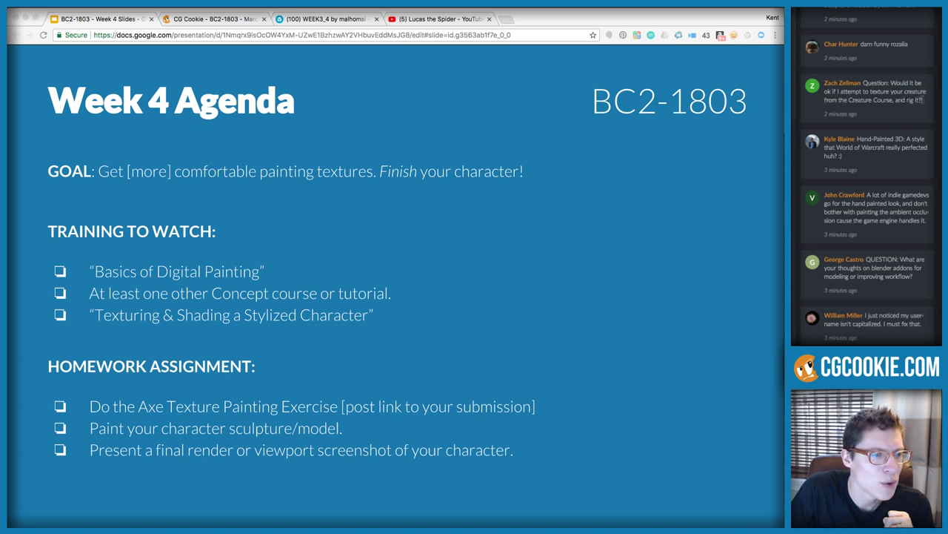
left_click_drag(929, 102, 863, 83)
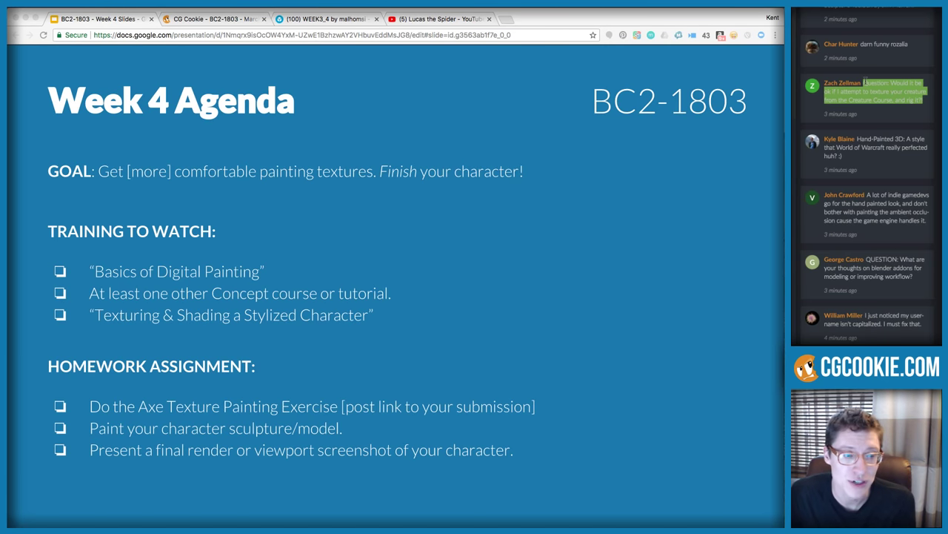
left_click(922, 109)
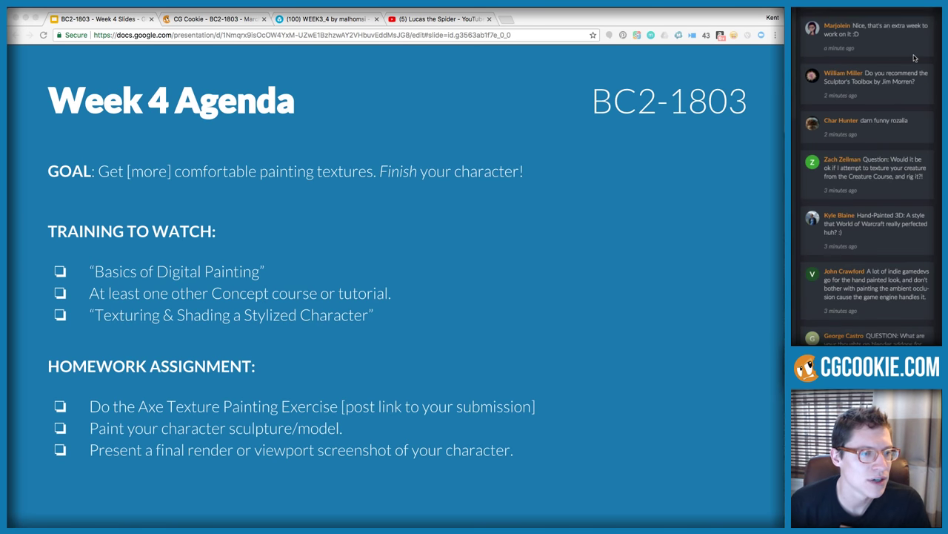
scroll(918, 59, "up", 2)
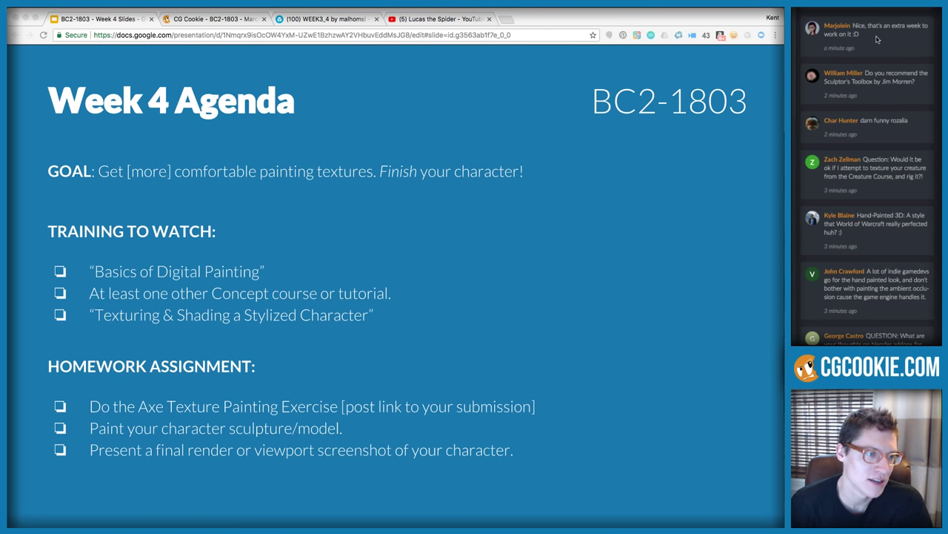
scroll(875, 37, "up", 2)
scroll(846, 27, "up", 1)
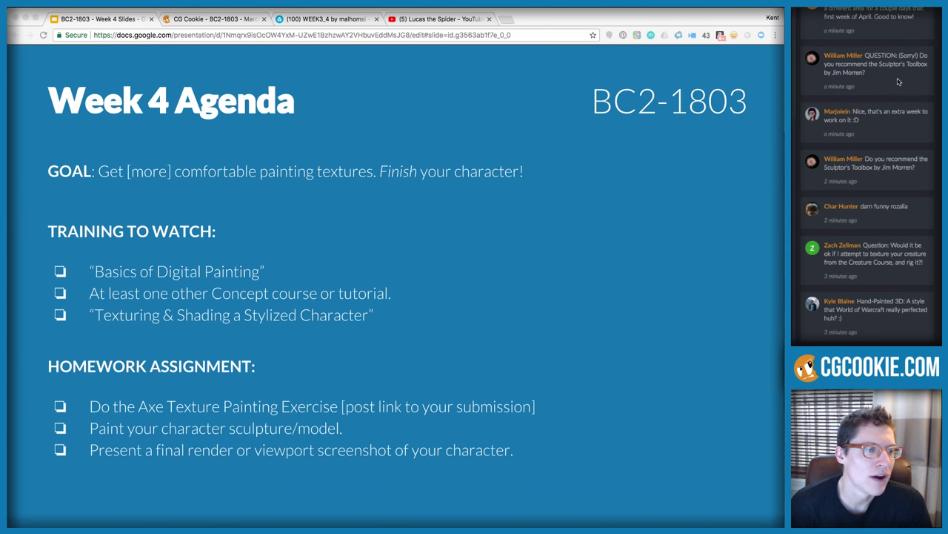
scroll(846, 28, "up", 2)
scroll(867, 175, "up", 3)
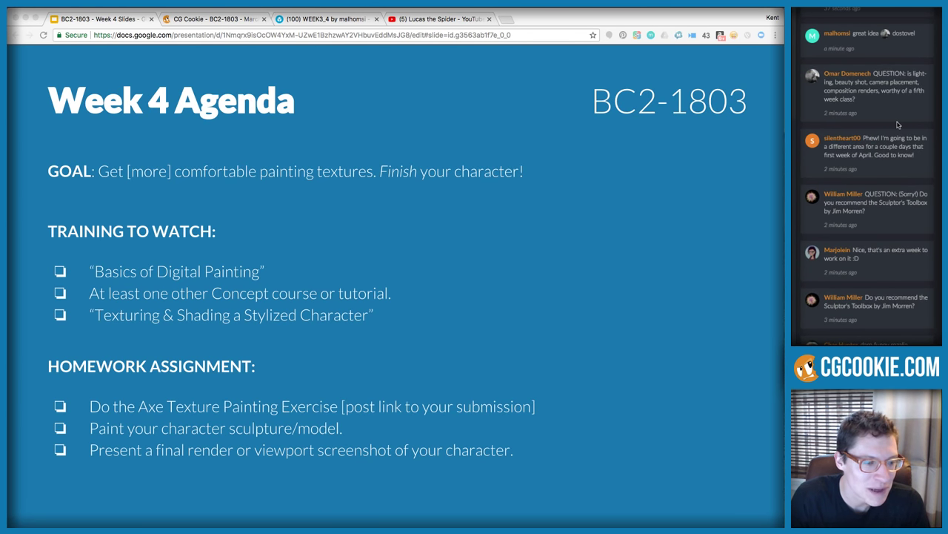
scroll(897, 125, "up", 2)
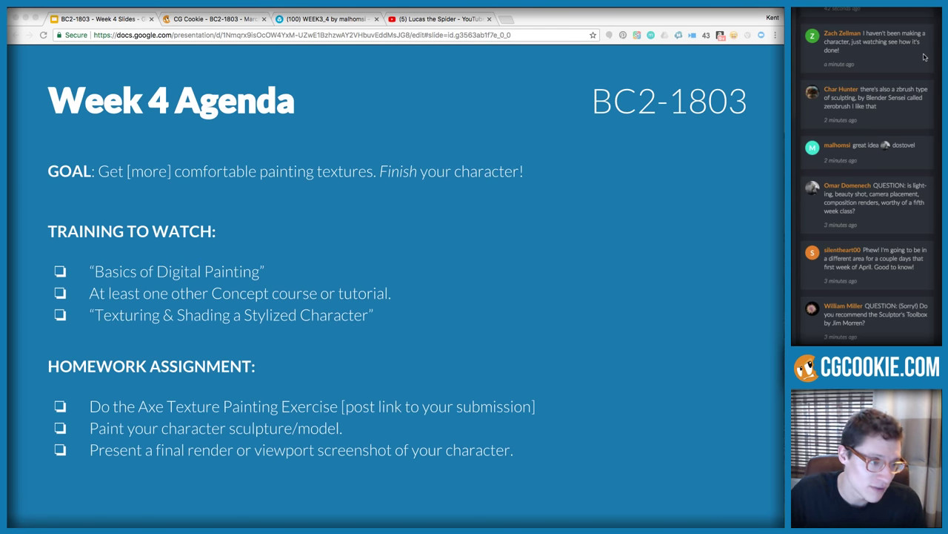
scroll(906, 64, "up", 1)
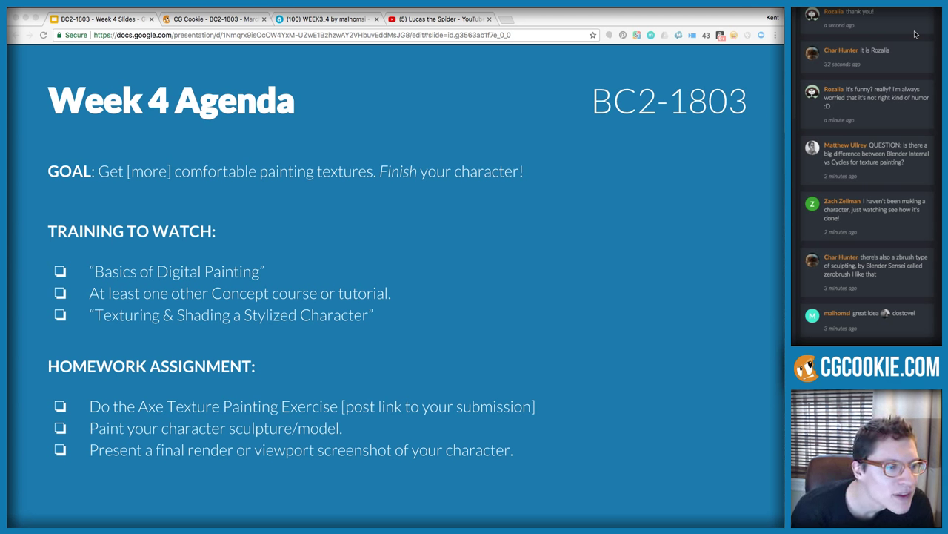
Show the texture painting slide, return to the Week 4 Agenda, then switch to Blender.
left_click(497, 206)
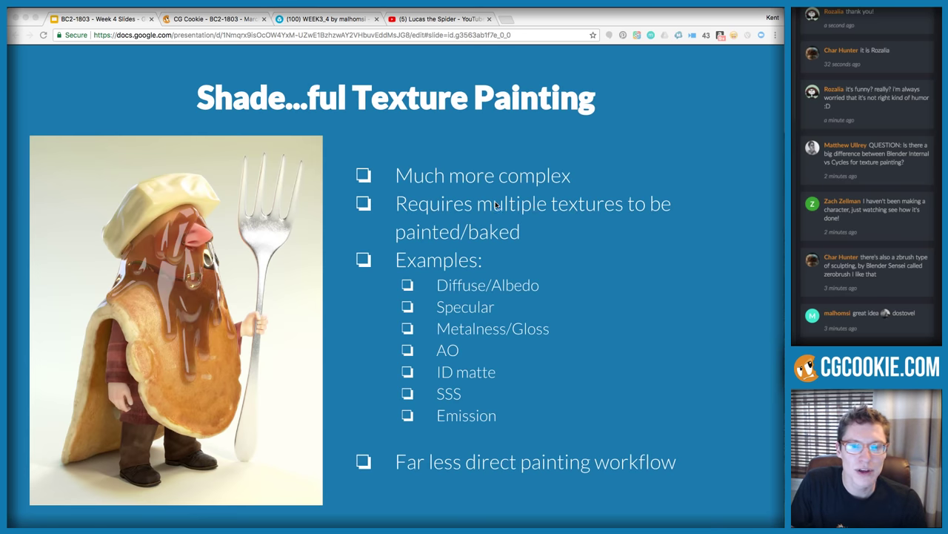
key("Left")
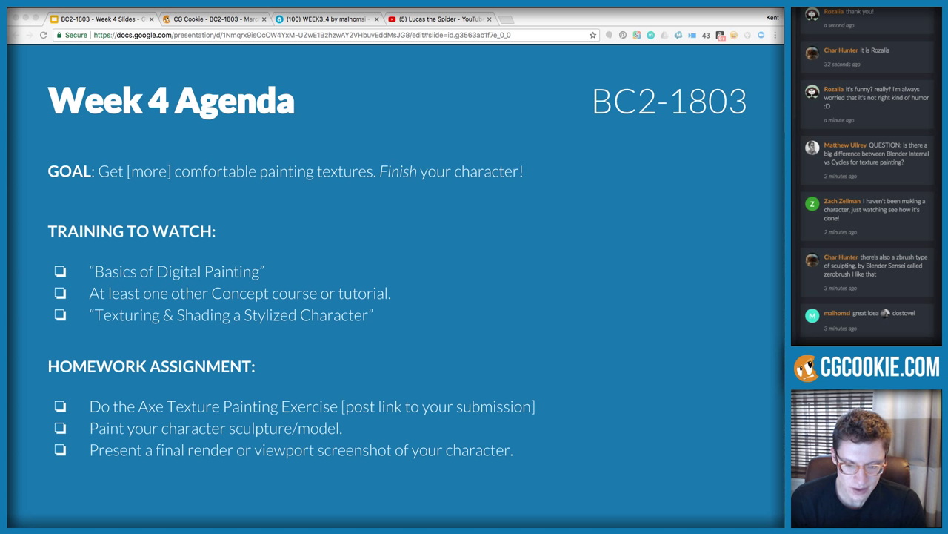
key("super+Tab")
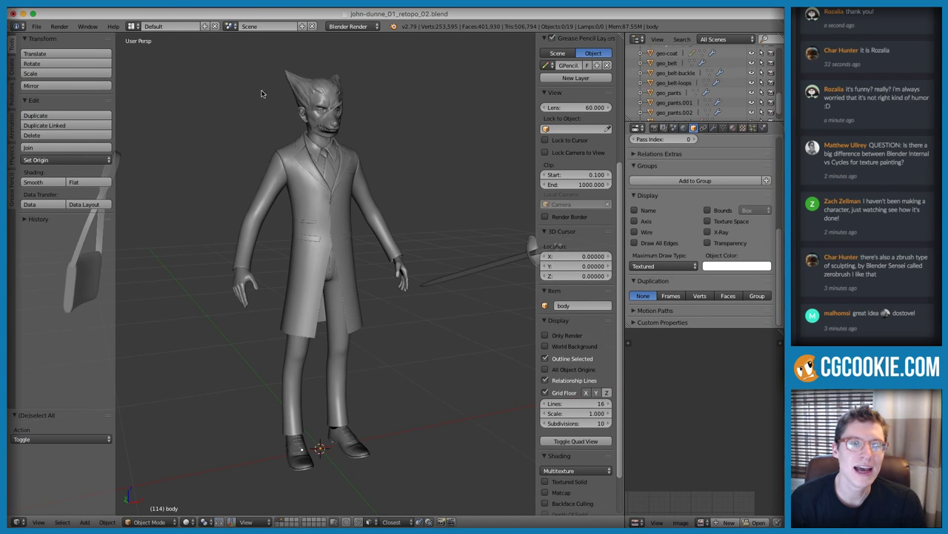
left_click(41, 28)
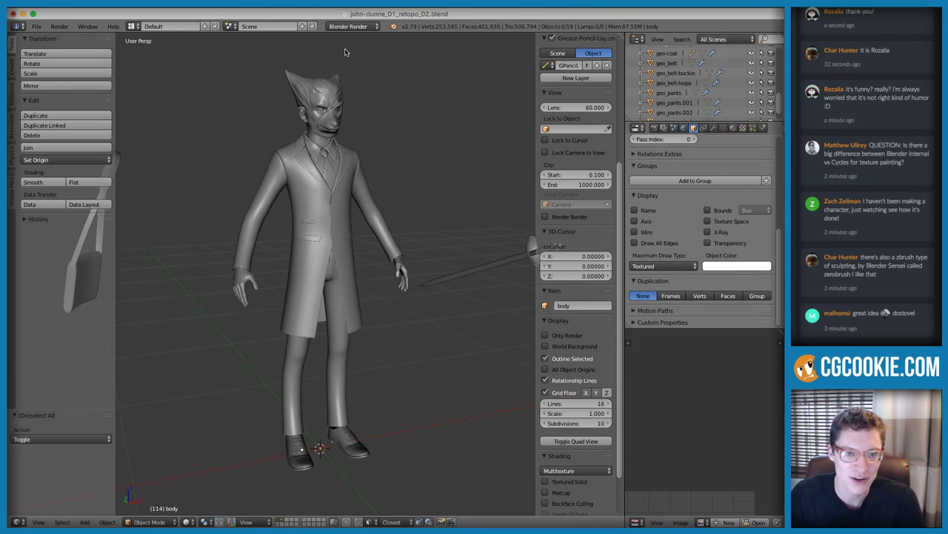
mouse_move(443, 182)
middle_mouse_down()
mouse_move(341, 172)
mouse_move(331, 204)
mouse_move(316, 161)
mouse_move(344, 195)
middle_mouse_up()
scroll(331, 205, "up", 3)
right_click(331, 206)
scroll(356, 163, "down", 2)
key("a")
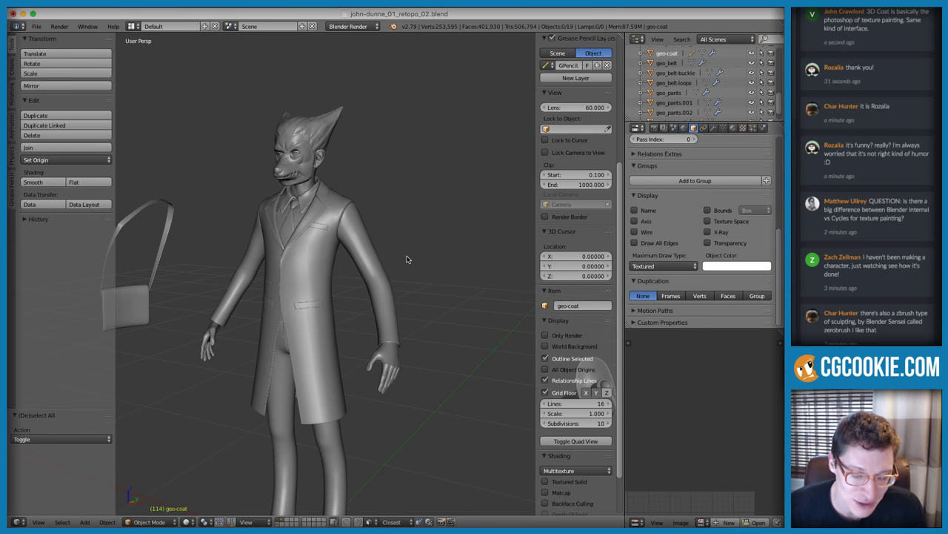
scroll(404, 204, "down", 3)
key("KP_1")
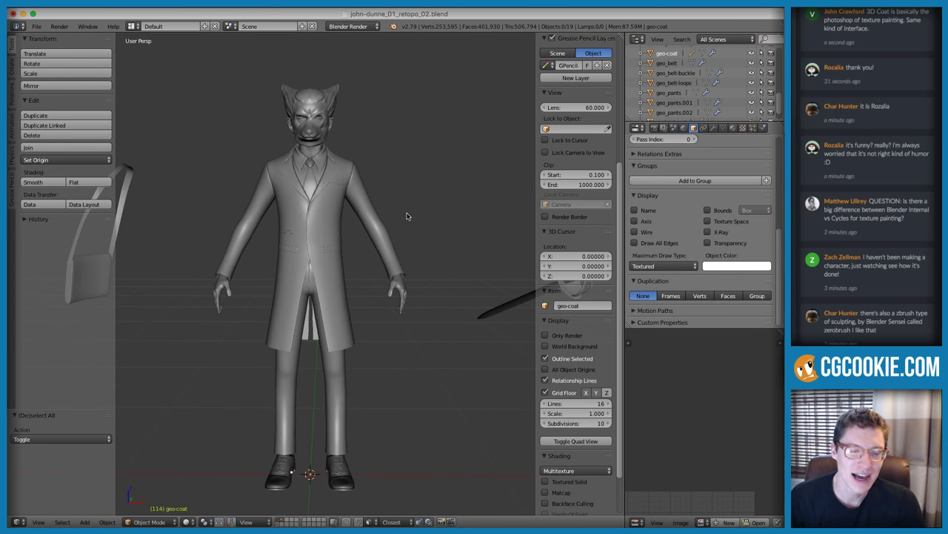
middle_click_drag(407, 212, 315, 156)
key("KP_5")
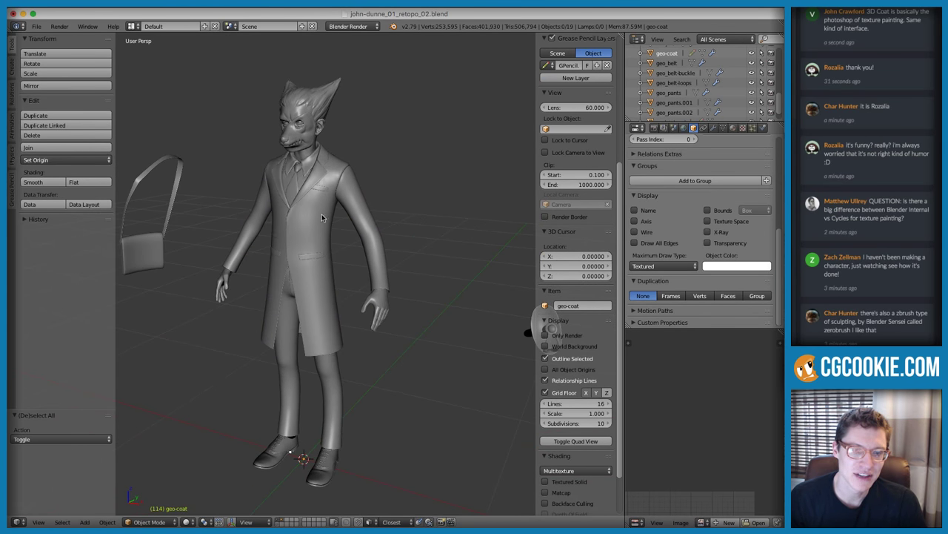
Open john-dunne_00_concept-sculpt_08.blend and orbit around the loaded fox sculpt.
left_click(35, 26)
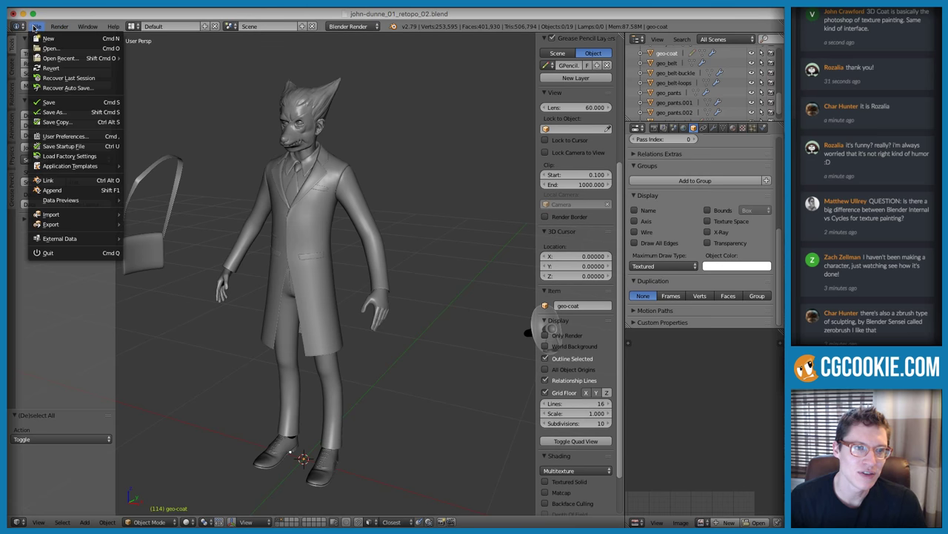
mouse_move(56, 58)
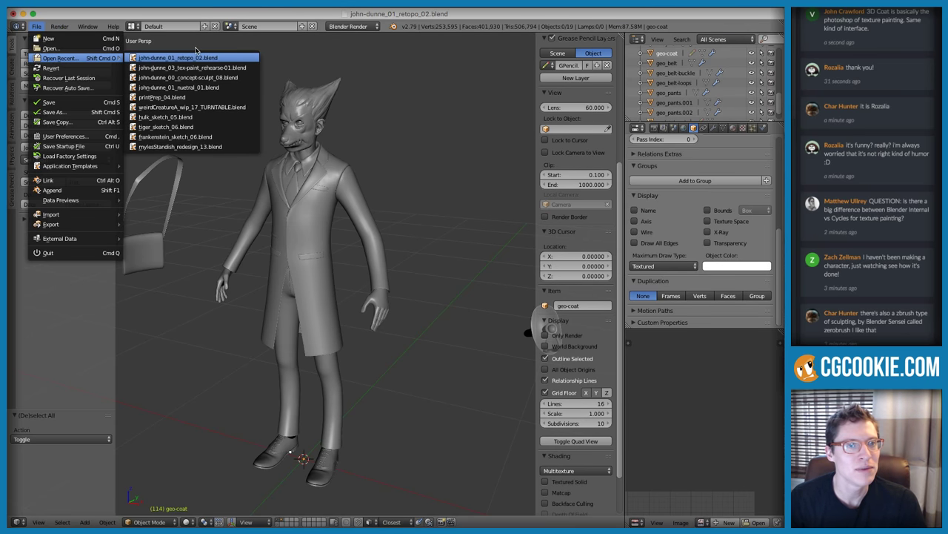
left_click(87, 49)
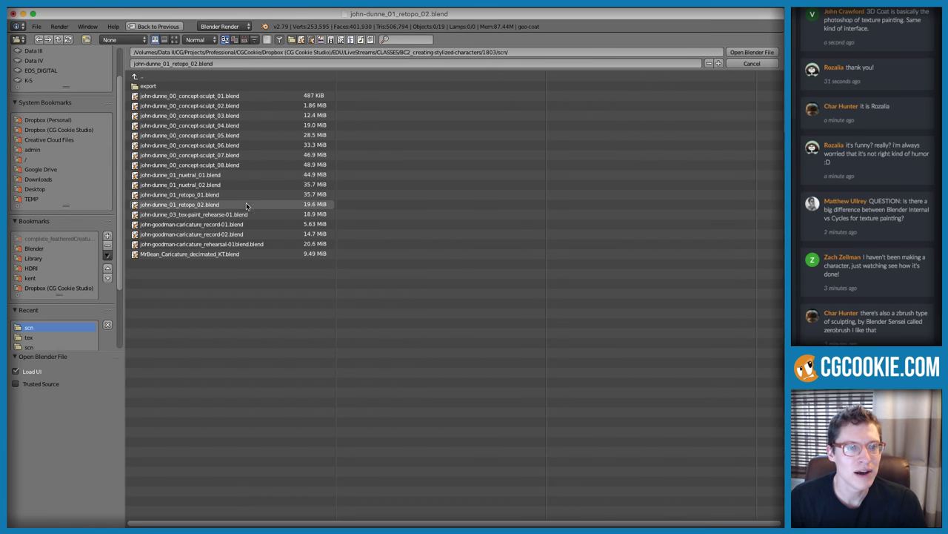
left_click(178, 165)
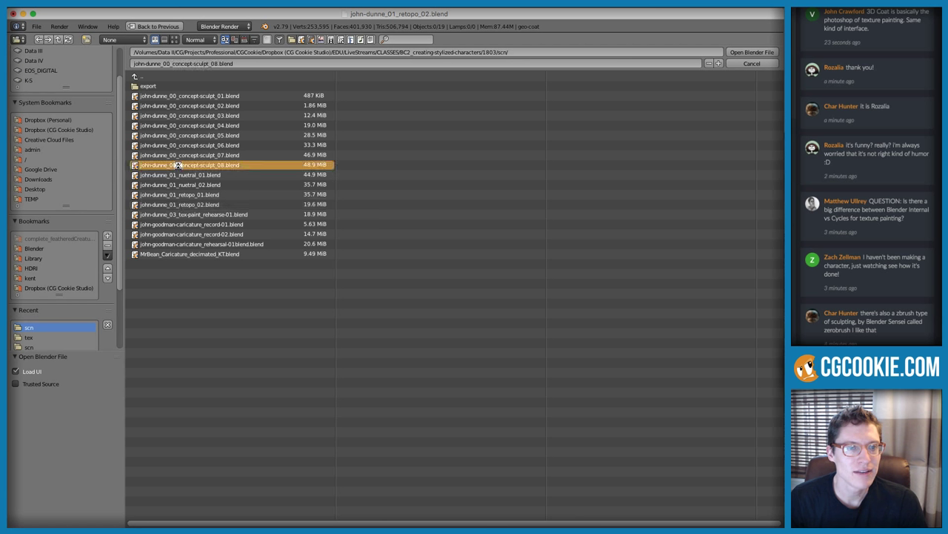
scroll(438, 305, "right", 5)
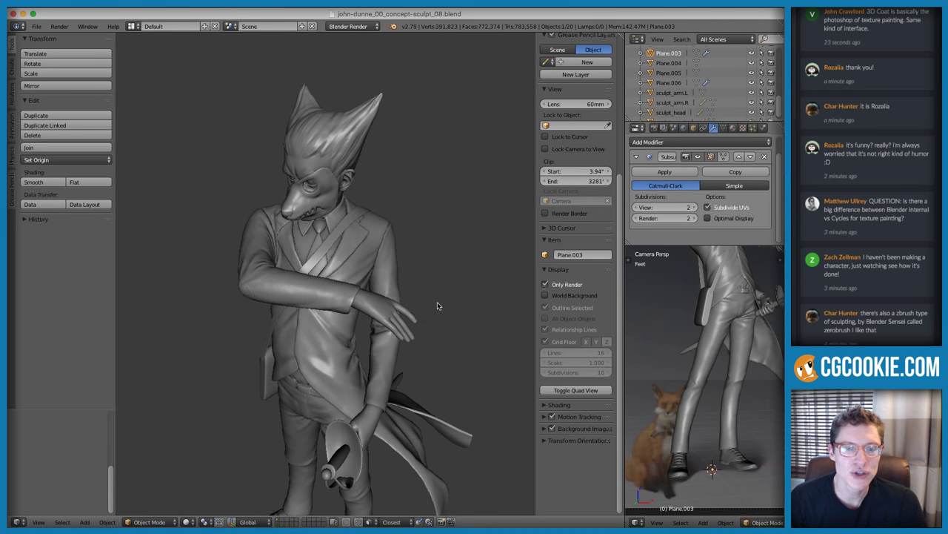
scroll(450, 232, "down", 4)
scroll(450, 224, "up", 1)
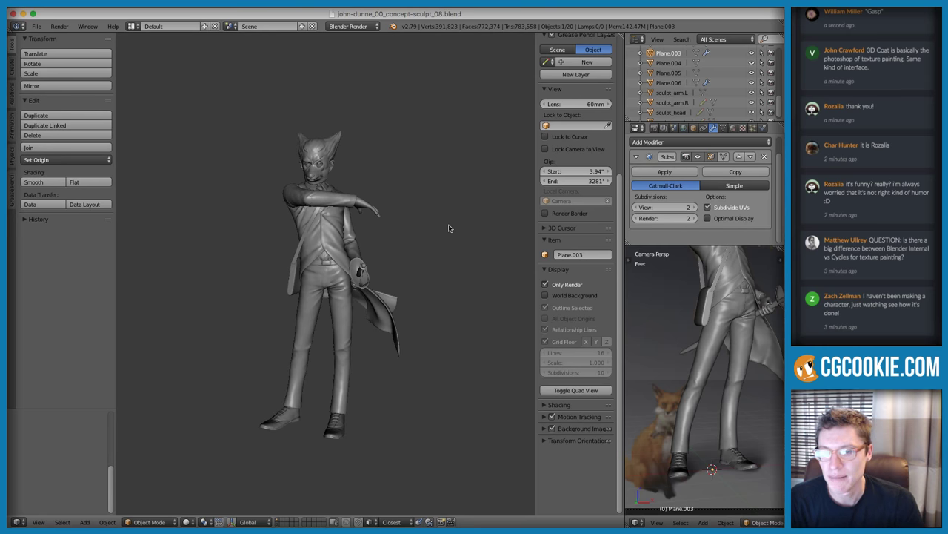
mouse_move(444, 227)
middle_mouse_down()
mouse_move(395, 217)
mouse_move(438, 239)
mouse_move(446, 216)
mouse_move(416, 219)
mouse_move(443, 214)
middle_mouse_up()
scroll(402, 199, "up", 2)
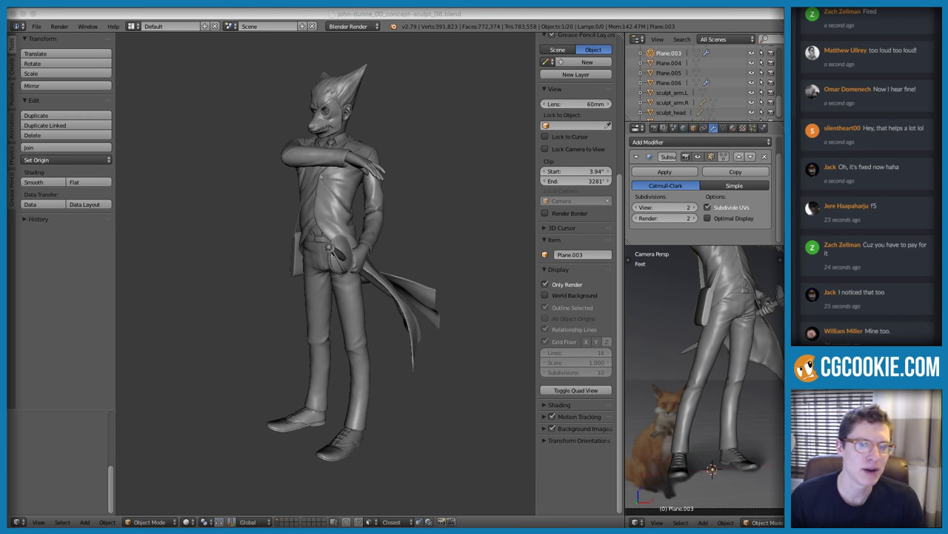
Orbit the viewport toward the front of the suited fox character sculpt.
left_click(448, 134)
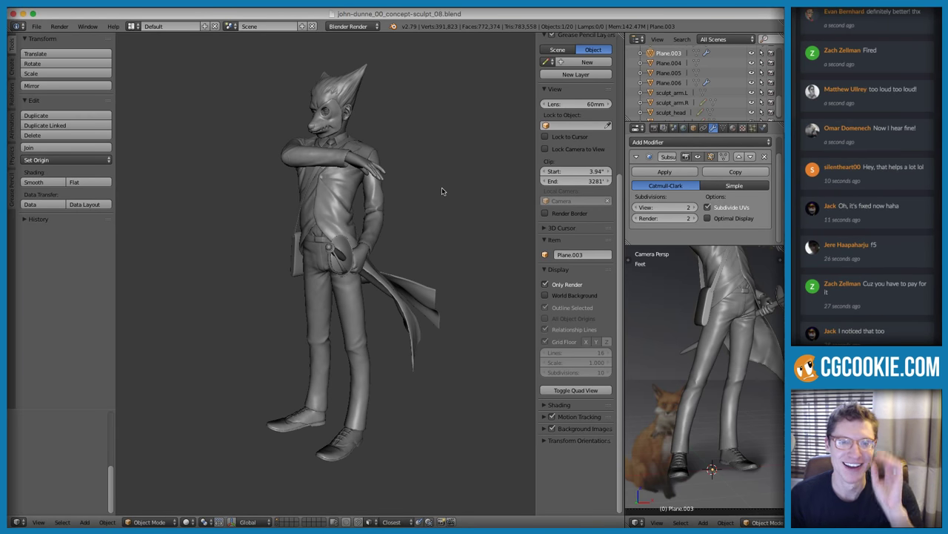
middle_click_drag(442, 191, 400, 189)
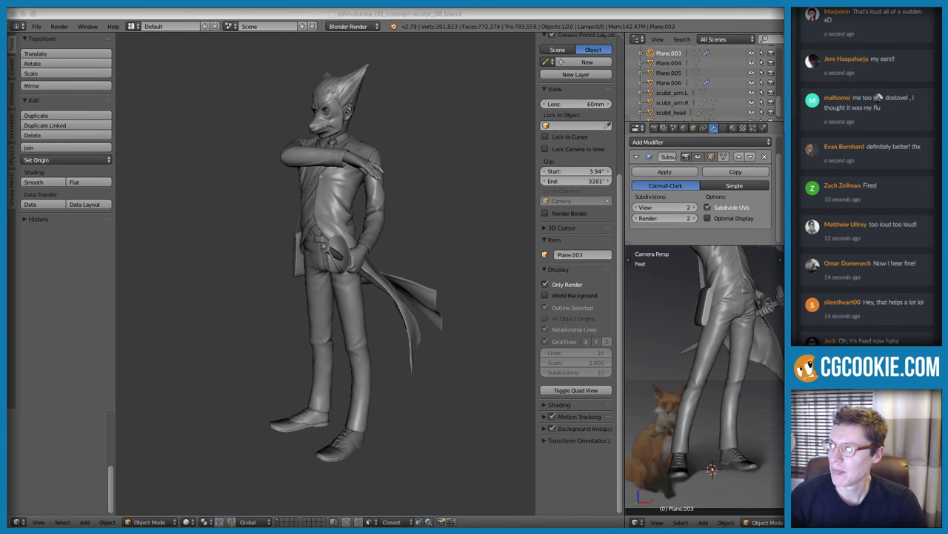
left_click(438, 120)
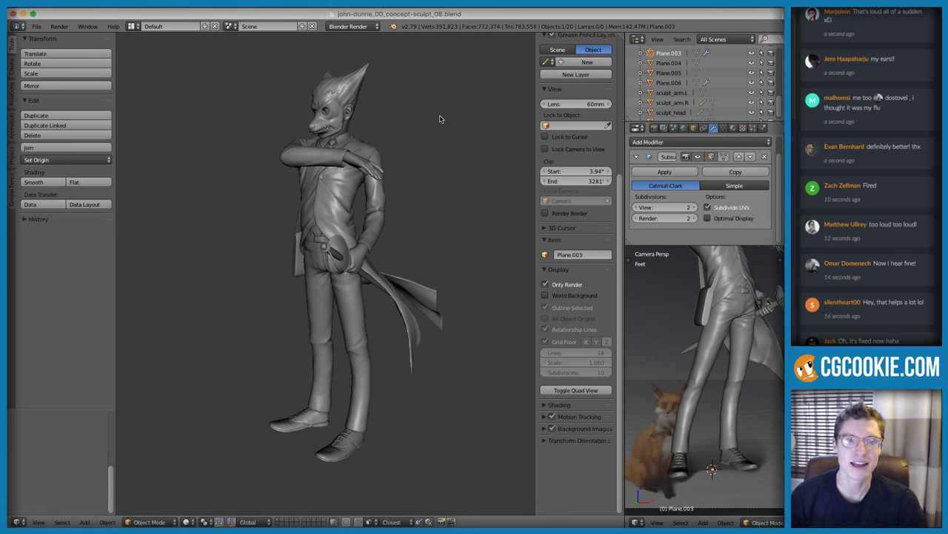
middle_click_drag(419, 132, 434, 126)
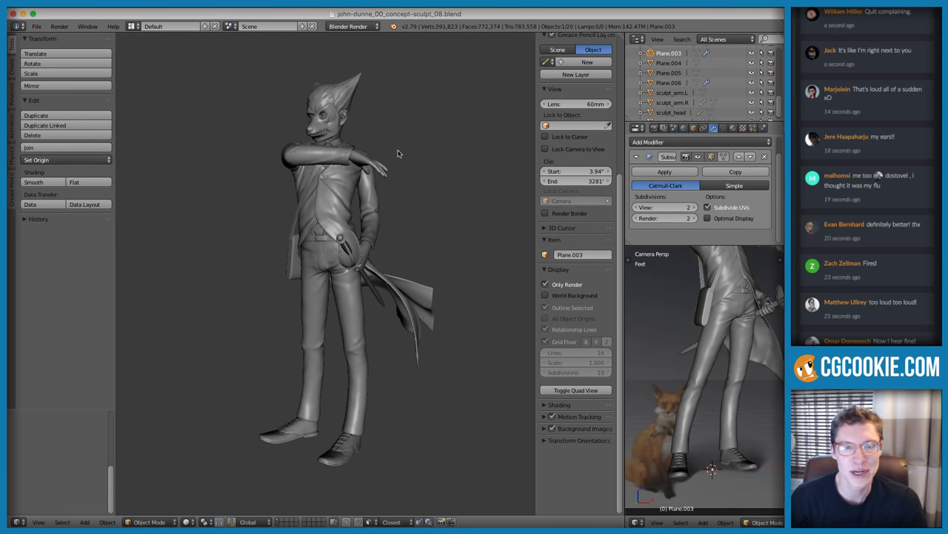
mouse_move(398, 155)
middle_mouse_down()
mouse_move(430, 159)
mouse_move(402, 179)
mouse_move(475, 176)
mouse_move(387, 180)
mouse_move(408, 182)
middle_mouse_up()
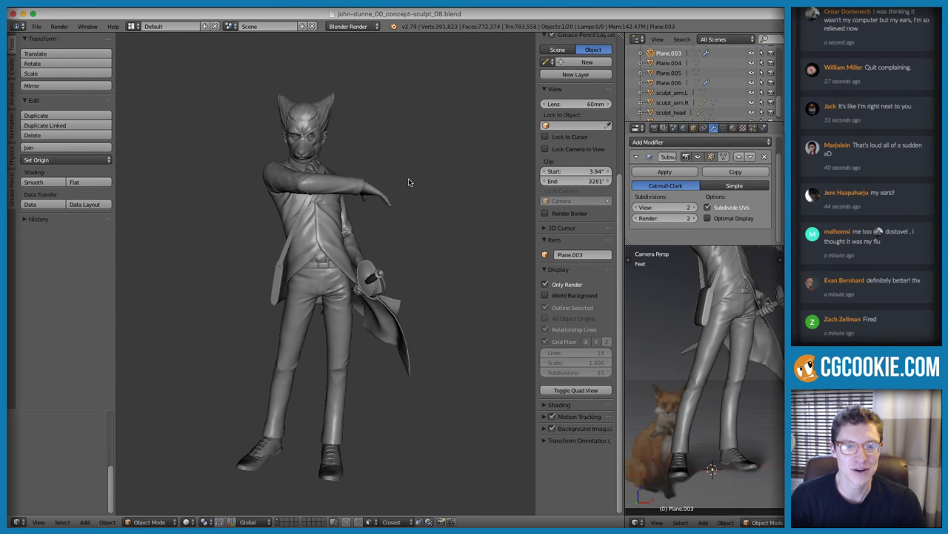
scroll(406, 241, "up", 3)
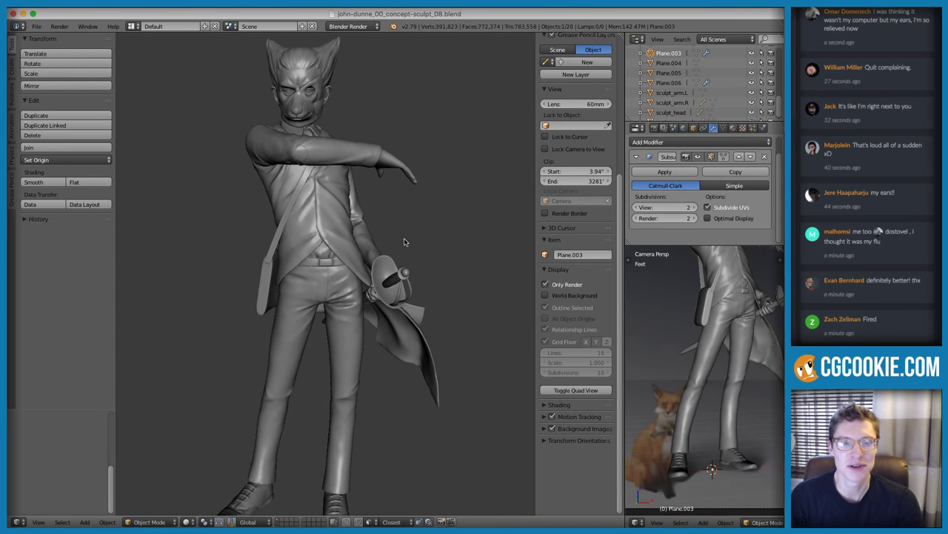
mouse_move(449, 223)
middle_mouse_down()
mouse_move(452, 205)
mouse_move(442, 217)
mouse_move(481, 214)
mouse_move(449, 221)
mouse_move(470, 205)
mouse_move(426, 211)
middle_mouse_up()
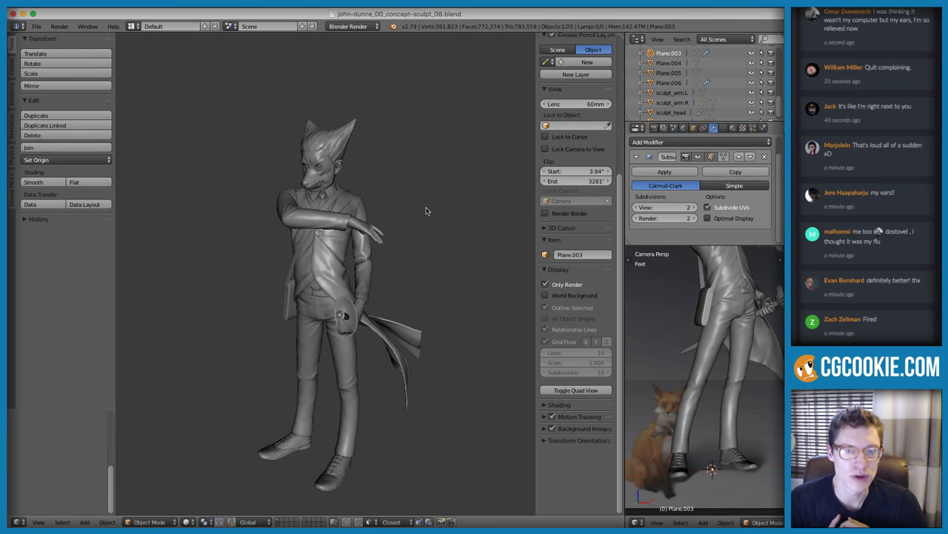
mouse_move(417, 197)
middle_mouse_down()
mouse_move(398, 261)
mouse_move(393, 206)
mouse_move(416, 211)
middle_mouse_up()
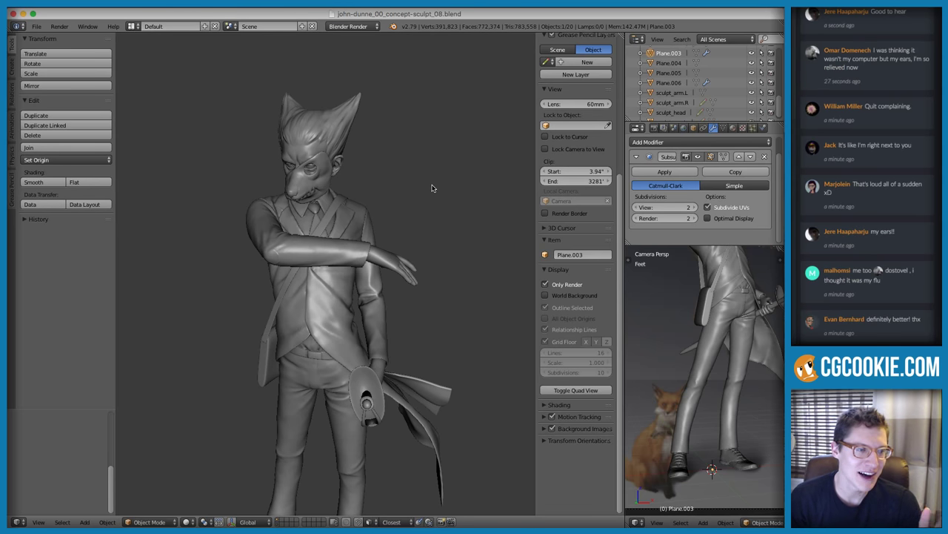
mouse_move(445, 177)
middle_mouse_down()
mouse_move(408, 178)
mouse_move(409, 195)
mouse_move(448, 204)
middle_mouse_up()
scroll(416, 209, "up", 2)
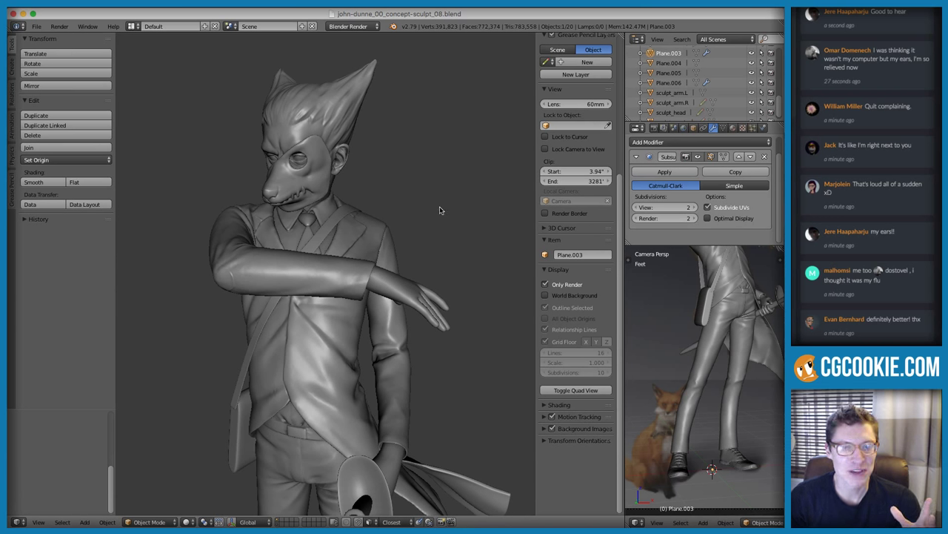
right_click(372, 169)
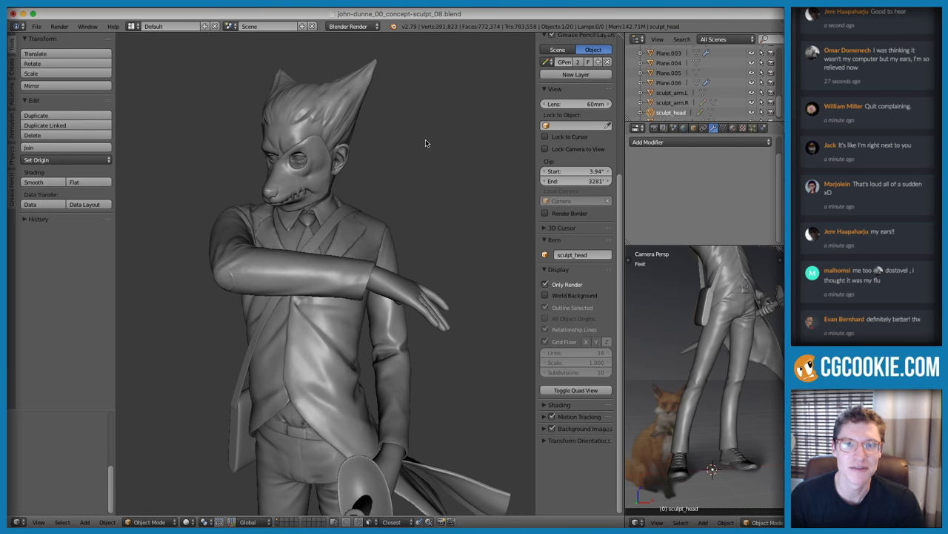
mouse_move(397, 152)
middle_mouse_down()
mouse_move(423, 174)
mouse_move(438, 220)
mouse_move(444, 178)
mouse_move(402, 179)
middle_mouse_up()
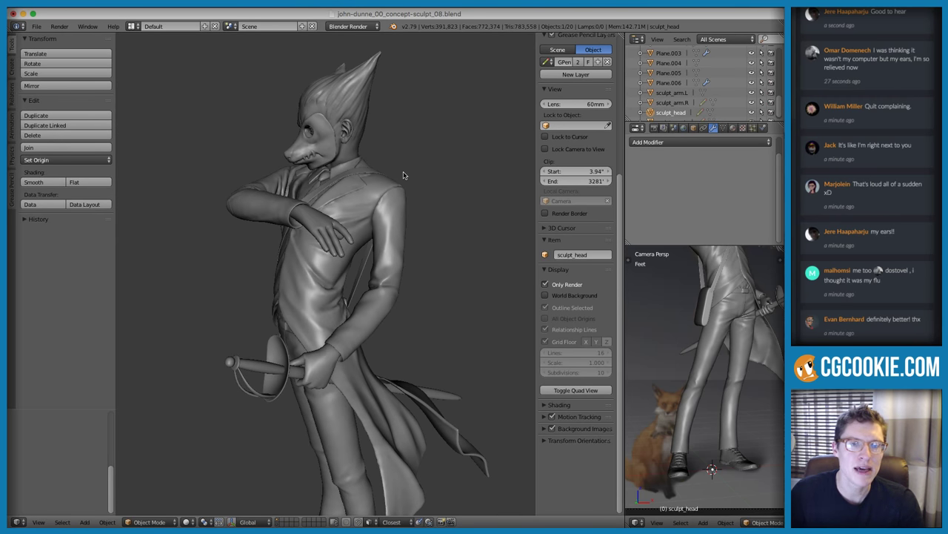
mouse_move(403, 175)
middle_mouse_down()
mouse_move(392, 263)
mouse_move(413, 257)
mouse_move(335, 251)
middle_mouse_up()
scroll(392, 263, "up", 3)
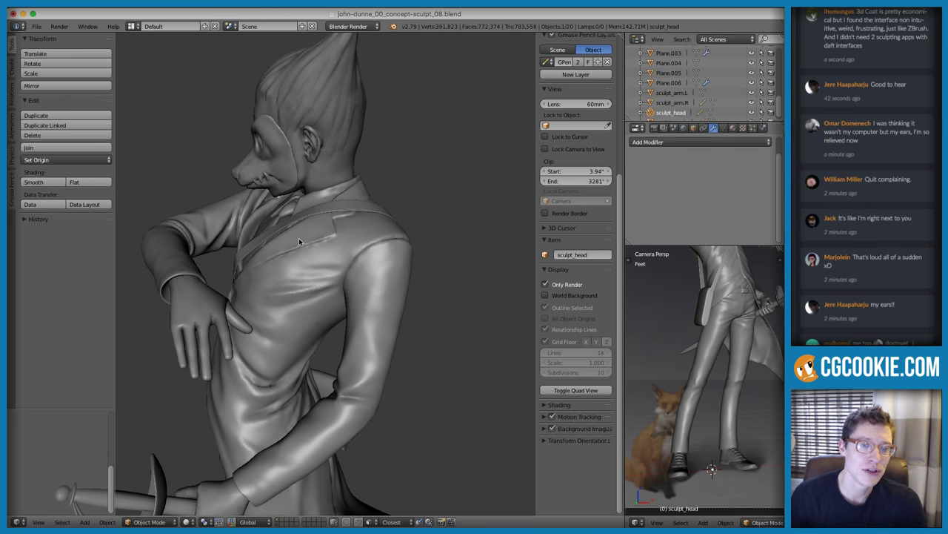
mouse_move(344, 220)
middle_mouse_down()
mouse_move(392, 220)
mouse_move(364, 238)
middle_mouse_up()
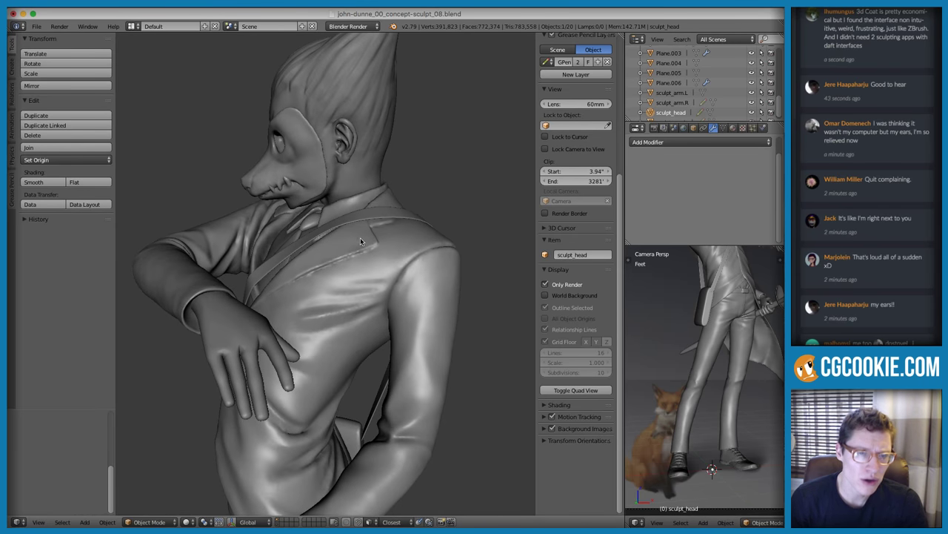
right_click(417, 231)
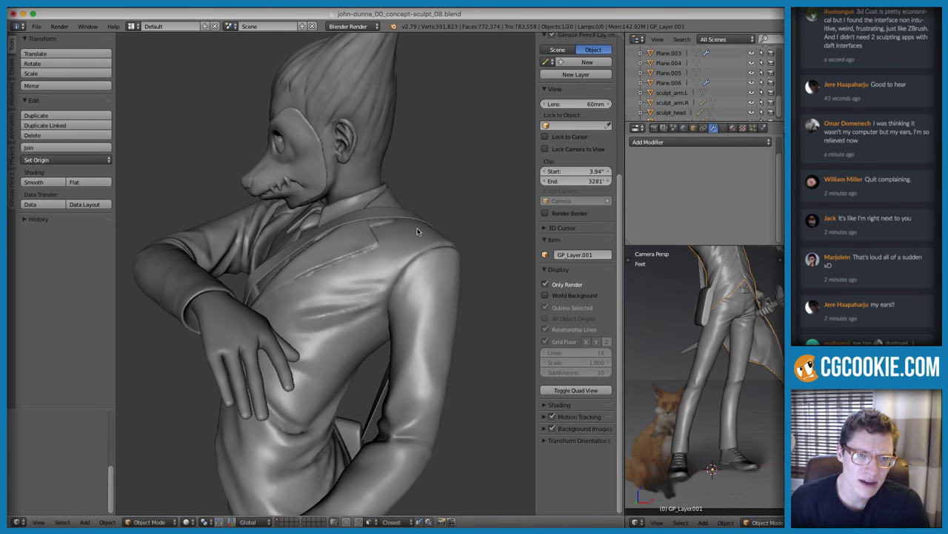
key("Tab")
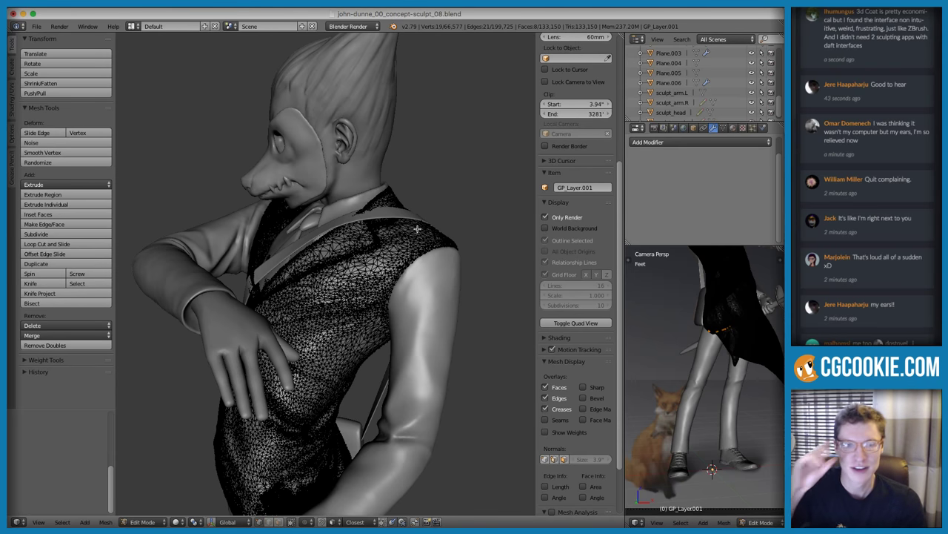
key("Tab")
scroll(390, 233, "down", 4)
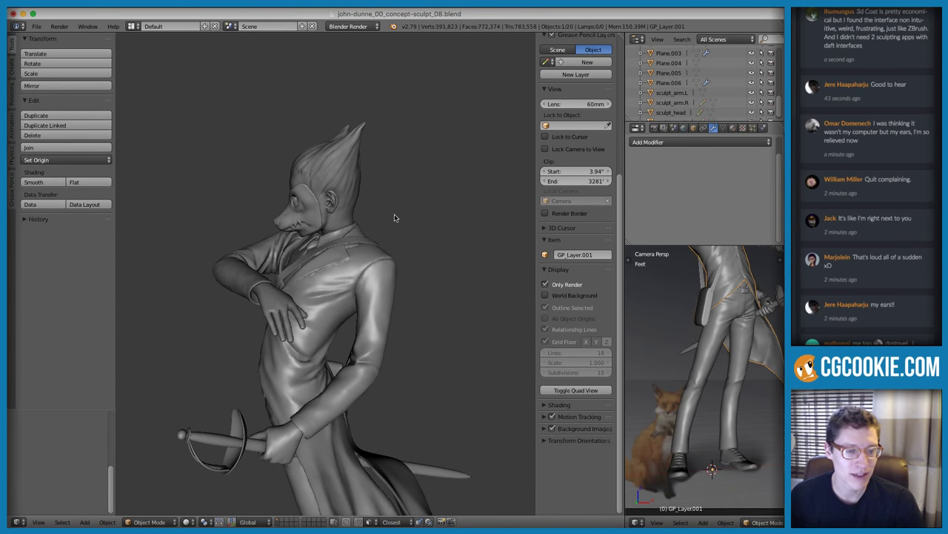
scroll(397, 218, "down", 1)
mouse_move(399, 180)
middle_mouse_down()
mouse_move(381, 204)
mouse_move(461, 203)
mouse_move(409, 190)
mouse_move(464, 200)
middle_mouse_up()
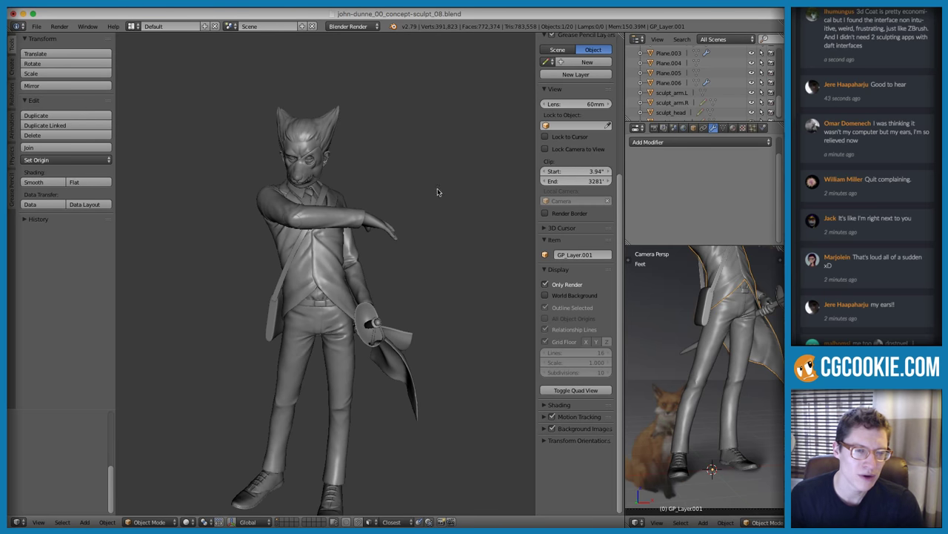
mouse_move(438, 193)
middle_mouse_down()
mouse_move(399, 163)
mouse_move(411, 185)
mouse_move(370, 210)
mouse_move(378, 126)
middle_mouse_up()
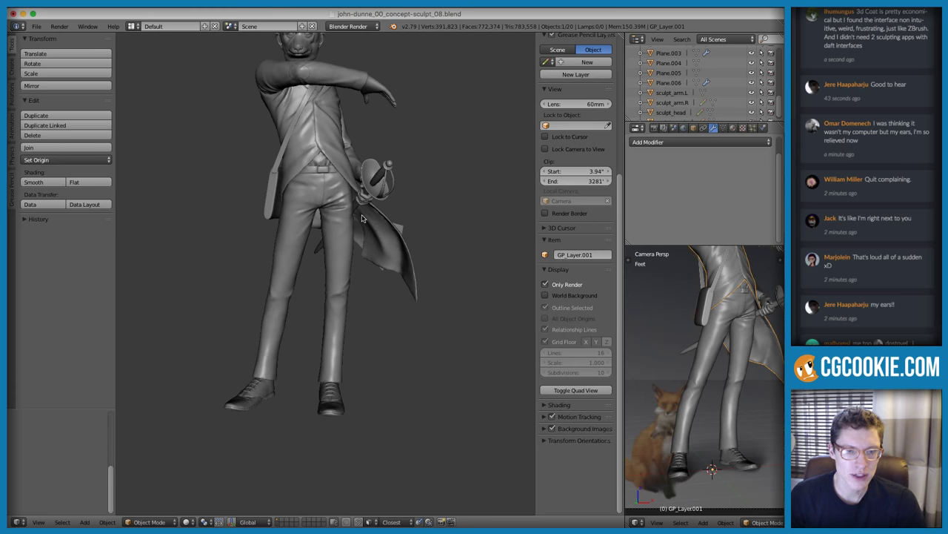
scroll(411, 255, "up", 4)
scroll(411, 256, "down", 3)
right_click(375, 392)
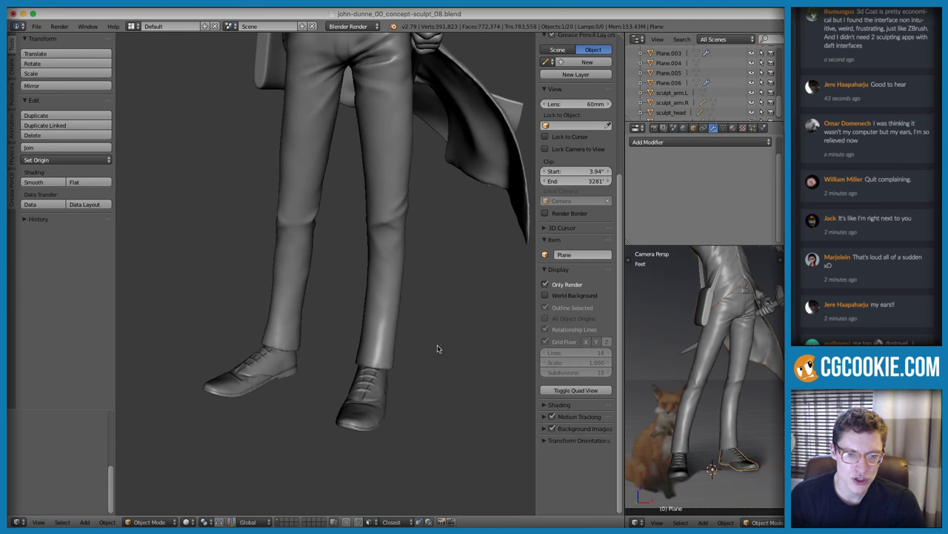
key("z")
middle_click_drag(273, 382, 281, 388)
key("z")
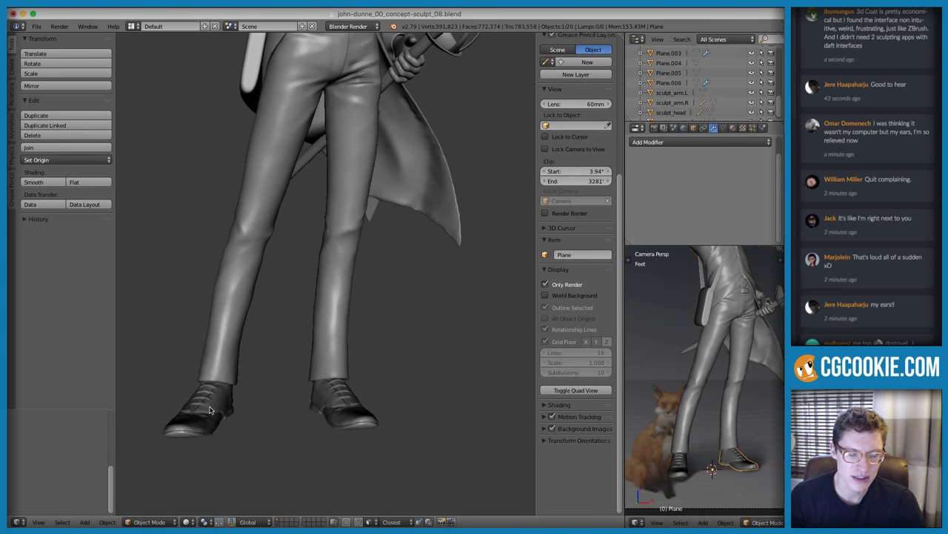
right_click(209, 403)
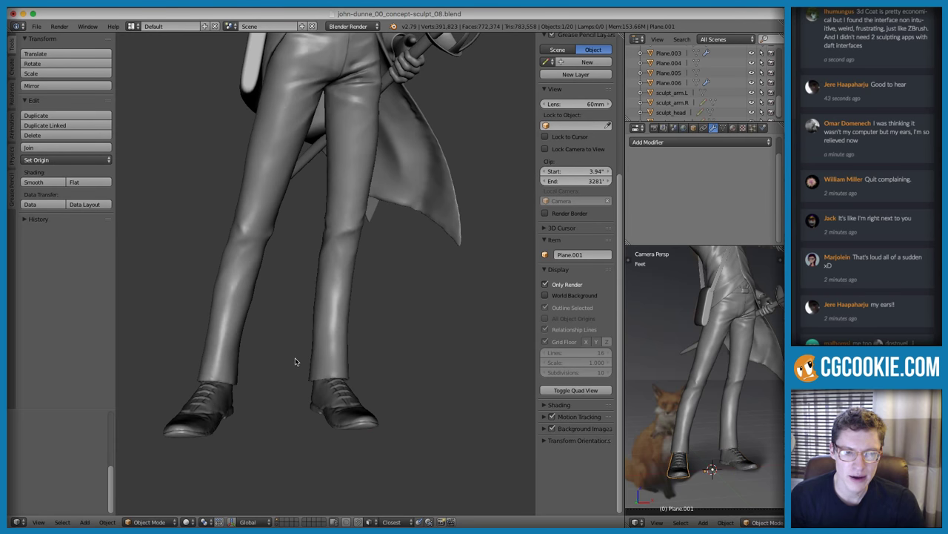
middle_click_drag(344, 406, 370, 374)
right_click(341, 389)
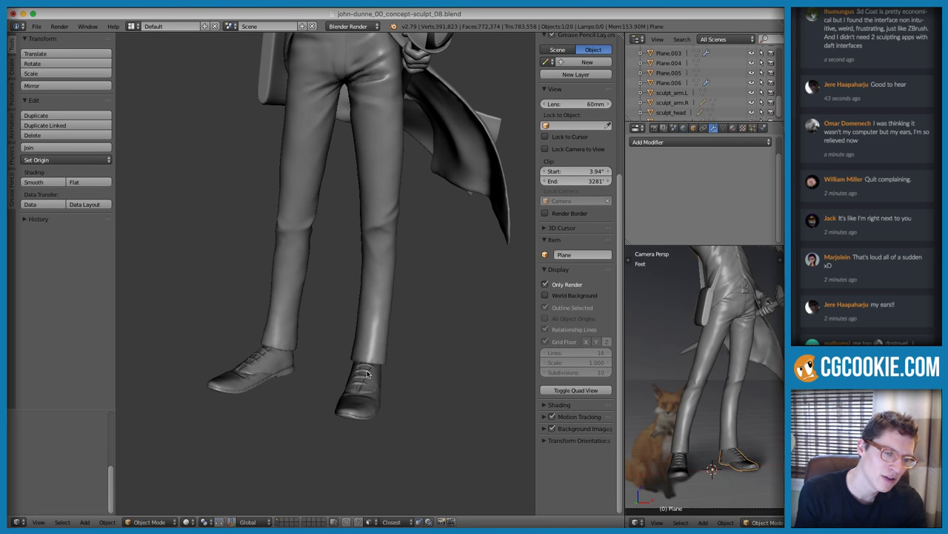
middle_click_drag(366, 266, 396, 324)
scroll(396, 325, "down", 3)
middle_click_drag(396, 283, 396, 239)
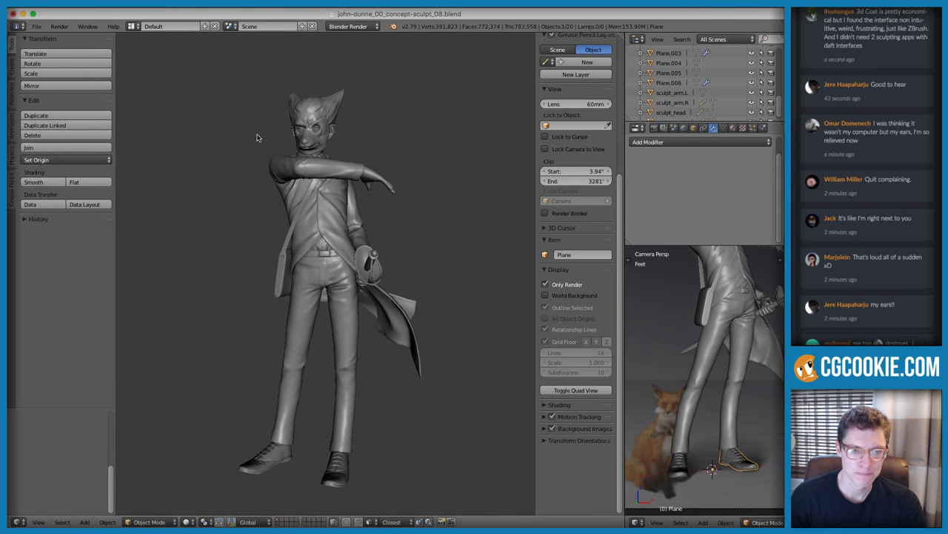
Box-select all of the figure's objects and convert them into plain meshes.
key("ctrl+b")
left_click_drag(192, 82, 438, 373)
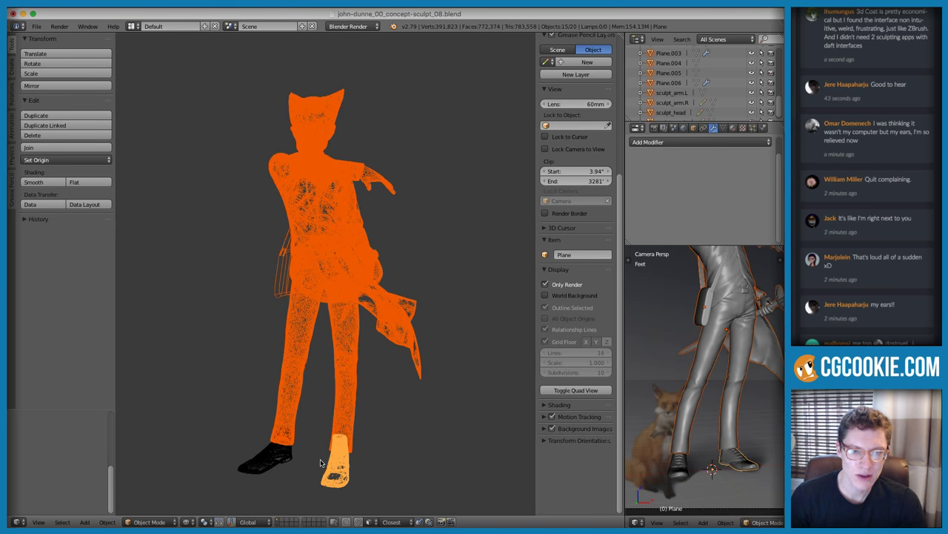
key("alt+c")
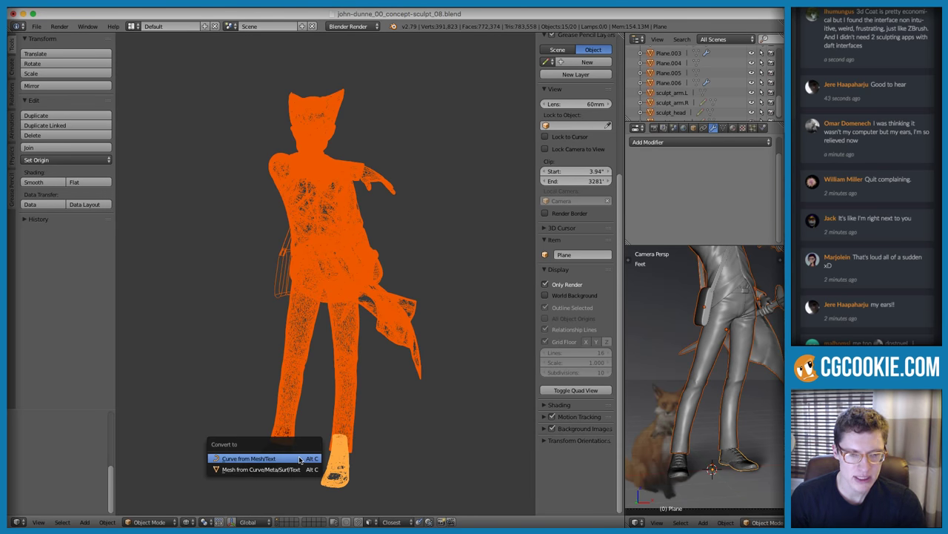
left_click(254, 469)
Select the shoulder bag and its strap and delete them.
scroll(343, 332, "up", 4)
middle_click_drag(342, 332, 310, 264)
right_click(310, 264)
key("z")
mouse_move(424, 265)
middle_mouse_down()
mouse_move(346, 257)
mouse_move(329, 223)
middle_mouse_up()
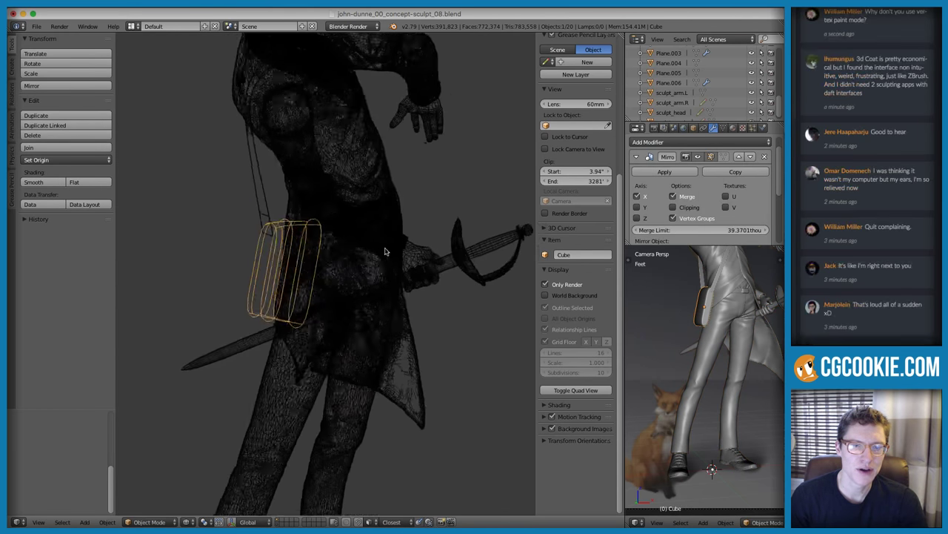
key("z")
right_click(328, 197, "shift")
key("z")
key("z")
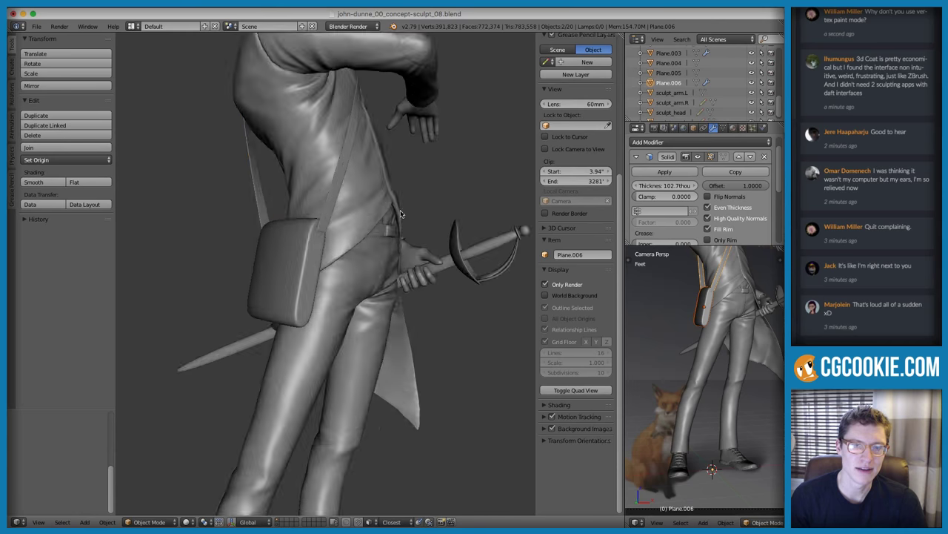
scroll(498, 208, "down", 4)
middle_click_drag(497, 208, 448, 218)
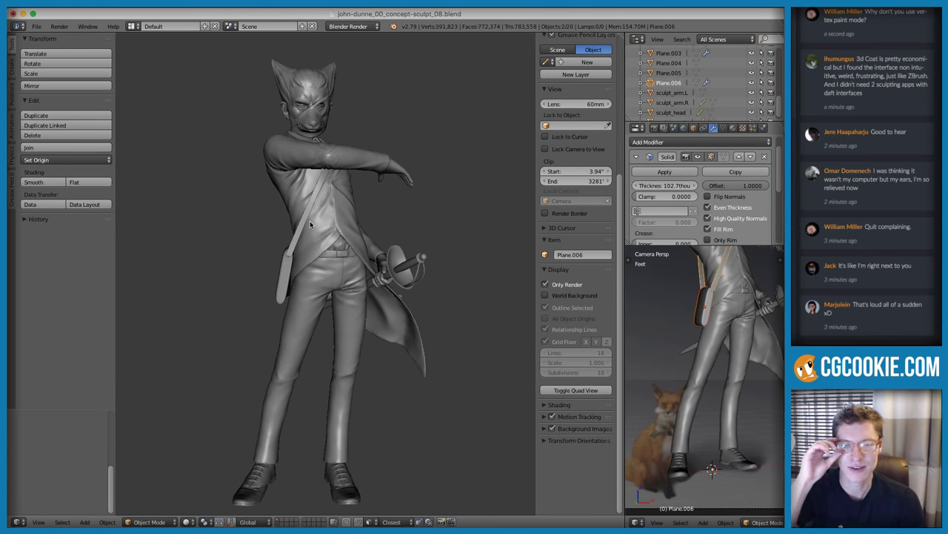
mouse_move(310, 224)
middle_mouse_down()
mouse_move(330, 258)
mouse_move(366, 256)
mouse_move(358, 276)
mouse_move(311, 233)
mouse_move(406, 236)
mouse_move(340, 242)
middle_mouse_up()
key("x")
left_click(349, 274)
In wireframe shading, box-select every remaining object of the figure.
key("shift+z")
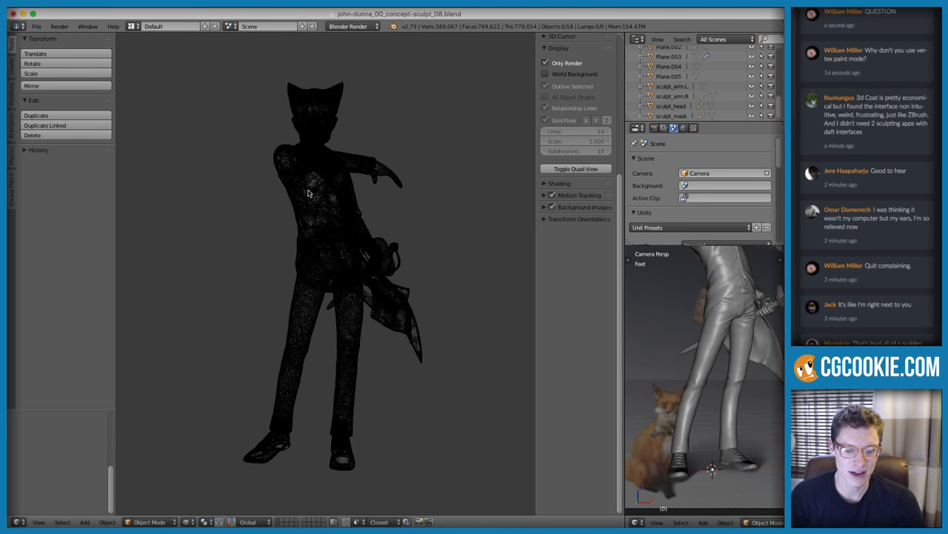
key("ctrl+b")
left_click_drag(188, 74, 450, 377)
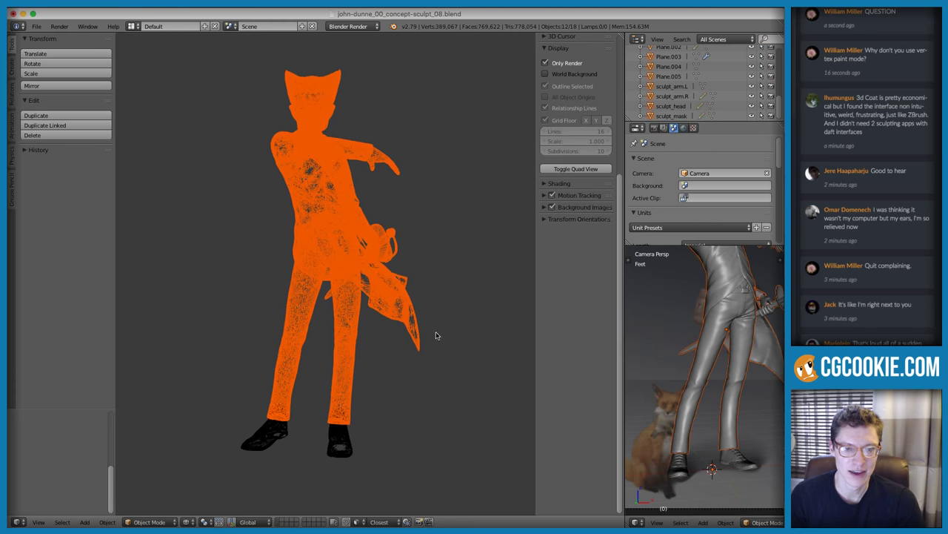
scroll(434, 334, "down", 2, "shift")
scroll(412, 361, "up", 3)
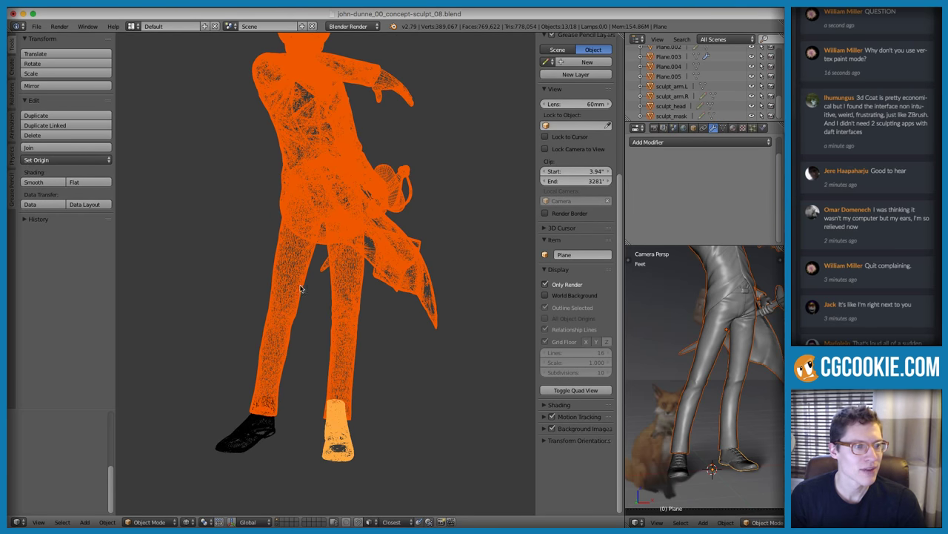
left_click(889, 64)
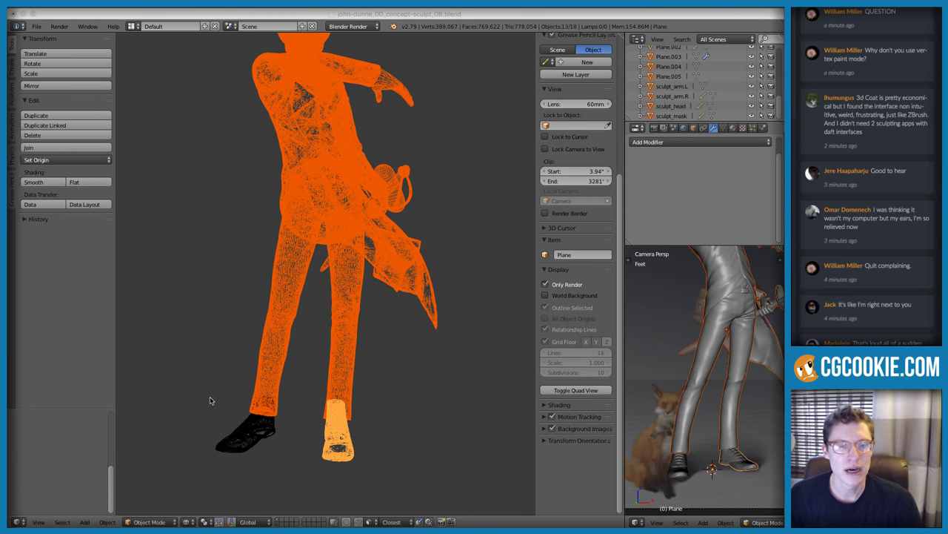
left_click(441, 265)
middle_click_drag(441, 265, 393, 271)
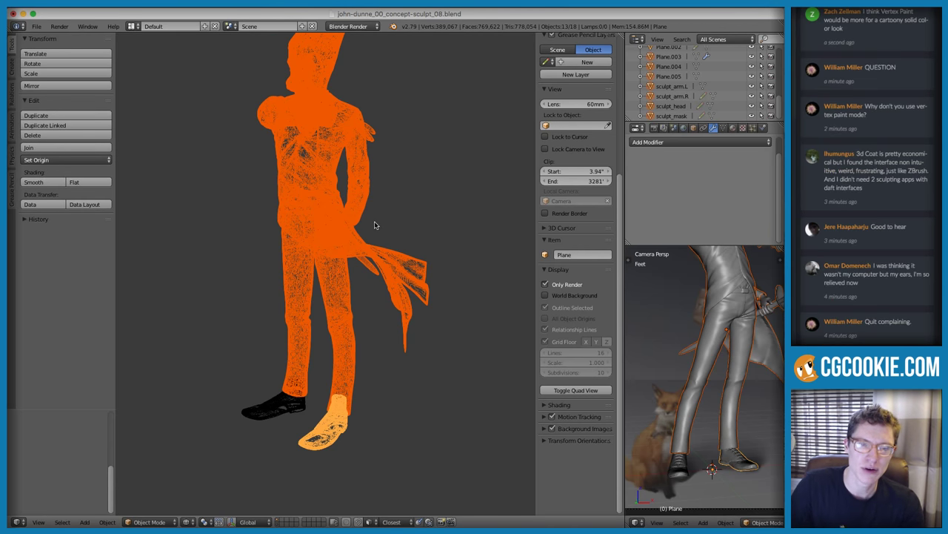
Convert the selected figure objects into meshes.
mouse_move(375, 226)
middle_mouse_down()
mouse_move(413, 218)
mouse_move(409, 239)
mouse_move(417, 220)
mouse_move(433, 228)
mouse_move(383, 228)
middle_mouse_up()
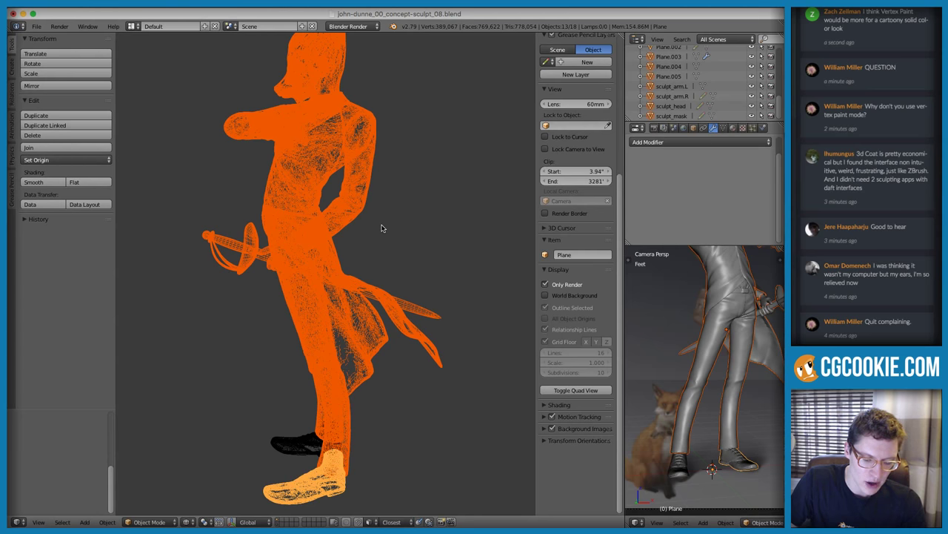
key("alt+c")
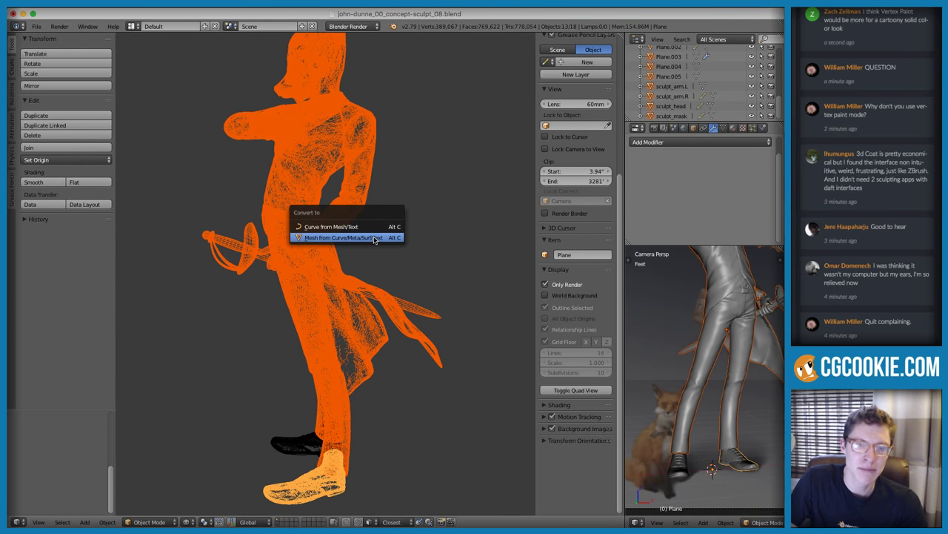
left_click(374, 238)
scroll(245, 219, "up", 5)
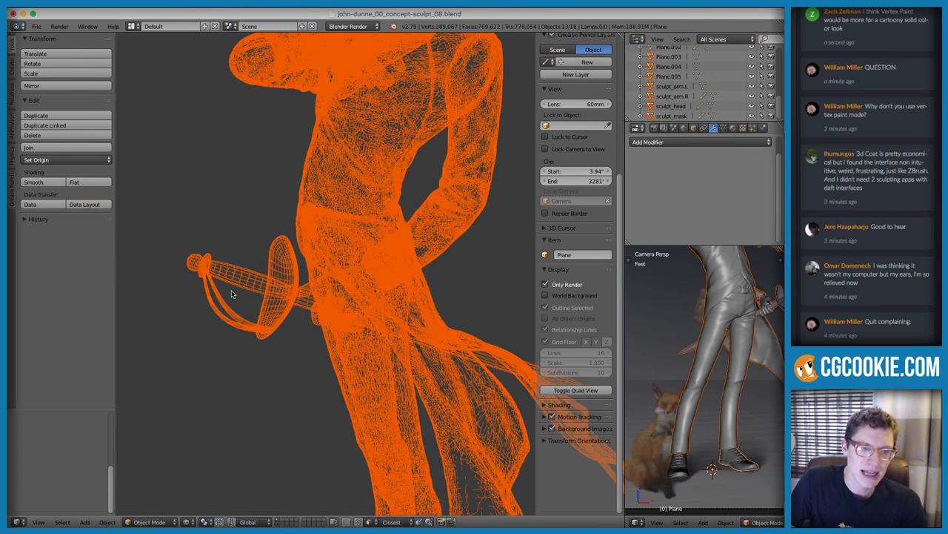
Make the sword the active object and join all selected pieces into Cube.001.
right_click(237, 270)
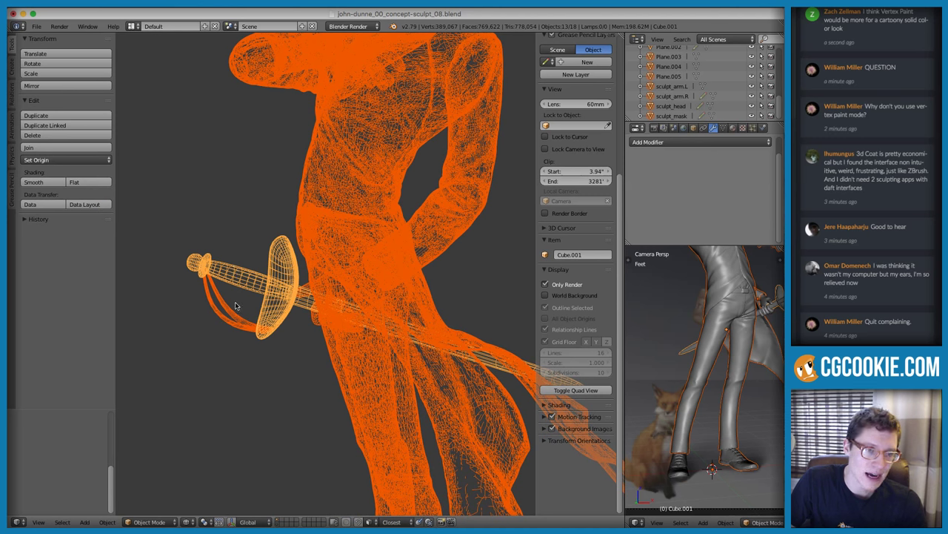
scroll(388, 309, "down", 5)
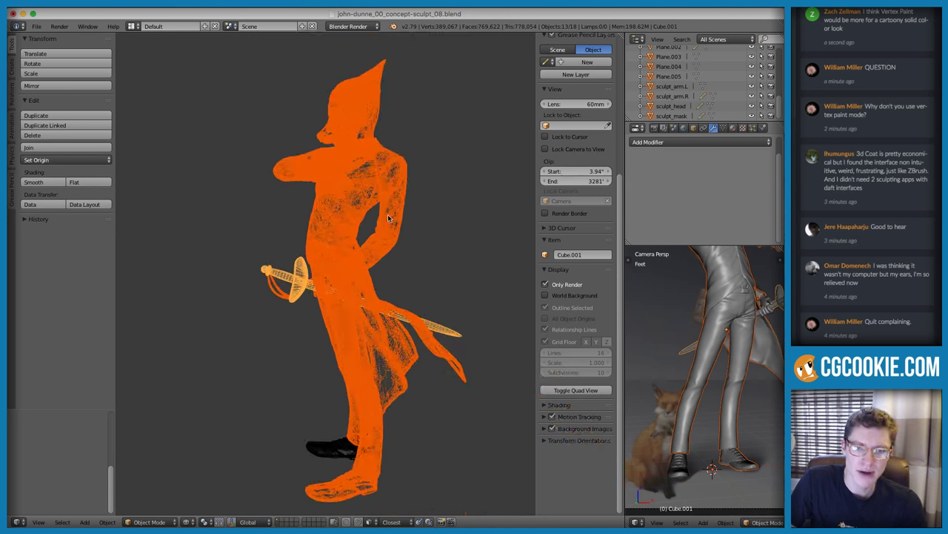
middle_click_drag(387, 218, 457, 215)
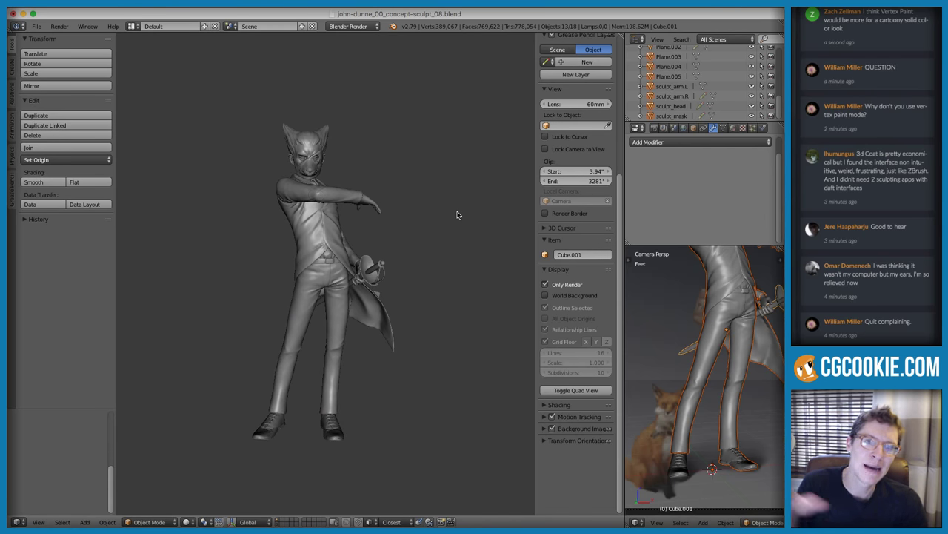
mouse_move(457, 215)
middle_mouse_down()
mouse_move(458, 229)
mouse_move(356, 231)
middle_mouse_up()
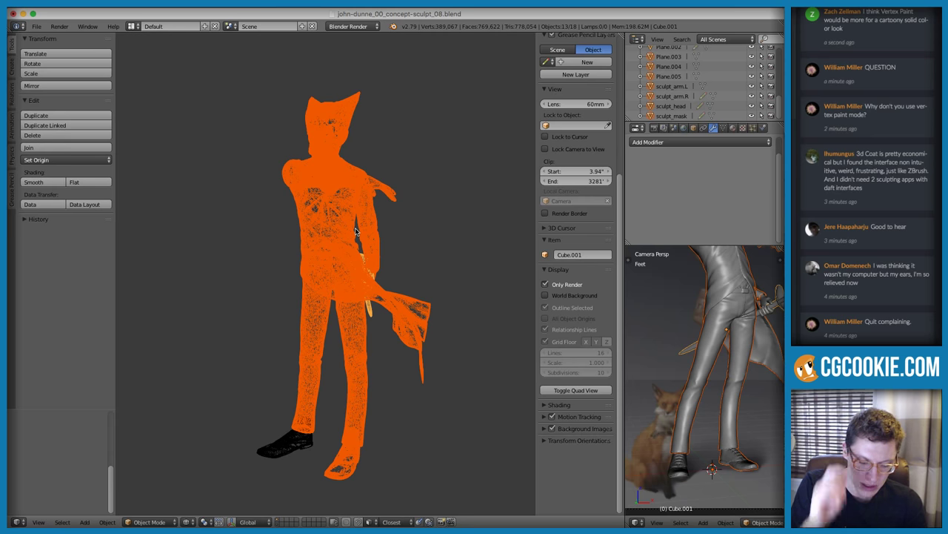
key("ctrl+j")
Switch to solid shading, zoom in on the black hand, and undo then redo the join.
key("z")
middle_click_drag(438, 259, 393, 249)
scroll(372, 266, "up", 2)
scroll(372, 265, "up", 5)
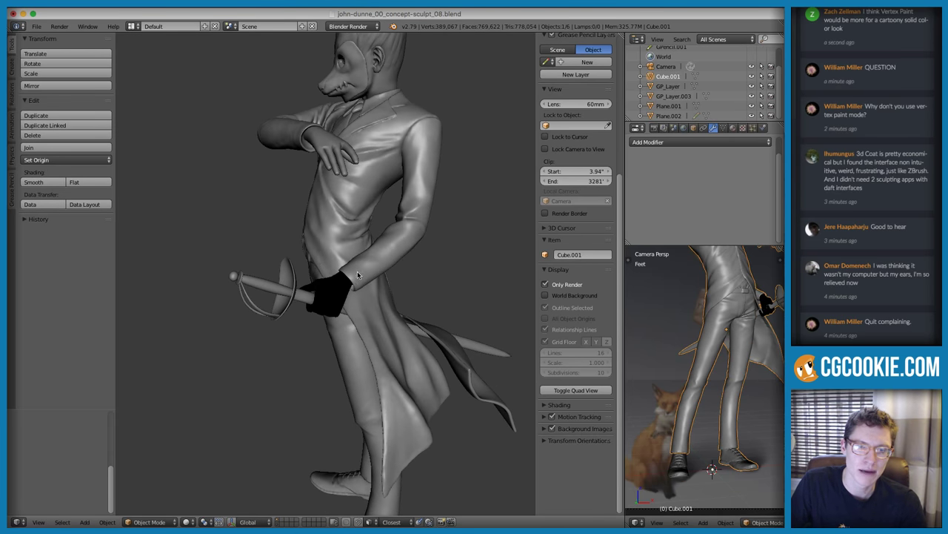
scroll(297, 277, "up", 1)
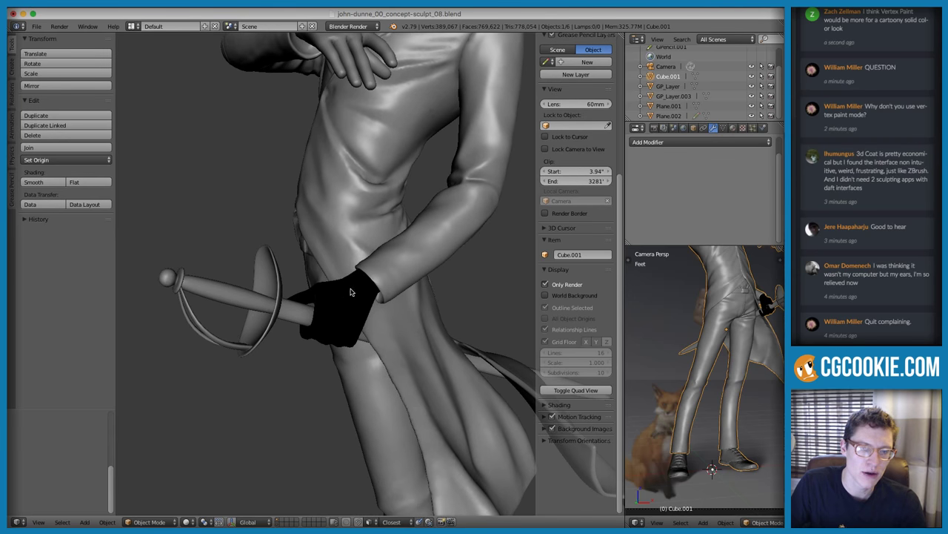
key("ctrl+z")
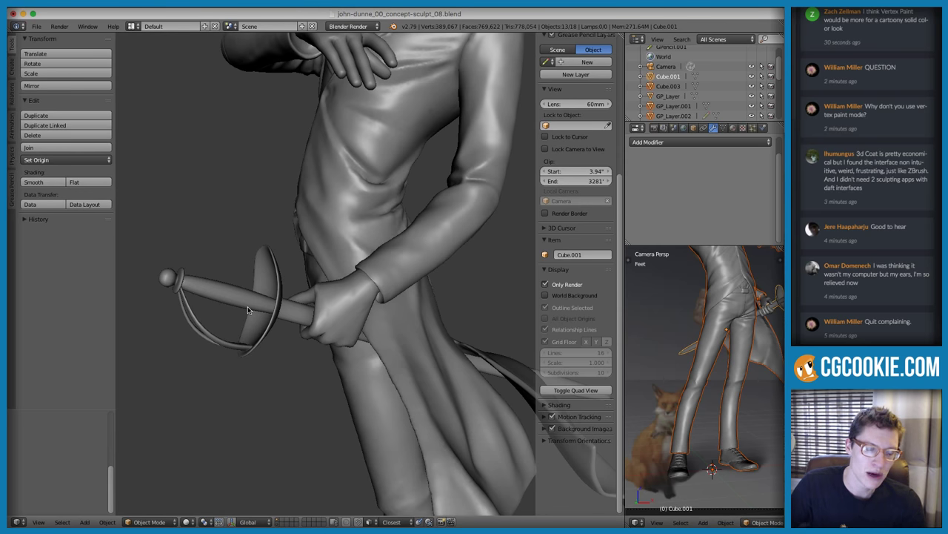
key("1")
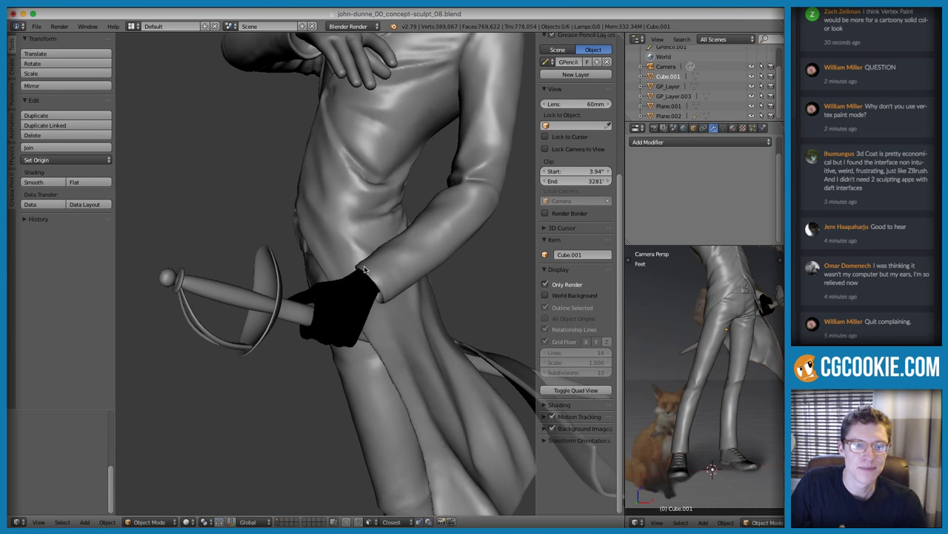
scroll(276, 294, "up", 4)
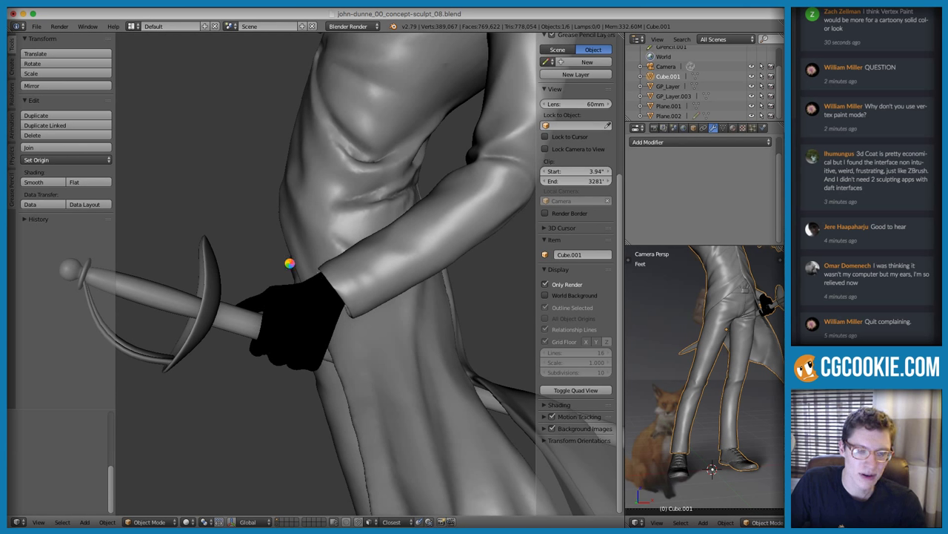
In Edit Mode, select the hand mesh, flip its normals, and return to Object Mode.
key("Tab")
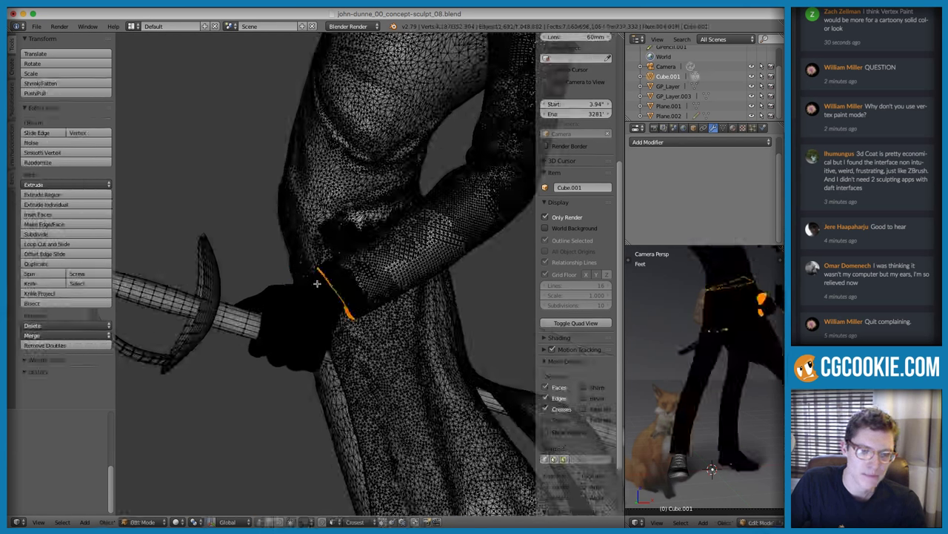
middle_click_drag(297, 268, 250, 293)
key("a")
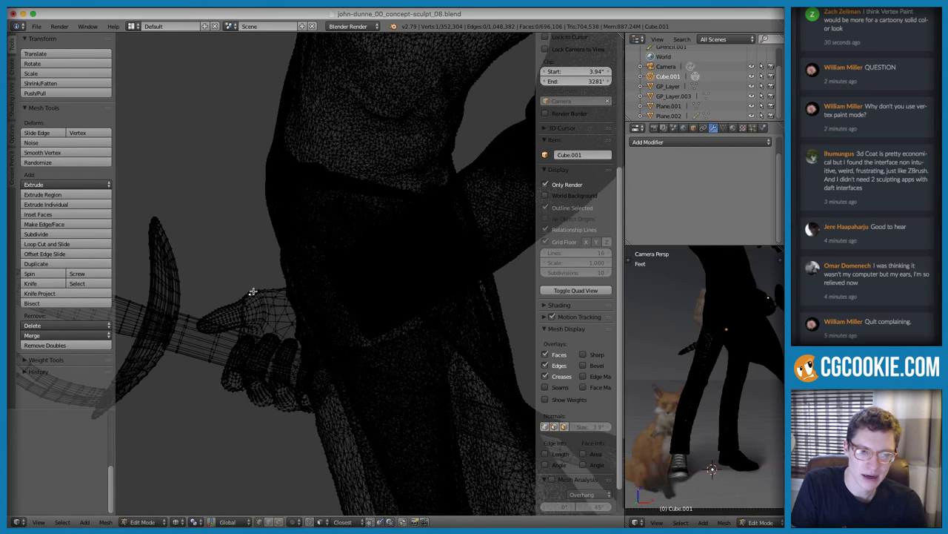
key("l")
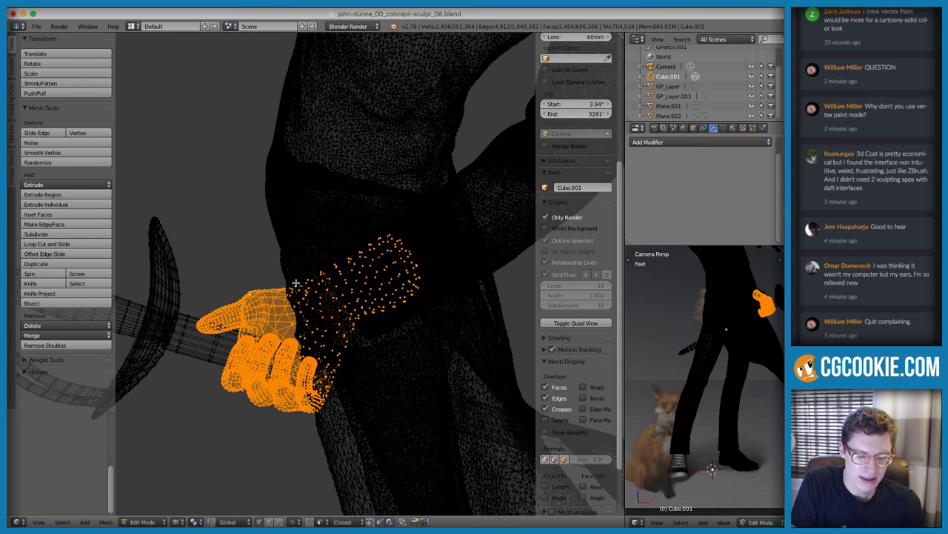
left_click(11, 101)
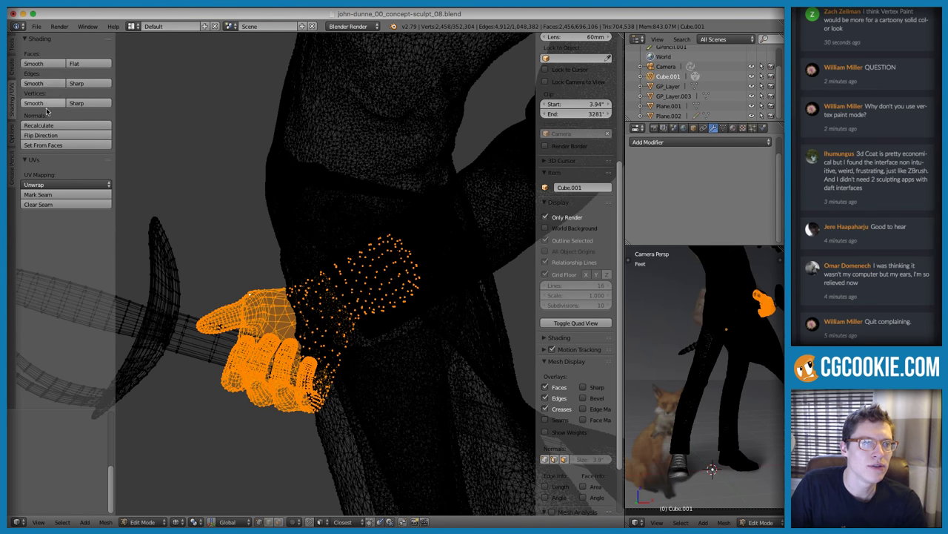
left_click(41, 136)
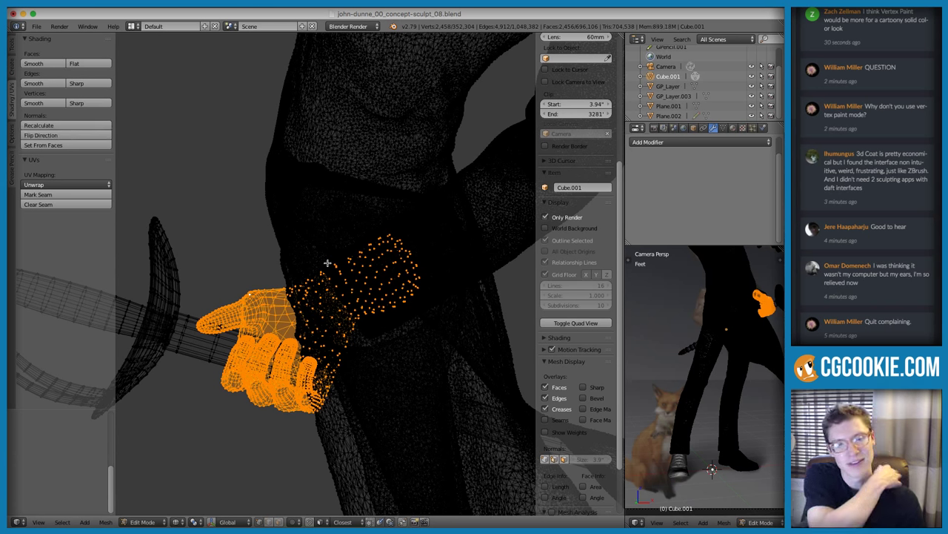
key("Tab")
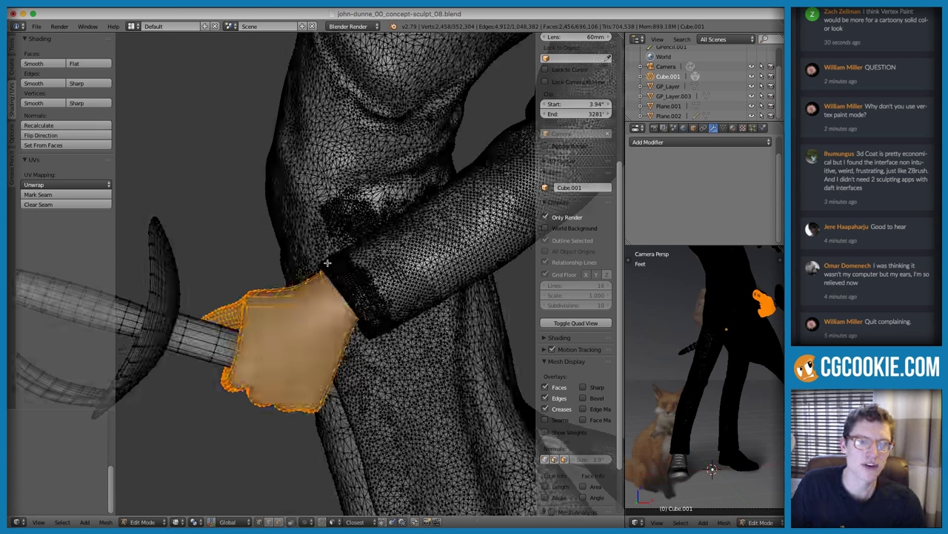
scroll(326, 274, "down", 6)
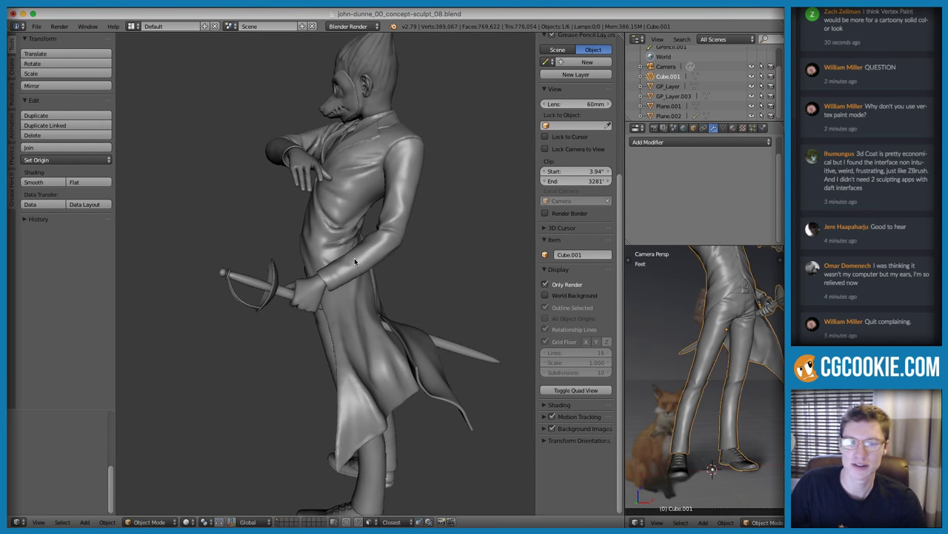
Add a Decimate modifier to Cube.001.
middle_click_drag(354, 258, 396, 232, "shift")
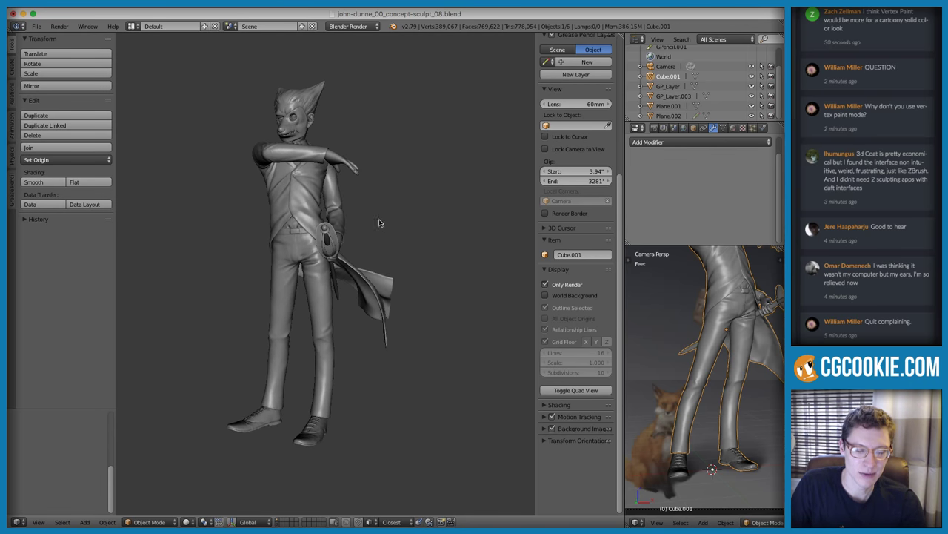
left_click(691, 143)
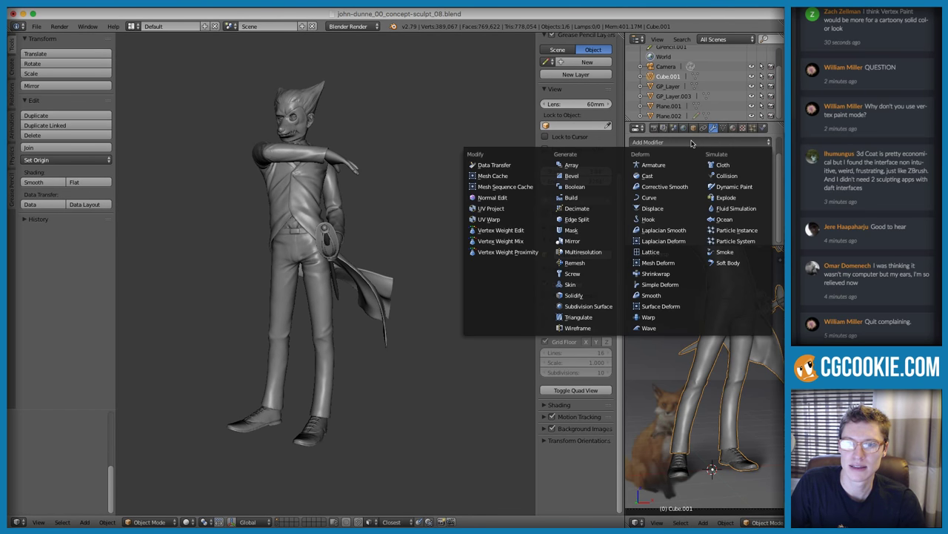
left_click(561, 284)
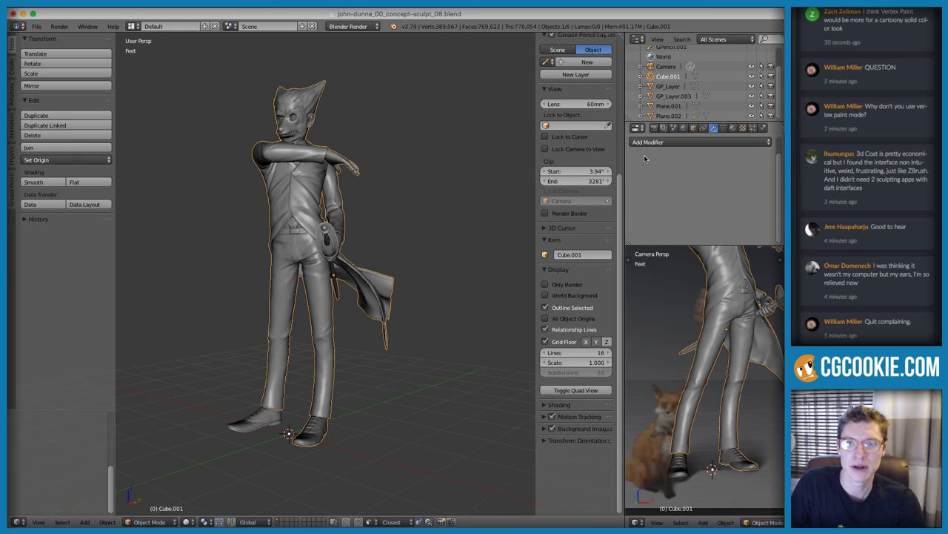
left_click(670, 142)
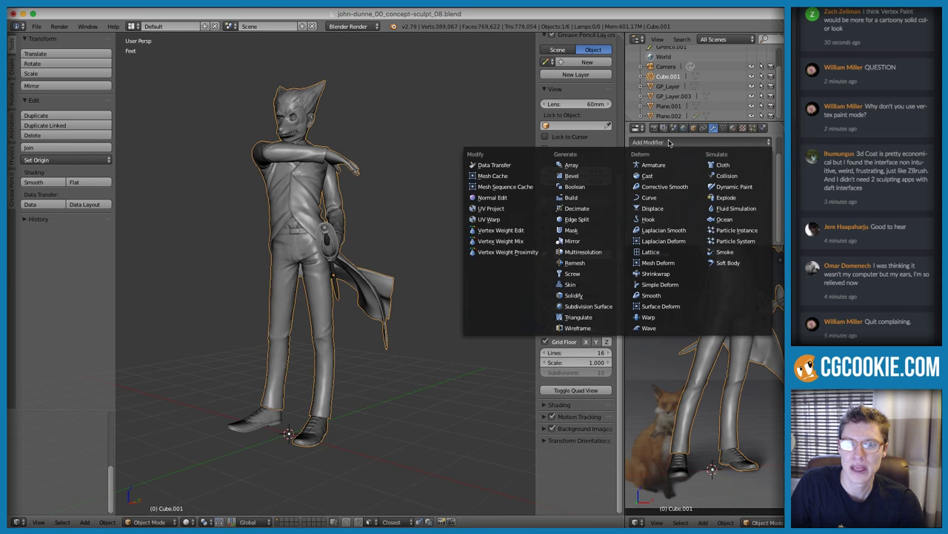
left_click(581, 210)
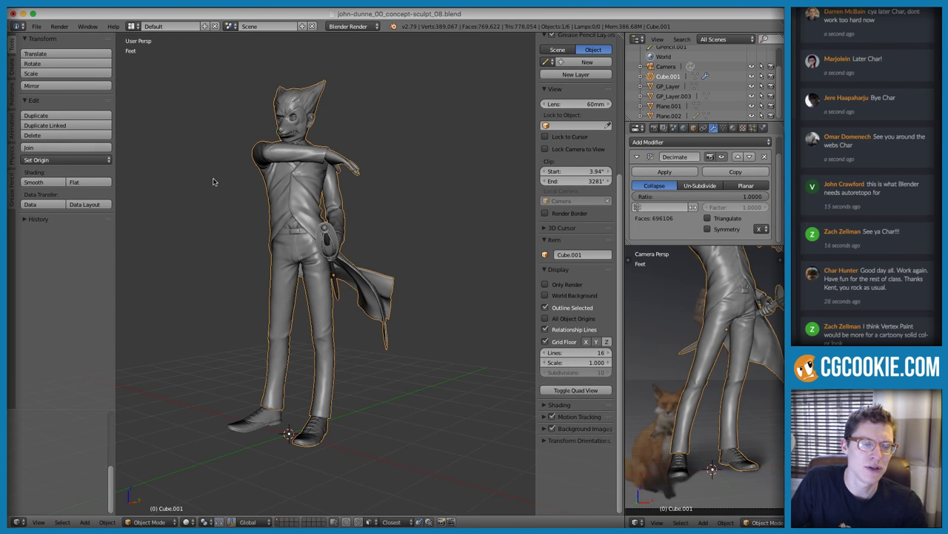
middle_click_drag(438, 244, 406, 181)
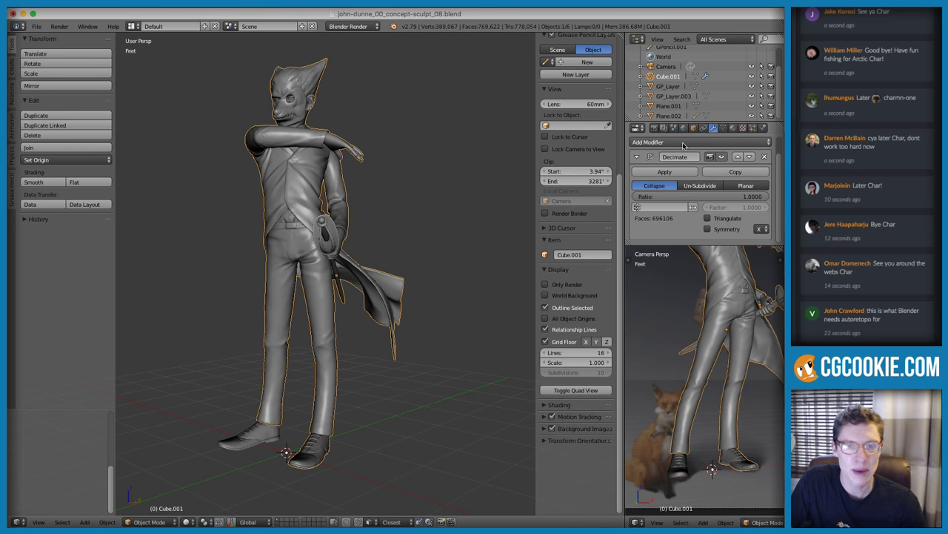
Set the Decimate ratio to 0.2.
left_click(690, 196)
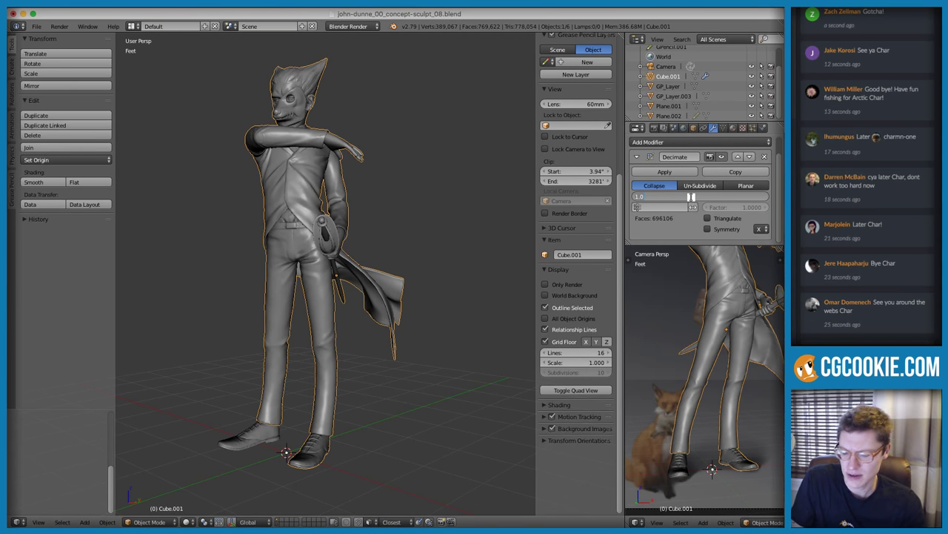
key("BackSpace")
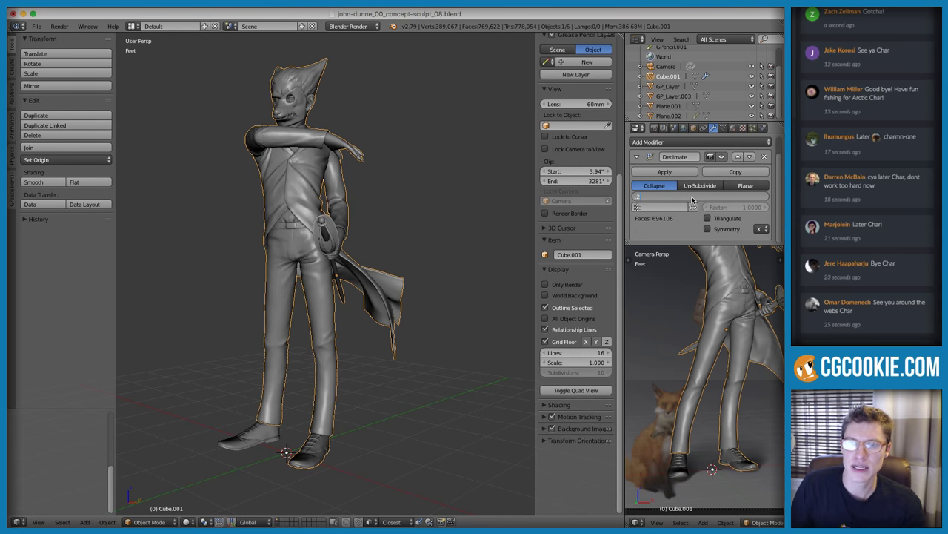
key("Return")
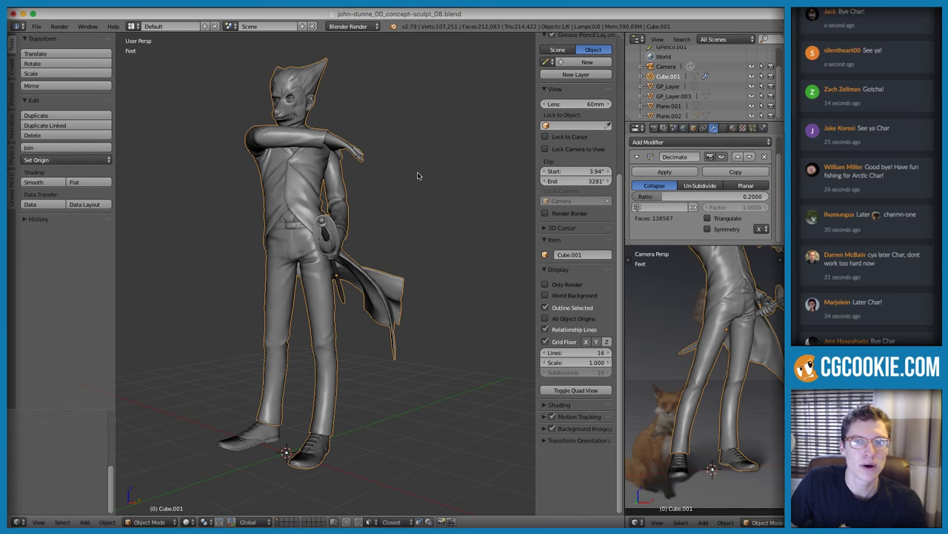
Orbit and zoom around the decimated fox character from front, side and back.
scroll(420, 176, "up", 2)
scroll(438, 204, "up", 2)
middle_click_drag(386, 254, 411, 255)
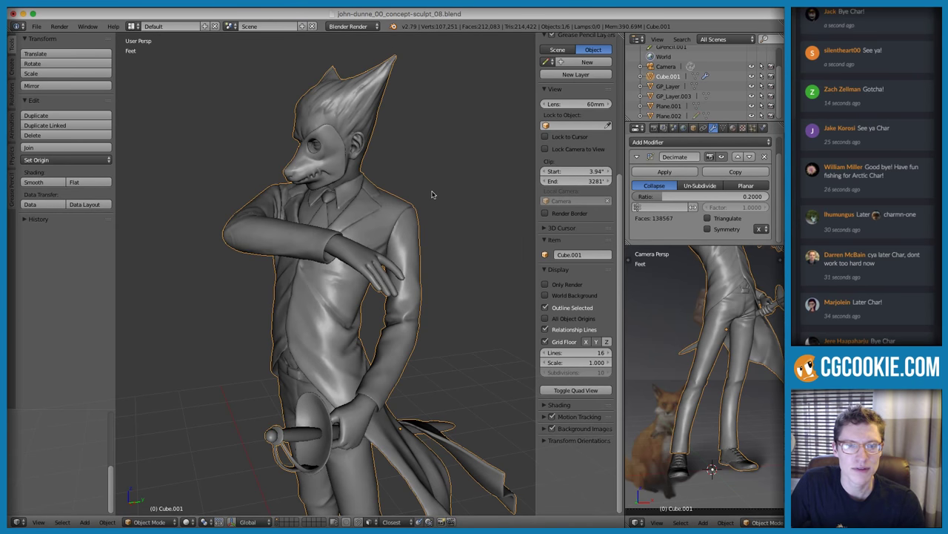
middle_click_drag(434, 196, 511, 237)
scroll(412, 229, "up", 5)
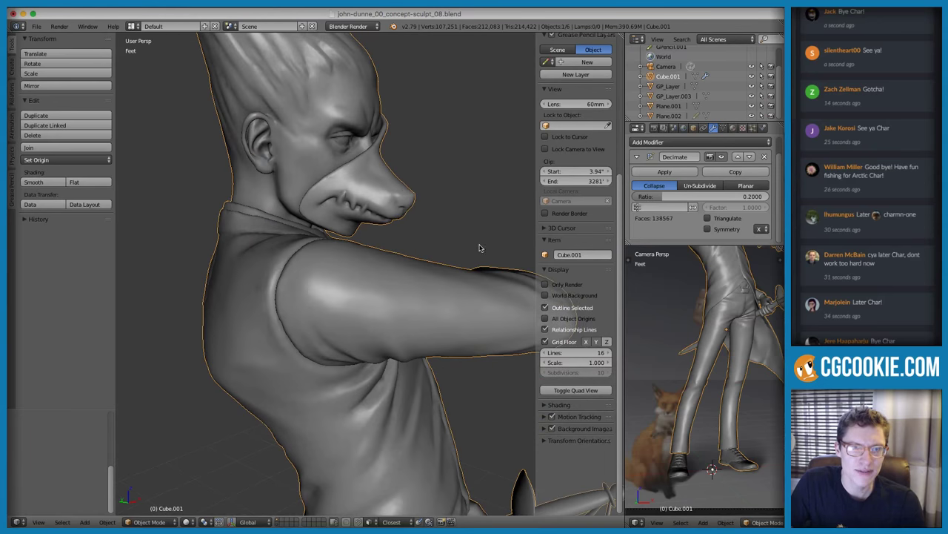
middle_click_drag(441, 248, 441, 163)
scroll(454, 255, "down", 5)
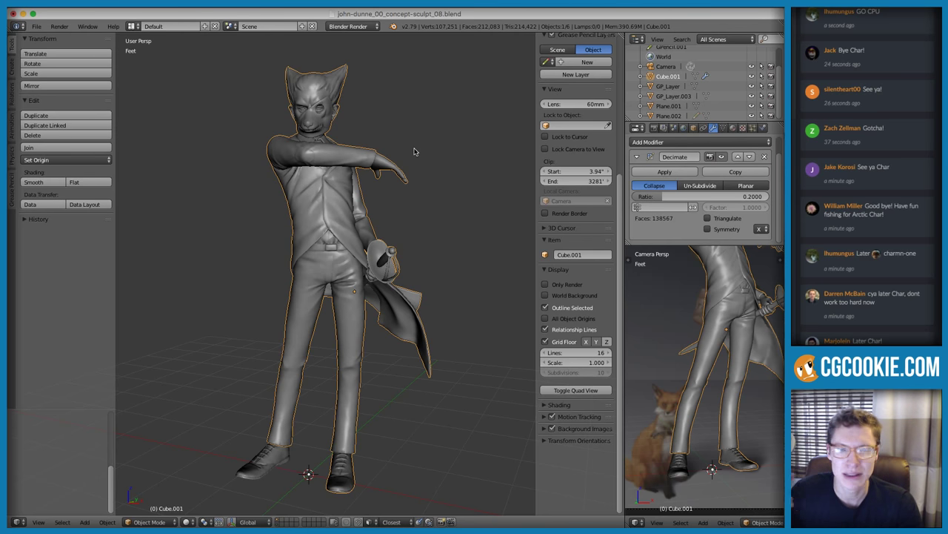
middle_click_drag(438, 193, 444, 192)
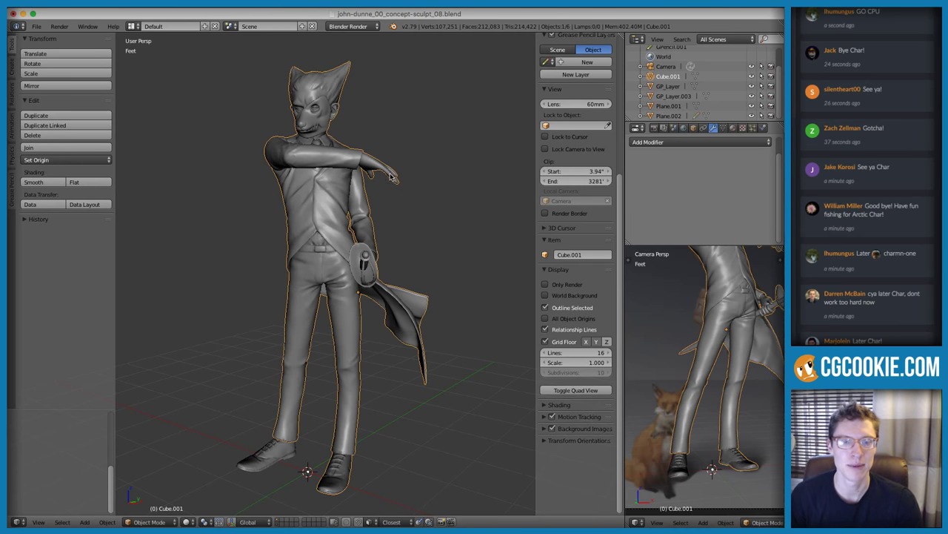
middle_click_drag(441, 176, 482, 135)
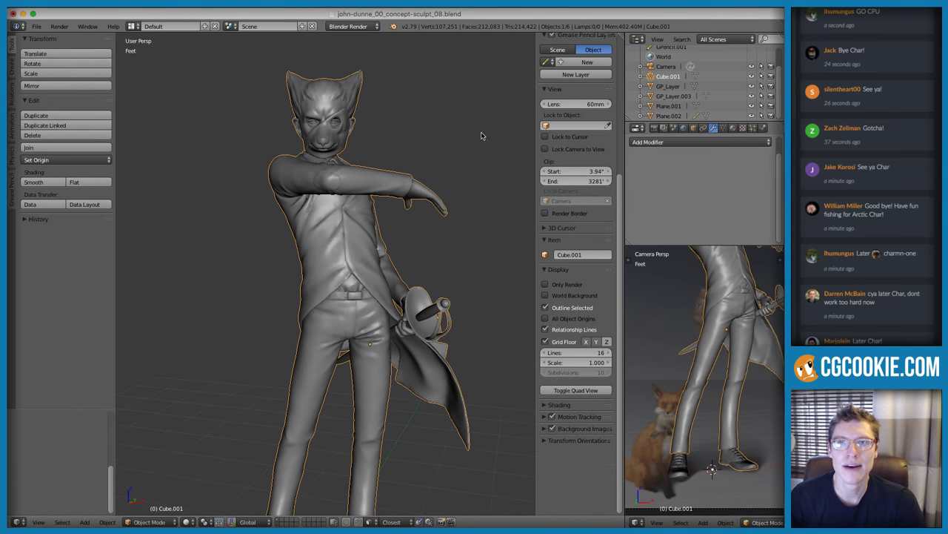
scroll(449, 152, "down", 3)
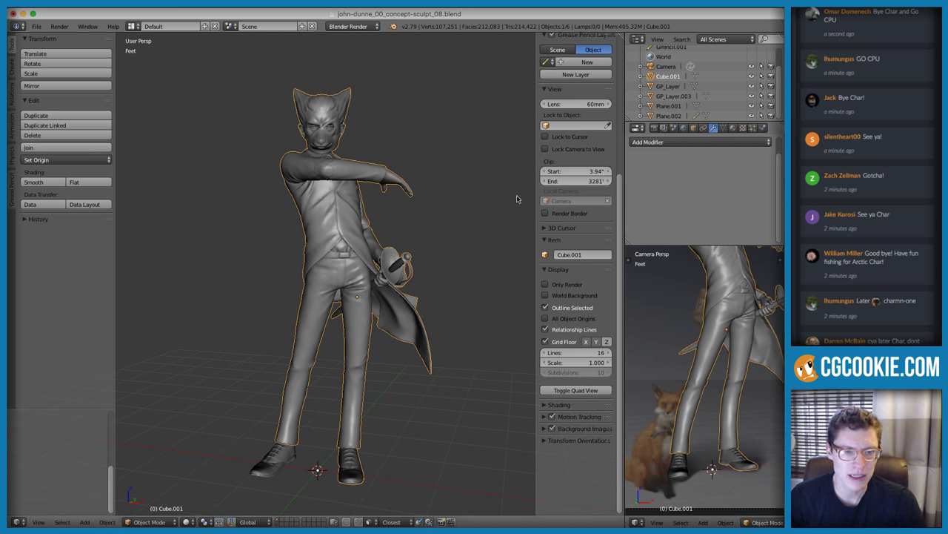
Delete the left shoe, then undo to restore it.
right_click(284, 462)
key("x")
left_click(295, 405)
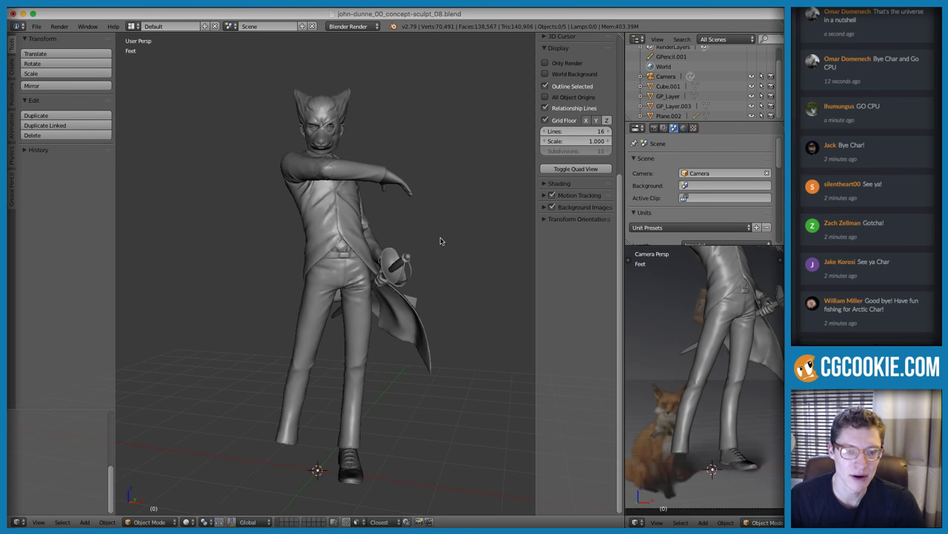
key("ctrl+z")
key("KP_Decimal")
Select the body, Cube.001, and enter Edit Mode.
scroll(307, 386, "up", 2)
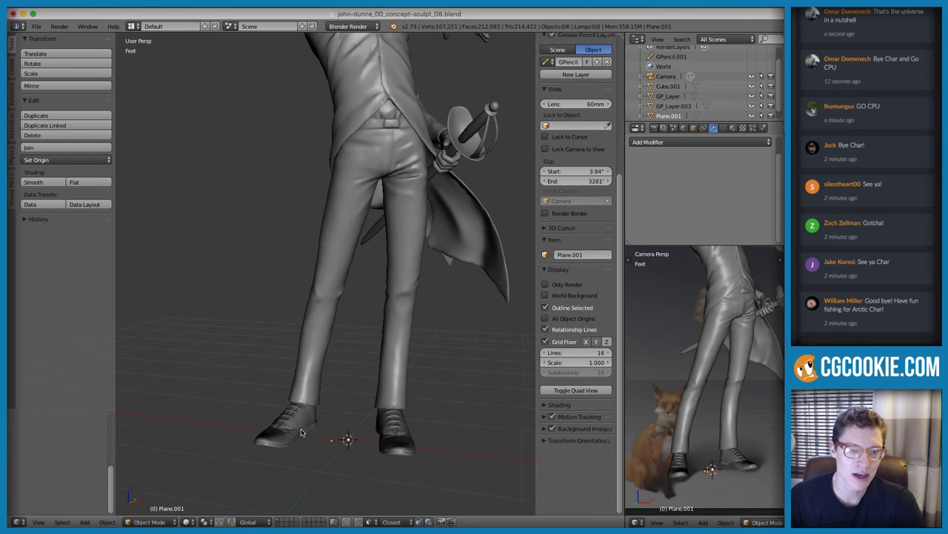
middle_click_drag(385, 226, 326, 207)
right_click(322, 200)
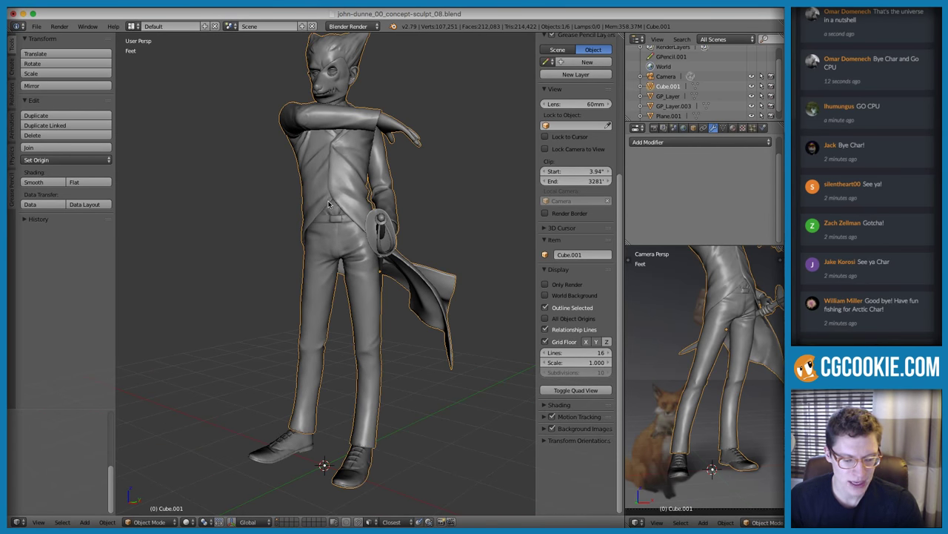
key("Tab")
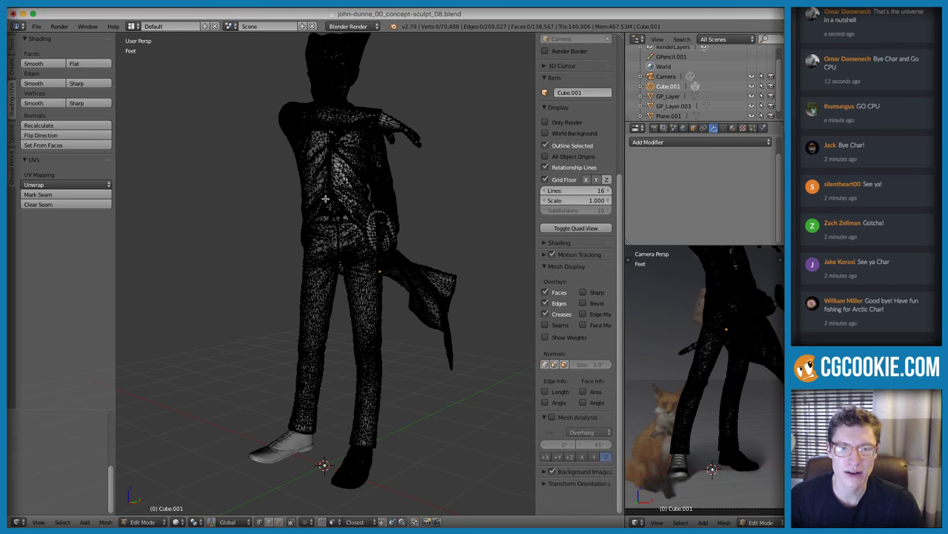
Select all of Cube.001 and Smart UV Project it with angle limit 66 and island margin 0.01.
key("a")
middle_click_drag(426, 200, 415, 202)
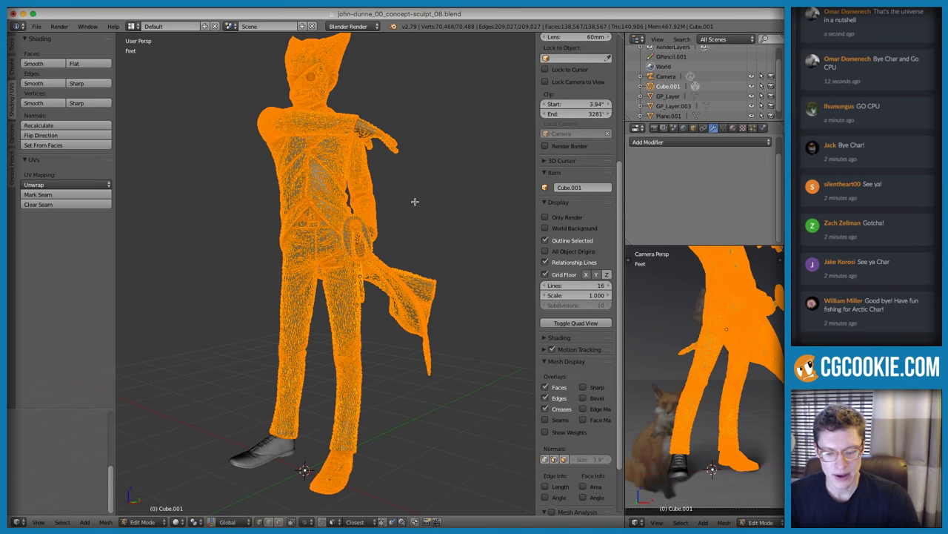
key("u")
left_click(415, 201)
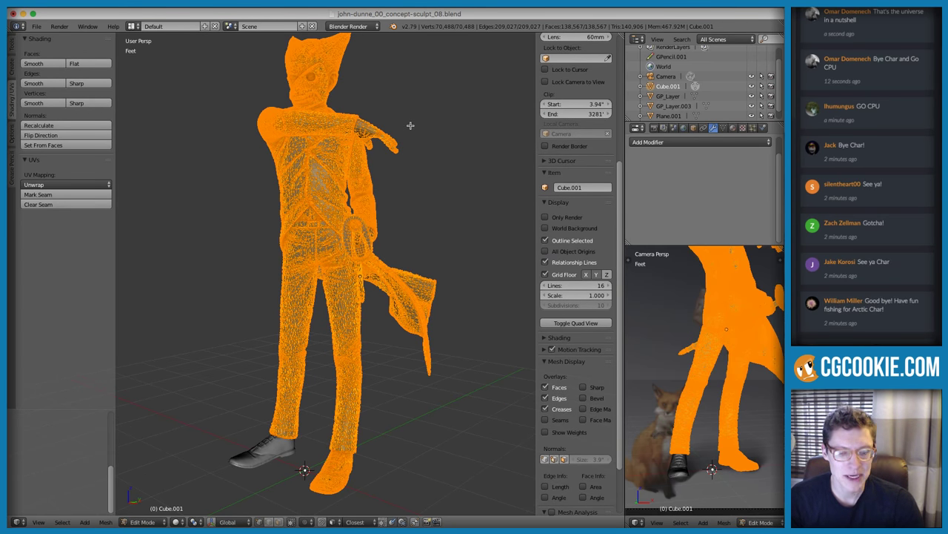
key("u")
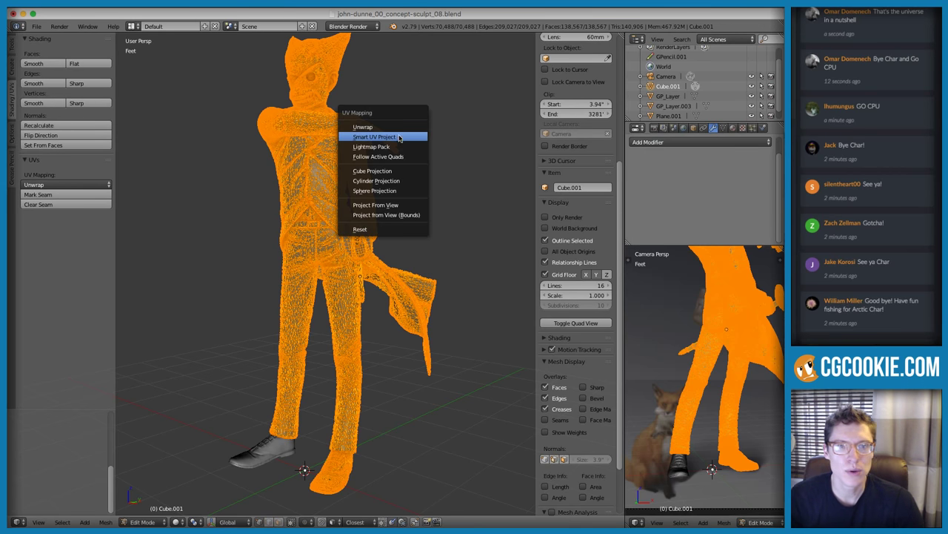
left_click(398, 137)
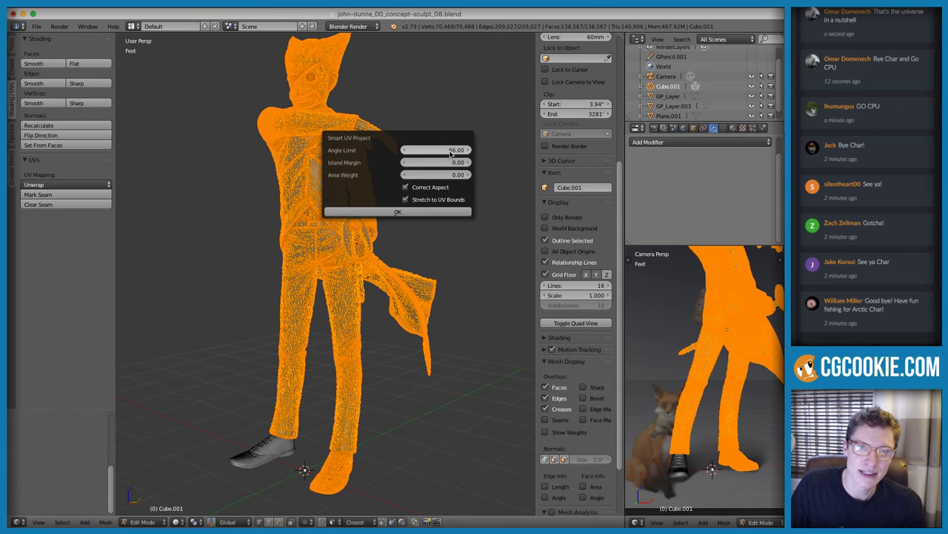
left_click(444, 164)
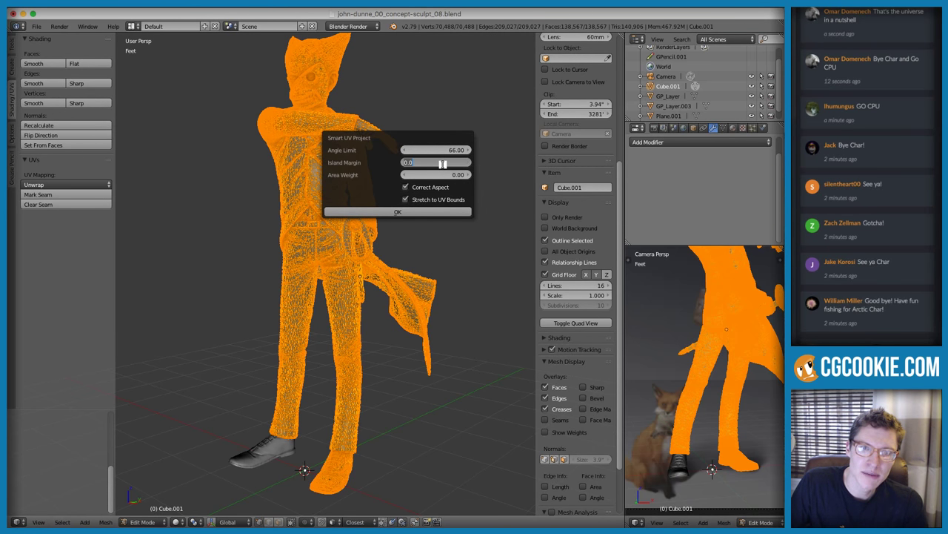
type(".01")
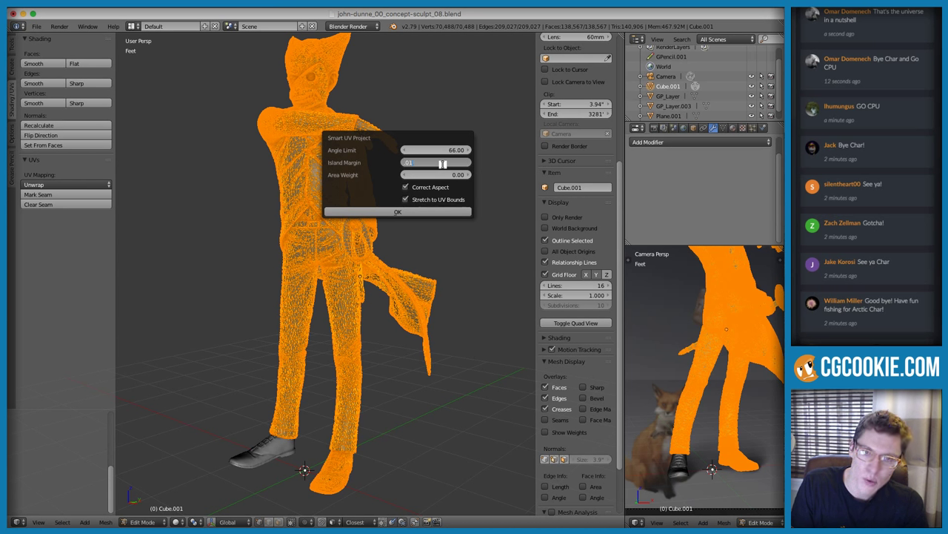
key("Return")
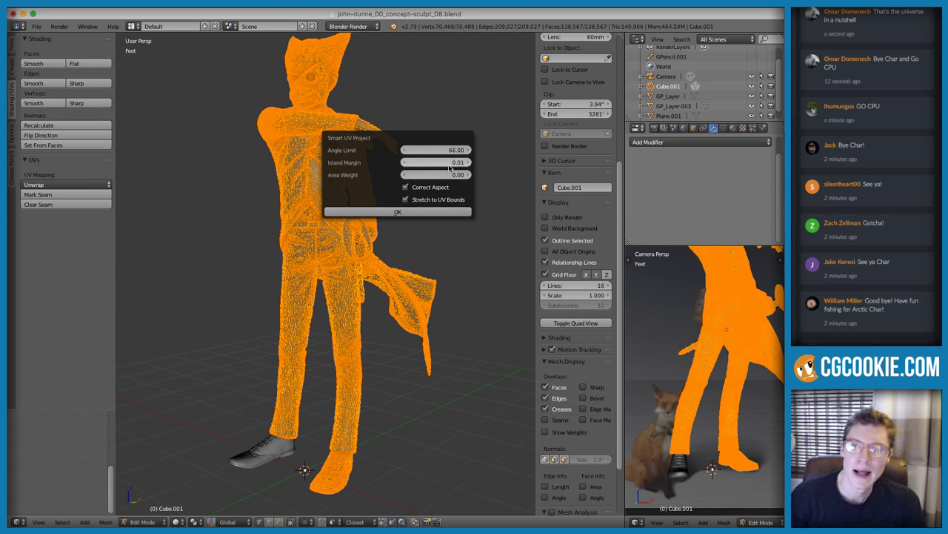
left_click(398, 212)
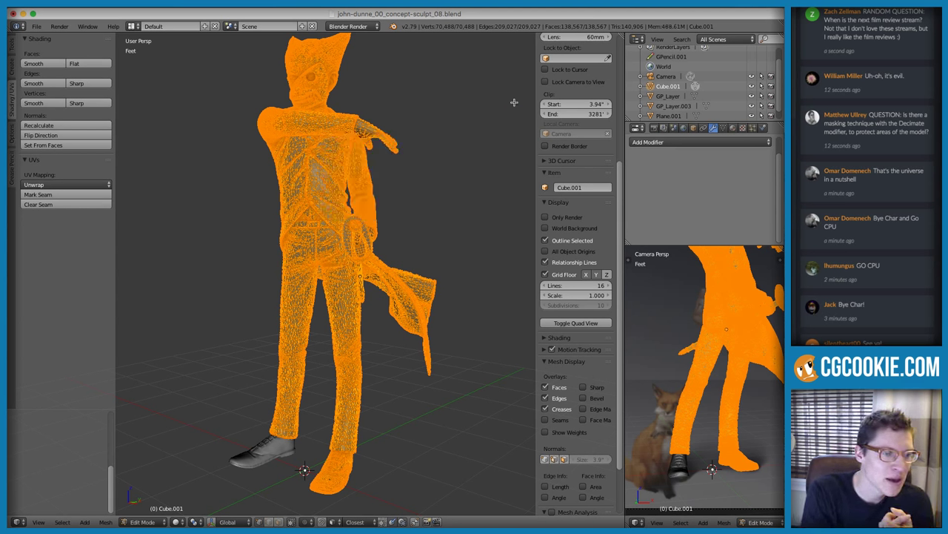
Inspect the body's new UV layout in the UV editor, then return to object mode.
scroll(384, 192, "right", 5)
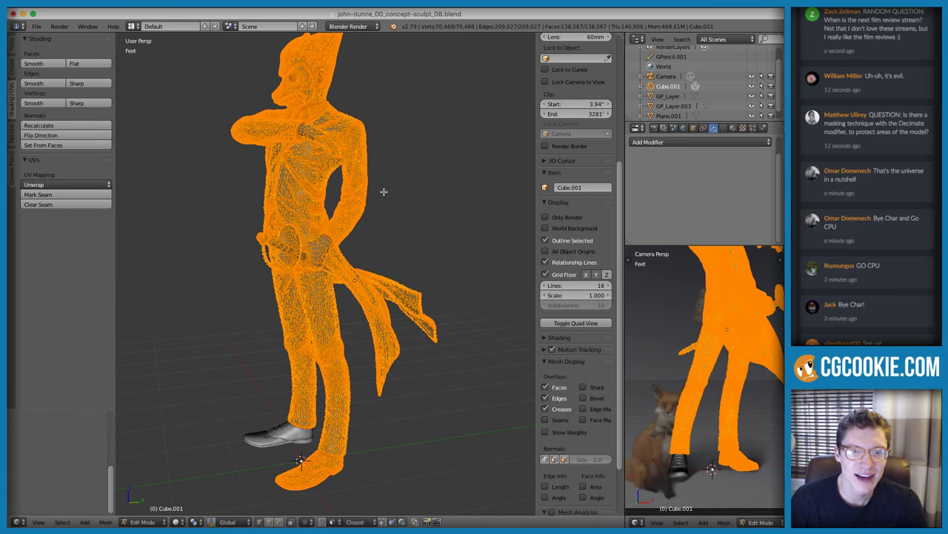
left_click(15, 521)
left_click(46, 444)
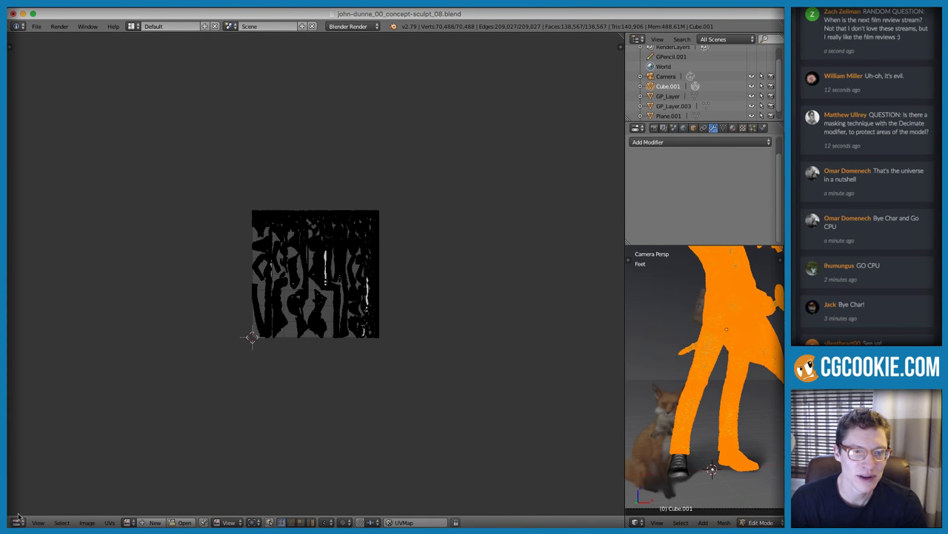
scroll(294, 263, "down", 2)
scroll(238, 397, "up", 4)
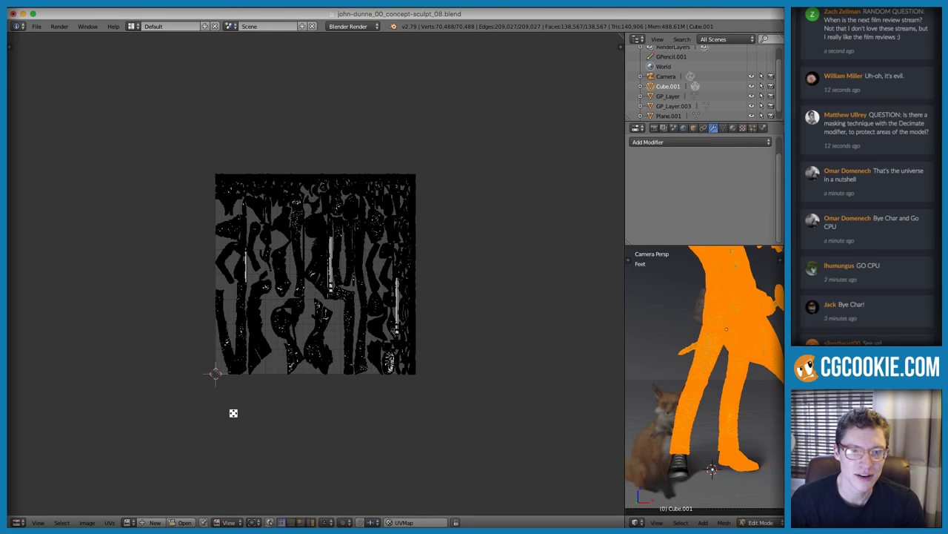
scroll(195, 460, "up", 1)
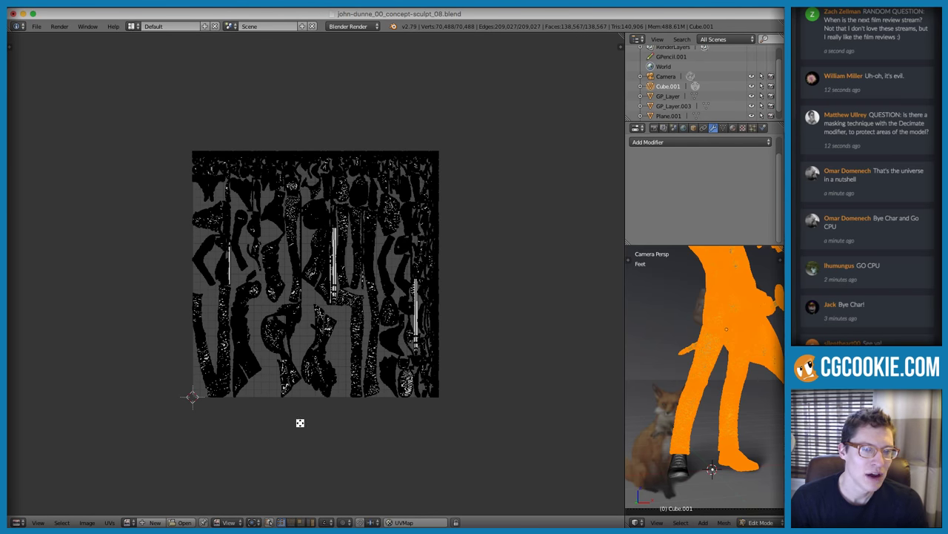
scroll(298, 422, "up", 3)
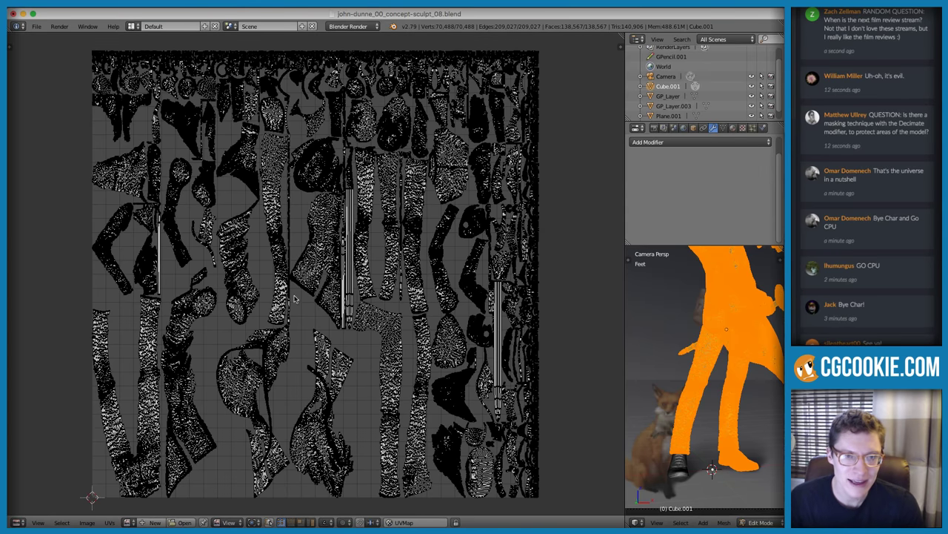
key("Tab")
left_click(18, 521)
Restore the 3D view, add a Decimate modifier to Cube.001 and show its mesh data settings.
left_click(37, 511)
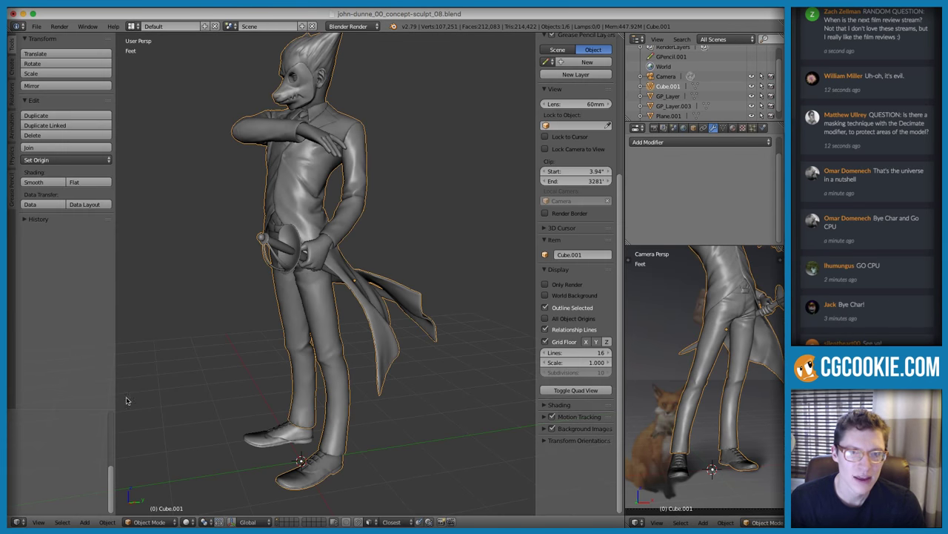
left_click(687, 143)
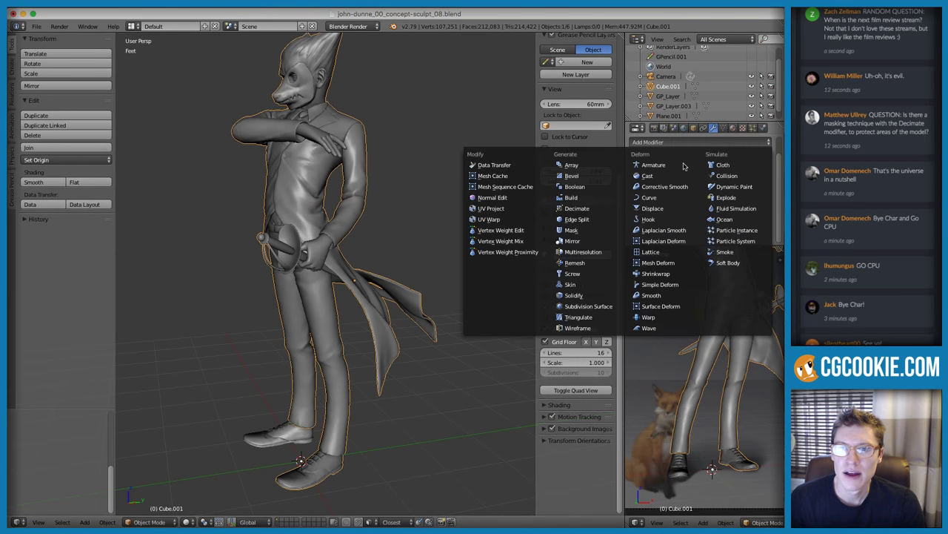
left_click(602, 211)
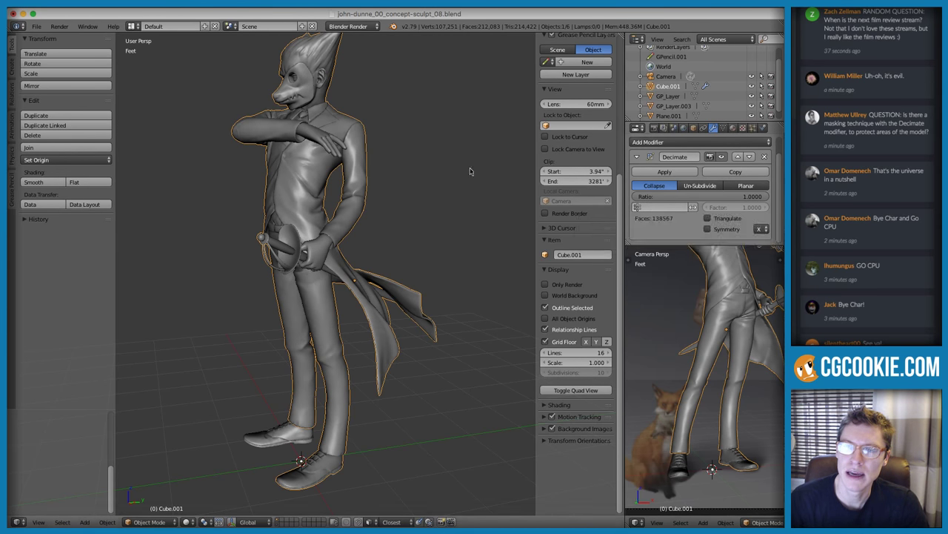
left_click(724, 128)
middle_click_drag(418, 141, 424, 230)
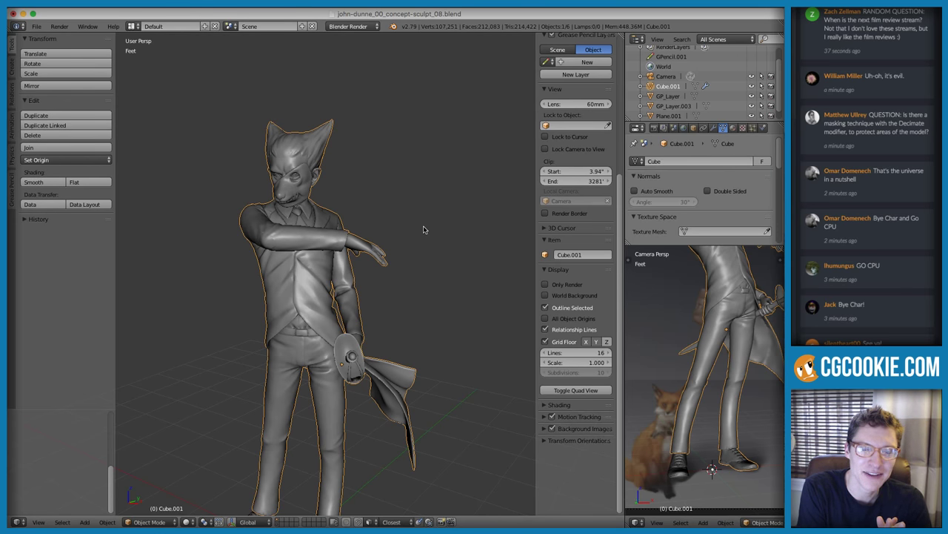
Enter edit mode on the body mesh and deselect everything.
scroll(366, 267, "up", 4)
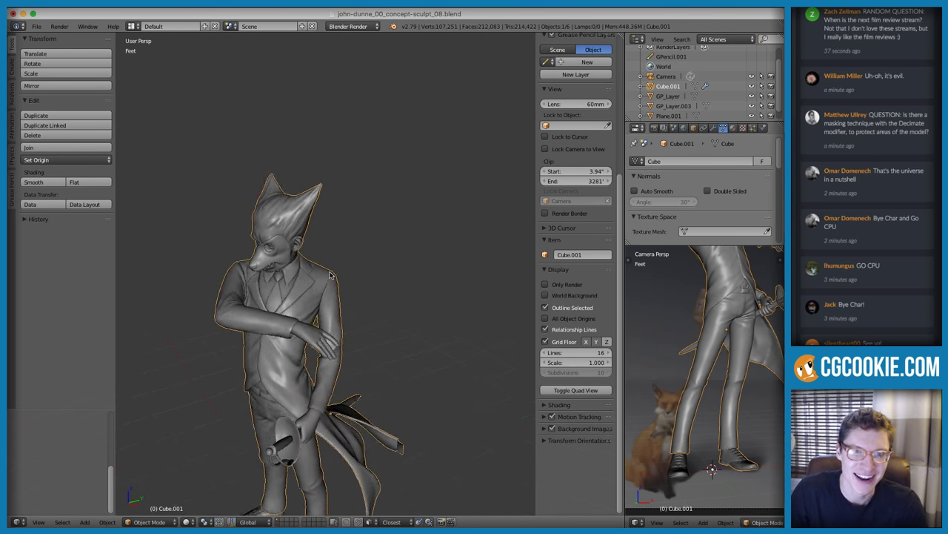
middle_click_drag(415, 215, 460, 150, "shift")
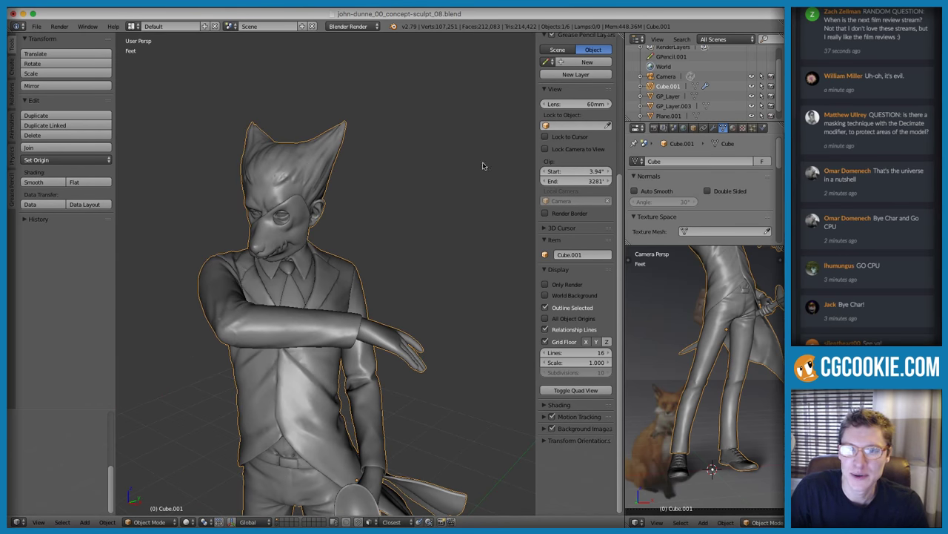
key("Tab")
middle_click_drag(335, 137, 330, 138)
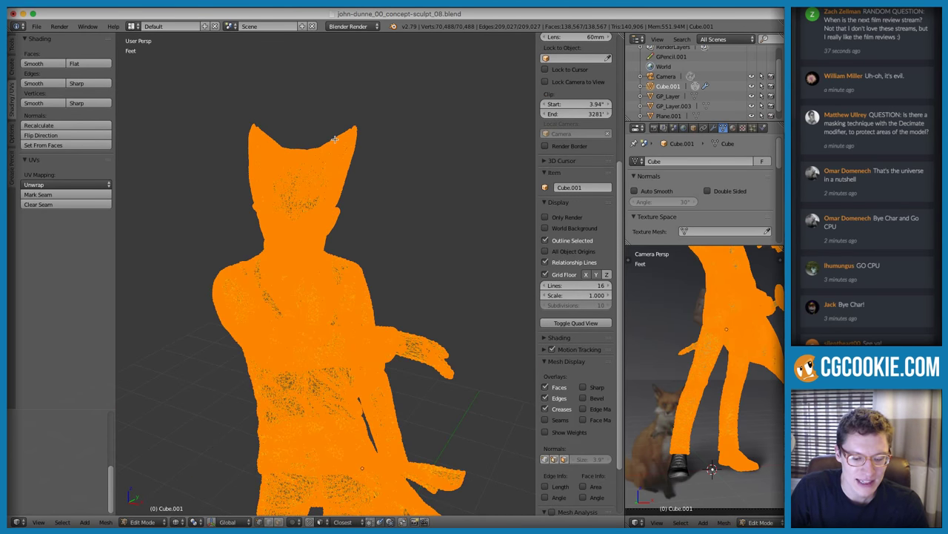
key("a")
key("b")
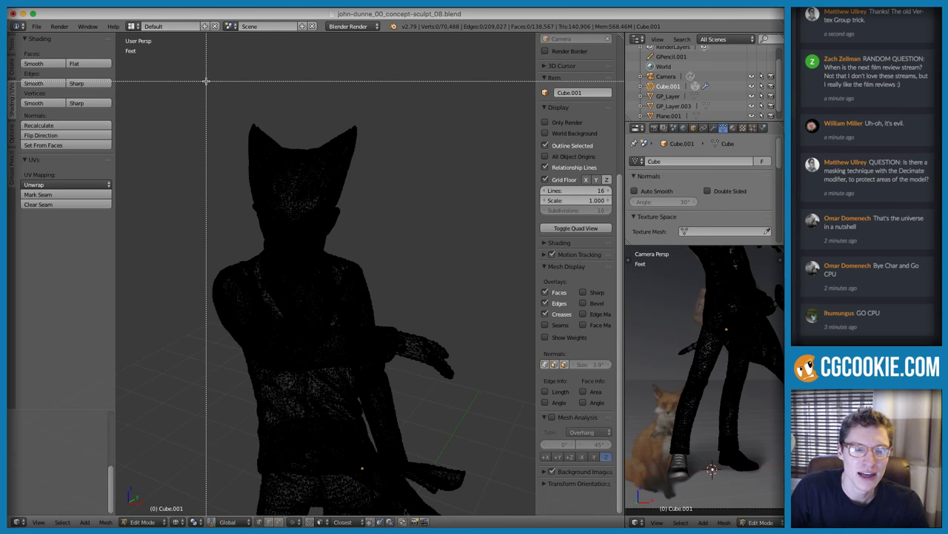
key("Escape")
Lasso-select the fox's head faces, then return to object mode and recentre the view.
middle_click_drag(267, 88, 310, 121)
scroll(296, 123, "up", 5)
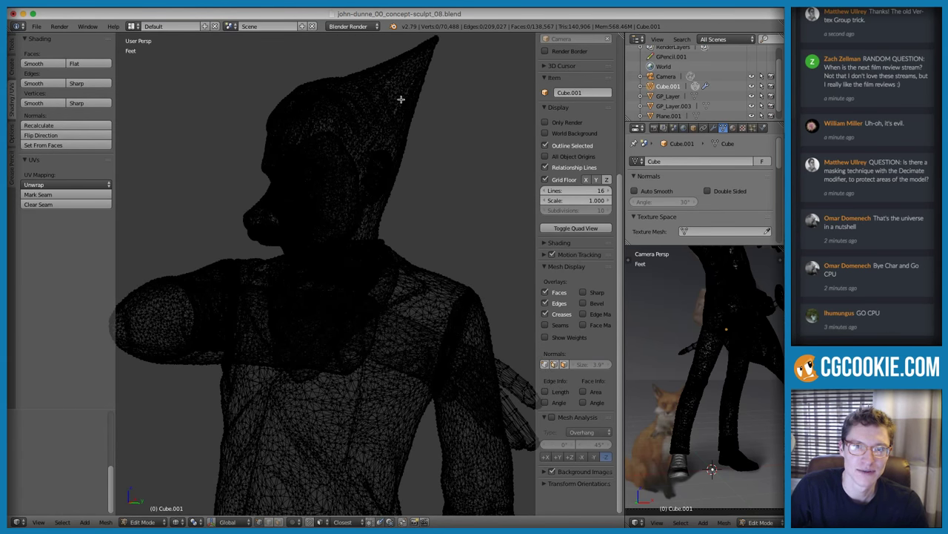
scroll(402, 100, "up", 2, "shift")
mouse_move(475, 56)
left_mouse_down("ctrl")
mouse_move(220, 96)
mouse_move(180, 222)
mouse_move(180, 259)
mouse_move(186, 271)
mouse_move(234, 279)
left_mouse_up("ctrl")
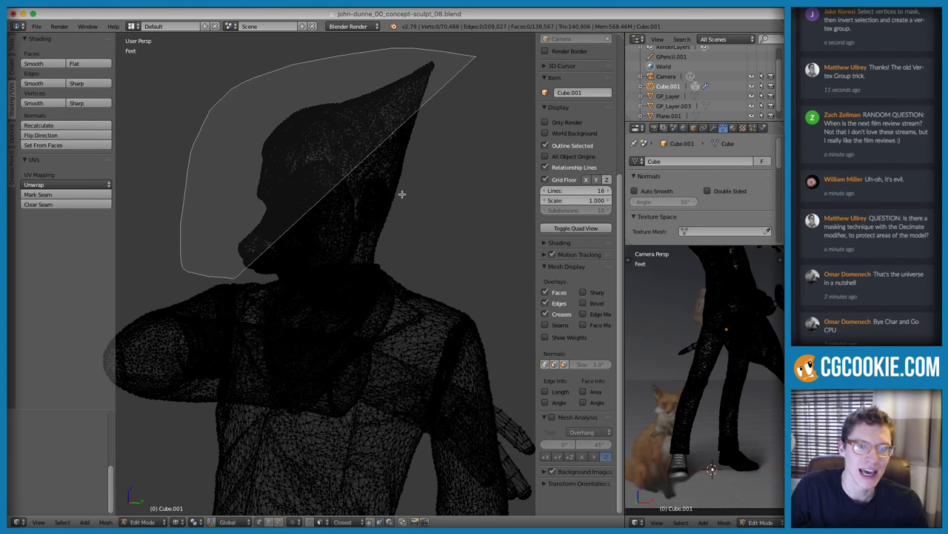
key("Tab")
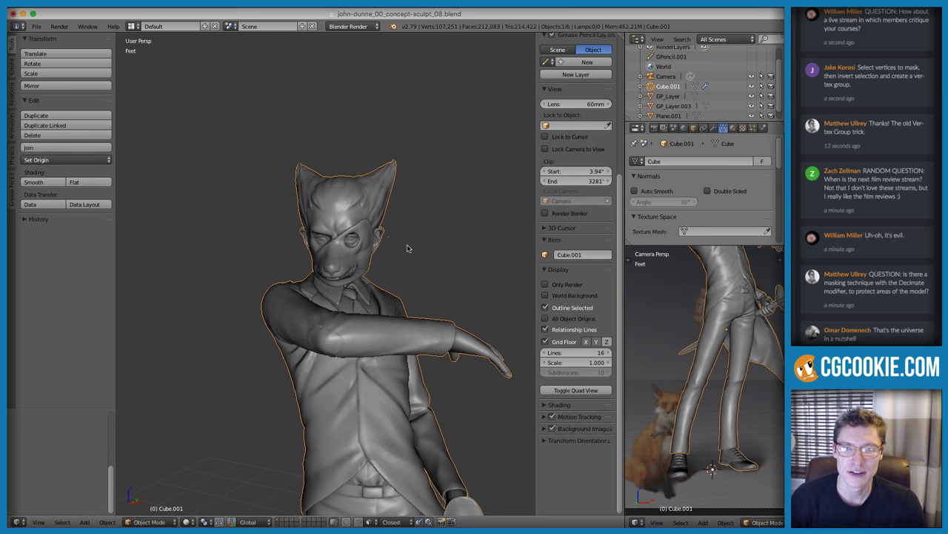
key("KP_Decimal")
Deselect the character and orbit the view to turn the fox sculpt.
key("a")
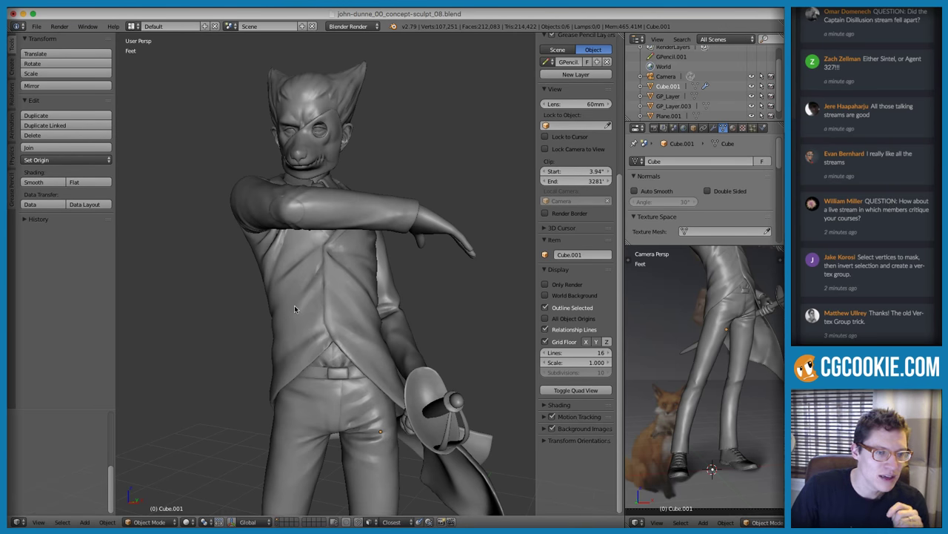
middle_click_drag(397, 210, 361, 220)
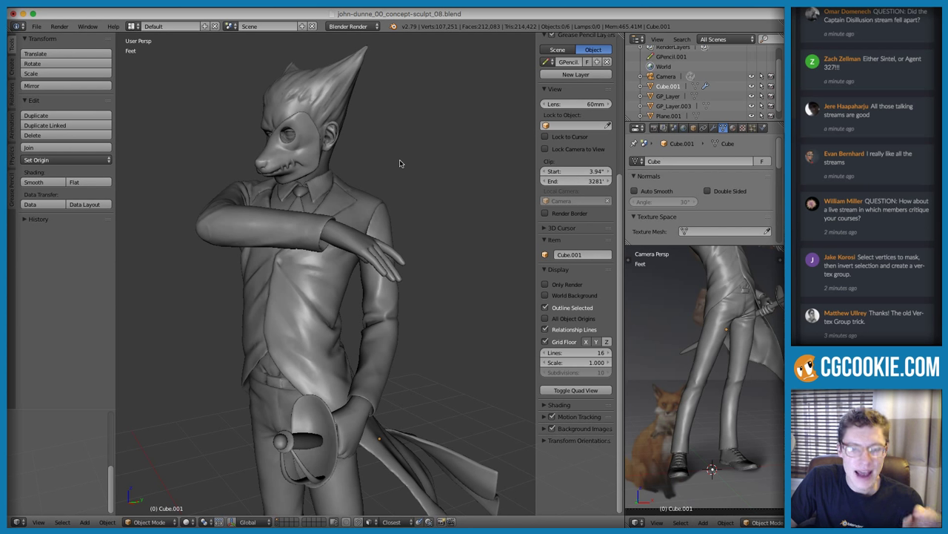
Enter edit mode on Cube.001 and orbit around its dense wireframe mesh.
key("Tab")
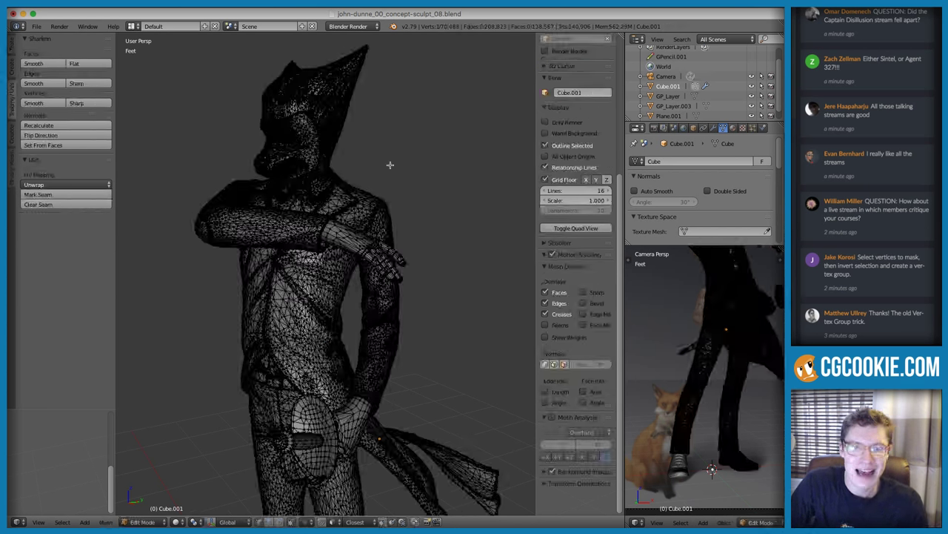
middle_click_drag(430, 206, 429, 192)
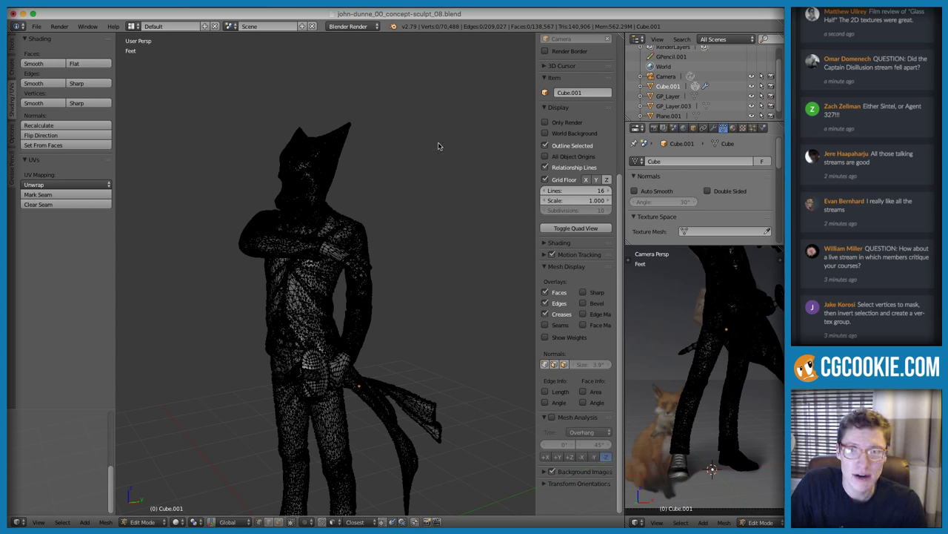
middle_click_drag(363, 136, 369, 151)
Return Cube.001 to object mode and switch it into Texture Paint mode.
key("Tab")
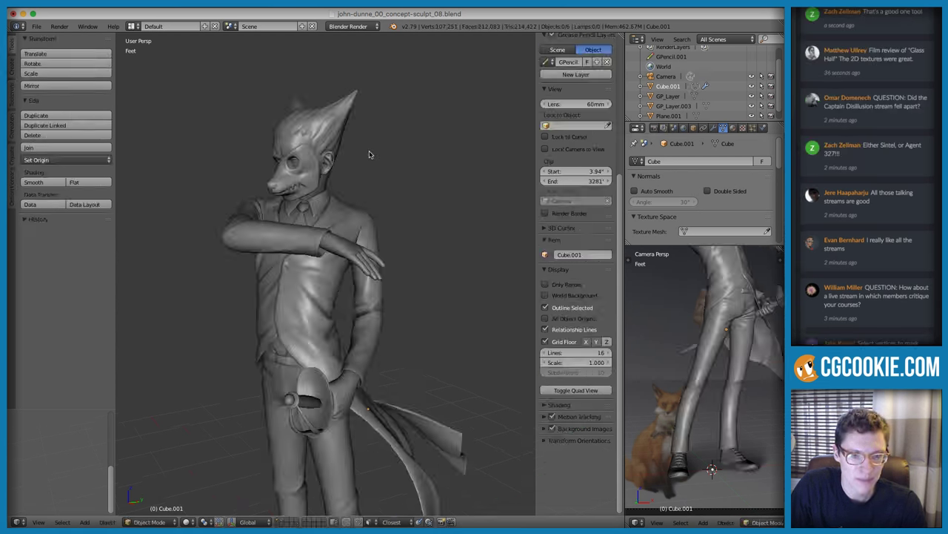
middle_click_drag(381, 231, 398, 227)
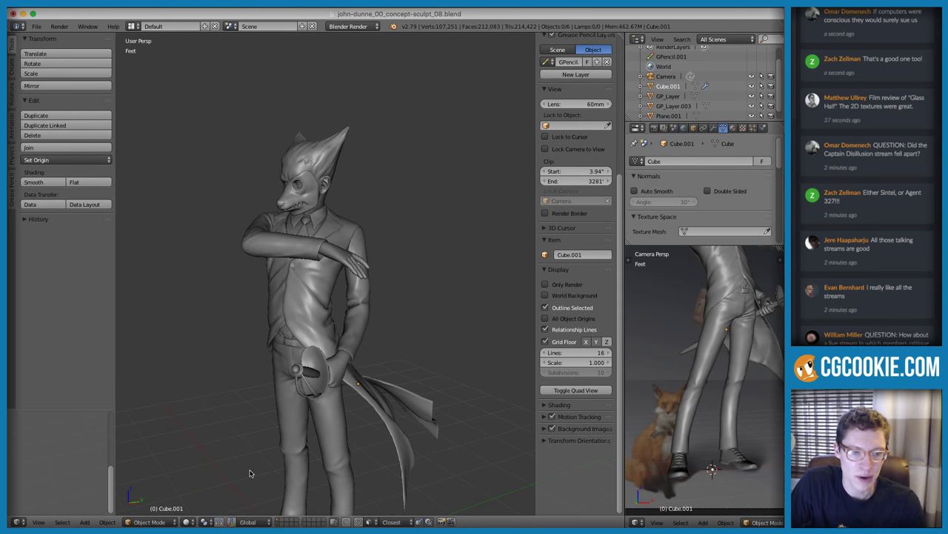
left_click(158, 521)
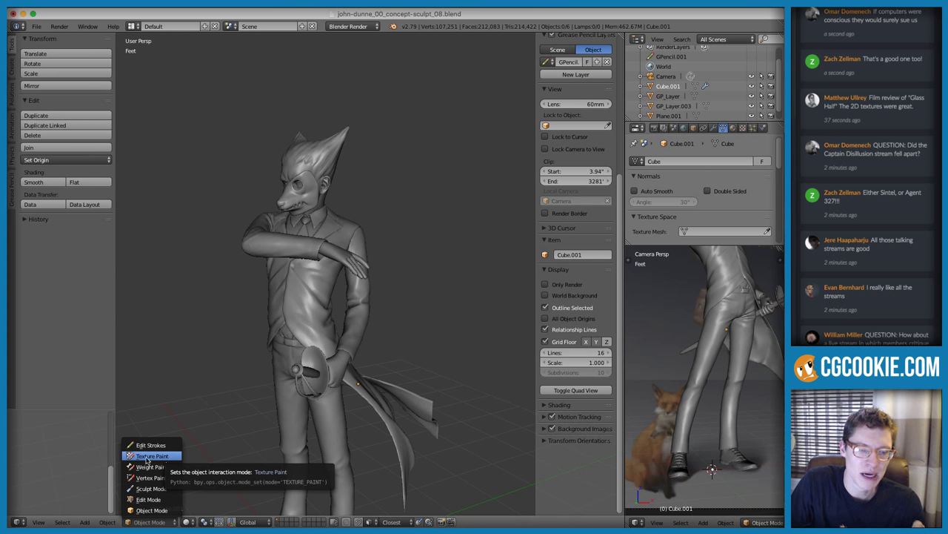
left_click(159, 456)
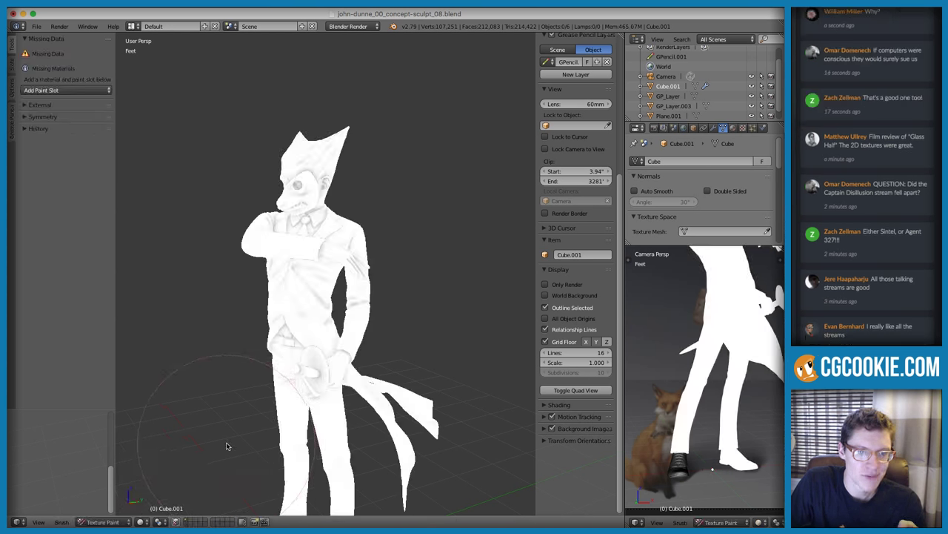
Turn off viewport ambient occlusion in the Shading options, leaving a flat white silhouette.
left_click(548, 405)
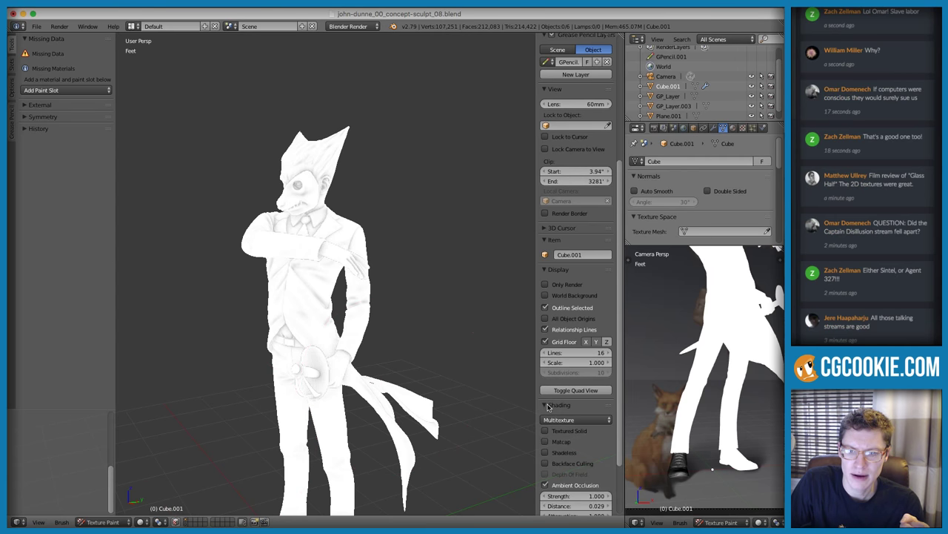
left_click(545, 486)
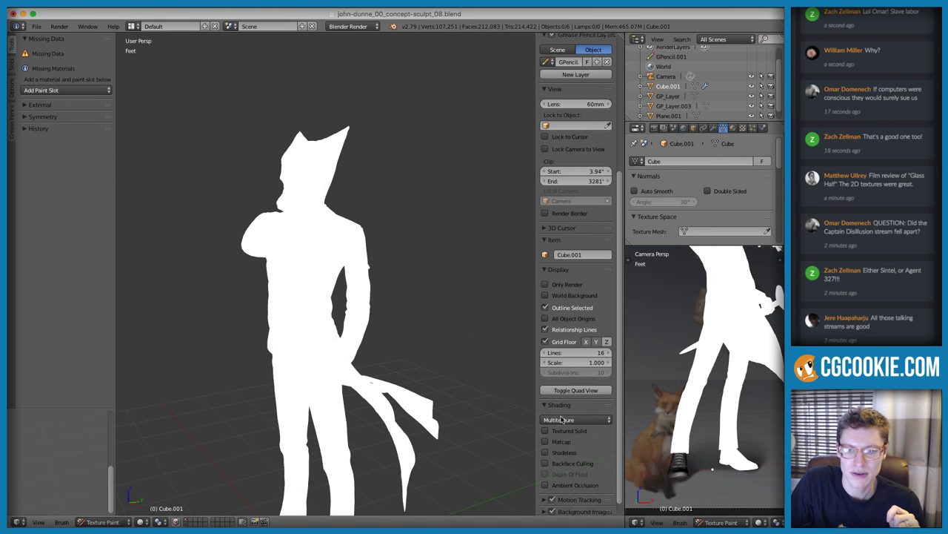
left_click(545, 486)
left_click(546, 486)
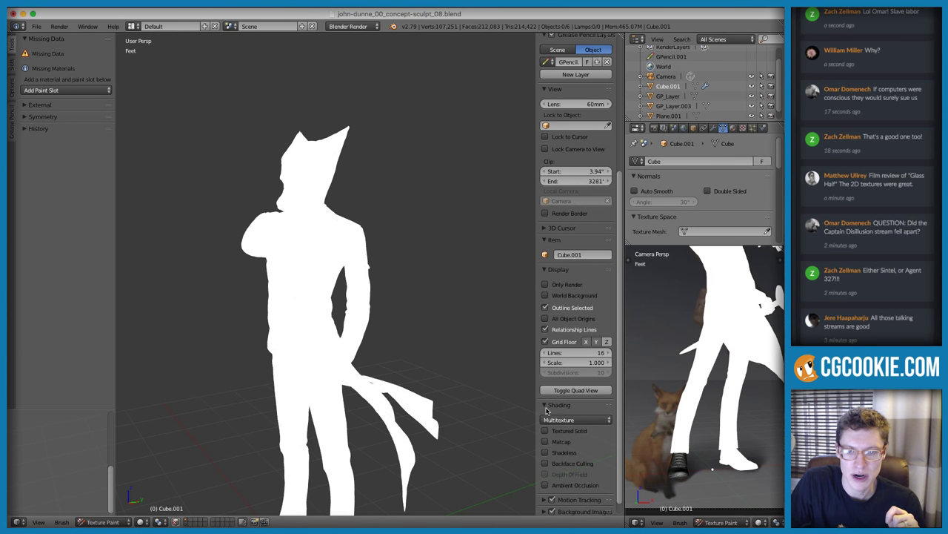
left_click(548, 404)
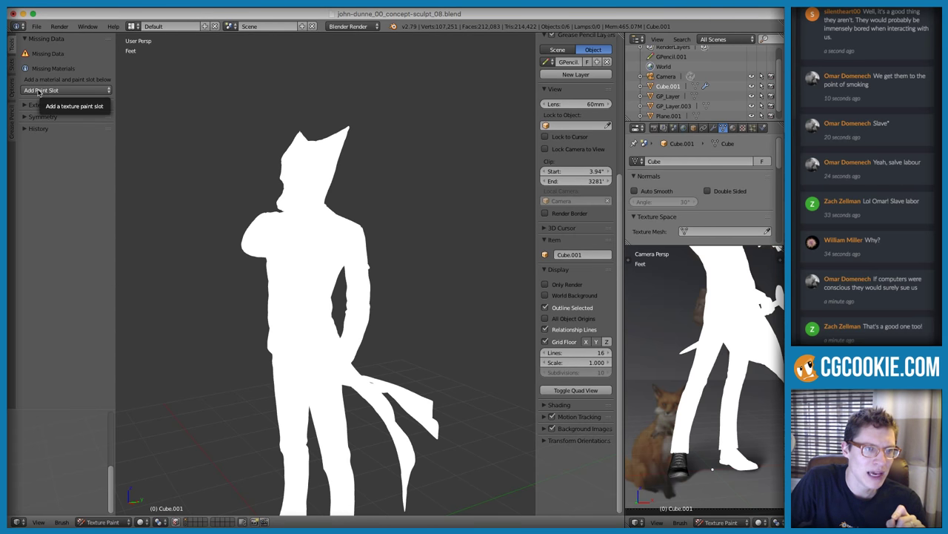
Add a Diffuse Color paint slot named 'base color' sized 2048 × 2048.
left_click(59, 91)
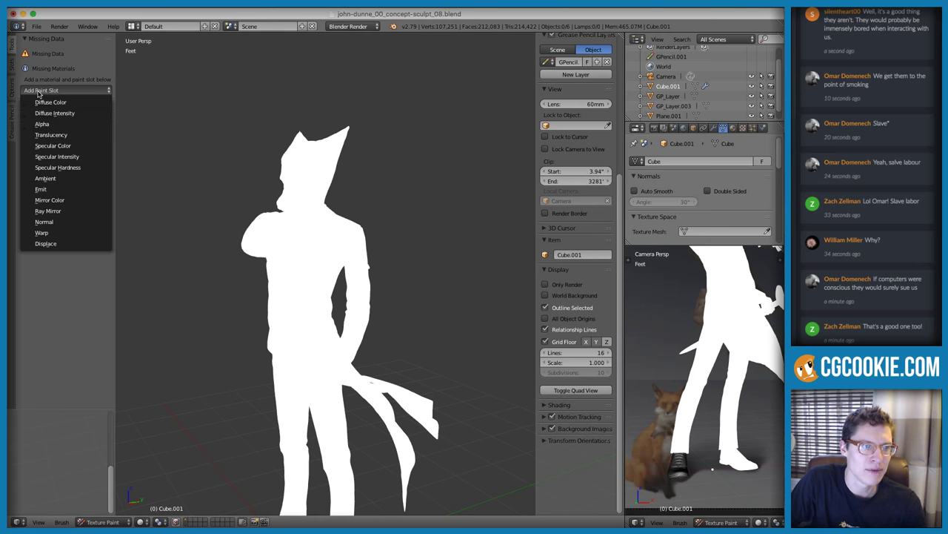
left_click(59, 102)
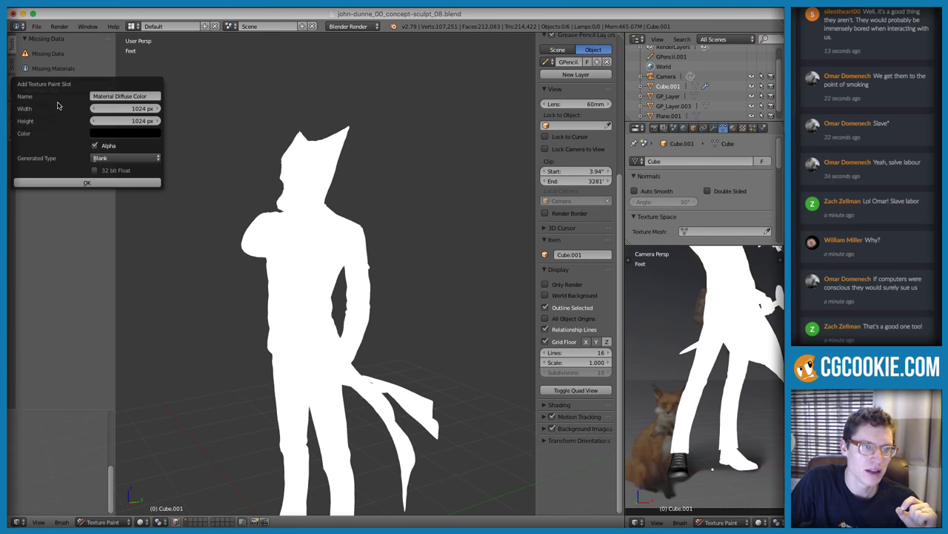
left_click(109, 99)
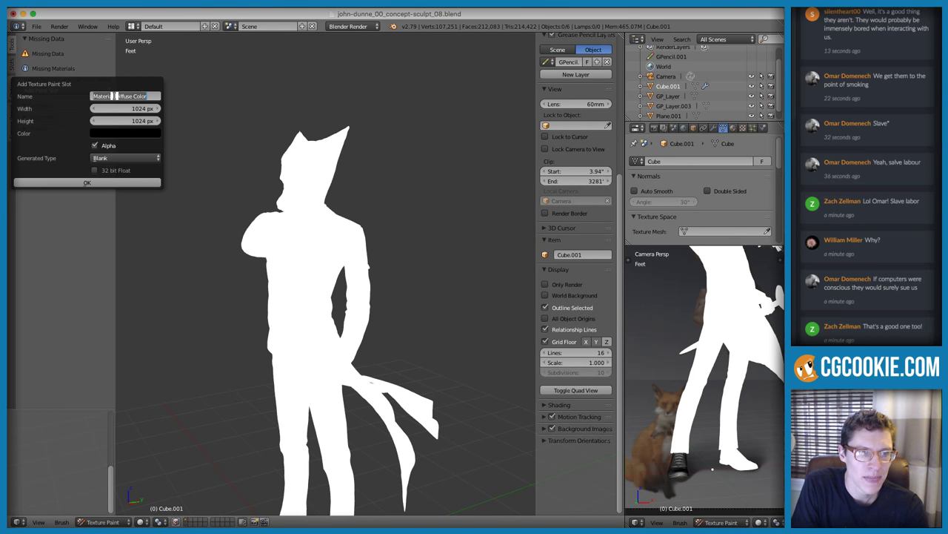
type("base")
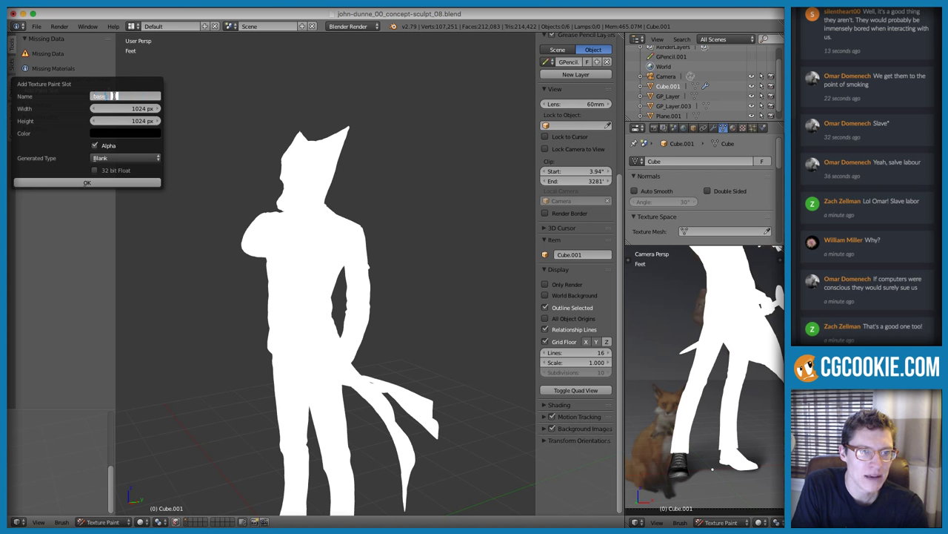
type(" color")
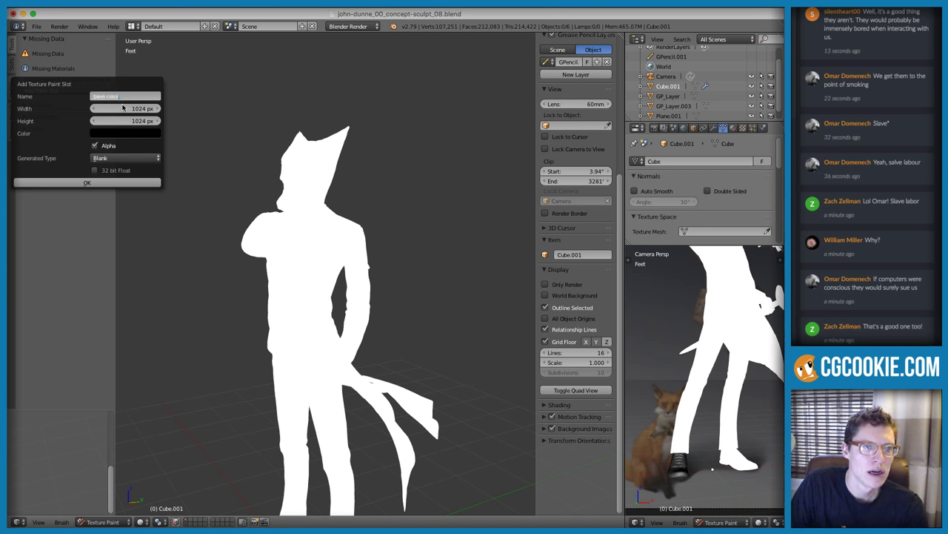
left_click(134, 110)
type("2048")
key("Tab")
type("204")
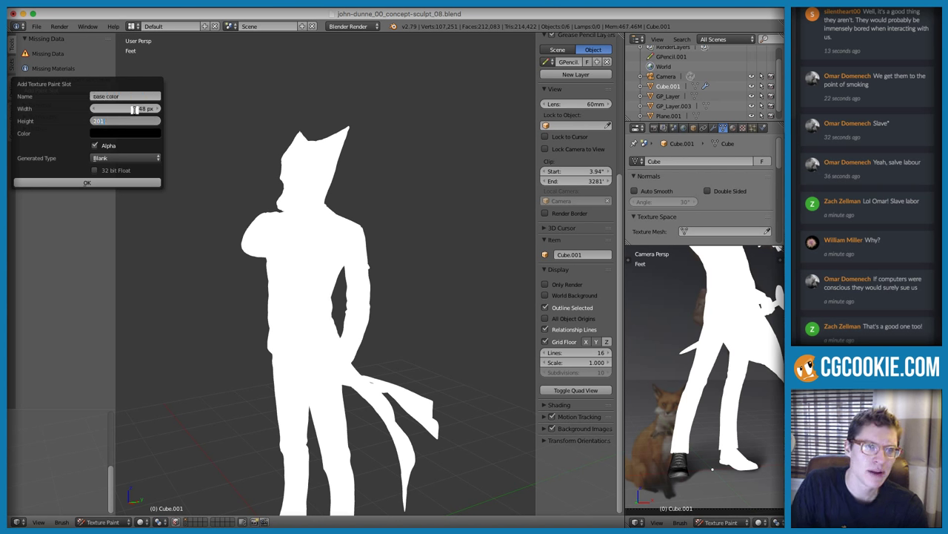
type("8")
key("BackSpace")
key("BackSpace")
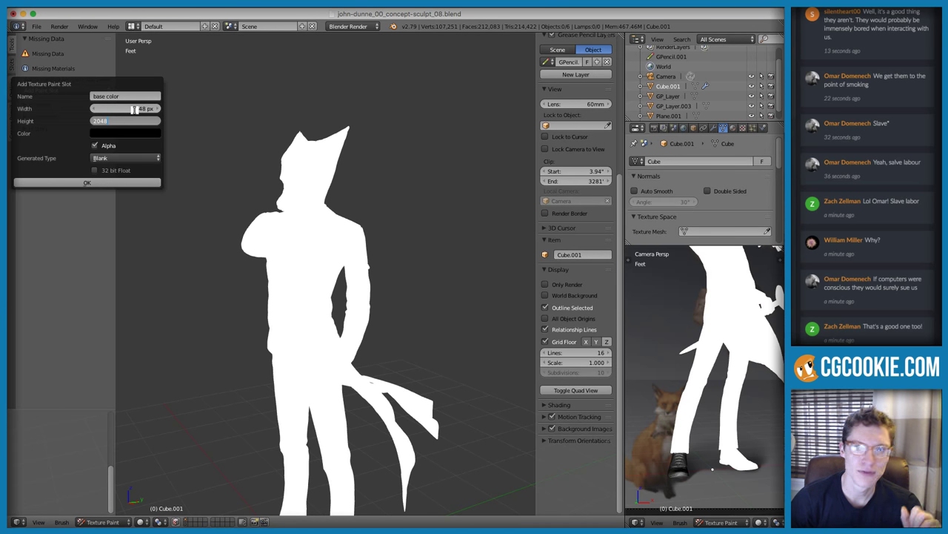
key("Return")
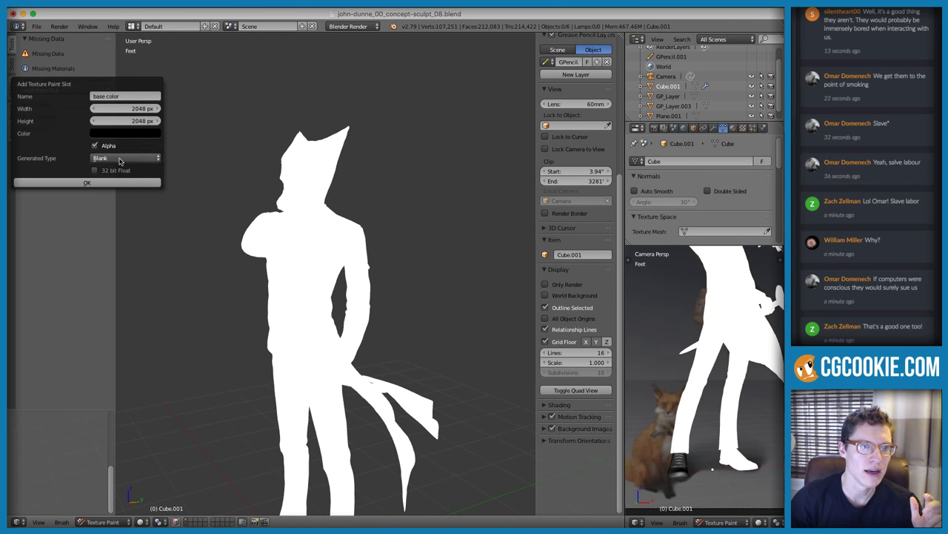
Give the base color texture a muted brown fill and create it.
left_click(128, 135)
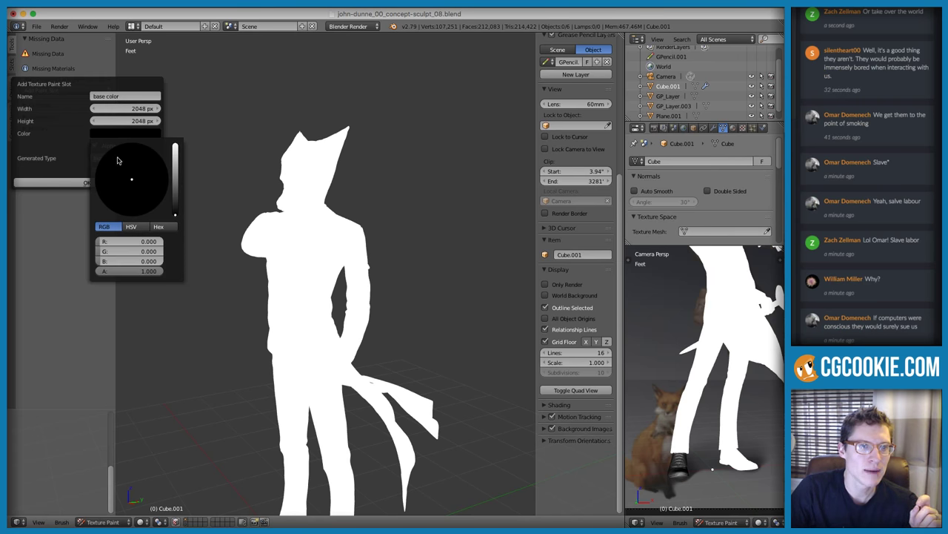
left_click_drag(176, 209, 175, 194)
left_click(127, 187)
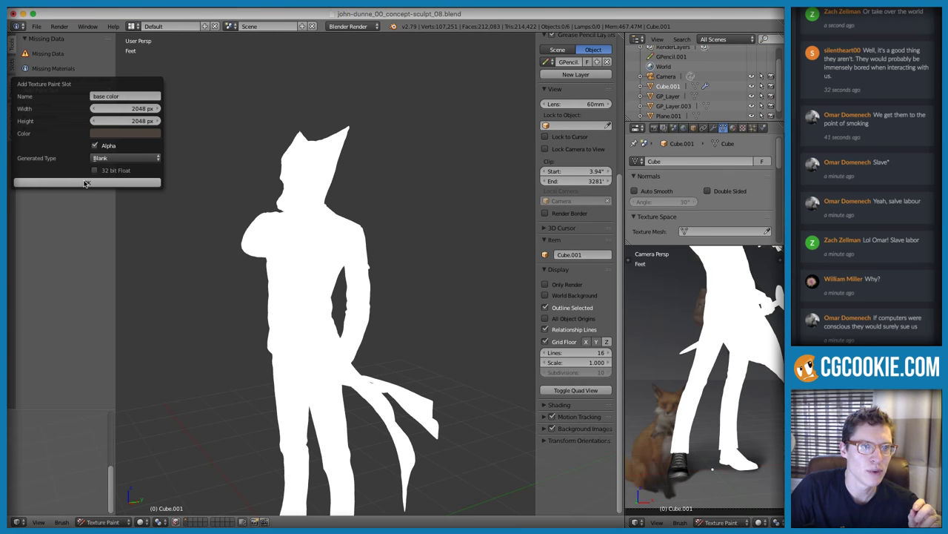
left_click(94, 183)
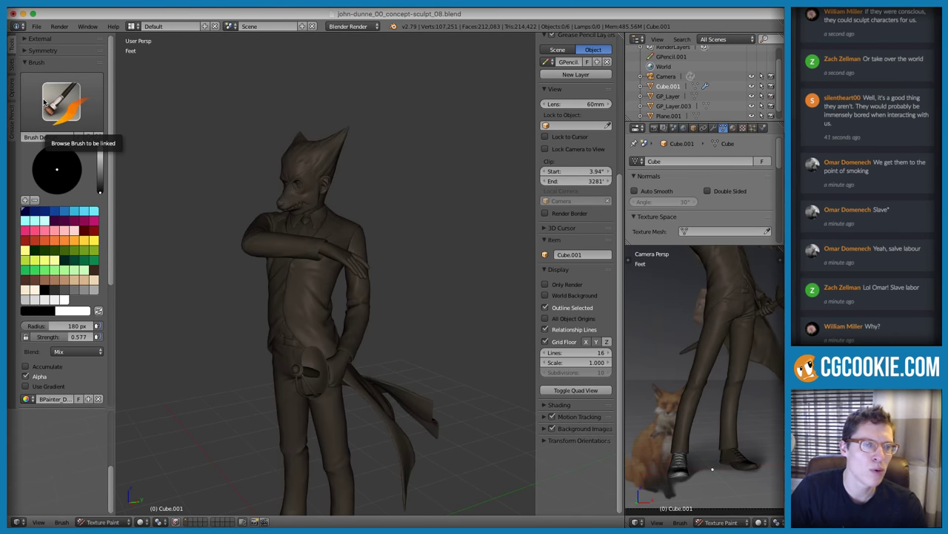
Show the Slots tab with base color, then the material and texture tabs in Properties.
left_click(12, 67)
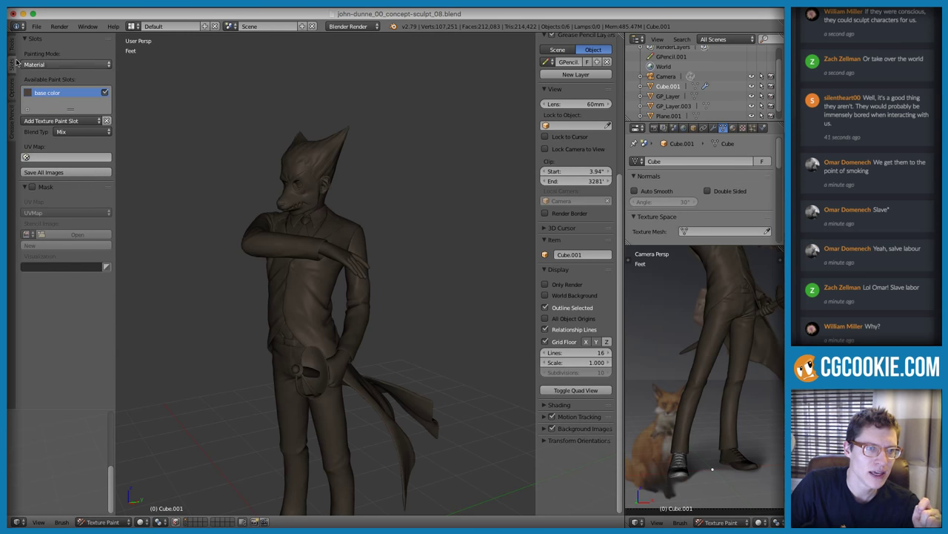
left_click(11, 47)
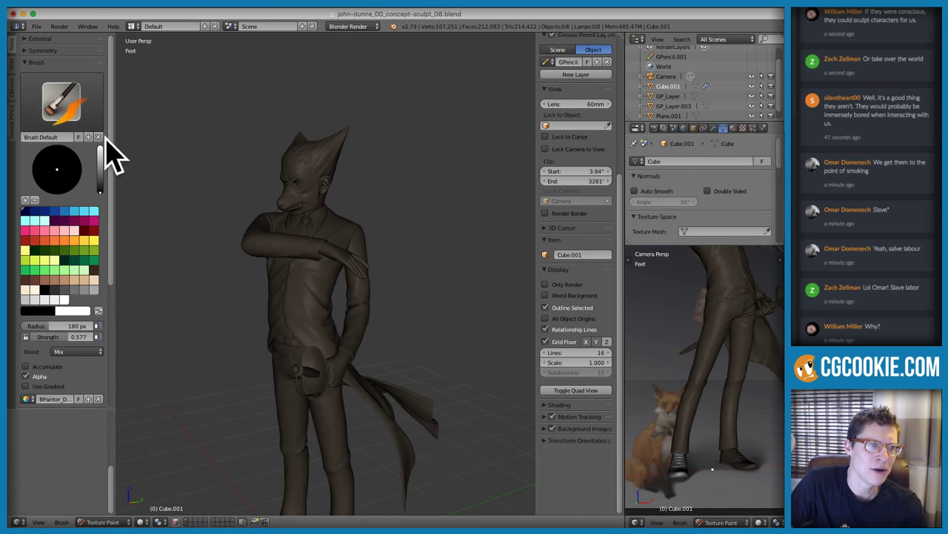
left_click(11, 65)
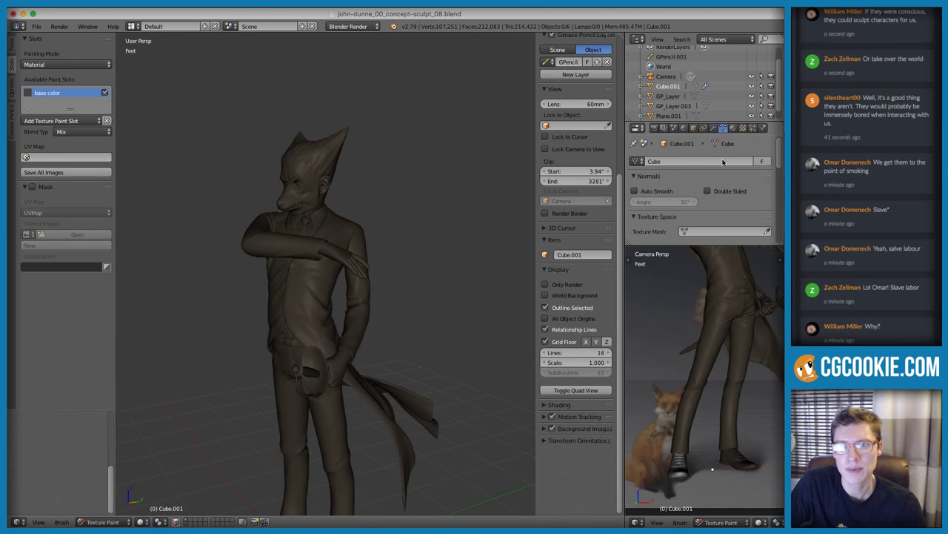
left_click(733, 127)
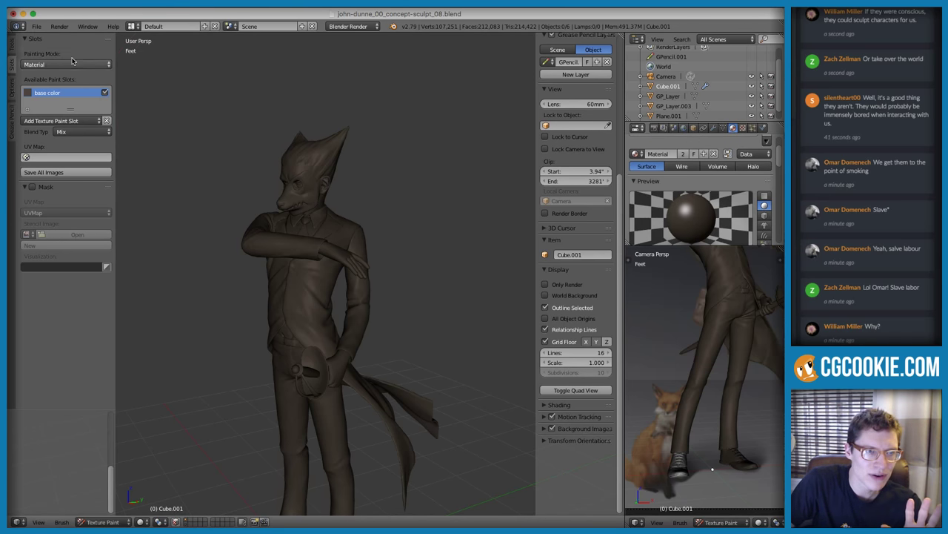
left_click(743, 127)
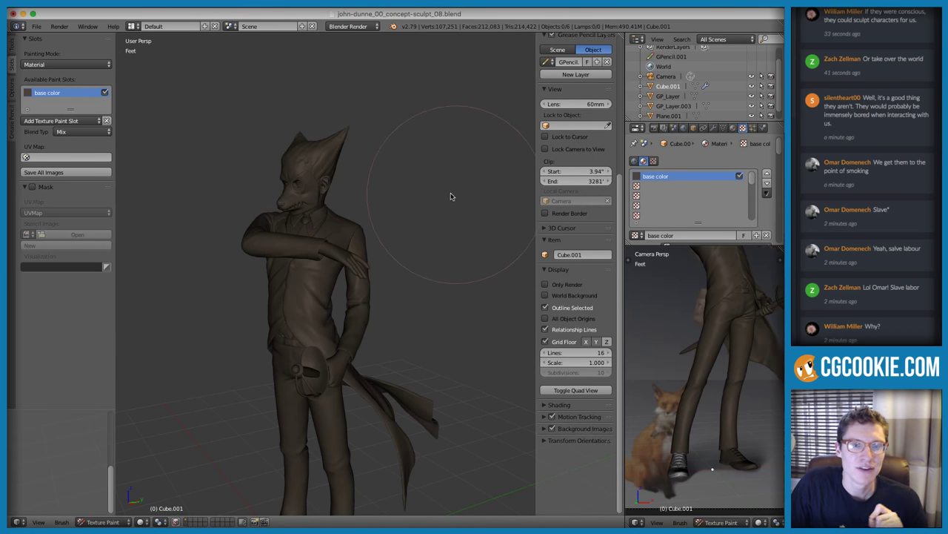
Start a new Diffuse Color paint slot, looking over its settings.
left_click(63, 123)
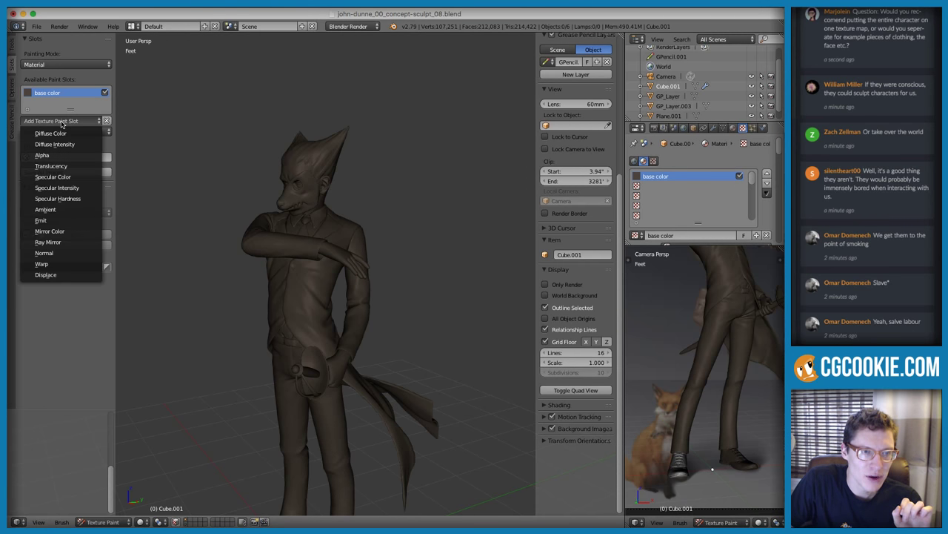
left_click(55, 133)
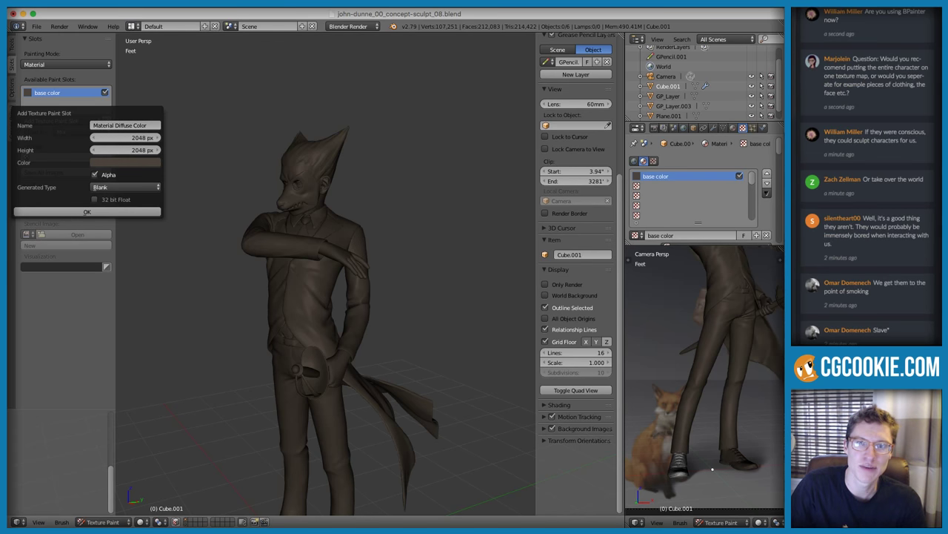
scroll(780, 185, "down", 10)
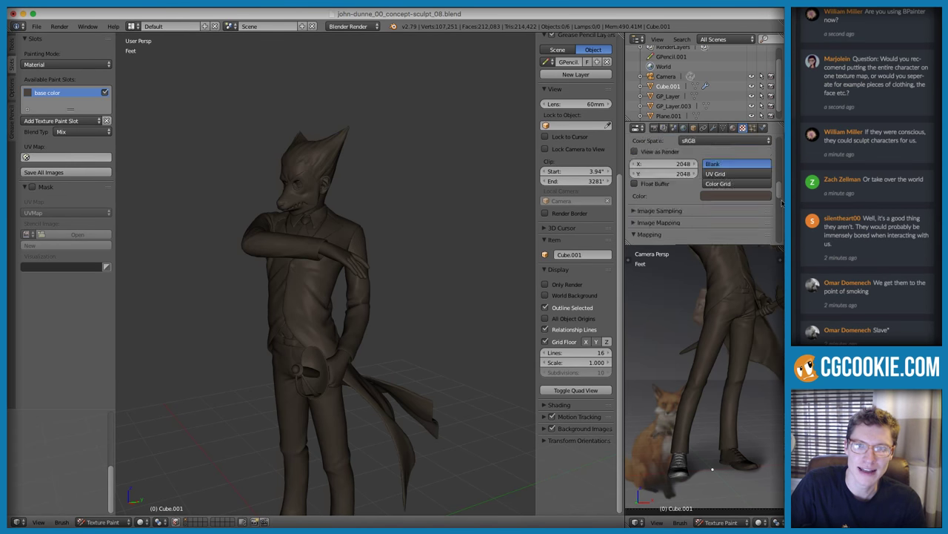
scroll(704, 192, "down", 3)
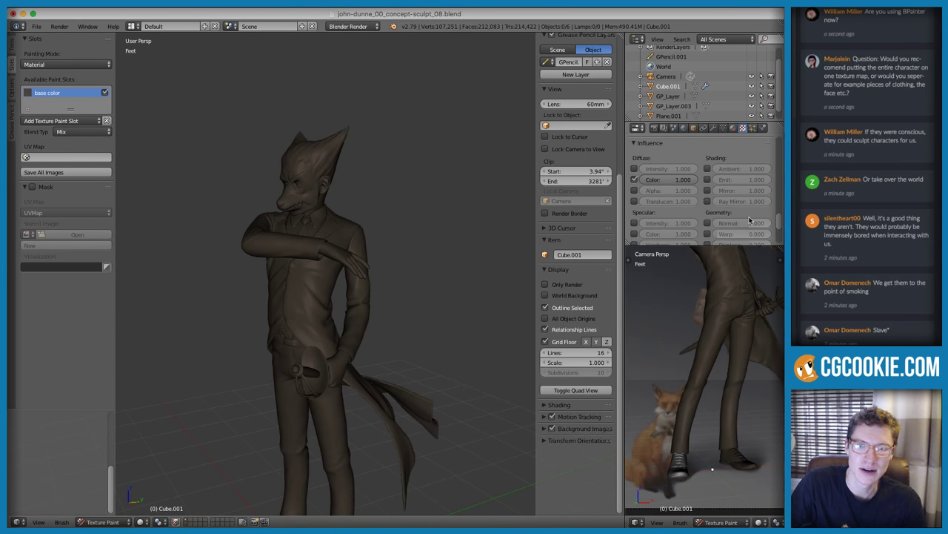
scroll(781, 221, "up", 12)
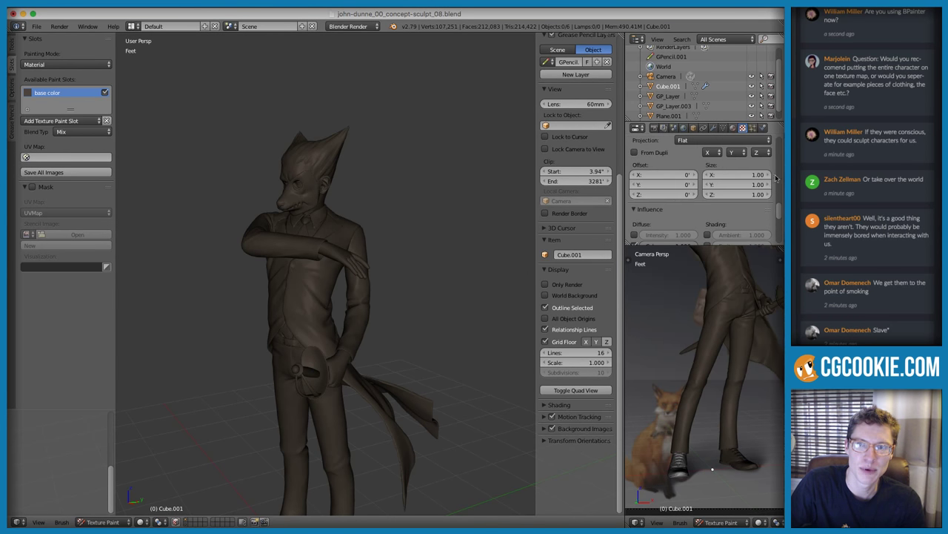
left_click(65, 121)
left_click(51, 134)
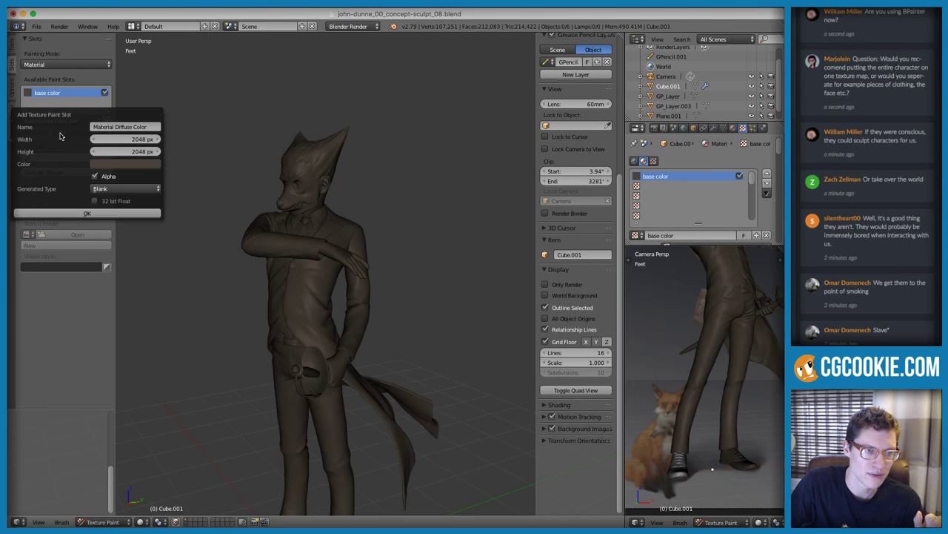
Name the new slot 'dirty vert color' and create it.
left_click(118, 126)
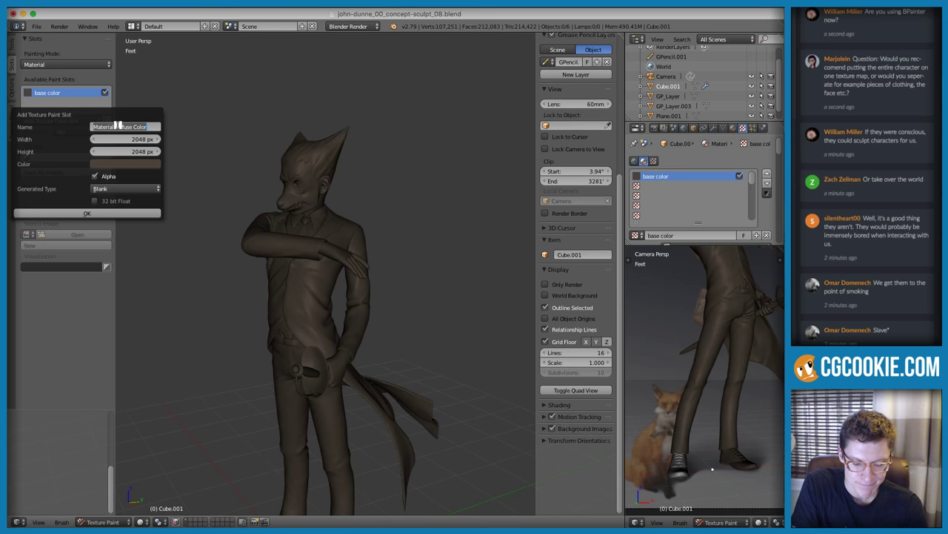
key("BackSpace")
key("BackSpace")
key("BackSpace")
key("BackSpace")
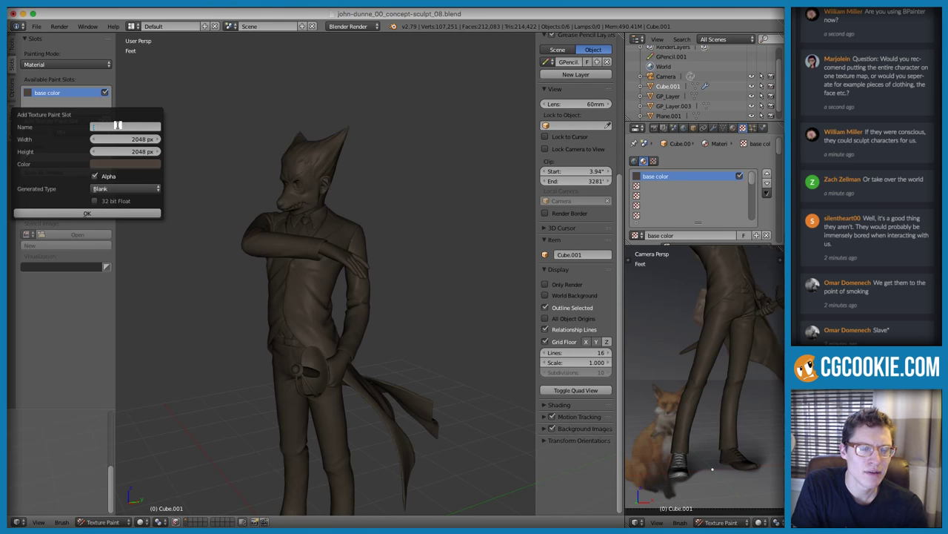
type("iff")
type("y ver")
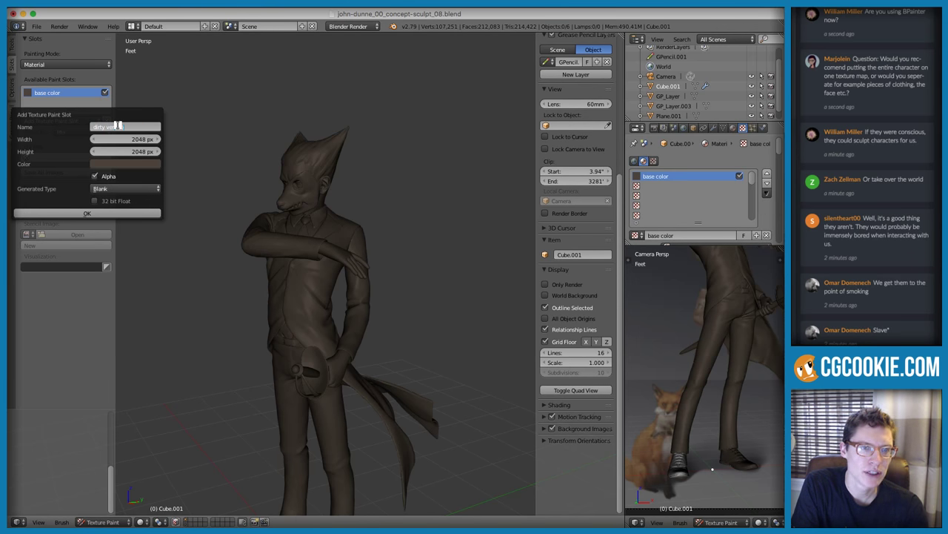
type("t c")
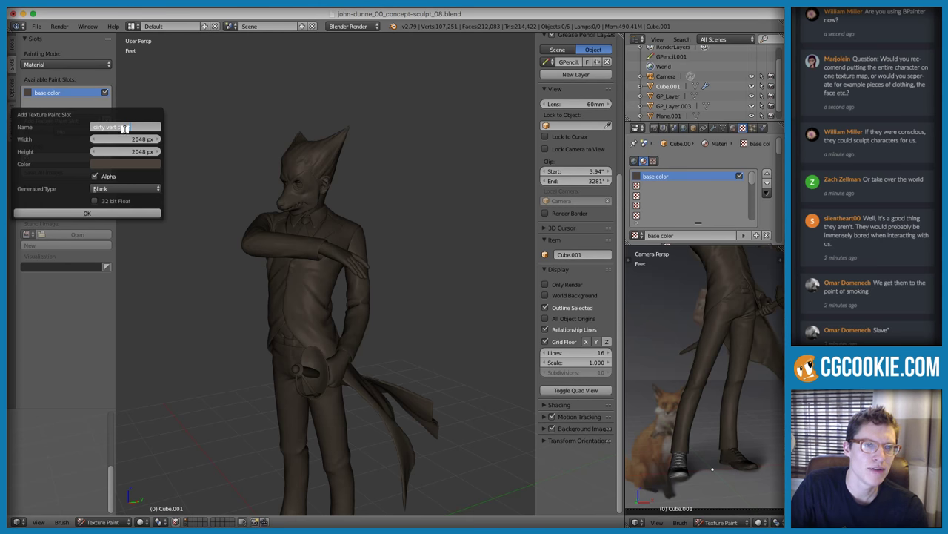
type("olor")
key("Return")
left_click(108, 212)
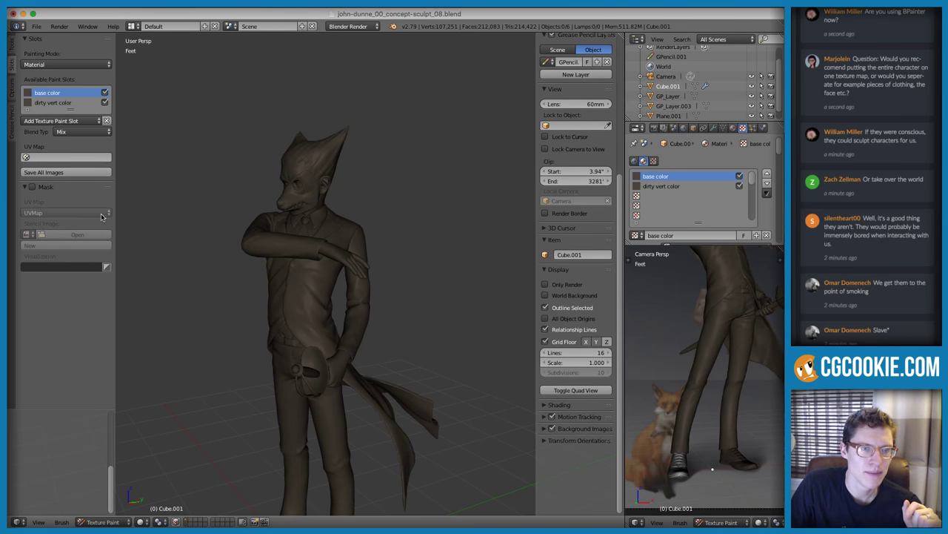
left_click(53, 119)
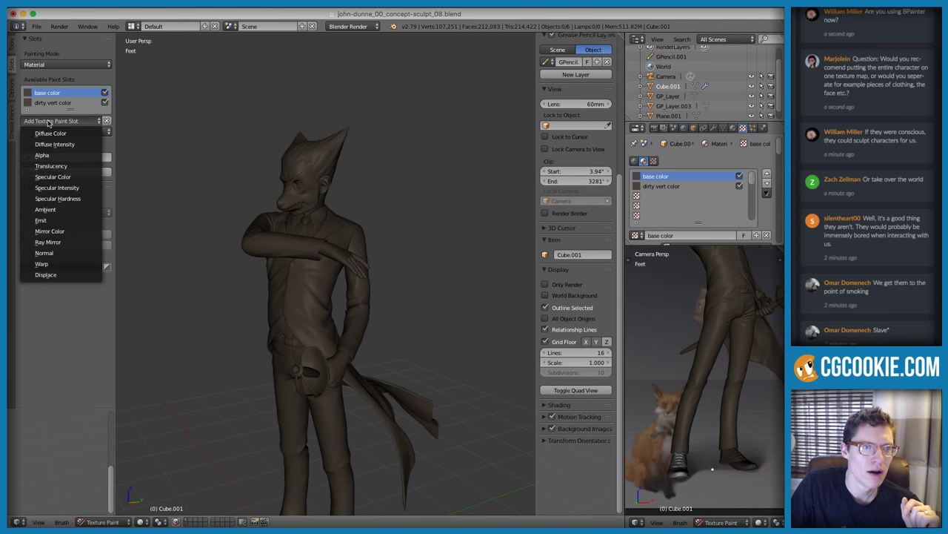
left_click(64, 135)
Name the new paint slot 'AO', create it, and select AO as the active paint slot.
left_click(106, 131)
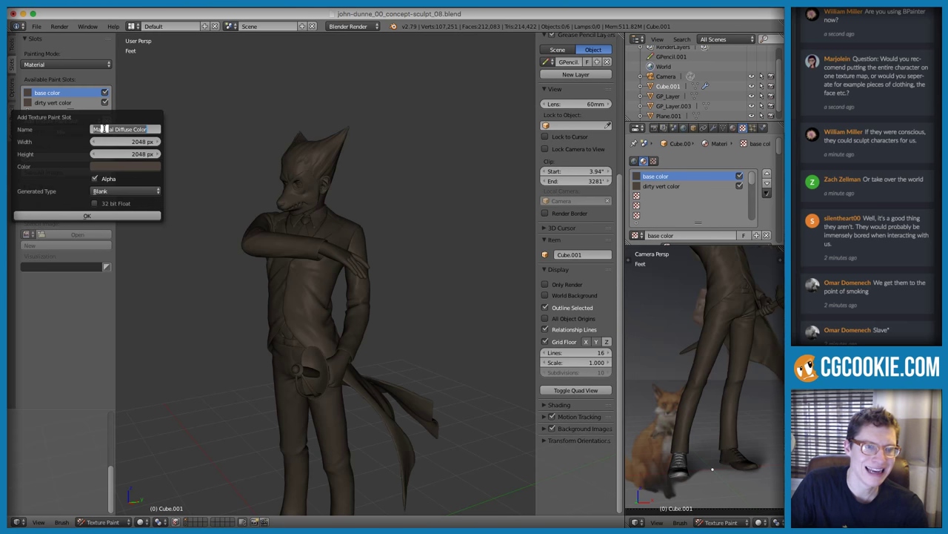
type("AO")
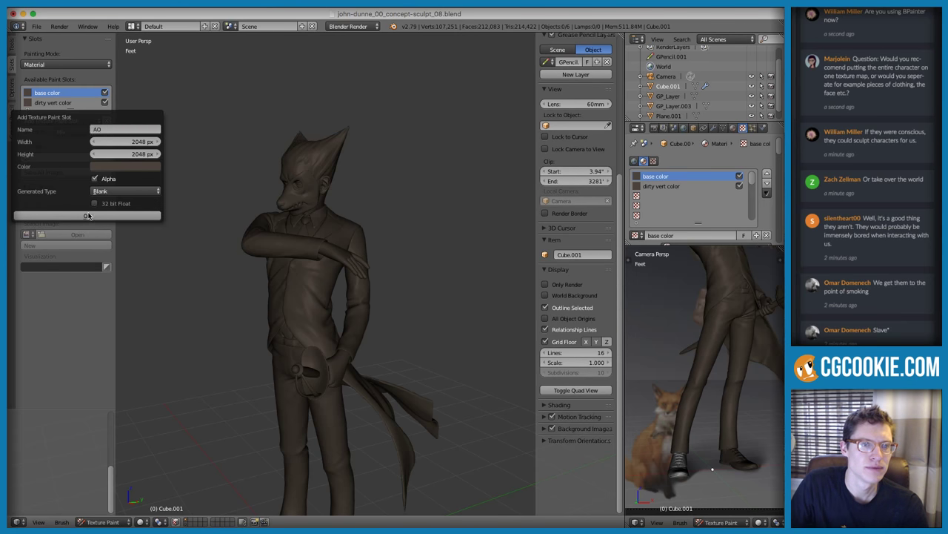
left_click(87, 215)
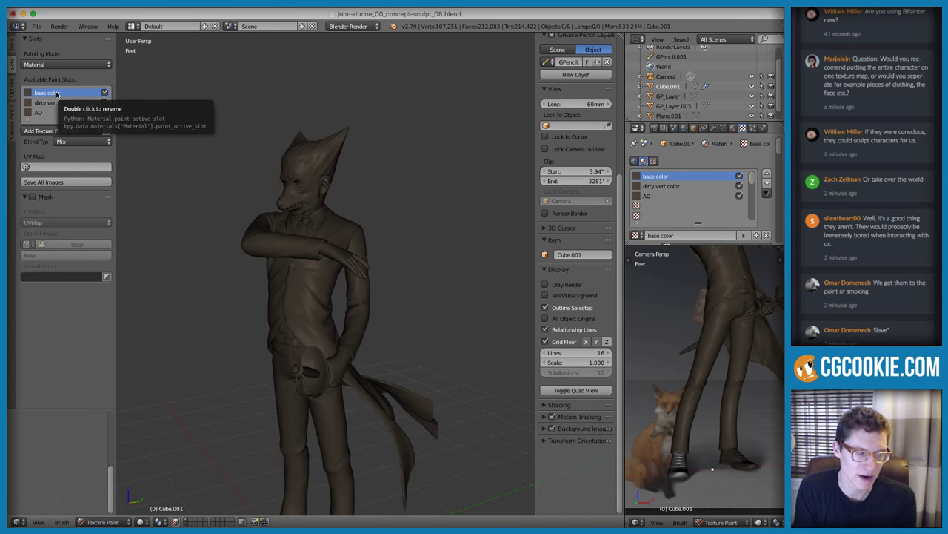
left_click(52, 113)
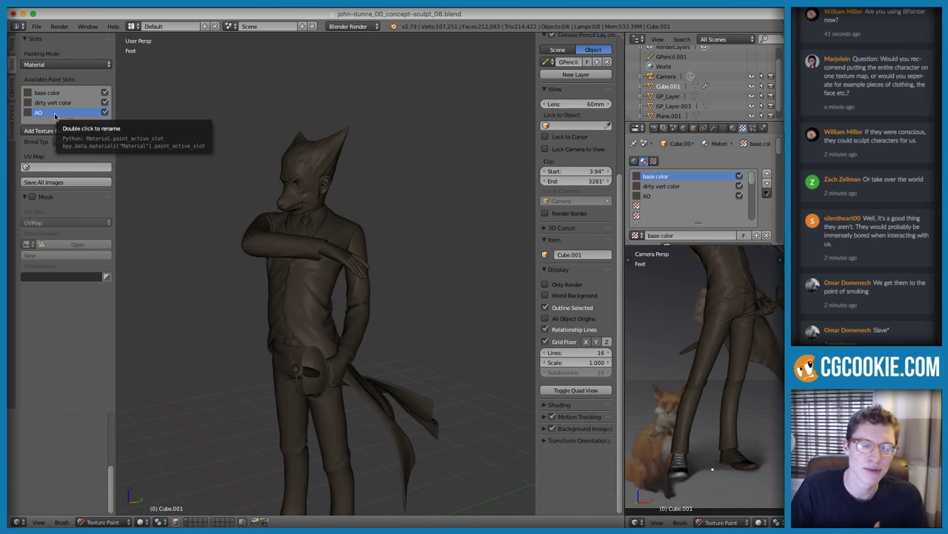
left_click(874, 25)
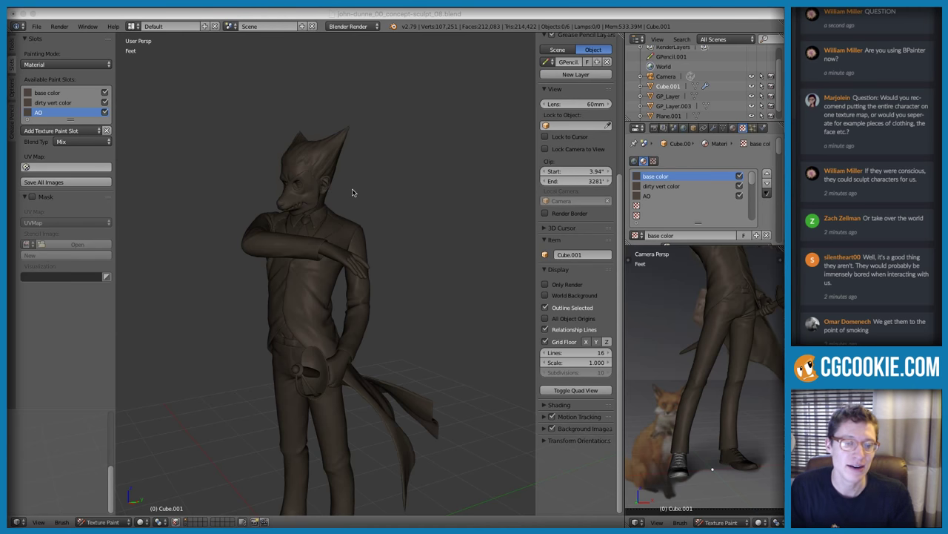
Put Cube.001 into Edit Mode from the 3D viewport with Tab.
left_click(319, 240)
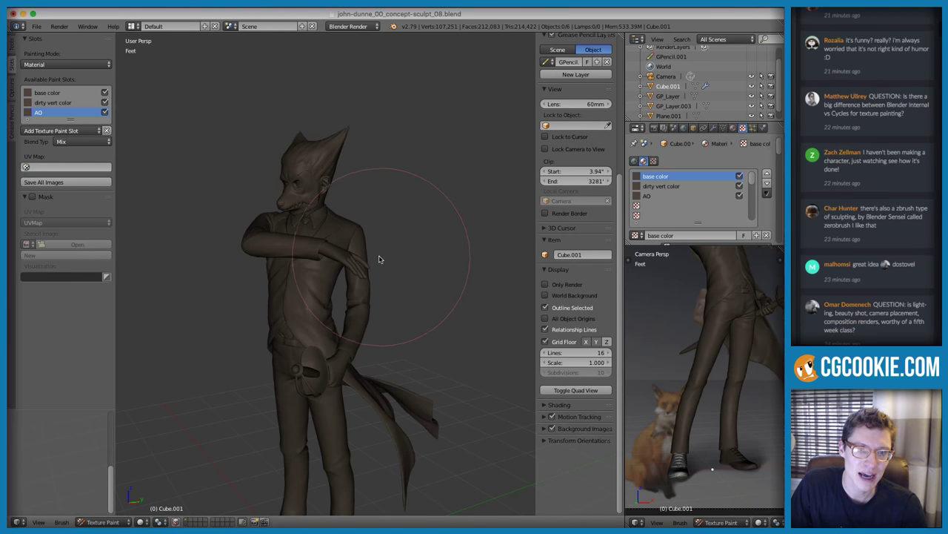
key("Tab")
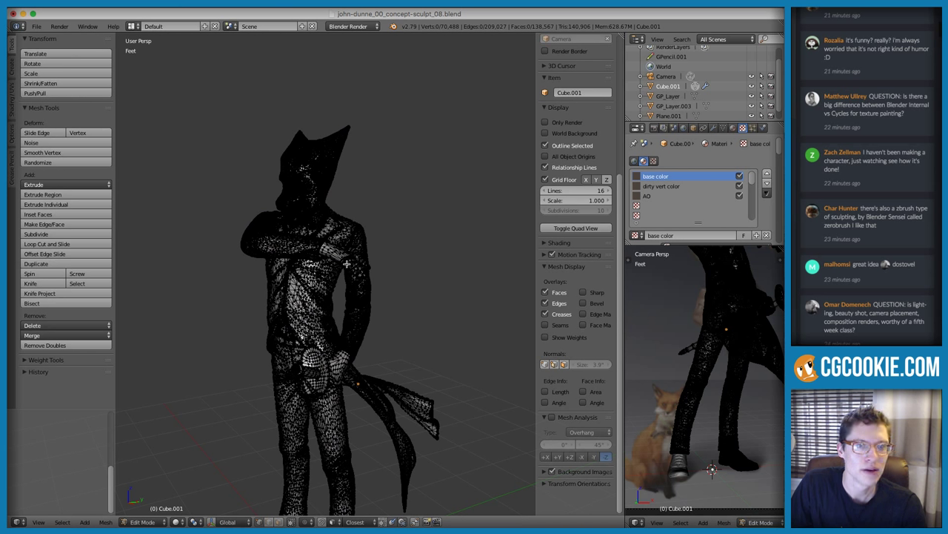
Turn the main view into the UV/Image Editor and select all faces to show their UVs.
left_click(17, 523)
left_click(15, 522)
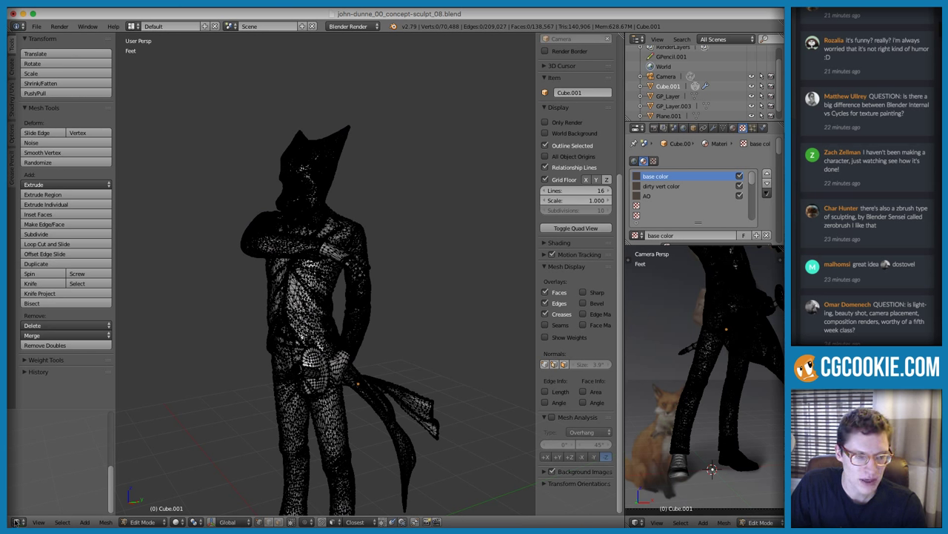
left_click(17, 523)
left_click(52, 445)
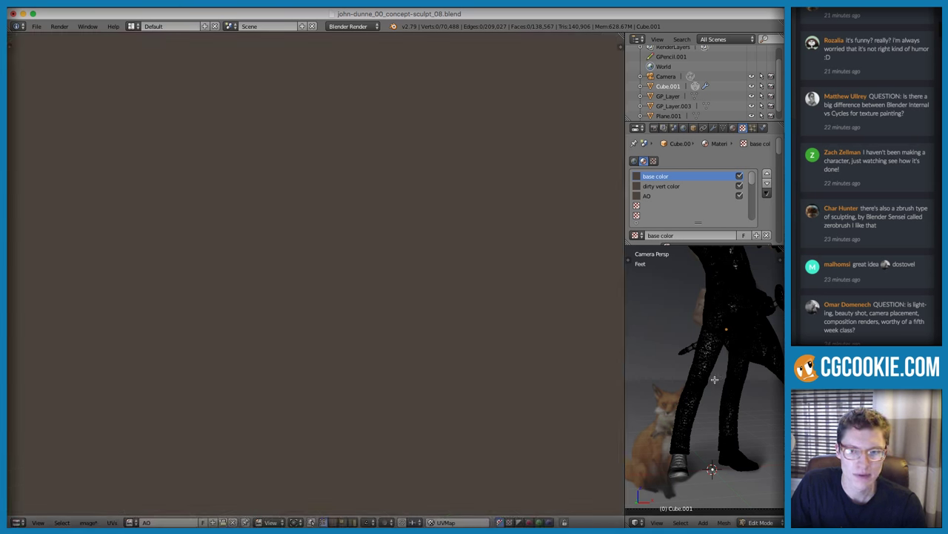
key("a")
Zoom around the maximised UV layout, then switch the editor back to the 3D View.
scroll(282, 237, "down", 2)
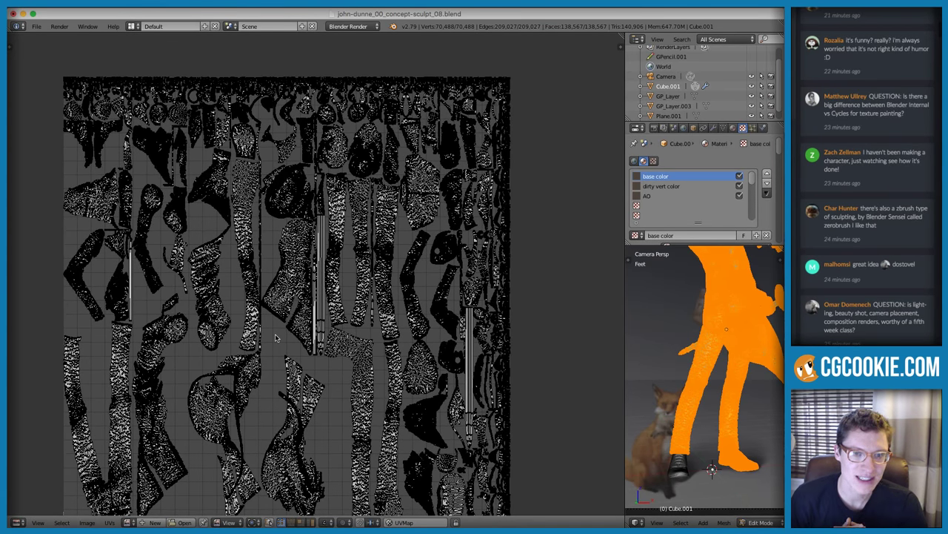
scroll(276, 338, "up", 6)
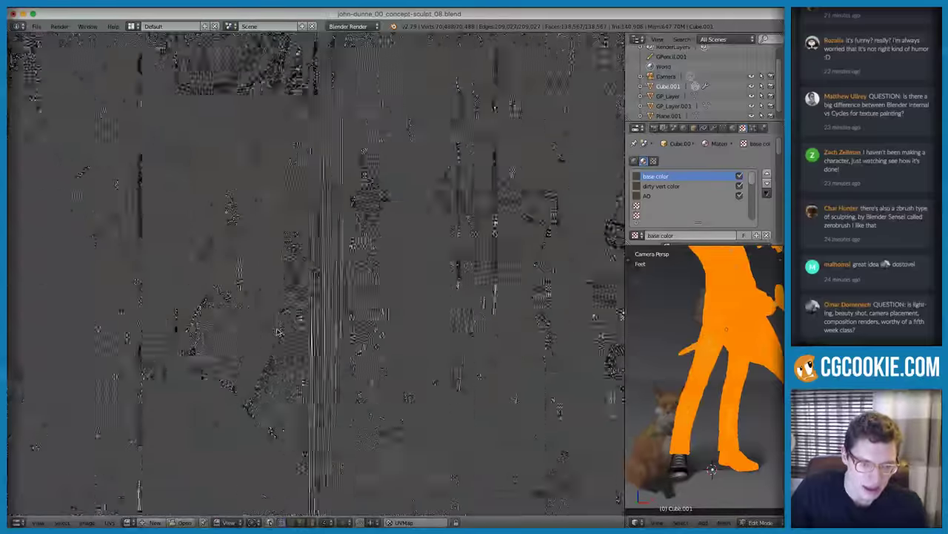
scroll(317, 280, "up", 2)
scroll(270, 311, "up", 2)
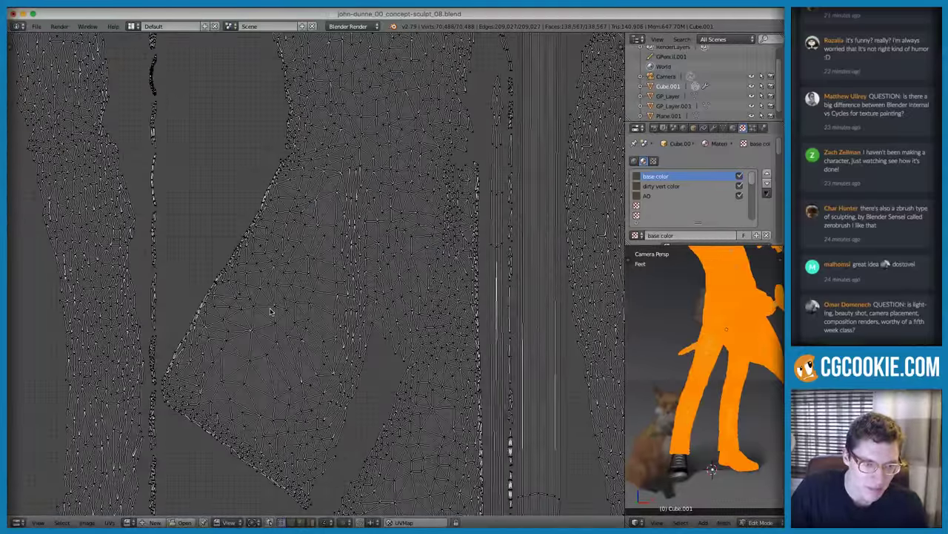
scroll(271, 311, "down", 10)
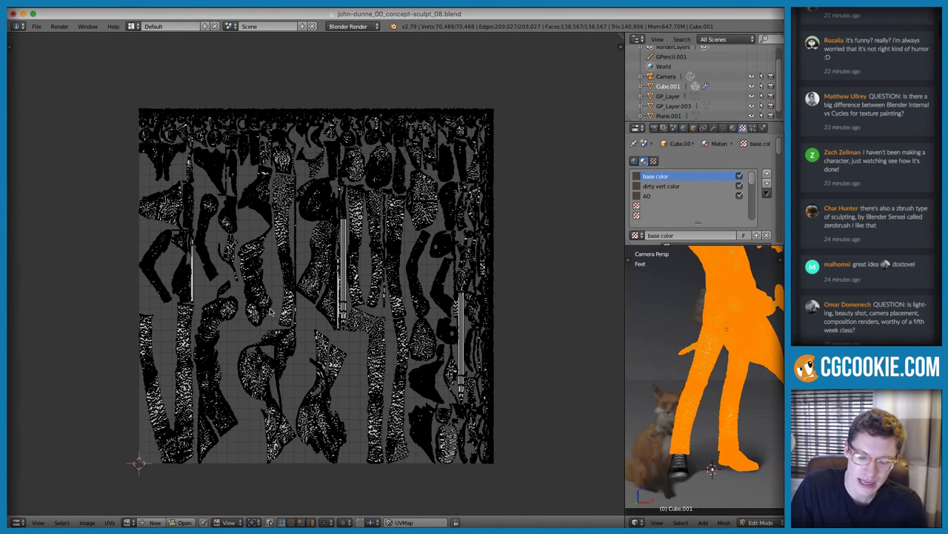
key("shift+space")
key("shift+space")
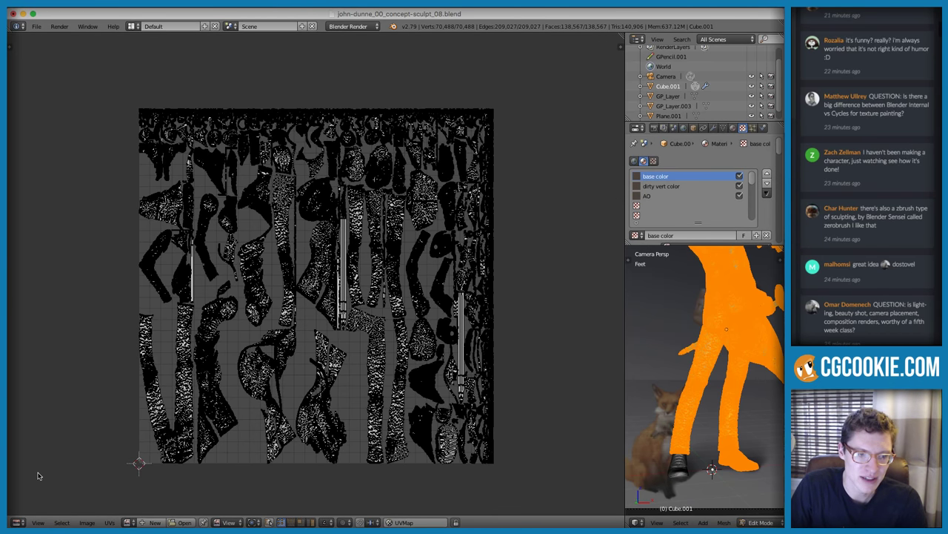
left_click(16, 521)
left_click(36, 511)
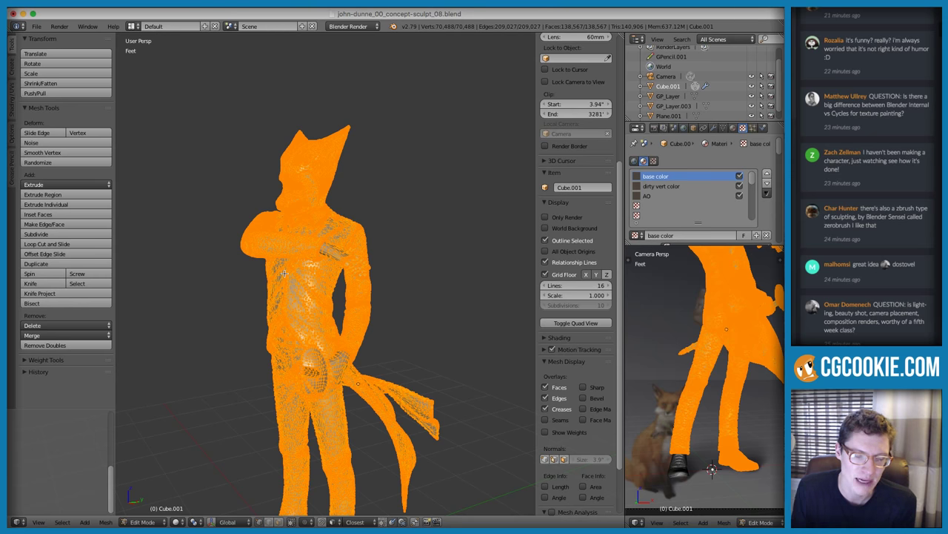
Enter Texture Paint mode on Cube.001 with Ctrl+Tab, with AO as the active slot.
left_click(912, 28)
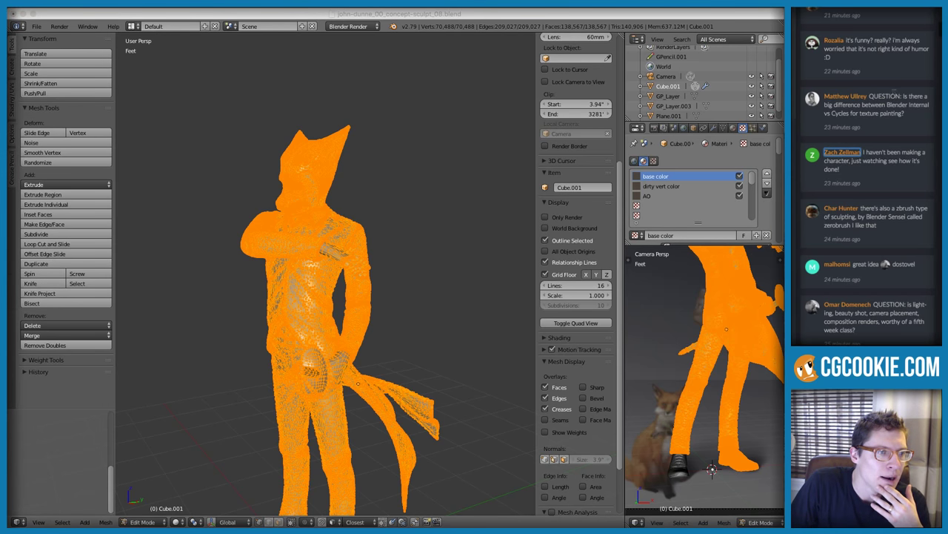
scroll(895, 75, "down", 2)
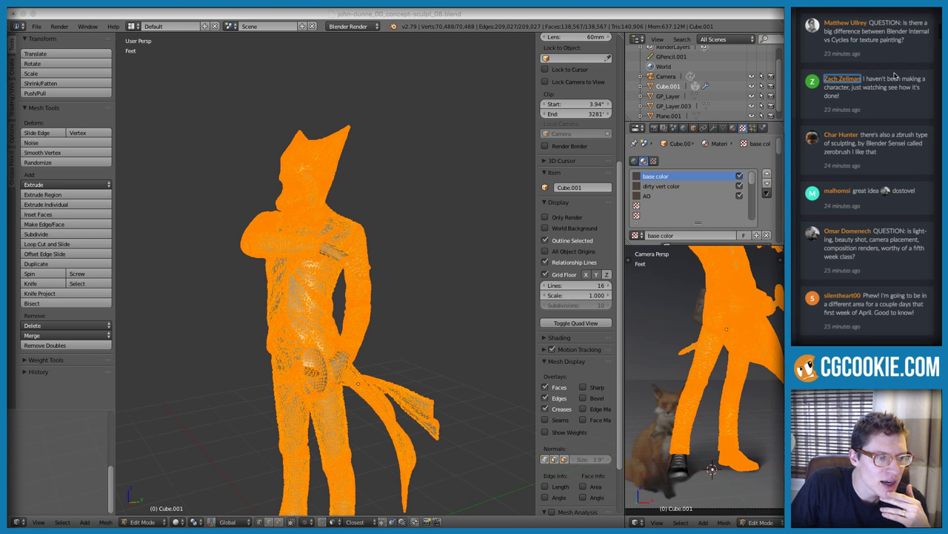
scroll(895, 74, "up", 2)
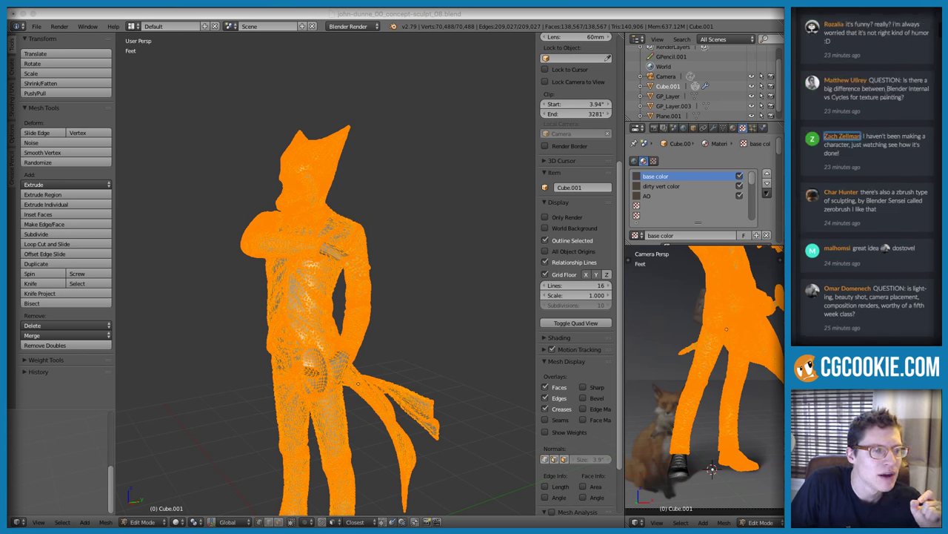
scroll(911, 104, "down", 10)
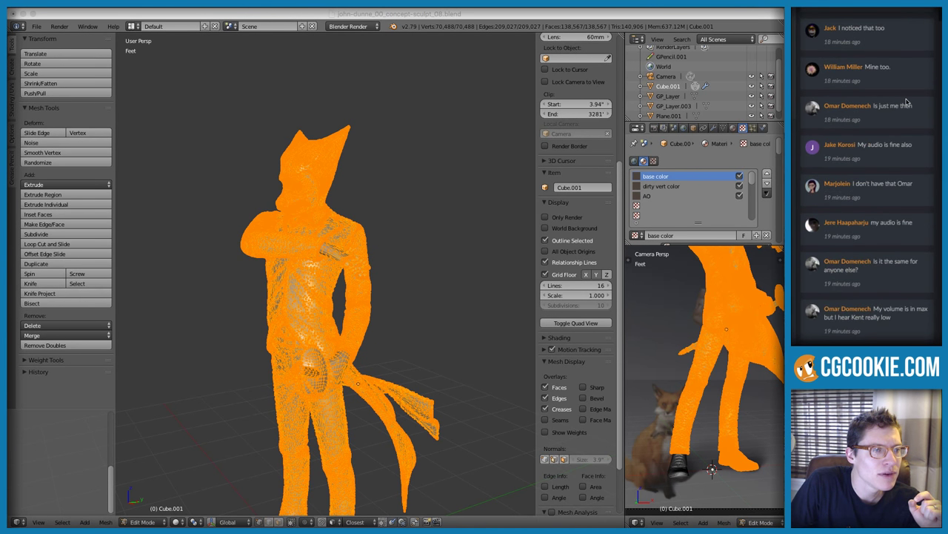
scroll(907, 103, "down", 10)
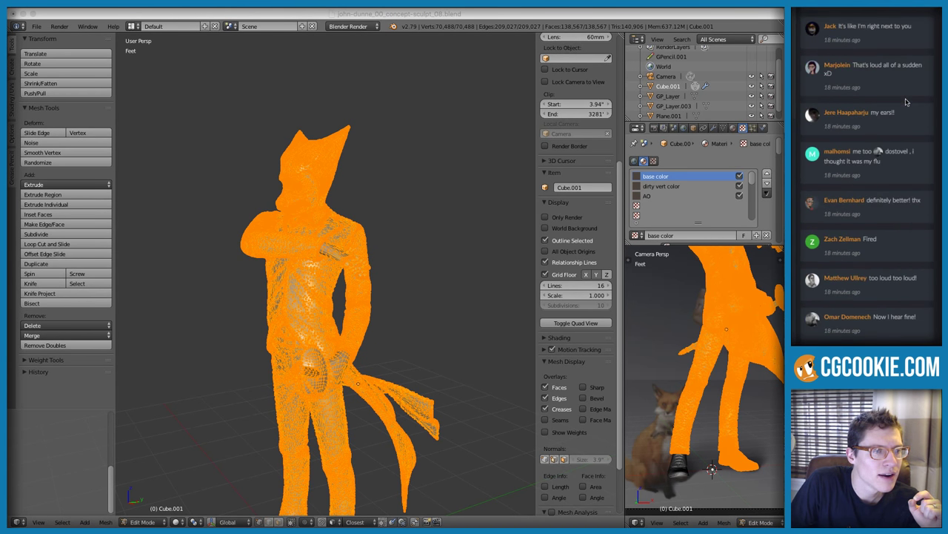
scroll(906, 103, "up", 6)
scroll(906, 103, "up", 4)
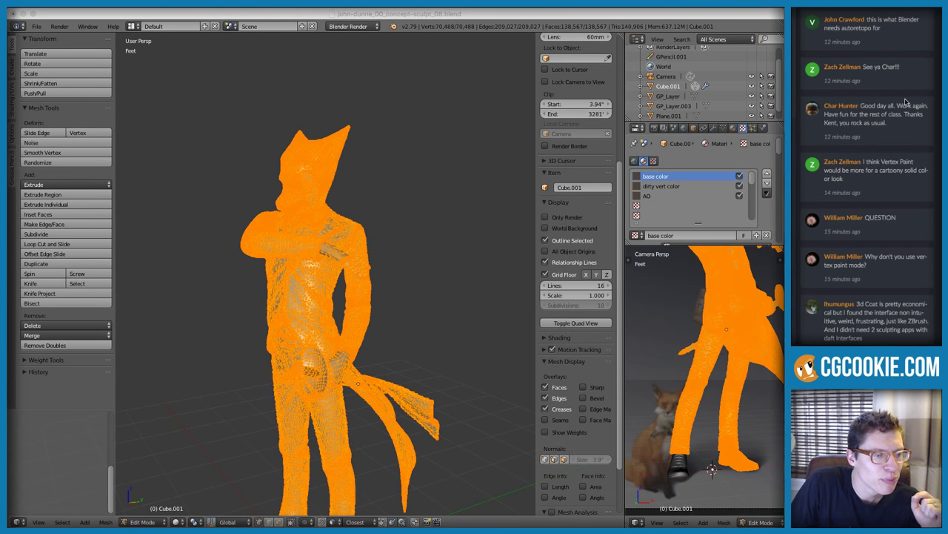
scroll(900, 224, "up", 2)
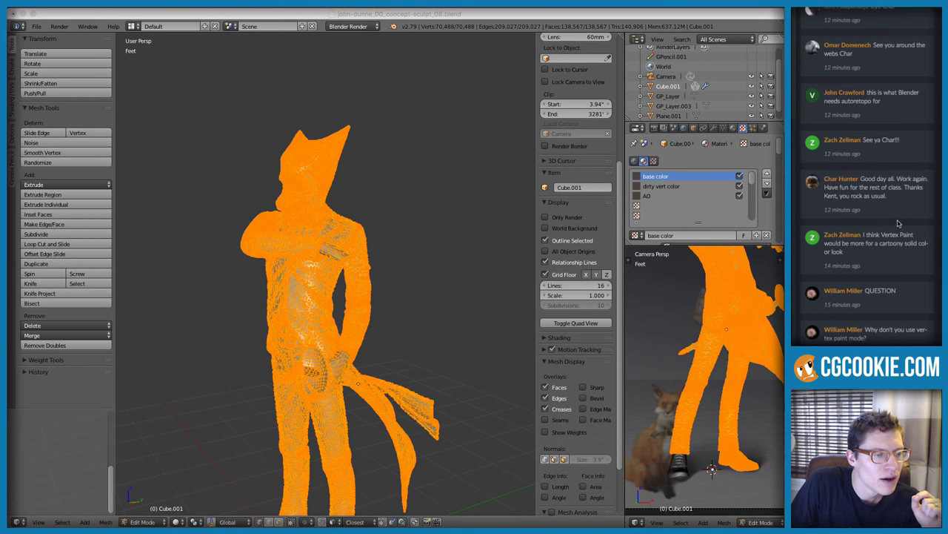
scroll(898, 223, "up", 3)
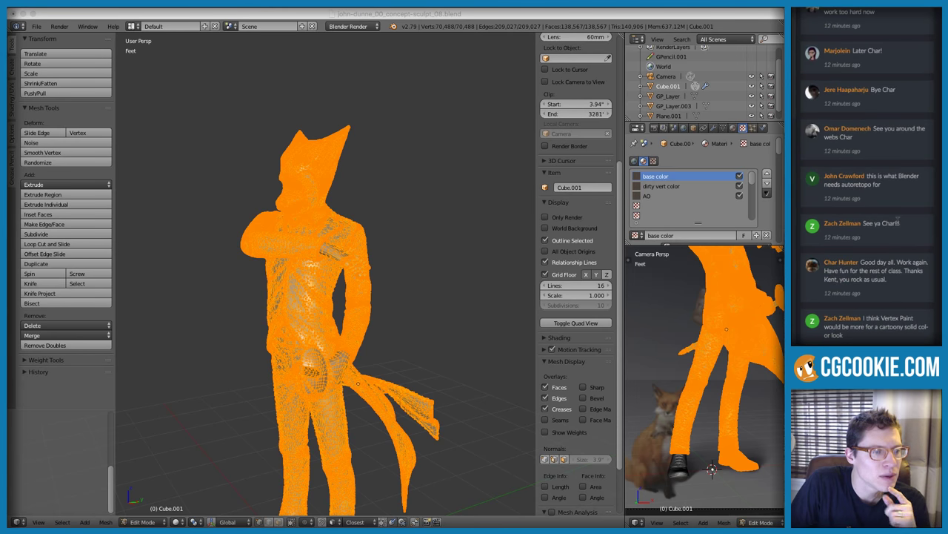
scroll(897, 220, "down", 8)
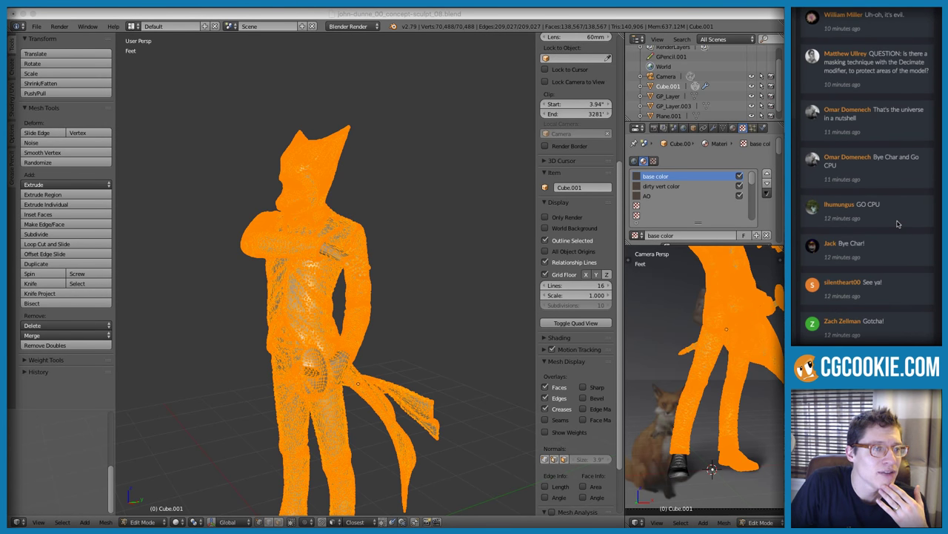
scroll(897, 223, "up", 4)
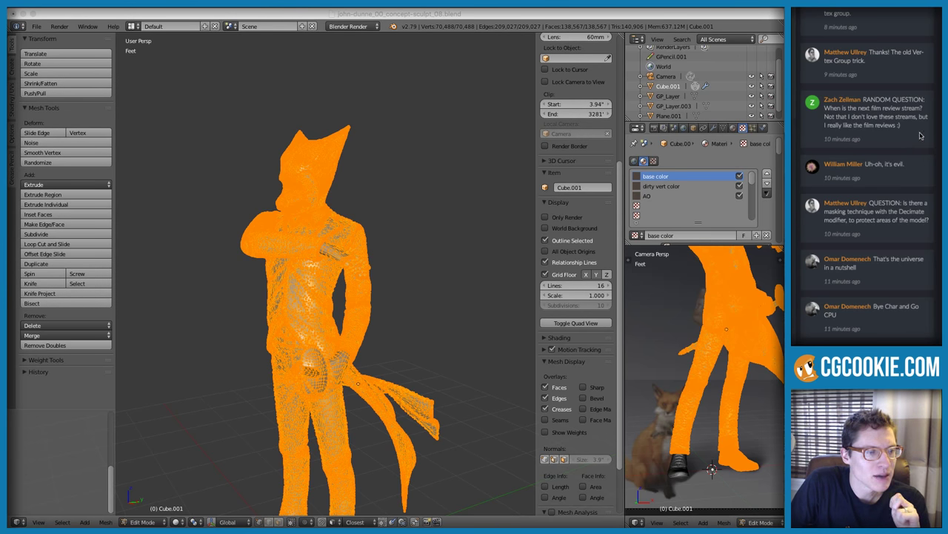
scroll(919, 135, "down", 5)
scroll(913, 133, "up", 5)
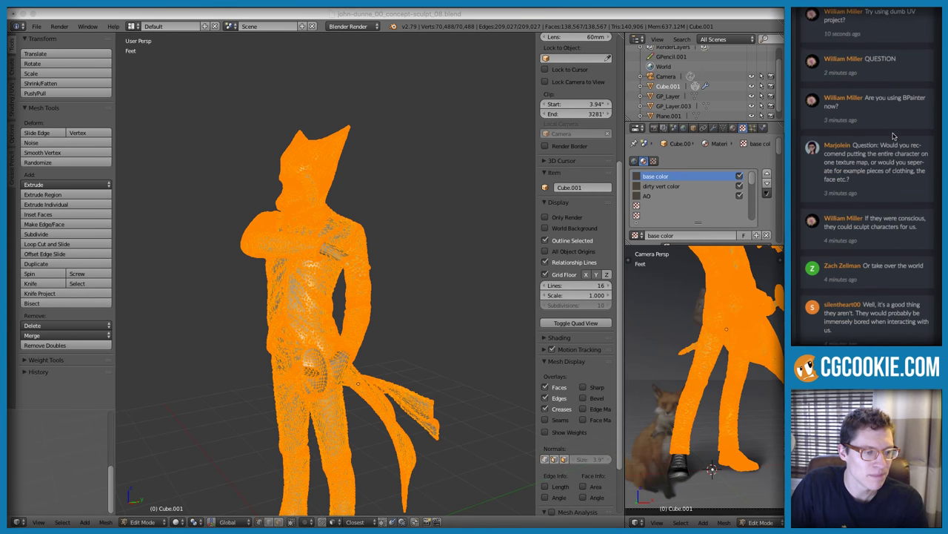
left_click(457, 145)
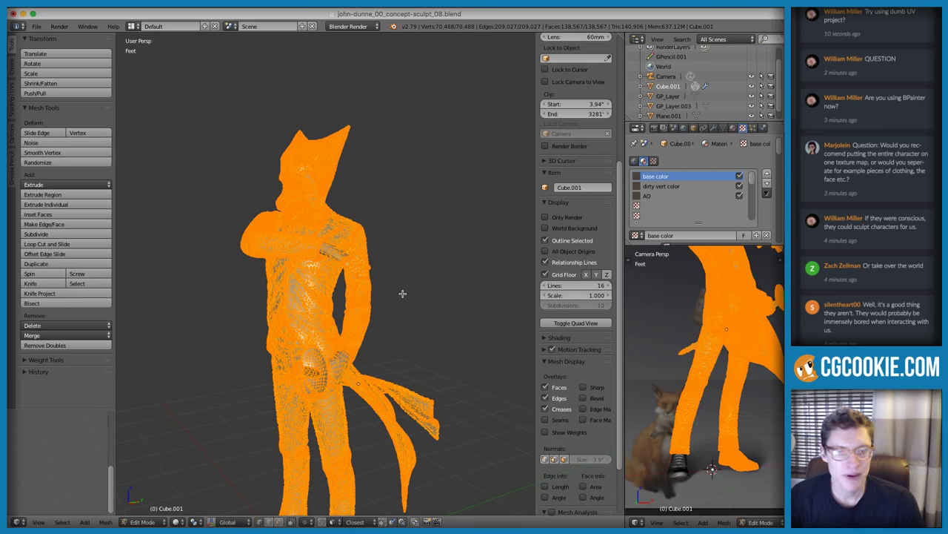
key("ctrl+Tab")
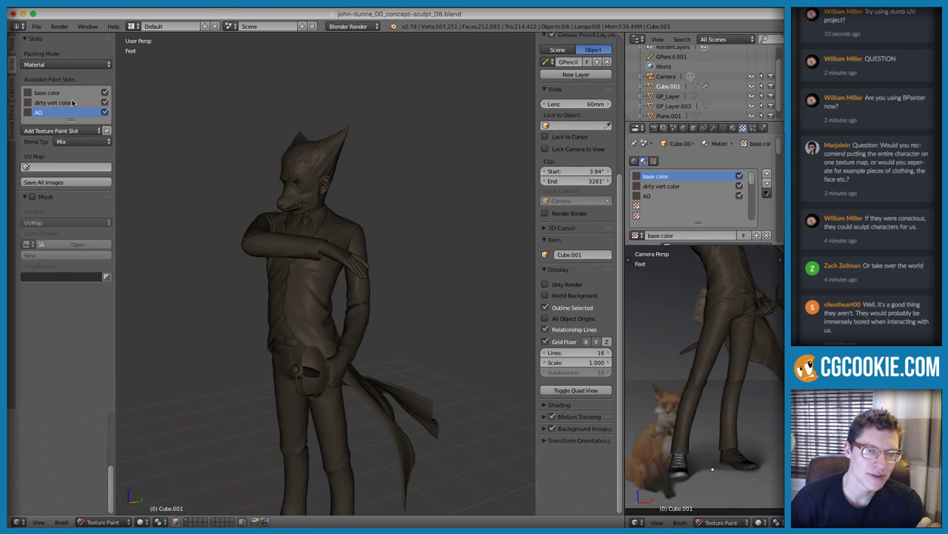
Switch Cube.001 to Object Mode from the mode menu and orbit the view slightly.
left_click(104, 522)
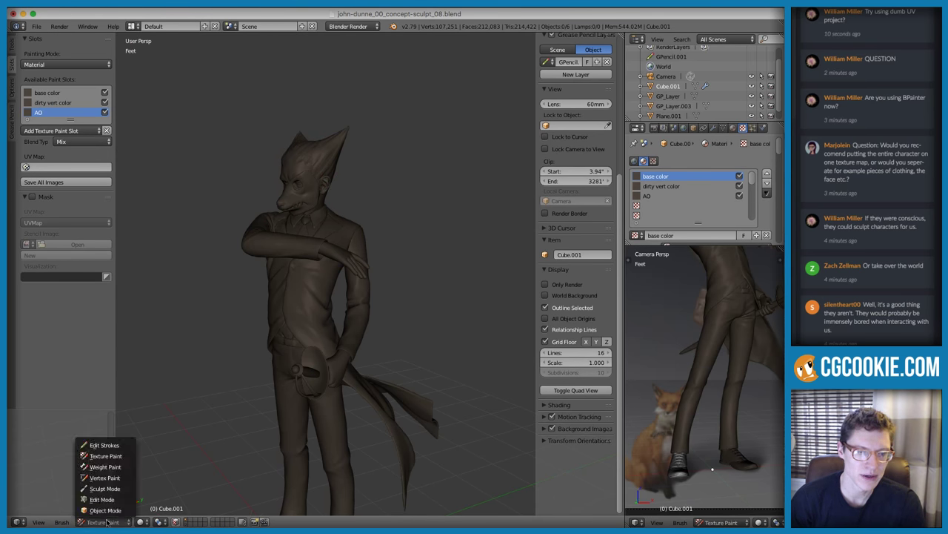
left_click(106, 509)
mouse_move(381, 261)
middle_mouse_down()
mouse_move(379, 271)
mouse_move(381, 245)
mouse_move(380, 255)
middle_mouse_up()
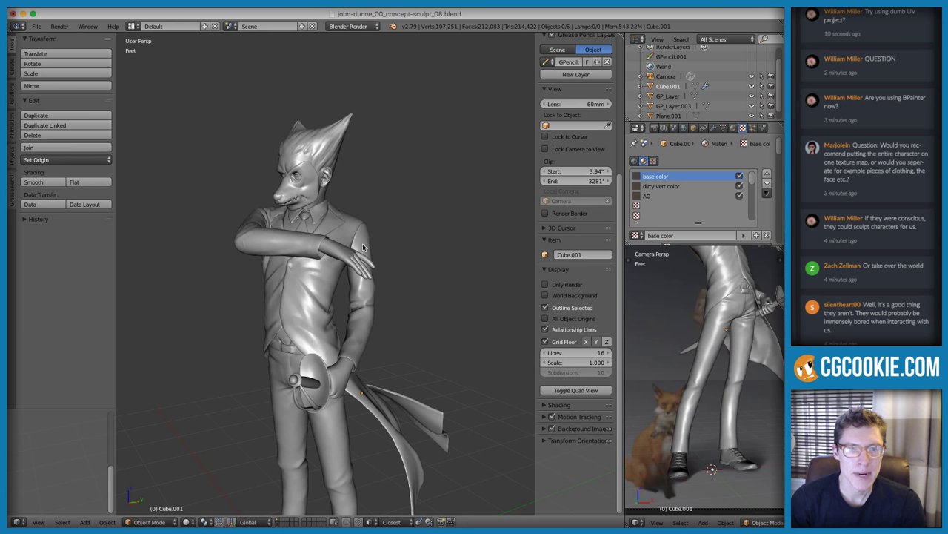
In the enlarged Render properties, expand the Bake panel and set Bake Mode to Ambient Occlusion.
left_click(657, 132)
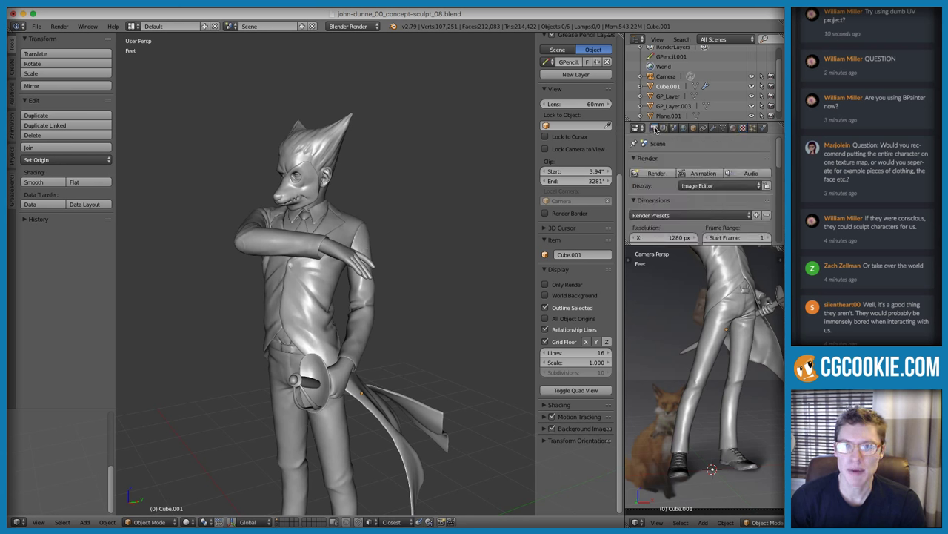
left_click_drag(715, 245, 649, 378)
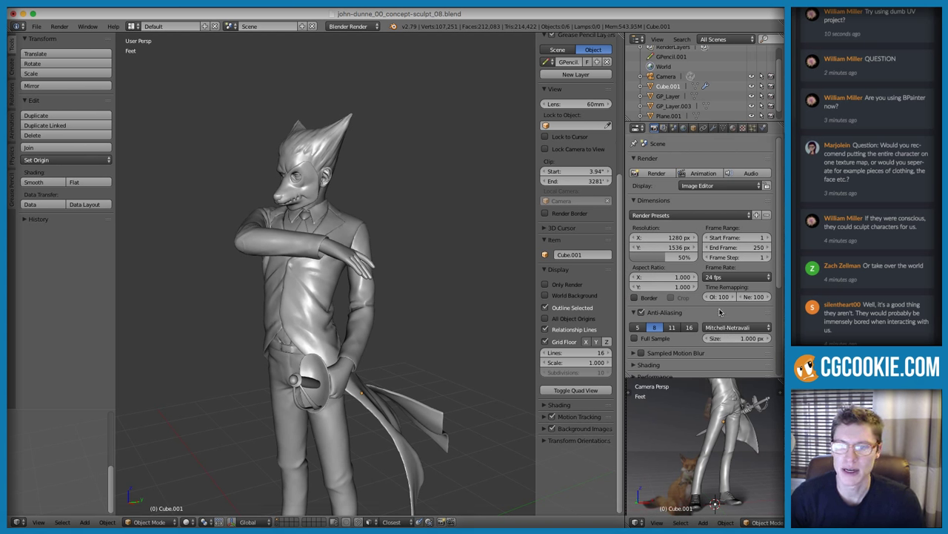
scroll(719, 251, "down", 3)
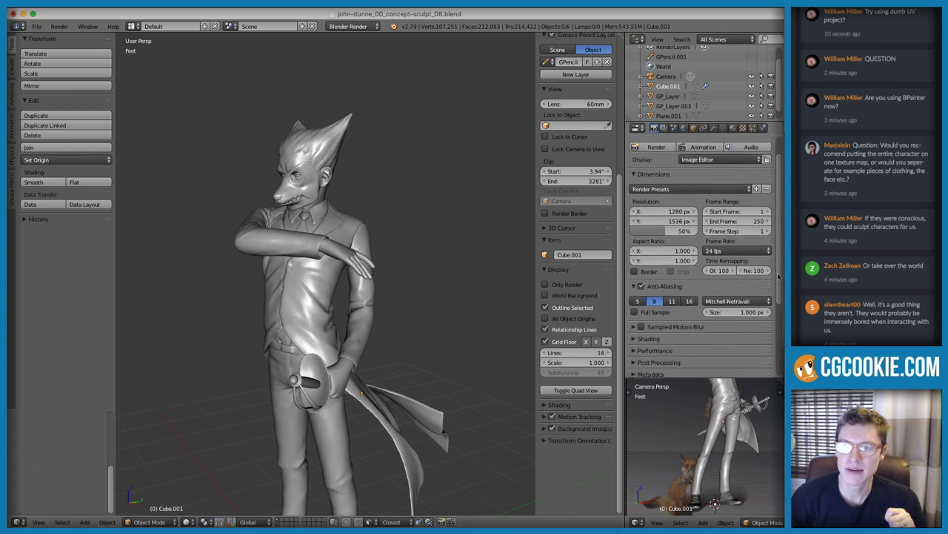
scroll(700, 251, "down", 3)
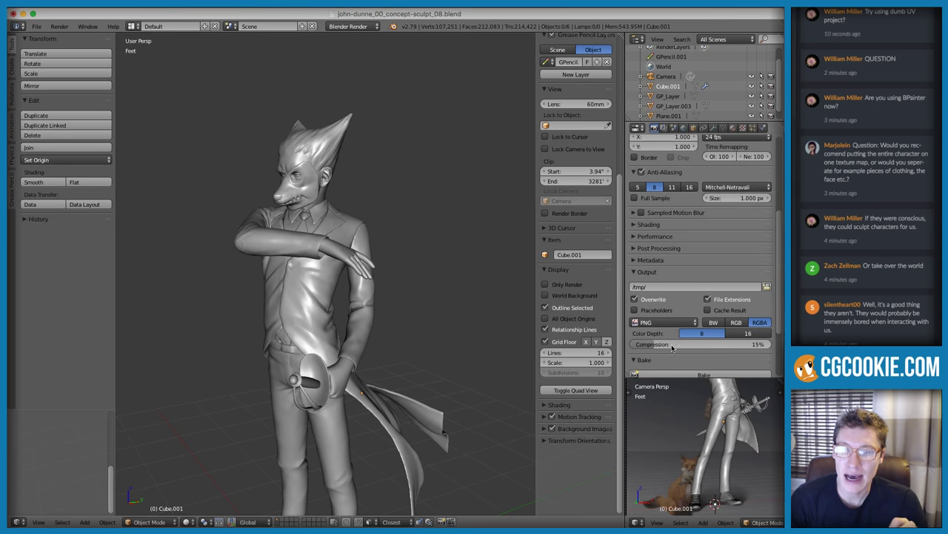
left_click(645, 359)
scroll(683, 344, "down", 3)
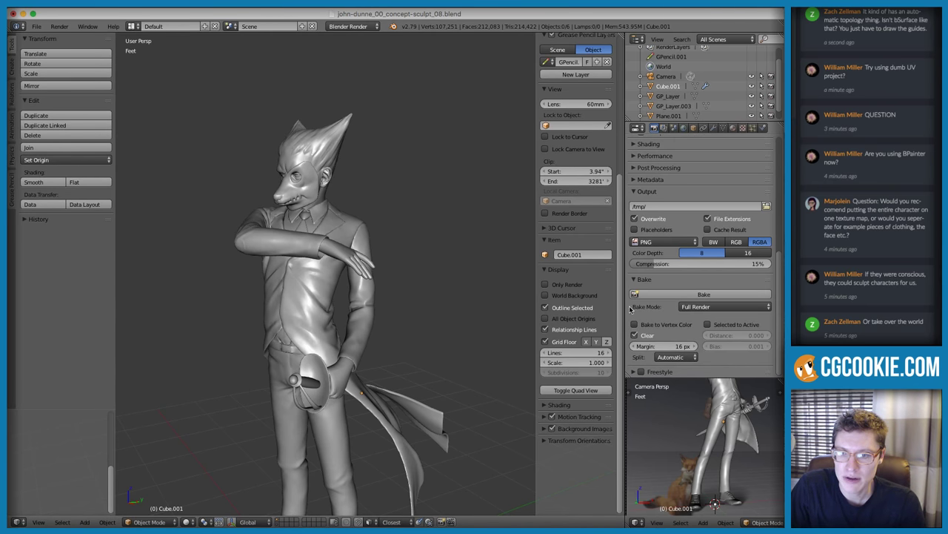
left_click(683, 308)
left_click(691, 286)
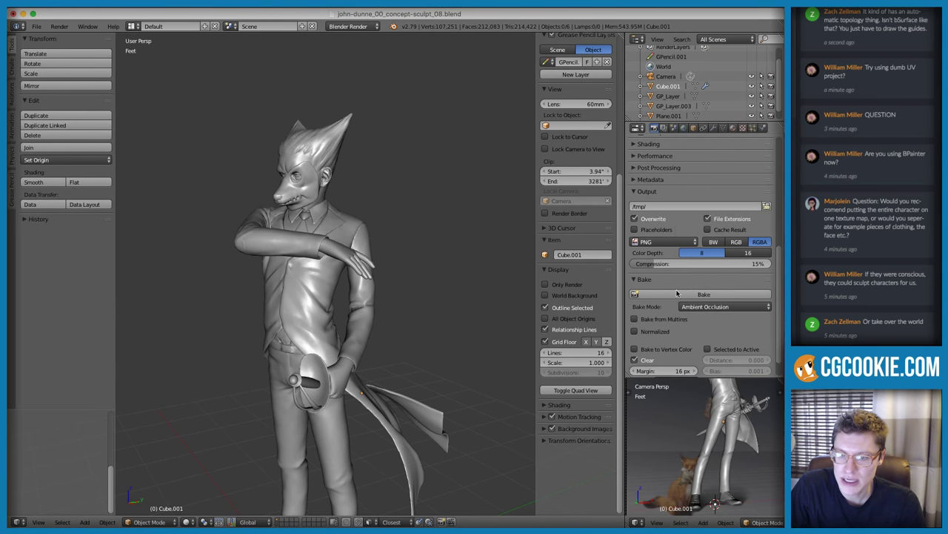
scroll(429, 244, "up", 3)
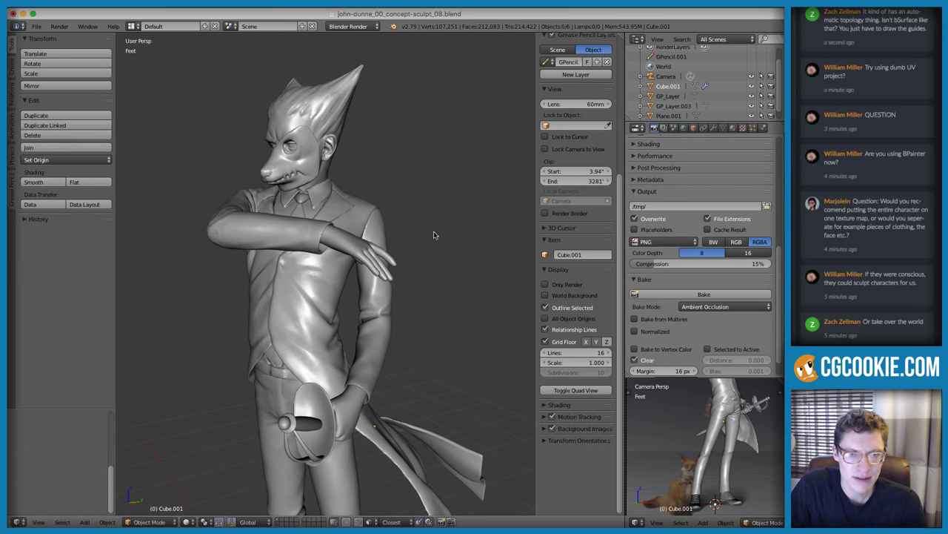
Zoom in on the fox and put Cube.001 into Edit Mode with Tab.
scroll(435, 233, "up", 1)
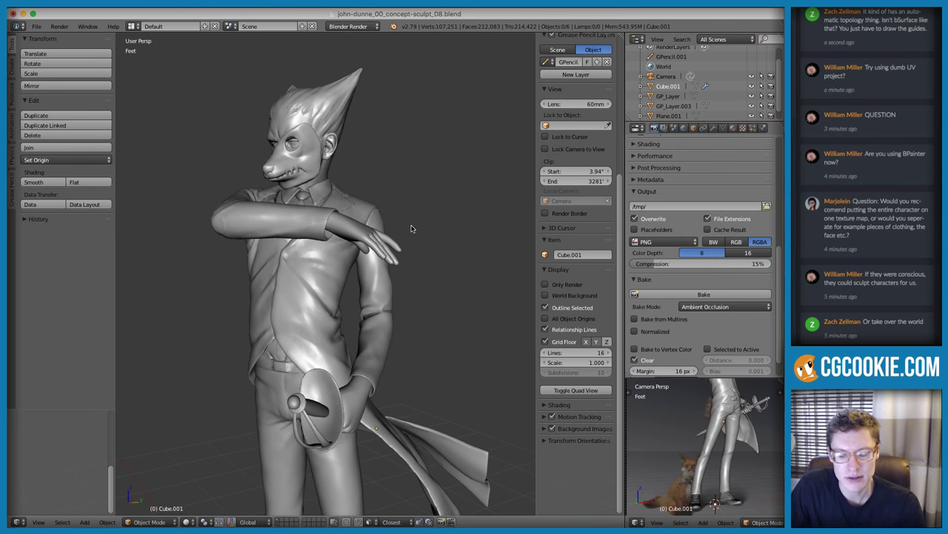
key("Tab")
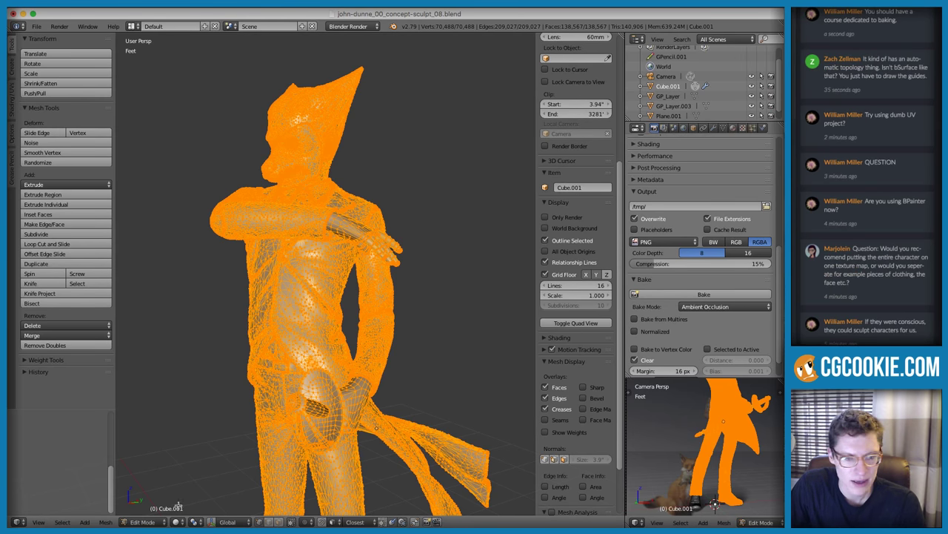
In the UV/Image Editor, select all UVs, assign the AO image, and exit to Object Mode.
left_click(20, 522)
left_click(51, 445)
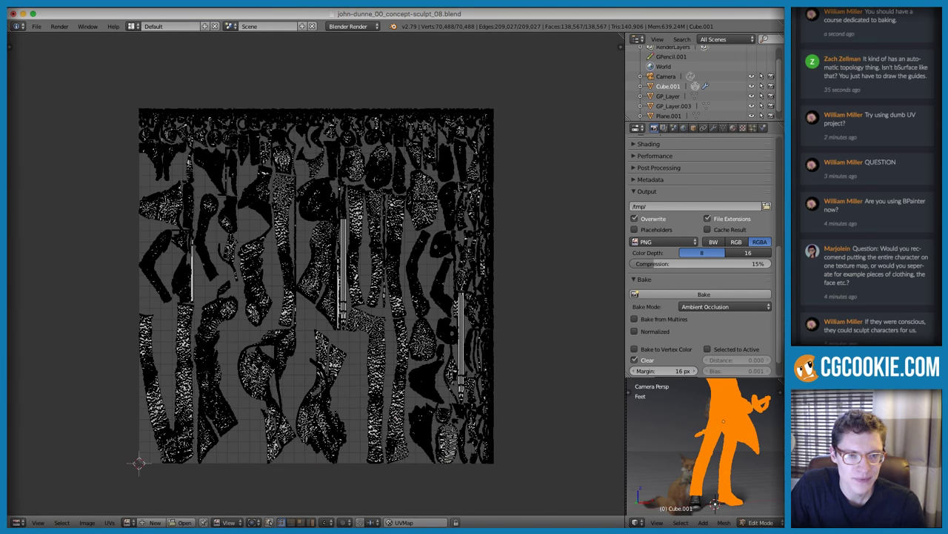
scroll(322, 345, "up", 1)
key("a")
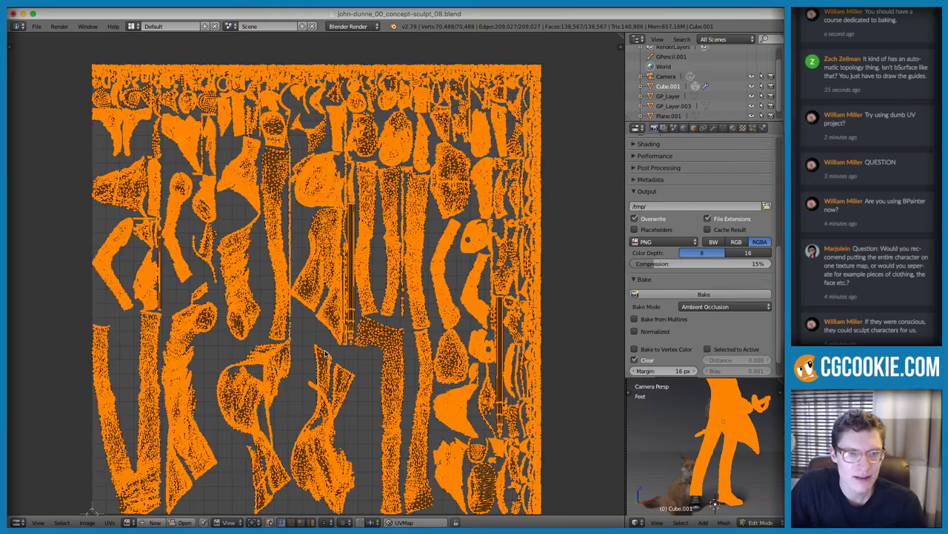
scroll(364, 296, "down", 3)
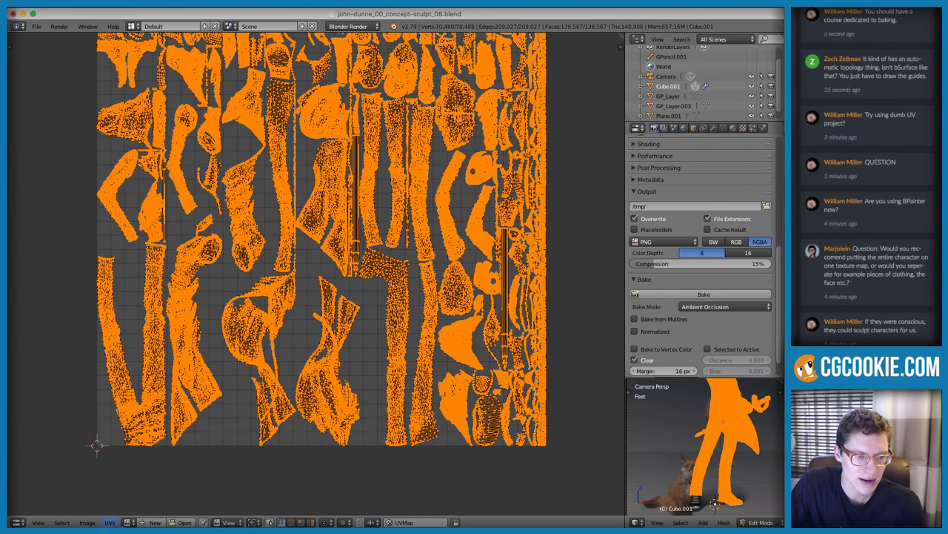
left_click(127, 522)
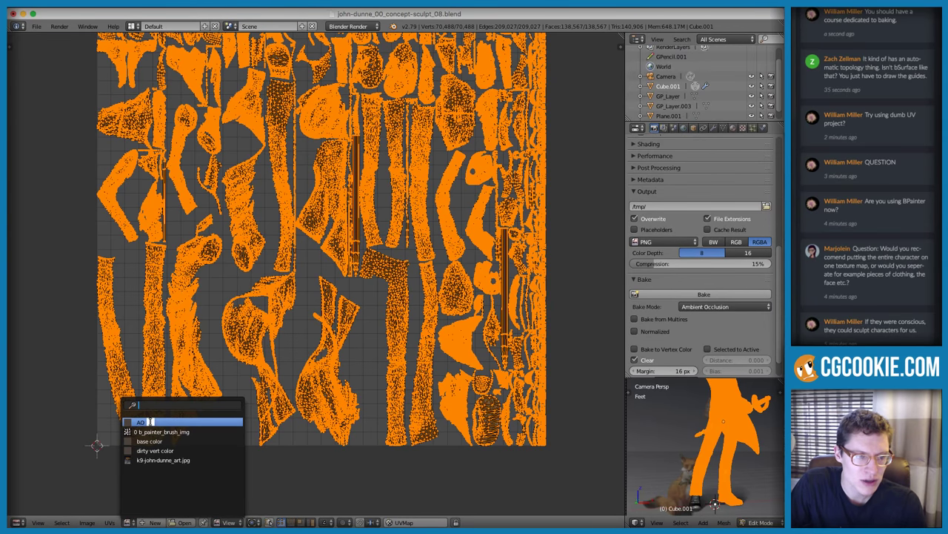
left_click(150, 421)
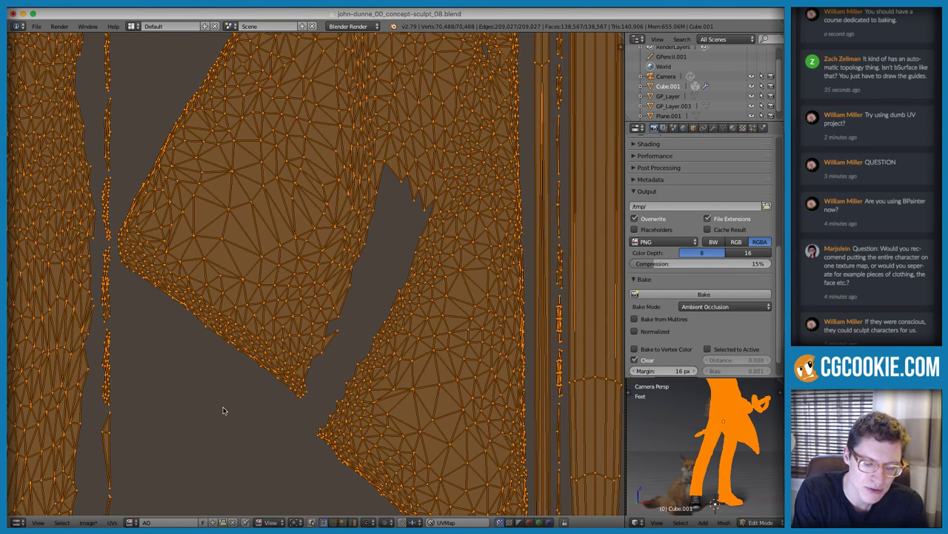
key("Tab")
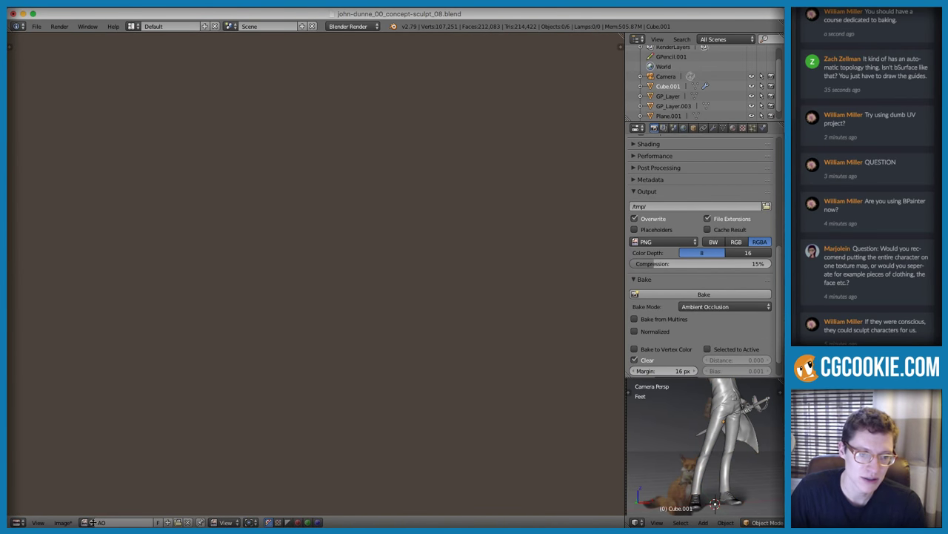
Return the main area to the 3D View and set the bake margin to 3 px.
left_click(16, 521)
left_click(29, 510)
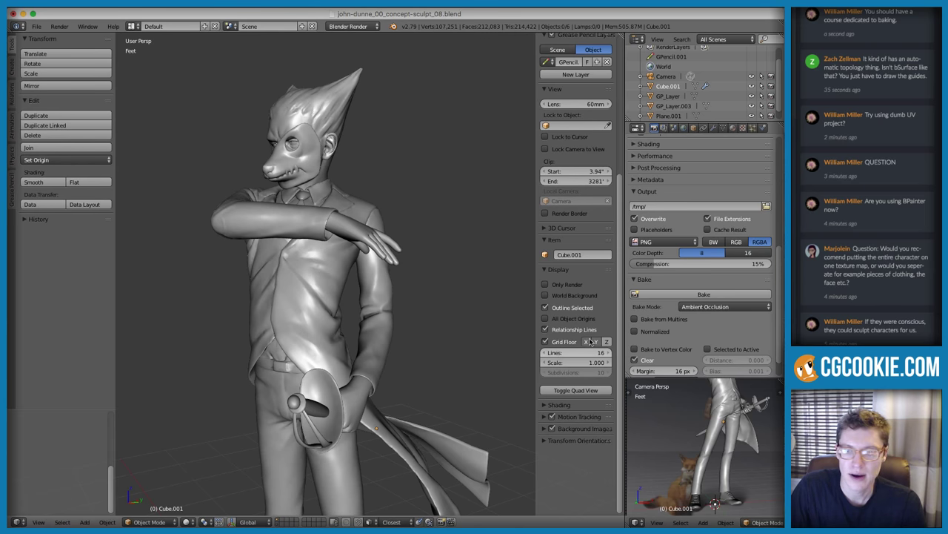
scroll(702, 350, "down", 1)
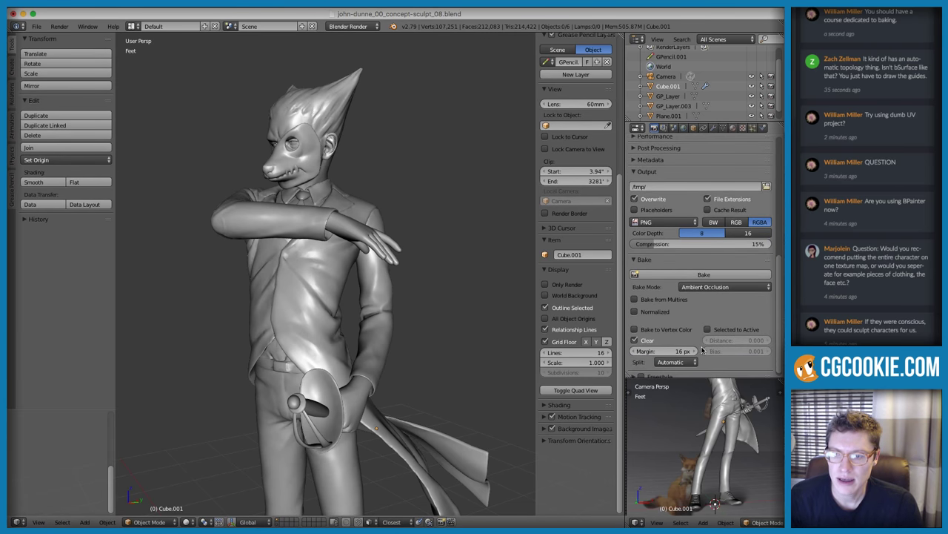
scroll(702, 350, "down", 1)
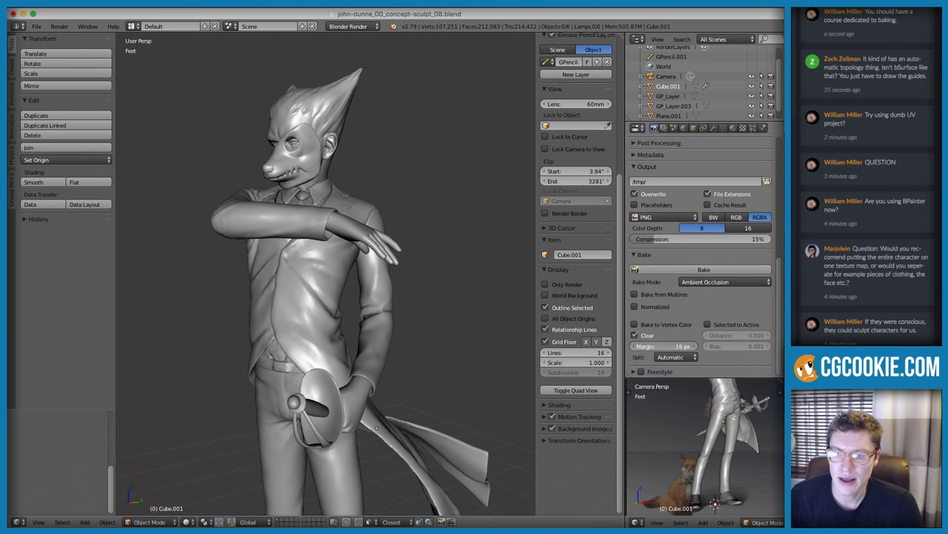
left_click(670, 345)
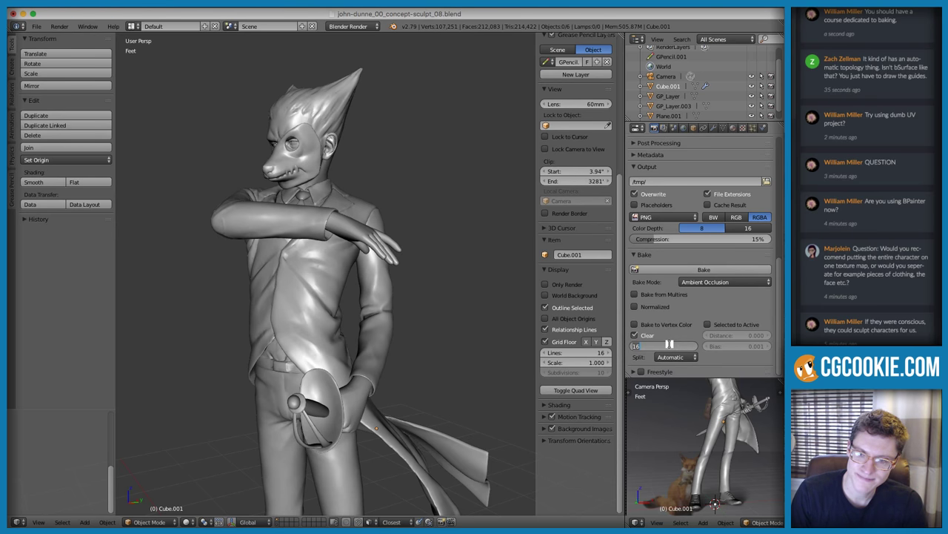
type("3")
key("Return")
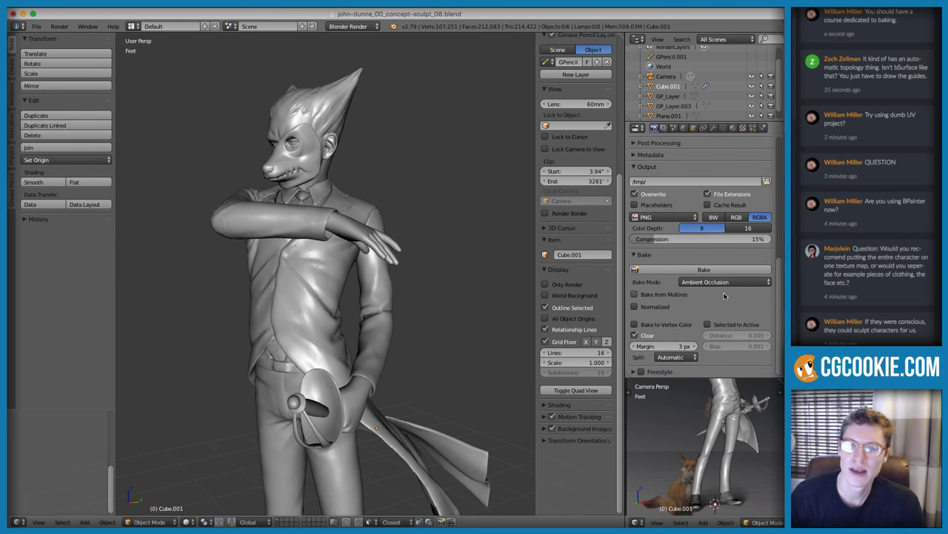
Attempt the AO bake, then right-click the fox model in wireframe view to select it.
left_click(704, 272)
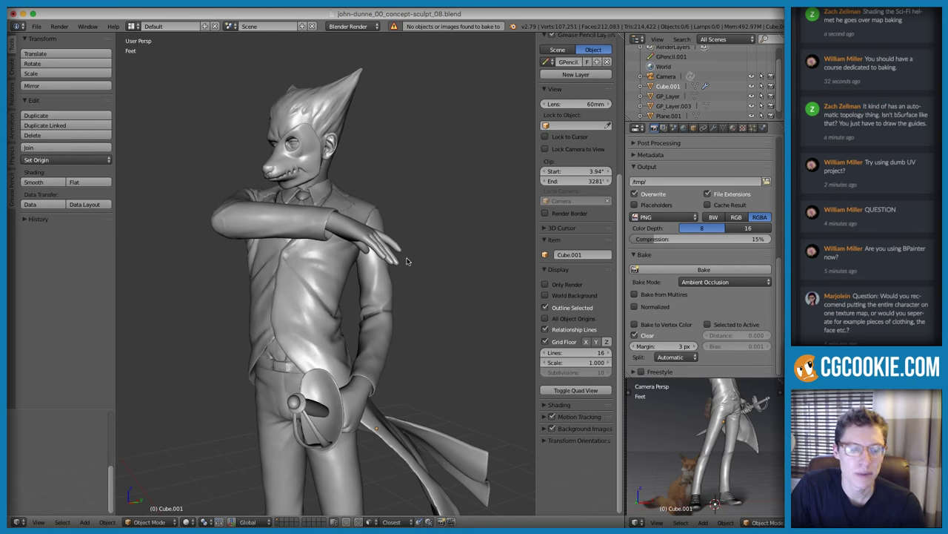
key("z")
right_click(373, 230)
Back in solid shading, bake the ambient occlusion map and orbit to view the fox.
key("z")
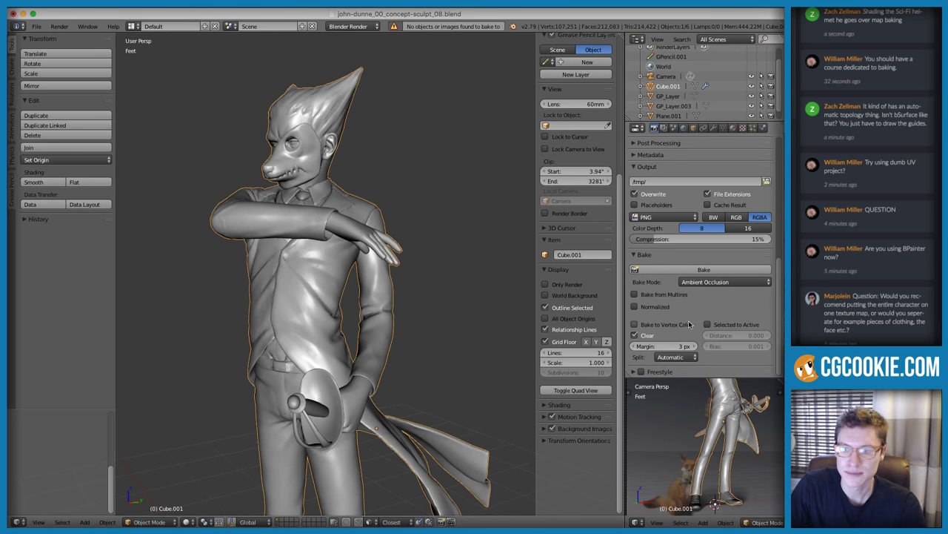
left_click(715, 269)
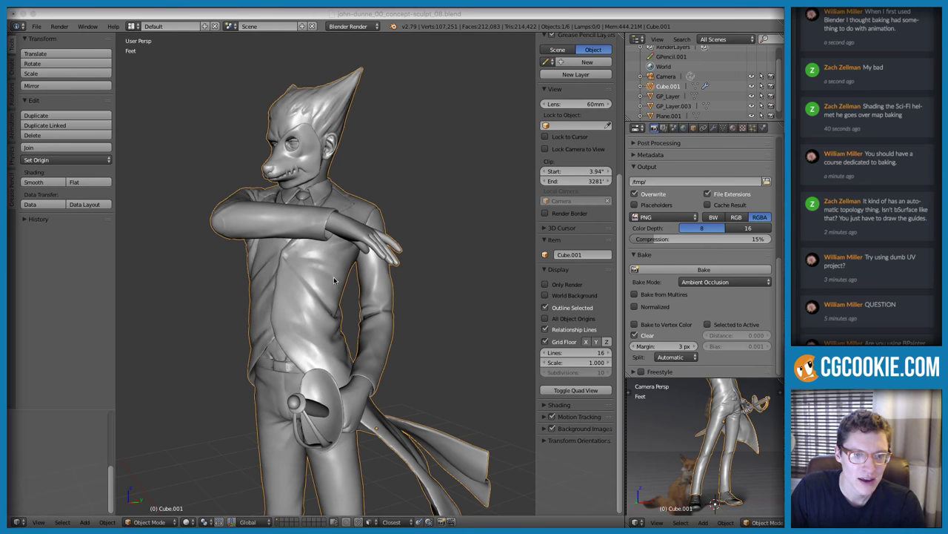
middle_click_drag(419, 236, 424, 248)
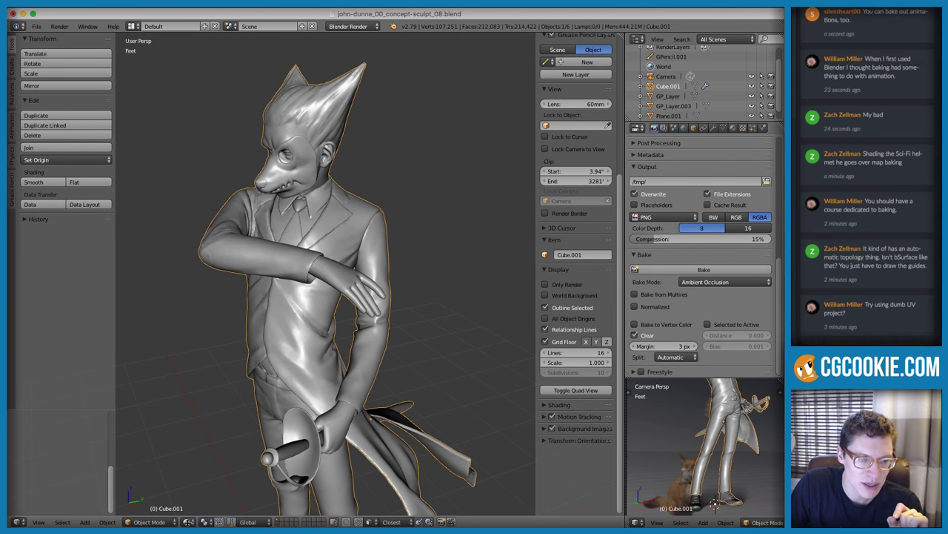
Switch the viewport shading to Material to show the baked AO on the fox.
left_click(189, 522)
left_click(205, 479)
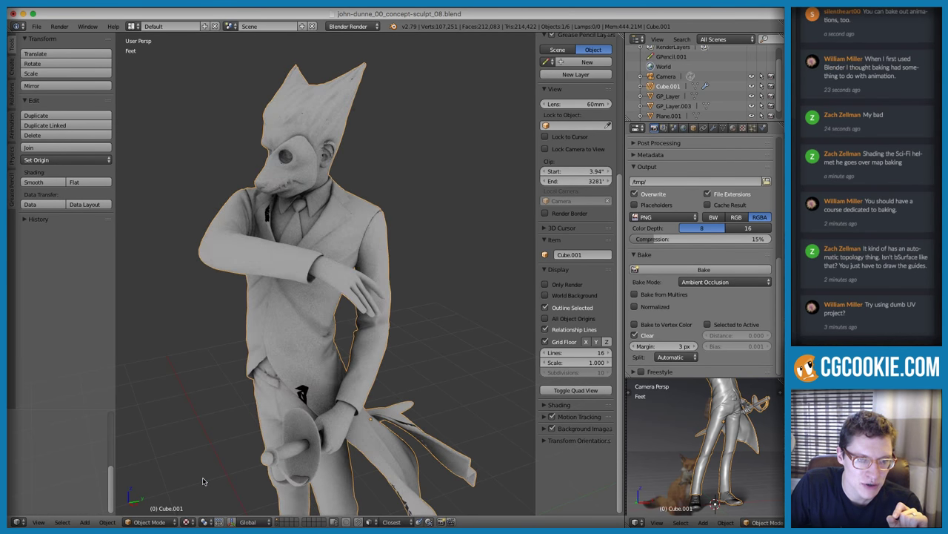
scroll(407, 226, "up", 4)
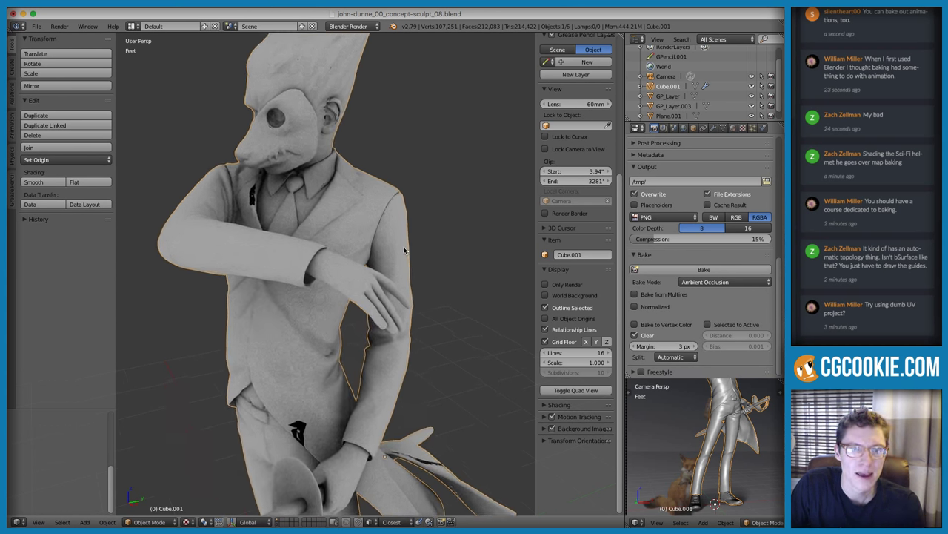
middle_click_drag(411, 252, 370, 250)
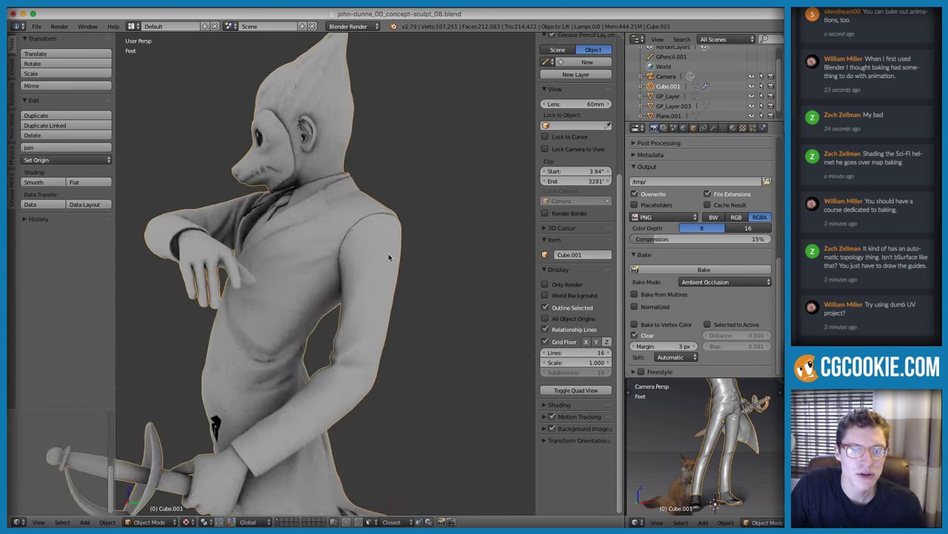
Turn the camera view editor into a UV/Image Editor displaying the AO image.
left_click(637, 522)
left_click(663, 438)
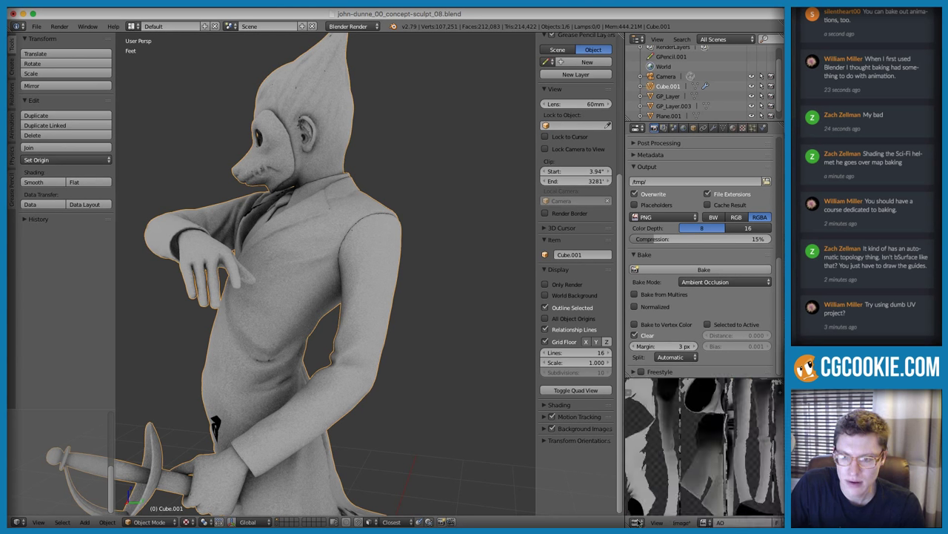
scroll(743, 412, "down", 5)
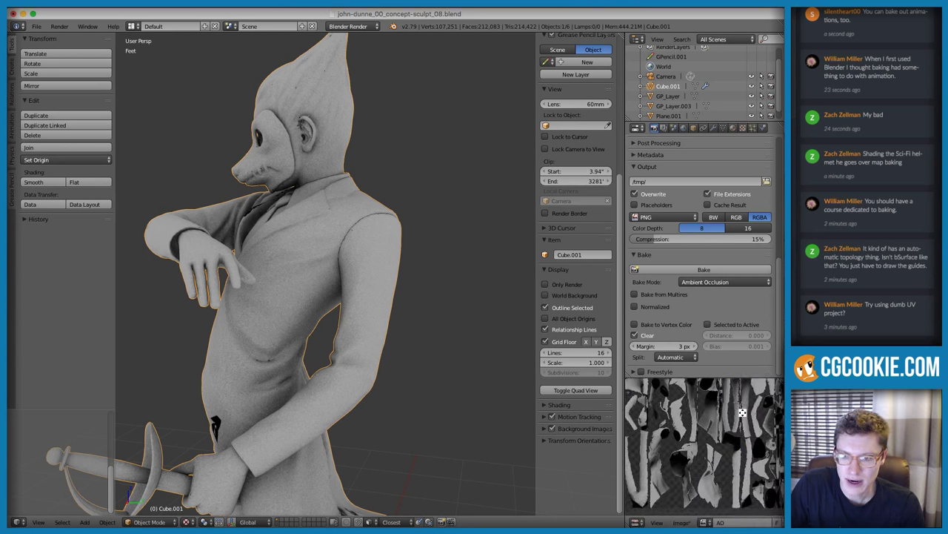
scroll(743, 412, "down", 1)
mouse_move(413, 271)
middle_mouse_down()
mouse_move(455, 275)
mouse_move(426, 261)
middle_mouse_up()
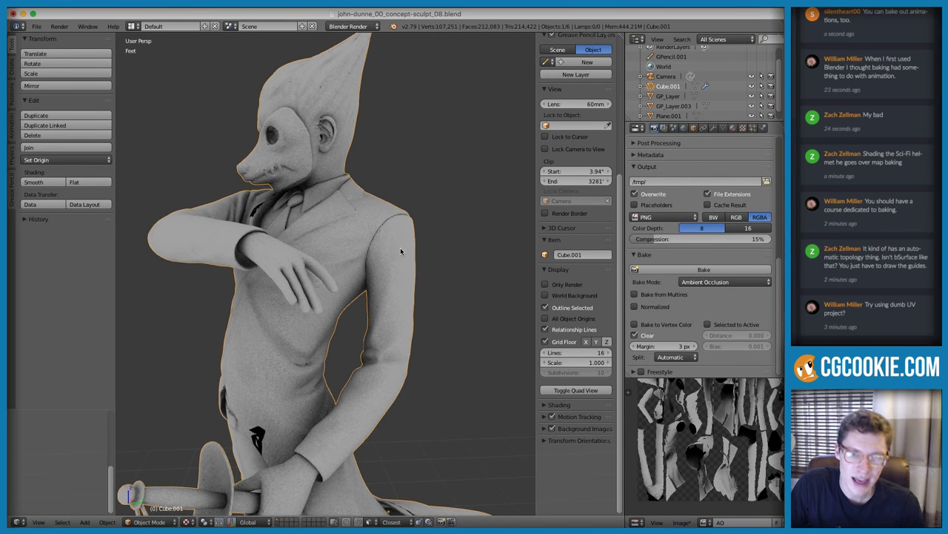
scroll(727, 287, "up", 10)
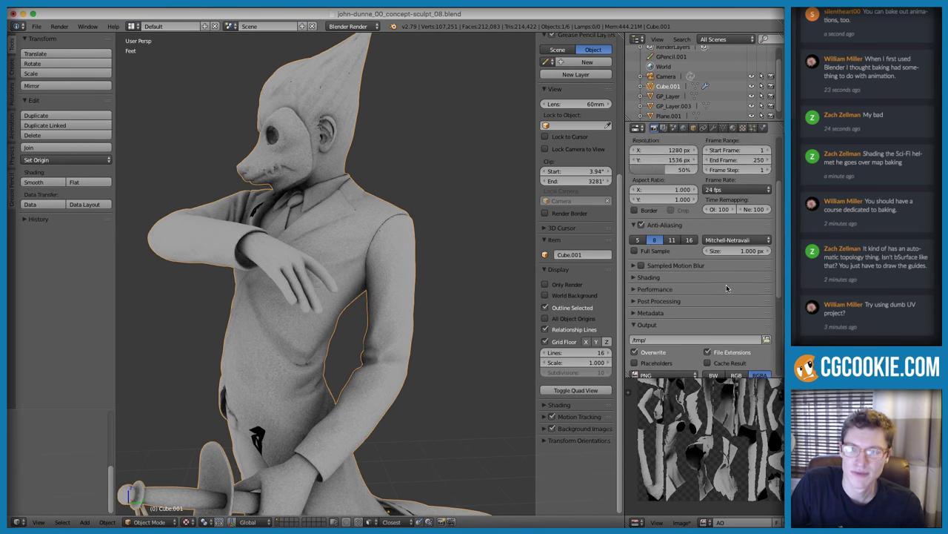
Toggle World ambient occlusion and bring the Gather settings into view.
left_click(683, 128)
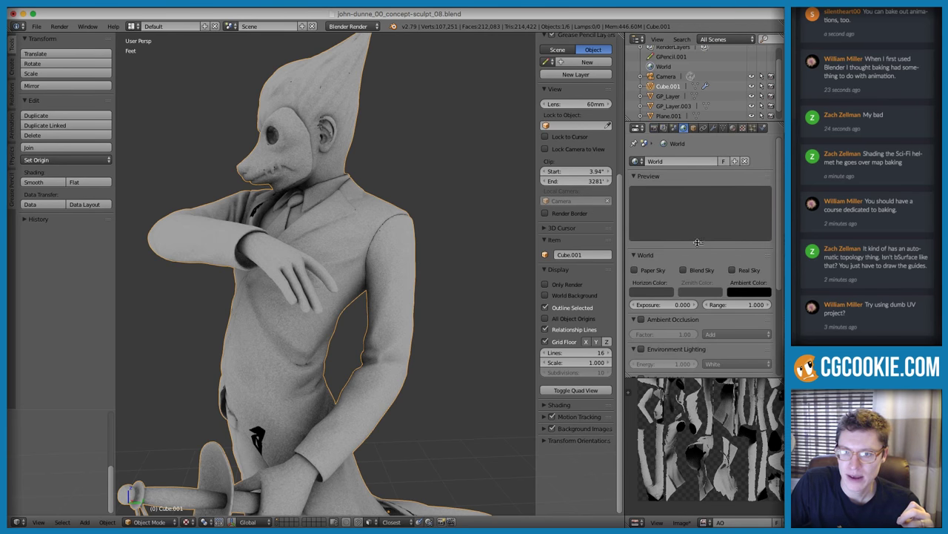
left_click(641, 320)
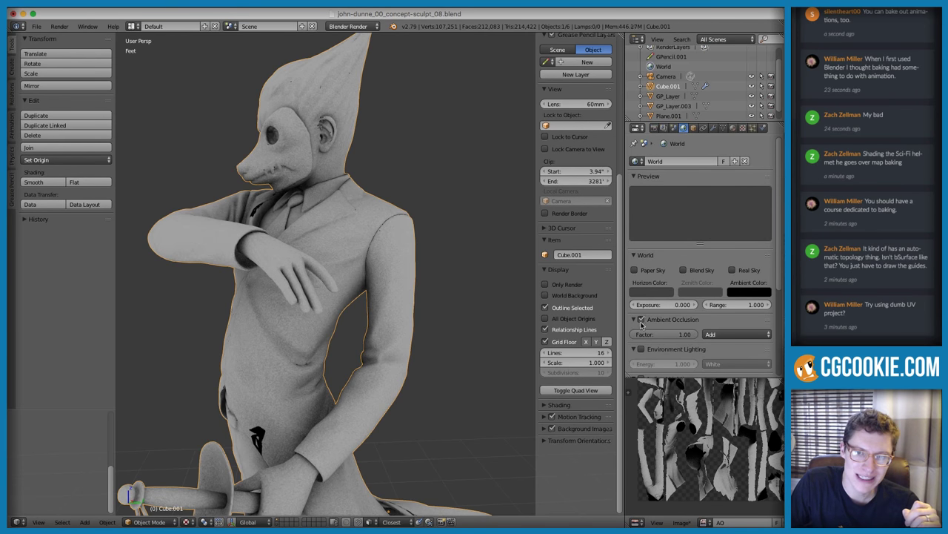
left_click(641, 320)
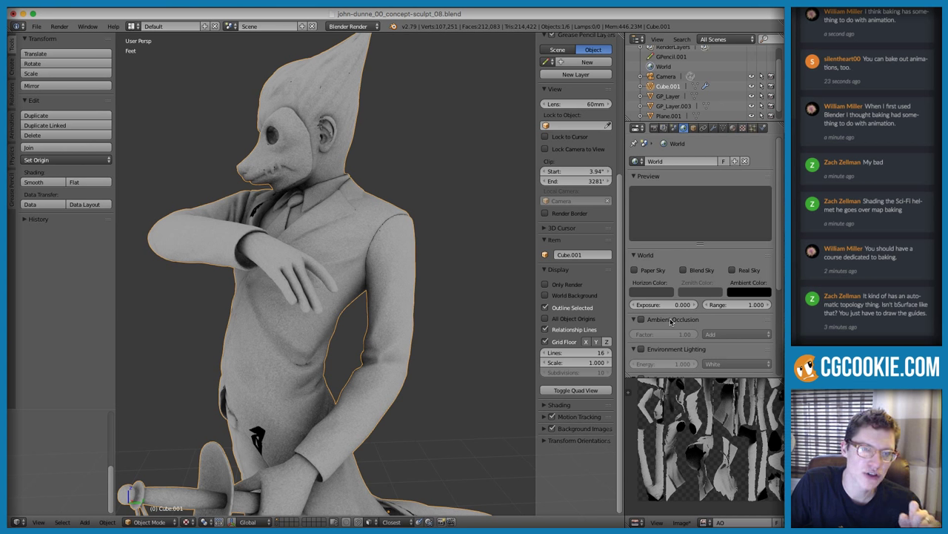
middle_click_drag(672, 320, 679, 260)
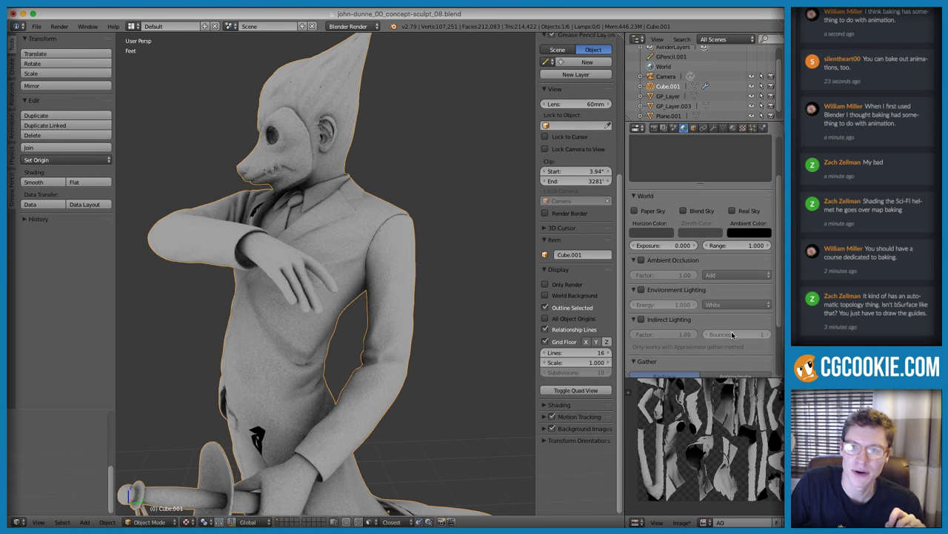
scroll(700, 260, "down", 3)
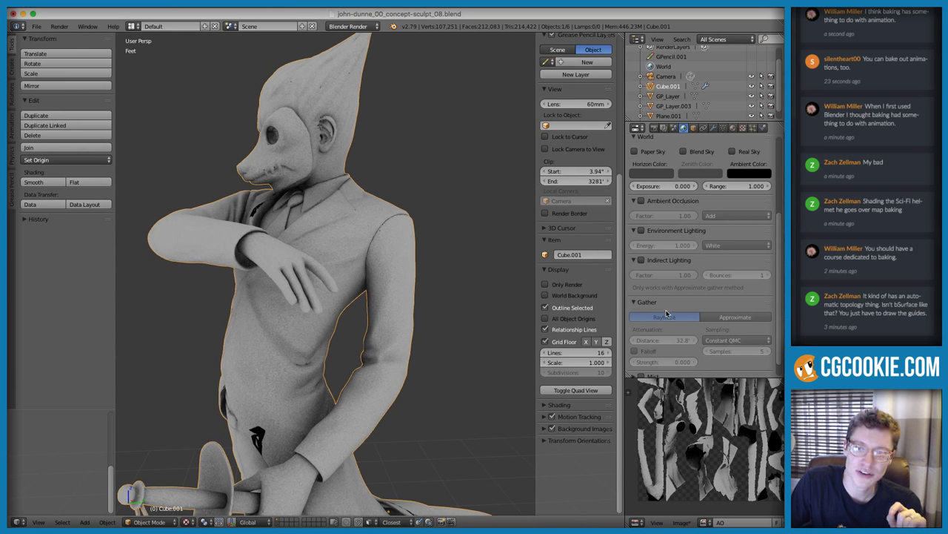
scroll(353, 256, "up", 6)
scroll(400, 256, "down", 5)
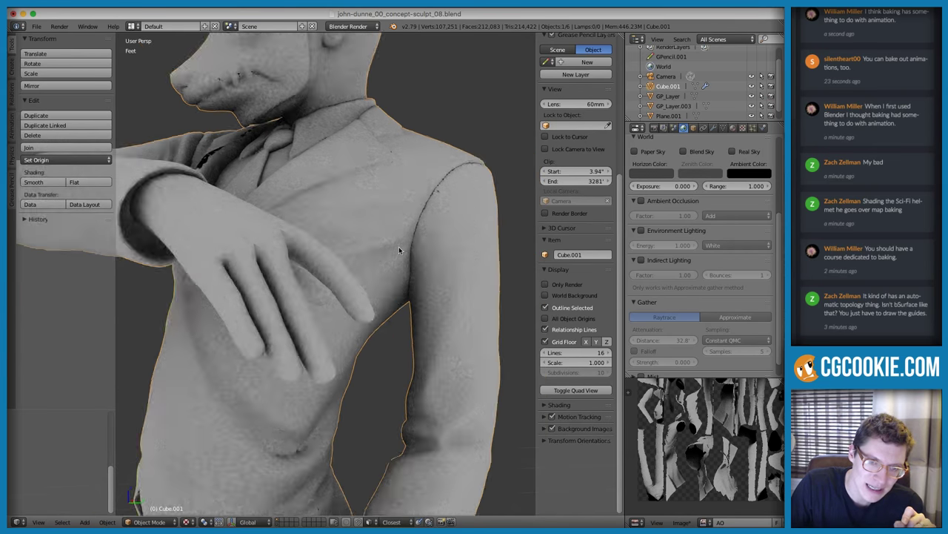
middle_click_drag(400, 256, 355, 245)
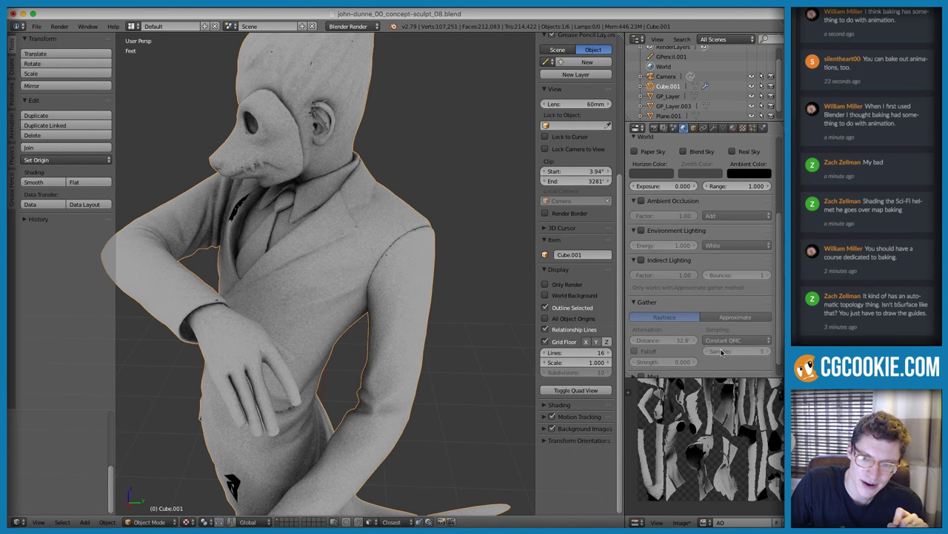
Set the Gather samples to 16 and the occlusion distance to 1.2 feet.
left_click(732, 353)
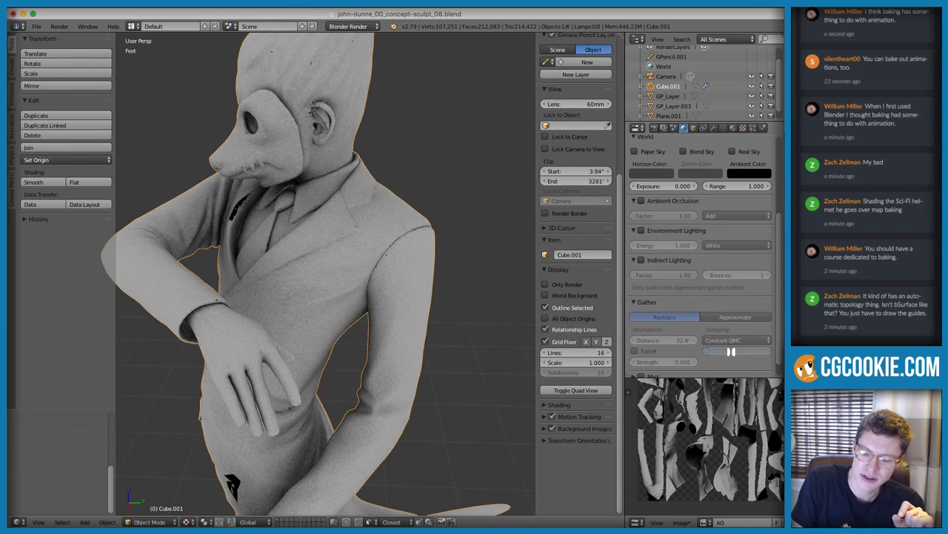
key("Return")
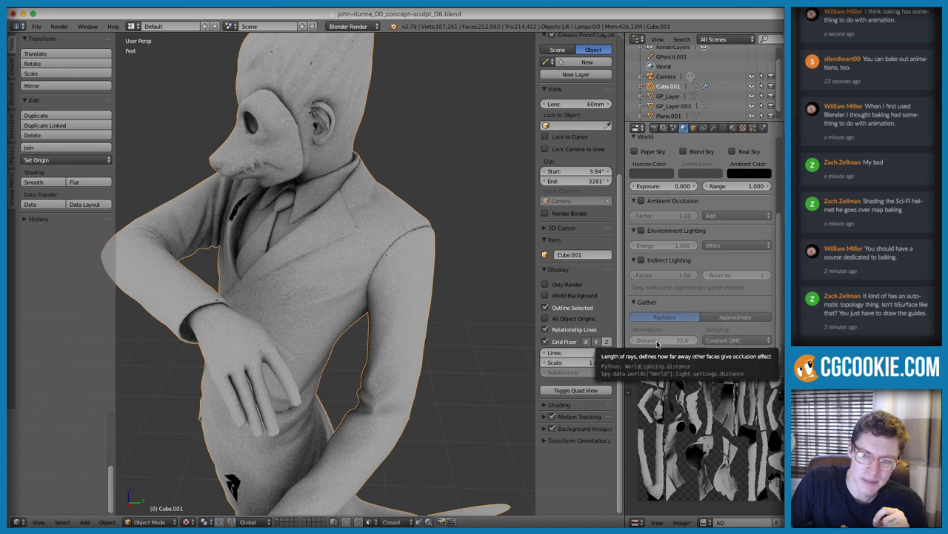
left_click(657, 341)
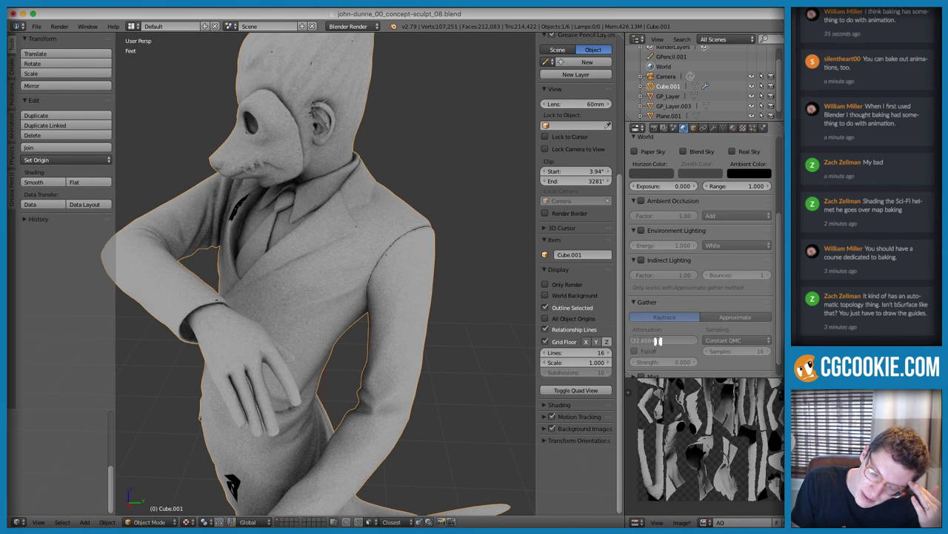
type("2")
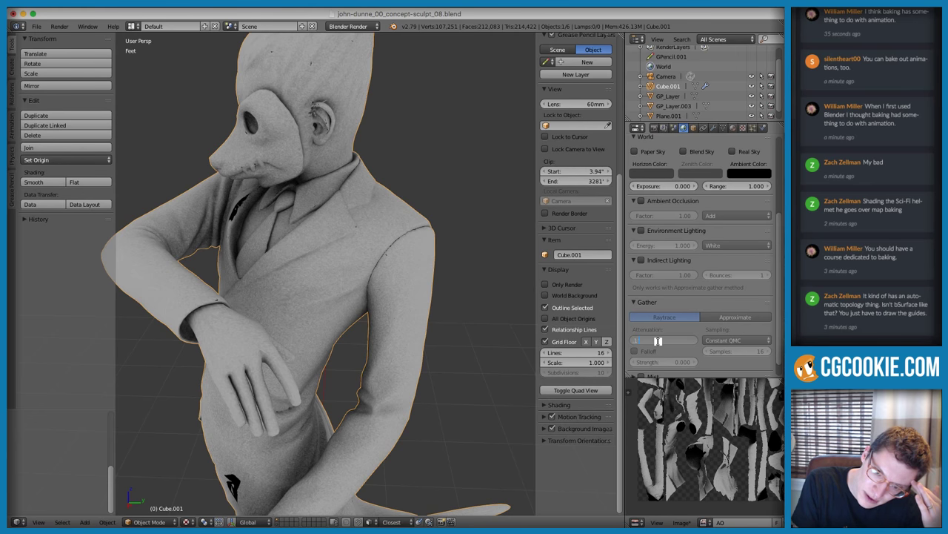
key("Return")
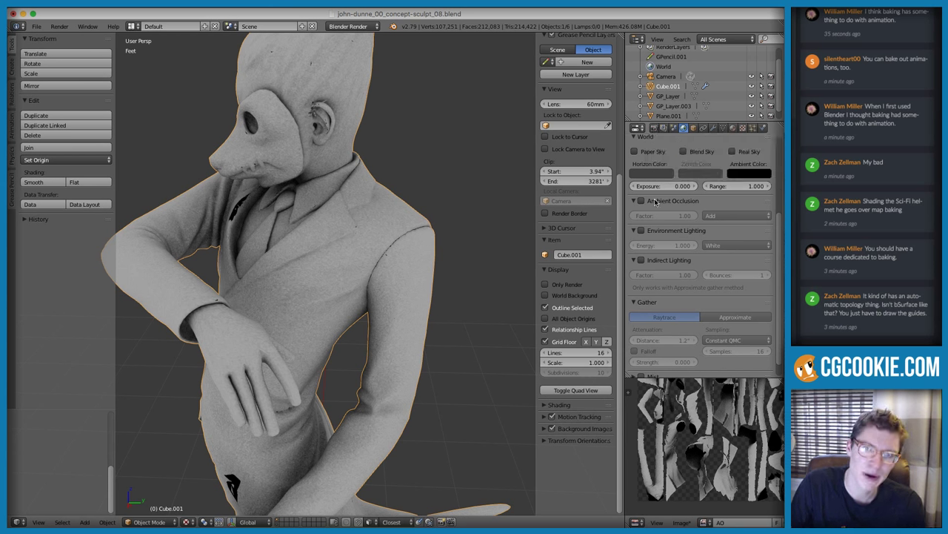
left_click(655, 127)
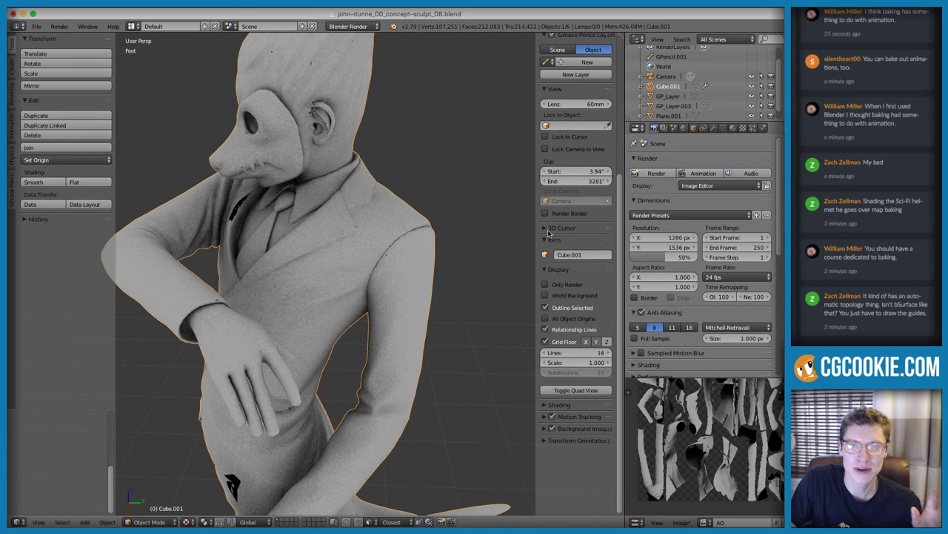
Re-bake the ambient occlusion map of Cube.001 from the Render Bake panel.
scroll(703, 235, "down", 1)
scroll(703, 236, "down", 10)
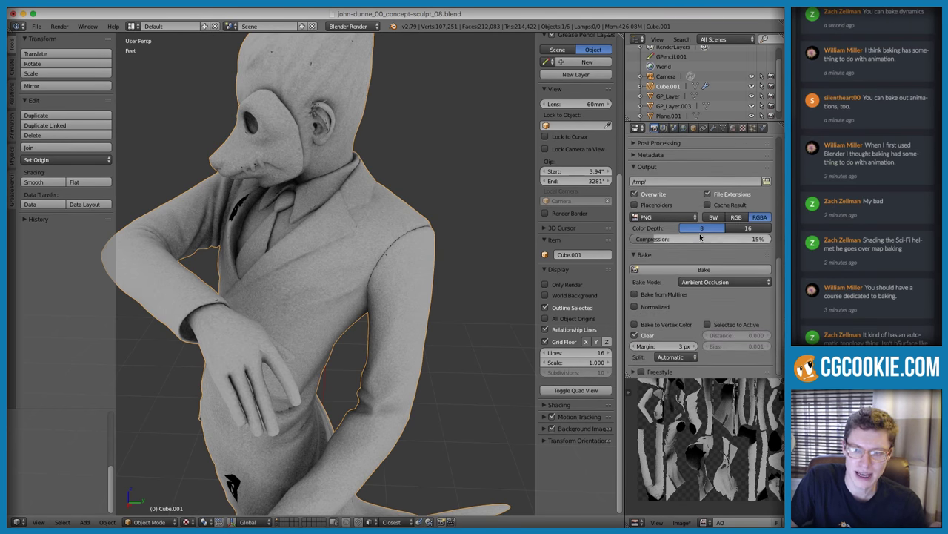
left_click(716, 271)
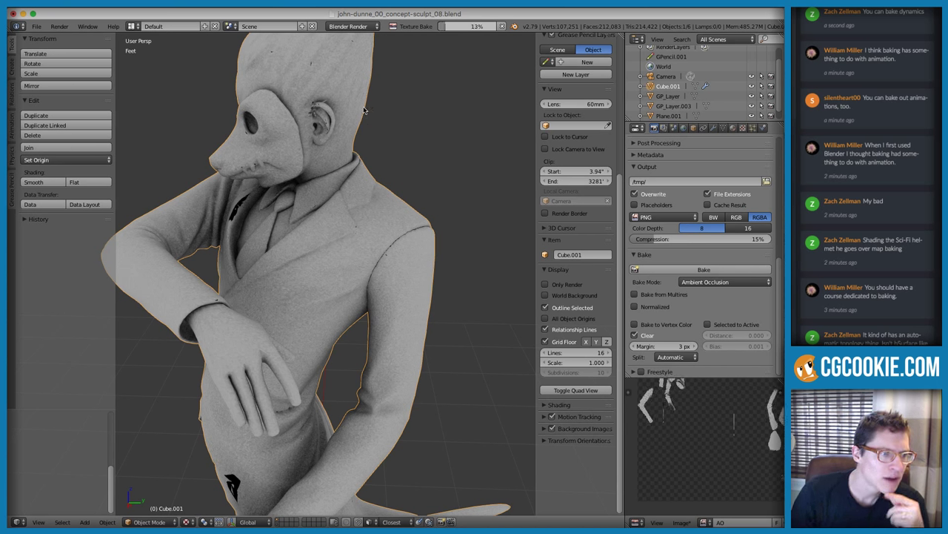
left_click(893, 81)
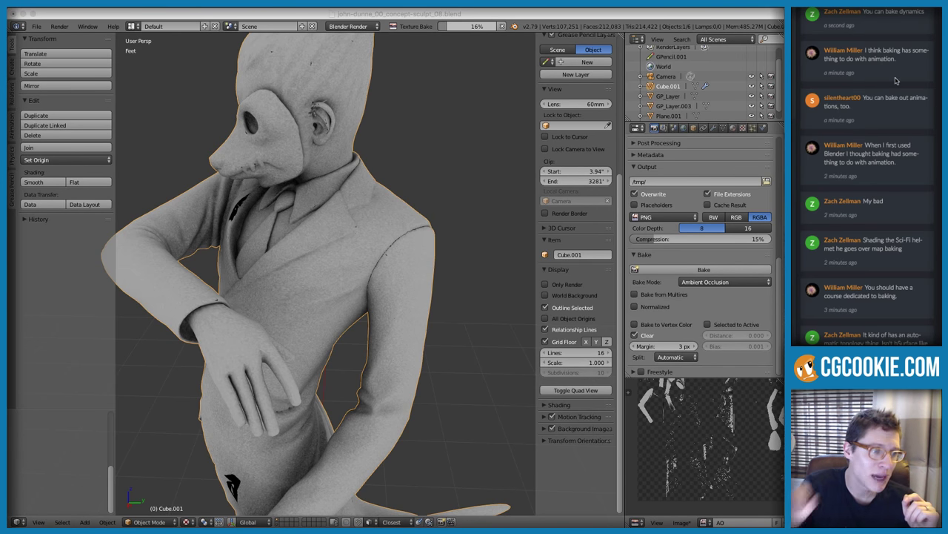
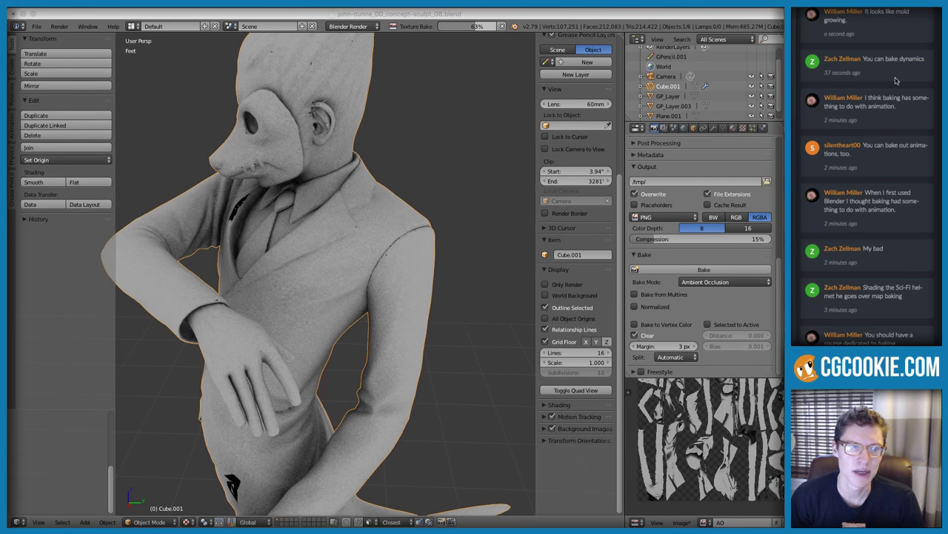
Orbit and zoom around the fox to inspect the baked AO on the chest, hand and shirt.
left_click(421, 125)
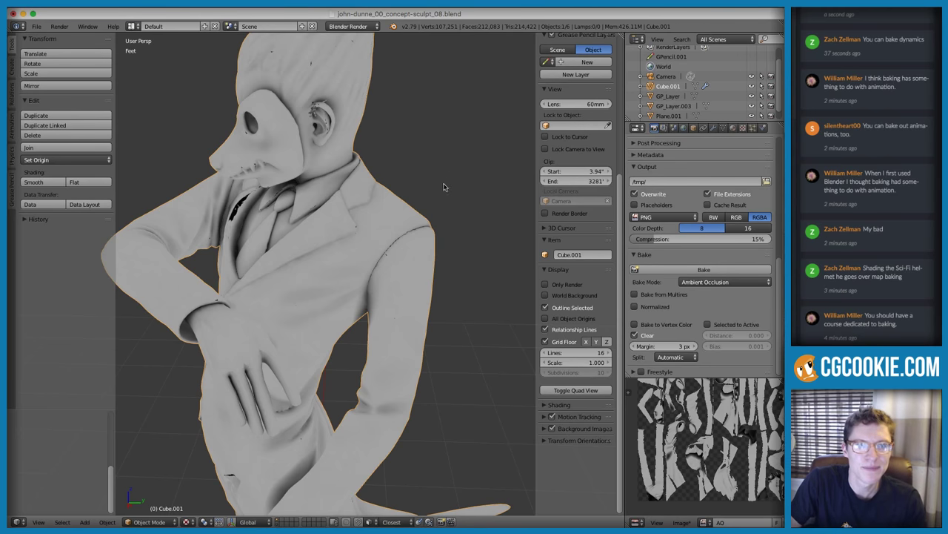
middle_click_drag(446, 187, 383, 178)
scroll(376, 218, "up", 5)
middle_click_drag(377, 217, 324, 217)
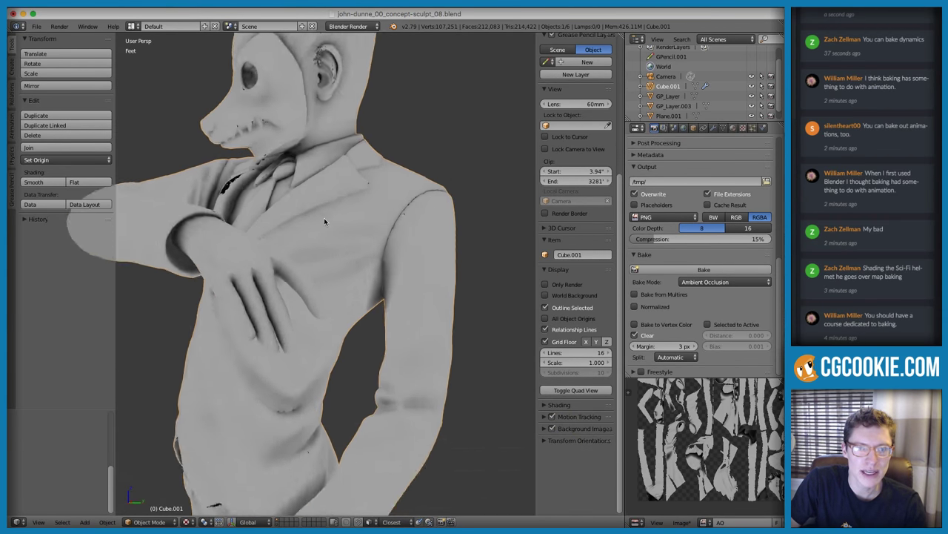
scroll(324, 249, "up", 4)
middle_click_drag(325, 253, 445, 167)
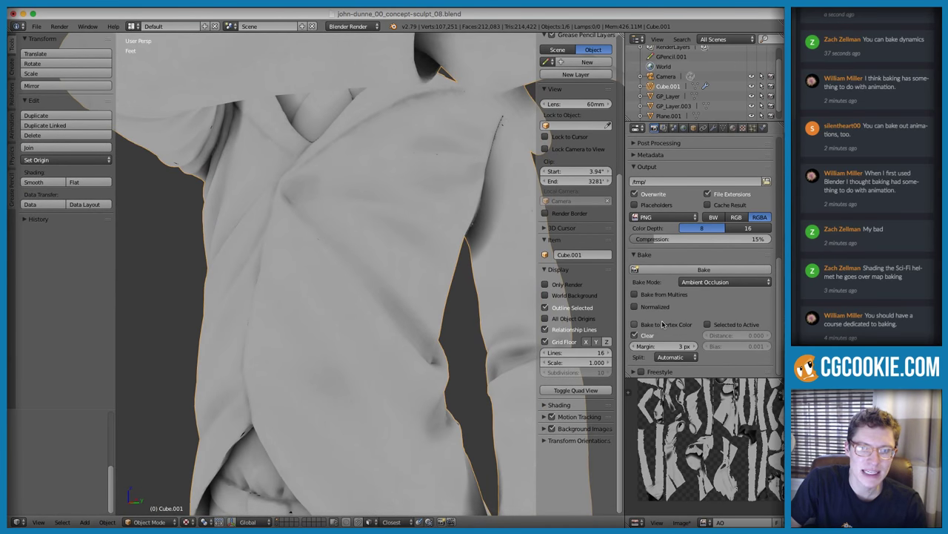
Check the World ambient occlusion settings, then uncheck Normalized in the Render tab's Bake panel.
left_click(684, 129)
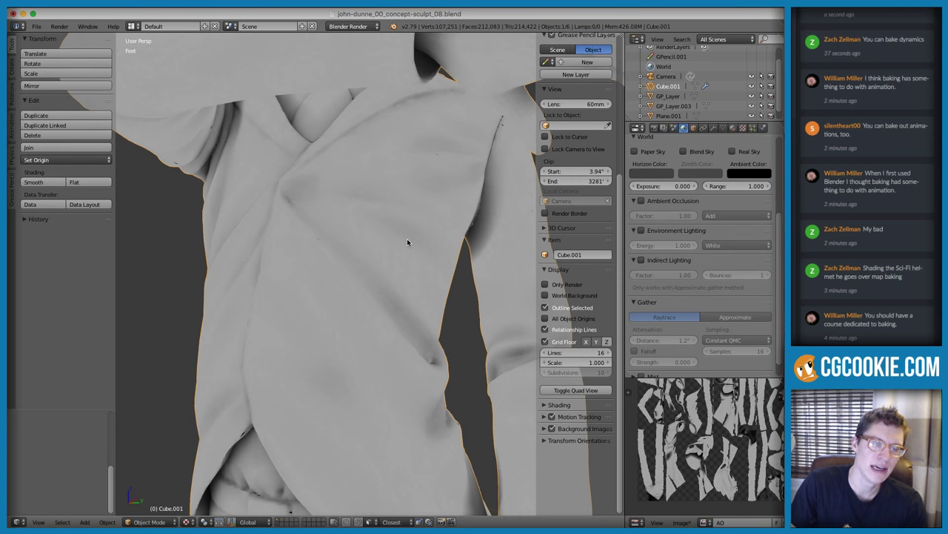
scroll(407, 238, "down", 5)
mouse_move(298, 279)
middle_mouse_down()
mouse_move(347, 282)
mouse_move(309, 246)
mouse_move(301, 296)
mouse_move(370, 254)
mouse_move(359, 264)
middle_mouse_up()
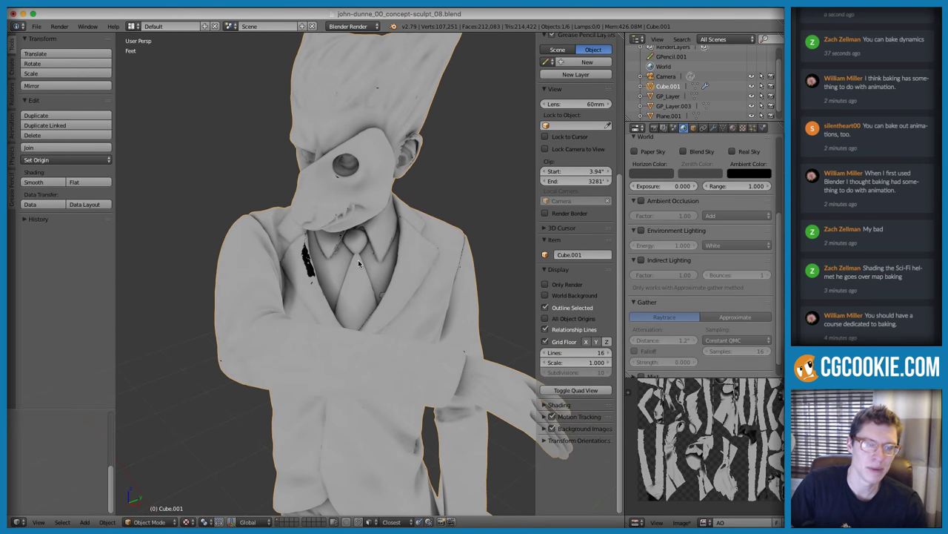
left_click(654, 128)
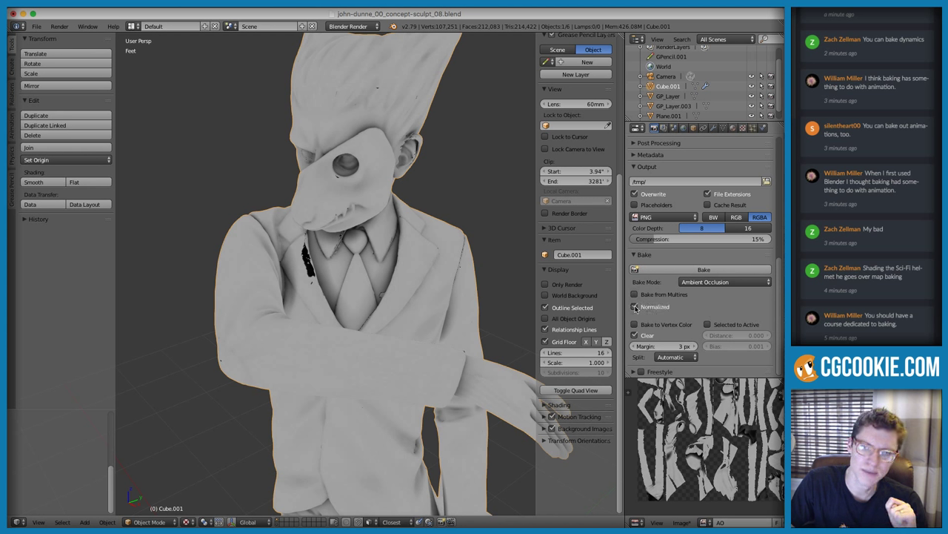
left_click(636, 306)
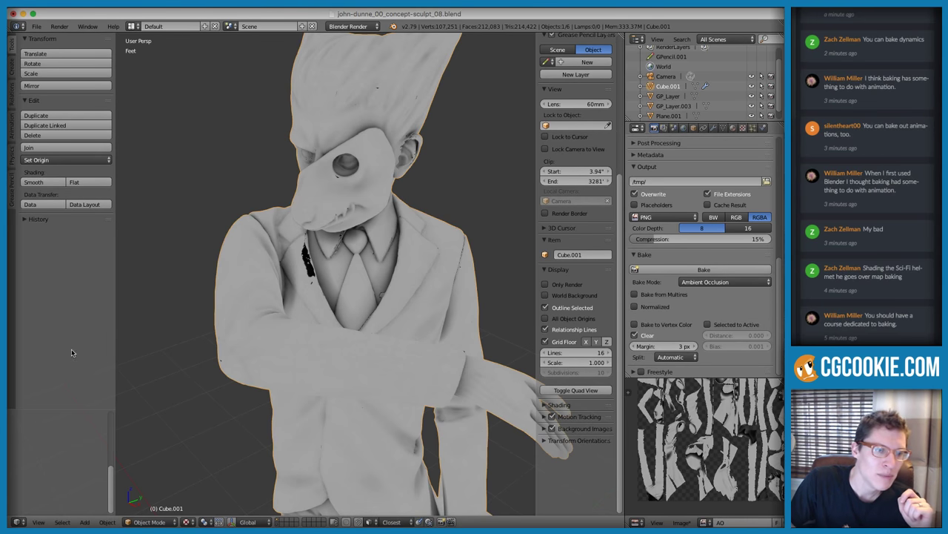
left_click(160, 522)
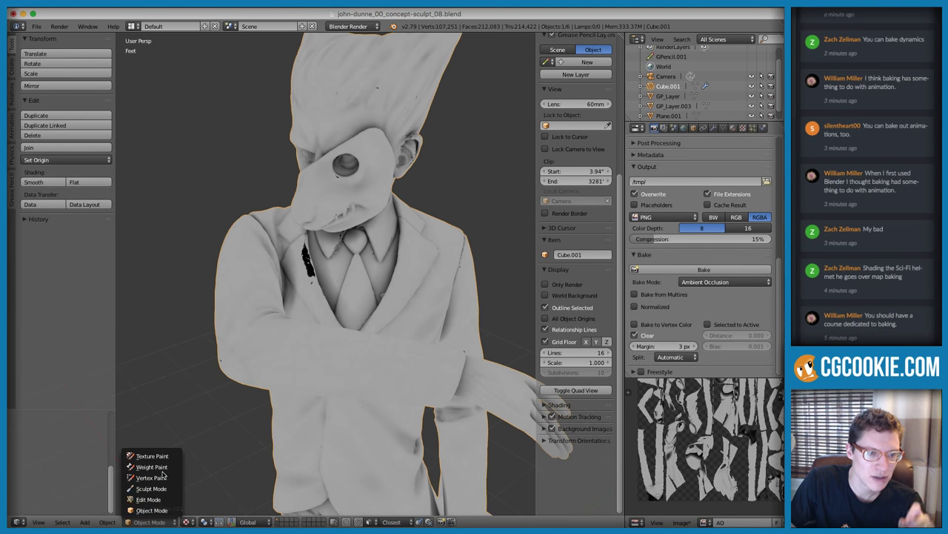
Enter Texture Paint mode and set the AO slot's blend type to Multiply, after trying Overlay and Add.
left_click(164, 458)
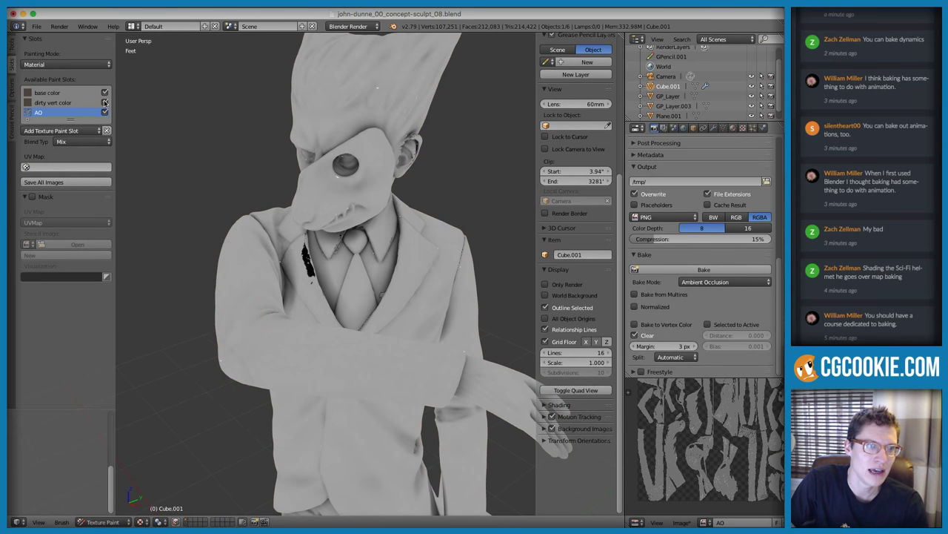
mouse_move(353, 195)
middle_mouse_down()
mouse_move(259, 143)
mouse_move(178, 126)
middle_mouse_up()
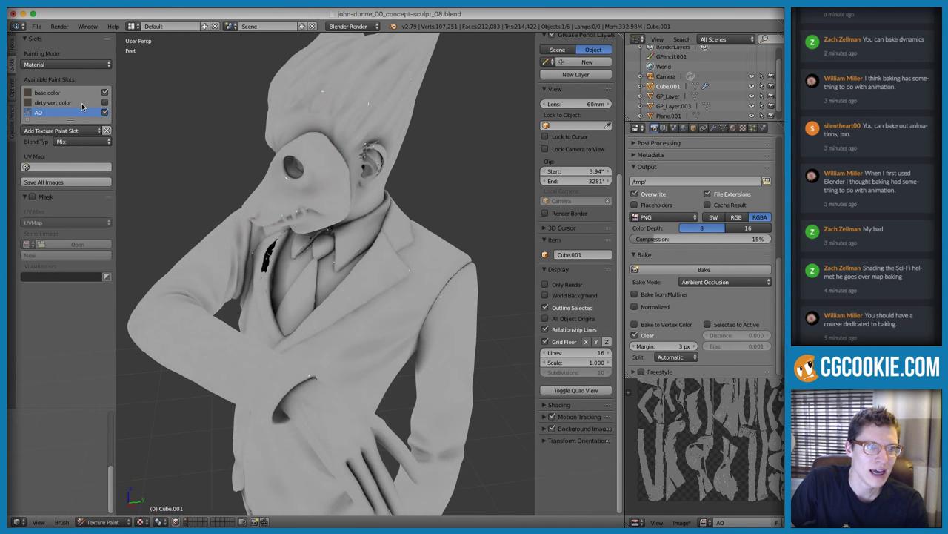
left_click(64, 142)
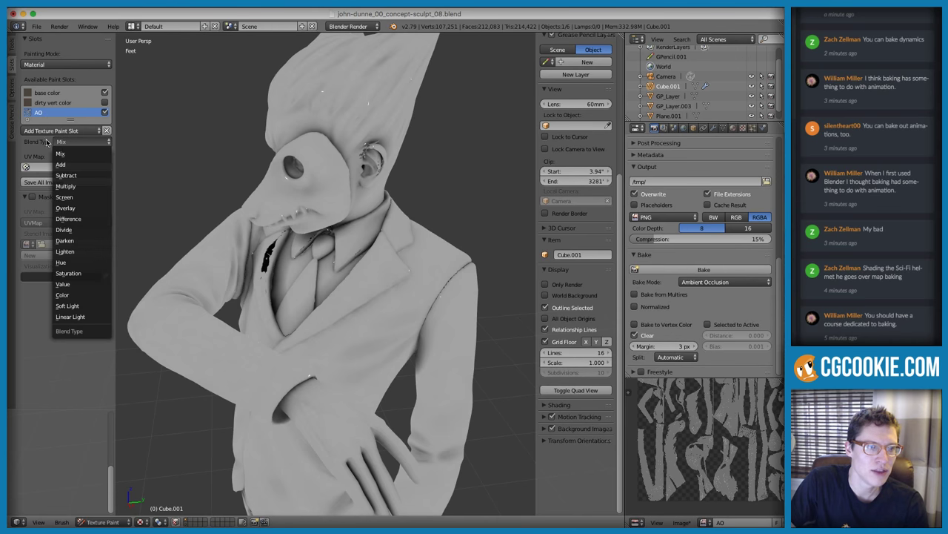
left_click(66, 209)
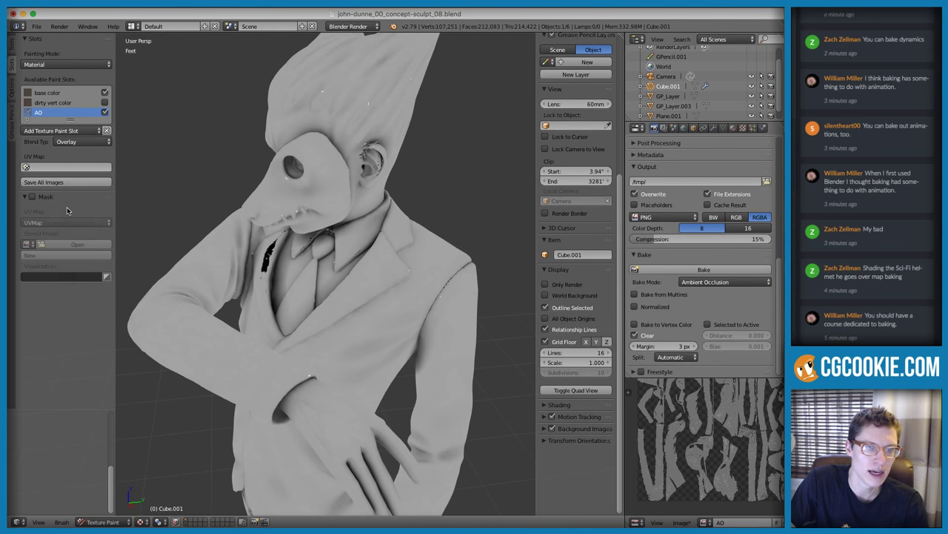
left_click(71, 141)
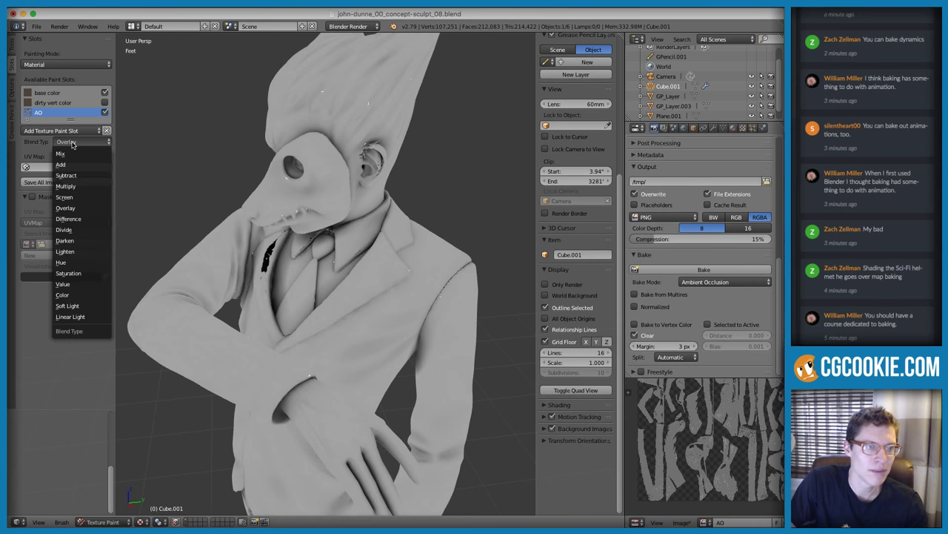
left_click(63, 164)
left_click(73, 145)
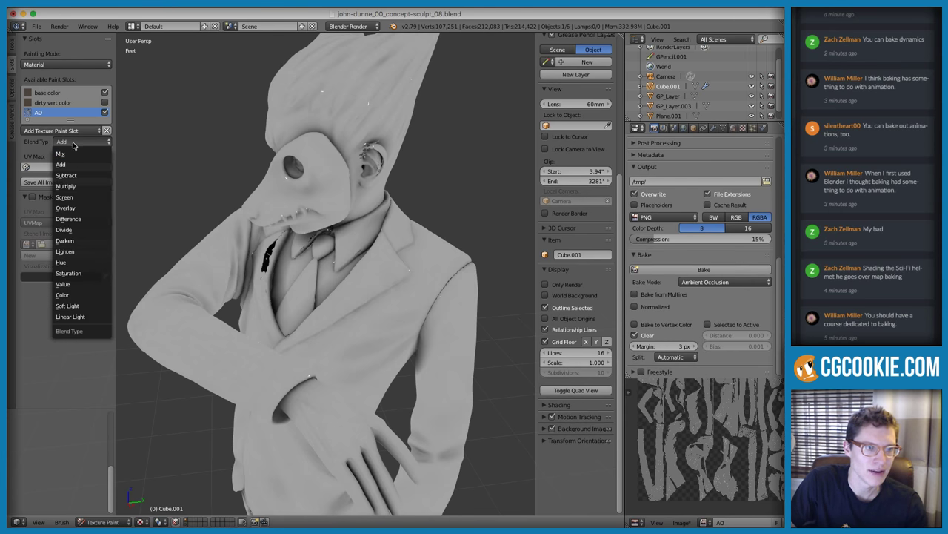
left_click(65, 186)
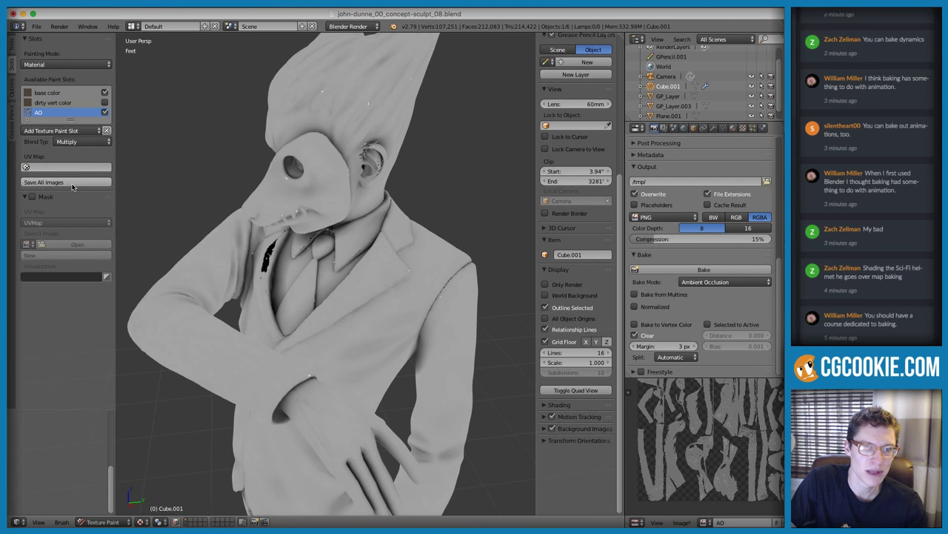
left_click(71, 141)
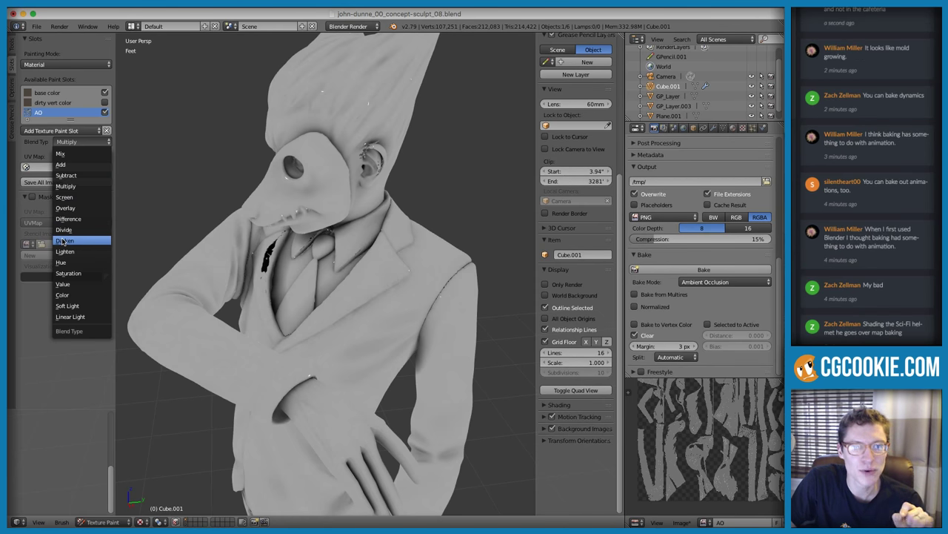
Switch the viewport's material shading to GLSL in the Shading panel.
left_click(560, 270)
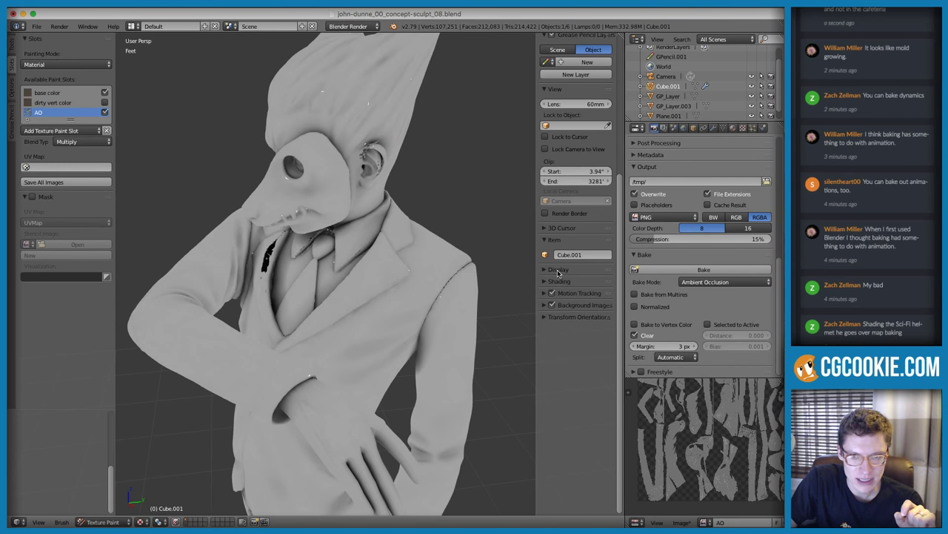
left_click(561, 281)
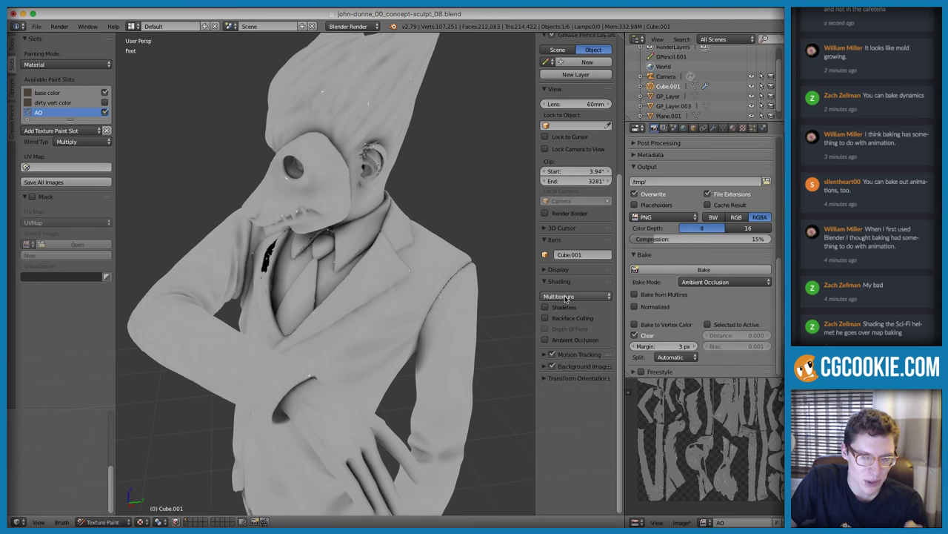
left_click(566, 297)
left_click(561, 274)
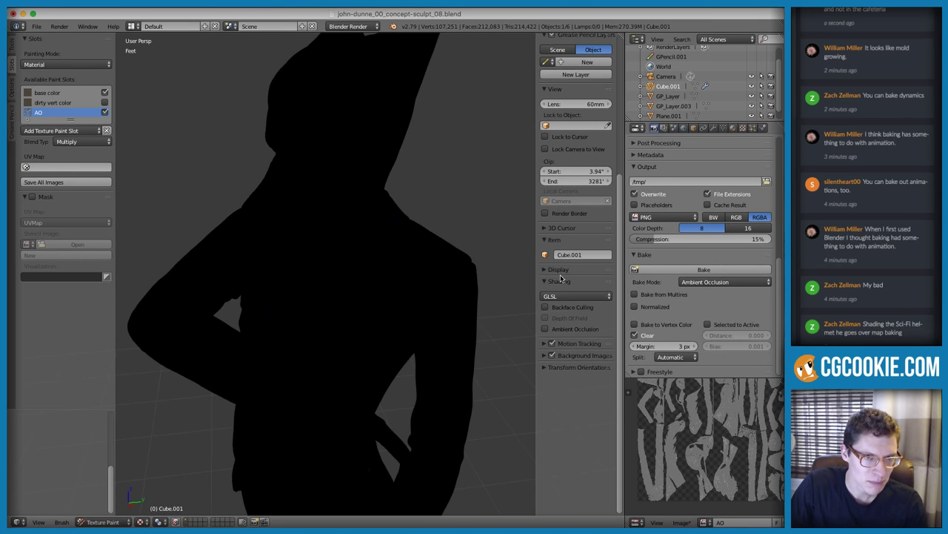
Try Mix and then Add as the AO slot's blend type.
left_click(83, 141)
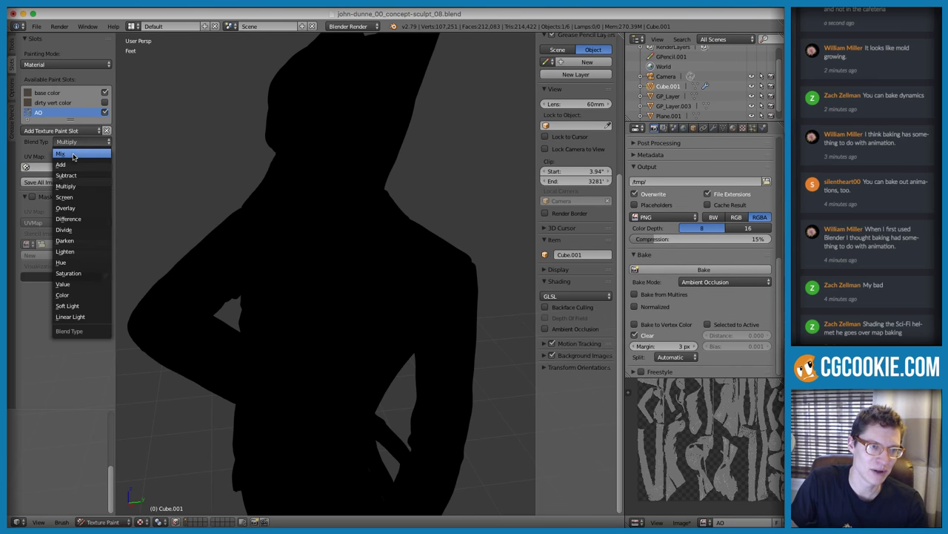
left_click(72, 156)
left_click(76, 144)
left_click(74, 160)
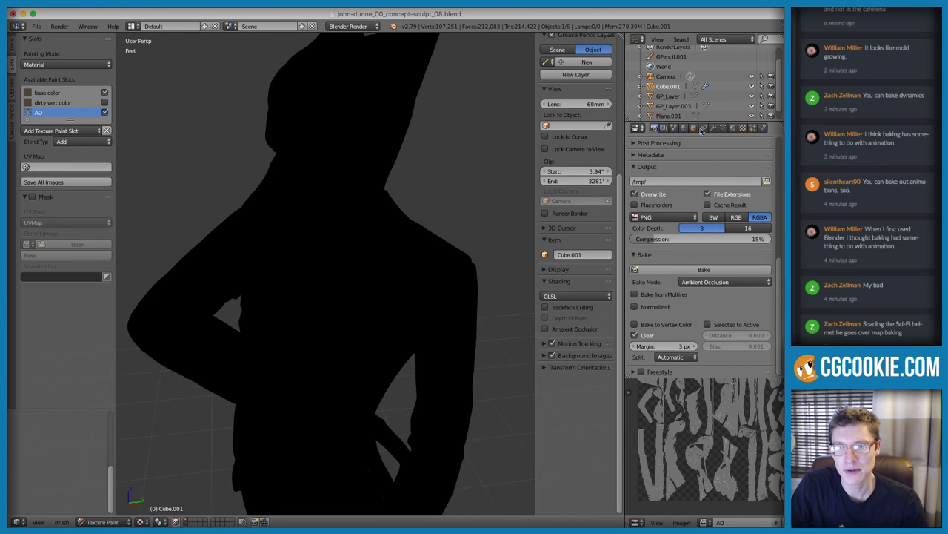
Make the material Shadeless, set the AO blend type to Overlay, then turn Shadeless back off.
left_click(733, 128)
scroll(736, 211, "down", 2)
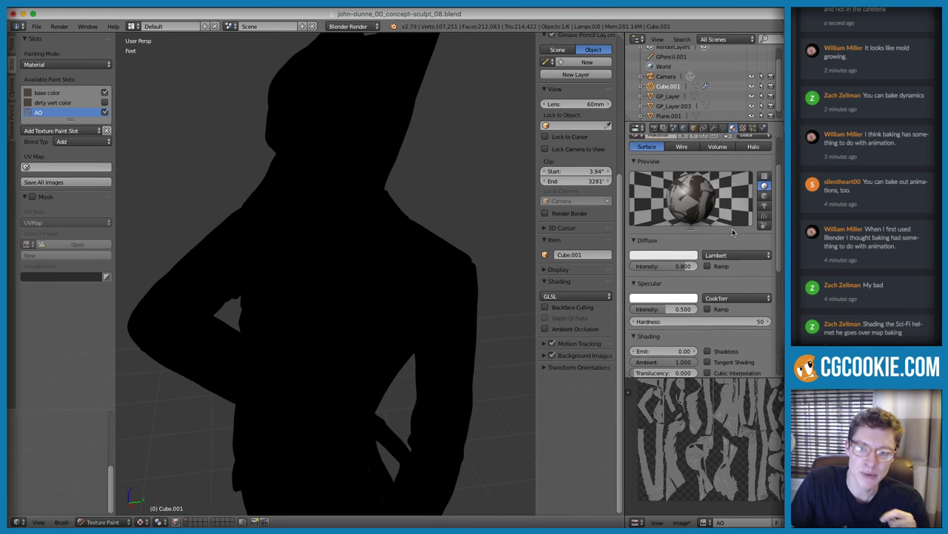
left_click(708, 331)
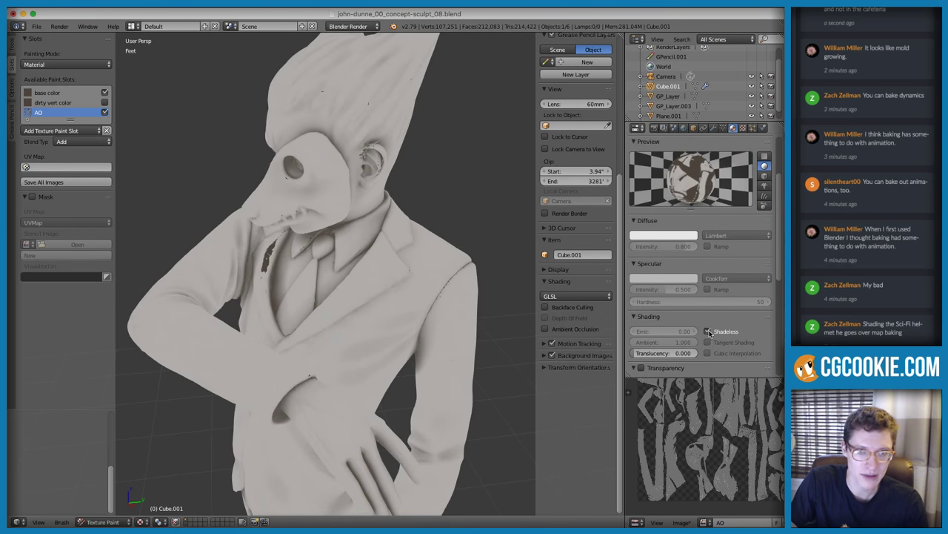
left_click(77, 141)
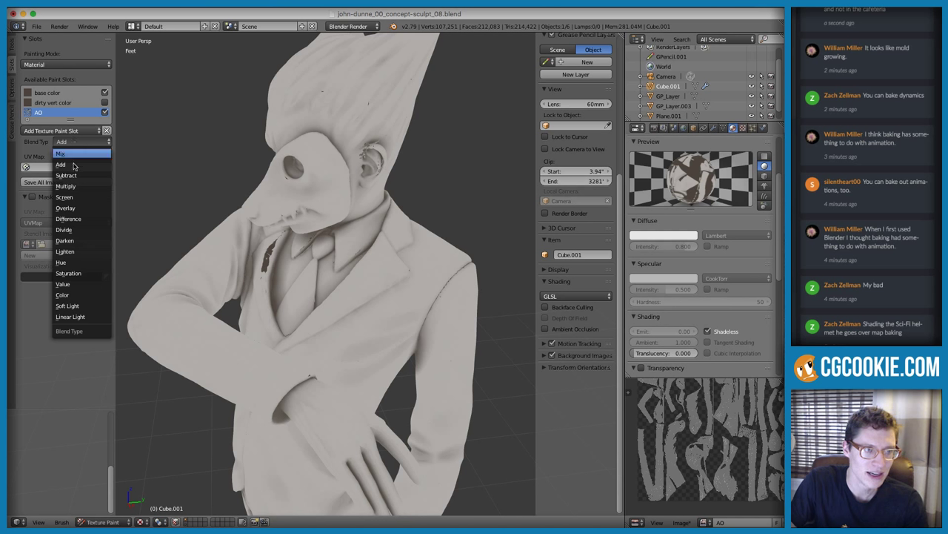
left_click(68, 209)
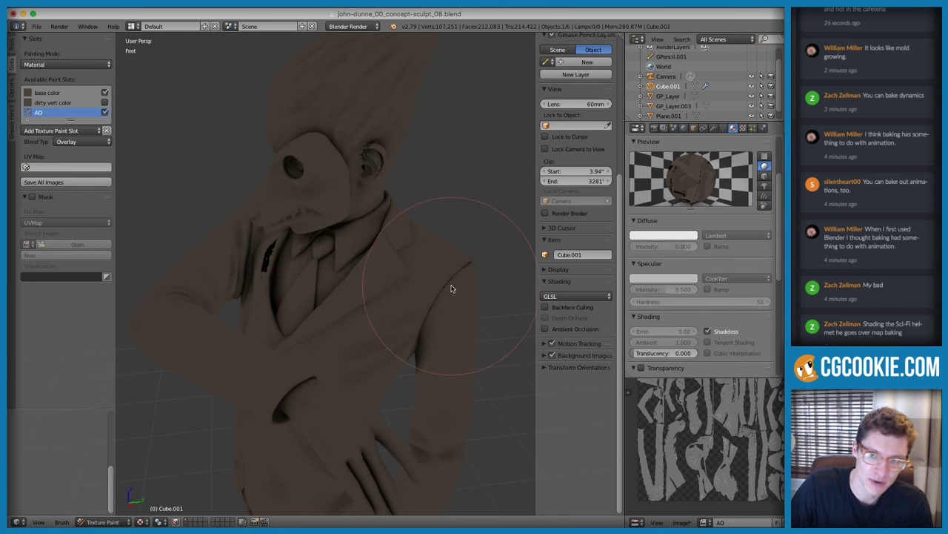
left_click(710, 332)
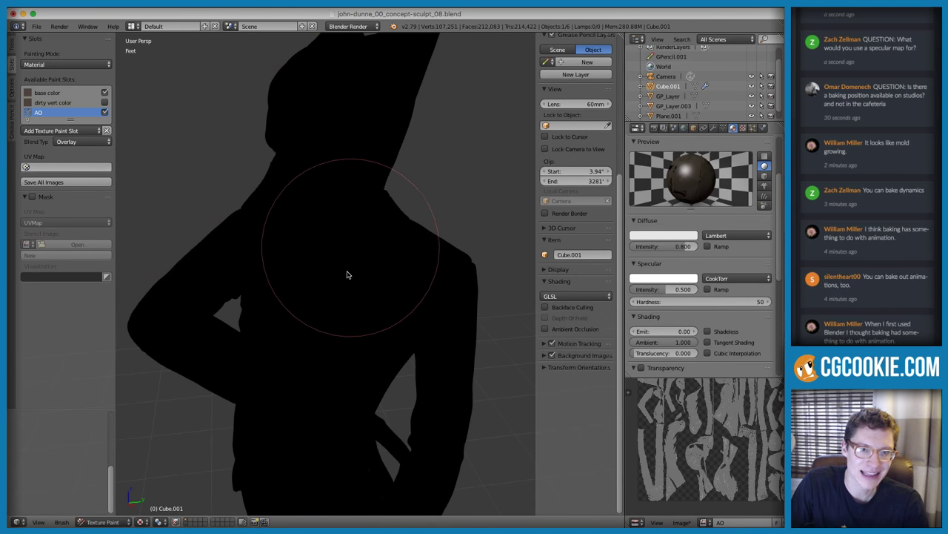
Return to Object Mode and add a Hemi lamp to light the sculpt.
left_click(103, 521)
left_click(141, 508)
key("shift+a")
mouse_move(357, 201)
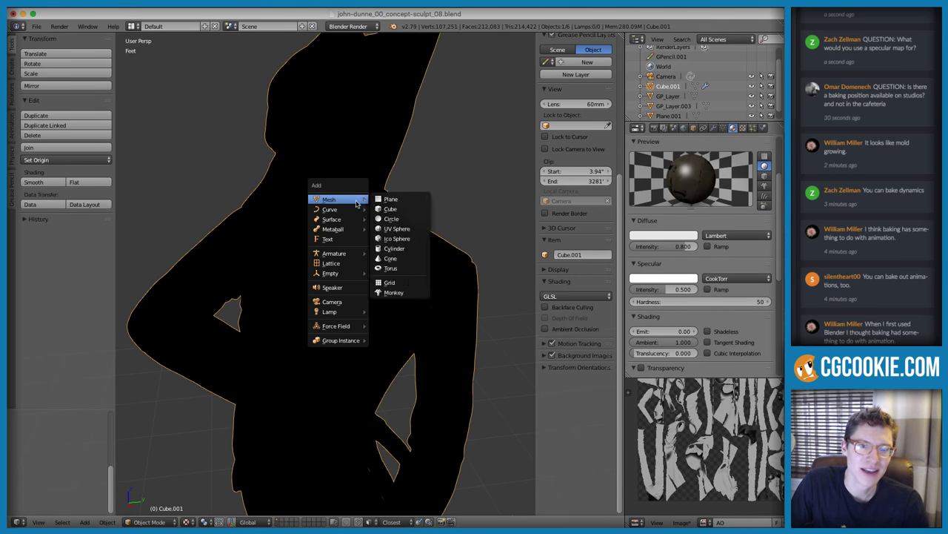
mouse_move(343, 314)
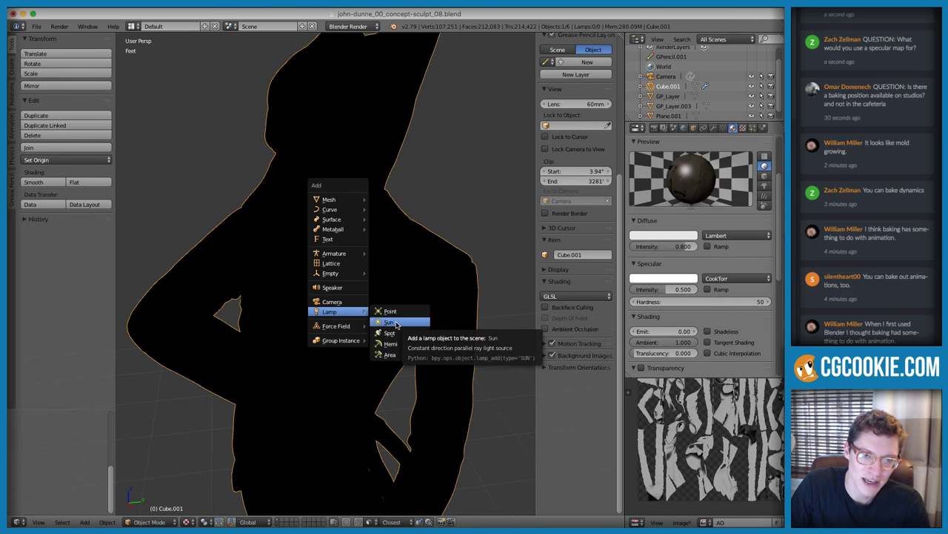
left_click(412, 344)
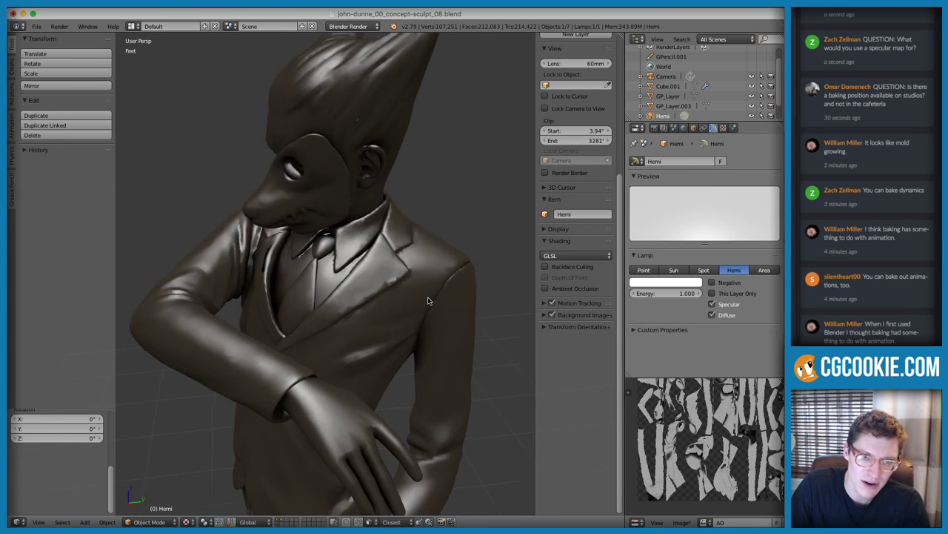
scroll(391, 235, "down", 4)
mouse_move(391, 235)
middle_mouse_down()
mouse_move(417, 264)
mouse_move(423, 245)
middle_mouse_up()
Raise the Hemi lamp higher above the fox, then reselect the sculpt Cube.001.
key("g")
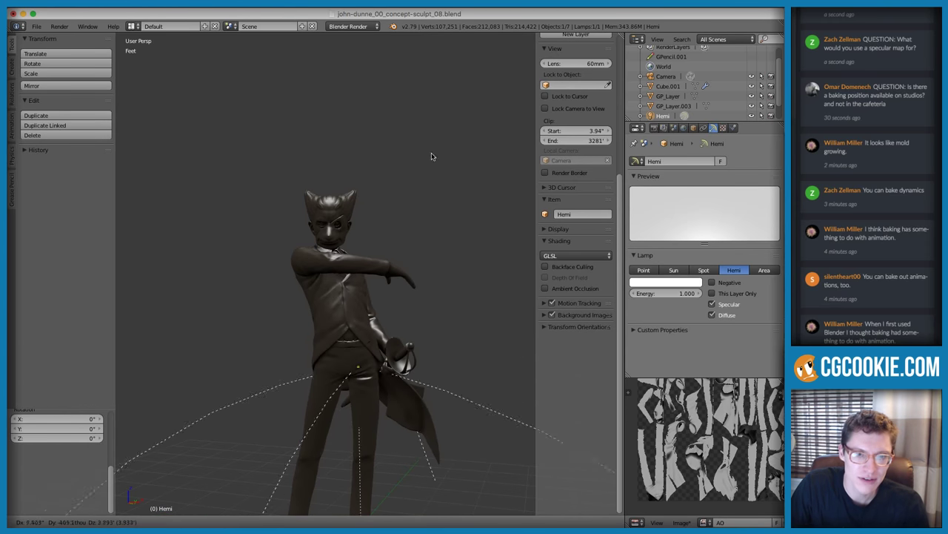
left_click(447, 118)
key("g")
left_click(444, 176)
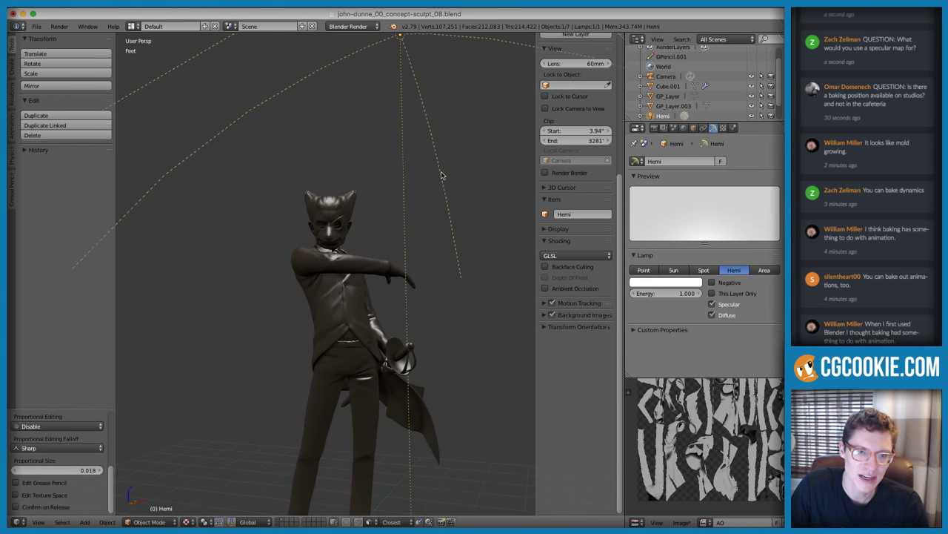
mouse_move(444, 176)
middle_mouse_down()
mouse_move(374, 194)
mouse_move(413, 189)
middle_mouse_up()
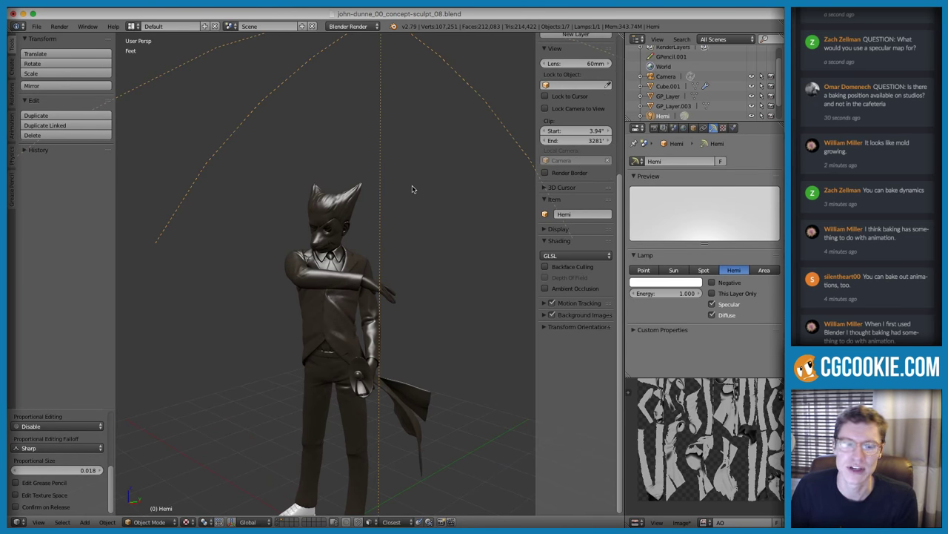
middle_click_drag(438, 206, 426, 205)
scroll(415, 237, "up", 4)
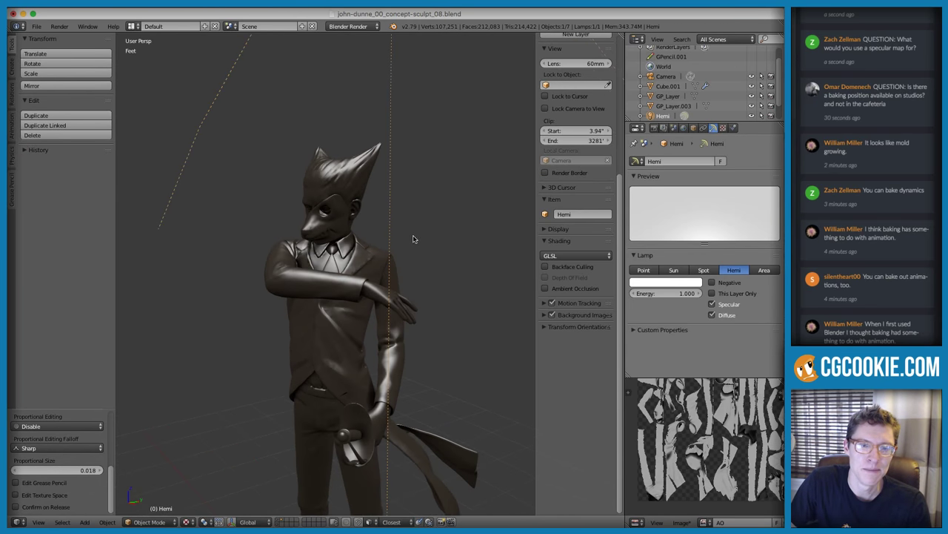
middle_click_drag(461, 231, 433, 231)
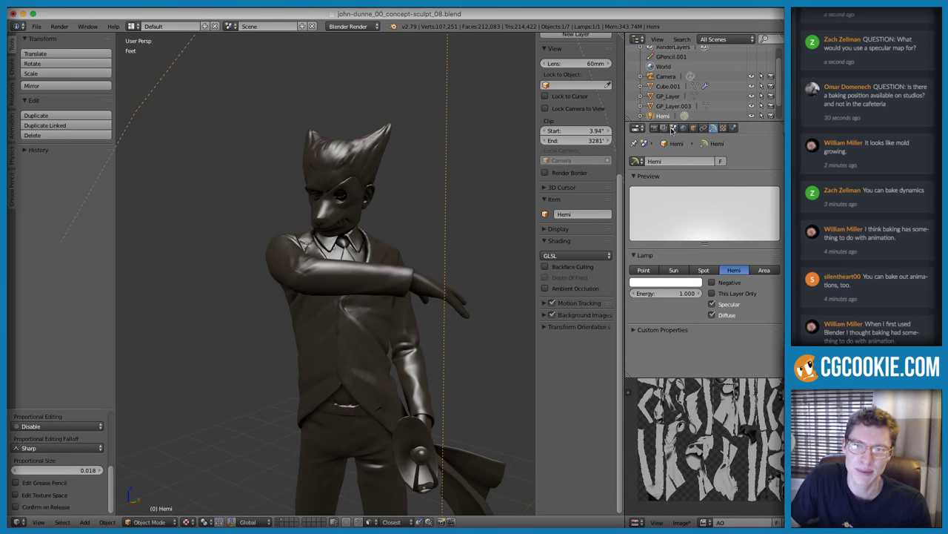
left_click(697, 86)
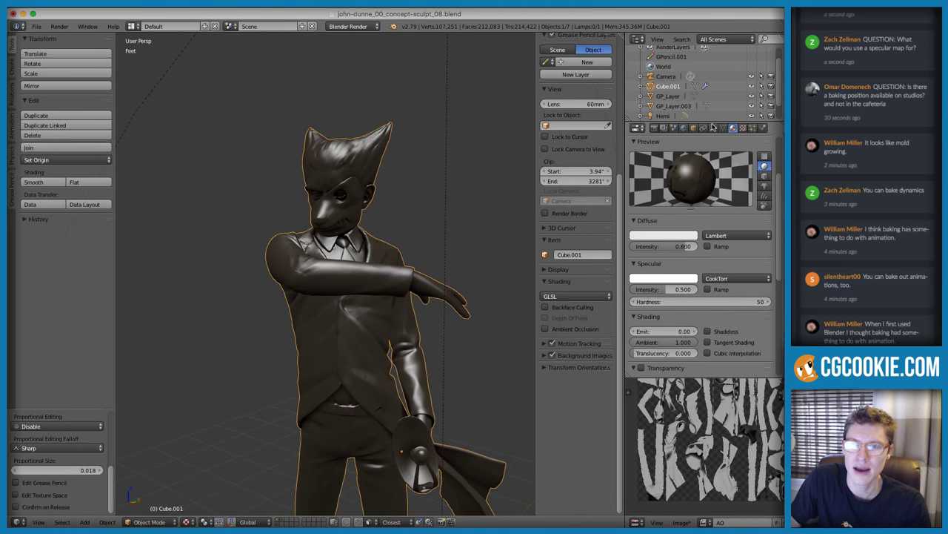
Make the fox's material Shadeless and switch to Texture Paint mode.
left_click(717, 332)
middle_click_drag(425, 215, 252, 187)
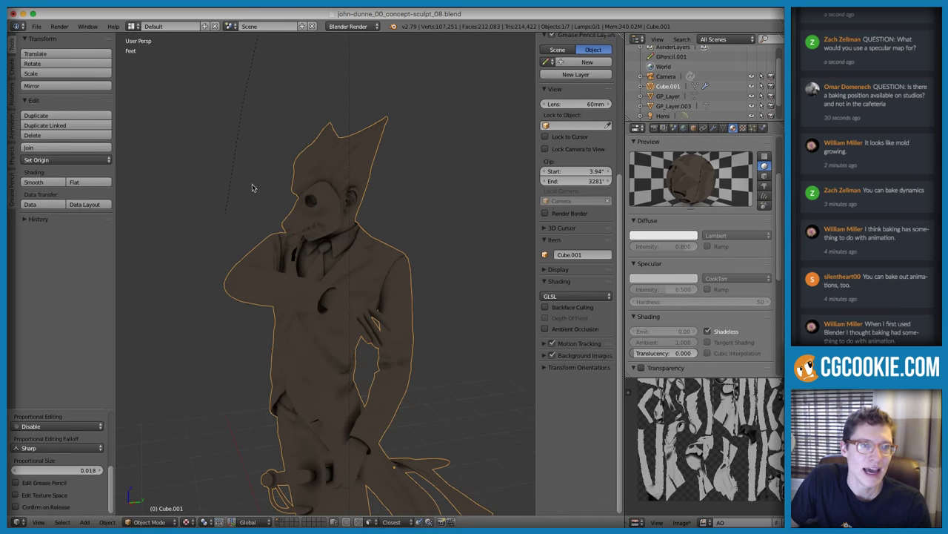
left_click(152, 522)
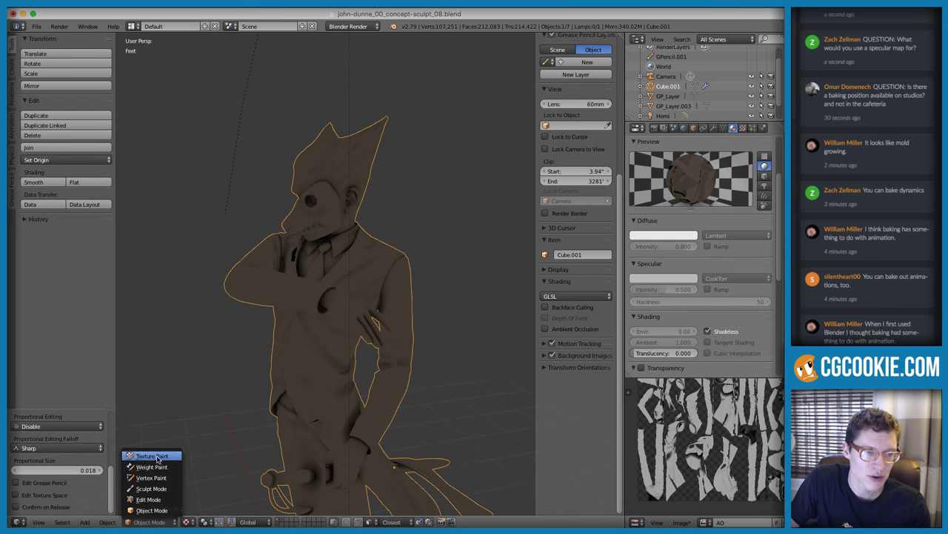
left_click(159, 458)
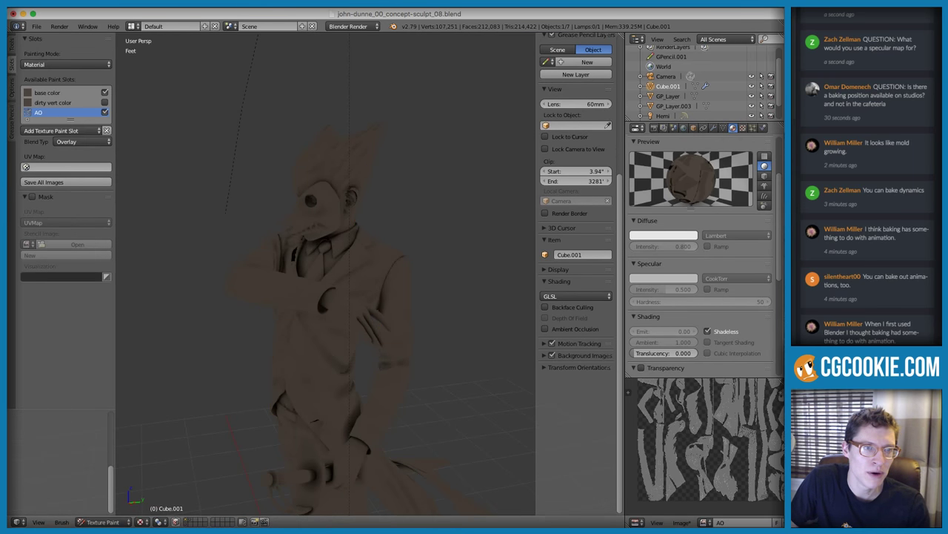
Toggle the AO layer's visibility to compare, then set its blend type to Soft Light.
left_click(105, 112)
left_click(104, 113)
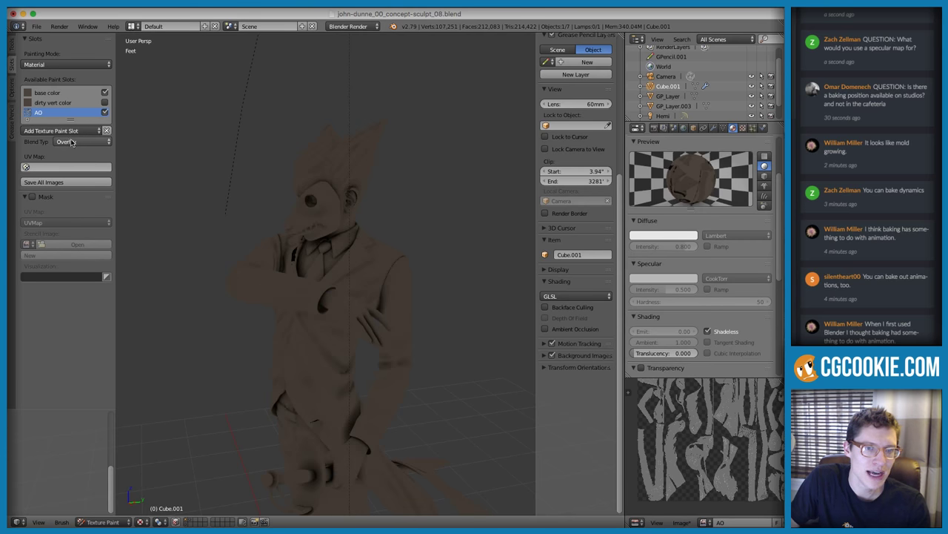
left_click(75, 142)
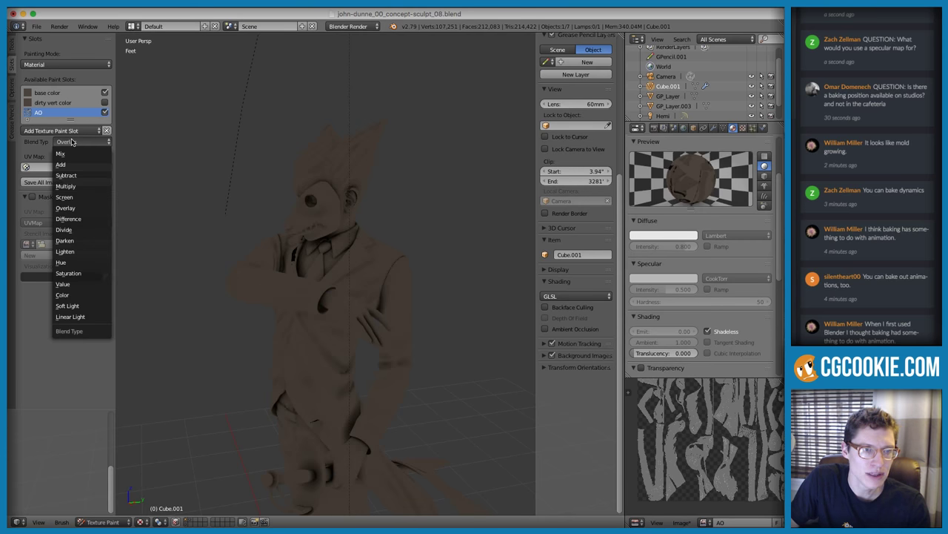
left_click(67, 305)
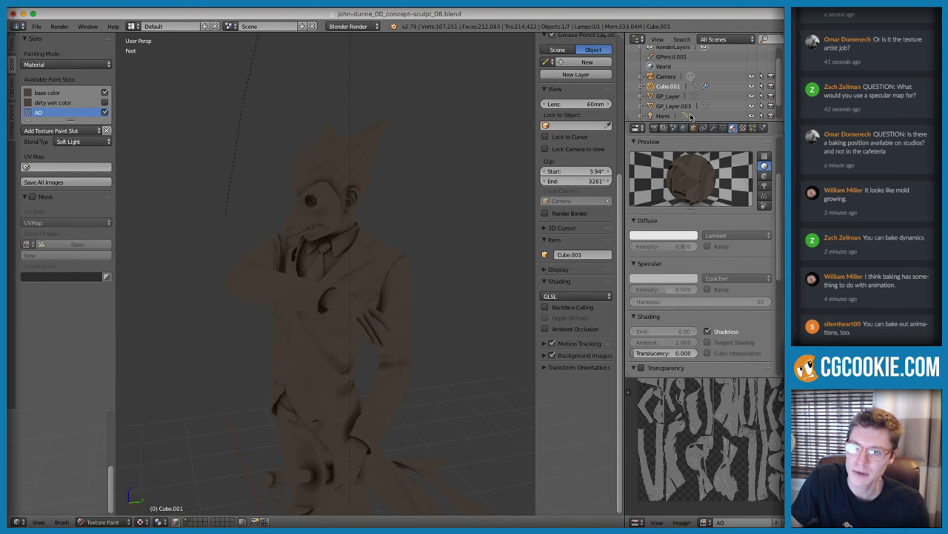
left_click(744, 127)
Select the AO texture slot and set its Diffuse Color influence to 0.5.
scroll(776, 336, "down", 6)
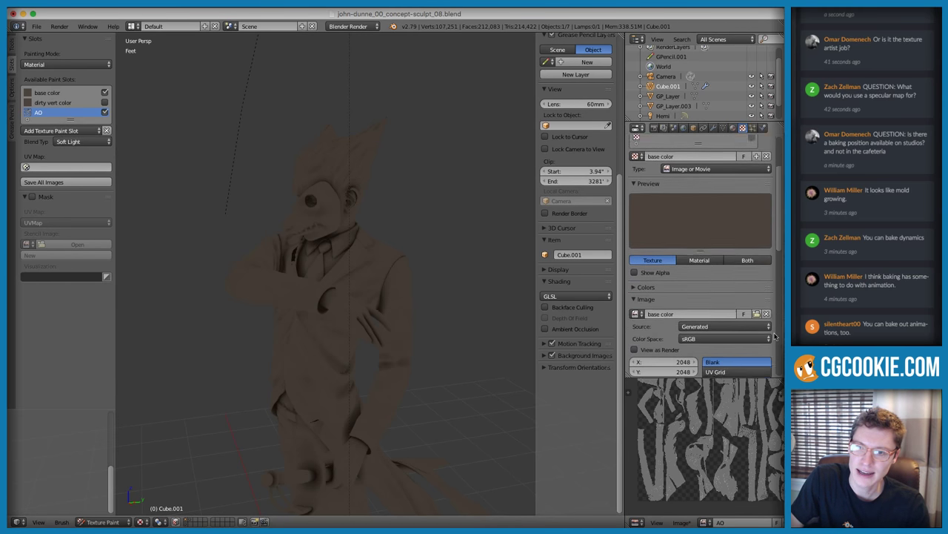
left_click_drag(782, 317, 782, 196)
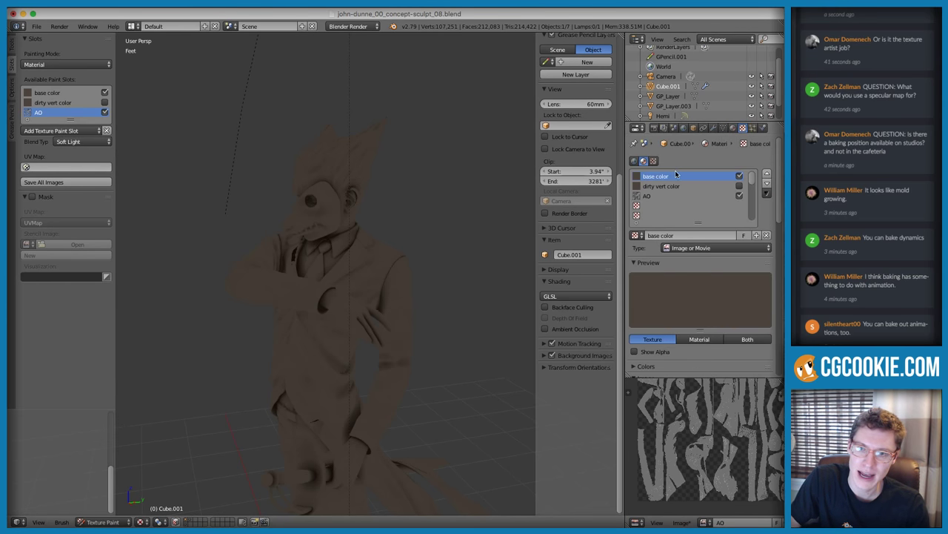
left_click(647, 196)
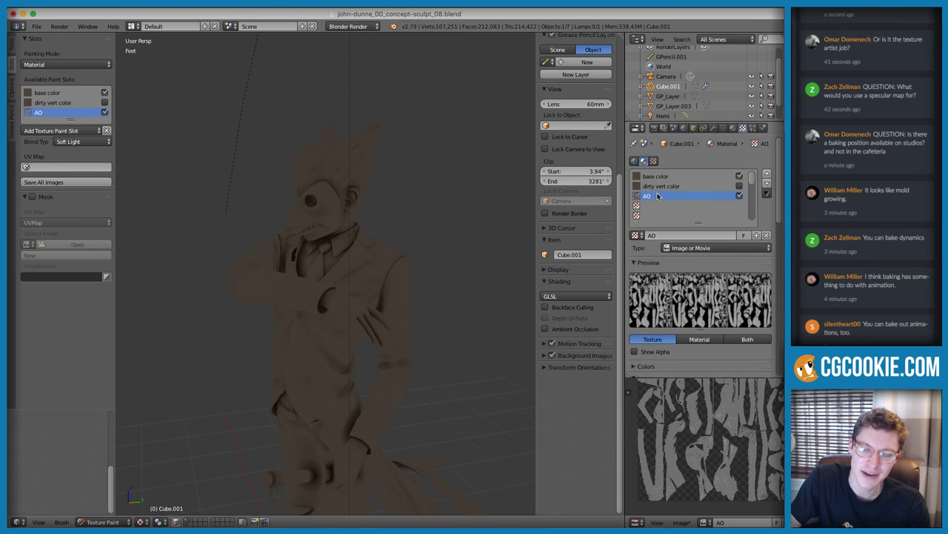
left_click(659, 177)
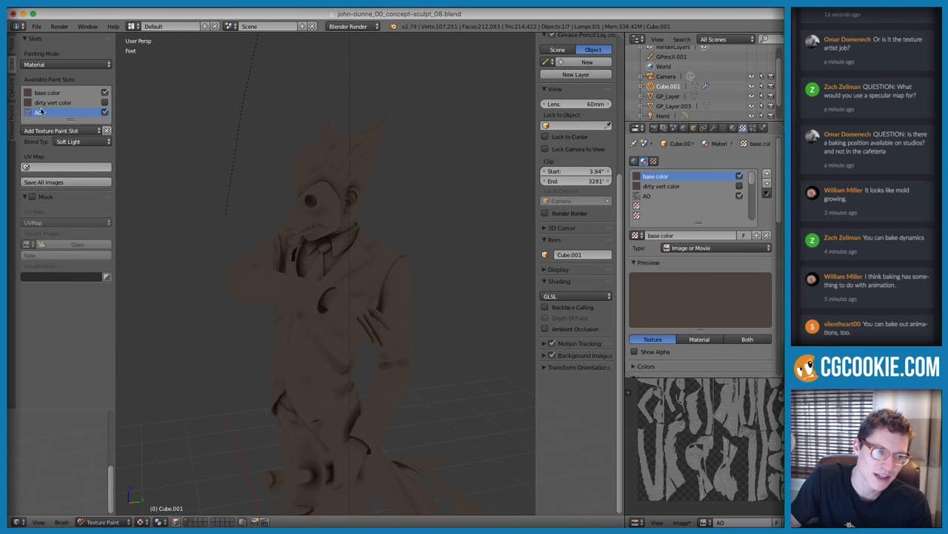
left_click(689, 197)
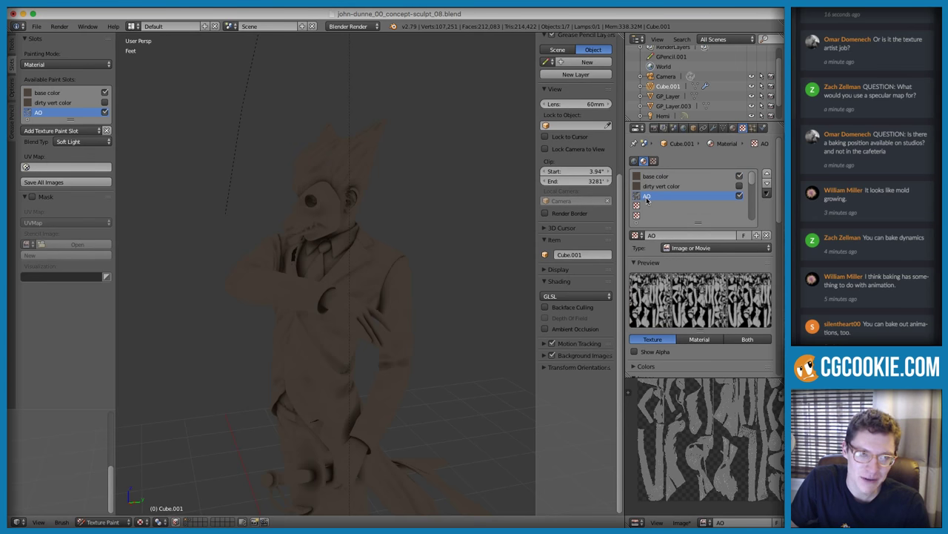
scroll(659, 228, "down", 10)
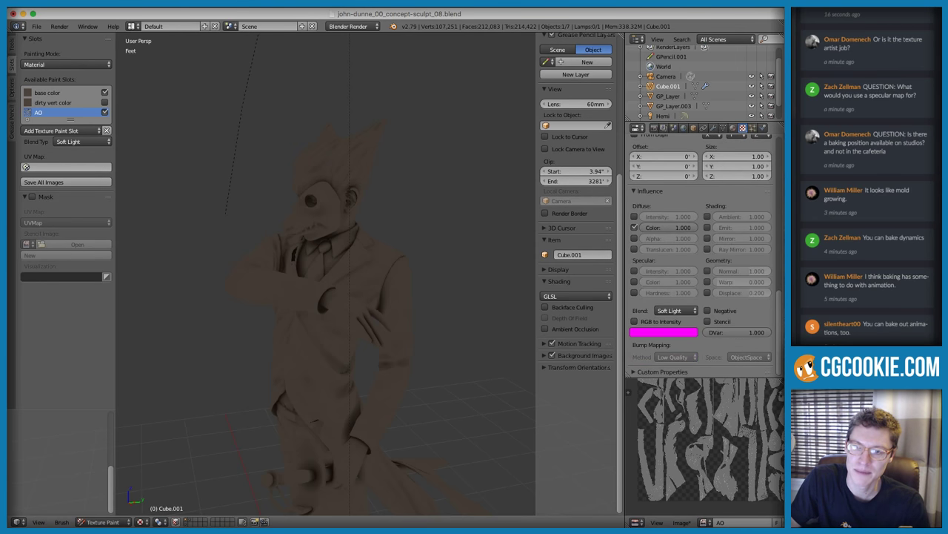
left_click(659, 228)
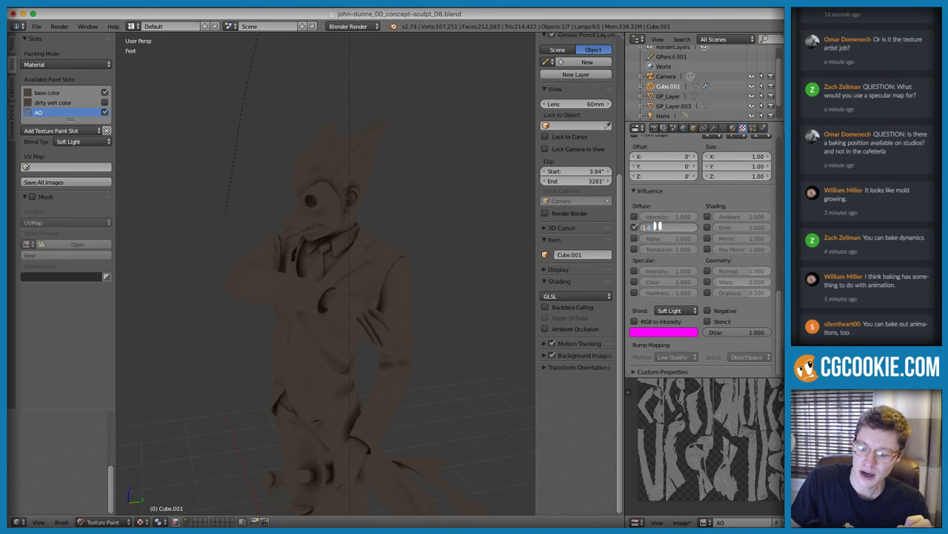
type(".5")
key("Return")
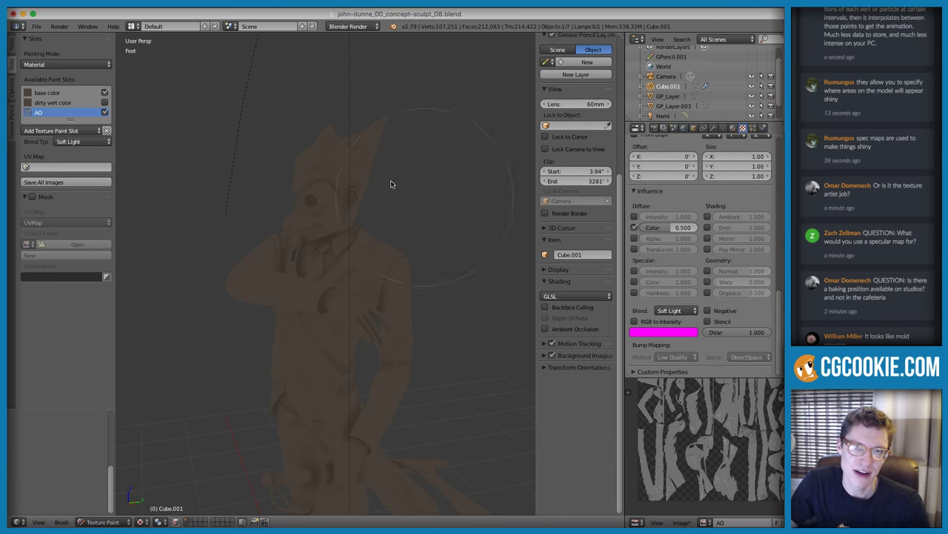
middle_click_drag(390, 183, 436, 193)
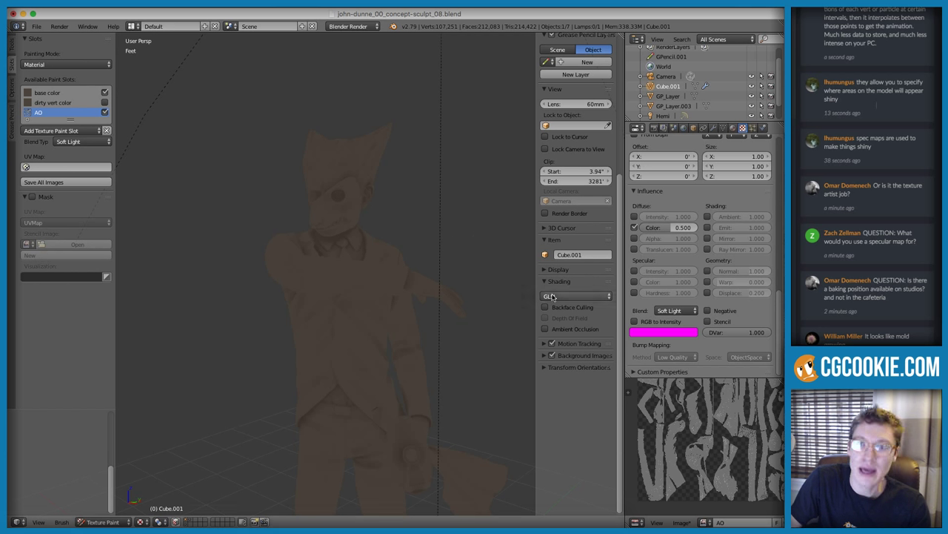
Inspect the AO shading on the fox's head and arm from several angles, then re-enable Shadeless.
left_click(662, 127)
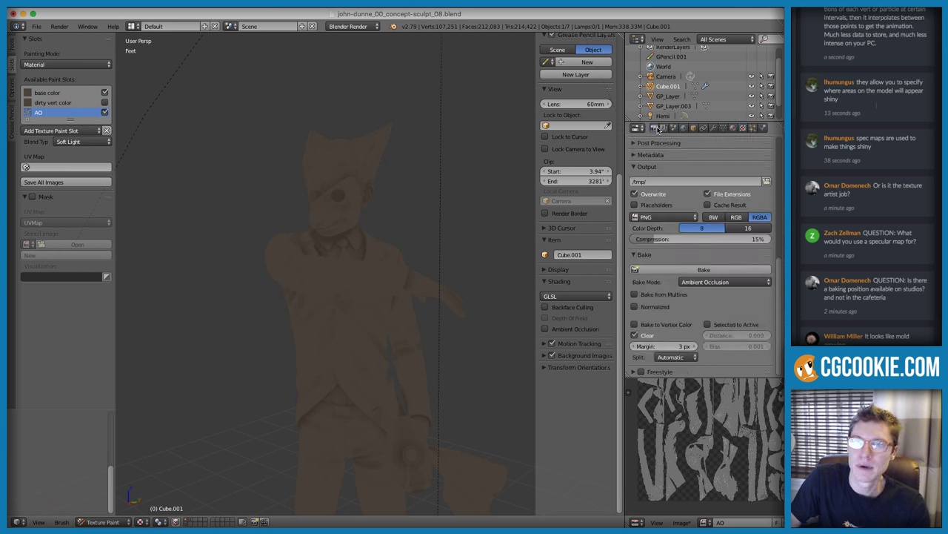
mouse_move(440, 232)
middle_mouse_down()
mouse_move(412, 235)
mouse_move(439, 236)
middle_mouse_up()
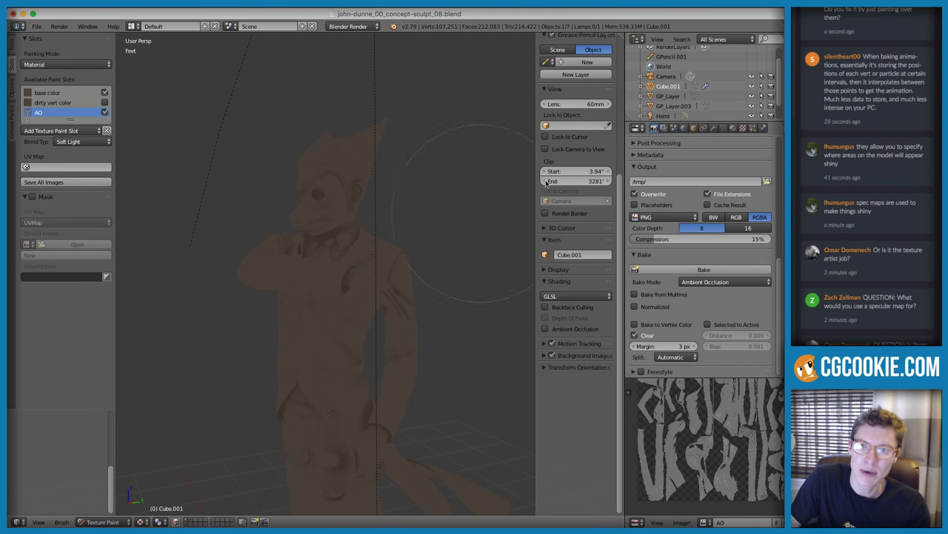
left_click(733, 127)
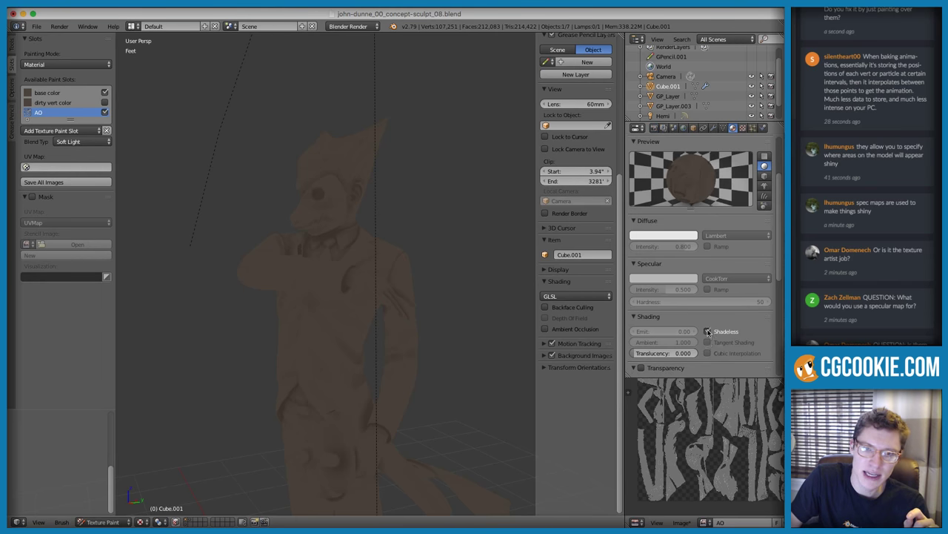
mouse_move(472, 260)
middle_mouse_down()
mouse_move(400, 234)
mouse_move(323, 335)
middle_mouse_up()
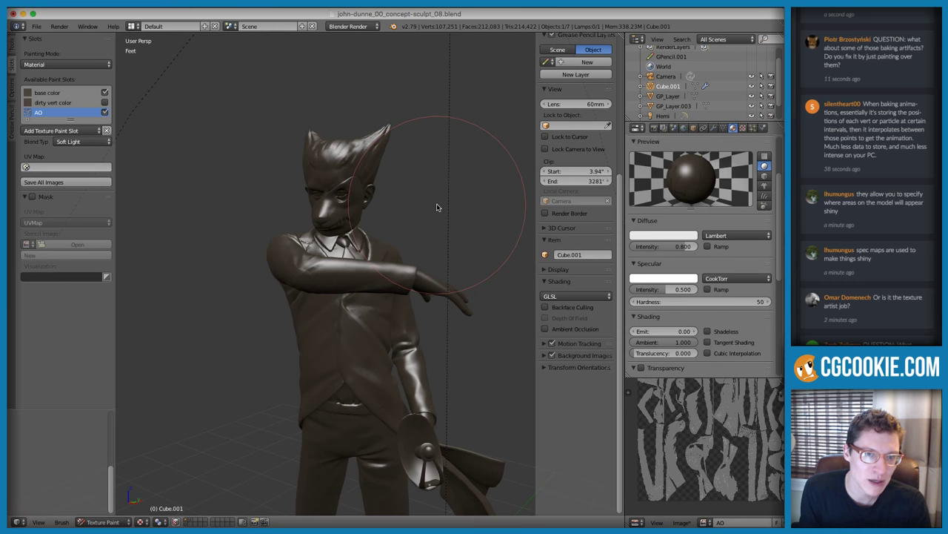
mouse_move(437, 208)
middle_mouse_down()
mouse_move(411, 247)
mouse_move(296, 318)
middle_mouse_up()
scroll(417, 237, "up", 3)
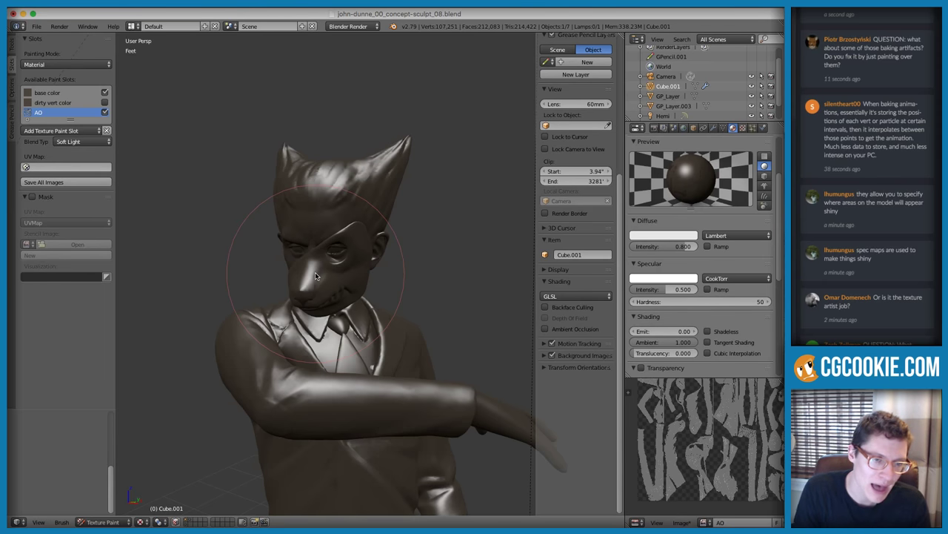
scroll(315, 272, "down", 5)
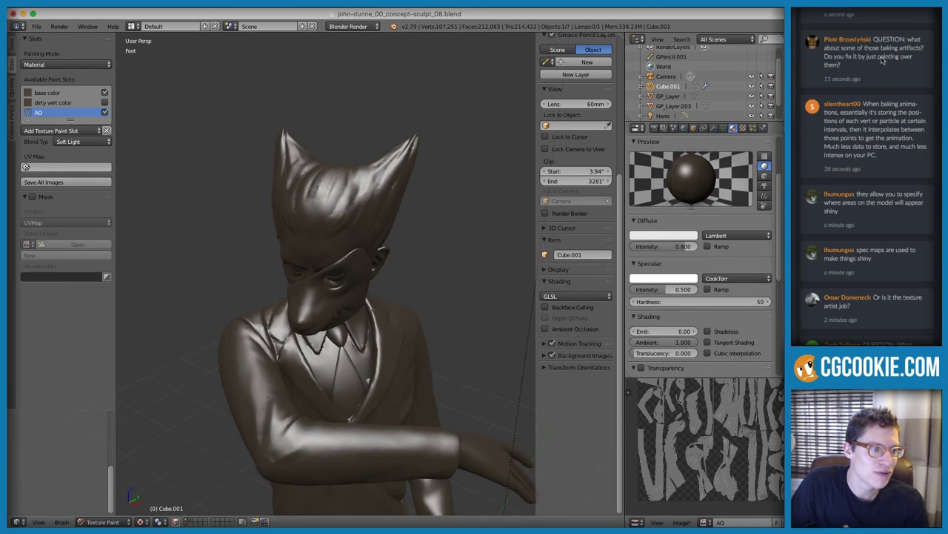
middle_click_drag(348, 252, 367, 204)
scroll(357, 223, "up", 2)
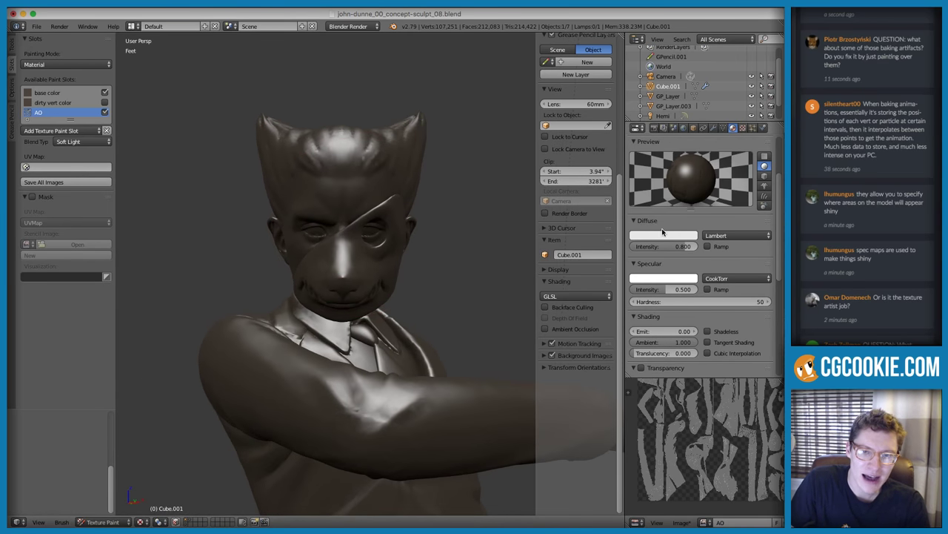
left_click(708, 331)
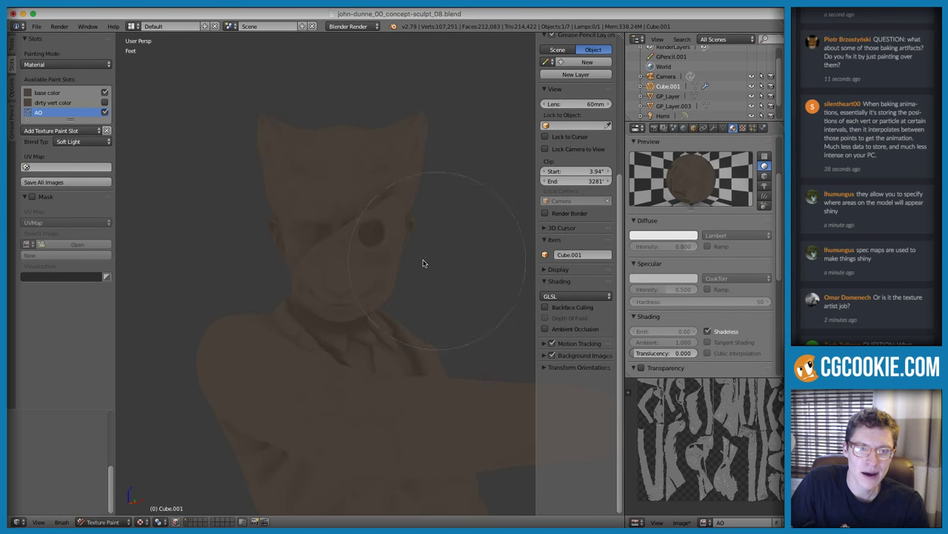
middle_click_drag(423, 260, 360, 309)
scroll(366, 297, "up", 3)
scroll(361, 281, "up", 5)
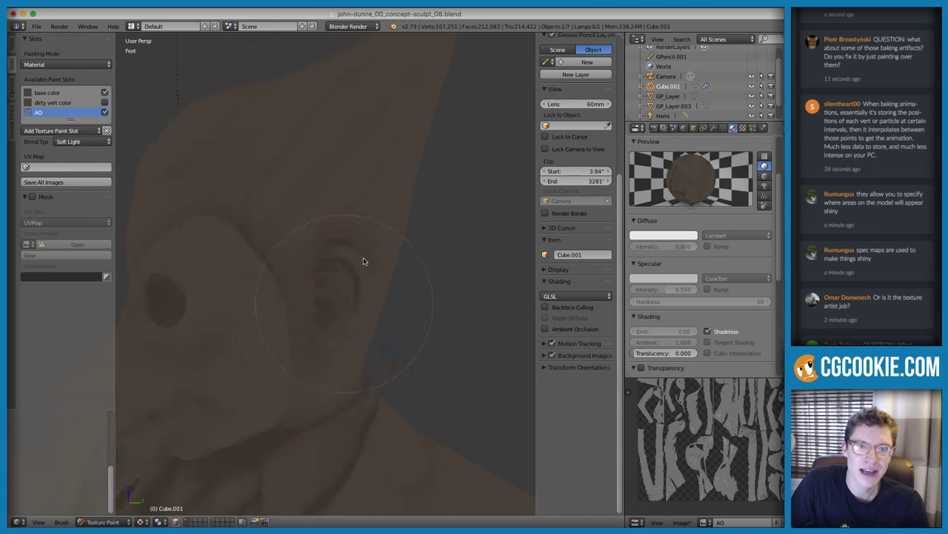
scroll(319, 222, "down", 7)
mouse_move(310, 188)
middle_mouse_down()
mouse_move(332, 226)
mouse_move(449, 227)
mouse_move(419, 256)
mouse_move(420, 345)
mouse_move(387, 360)
mouse_move(392, 252)
mouse_move(415, 281)
mouse_move(419, 374)
mouse_move(434, 311)
mouse_move(372, 320)
mouse_move(425, 313)
mouse_move(409, 356)
mouse_move(396, 340)
mouse_move(354, 333)
mouse_move(390, 328)
mouse_move(381, 286)
mouse_move(422, 265)
mouse_move(423, 274)
mouse_move(403, 272)
mouse_move(409, 268)
middle_mouse_up()
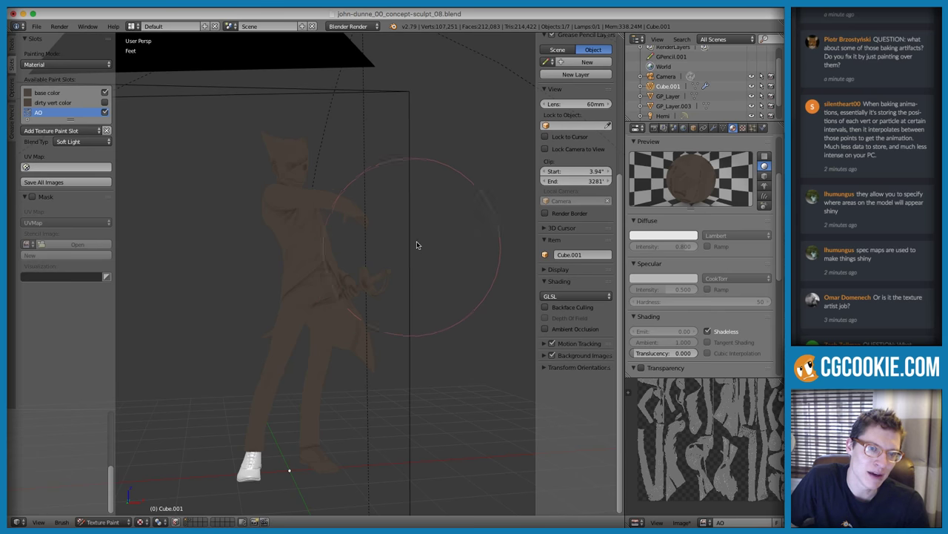
middle_click_drag(422, 240, 377, 283)
scroll(343, 242, "up", 3)
scroll(353, 299, "up", 3)
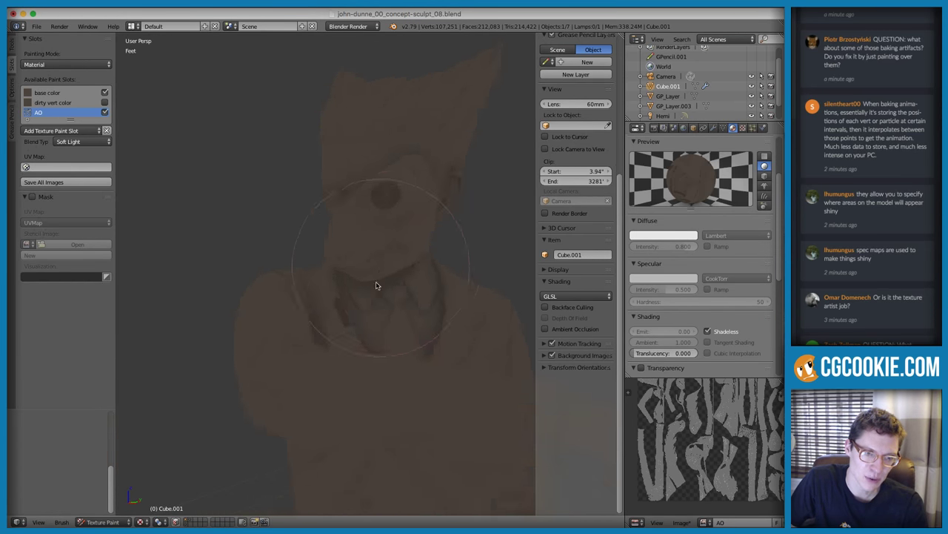
scroll(348, 368, "up", 3)
middle_click_drag(347, 369, 338, 378)
Shrink the brush radius to 48 px and review the brush settings and paint slots.
key("f")
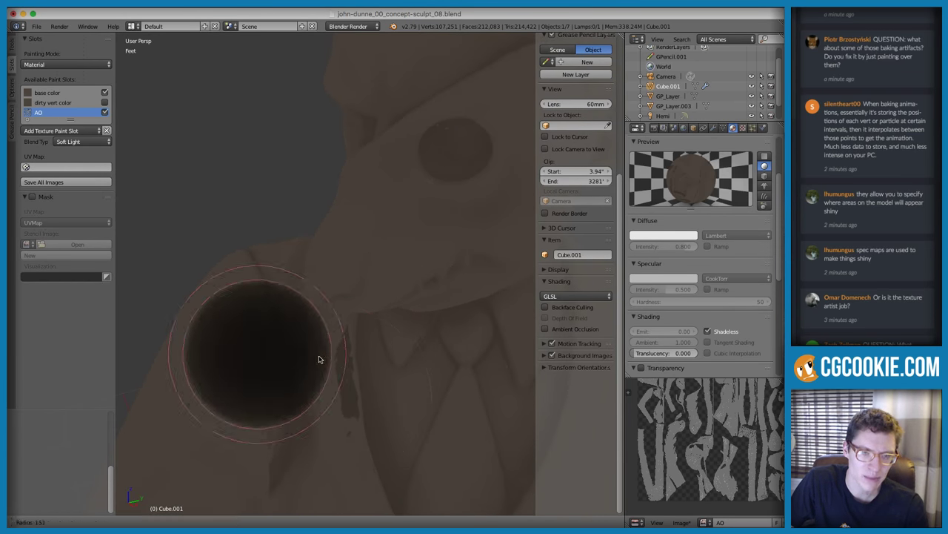
left_click(280, 361)
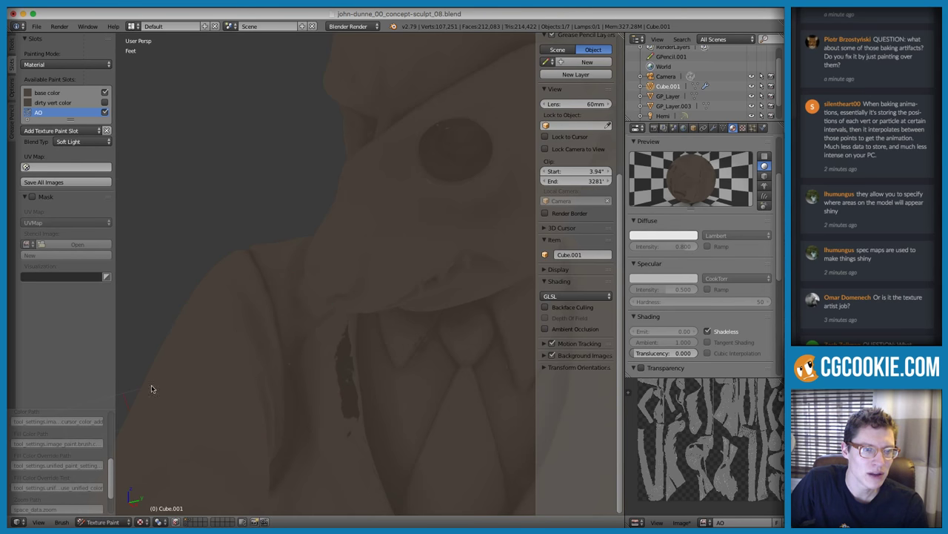
left_click(11, 44)
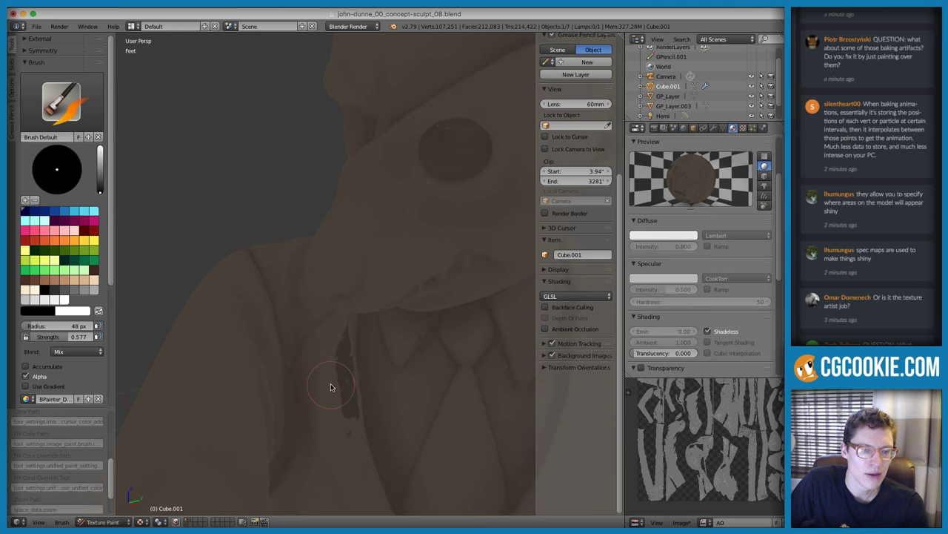
scroll(692, 486, "up", 5)
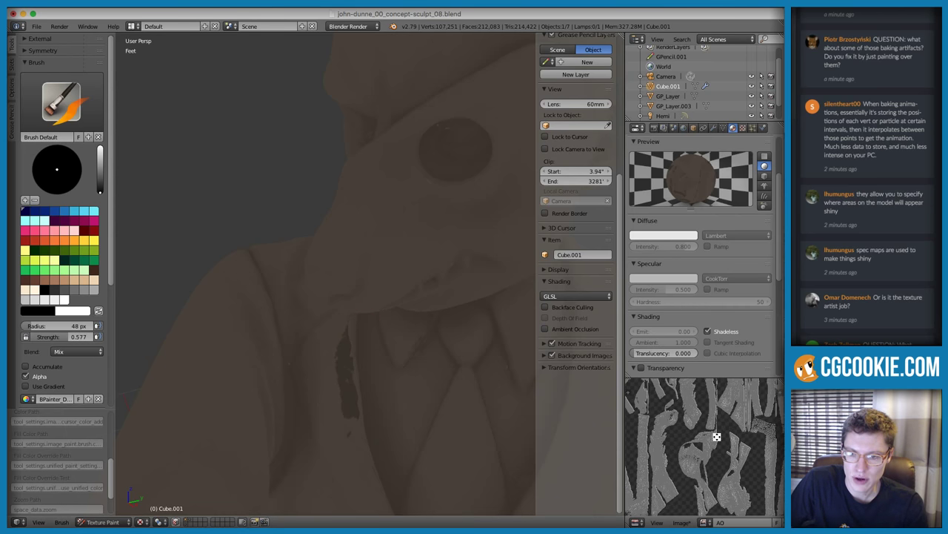
scroll(706, 465, "up", 4)
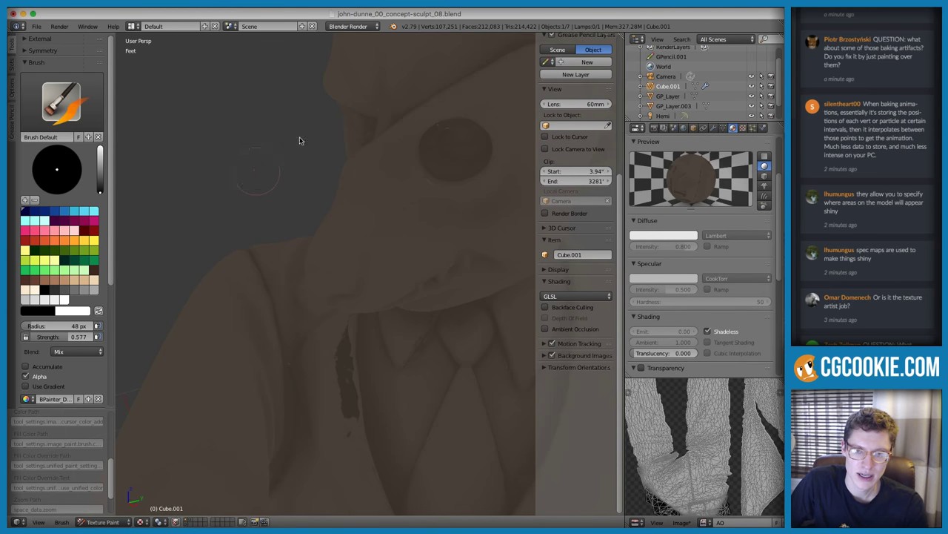
left_click(12, 67)
left_click(12, 47)
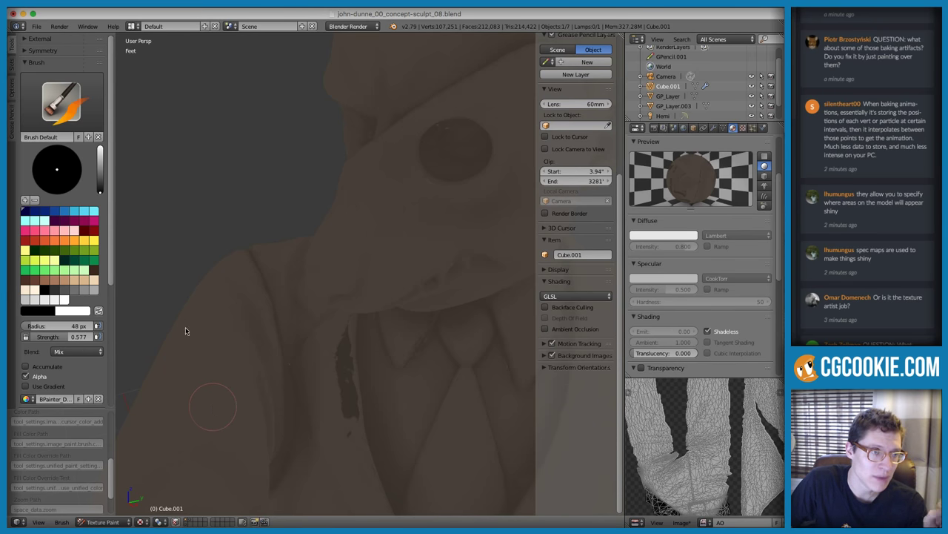
left_click(11, 64)
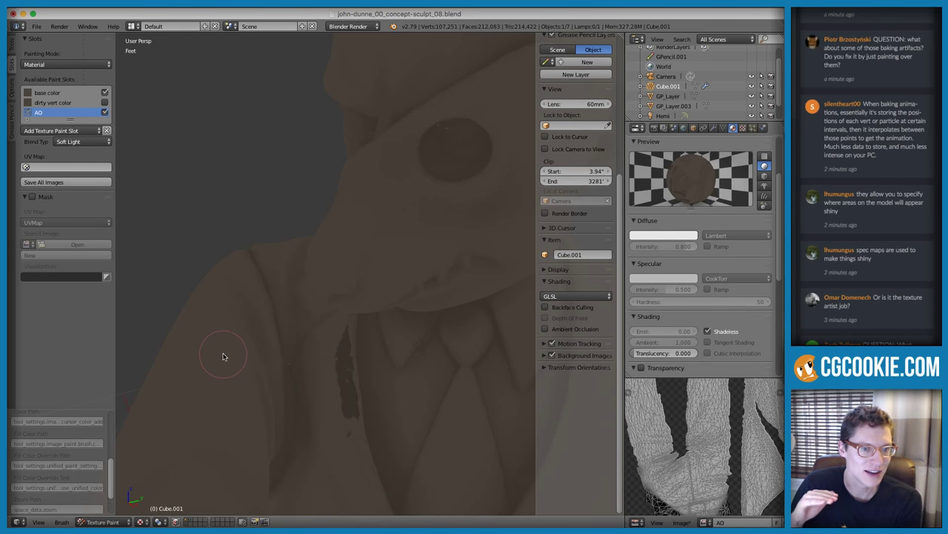
left_click(11, 45)
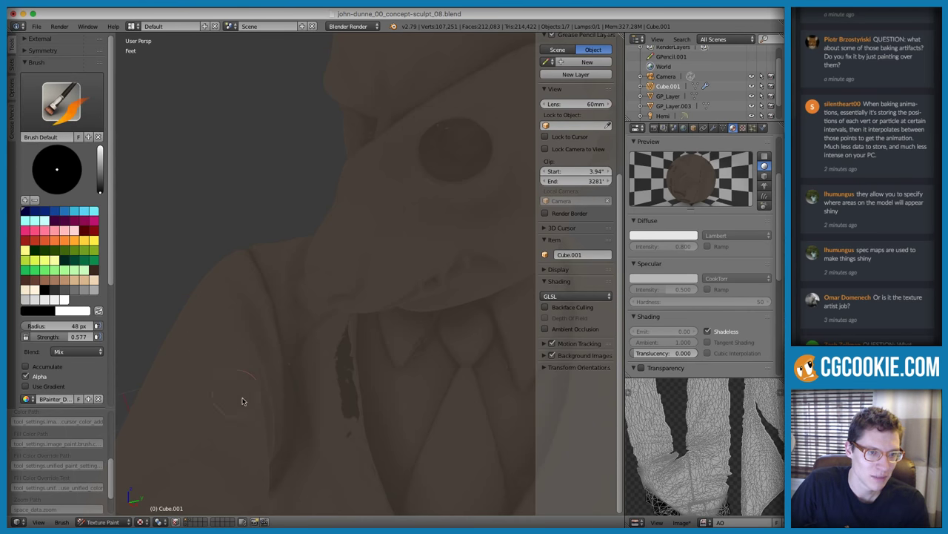
Sample a light colour from the fox's surface into the brush.
key("s")
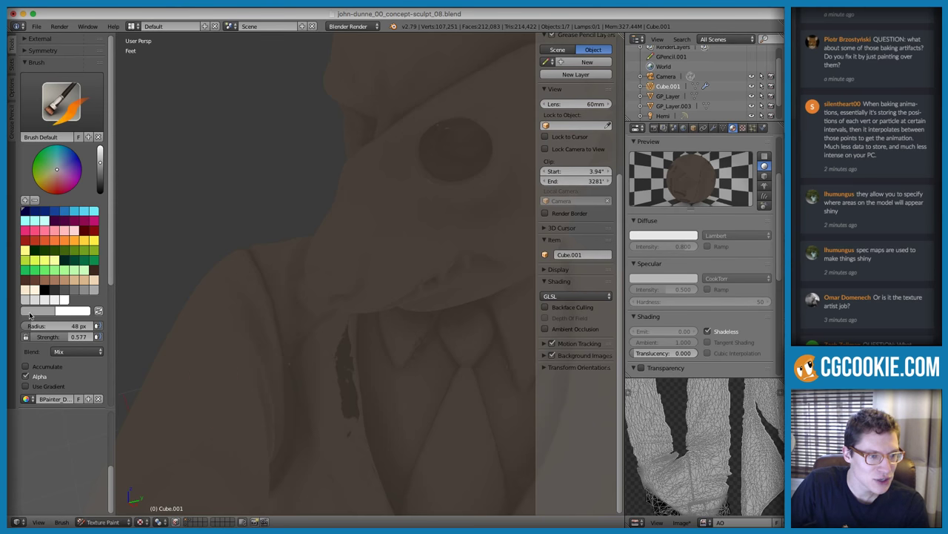
key("s")
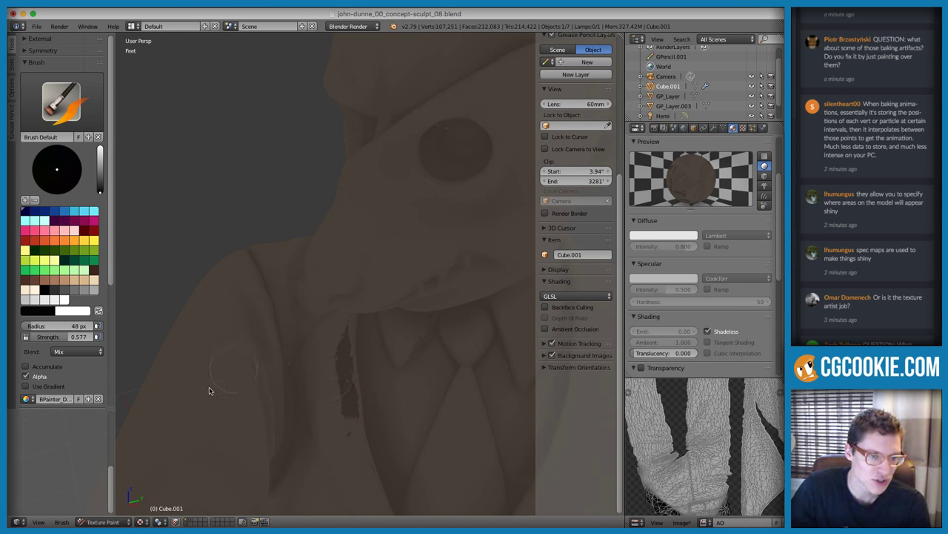
key("s")
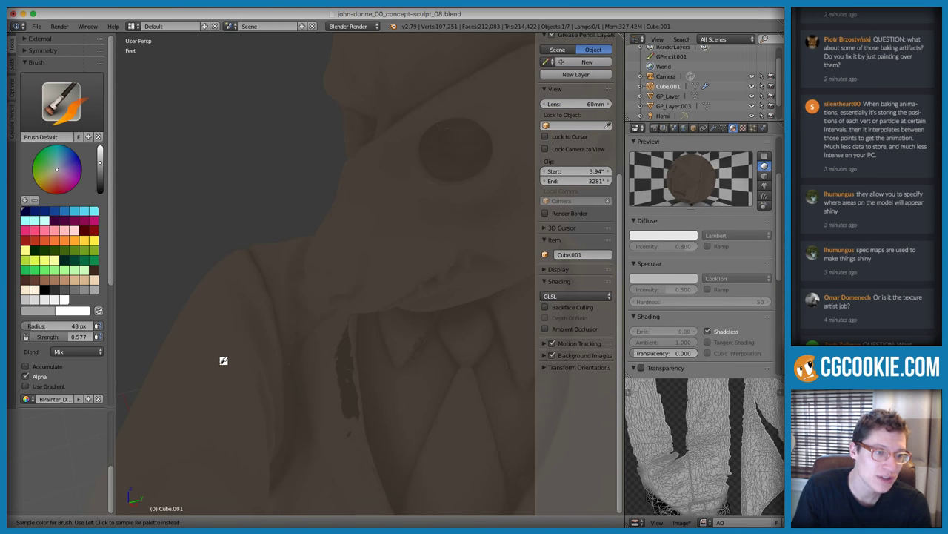
left_click(11, 66)
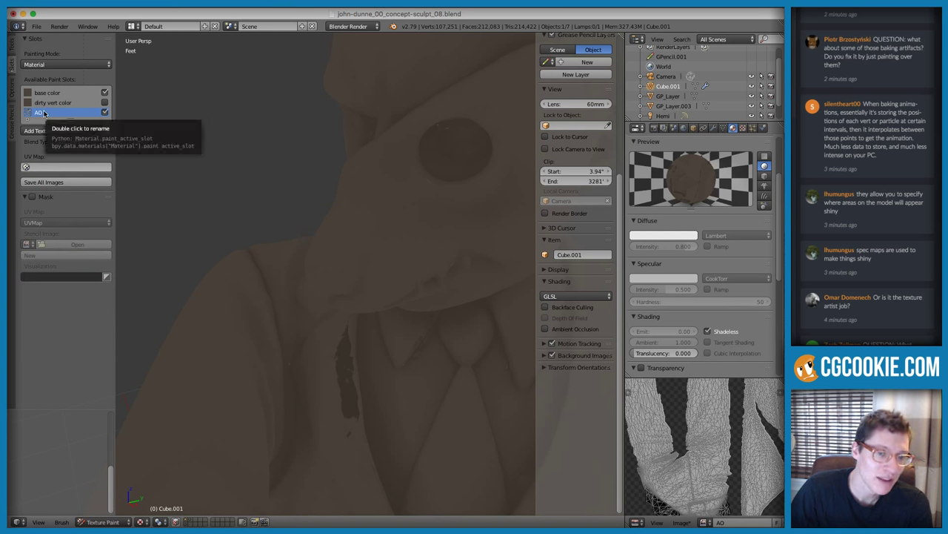
mouse_move(349, 368)
middle_mouse_down()
mouse_move(326, 362)
mouse_move(337, 360)
middle_mouse_up()
Paint a first lighter stroke over the dark streak, then undo it.
key("f")
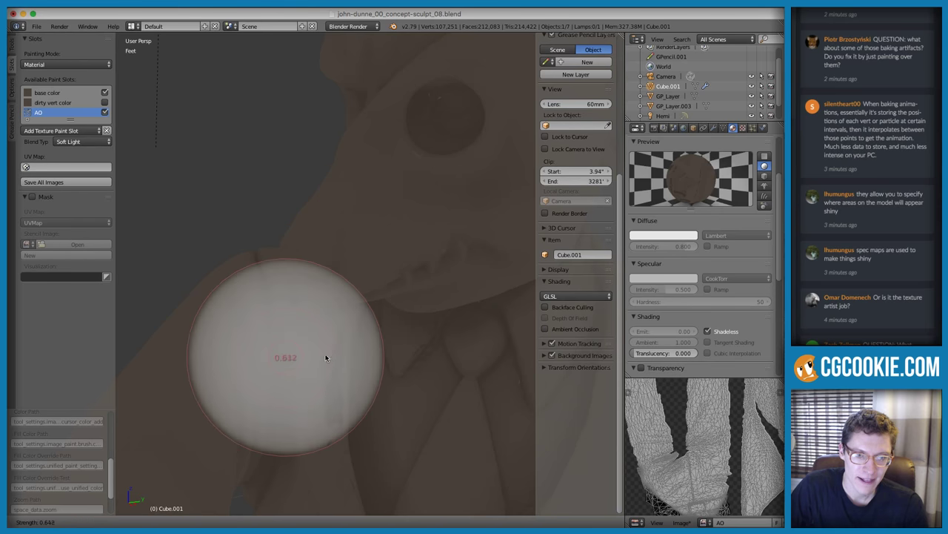
key("Escape")
left_click_drag(329, 344, 333, 406)
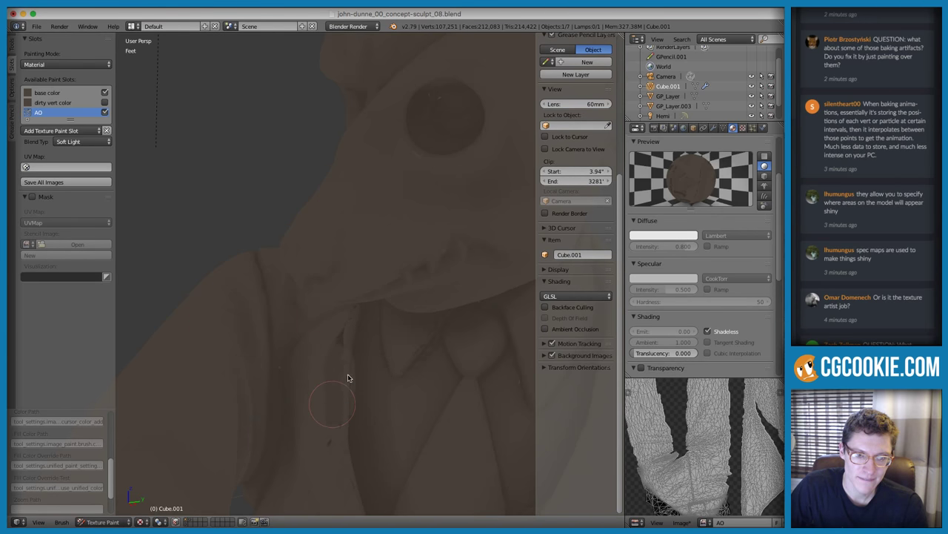
mouse_move(345, 381)
middle_mouse_down()
mouse_move(360, 388)
mouse_move(326, 342)
middle_mouse_up()
key("ctrl+z")
Set the brush to 24 px radius and 1.000 strength and repaint the shirt streak.
key("f")
left_click(329, 324)
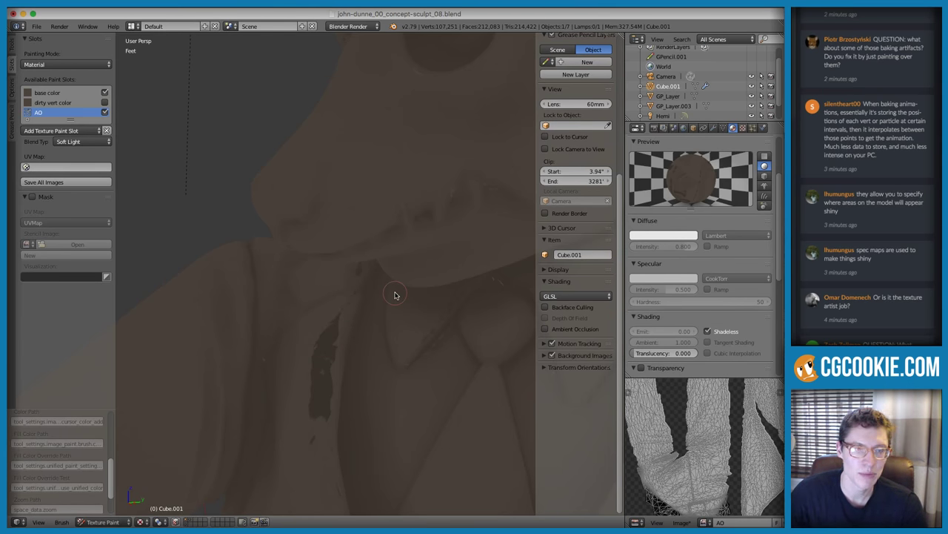
left_click(11, 46)
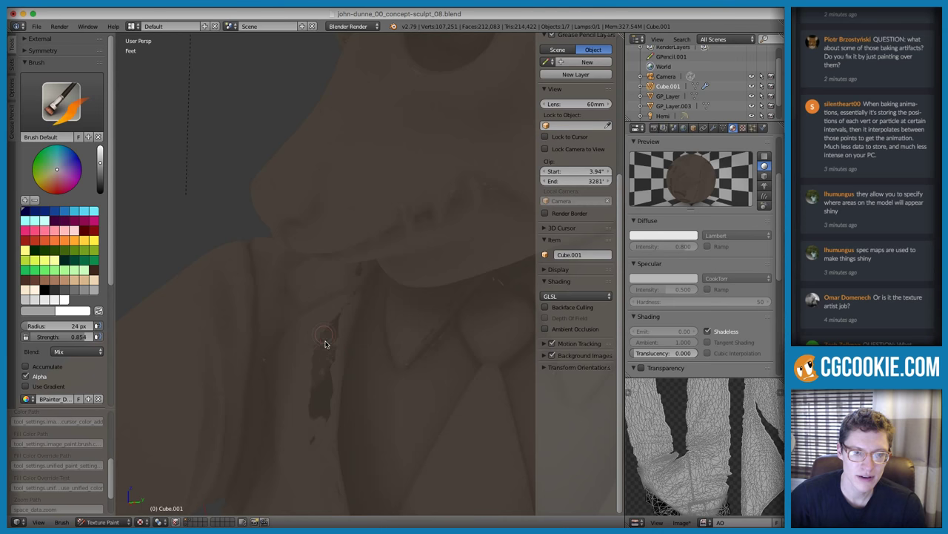
key("shift+f")
left_click(301, 348)
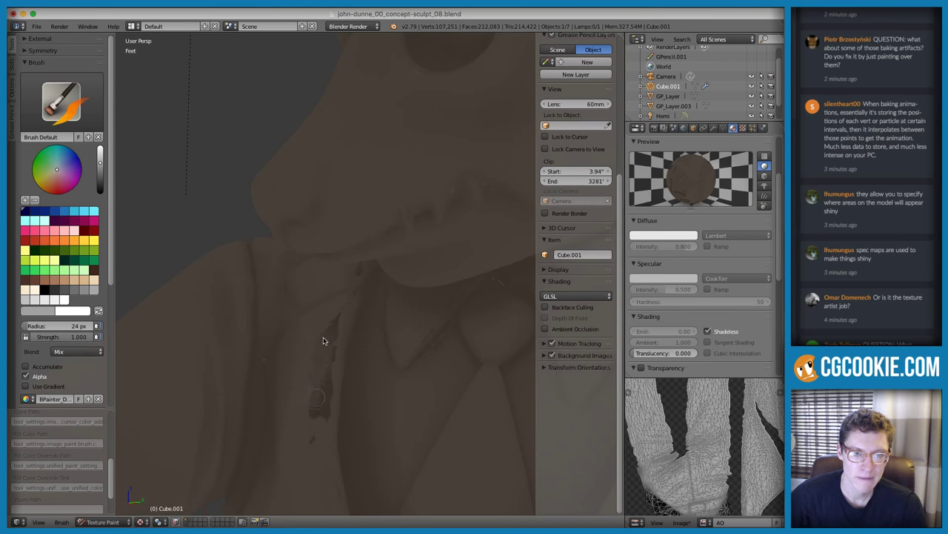
mouse_move(313, 420)
left_mouse_down()
mouse_move(329, 393)
mouse_move(320, 416)
left_mouse_up()
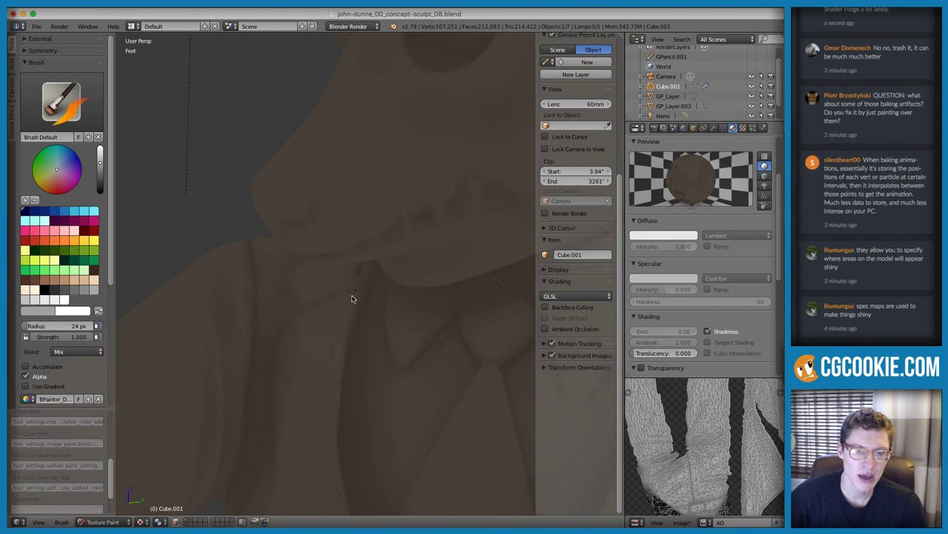
Sample a darker colour near the neck, then zoom out and orbit around the whole character.
middle_click_drag(360, 272, 386, 265)
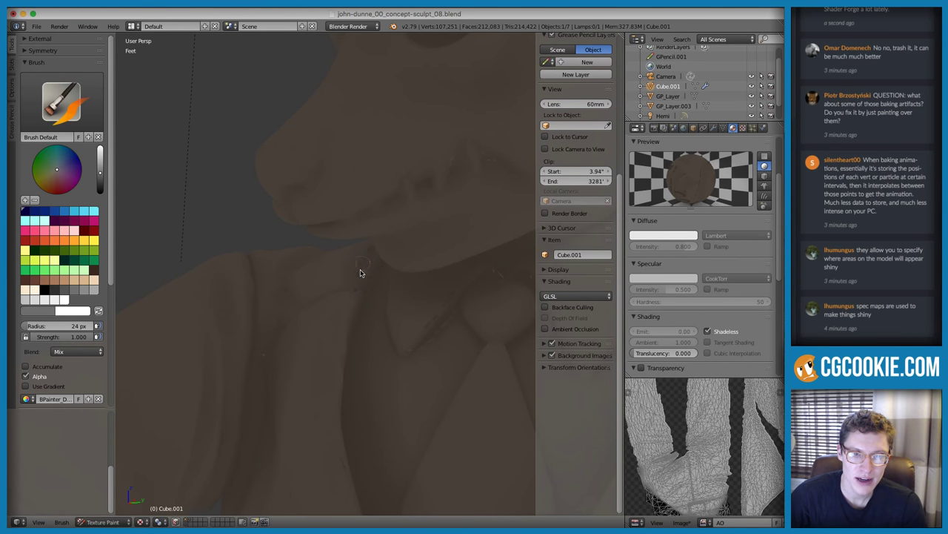
mouse_move(402, 244)
middle_mouse_down()
mouse_move(370, 279)
mouse_move(364, 313)
mouse_move(368, 299)
middle_mouse_up()
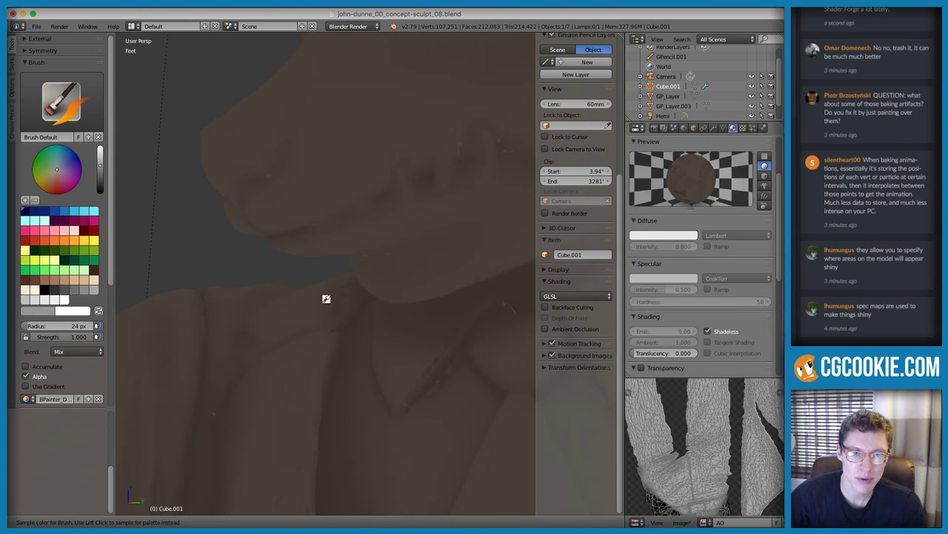
mouse_move(349, 290)
middle_mouse_down()
mouse_move(360, 296)
mouse_move(360, 286)
middle_mouse_up()
key("s")
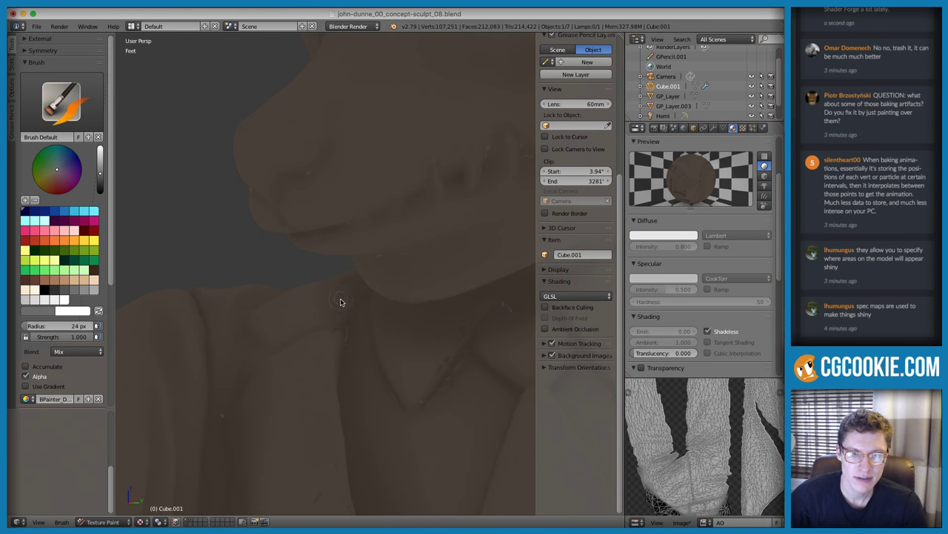
mouse_move(402, 286)
middle_mouse_down()
mouse_move(394, 249)
mouse_move(396, 260)
mouse_move(413, 257)
middle_mouse_up()
scroll(394, 250, "down", 10)
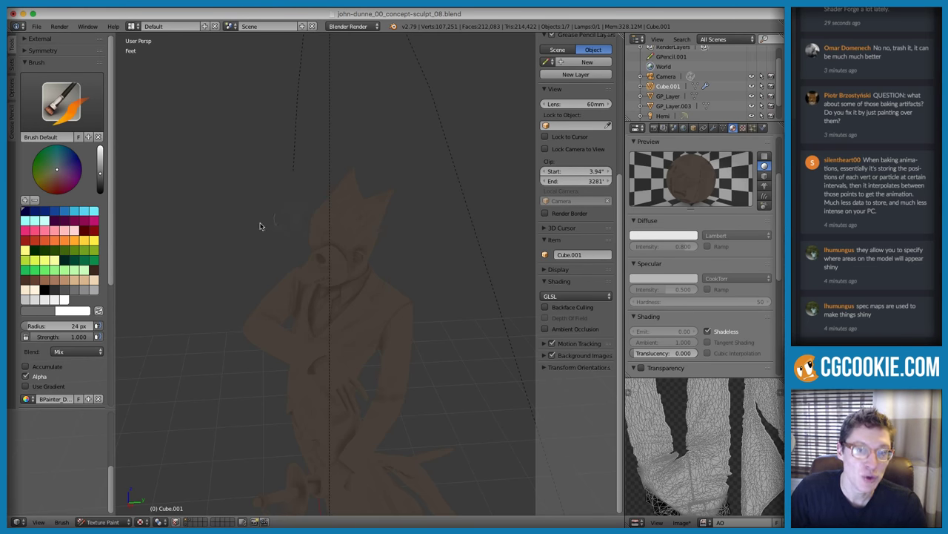
scroll(377, 195, "up", 6)
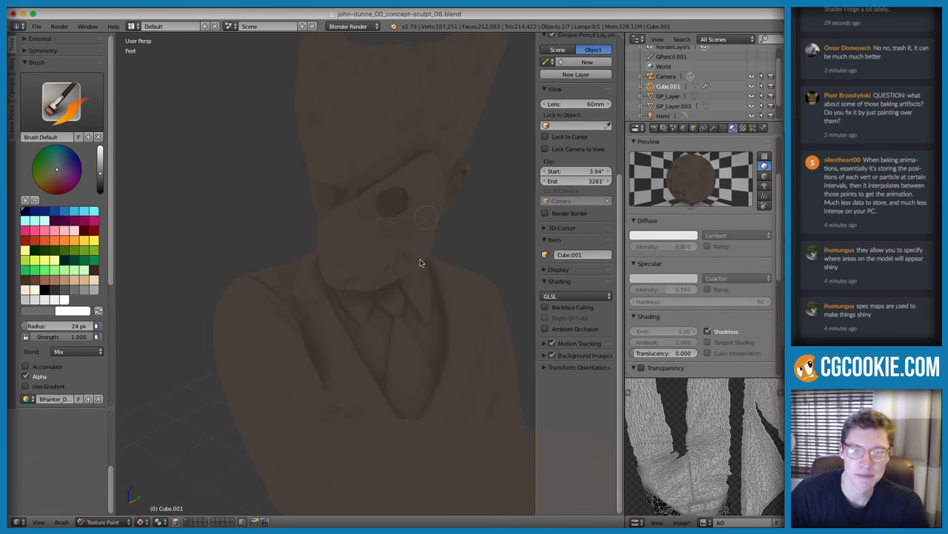
scroll(419, 262, "up", 5)
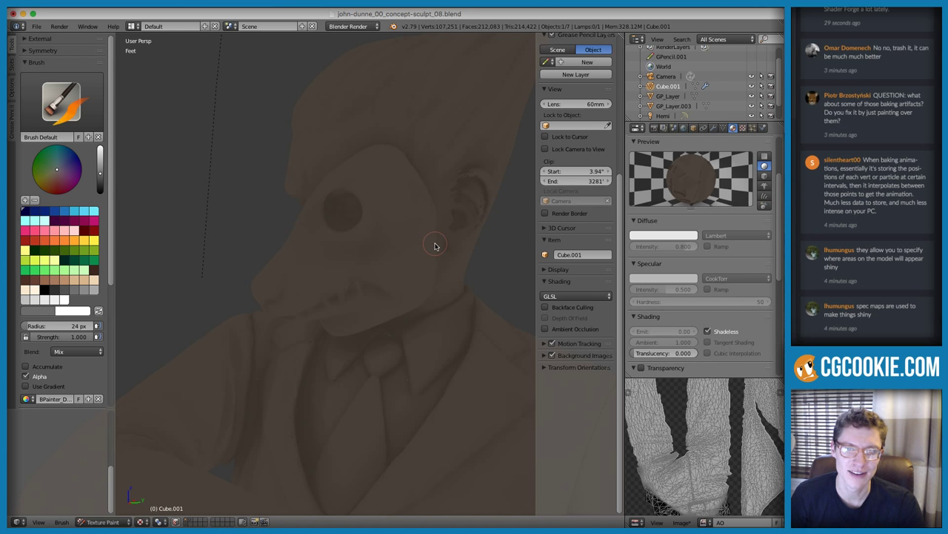
mouse_move(410, 209)
middle_mouse_down()
mouse_move(479, 203)
mouse_move(407, 240)
mouse_move(475, 225)
mouse_move(400, 183)
middle_mouse_up()
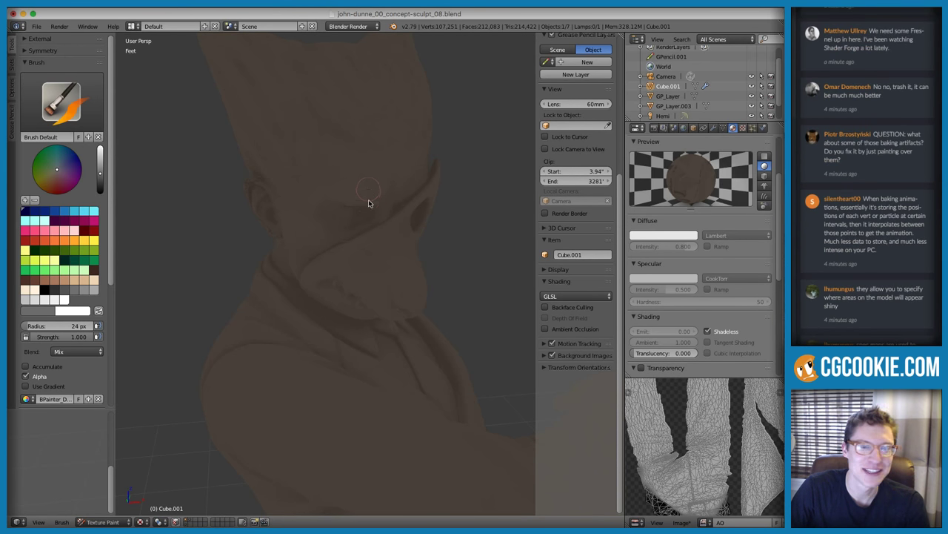
mouse_move(397, 323)
middle_mouse_down()
mouse_move(461, 192)
mouse_move(463, 220)
mouse_move(422, 220)
mouse_move(413, 232)
mouse_move(393, 313)
mouse_move(406, 313)
middle_mouse_up()
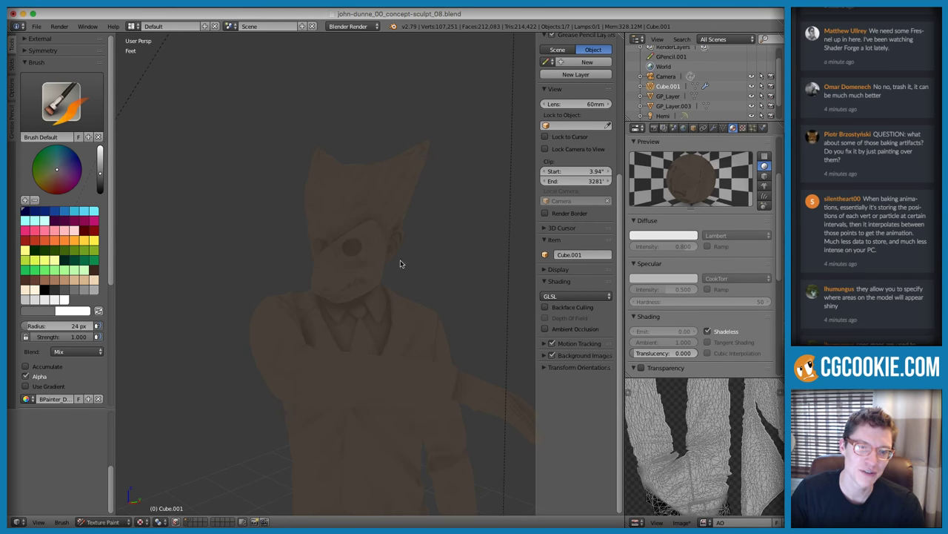
mouse_move(400, 264)
middle_mouse_down()
mouse_move(436, 269)
mouse_move(411, 281)
mouse_move(438, 275)
middle_mouse_up()
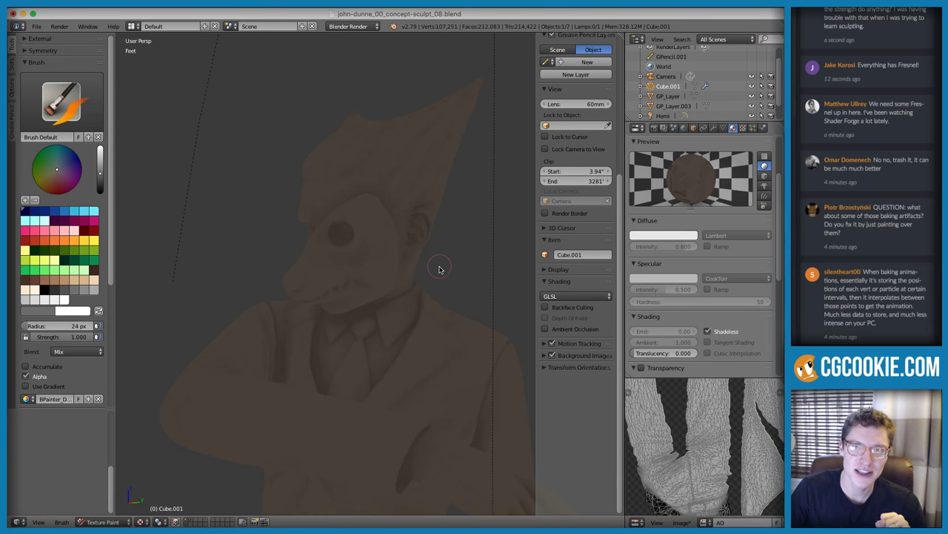
middle_click_drag(423, 250, 424, 257)
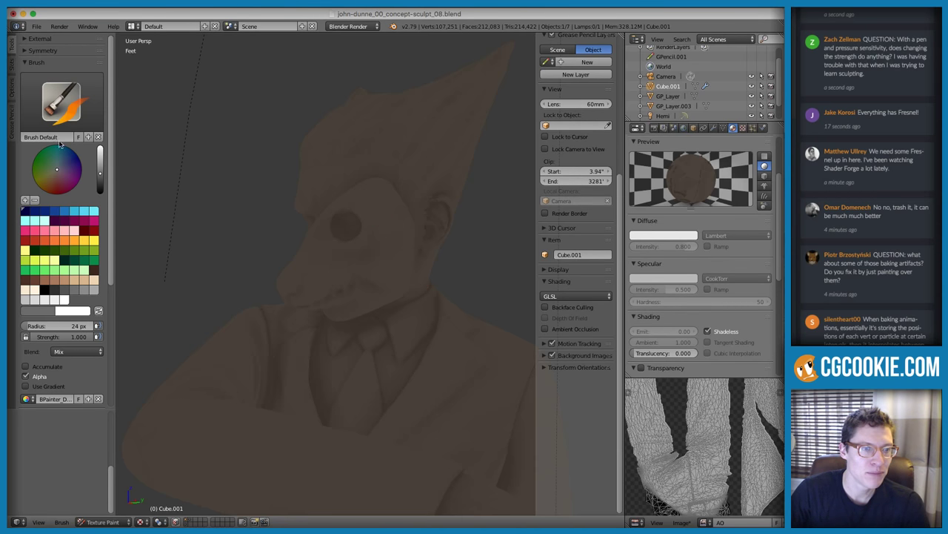
Make base color the active paint slot and enlarge the image editor to display its texture.
left_click(12, 69)
left_click(44, 93)
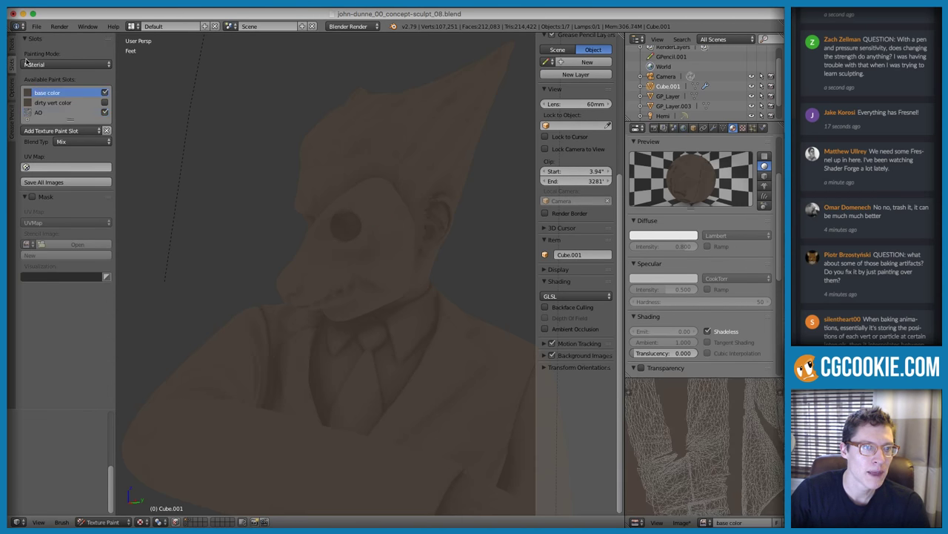
left_click(12, 44)
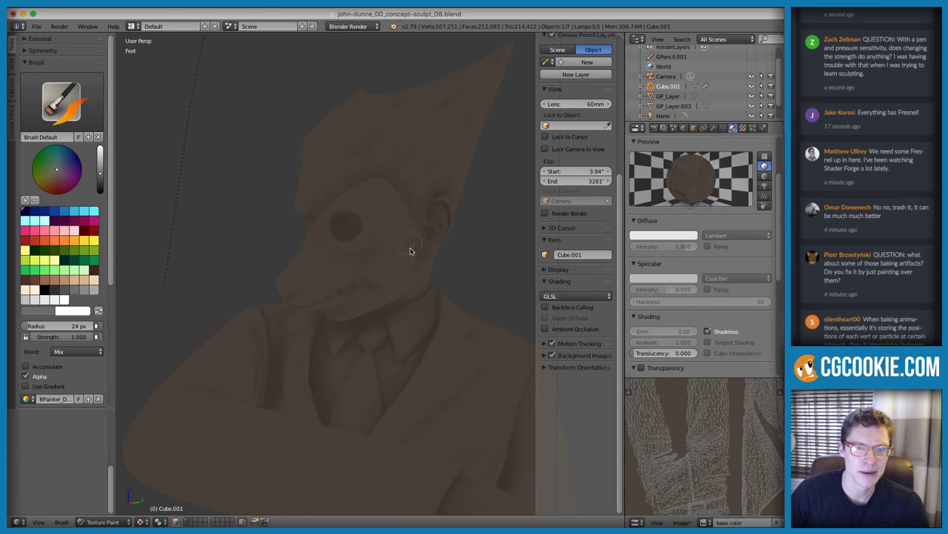
middle_click_drag(375, 281, 209, 181)
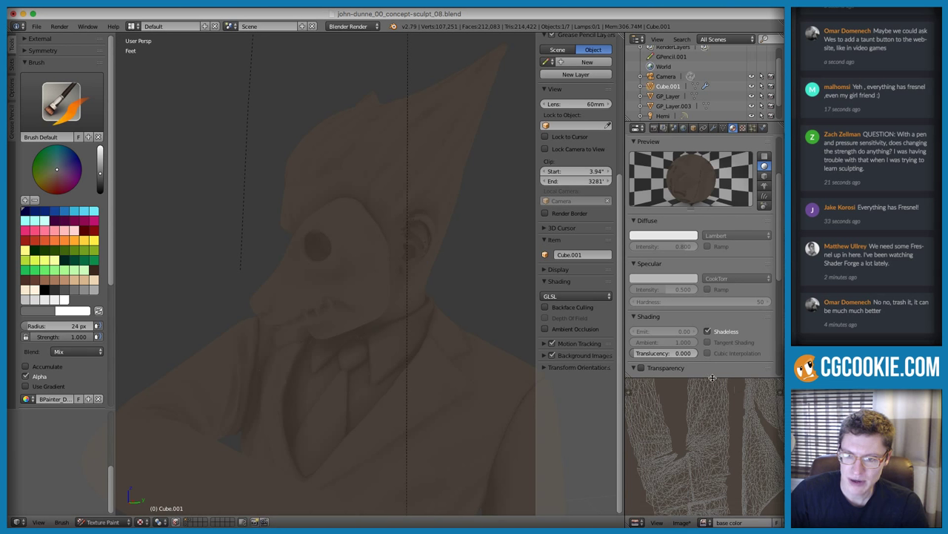
left_click_drag(711, 376, 710, 256)
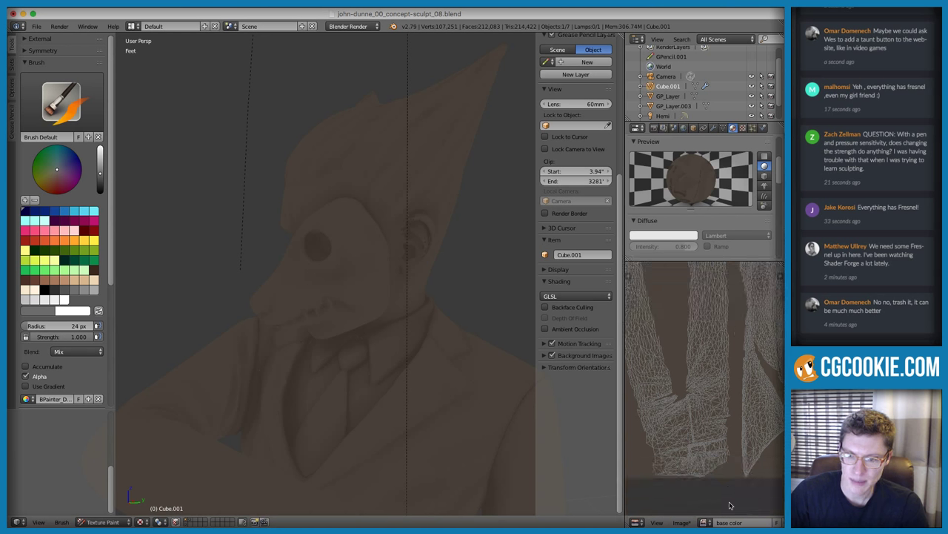
Display the fox concept art JPG in the image editor and pan and zoom to inspect it.
left_click(702, 522)
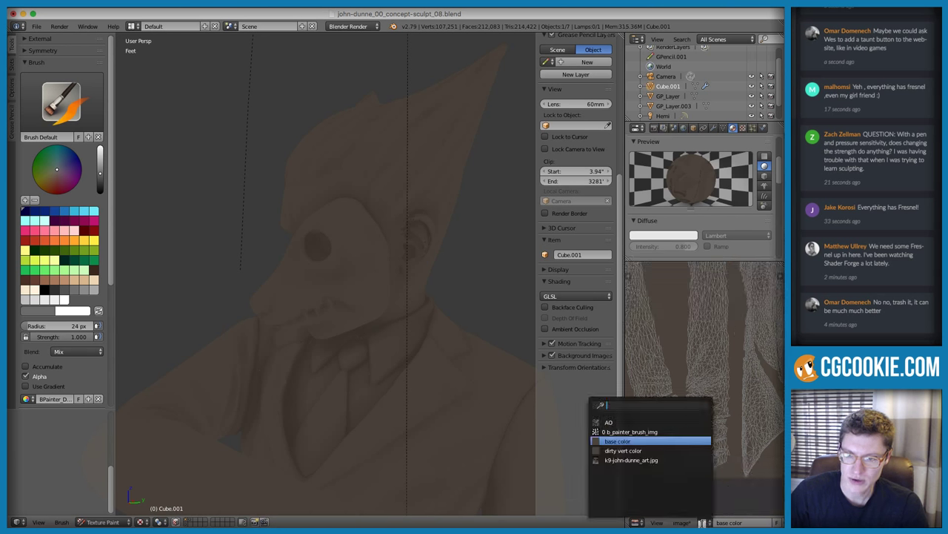
left_click(652, 459)
middle_click_drag(729, 397, 623, 417)
scroll(704, 358, "up", 5)
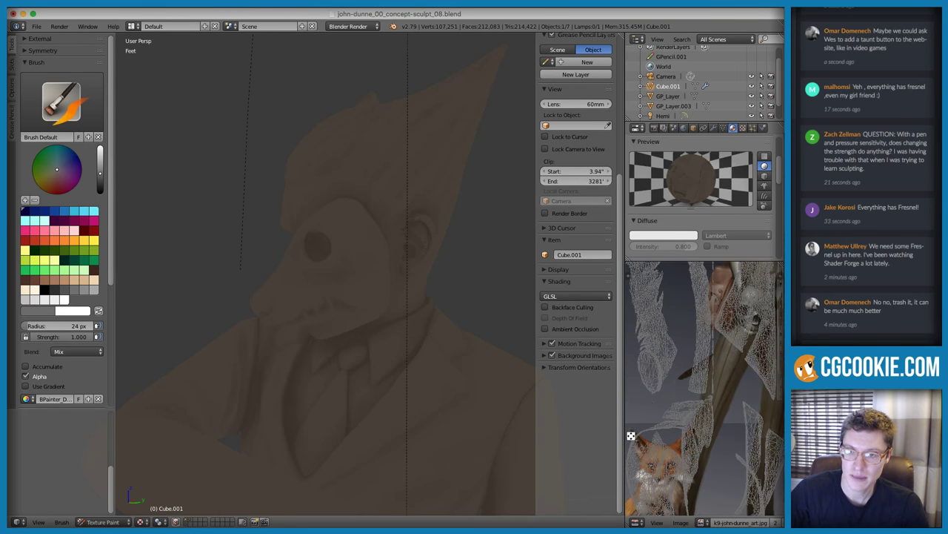
mouse_move(704, 357)
middle_mouse_down()
mouse_move(652, 417)
mouse_move(699, 381)
mouse_move(685, 386)
mouse_move(734, 449)
mouse_move(693, 326)
mouse_move(719, 376)
mouse_move(707, 344)
middle_mouse_up()
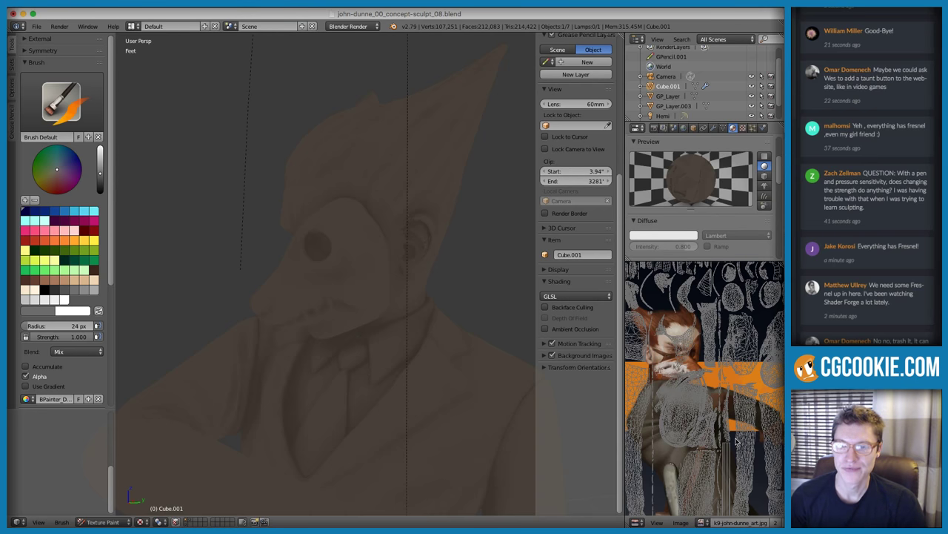
scroll(716, 420, "up", 2)
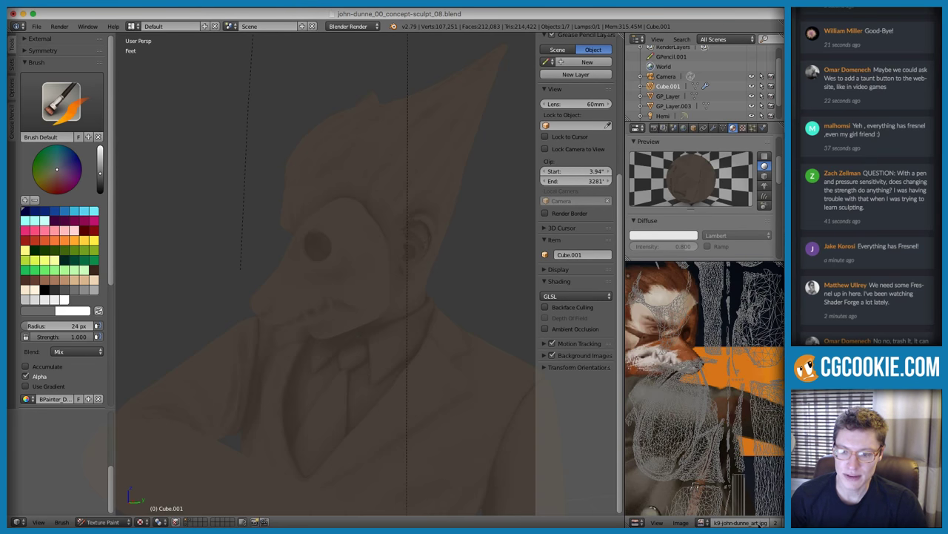
scroll(700, 523, "down", 2)
scroll(700, 523, "down", 3)
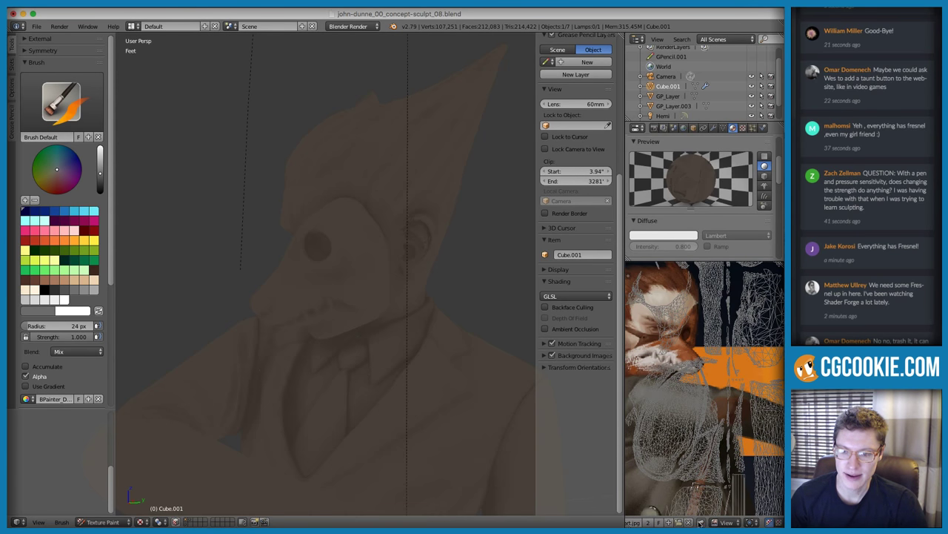
scroll(697, 523, "up", 2)
scroll(688, 524, "up", 3)
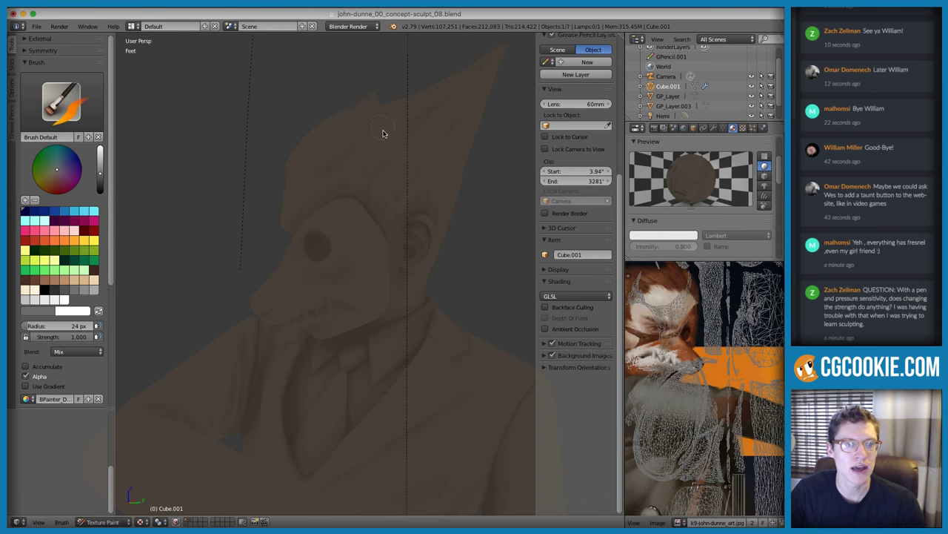
Pick an orange-red palette colour and glance at the paint slots before returning to brush settings.
mouse_move(383, 133)
middle_mouse_down("shift")
mouse_move(376, 179)
mouse_move(341, 161)
middle_mouse_up("shift")
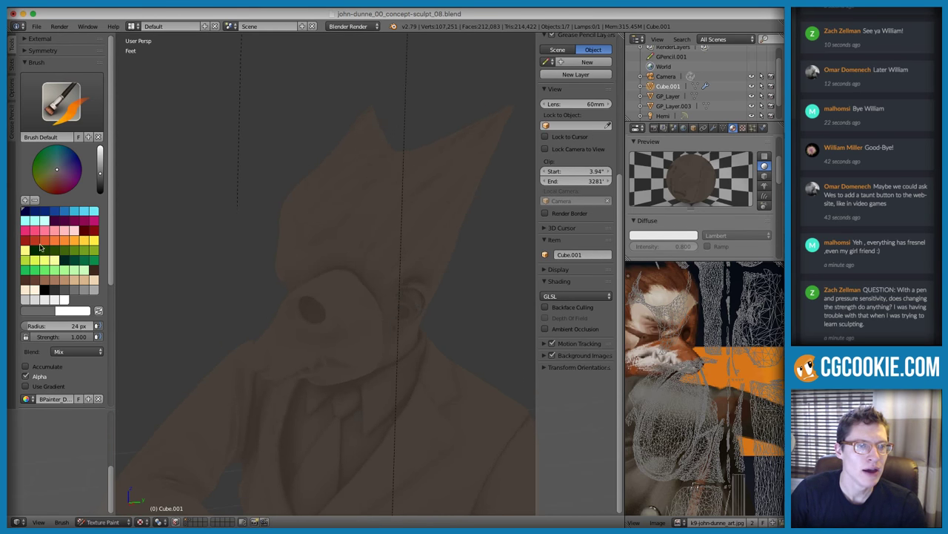
left_click(45, 241)
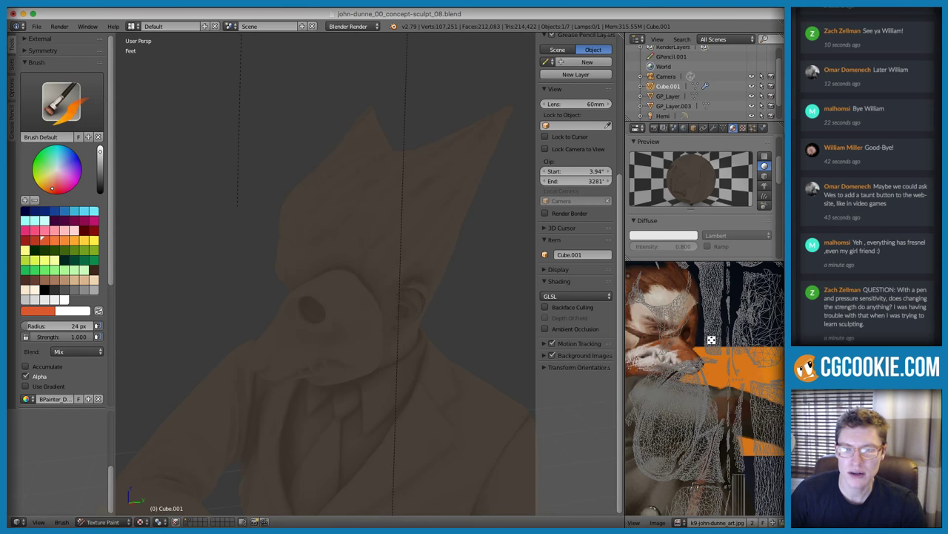
middle_click_drag(709, 338, 713, 380)
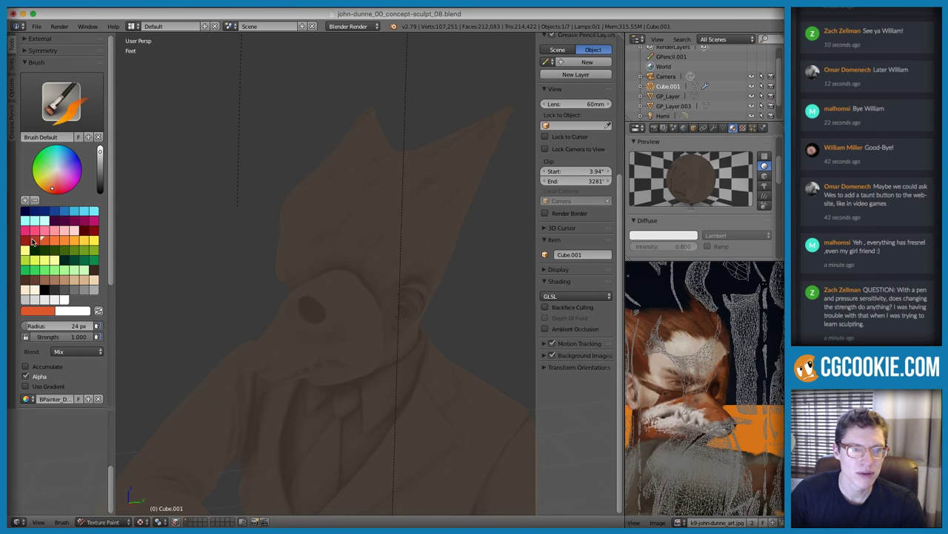
left_click(11, 64)
left_click(11, 44)
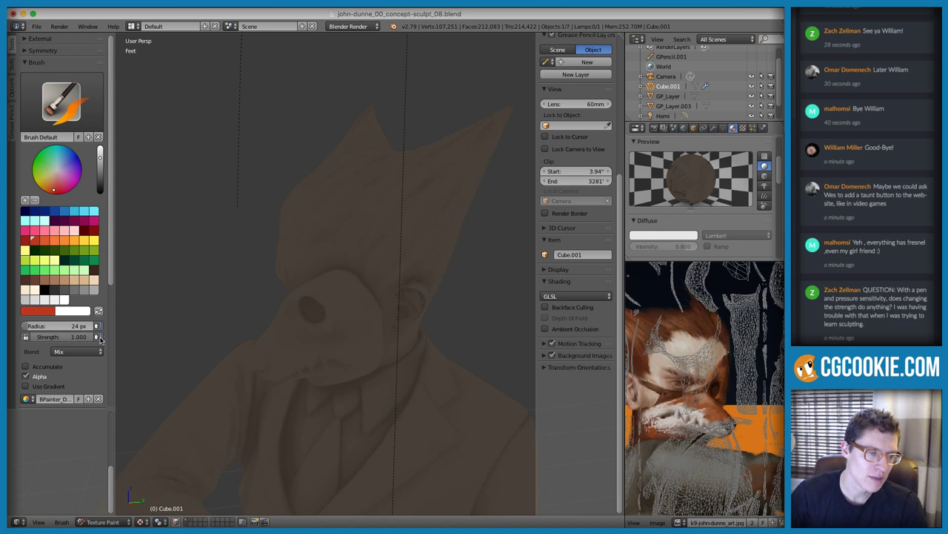
Set the brush radius to 53 px, test a red stroke on the head, and undo it.
mouse_move(347, 252)
middle_mouse_down()
mouse_move(323, 307)
mouse_move(339, 259)
middle_mouse_up()
key("f")
left_click(351, 255)
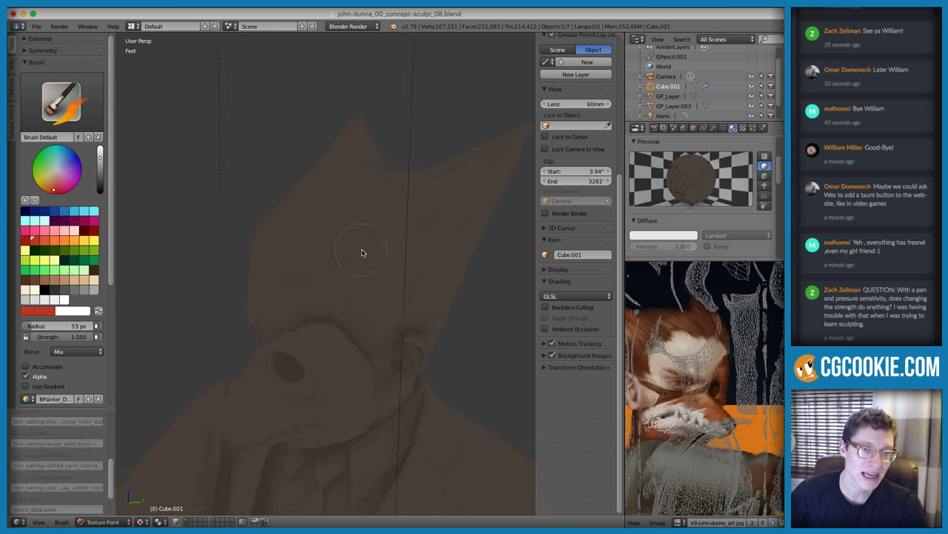
left_click_drag(294, 270, 338, 238)
mouse_move(398, 211)
left_mouse_down()
mouse_move(419, 197)
mouse_move(376, 236)
left_mouse_up()
middle_click_drag(384, 192, 365, 208)
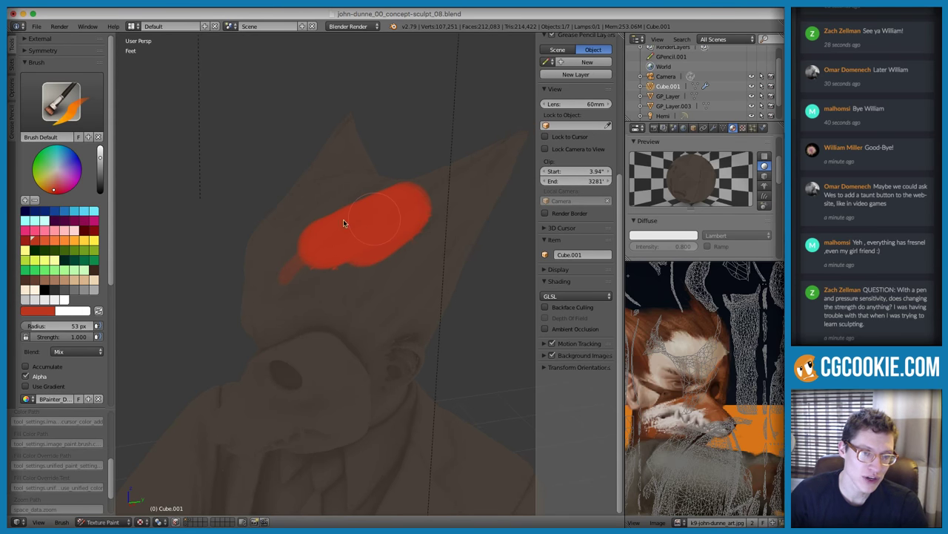
key("ctrl+z")
left_click(78, 337)
Set brush strength to 0.5, test a softer stroke on the head, and undo it.
type("0.5")
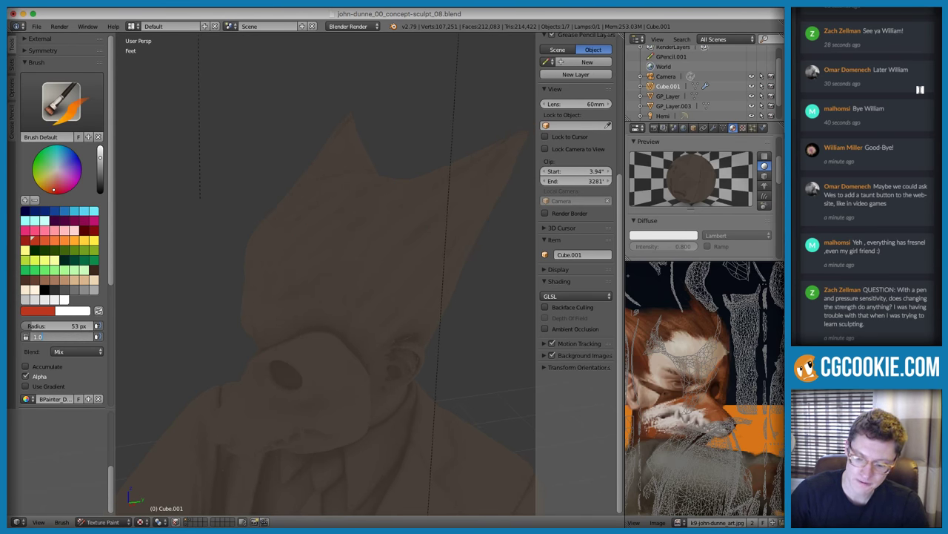
key("Return")
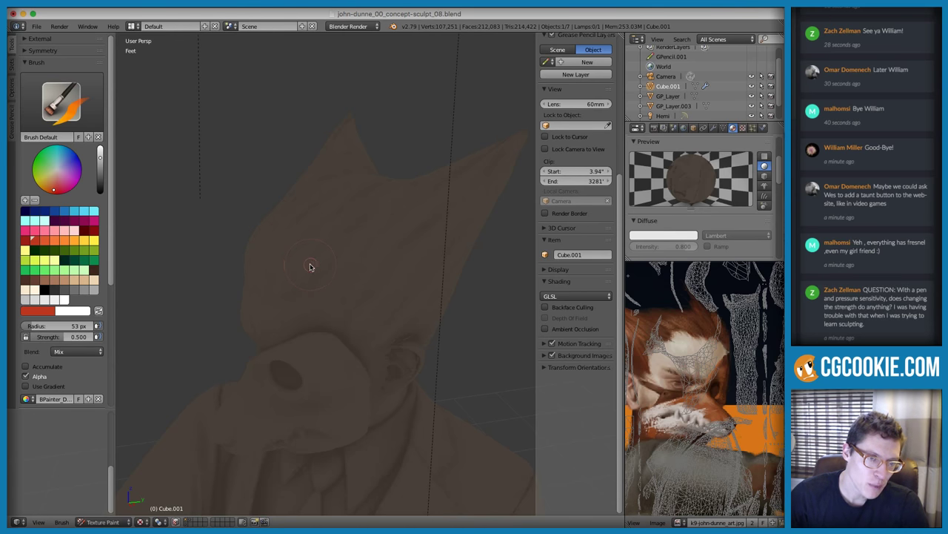
left_click_drag(343, 237, 366, 222)
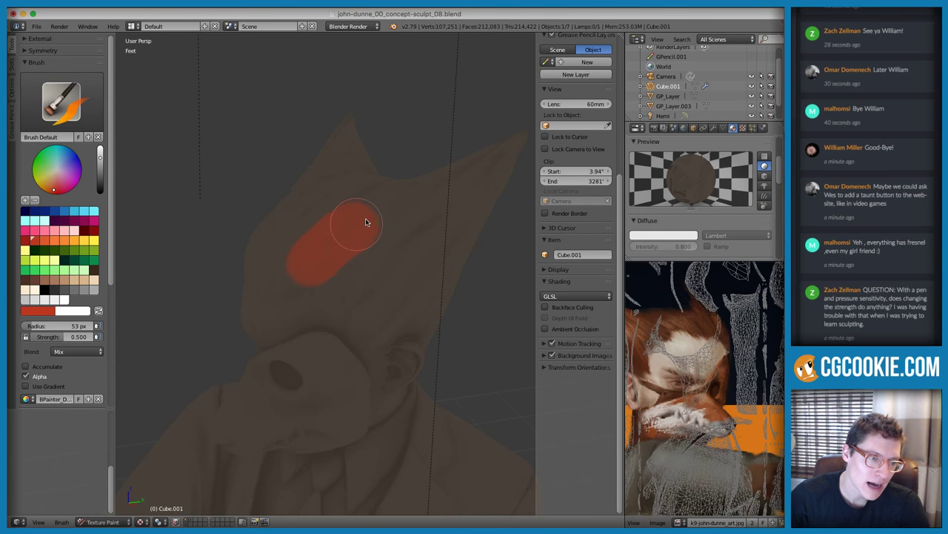
key("ctrl+z")
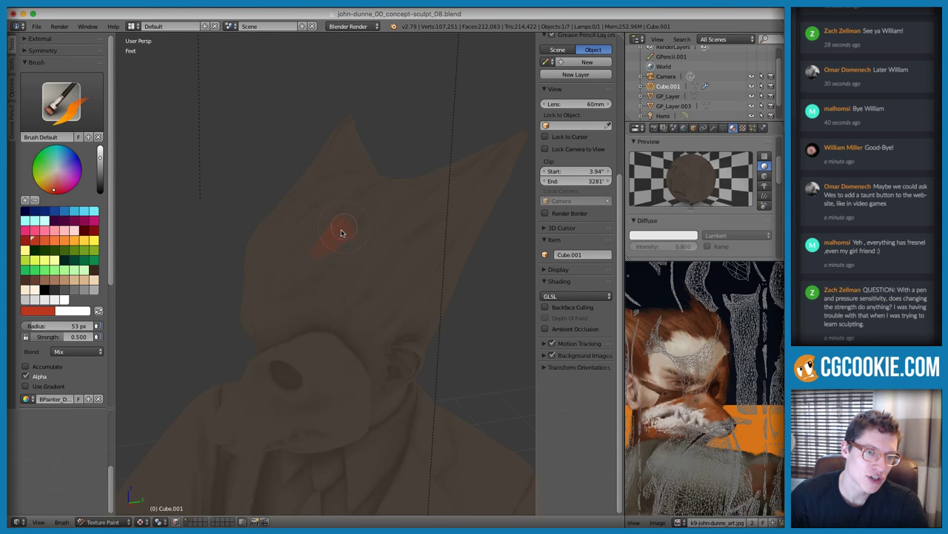
Paint a diagonal test stroke and lower brush strength to 0.188, then orbit around the head.
left_click_drag(339, 229, 315, 256)
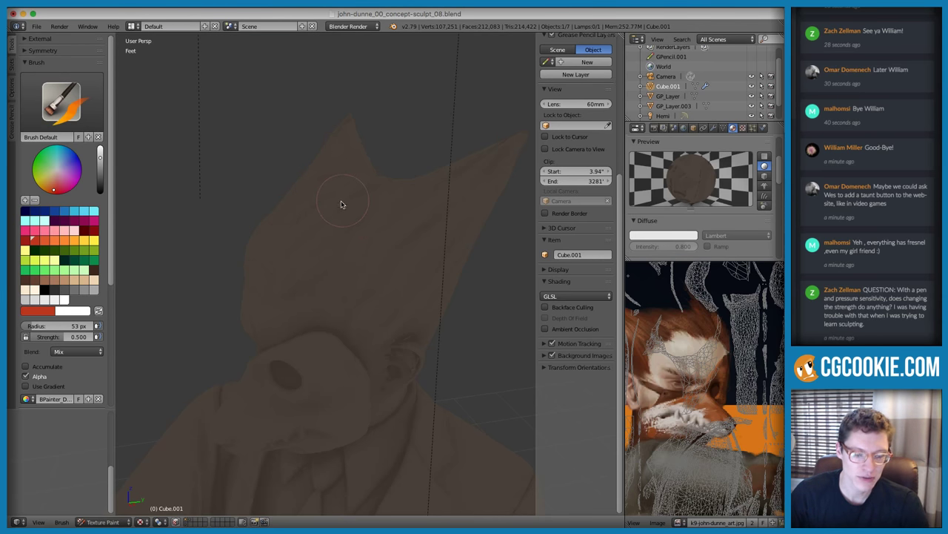
key("shift+f")
left_click(354, 217)
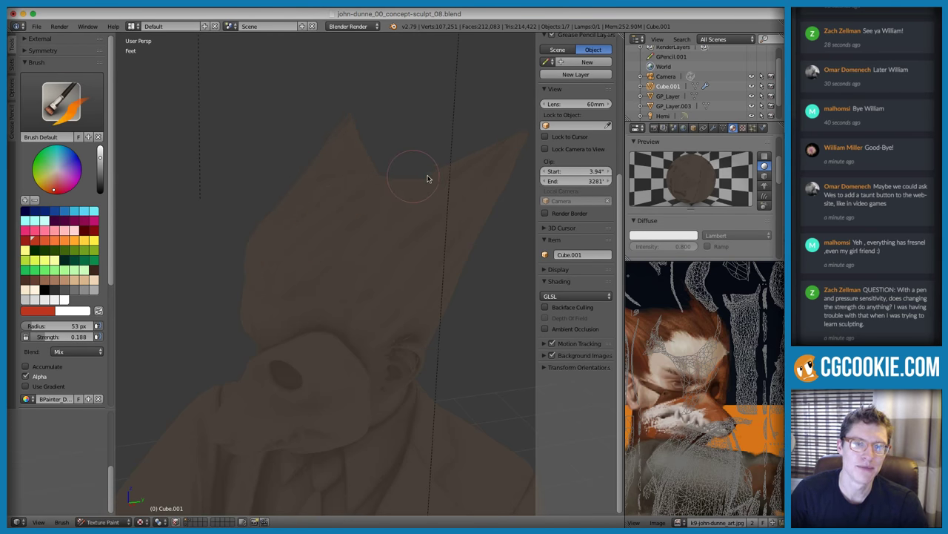
middle_click_drag(426, 179, 438, 181)
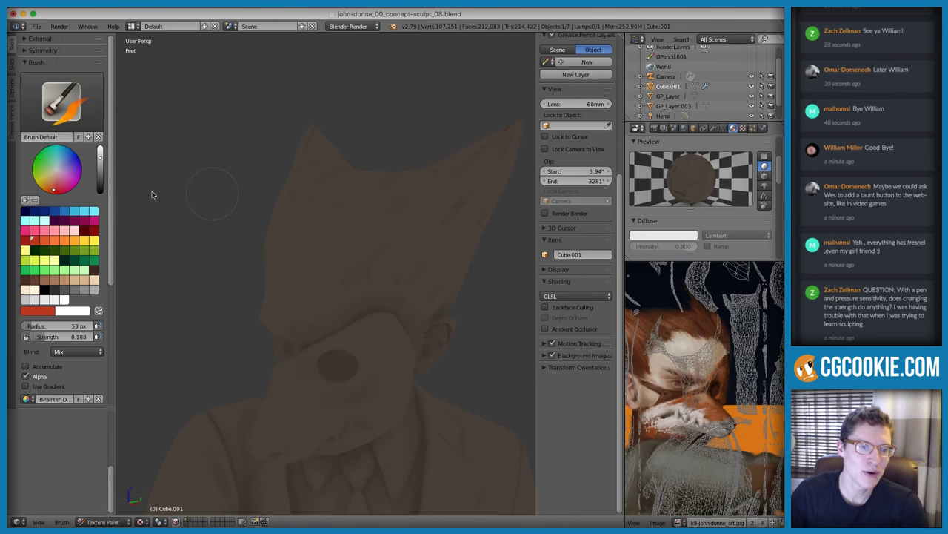
middle_click_drag(412, 228, 360, 212)
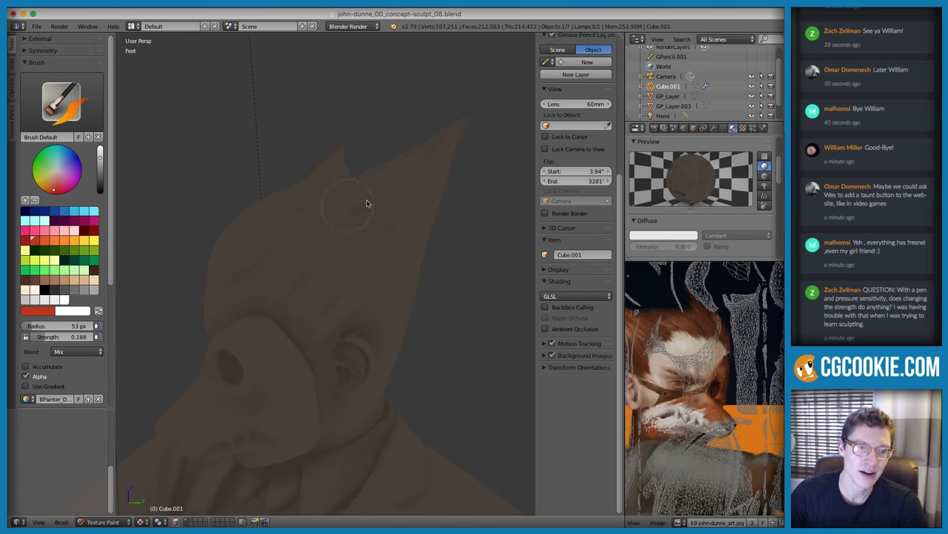
middle_click_drag(358, 226, 385, 239)
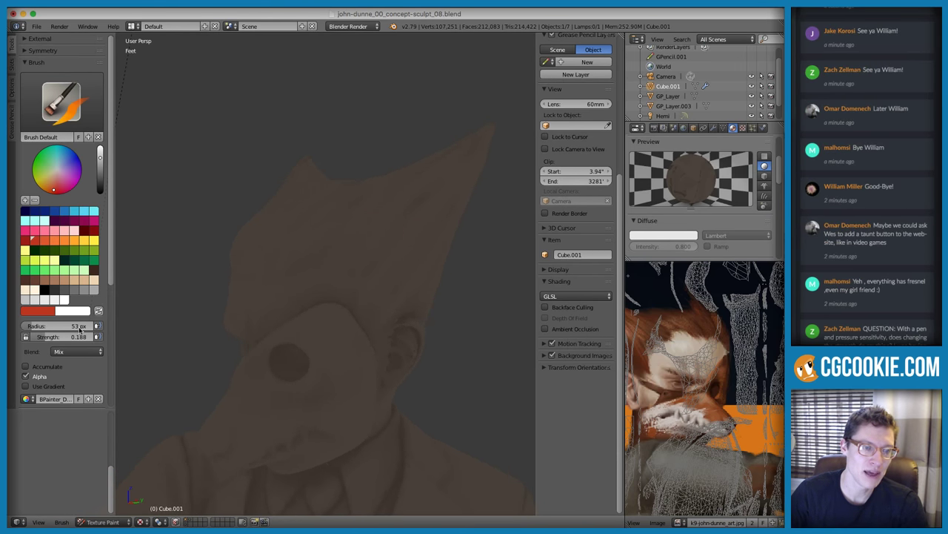
Raise brush strength back to 1.000 and paint a red stroke across the forehead.
left_click_drag(39, 339, 99, 345)
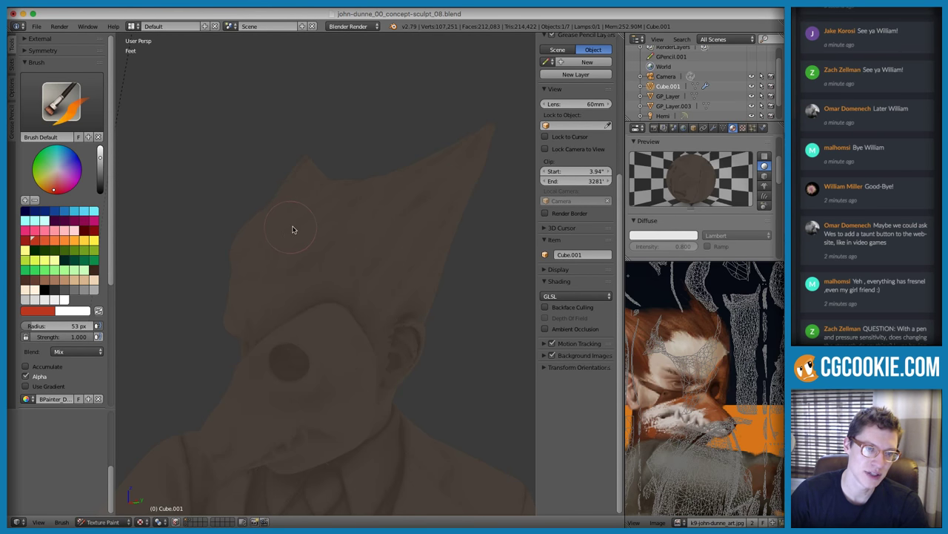
mouse_move(293, 229)
left_mouse_down()
mouse_move(278, 261)
mouse_move(306, 242)
mouse_move(399, 238)
left_mouse_up()
mouse_move(339, 189)
middle_mouse_down()
mouse_move(410, 195)
mouse_move(380, 198)
middle_mouse_up()
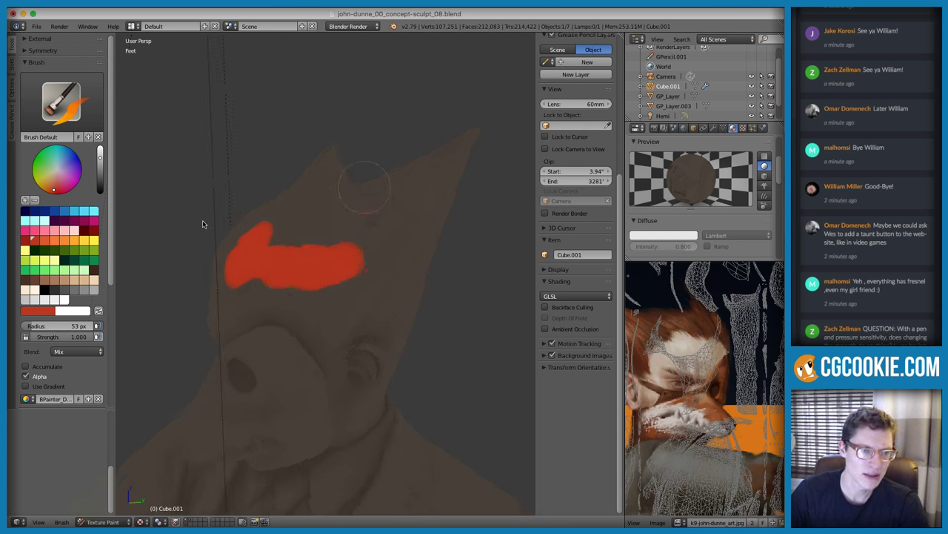
Undo the forehead stroke, test an orange-red blob, then undo it so the head is clean.
key("ctrl+z")
left_click(46, 243)
left_click(299, 240)
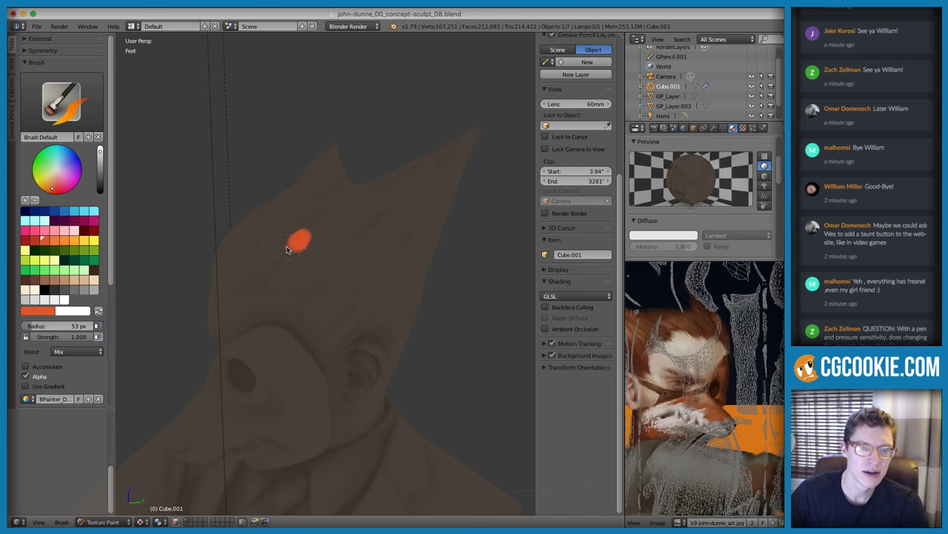
mouse_move(247, 275)
left_mouse_down()
mouse_move(293, 249)
mouse_move(320, 253)
mouse_move(343, 233)
mouse_move(329, 214)
mouse_move(294, 228)
left_mouse_up()
mouse_move(294, 228)
middle_mouse_down()
mouse_move(381, 207)
mouse_move(411, 218)
middle_mouse_up()
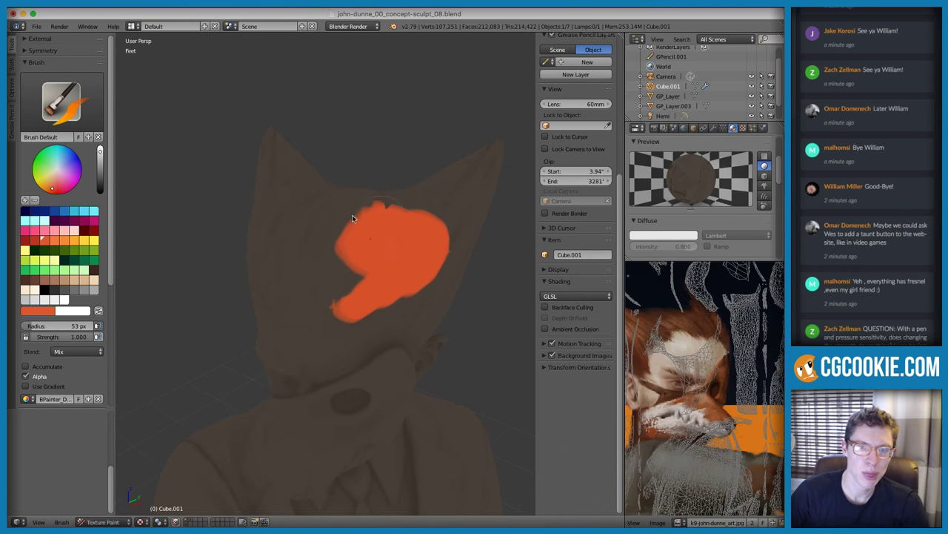
key("ctrl+z")
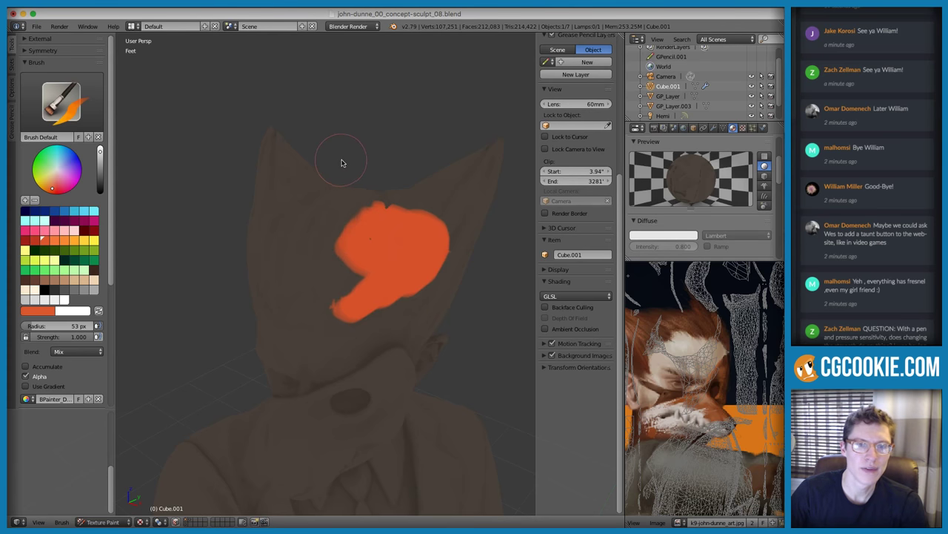
key("ctrl+z")
mouse_move(345, 163)
middle_mouse_down()
mouse_move(415, 371)
mouse_move(402, 170)
mouse_move(436, 195)
mouse_move(417, 170)
mouse_move(406, 232)
mouse_move(425, 201)
middle_mouse_up()
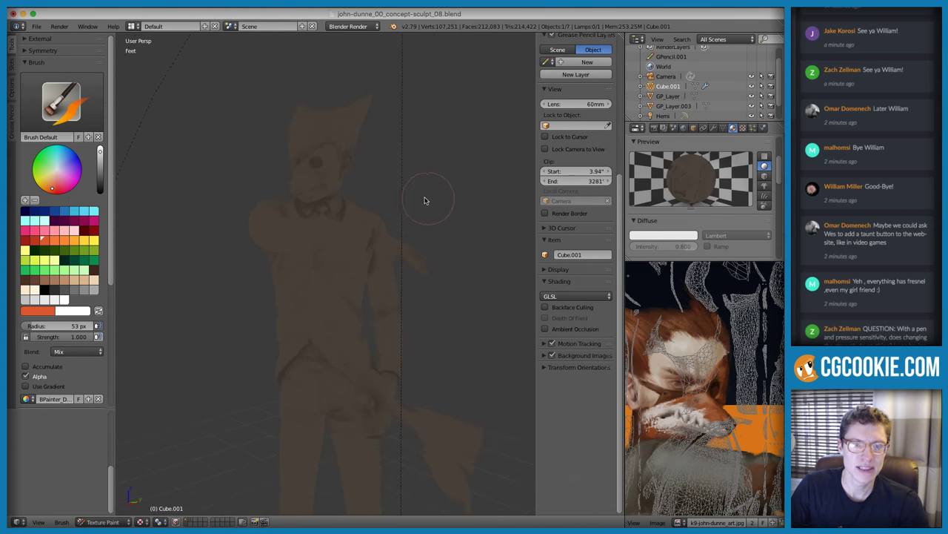
Switch to Object Mode, select the fox model, and enter Vertex Paint mode.
left_click(104, 521)
left_click(103, 513)
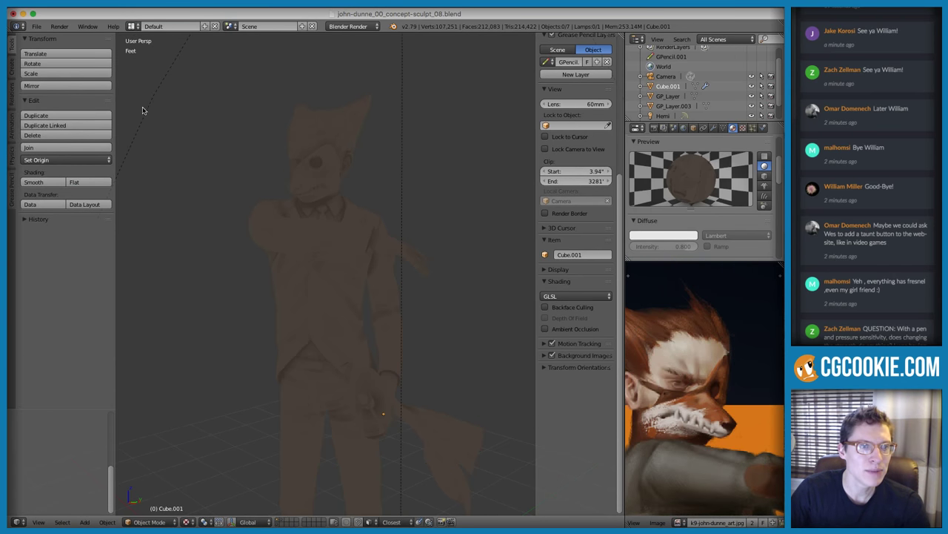
right_click(353, 295)
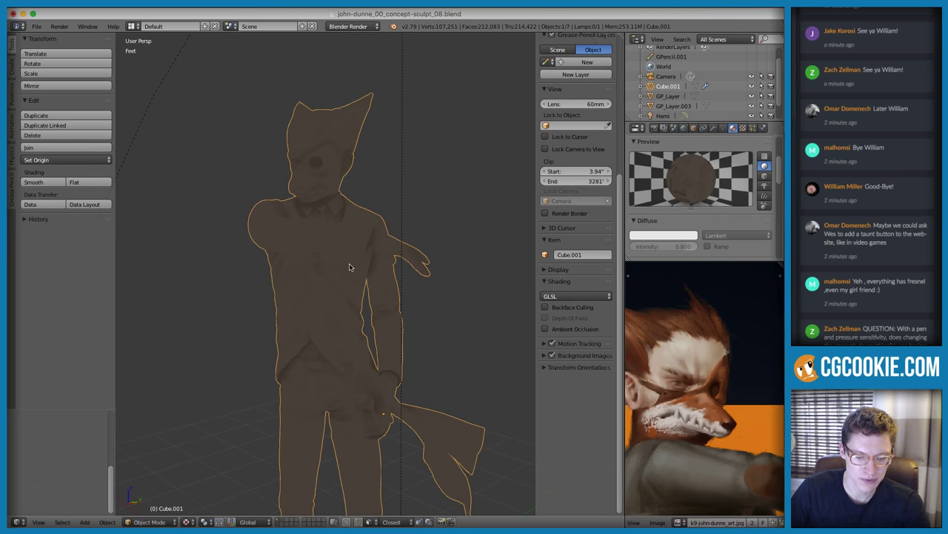
key("v")
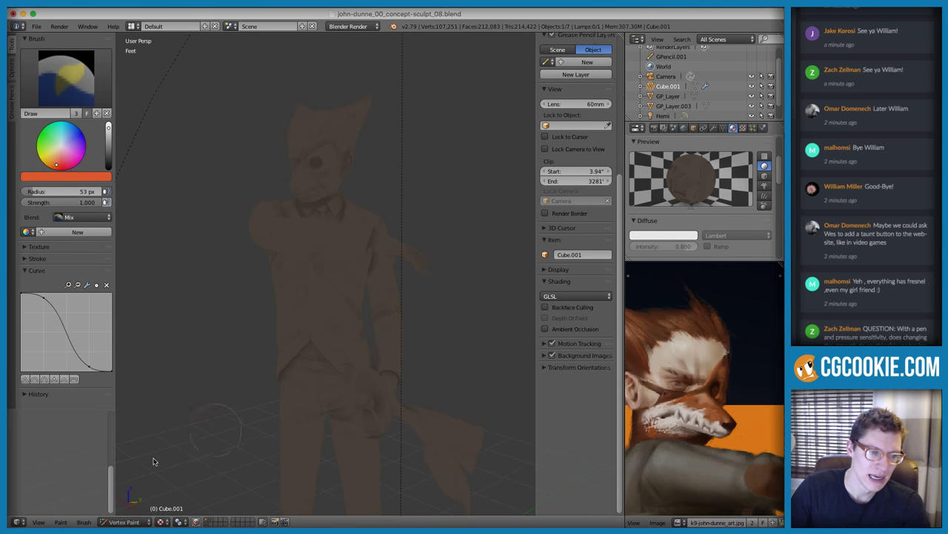
left_click(61, 521)
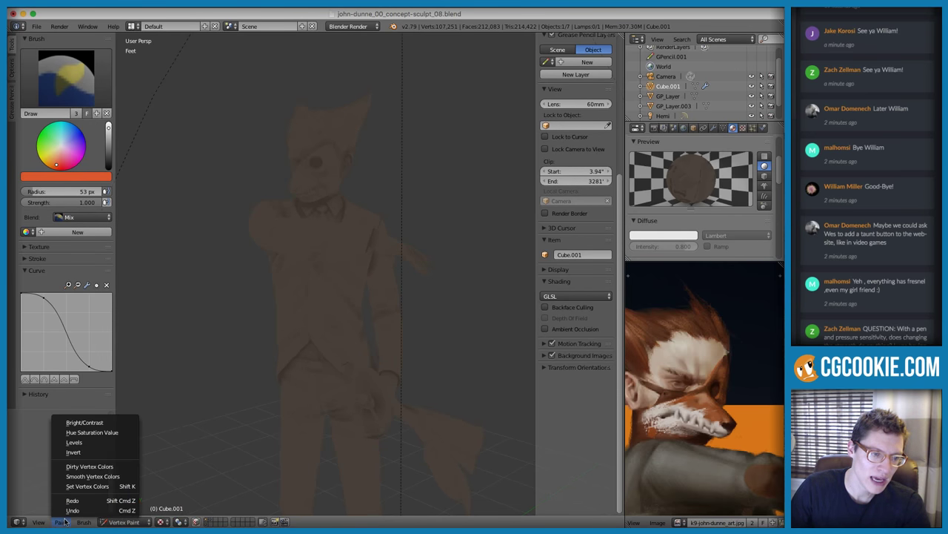
Set the viewport shading to Solid so the sculpt shows in plain grey.
left_click(161, 521)
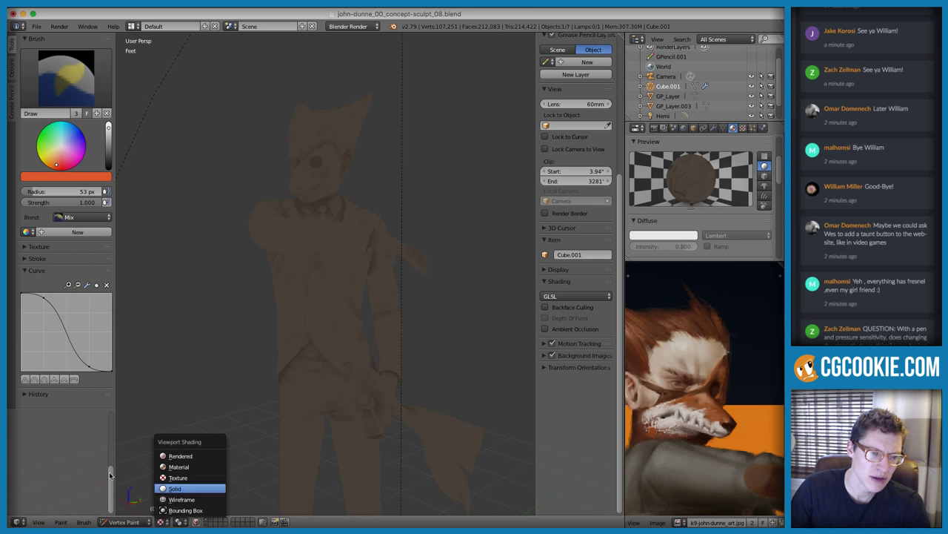
left_click(161, 521)
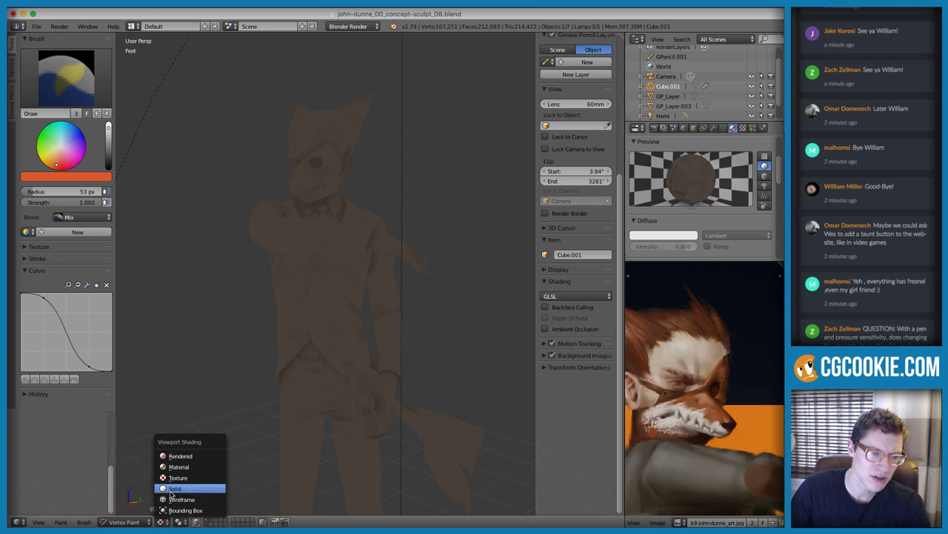
left_click(173, 492)
scroll(275, 386, "up", 2)
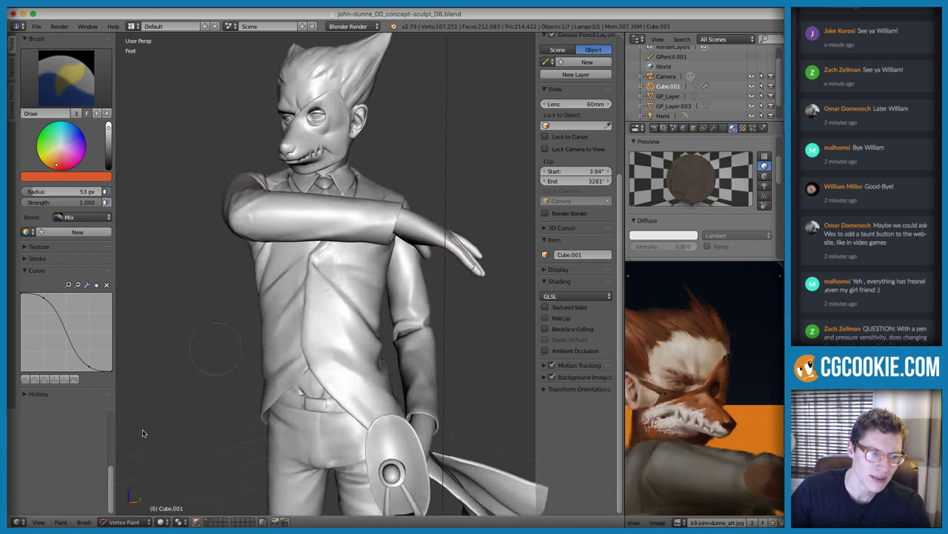
left_click(61, 522)
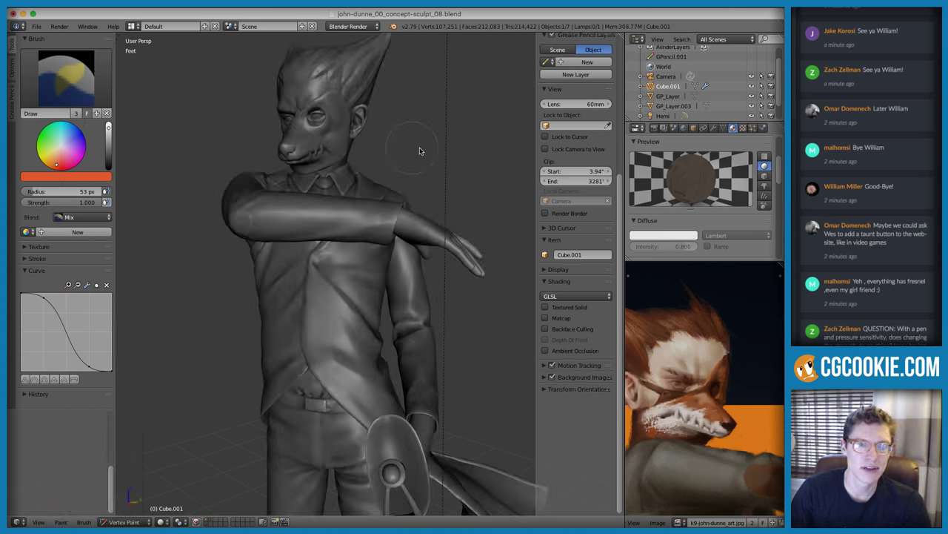
Orbit and zoom around the grey sculpt to inspect the face, collar, and raised arm.
mouse_move(412, 164)
middle_mouse_down()
mouse_move(438, 155)
mouse_move(443, 222)
mouse_move(349, 237)
mouse_move(298, 217)
mouse_move(301, 173)
mouse_move(372, 195)
mouse_move(384, 343)
middle_mouse_up()
scroll(443, 223, "up", 4)
scroll(298, 214, "down", 2)
scroll(372, 194, "up", 3)
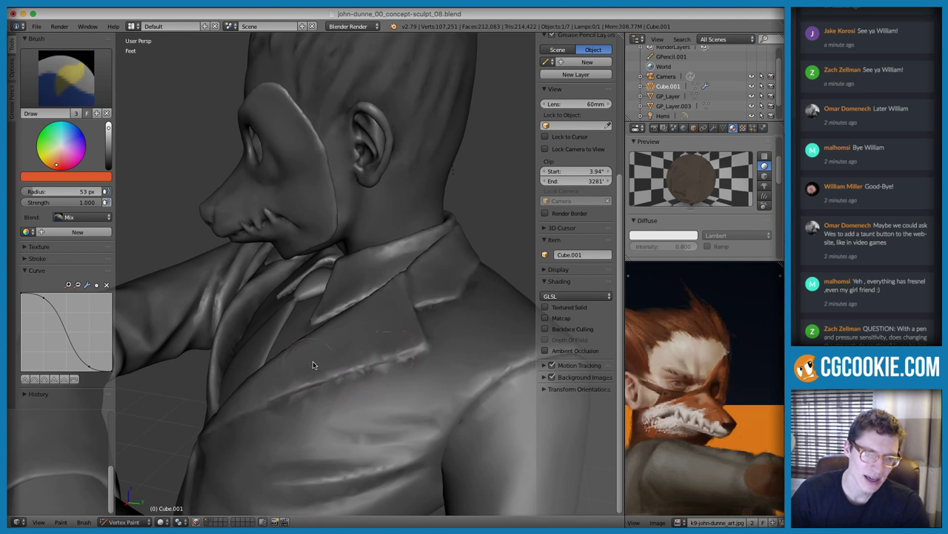
middle_click_drag(313, 365, 345, 372)
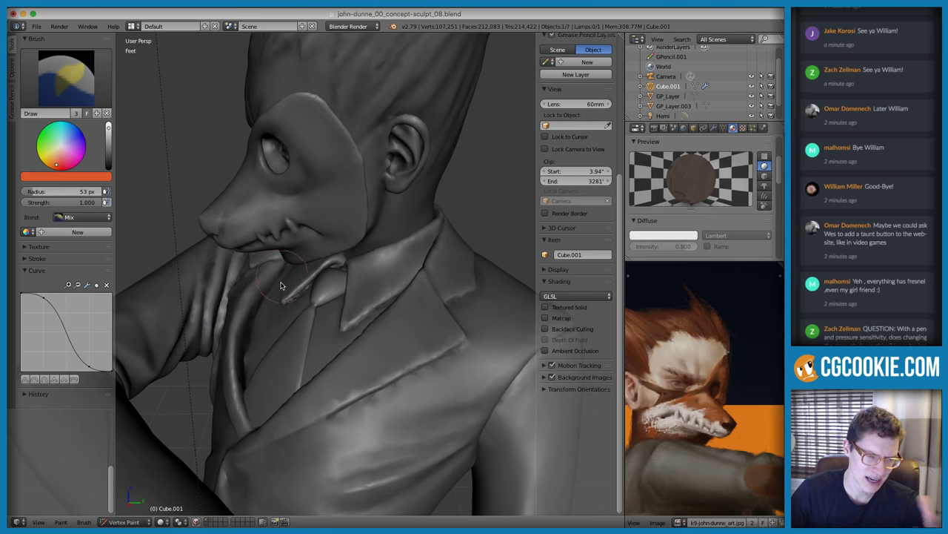
scroll(391, 320, "down", 5)
mouse_move(388, 324)
middle_mouse_down()
mouse_move(371, 236)
mouse_move(347, 241)
mouse_move(436, 250)
mouse_move(455, 222)
mouse_move(444, 237)
middle_mouse_up()
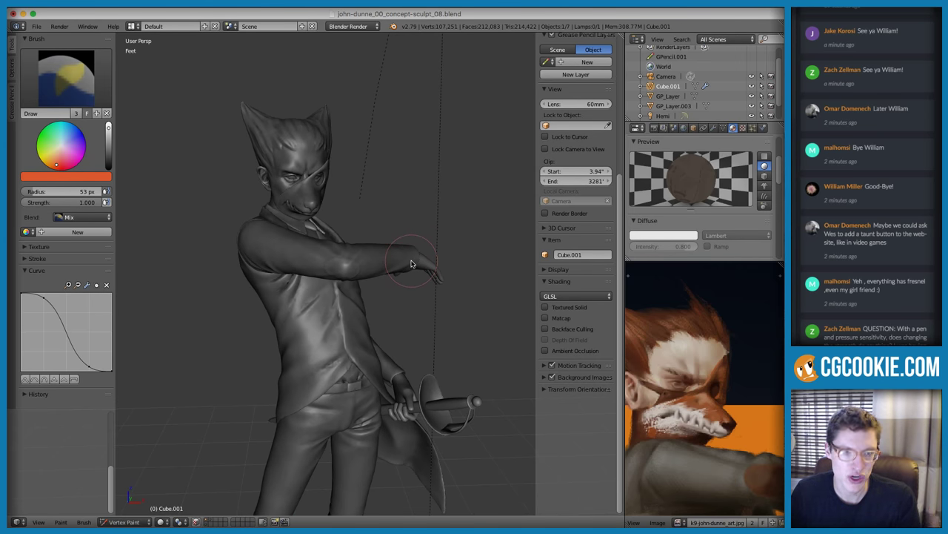
scroll(451, 230, "up", 3)
mouse_move(451, 229)
middle_mouse_down()
mouse_move(438, 245)
mouse_move(386, 220)
middle_mouse_up()
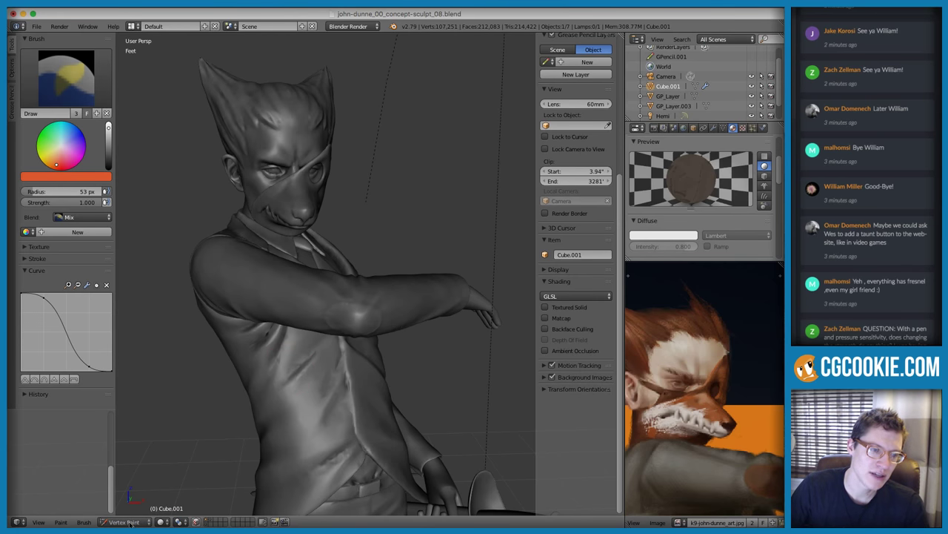
left_click(130, 522)
In Object Mode with Render settings shown, assign the 'dirty vert color' image in Edit Mode.
left_click(163, 450)
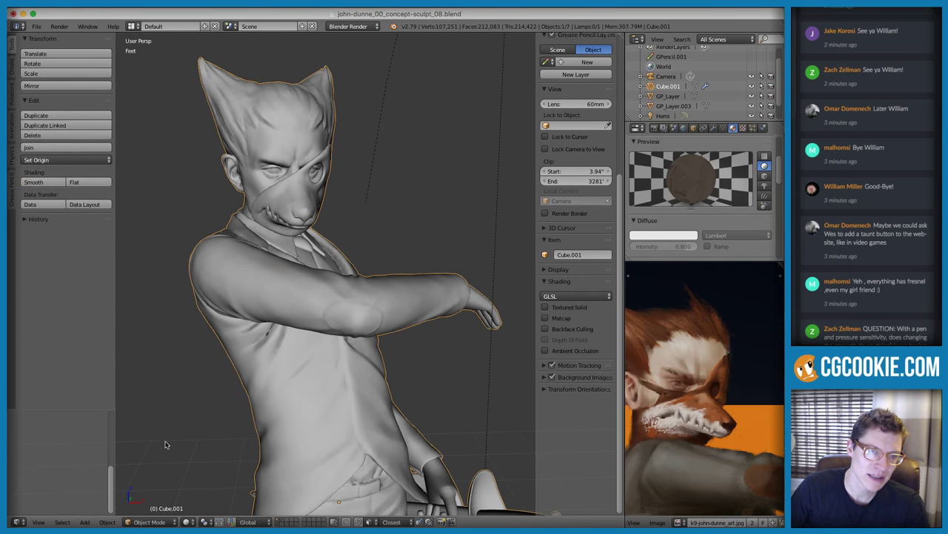
left_click(659, 128)
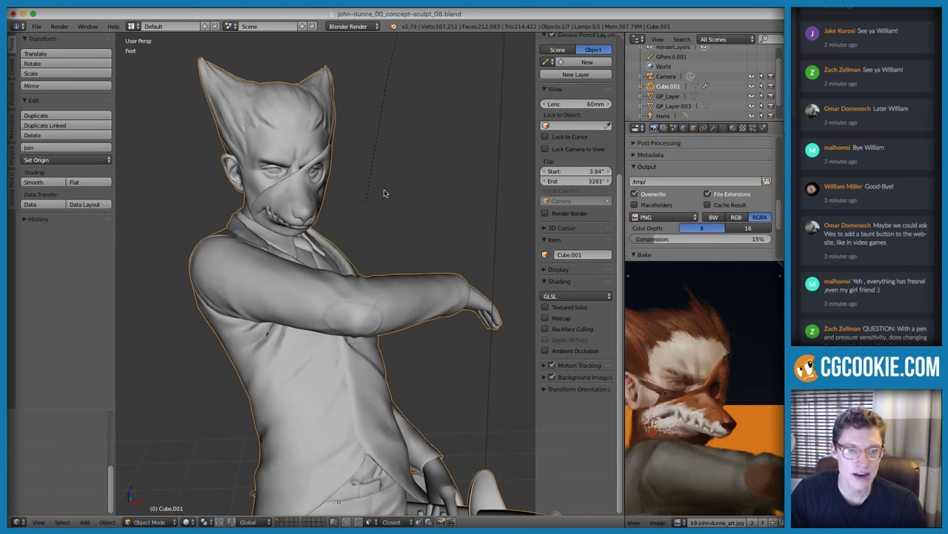
key("Tab")
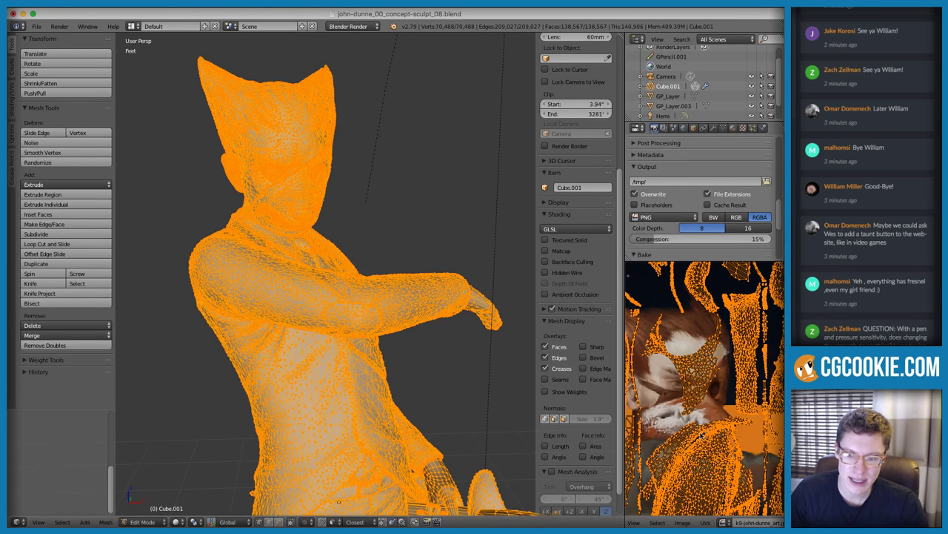
scroll(656, 521, "down", 3)
left_click(657, 522)
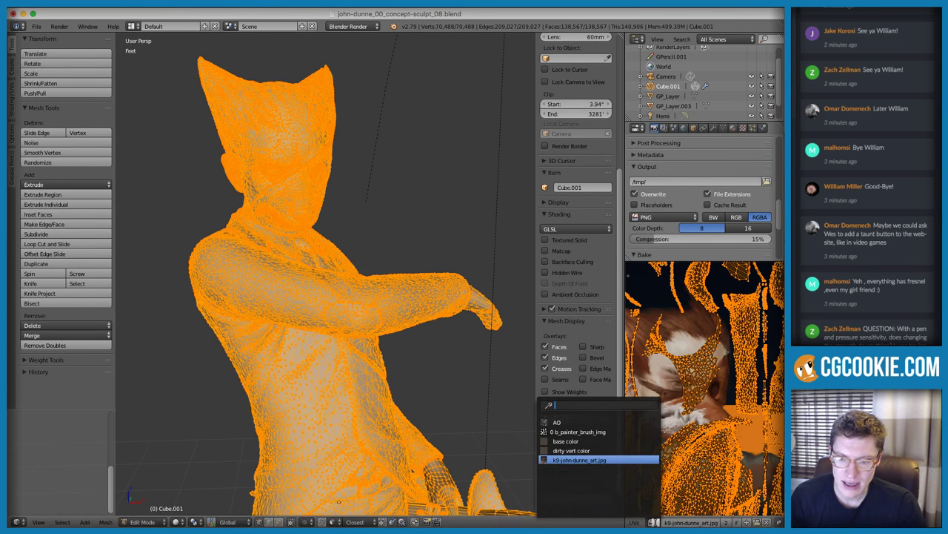
left_click(579, 451)
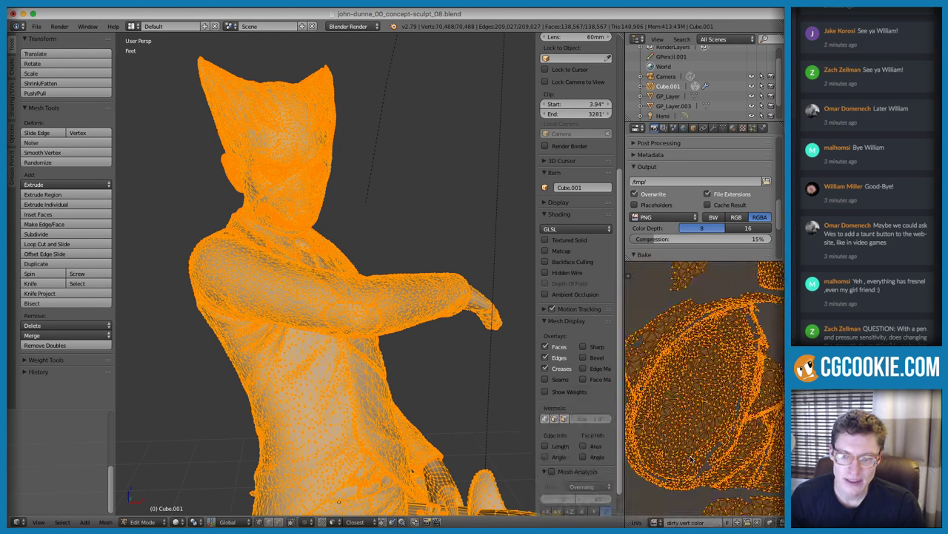
scroll(701, 372, "down", 3)
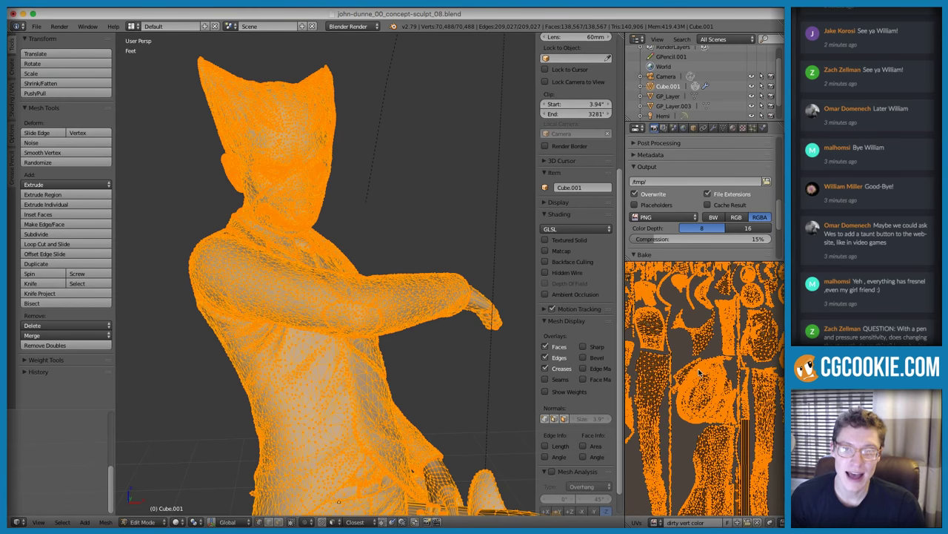
key("Tab")
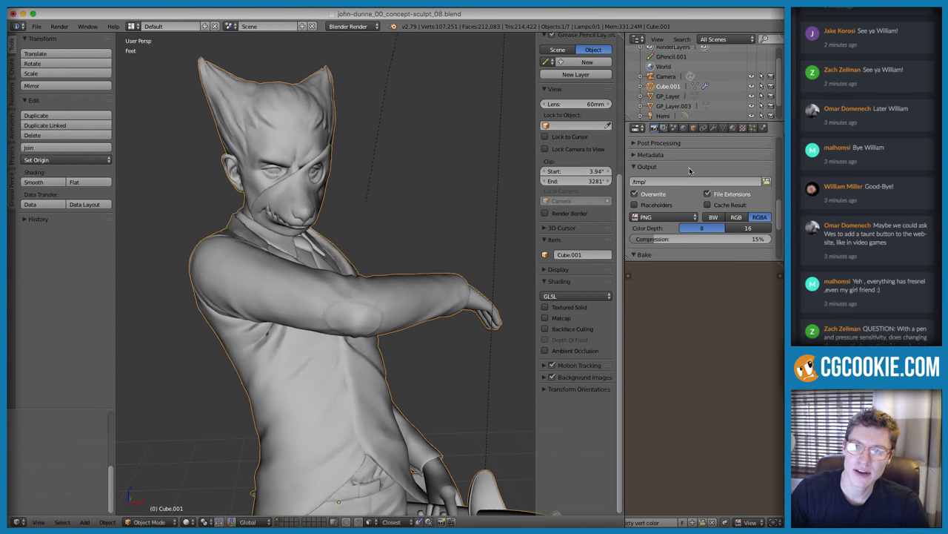
Set Bake Mode to Vertex Colors and run the bake.
scroll(691, 173, "down", 5)
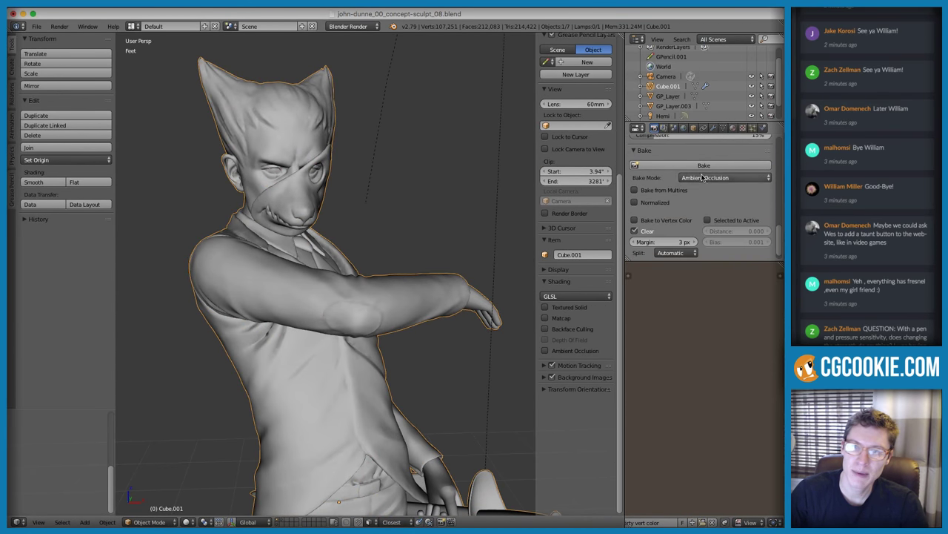
left_click(702, 177)
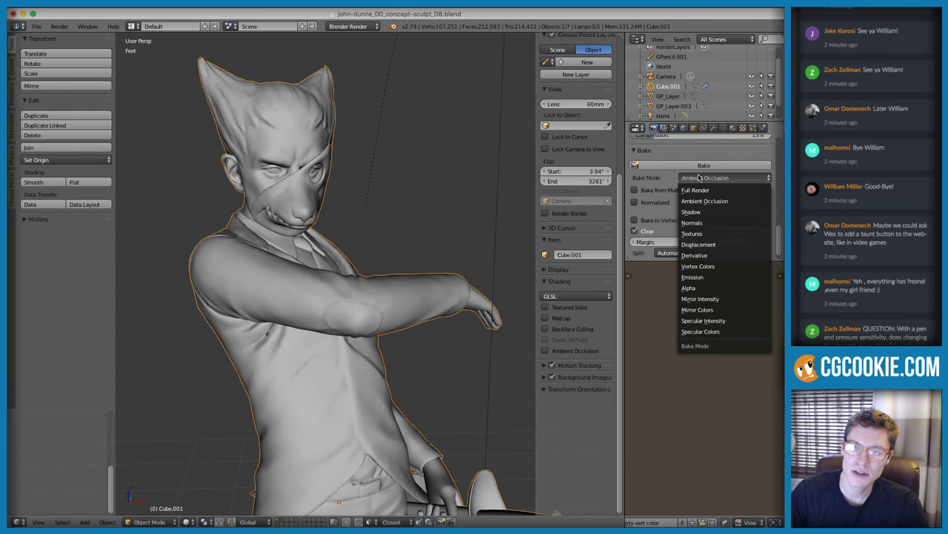
left_click(700, 267)
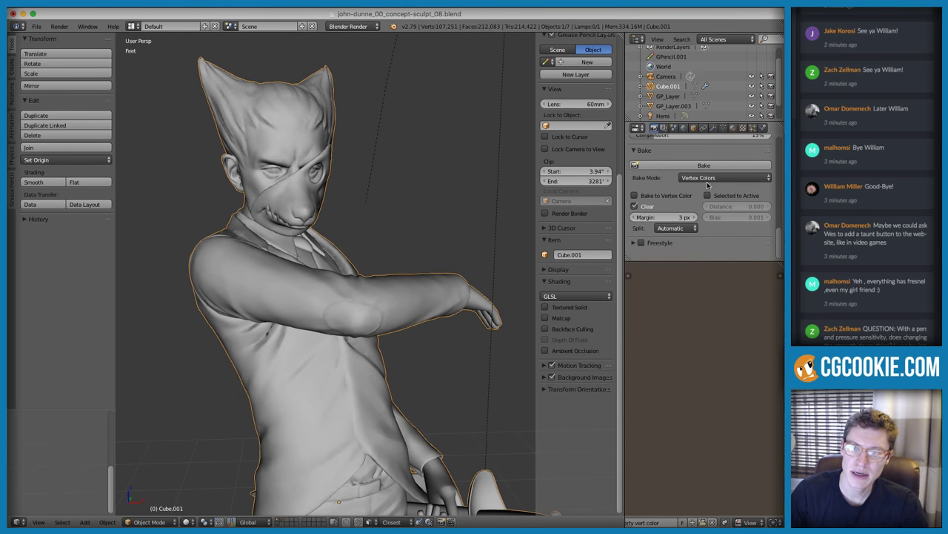
left_click(705, 167)
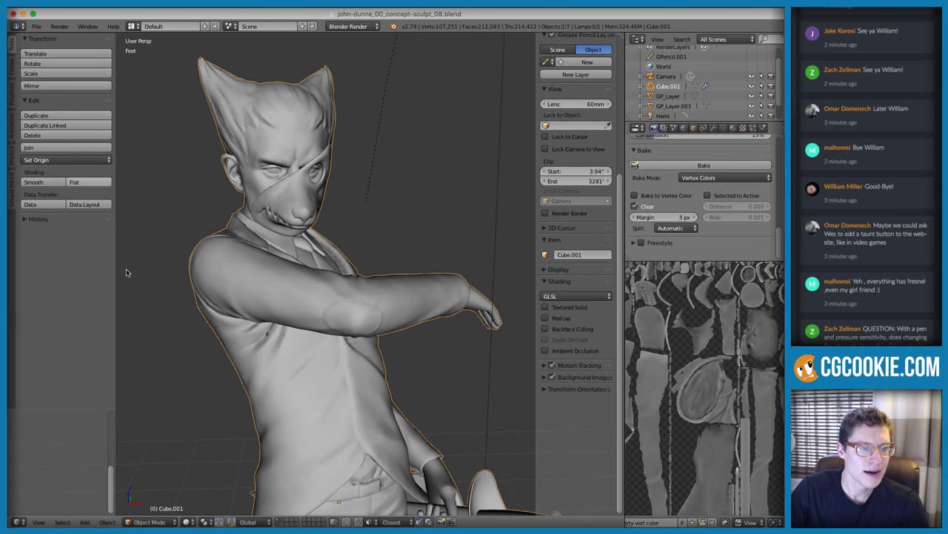
Display the k9-john-dunne_art.jpg reference in the image editor and pan to its lower body.
left_click(138, 524)
scroll(755, 521, "left", 3)
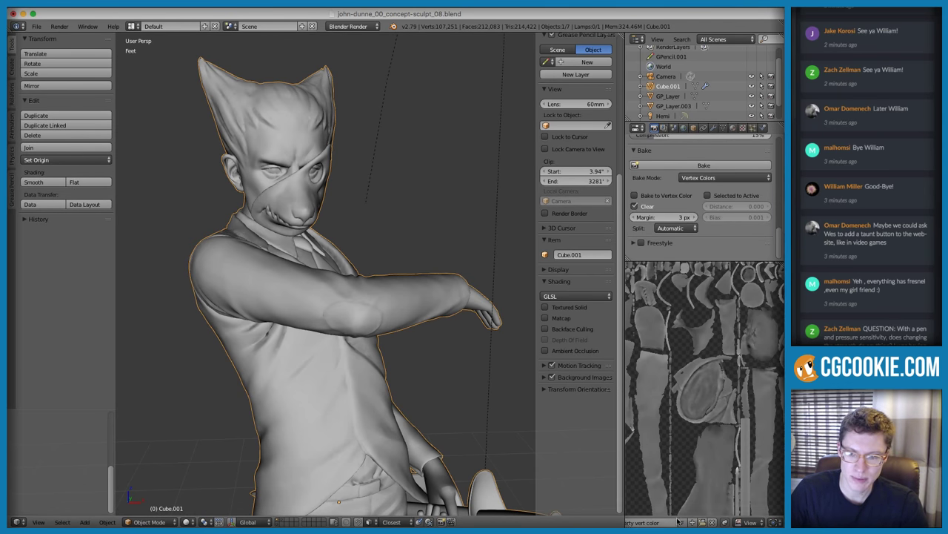
left_click(683, 522)
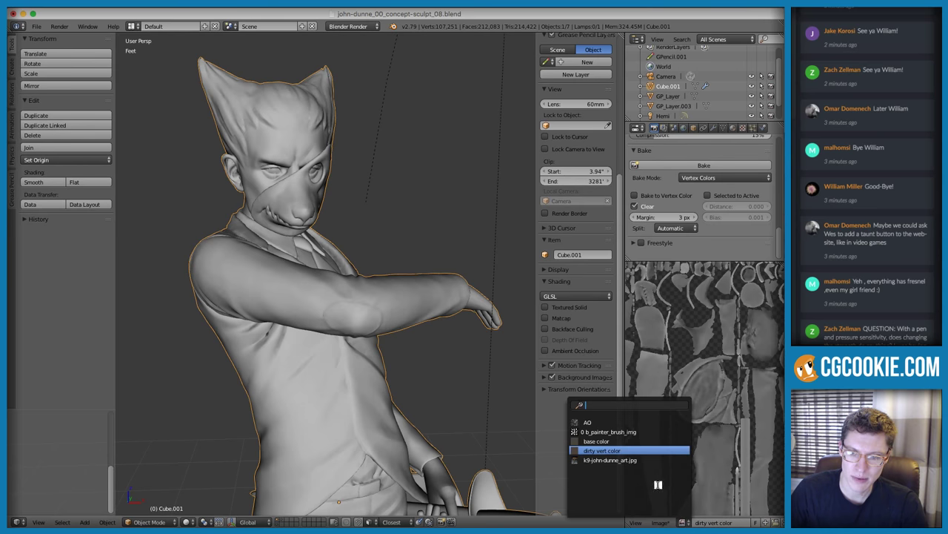
left_click(613, 459)
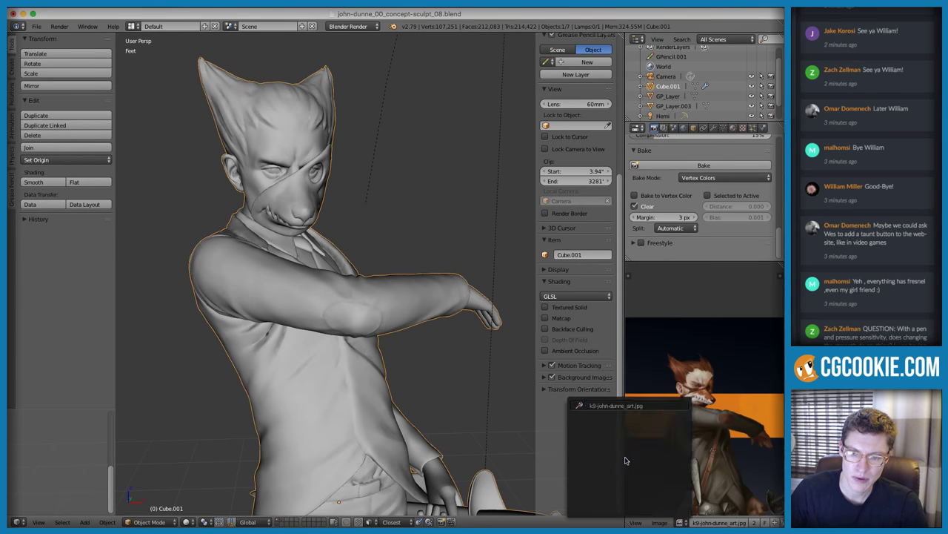
middle_click_drag(695, 408, 706, 295)
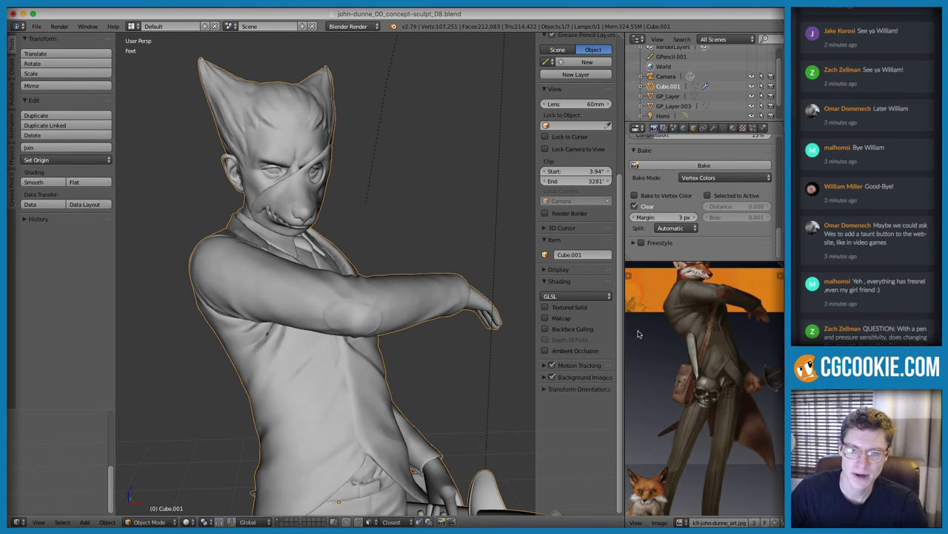
Switch the fox to Texture Paint mode, briefly toggling the image editor's side panels.
left_click(149, 522)
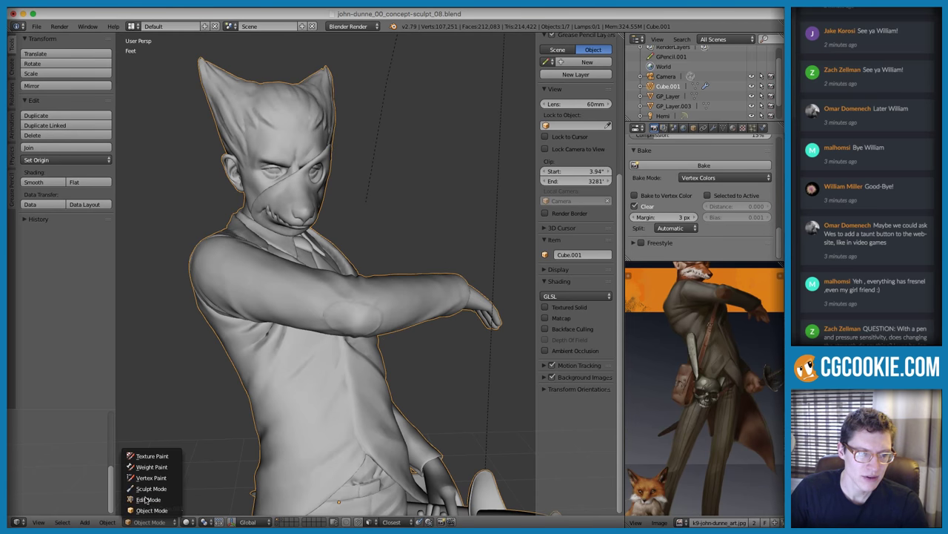
left_click(152, 456)
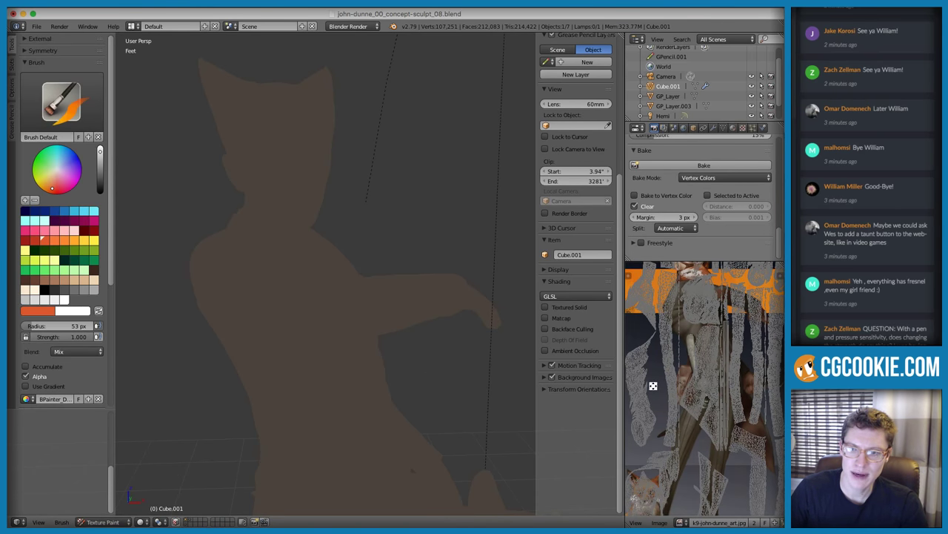
scroll(661, 347, "up", 2)
key("n")
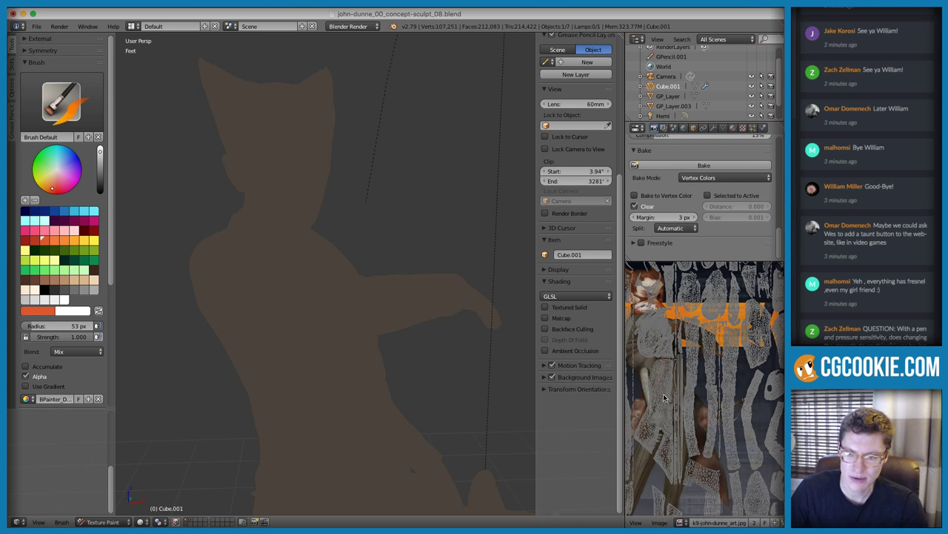
scroll(730, 412, "down", 3)
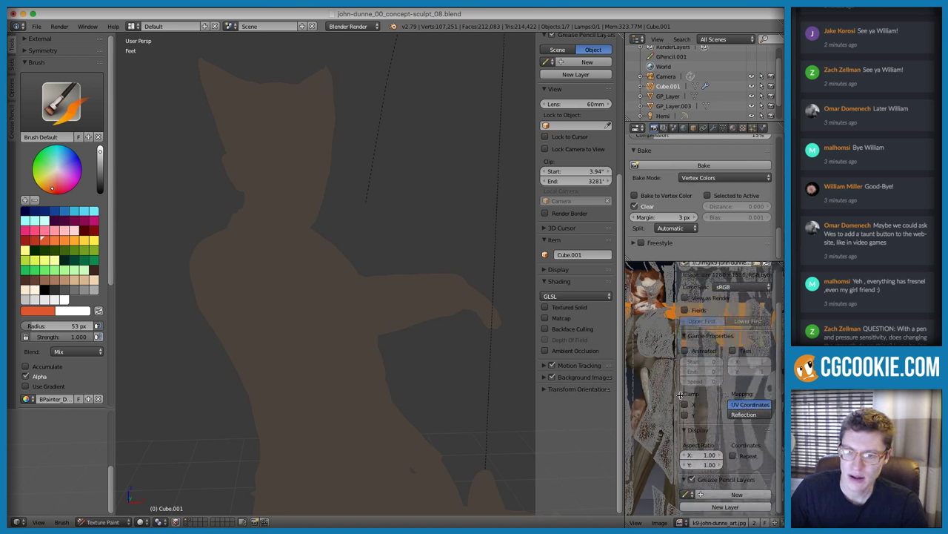
scroll(711, 384, "up", 3)
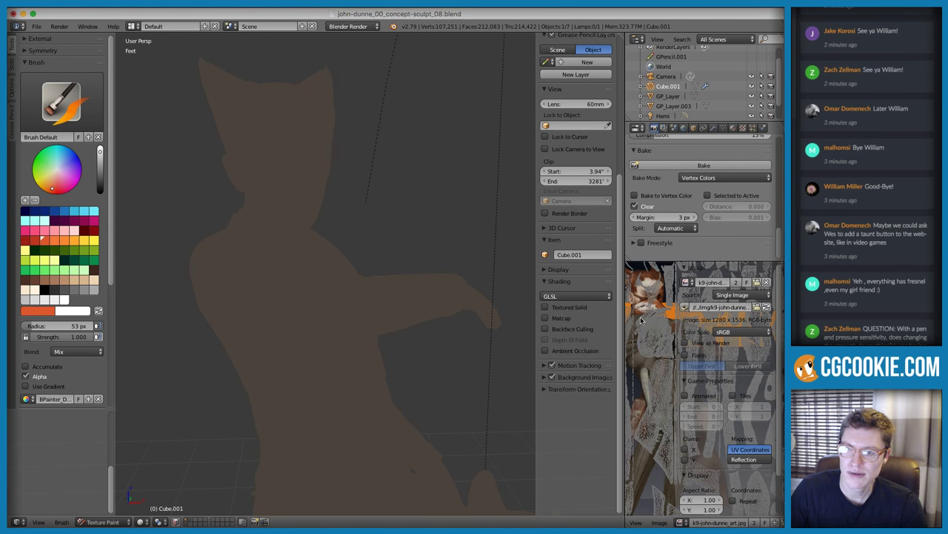
key("n")
key("t")
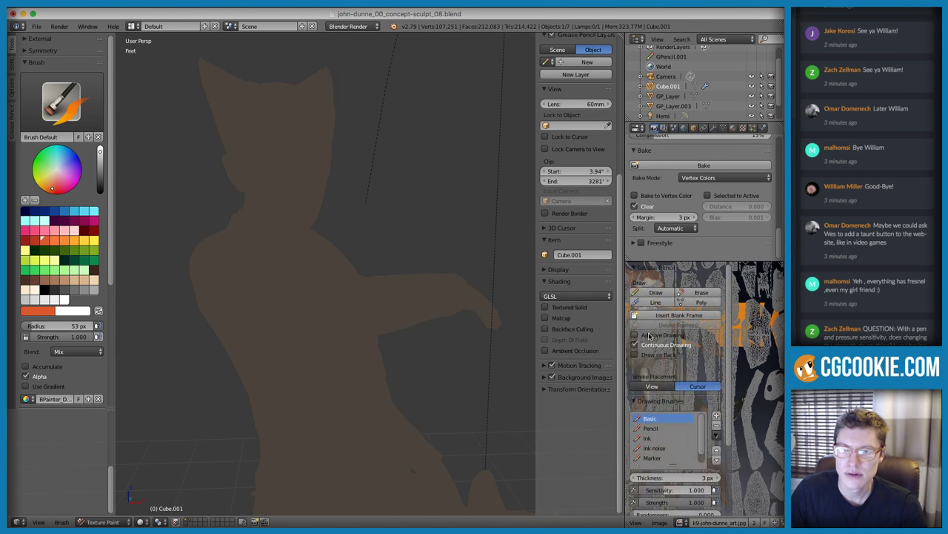
key("t")
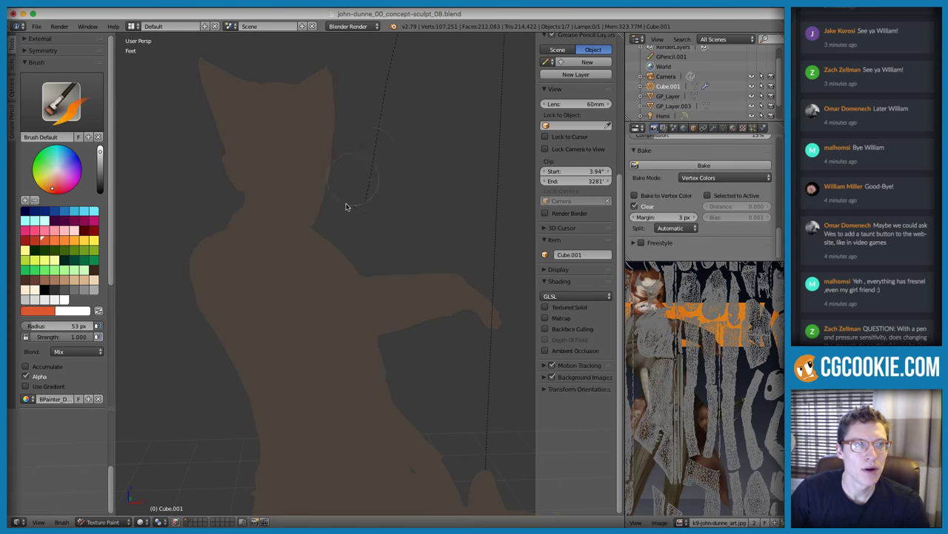
Orbit around the figure and bring up the texture paint slots panel.
mouse_move(349, 206)
middle_mouse_down()
mouse_move(362, 202)
mouse_move(352, 203)
middle_mouse_up()
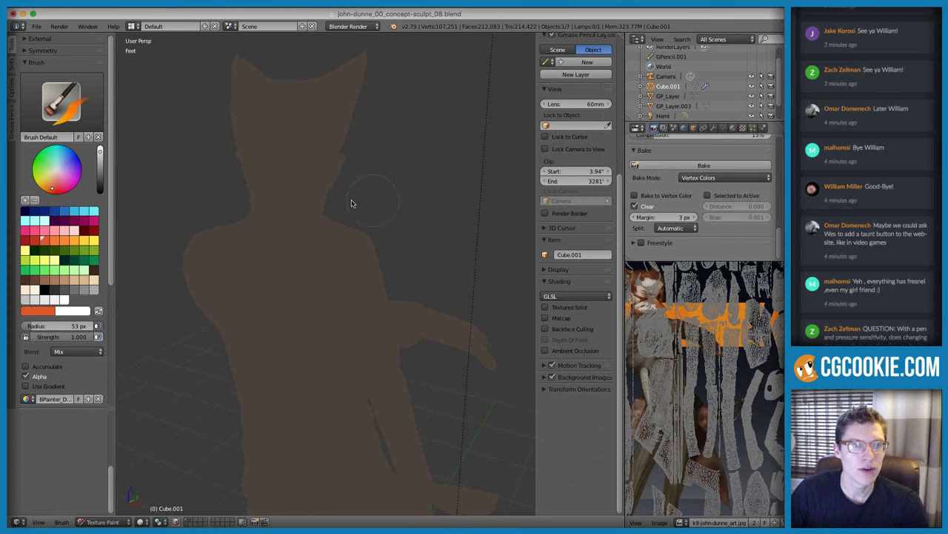
left_click(12, 65)
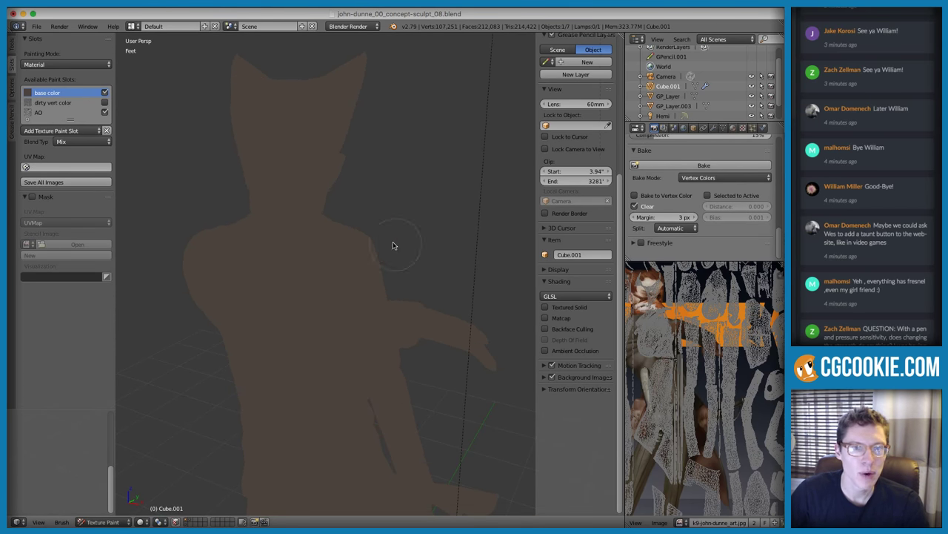
middle_click_drag(276, 209, 228, 191)
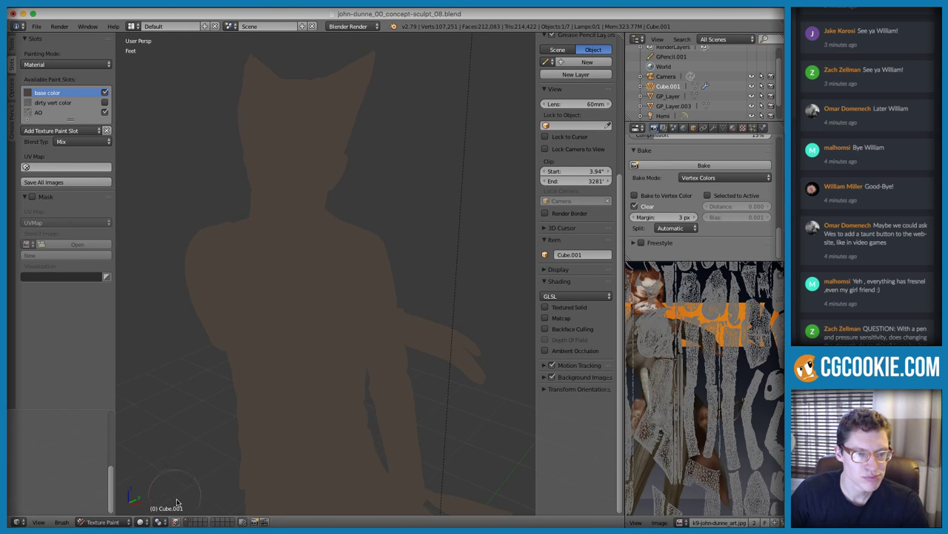
left_click(140, 521)
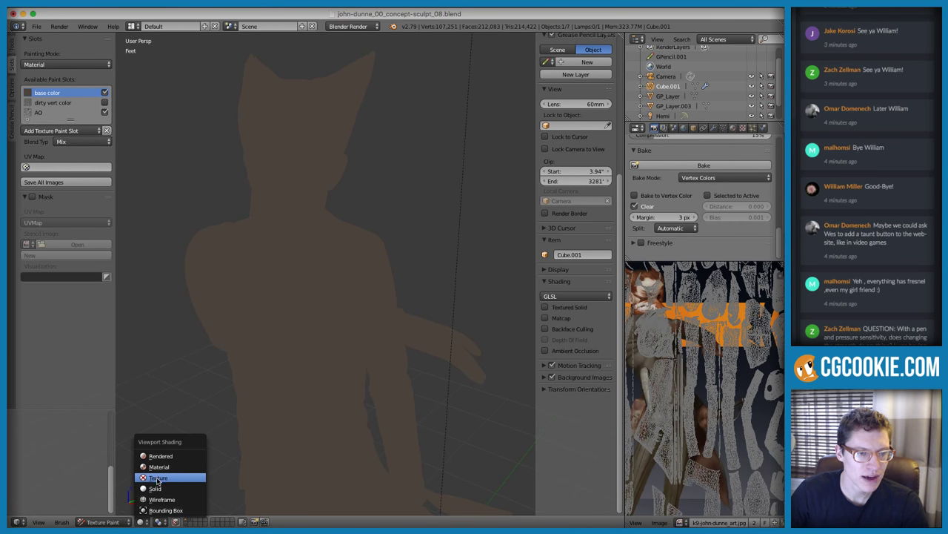
Show the fox in Texture shading with the dirty vert color layer on and AO hidden.
left_click(159, 480)
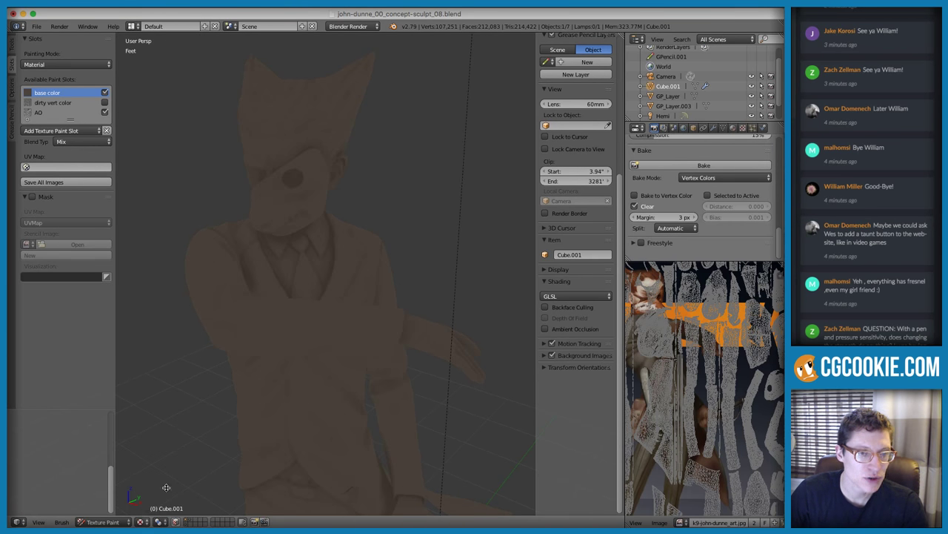
left_click(104, 103)
scroll(381, 220, "up", 1)
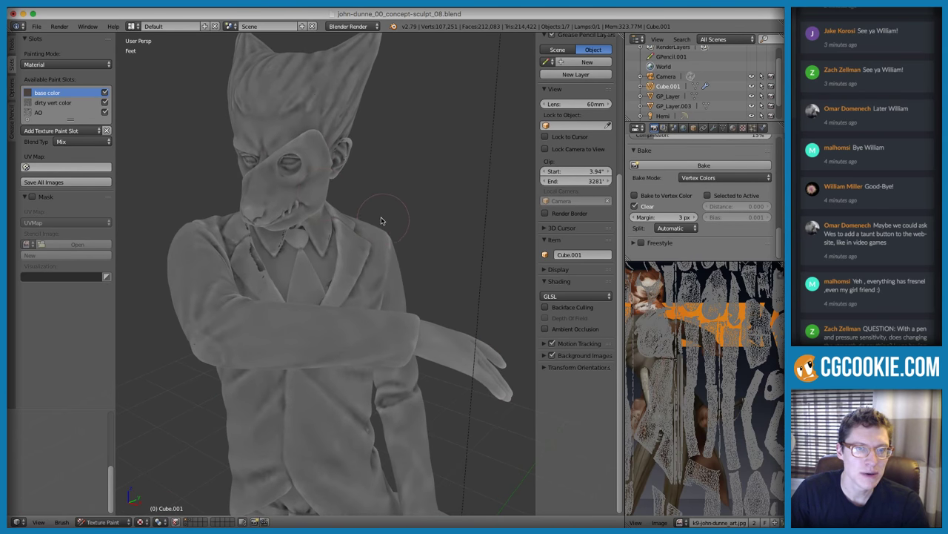
left_click(104, 113)
mouse_move(357, 160)
middle_mouse_down()
mouse_move(377, 170)
mouse_move(371, 200)
mouse_move(383, 244)
middle_mouse_up()
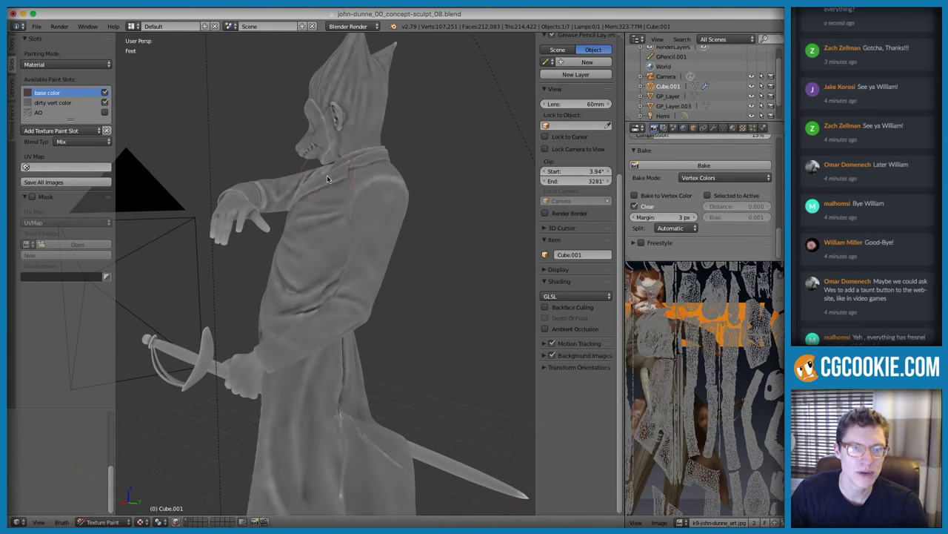
scroll(383, 244, "up", 3)
middle_click_drag(323, 239, 294, 282)
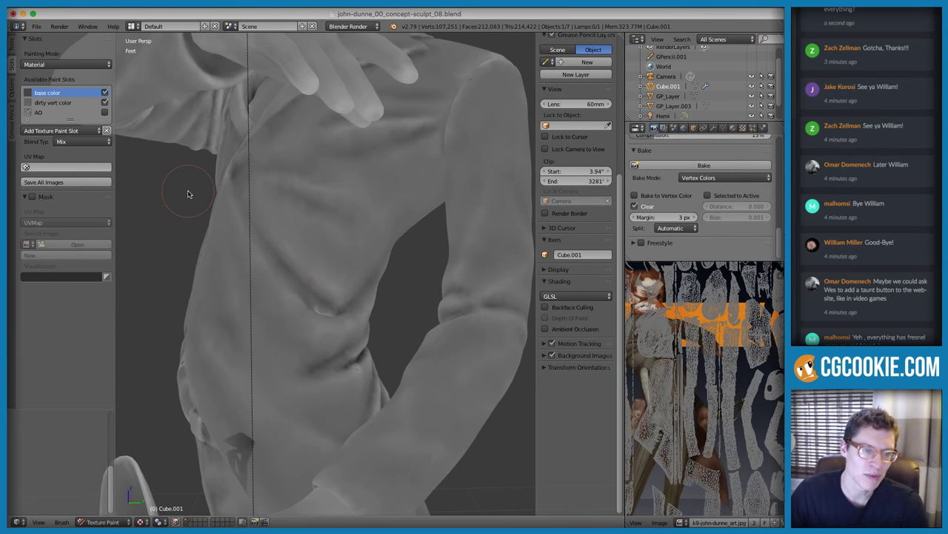
middle_click_drag(174, 221, 292, 207)
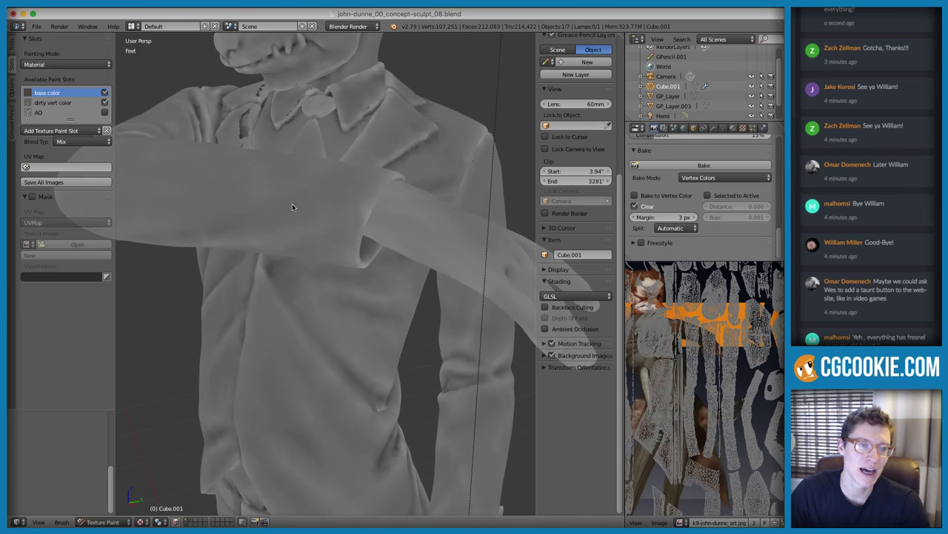
Make dirty vert color the active slot and set its blend type to Soft Light.
left_click(62, 102)
left_click(78, 141)
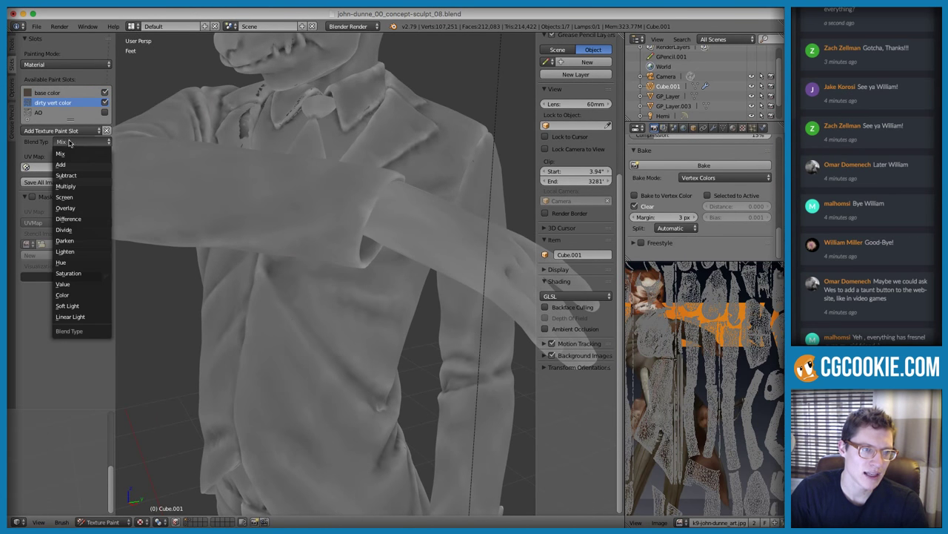
left_click(66, 209)
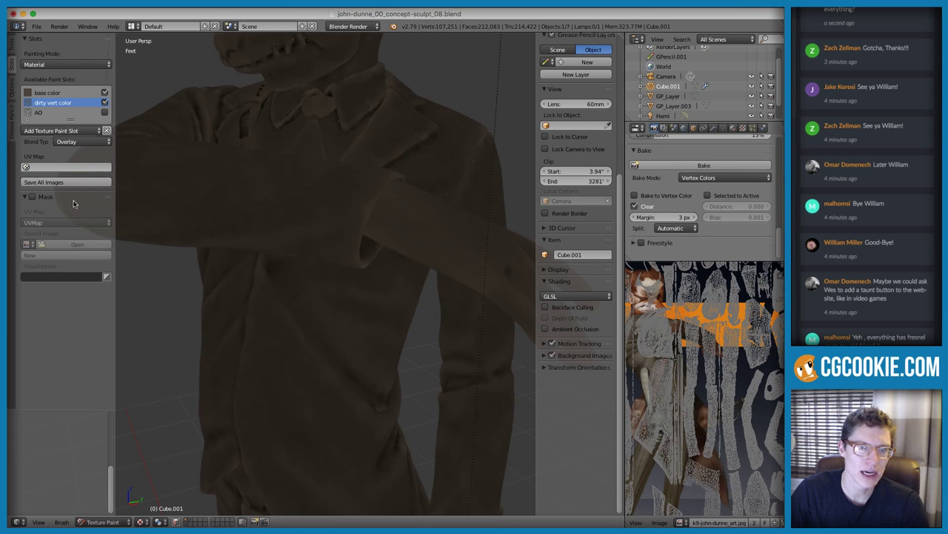
left_click(61, 142)
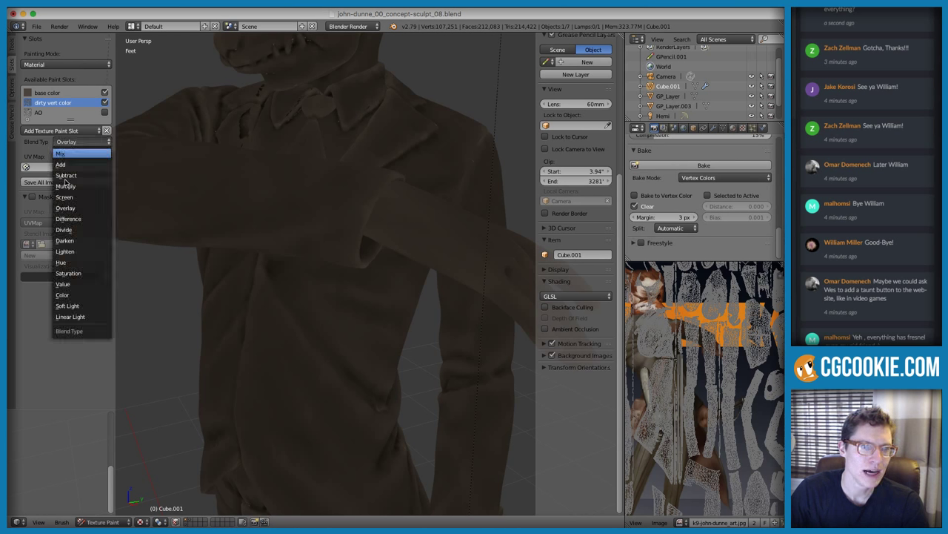
left_click(66, 306)
Orbit around the shaded fox to review the result, briefly entering Edit Mode and back.
mouse_move(375, 210)
middle_mouse_down()
mouse_move(402, 165)
mouse_move(435, 173)
mouse_move(166, 158)
middle_mouse_up()
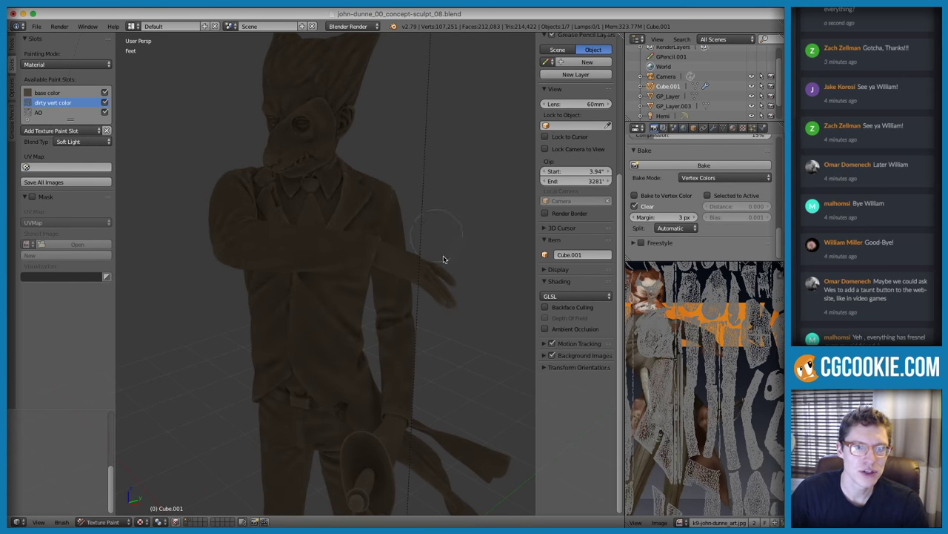
mouse_move(443, 258)
middle_mouse_down()
mouse_move(432, 229)
mouse_move(445, 237)
mouse_move(393, 271)
mouse_move(493, 223)
middle_mouse_up()
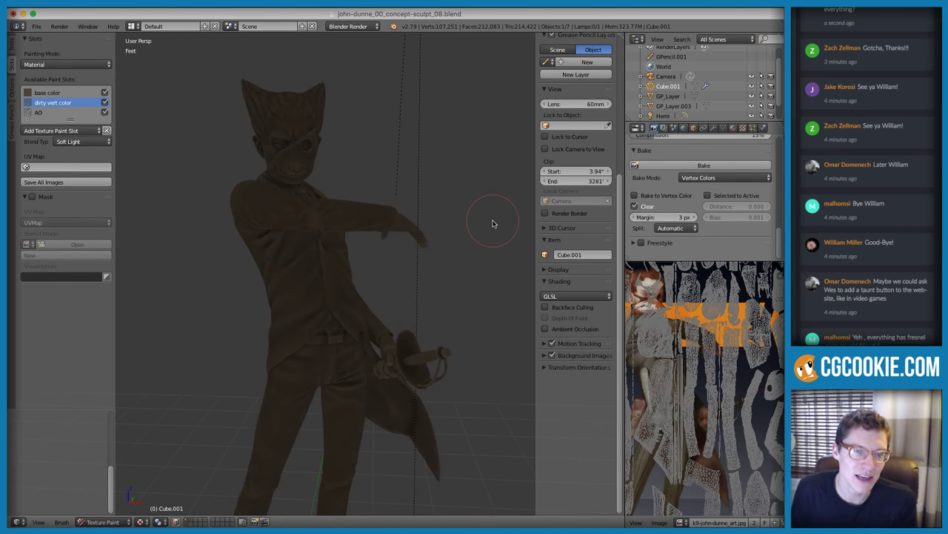
mouse_move(405, 205)
middle_mouse_down()
mouse_move(333, 239)
mouse_move(349, 250)
mouse_move(383, 207)
mouse_move(434, 250)
middle_mouse_up()
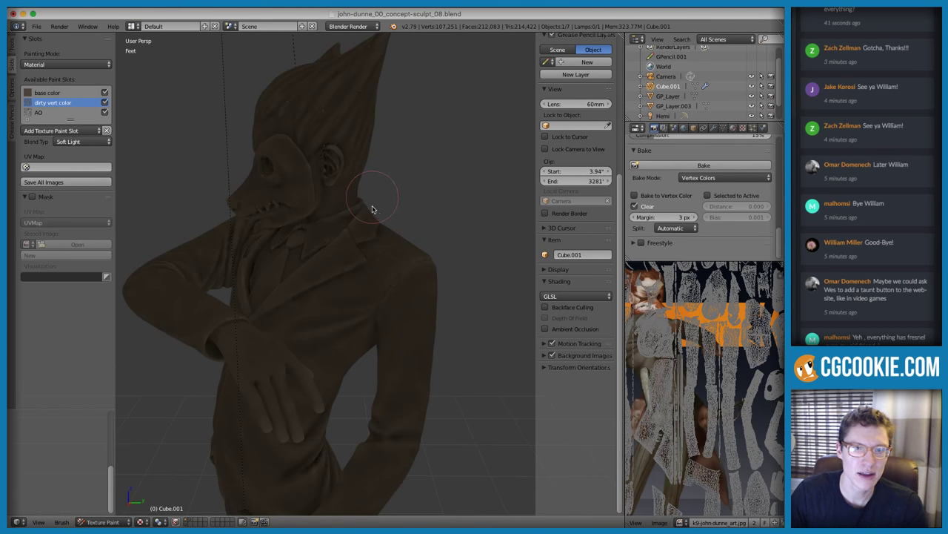
key("Tab")
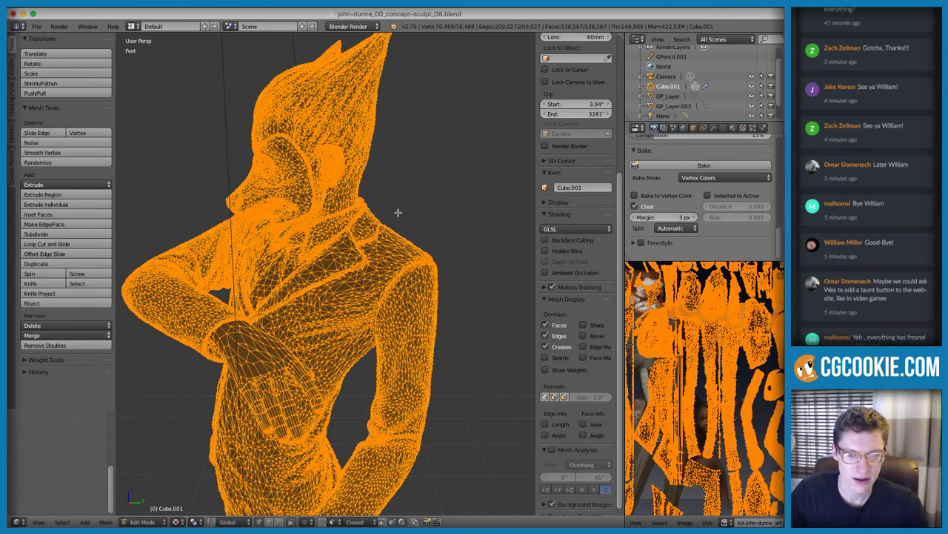
key("Tab")
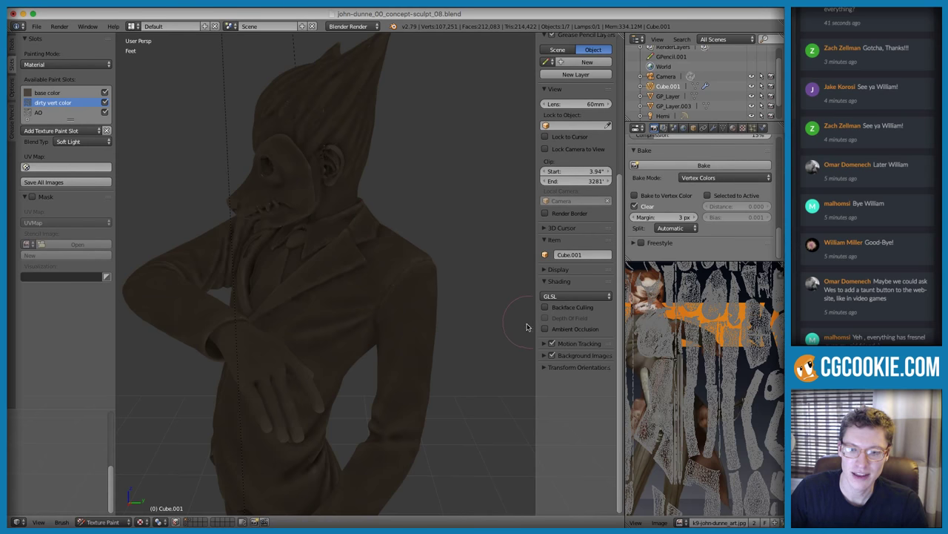
middle_click_drag(434, 292, 437, 260)
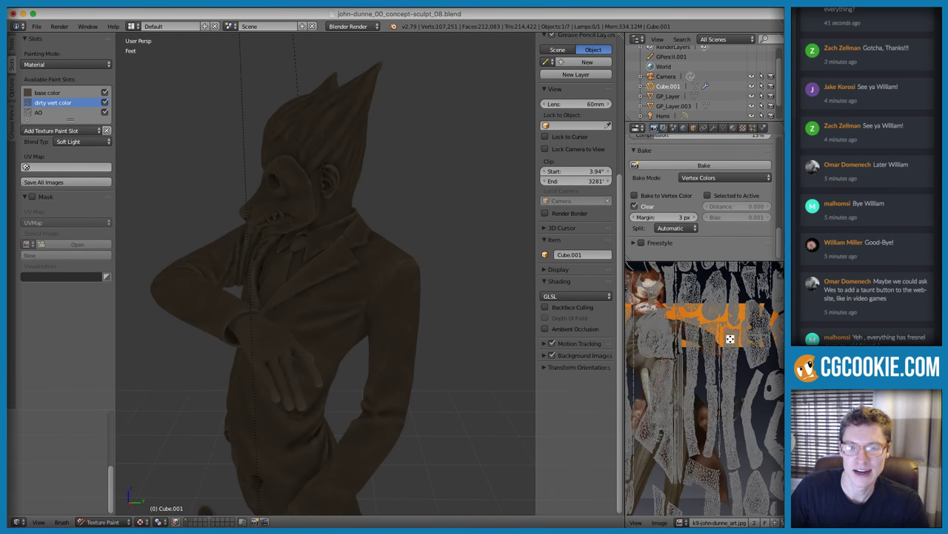
Switch the image editor's mode to View.
scroll(730, 339, "down", 2)
scroll(712, 522, "down", 5)
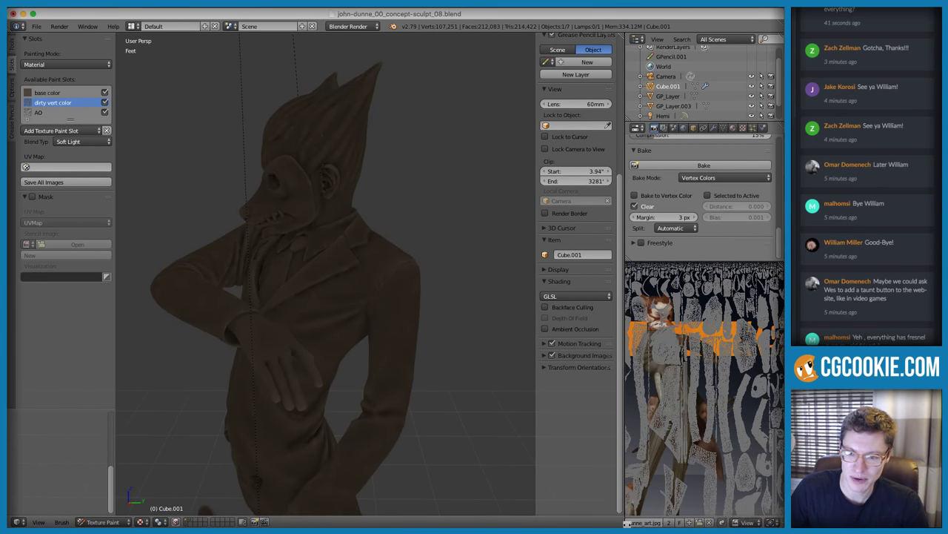
left_click(714, 522)
left_click(717, 500)
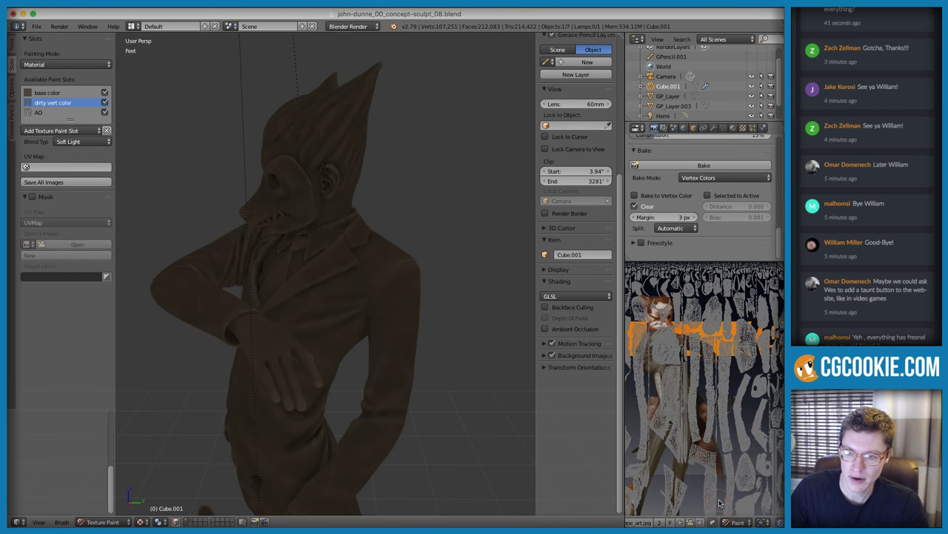
left_click(731, 523)
left_click(734, 511)
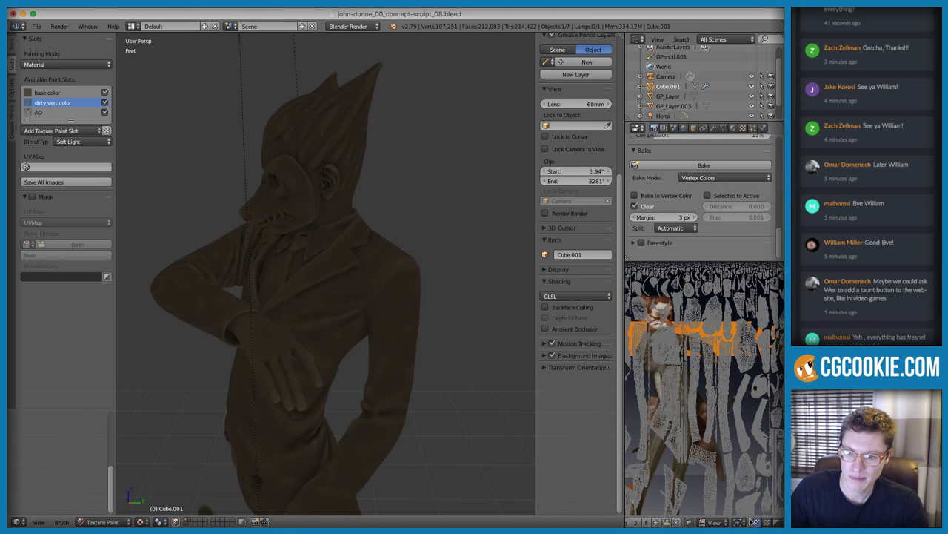
Turn off Draw Texture Paint UVs in the image editor's View menu.
scroll(724, 522, "down", 2)
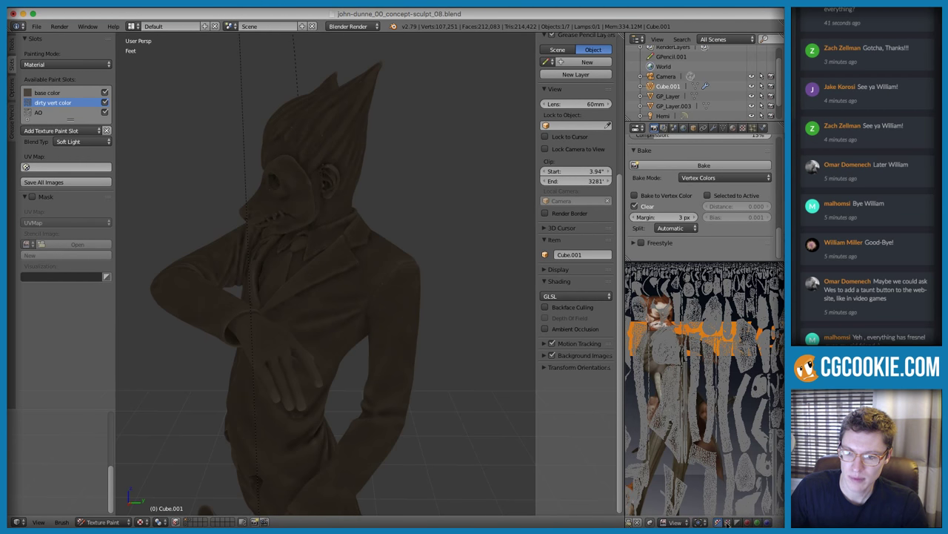
scroll(700, 522, "down", 5)
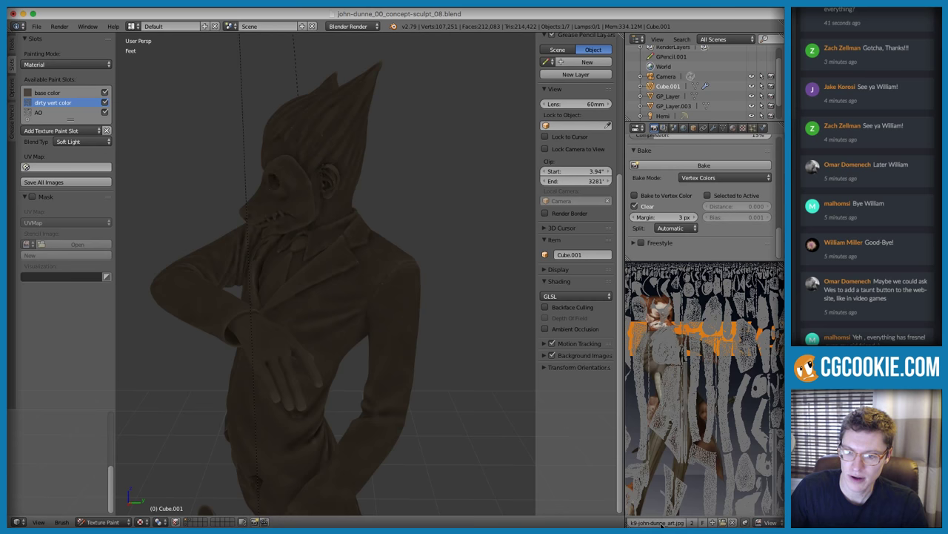
left_click(657, 522)
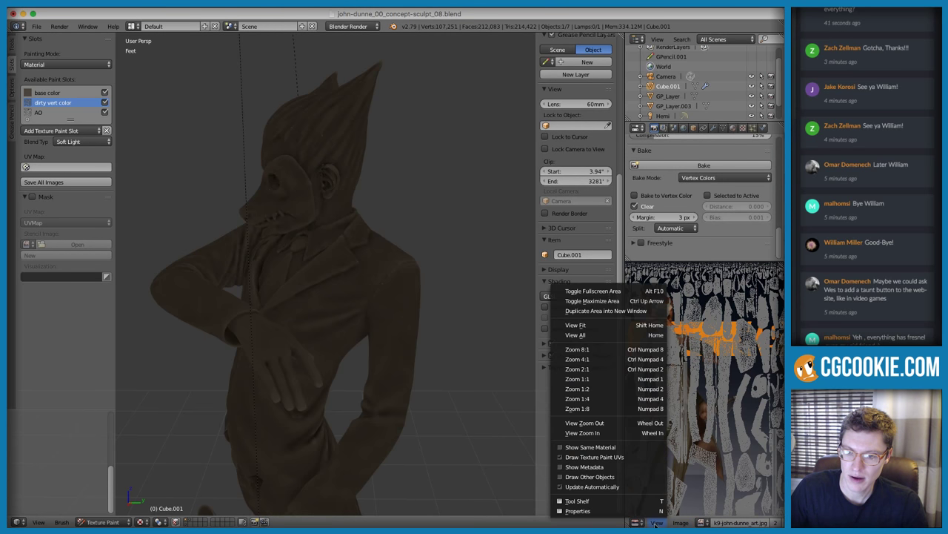
left_click(607, 458)
left_click(657, 522)
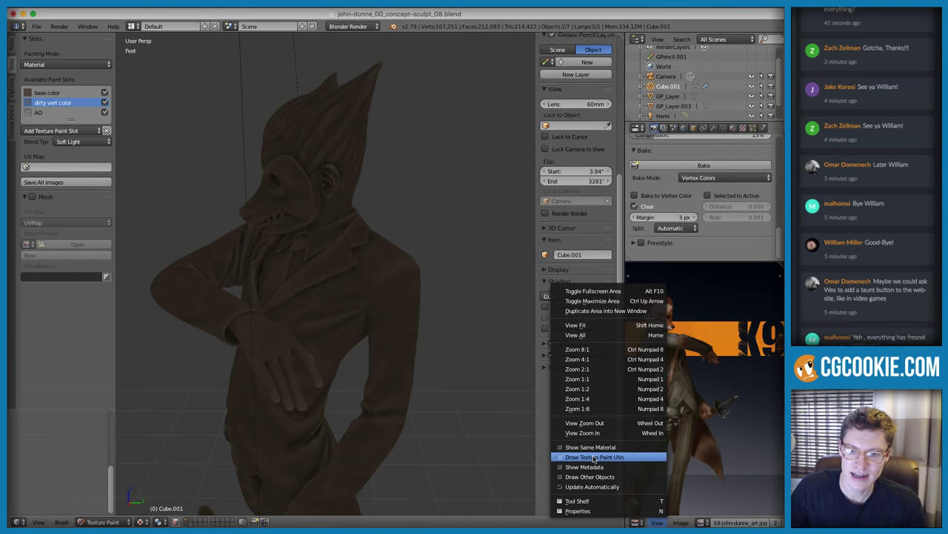
Pan and zoom the reference image so the fox's head is visible.
middle_click_drag(668, 450, 727, 429)
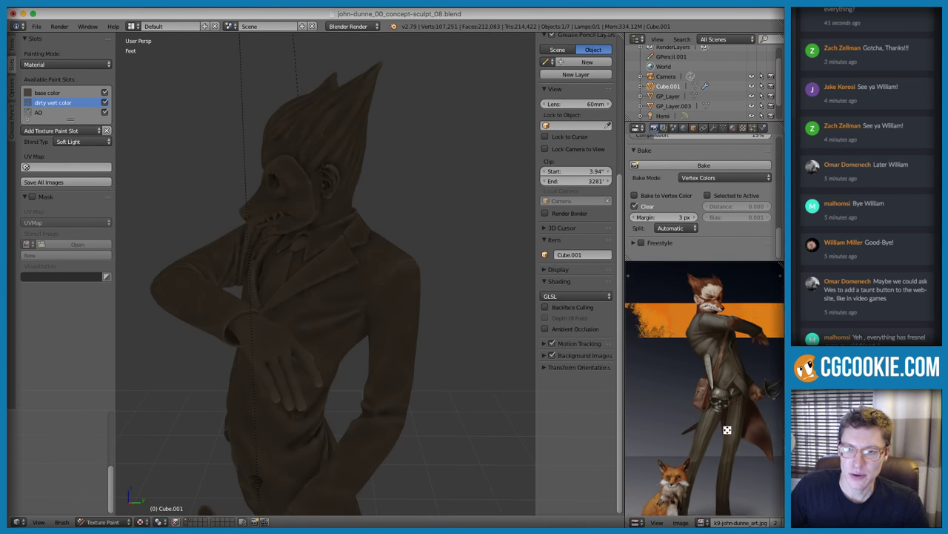
scroll(727, 430, "up", 3)
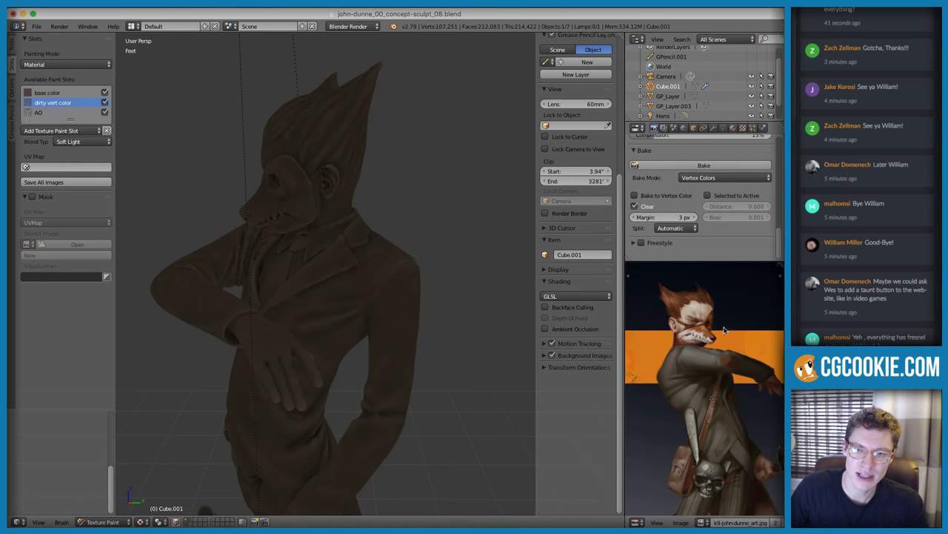
scroll(297, 221, "up", 4)
scroll(386, 271, "down", 1)
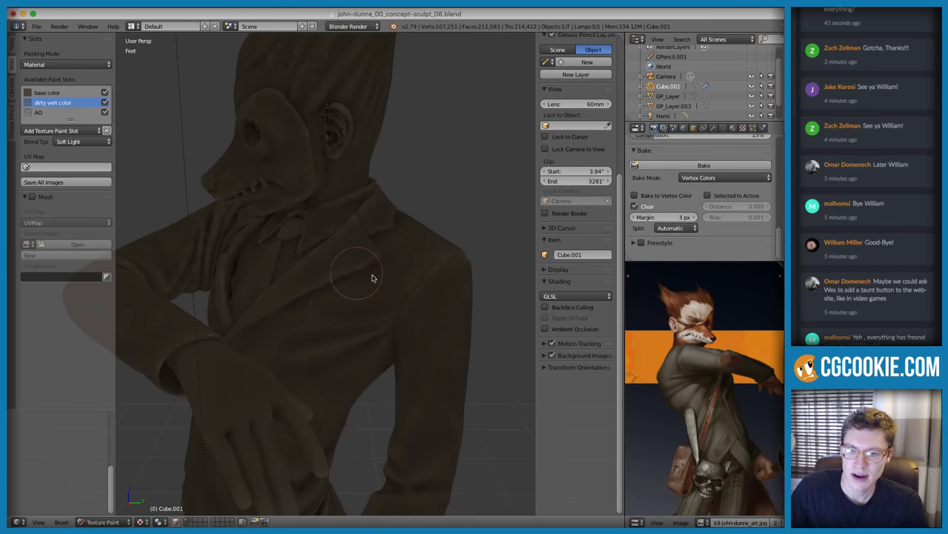
scroll(704, 356, "up", 4)
mouse_move(666, 296)
middle_mouse_down()
mouse_move(666, 386)
mouse_move(699, 364)
middle_mouse_up()
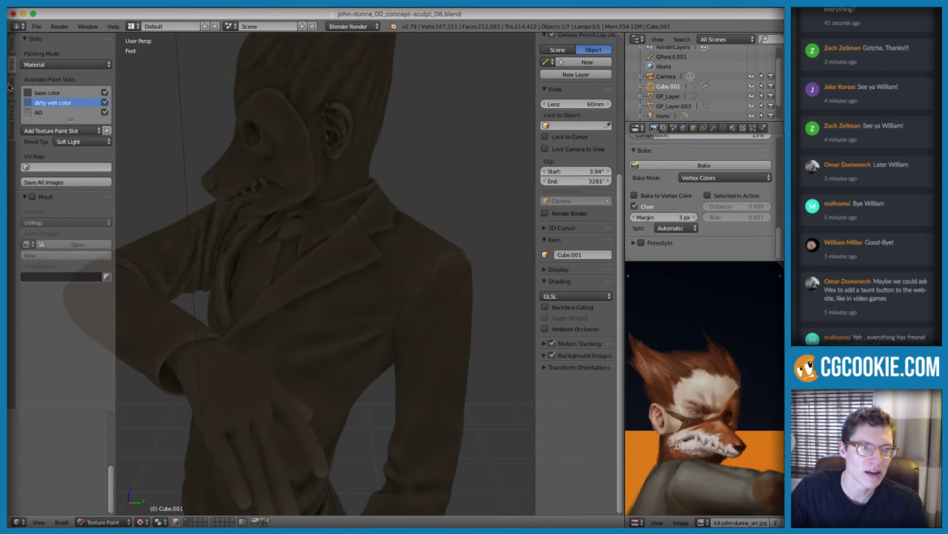
Sample the light beige skin tone from the reference as brush colour, then orbit the head.
left_click(11, 46)
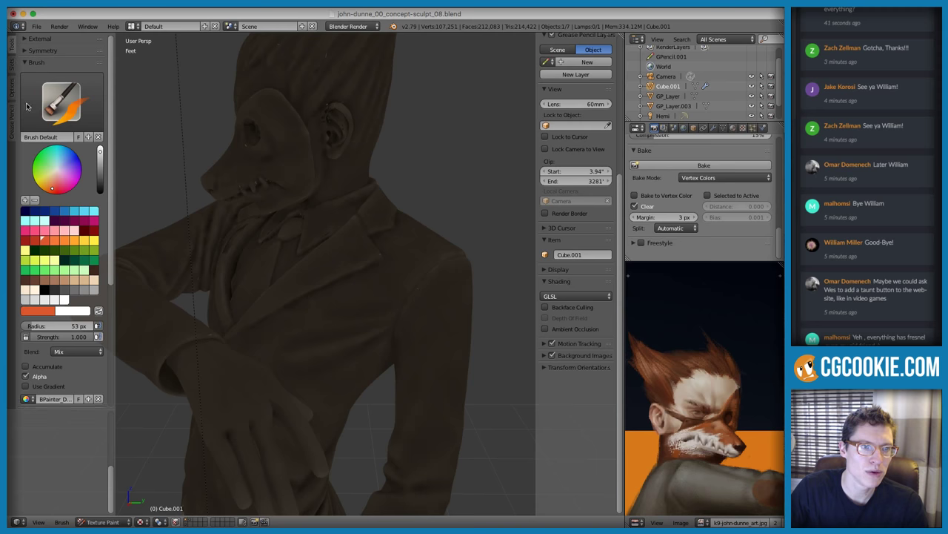
left_click(56, 310)
left_click(104, 276)
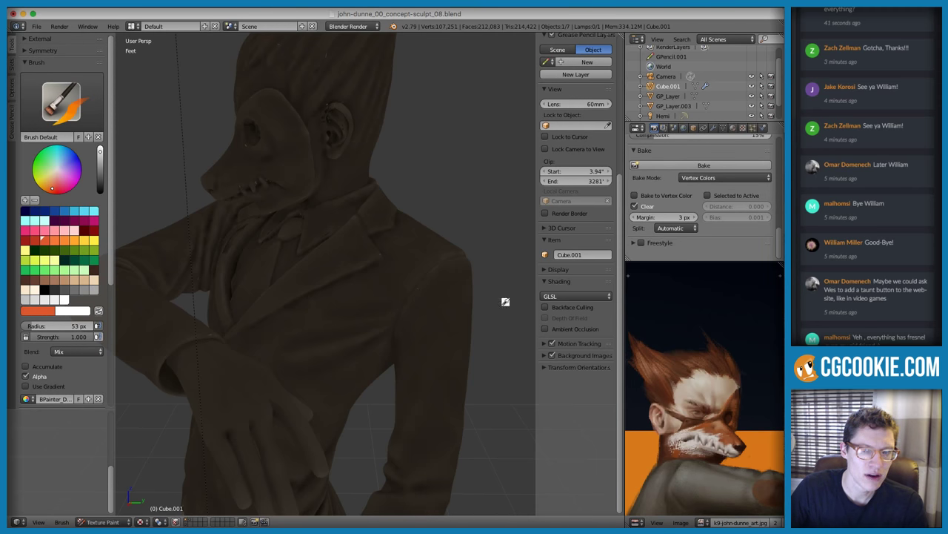
left_click(718, 385)
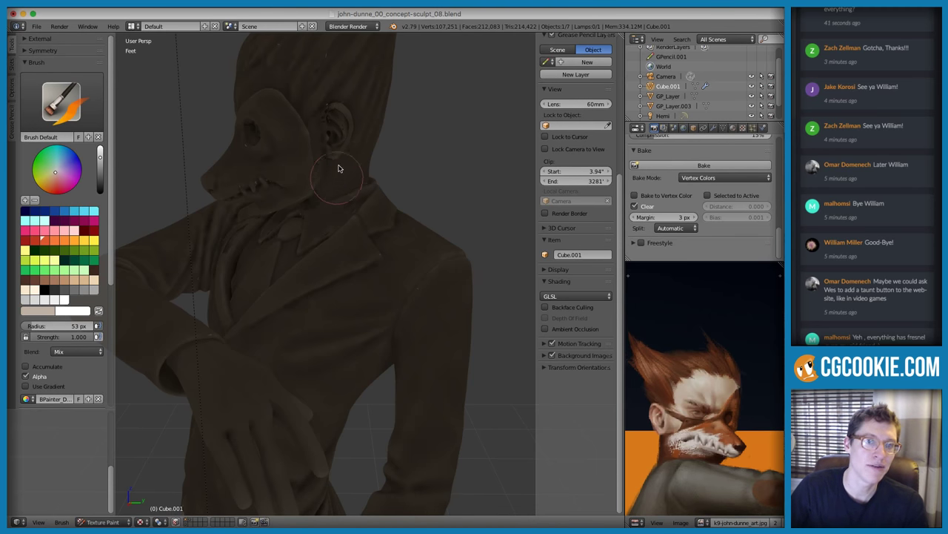
mouse_move(339, 170)
middle_mouse_down()
mouse_move(323, 205)
mouse_move(314, 186)
mouse_move(317, 212)
mouse_move(339, 220)
mouse_move(378, 193)
mouse_move(379, 203)
mouse_move(475, 184)
mouse_move(355, 197)
mouse_move(375, 189)
middle_mouse_up()
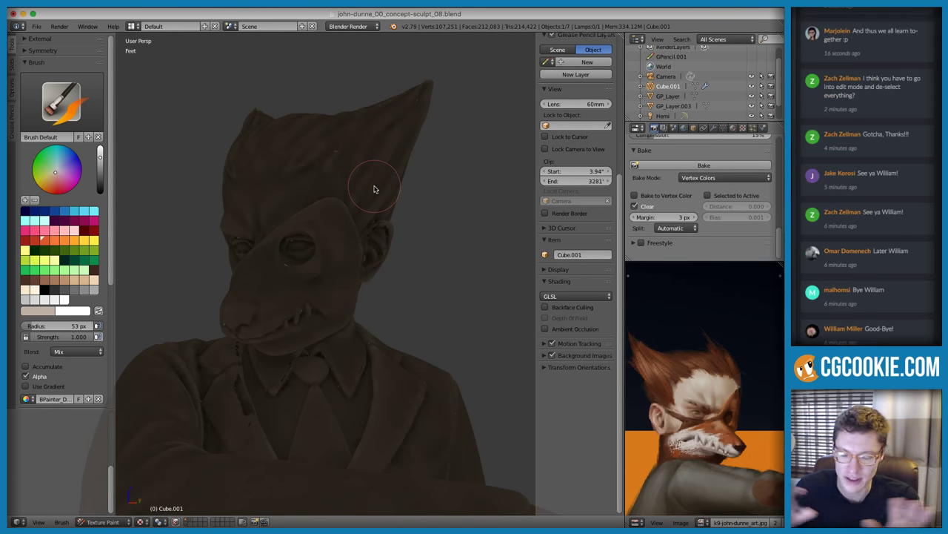
mouse_move(440, 197)
middle_mouse_down()
mouse_move(415, 224)
mouse_move(368, 242)
middle_mouse_up()
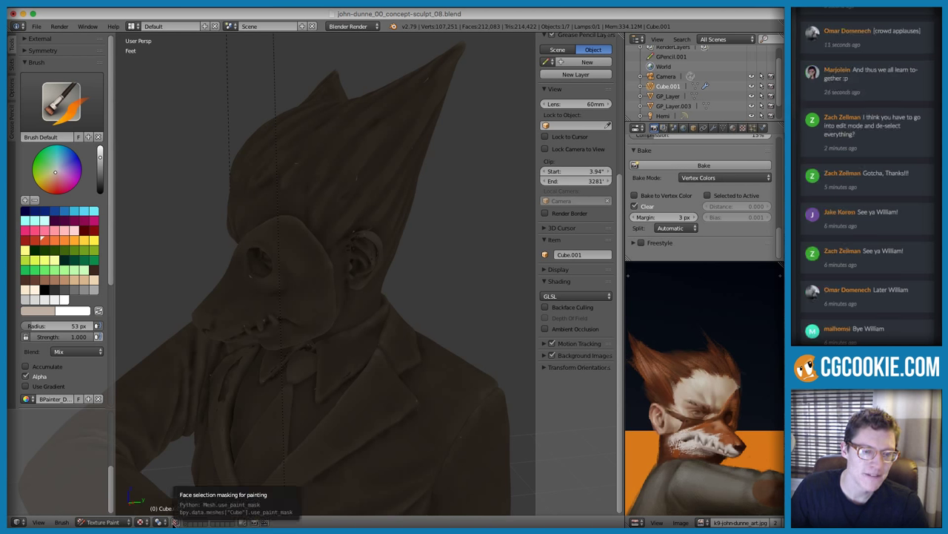
Turn on face-selection masking and clear the mesh's face selection.
left_click(176, 521)
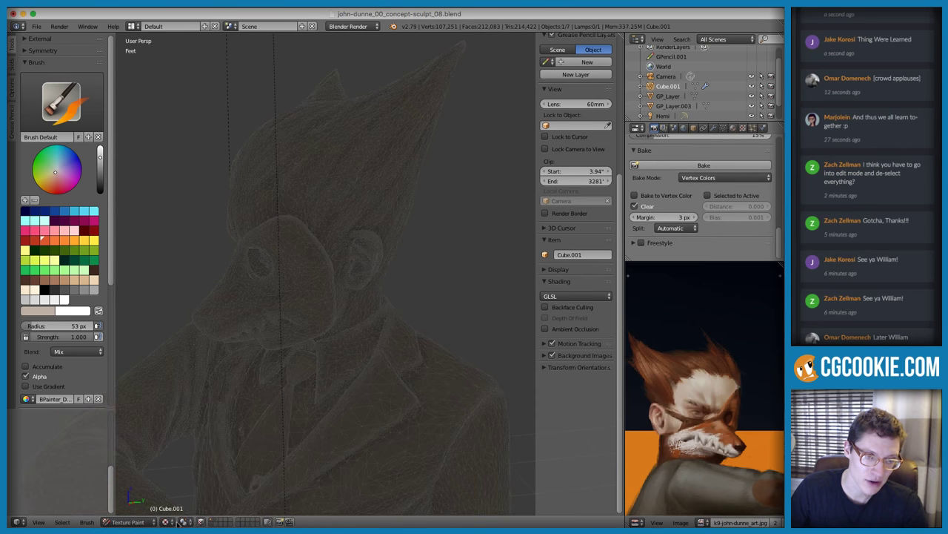
key("a")
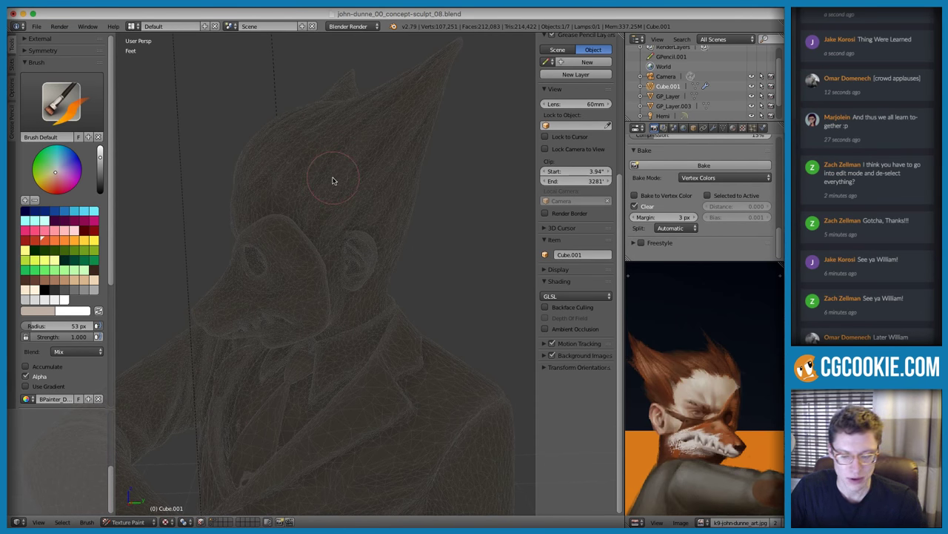
key("l")
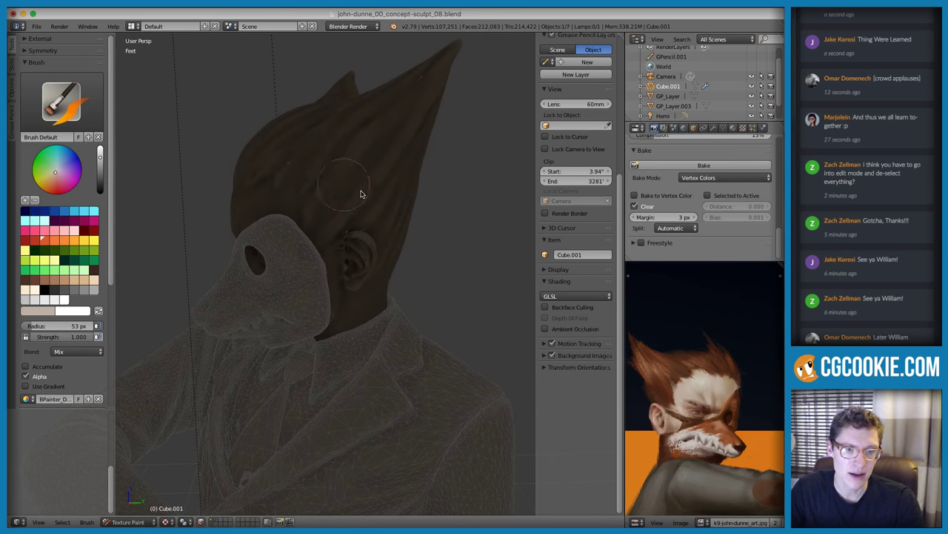
key("a")
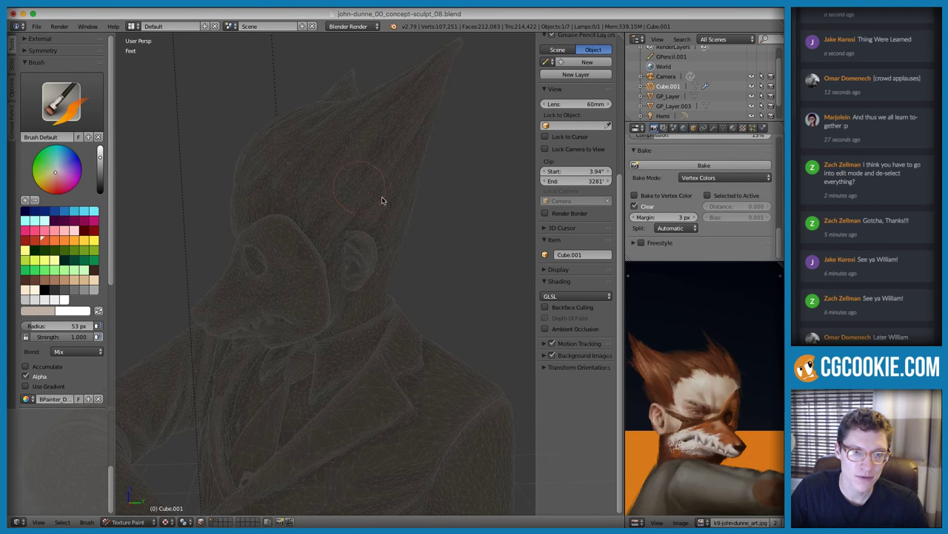
Select only the hand piece and brush a light skin tone over it.
scroll(323, 226, "down", 3)
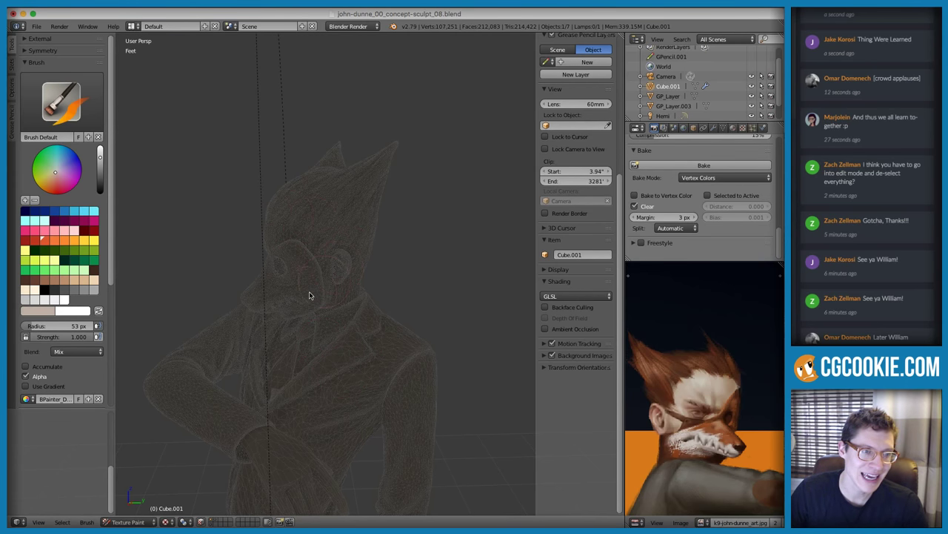
middle_click_drag(374, 315, 285, 304)
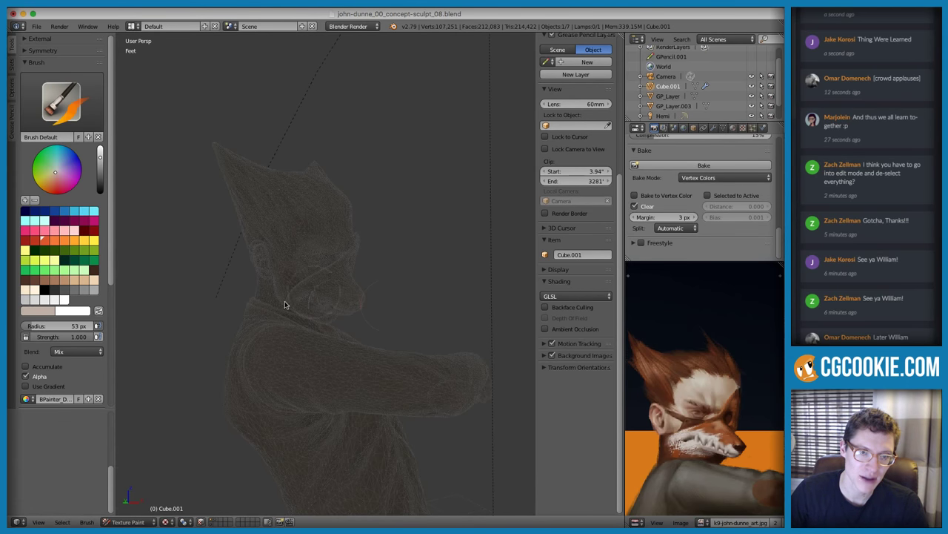
mouse_move(310, 261)
middle_mouse_down()
mouse_move(332, 249)
mouse_move(300, 260)
middle_mouse_up()
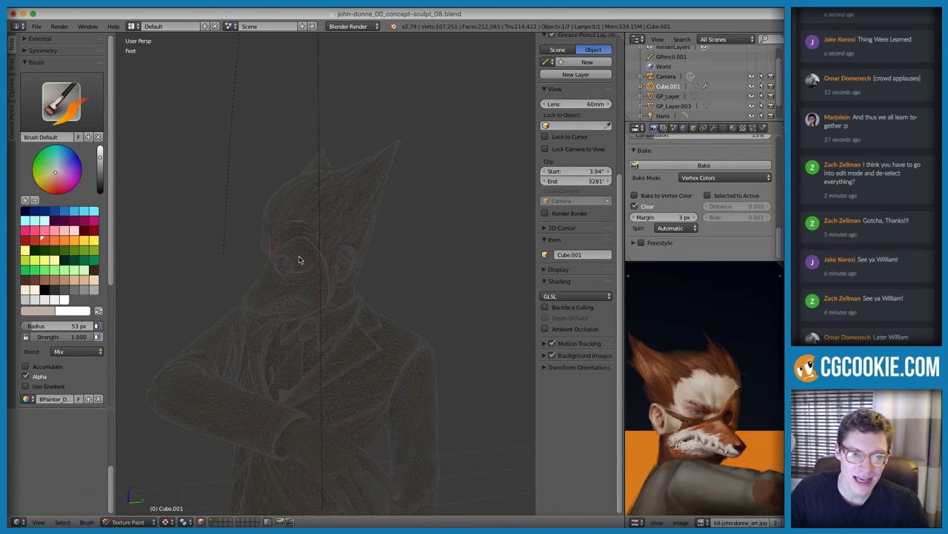
middle_click_drag(339, 447, 370, 277, "shift")
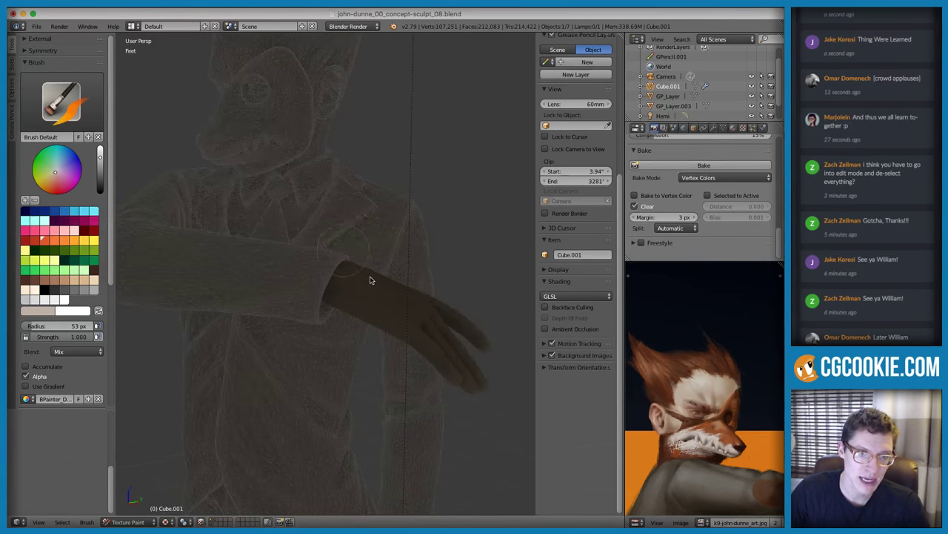
mouse_move(370, 304)
left_mouse_down()
mouse_move(410, 329)
mouse_move(410, 309)
mouse_move(385, 285)
left_mouse_up()
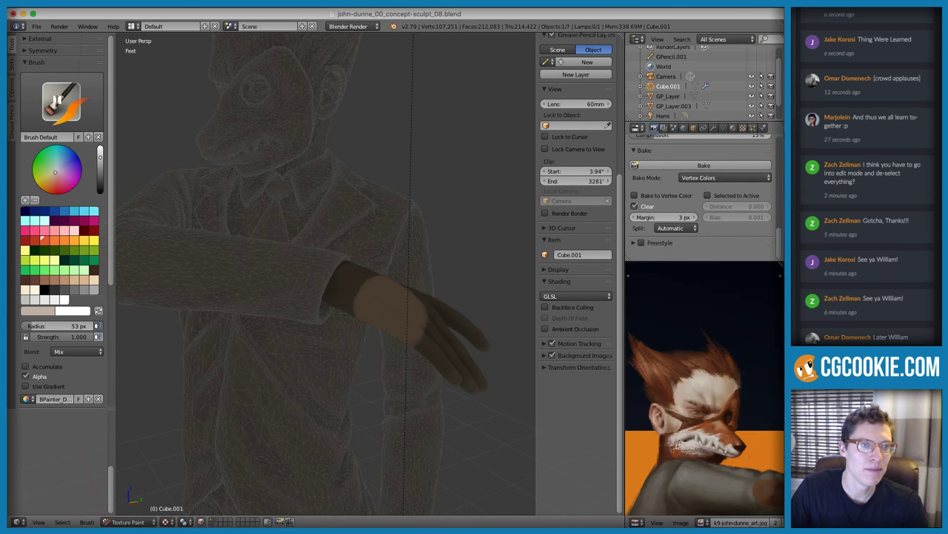
left_click(61, 105)
Switch to the Fill brush and orbit around the hand and head.
left_click(121, 157)
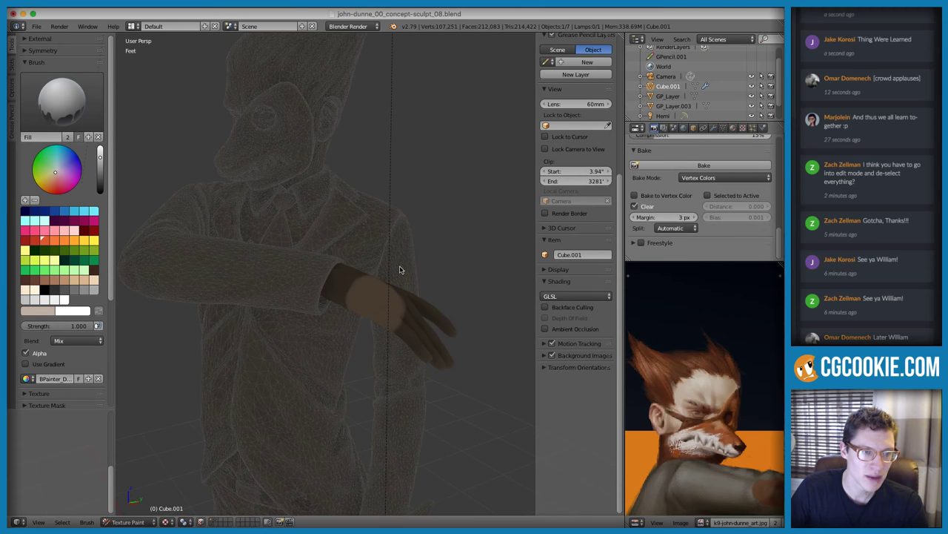
mouse_move(436, 297)
middle_mouse_down()
mouse_move(413, 289)
mouse_move(479, 258)
mouse_move(334, 321)
middle_mouse_up()
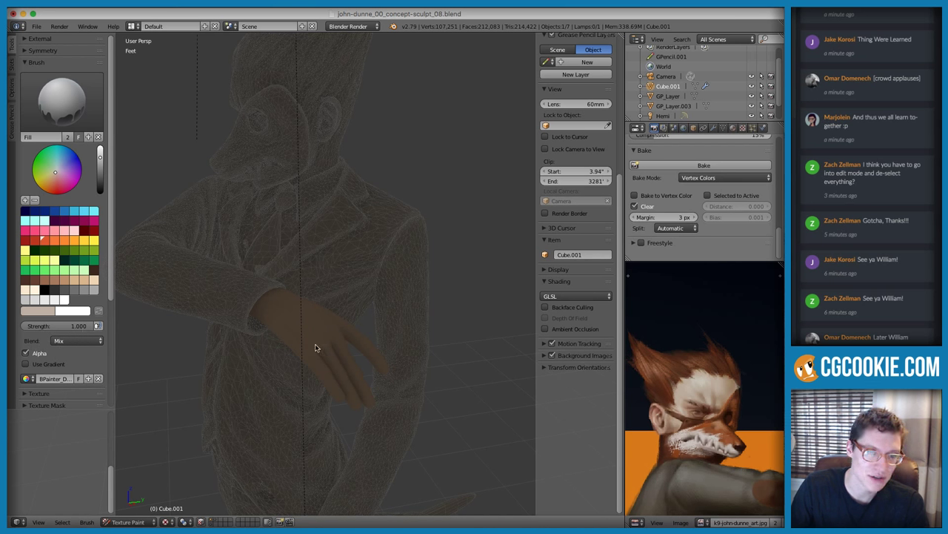
middle_click_drag(270, 268, 311, 338)
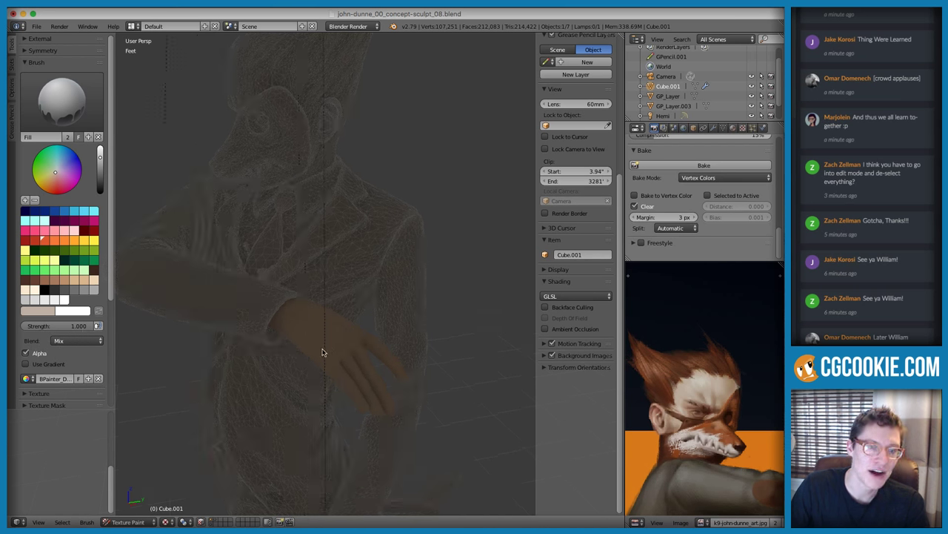
middle_click_drag(382, 150, 354, 235)
middle_click_drag(288, 98, 285, 171)
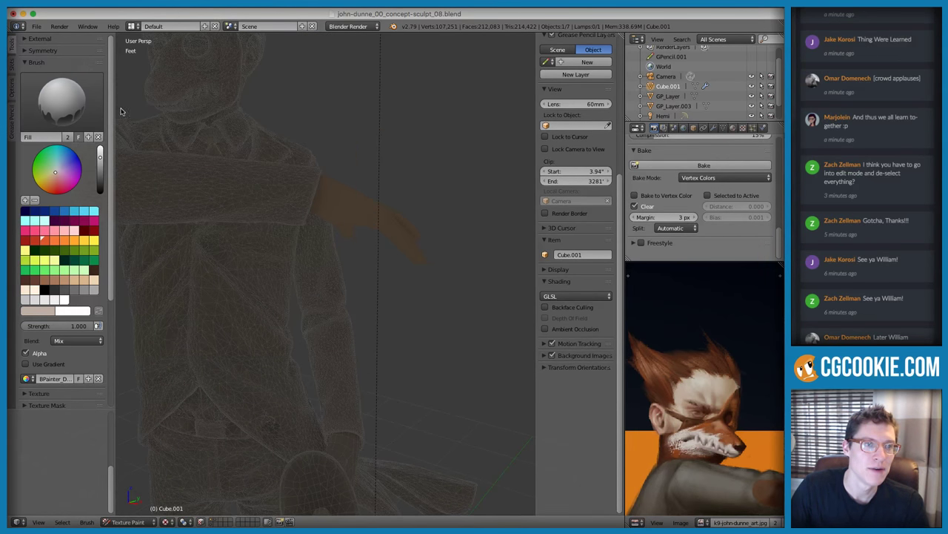
left_click(11, 64)
Toggle the dirty vert color layer off and back on, hiding the N sidebar.
left_click(105, 102)
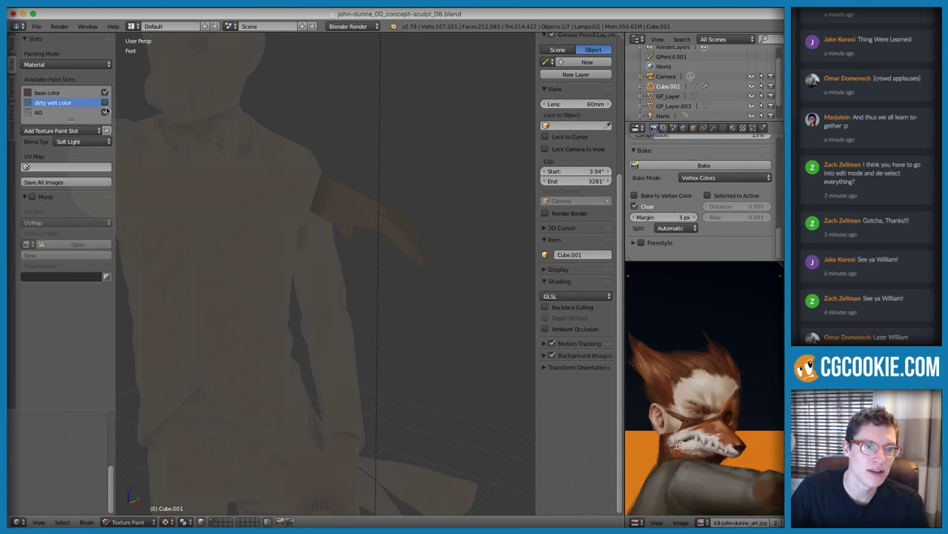
mouse_move(408, 227)
middle_mouse_down()
mouse_move(355, 254)
mouse_move(438, 259)
mouse_move(402, 245)
mouse_move(442, 237)
middle_mouse_up()
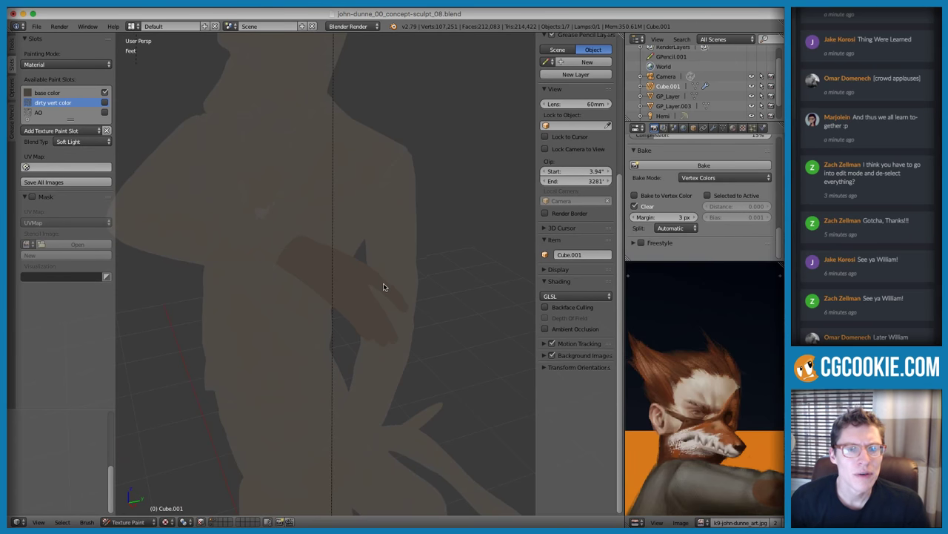
mouse_move(381, 286)
middle_mouse_down()
mouse_move(371, 299)
mouse_move(375, 286)
mouse_move(364, 287)
middle_mouse_up()
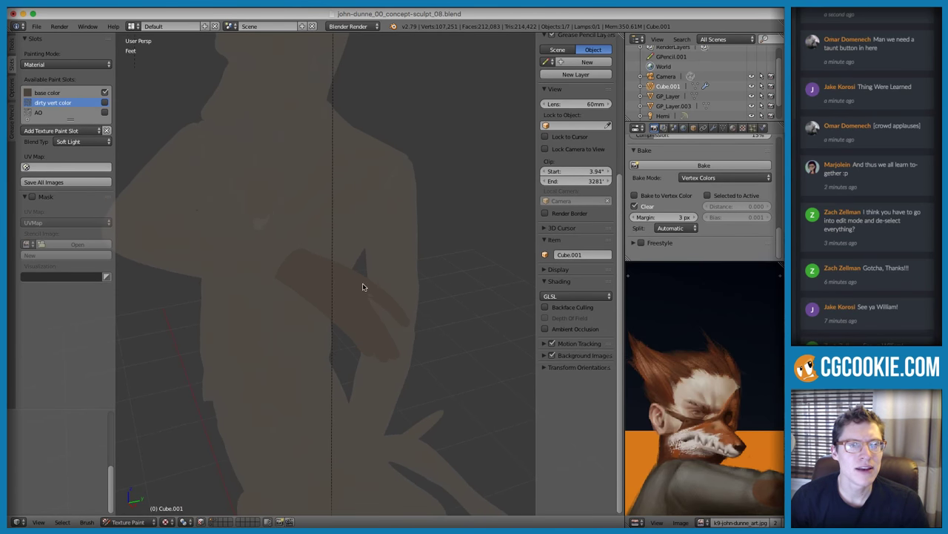
left_click(105, 102)
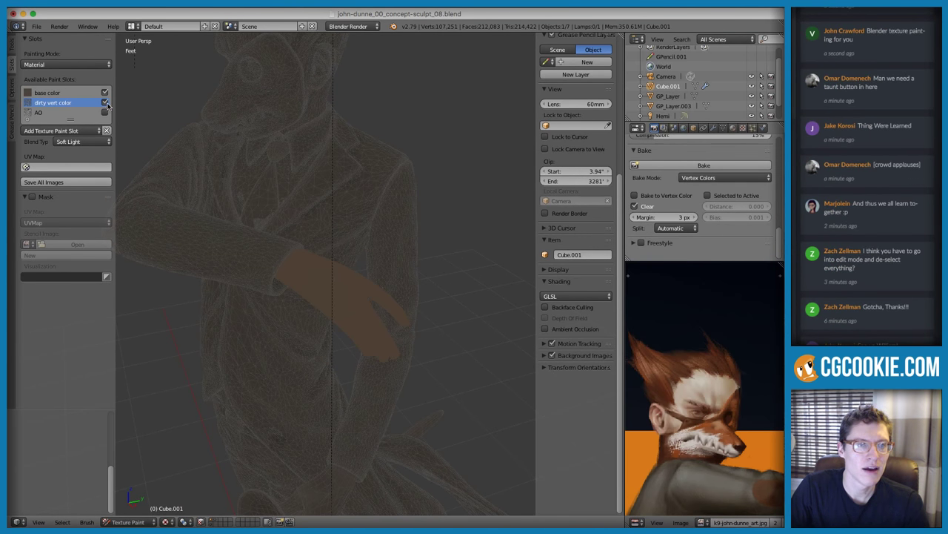
left_click(105, 102)
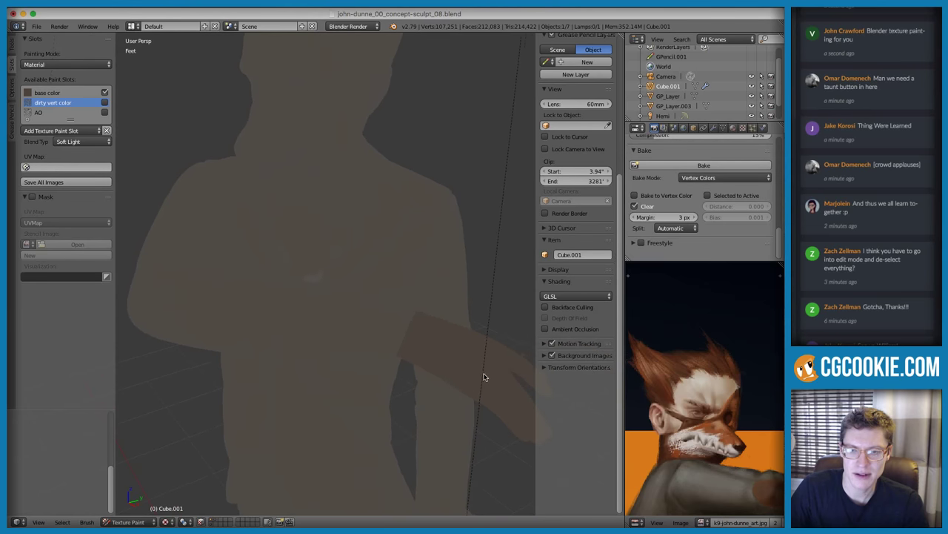
key("n")
middle_click_drag(516, 361, 587, 377)
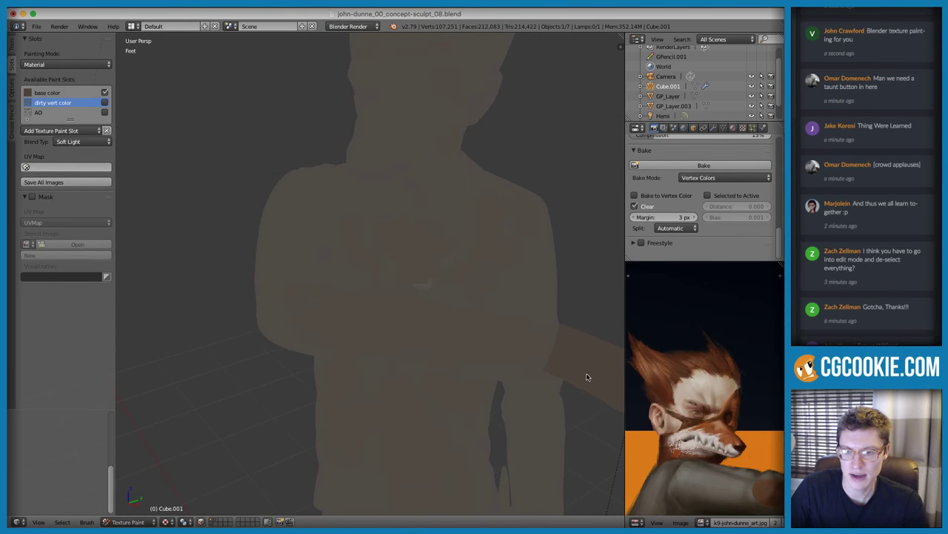
middle_click_drag(427, 294, 356, 260)
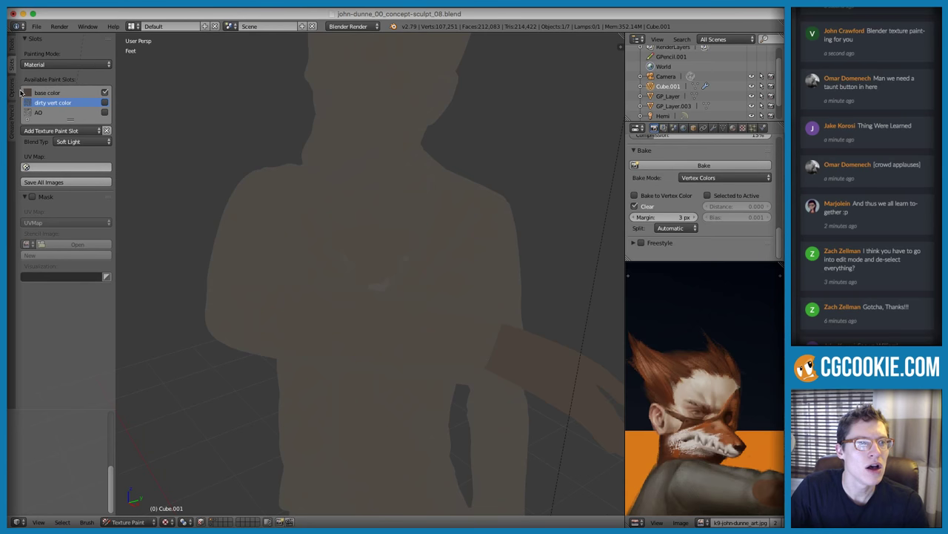
left_click(104, 103)
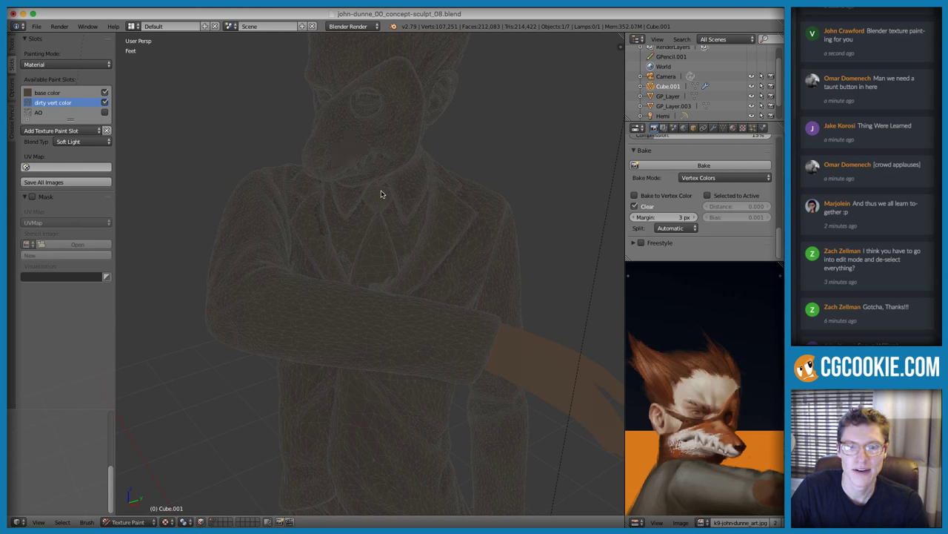
middle_click_drag(388, 190, 479, 190)
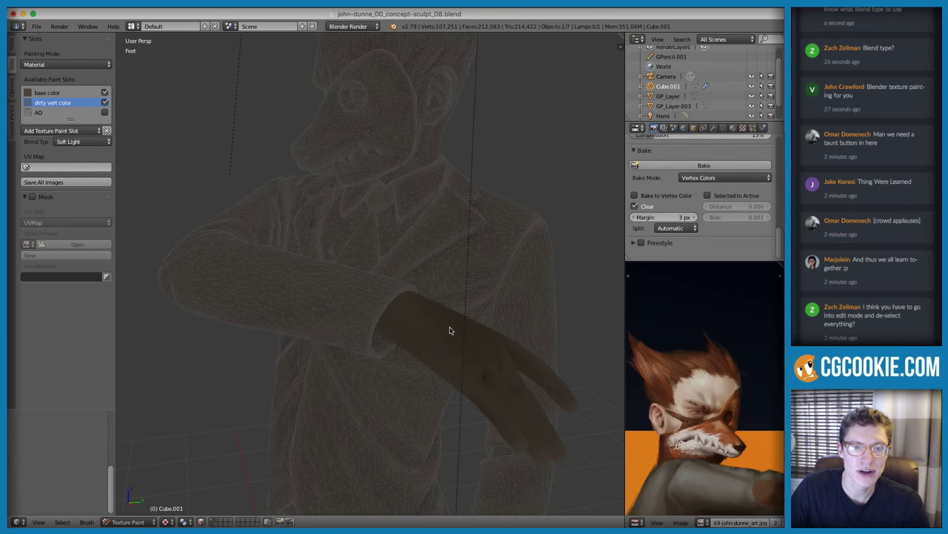
Fill the hand with light beige on the base color layer.
key("ctrl+z")
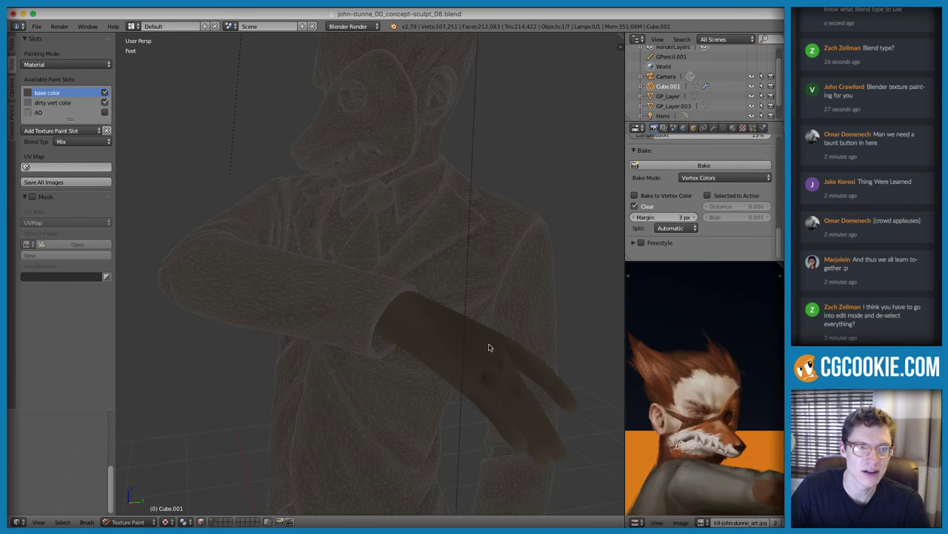
key("ctrl+z")
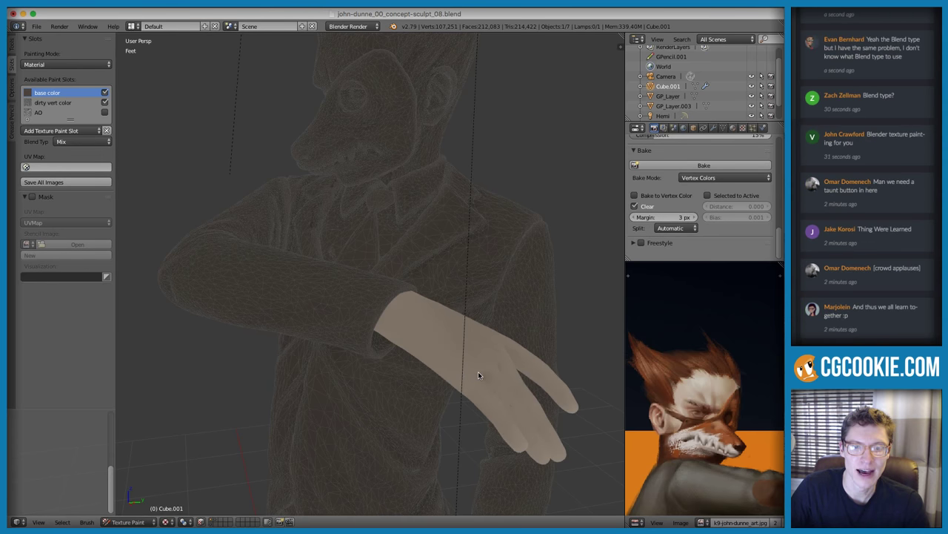
mouse_move(489, 373)
left_mouse_down()
mouse_move(494, 364)
mouse_move(468, 391)
left_mouse_up()
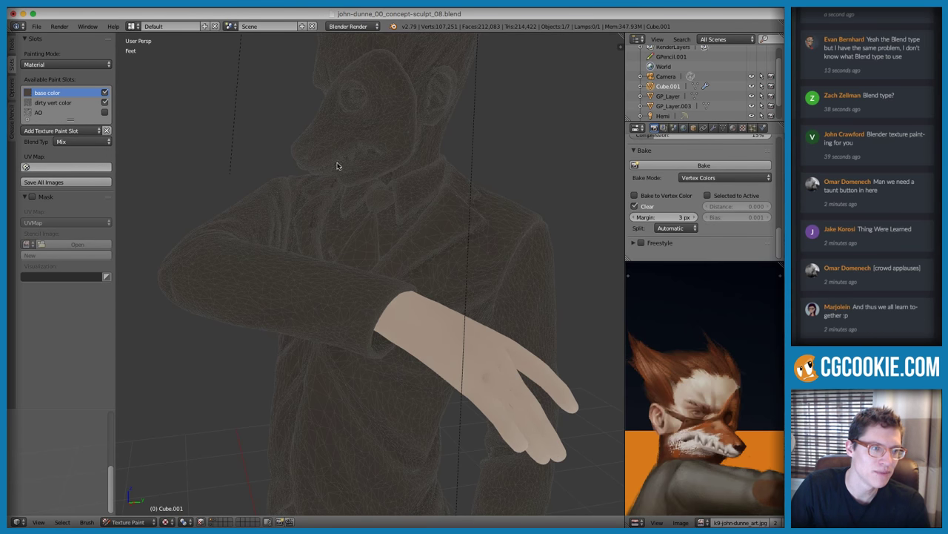
scroll(434, 218, "left", 10)
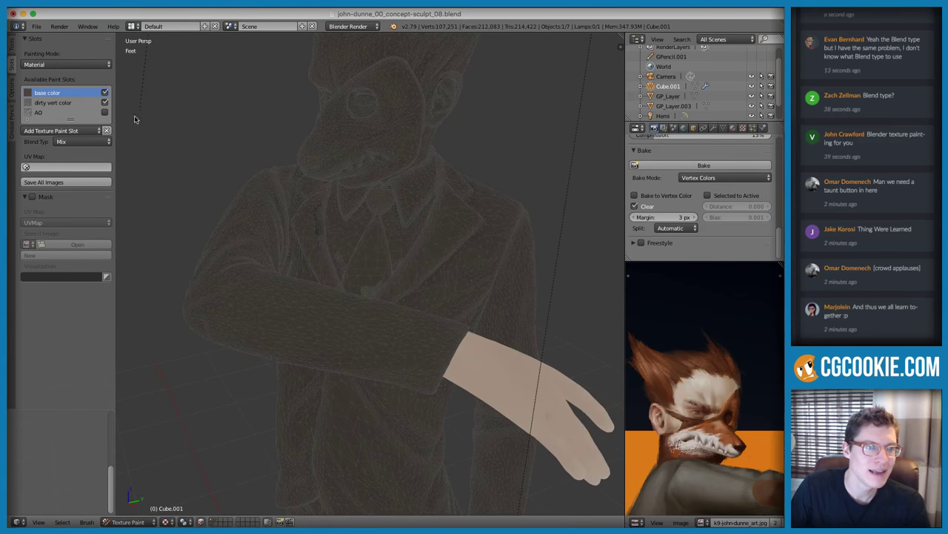
Set the Fill brush to Mix blending with Alpha unchecked.
left_click(11, 47)
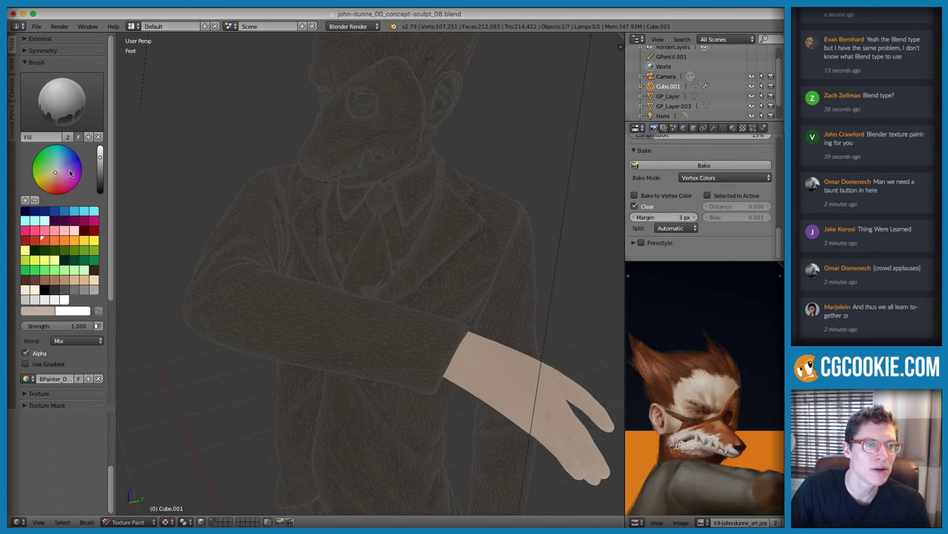
left_click(77, 340)
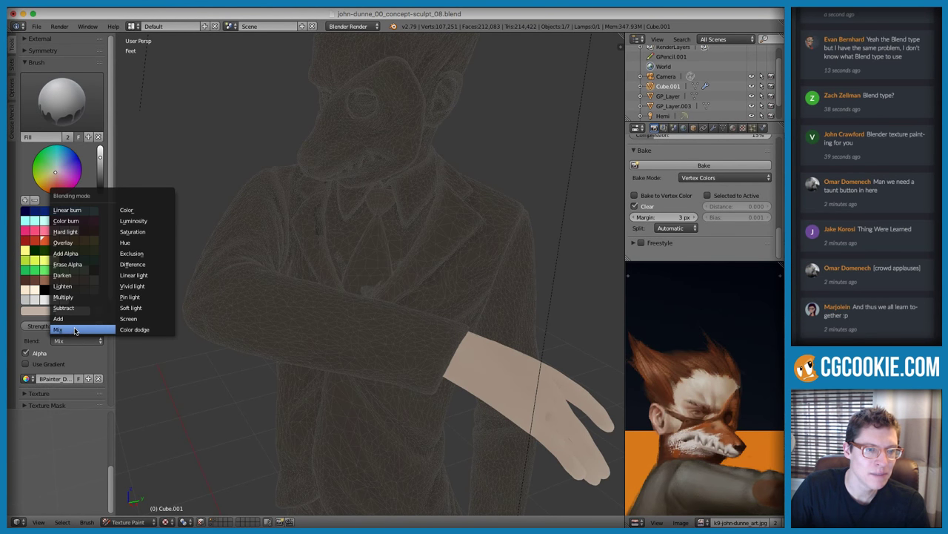
left_click(66, 343)
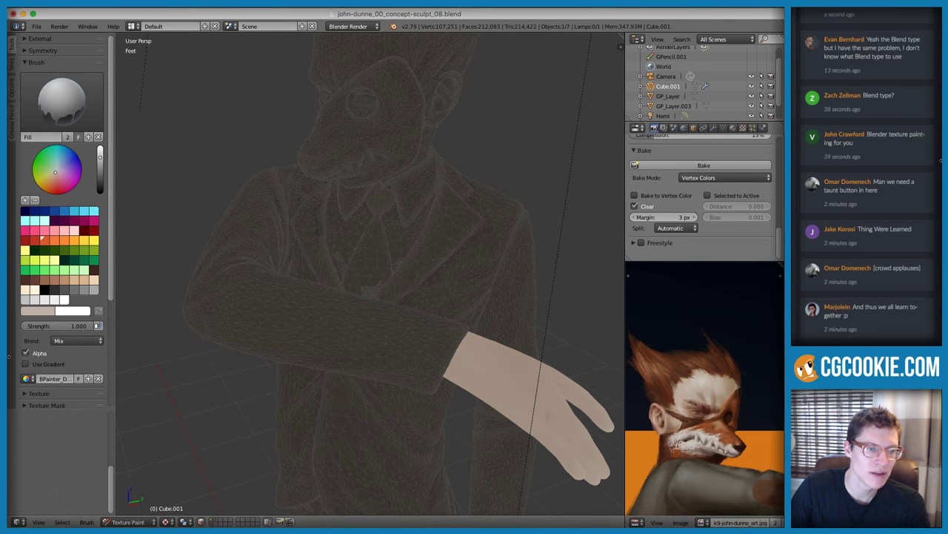
left_click(26, 353)
scroll(404, 270, "down", 10, "shift")
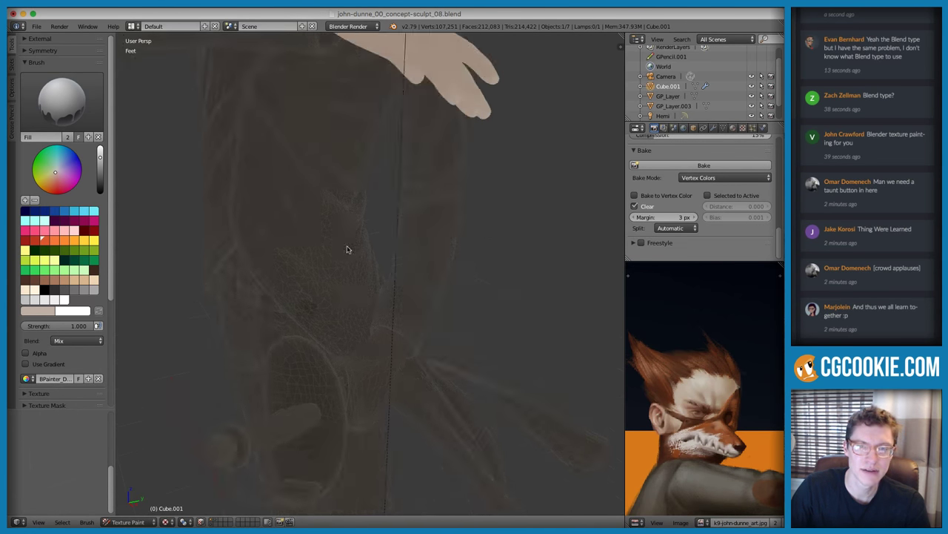
Fill the lower hand with the pale skin colour and orbit to check it.
left_click(366, 399)
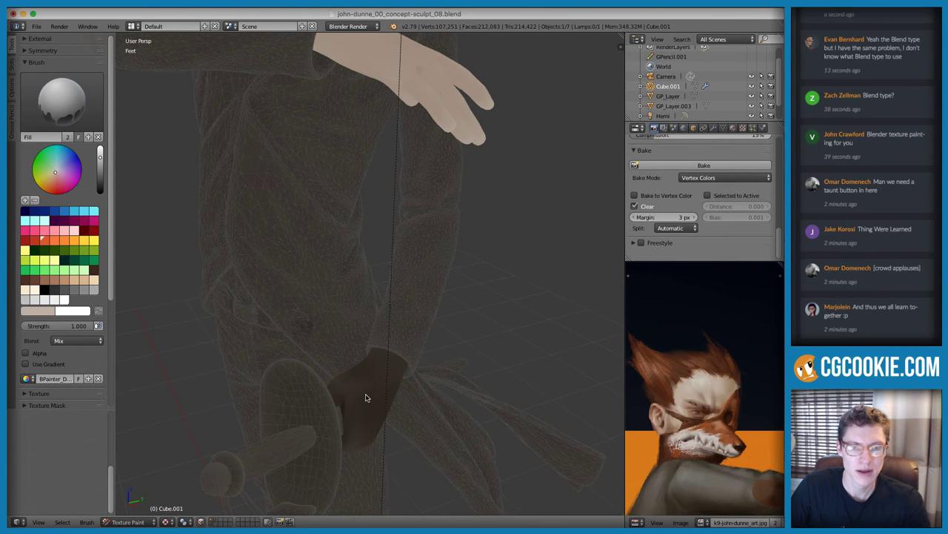
left_click(368, 398)
left_click(370, 404)
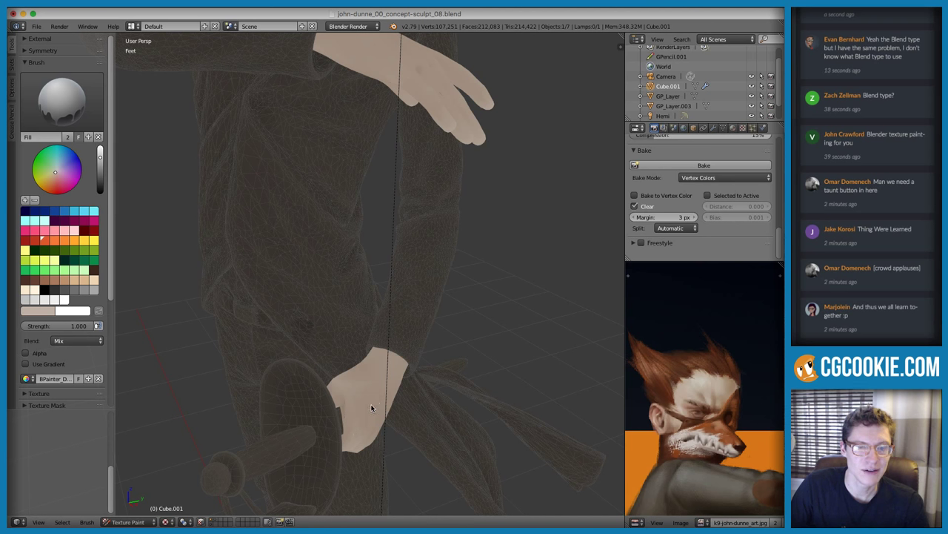
scroll(385, 364, "down", 4)
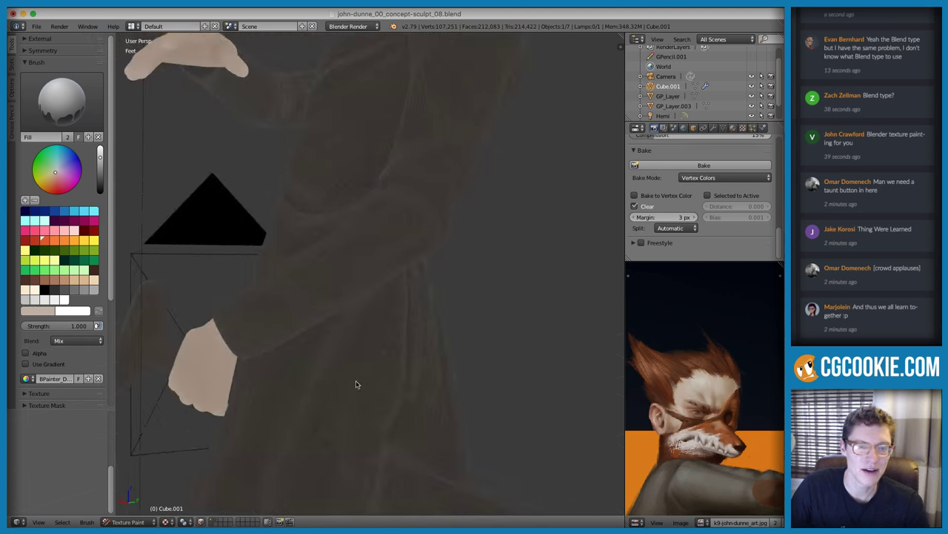
middle_click_drag(356, 276, 336, 275)
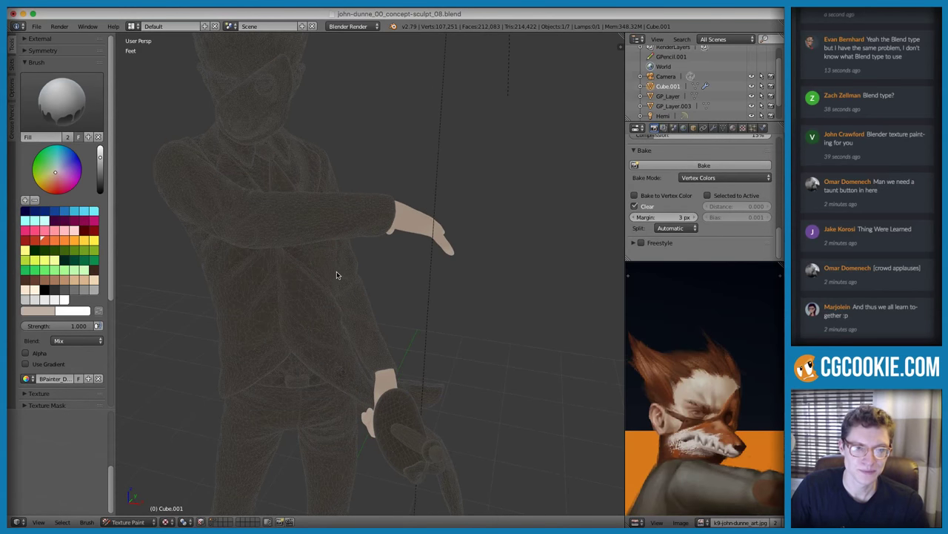
middle_click_drag(334, 220, 362, 269)
scroll(353, 240, "up", 4)
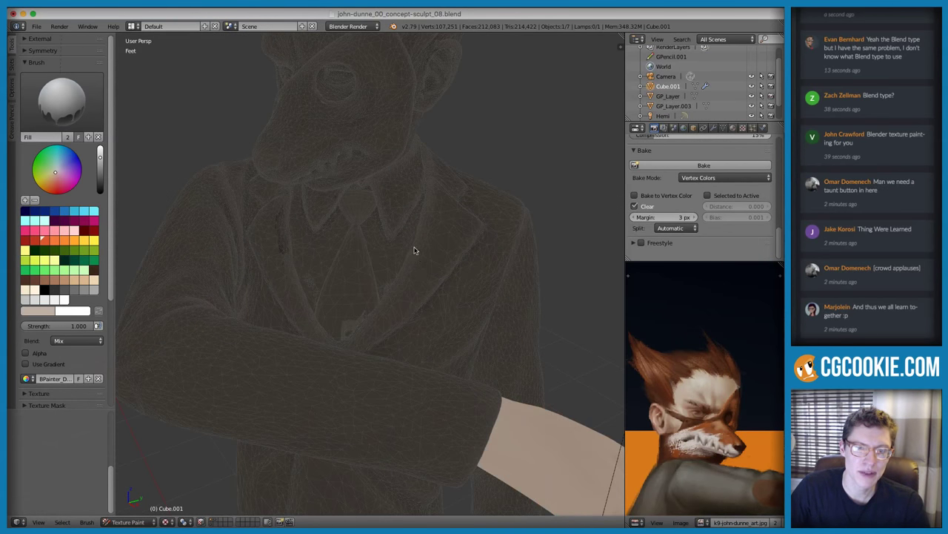
scroll(415, 250, "down", 2)
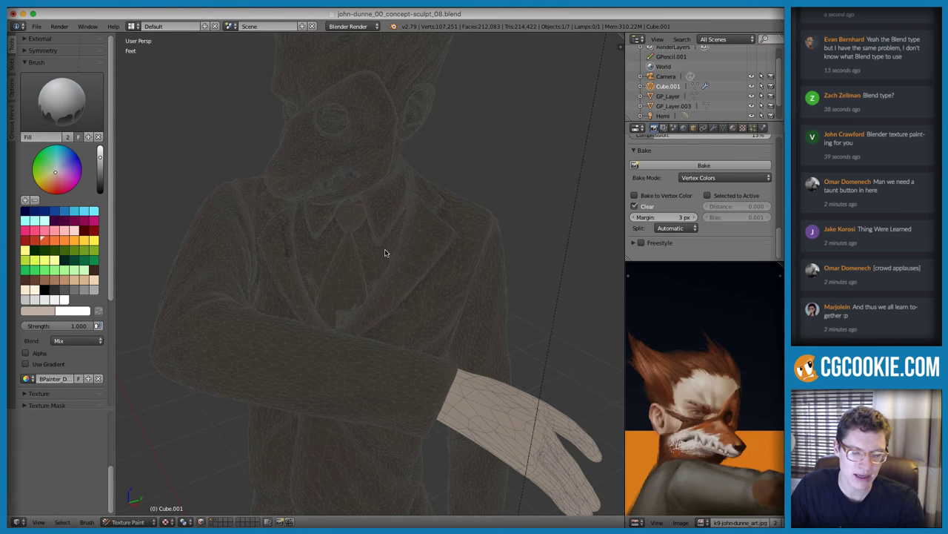
After a first shirt fill, pick the TexDraw brush and swap colours so white is active.
scroll(370, 252, "up", 2)
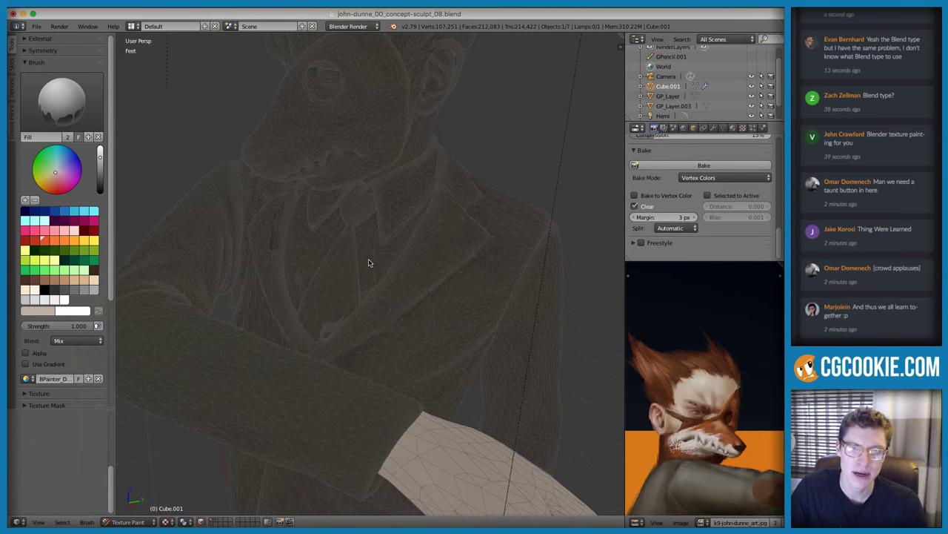
left_click(371, 261)
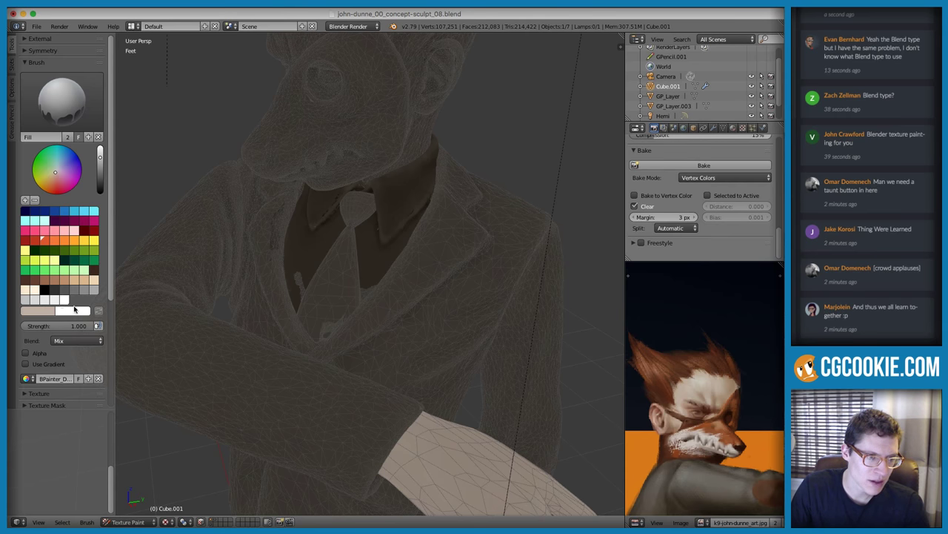
left_click(62, 99)
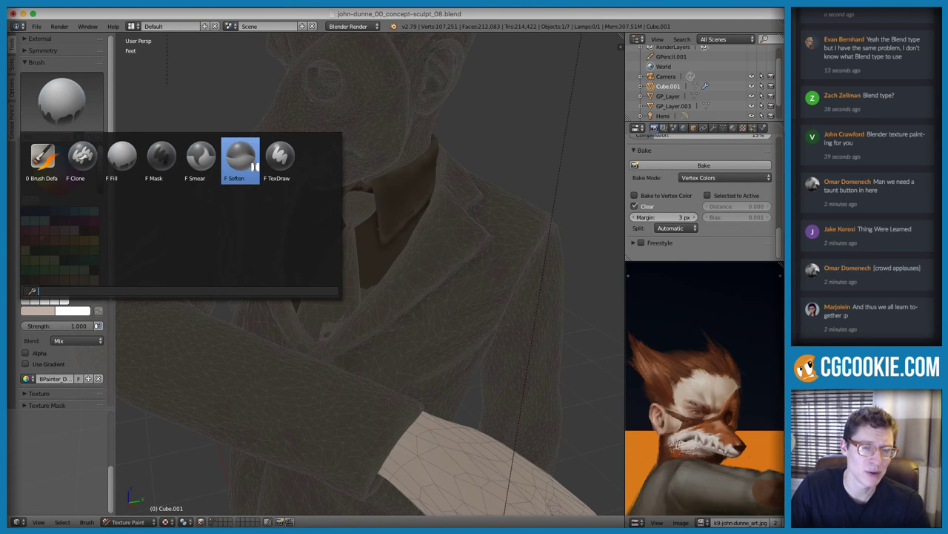
left_click(280, 155)
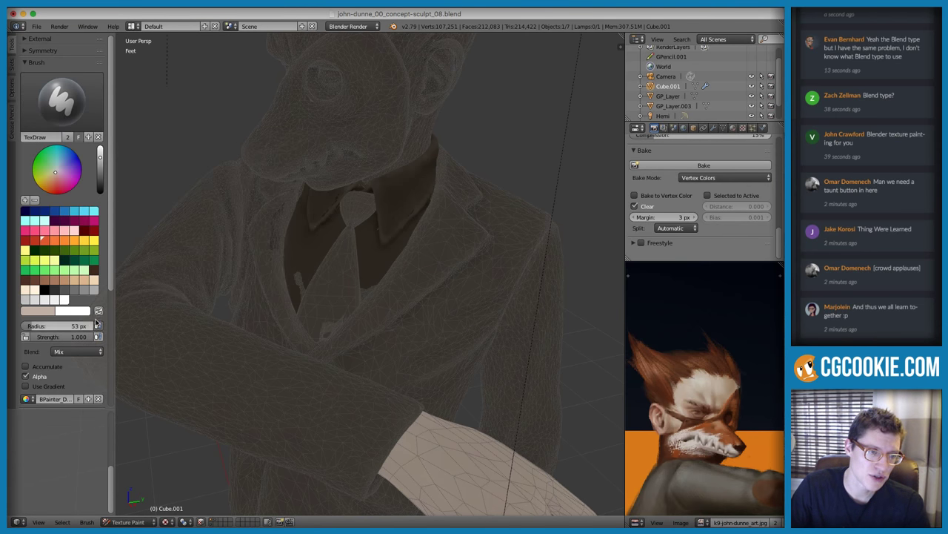
key("x")
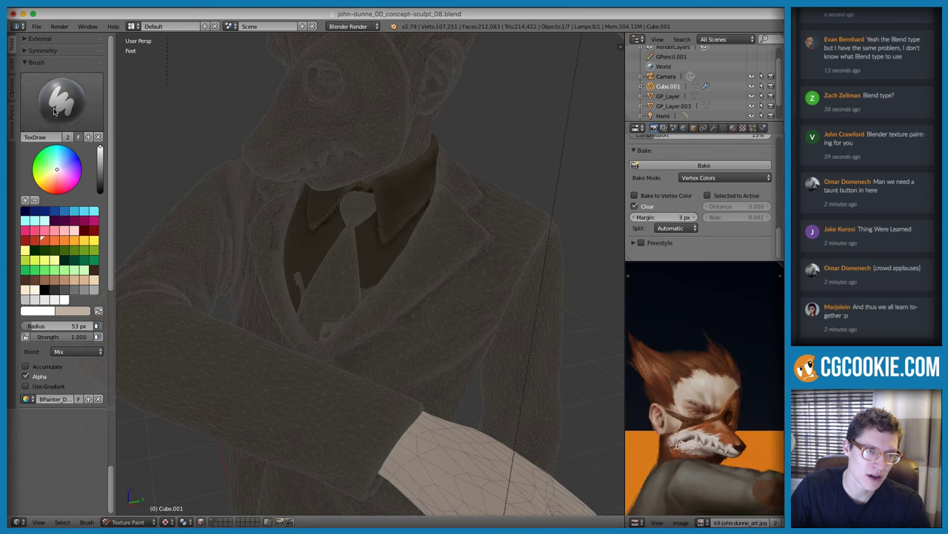
Fill the shirt area around the tie with white using the Fill brush.
left_click(54, 111)
left_click(122, 159)
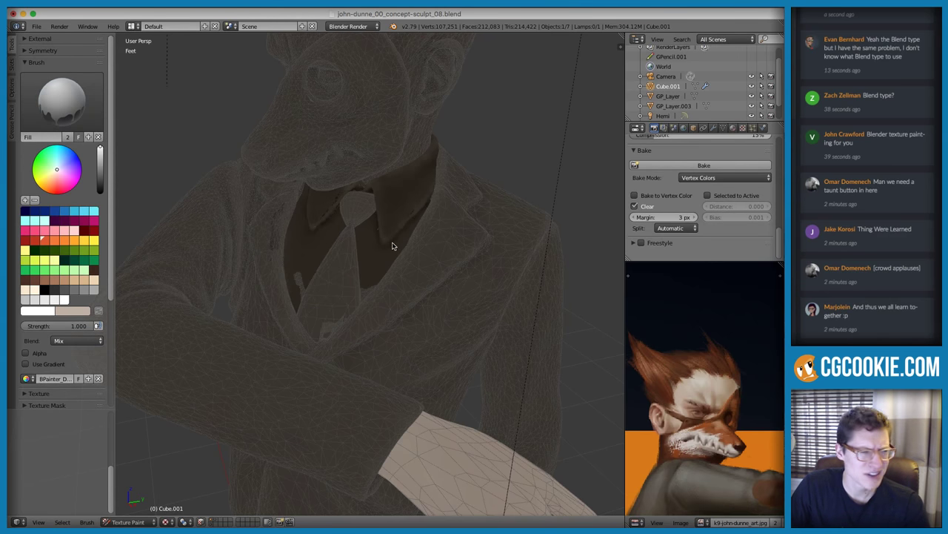
left_click(391, 249)
mouse_move(413, 244)
middle_mouse_down()
mouse_move(479, 205)
mouse_move(389, 231)
middle_mouse_up()
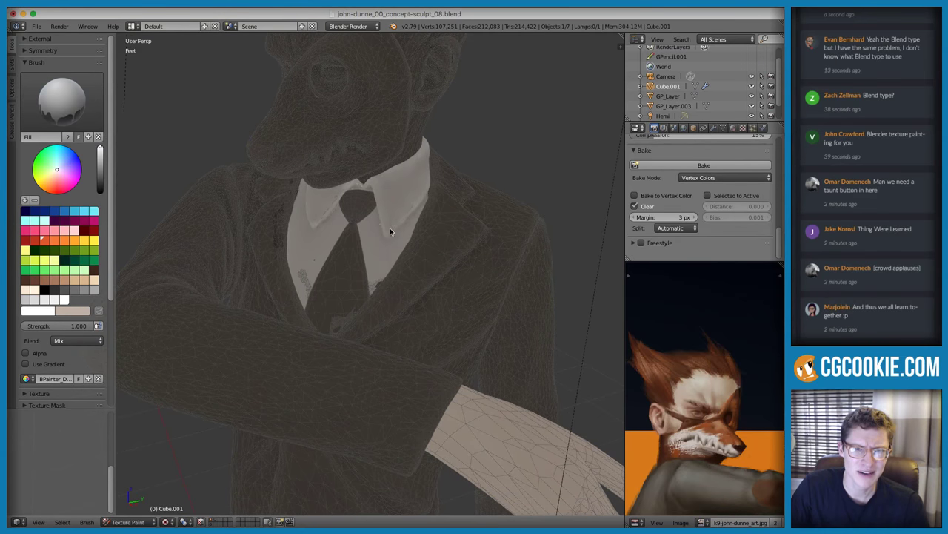
mouse_move(447, 212)
middle_mouse_down()
mouse_move(477, 195)
mouse_move(456, 201)
mouse_move(447, 193)
mouse_move(459, 167)
mouse_move(424, 203)
middle_mouse_up()
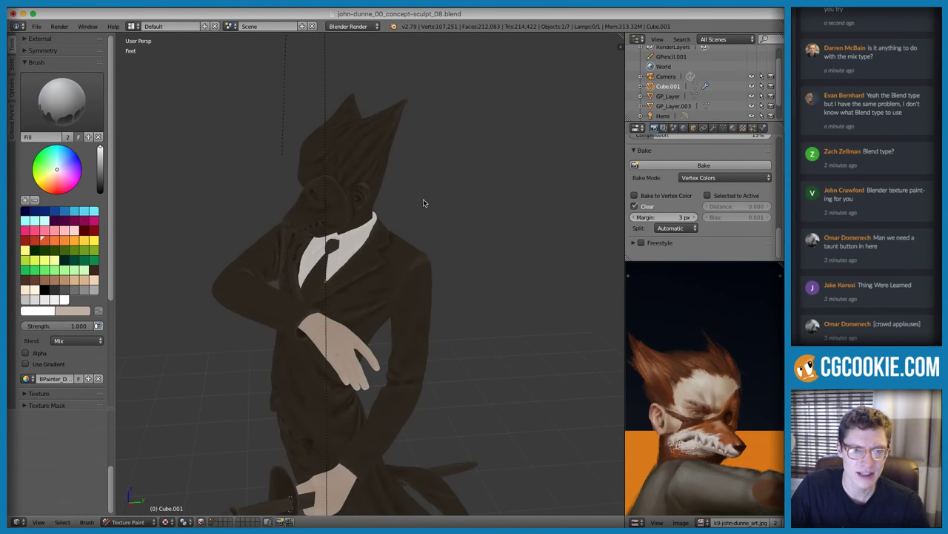
Orbit and zoom around the fox to inspect the skin-tone hands and white collar.
scroll(471, 202, "down", 5)
middle_click_drag(497, 205, 458, 215)
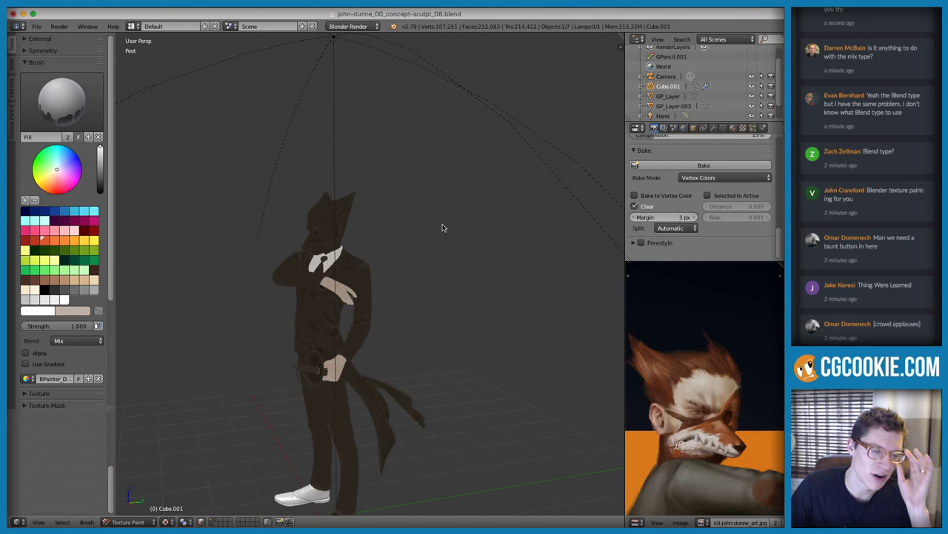
scroll(369, 235, "up", 4)
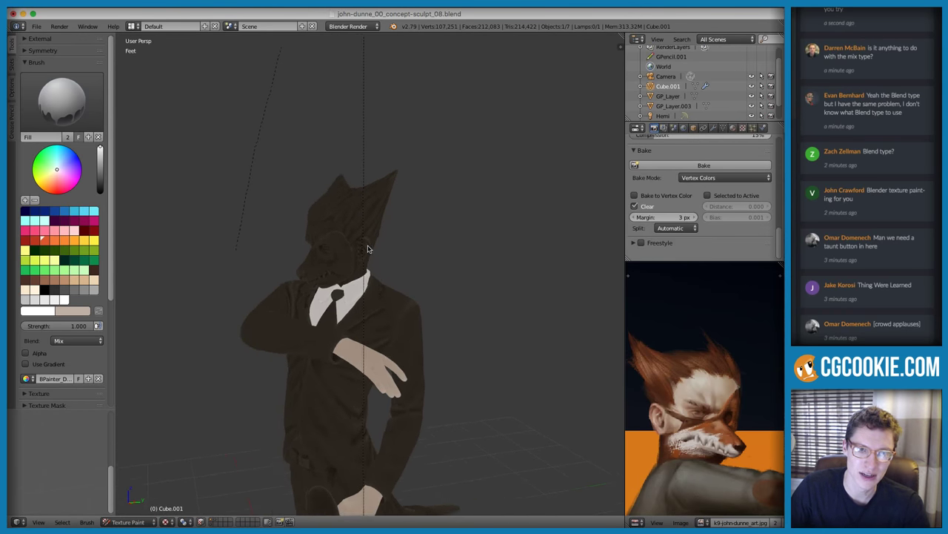
middle_click_drag(391, 292, 329, 160)
scroll(417, 300, "up", 5)
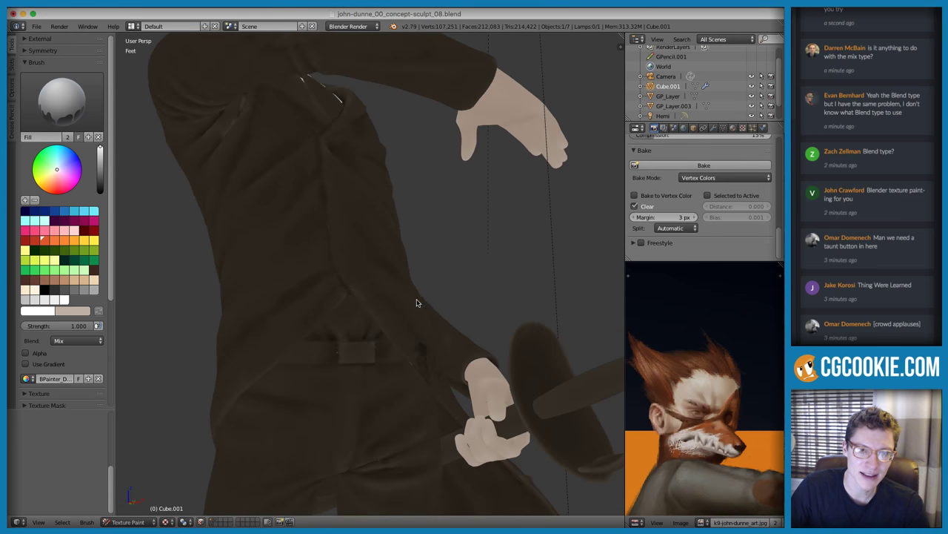
middle_click_drag(366, 342, 356, 250)
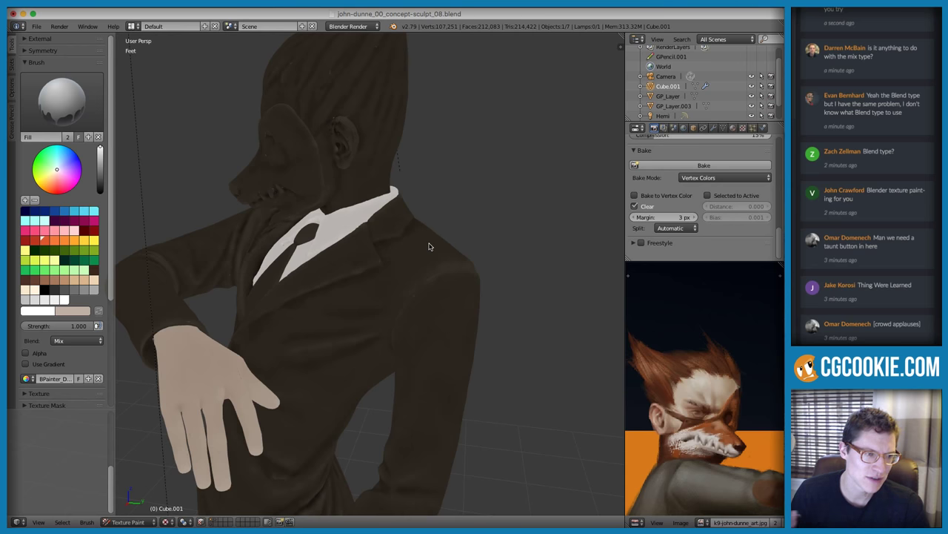
middle_click_drag(298, 185, 313, 246)
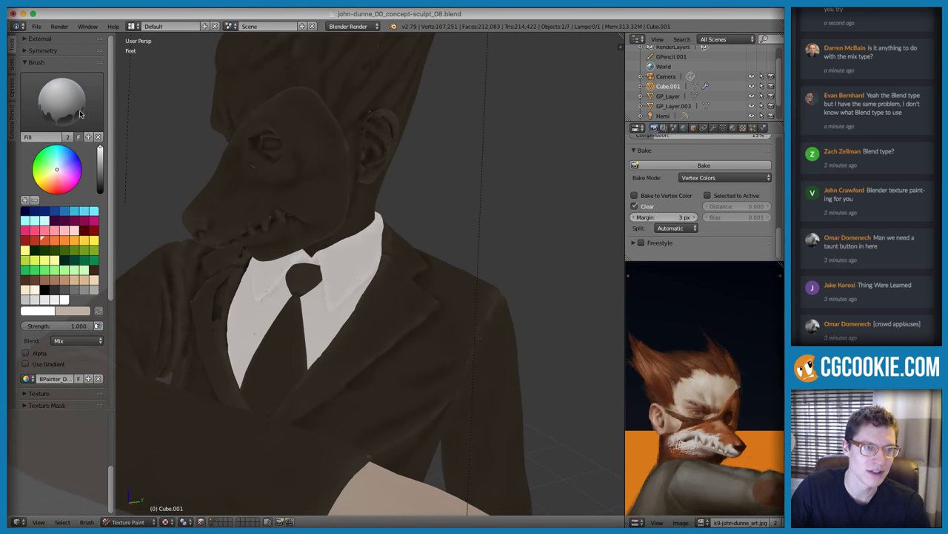
left_click(12, 68)
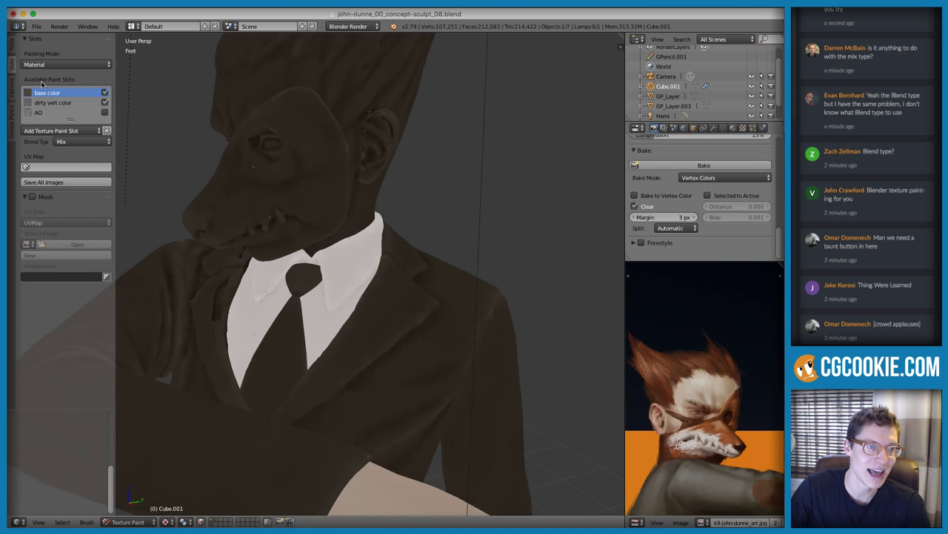
Show the dirty vert color and AO layers over the base colour.
left_click(105, 103)
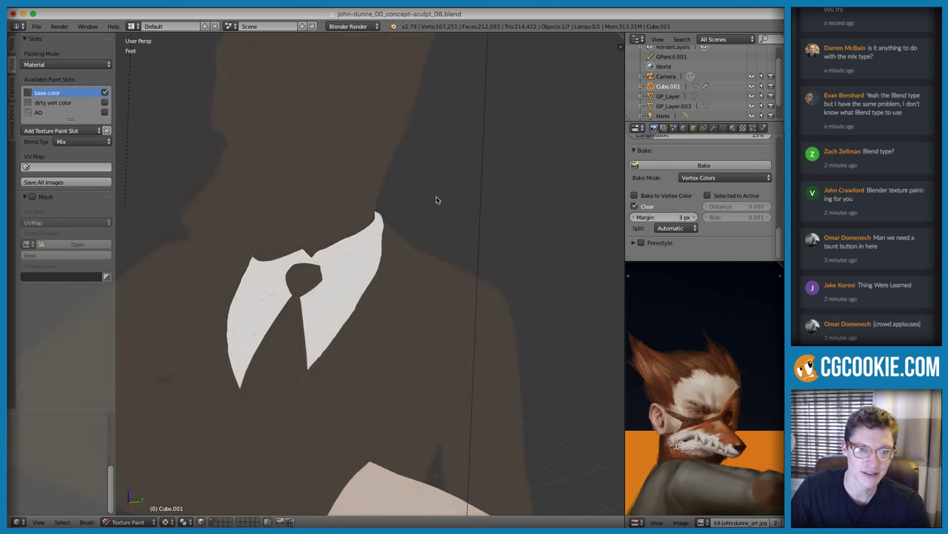
scroll(437, 229, "down", 3)
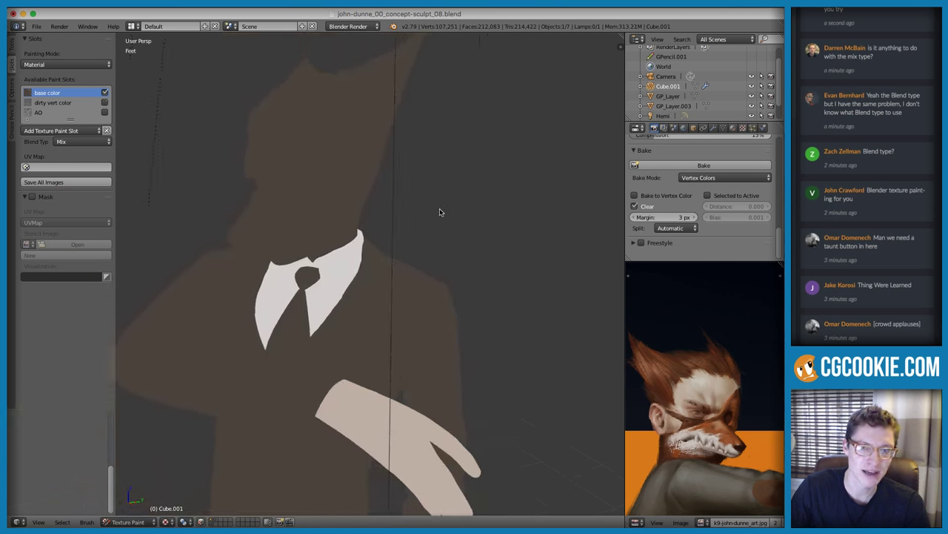
left_click(104, 103)
left_click(105, 112)
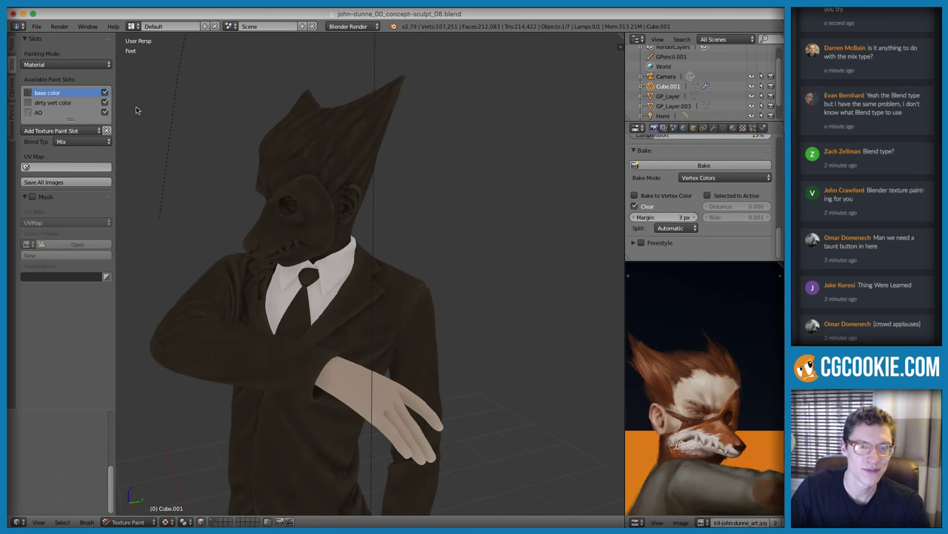
middle_click_drag(434, 213, 408, 170)
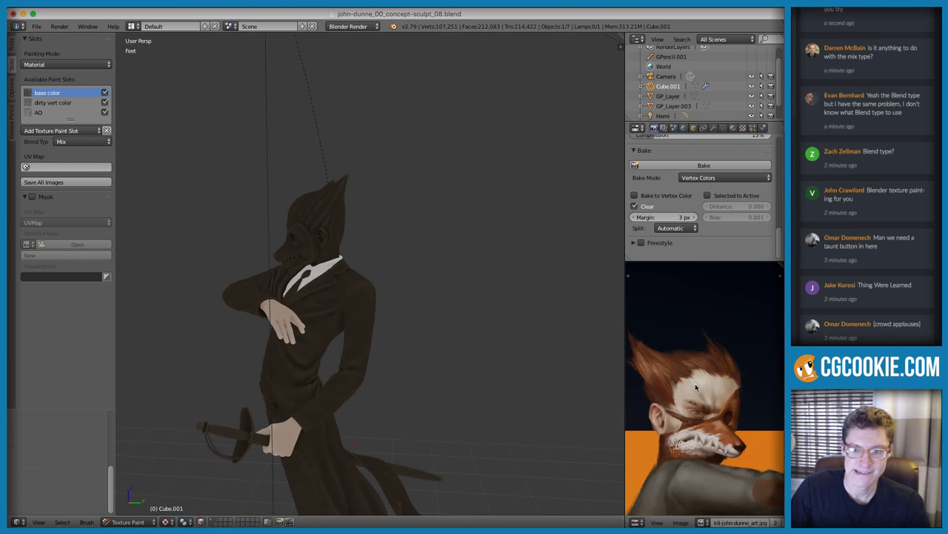
scroll(720, 386, "down", 3)
scroll(720, 386, "down", 2)
scroll(356, 244, "up", 2)
middle_click_drag(356, 244, 358, 275)
scroll(358, 275, "up", 3)
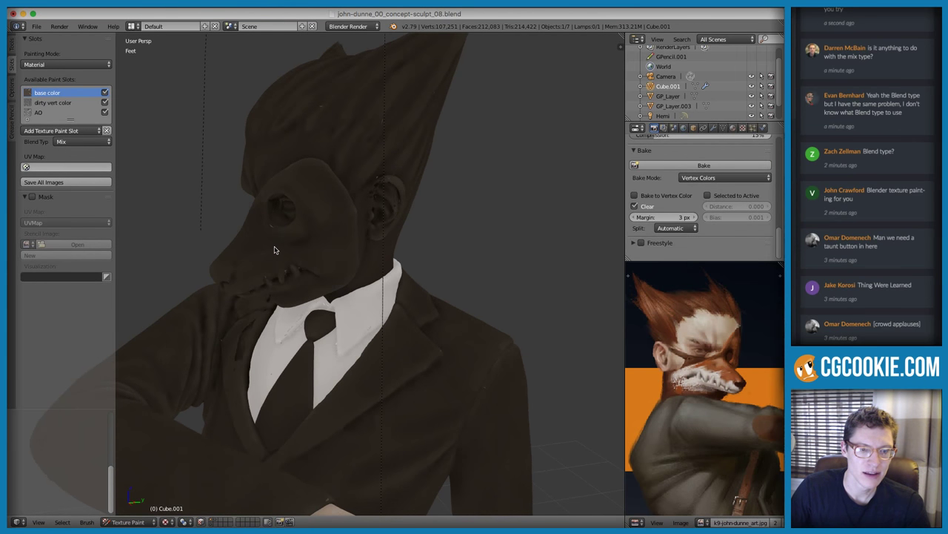
Leave face-selection masking switched on after toggling it off and on.
key("m")
scroll(280, 222, "up", 2)
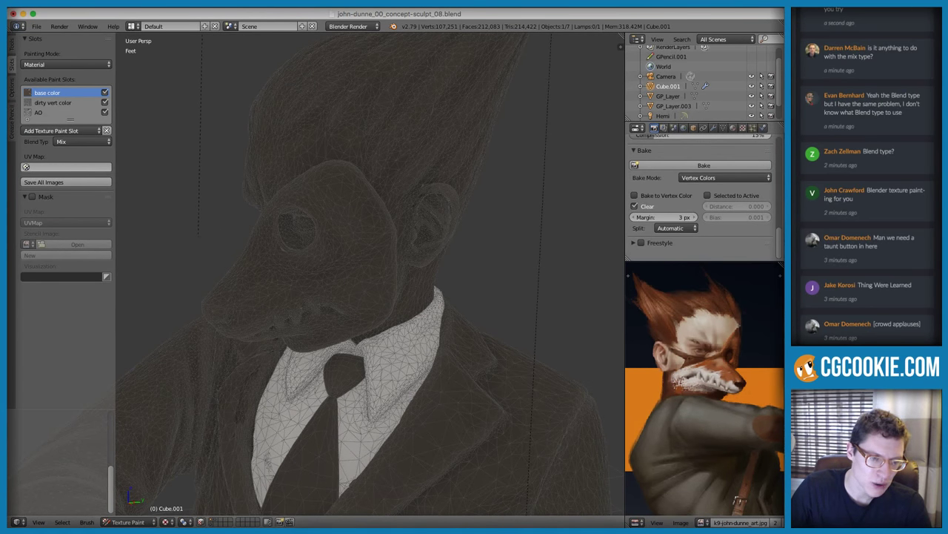
left_click(191, 522)
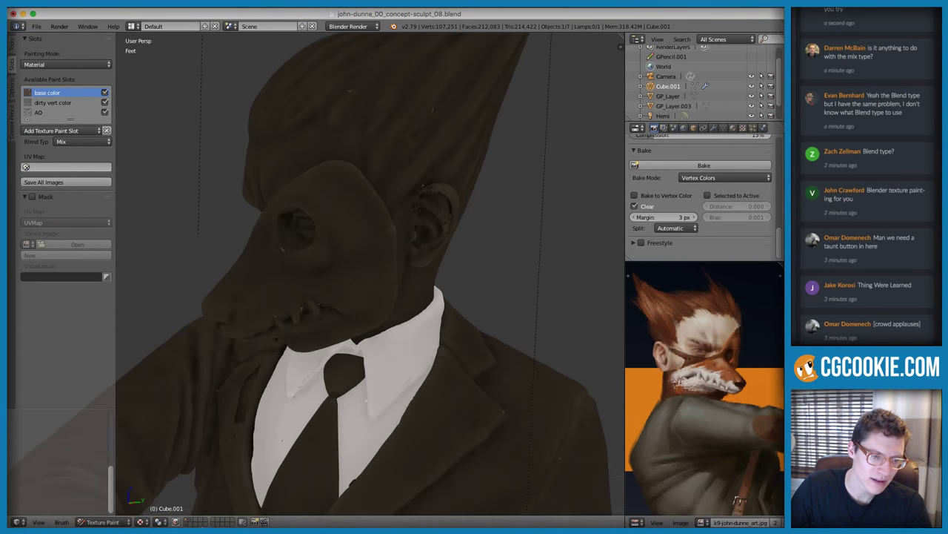
left_click(178, 522)
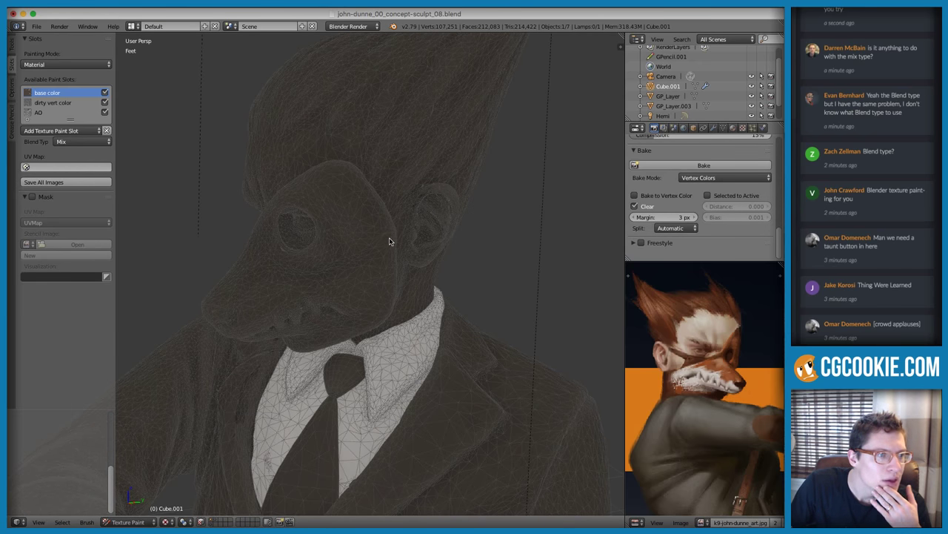
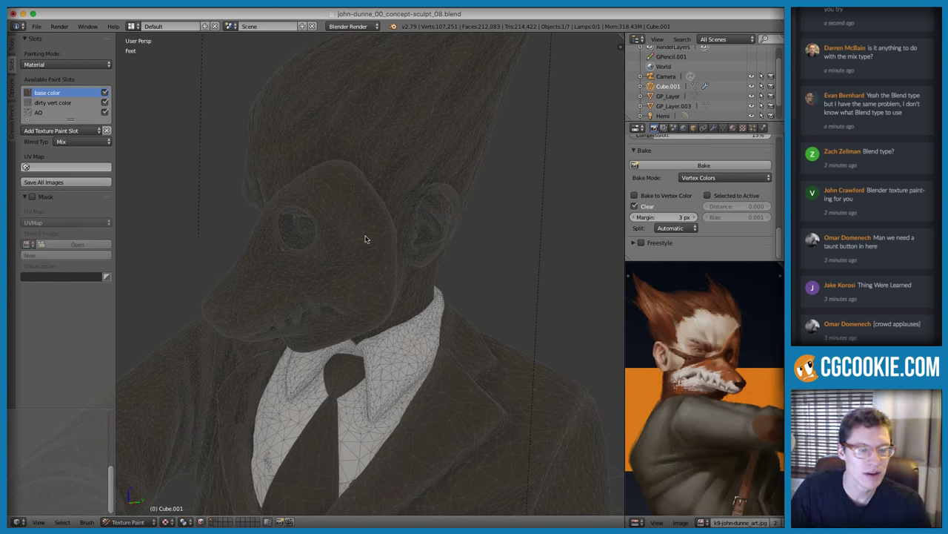
Sample the reddish-brown fur colour from the reference art and fill the snout with it.
middle_click_drag(365, 239, 339, 222)
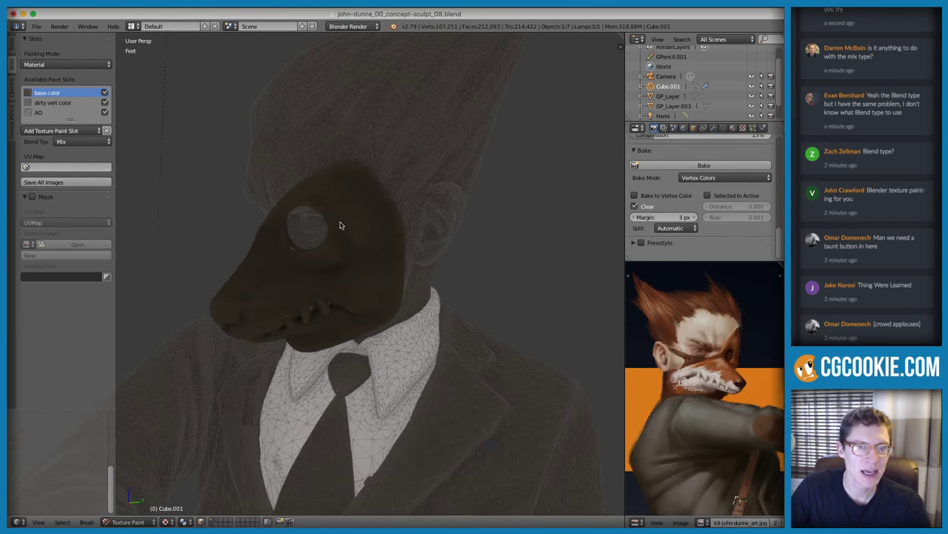
left_click(12, 50)
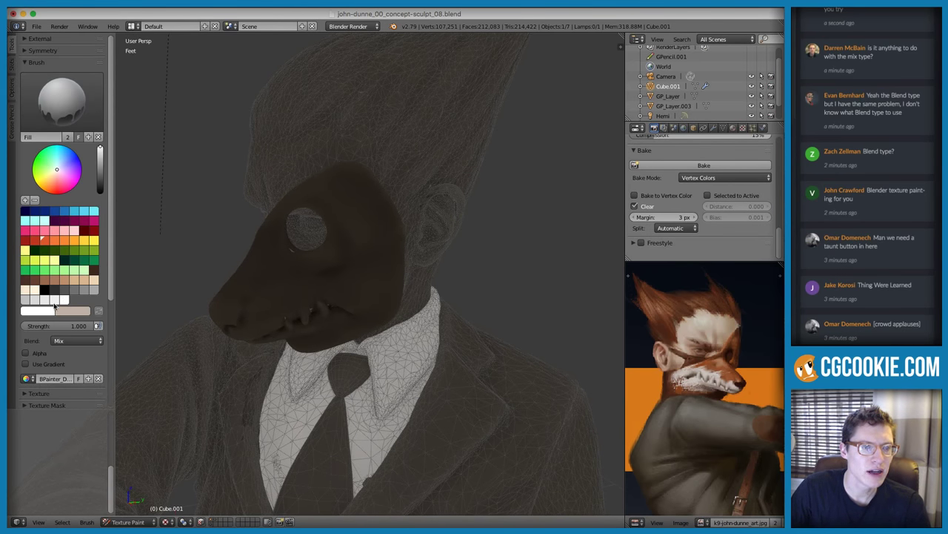
left_click(45, 311)
left_click(105, 278)
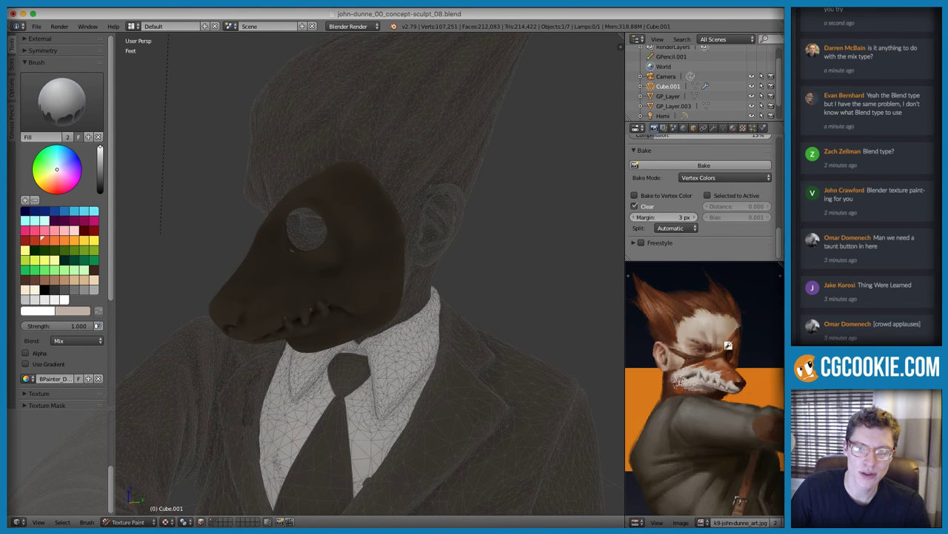
left_click(709, 364)
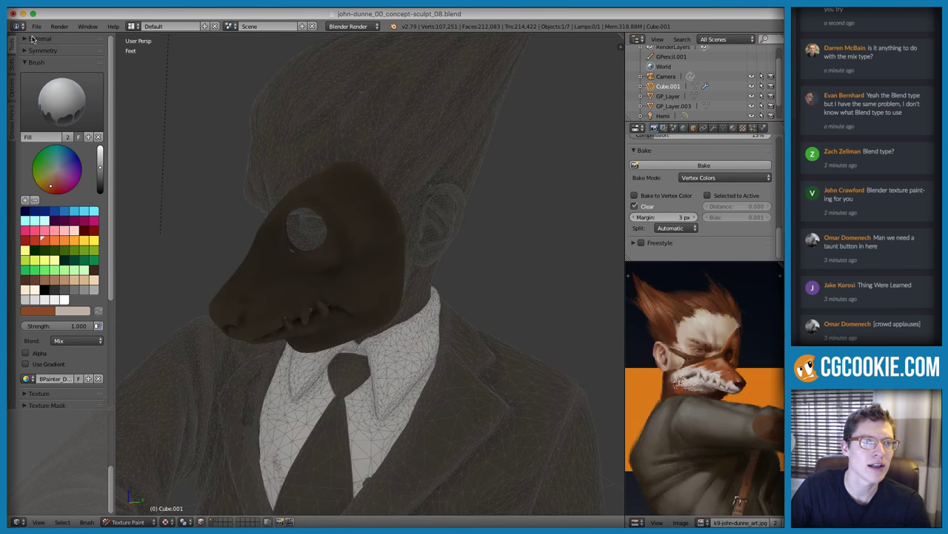
left_click(71, 79)
left_click(356, 255)
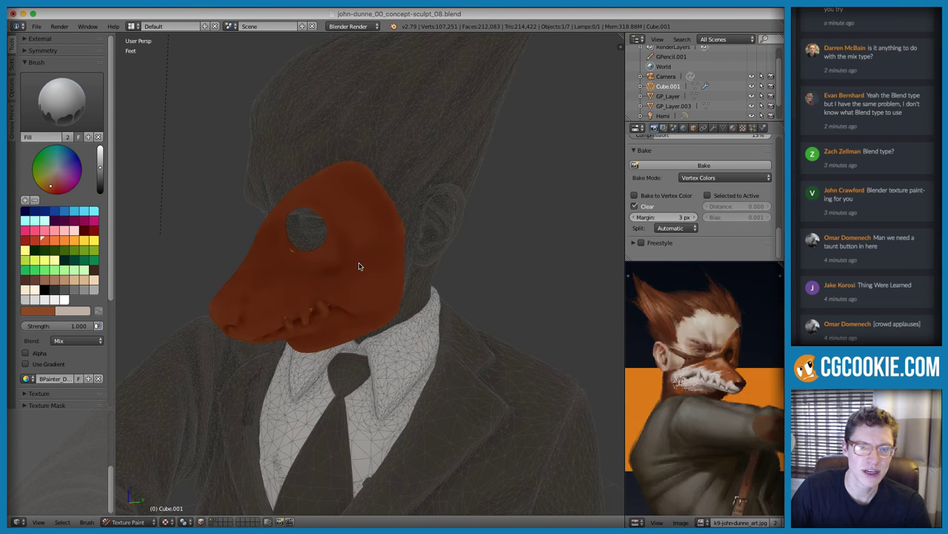
Lower the brown's saturation to 0.527.
middle_click_drag(416, 242, 539, 220)
left_click(33, 312)
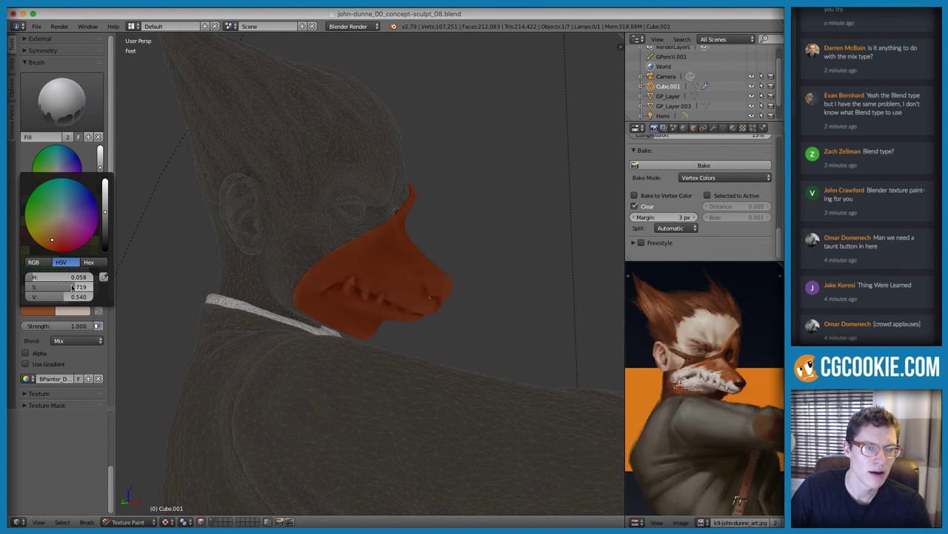
left_click_drag(72, 287, 53, 287)
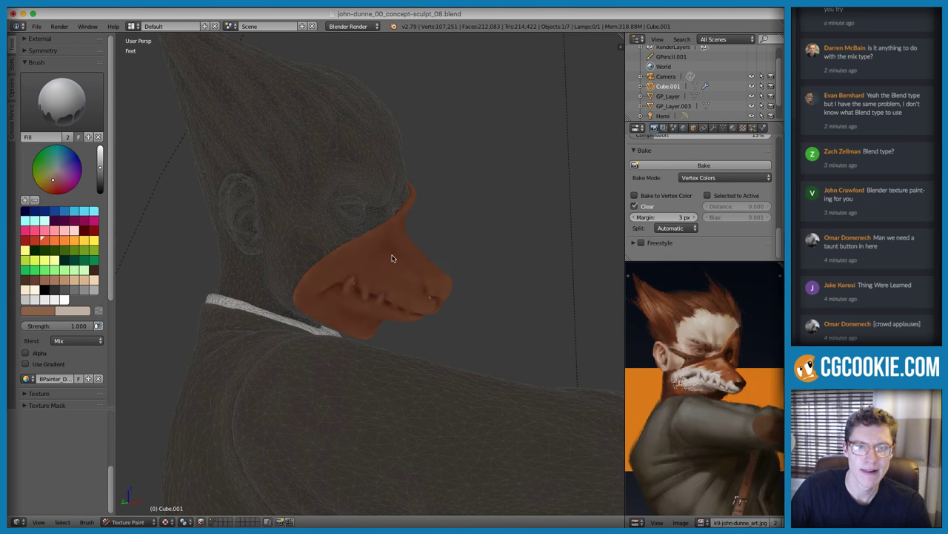
mouse_move(455, 245)
middle_mouse_down()
mouse_move(408, 195)
mouse_move(362, 234)
mouse_move(388, 220)
mouse_move(328, 198)
middle_mouse_up()
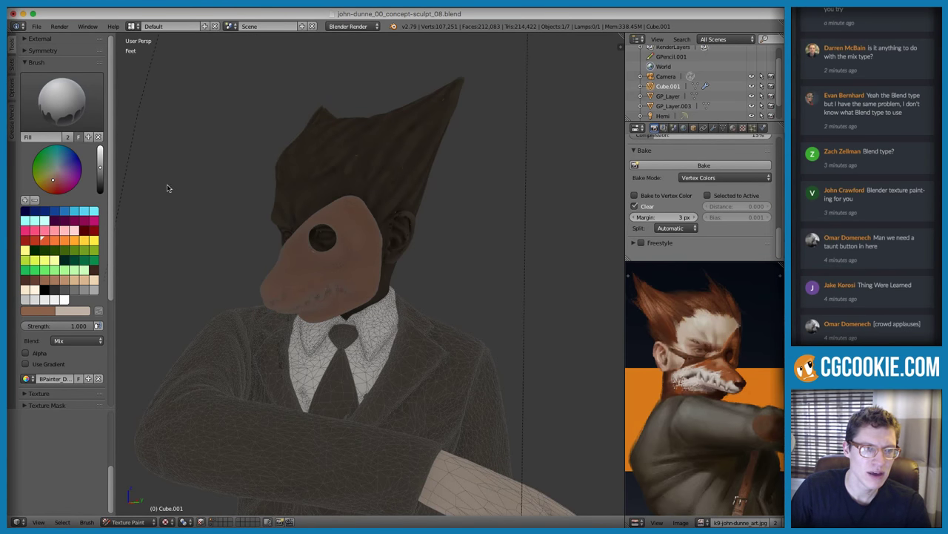
Try filling the head with flat brown using the Fill brush, then undo it.
left_click(61, 100)
left_click(278, 160)
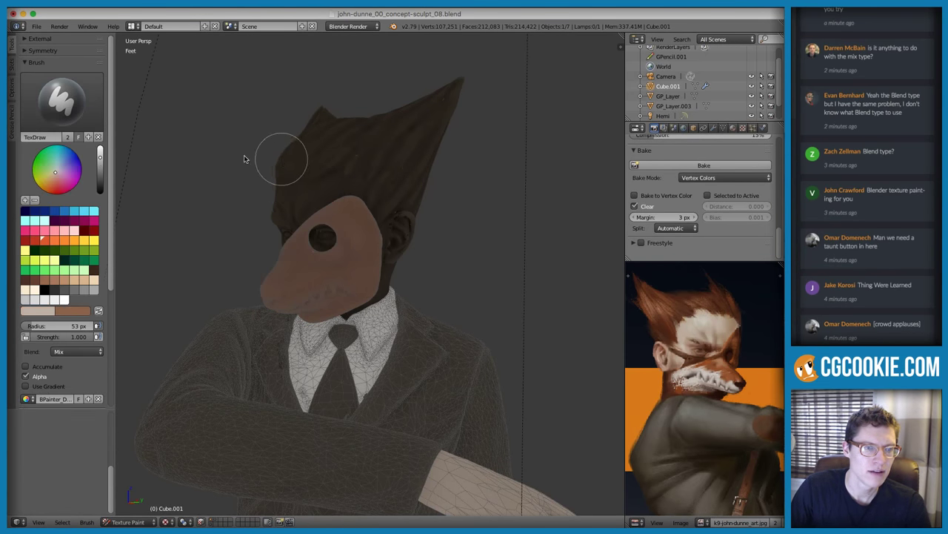
left_click(62, 100)
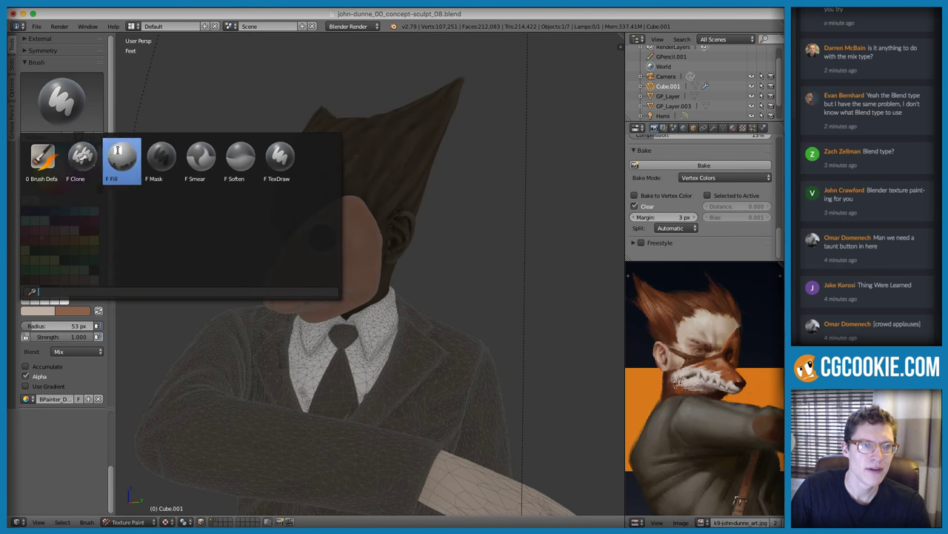
left_click(117, 150)
left_click(393, 192)
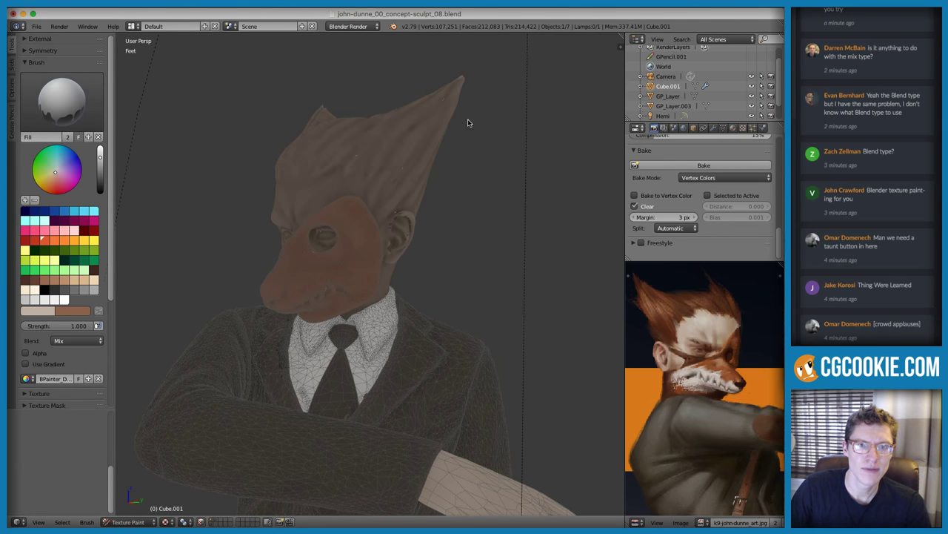
key("ctrl+z")
Zoom in on the side of the head and switch to the TexDraw brush.
middle_click_drag(291, 191, 379, 215)
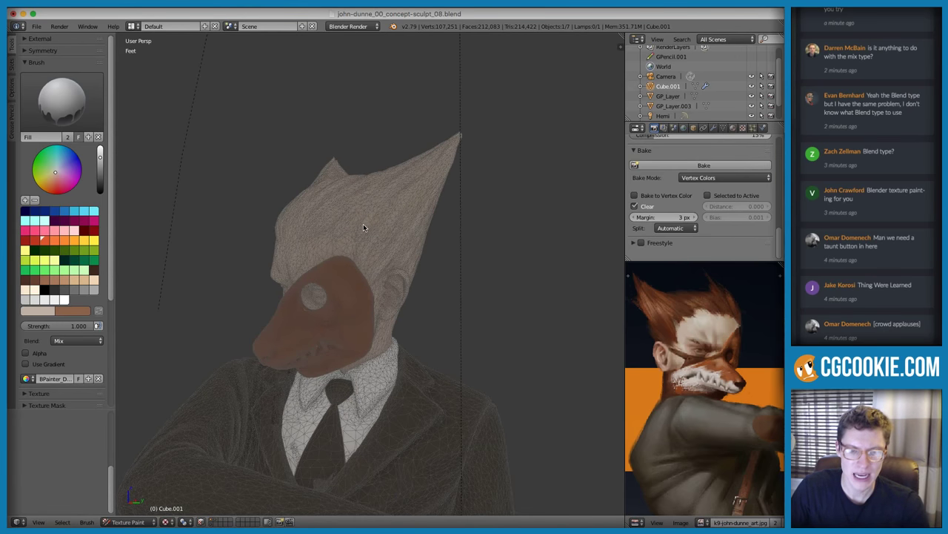
scroll(355, 222, "up", 3)
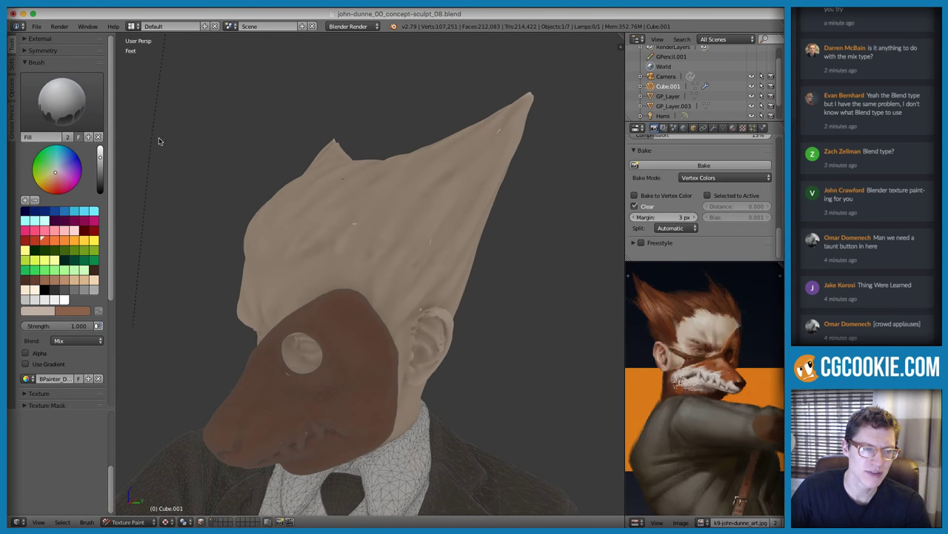
left_click(70, 98)
left_click(70, 102)
left_click(70, 102)
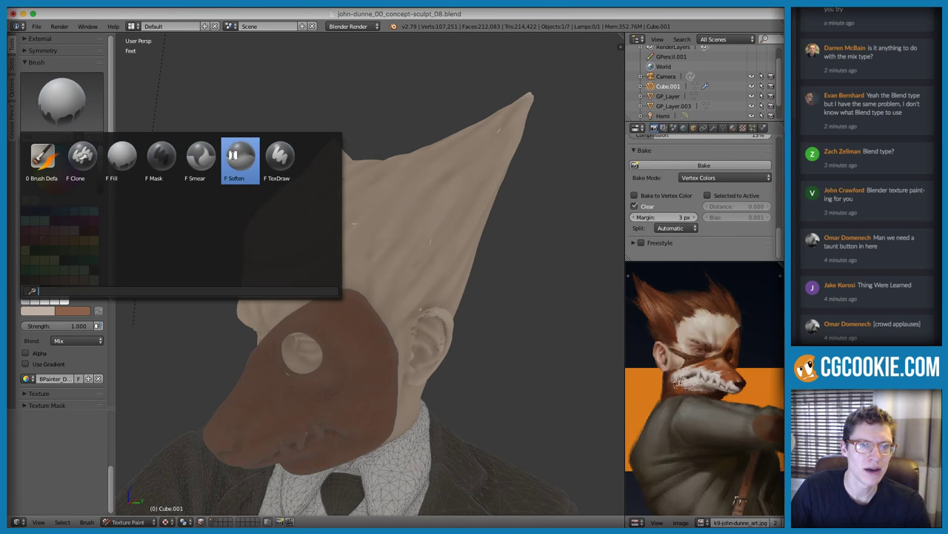
left_click(280, 157)
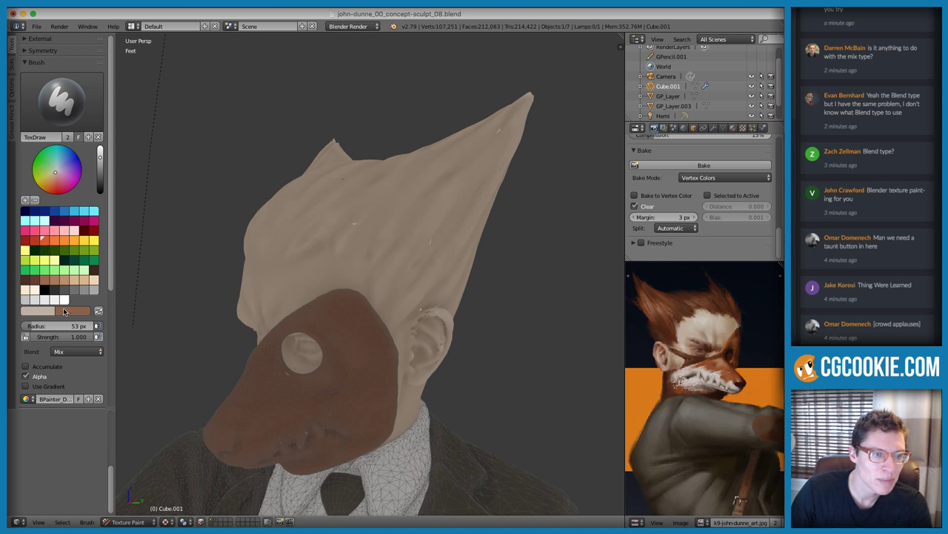
Enlarge the brush radius to 71 px and test a dark brown stroke, then undo it.
left_click(71, 313)
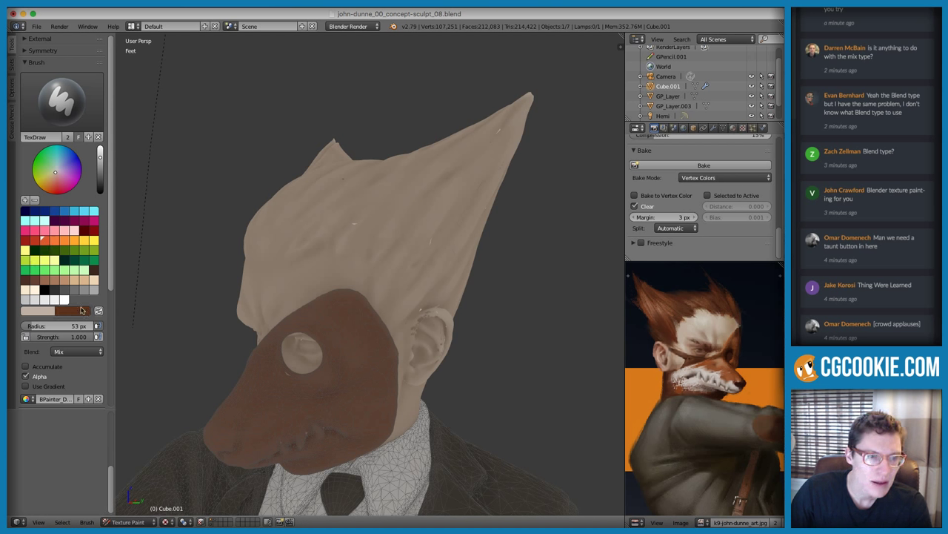
left_click(74, 311)
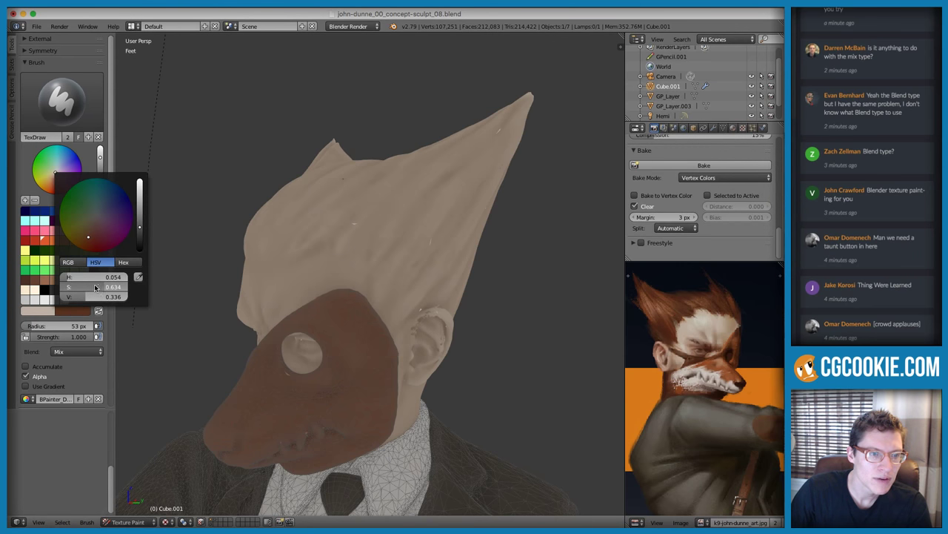
key("f")
left_click(332, 209)
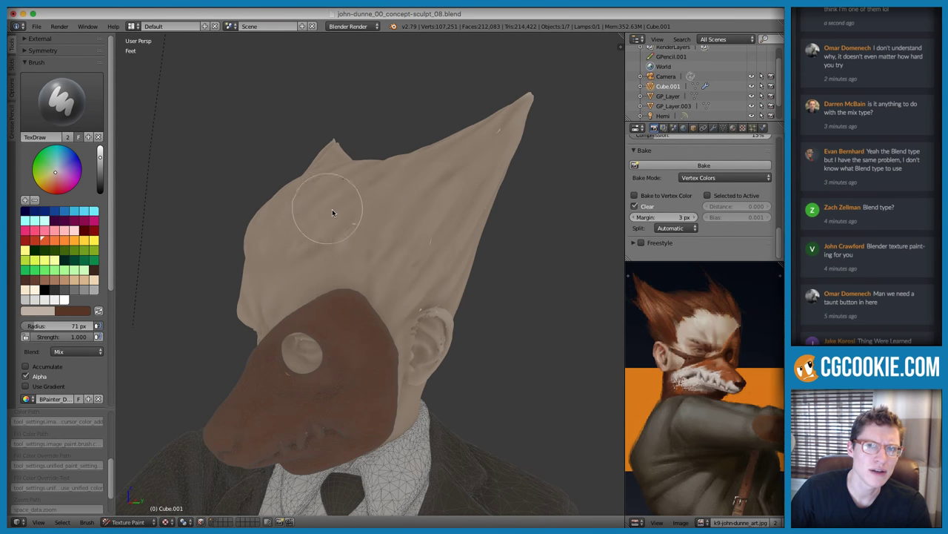
mouse_move(330, 207)
middle_mouse_down()
mouse_move(332, 239)
mouse_move(321, 245)
middle_mouse_up()
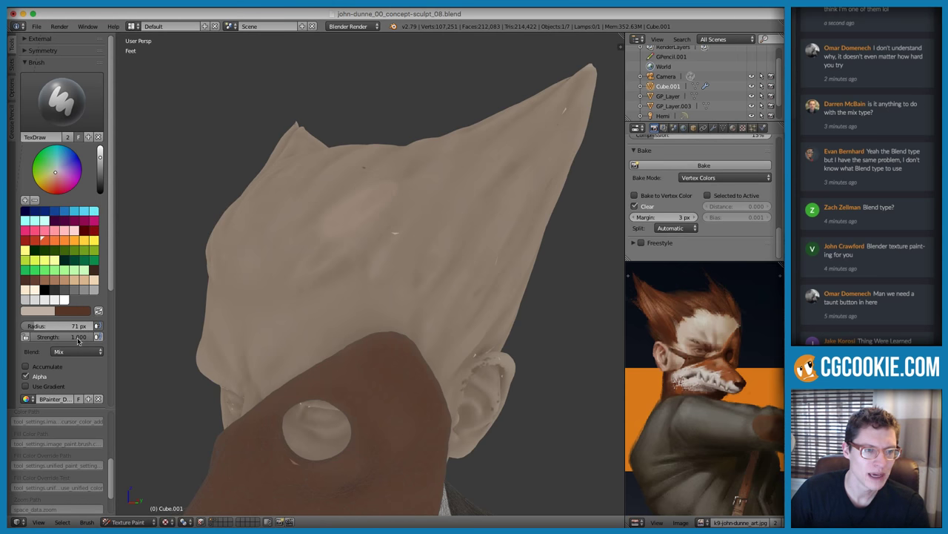
key("x")
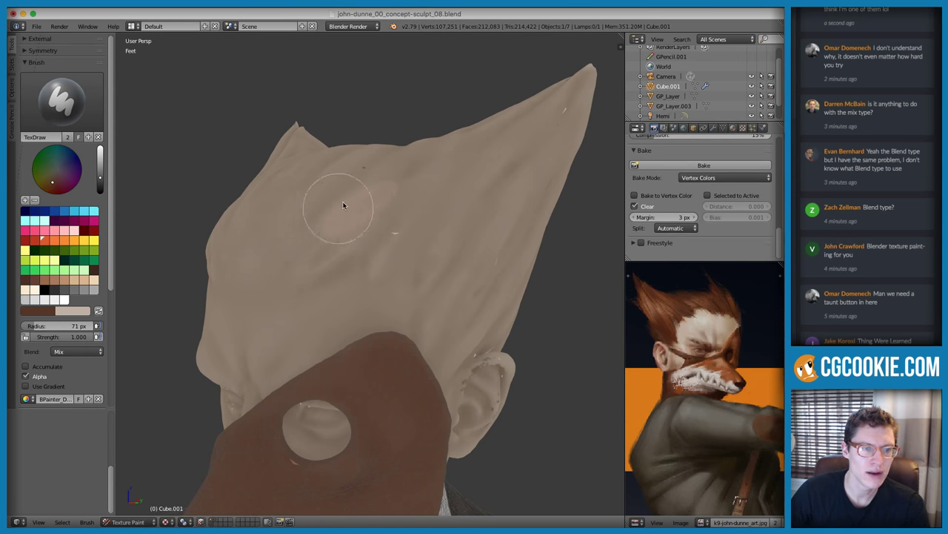
mouse_move(345, 206)
left_mouse_down()
mouse_move(308, 234)
mouse_move(320, 231)
mouse_move(305, 249)
mouse_move(333, 210)
left_mouse_up()
key("ctrl+z")
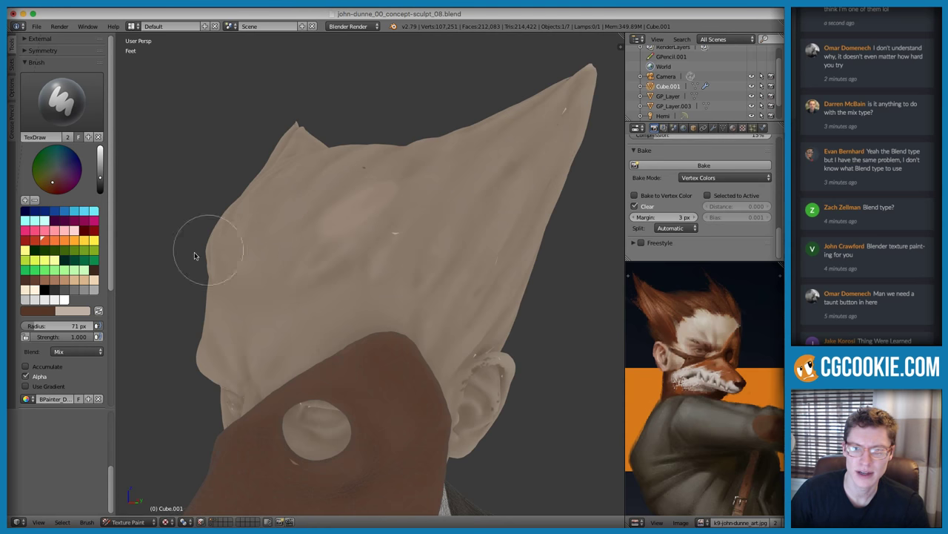
Brighten the colour to a warmer brown (value 0.580) and paint strokes down the forehead.
left_click(37, 312)
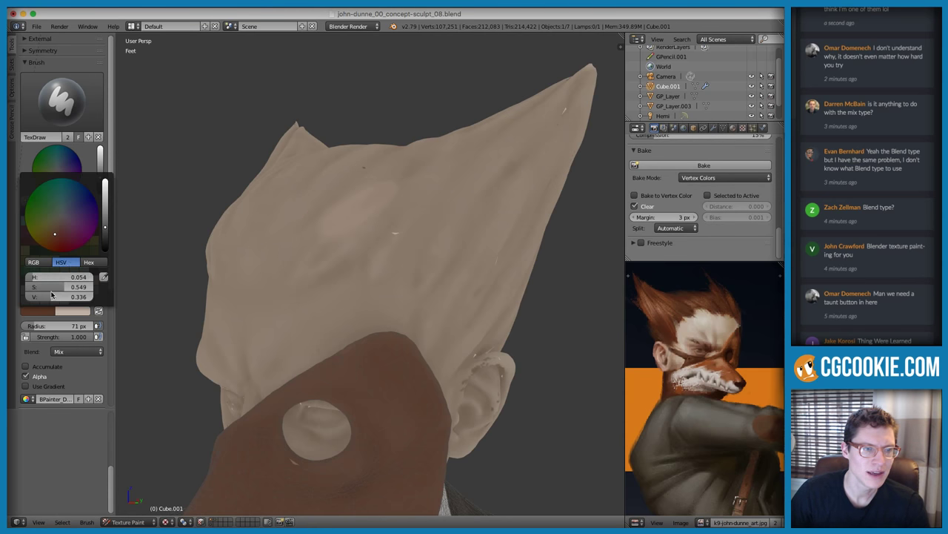
left_click(105, 223)
left_click(105, 210)
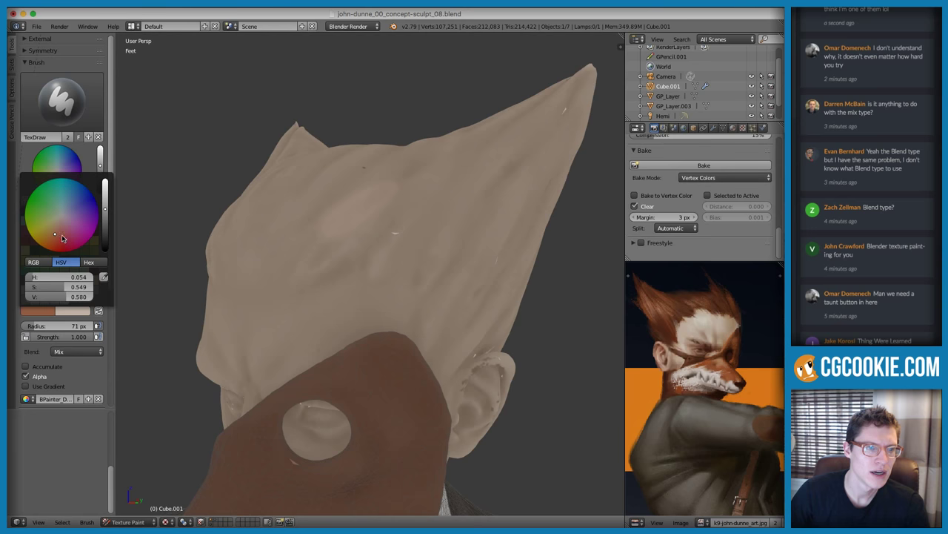
left_click_drag(52, 236, 53, 248)
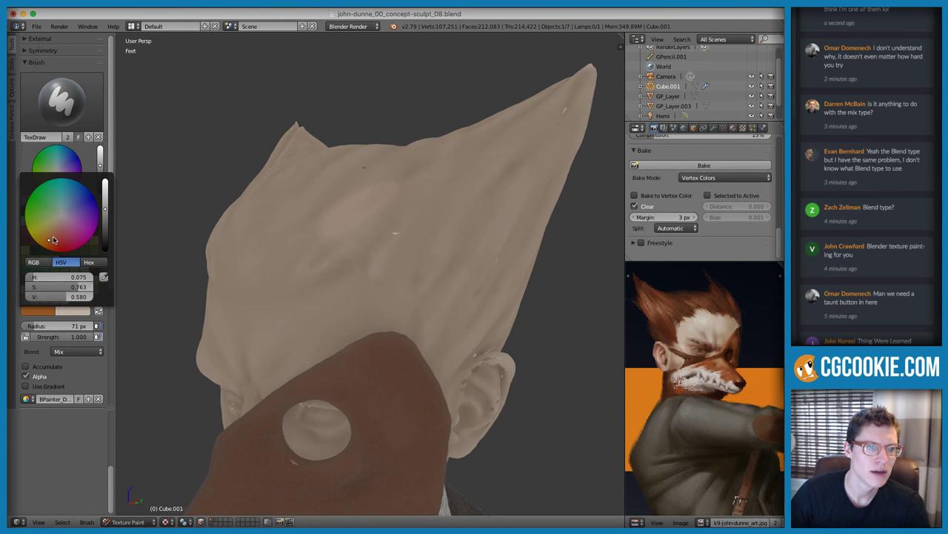
mouse_move(277, 198)
left_mouse_down()
mouse_move(314, 222)
mouse_move(288, 254)
mouse_move(346, 225)
mouse_move(276, 263)
mouse_move(341, 237)
mouse_move(298, 266)
mouse_move(363, 228)
mouse_move(347, 243)
mouse_move(375, 231)
mouse_move(397, 243)
mouse_move(384, 247)
mouse_move(375, 275)
mouse_move(378, 255)
mouse_move(375, 273)
mouse_move(419, 245)
mouse_move(385, 270)
mouse_move(423, 248)
mouse_move(420, 293)
mouse_move(426, 260)
left_mouse_up()
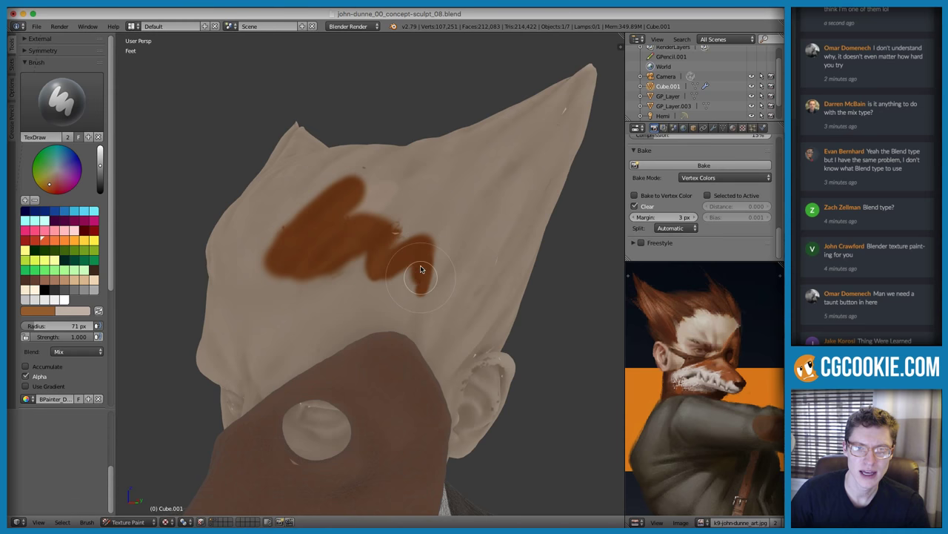
left_click_drag(420, 269, 419, 290)
scroll(467, 234, "down", 5)
middle_click_drag(459, 173, 469, 190)
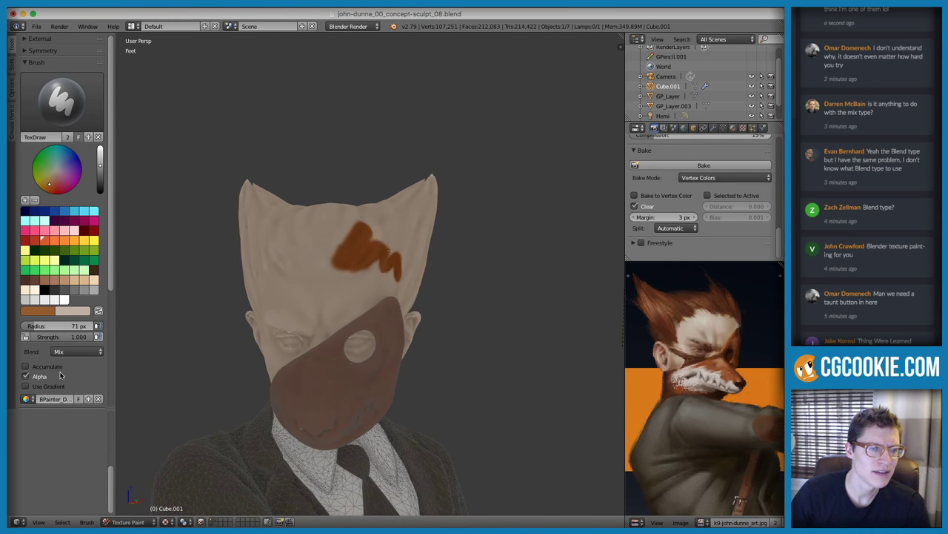
Look through the Options tab and the brush Texture, Curve and Stroke panels.
left_click(11, 91)
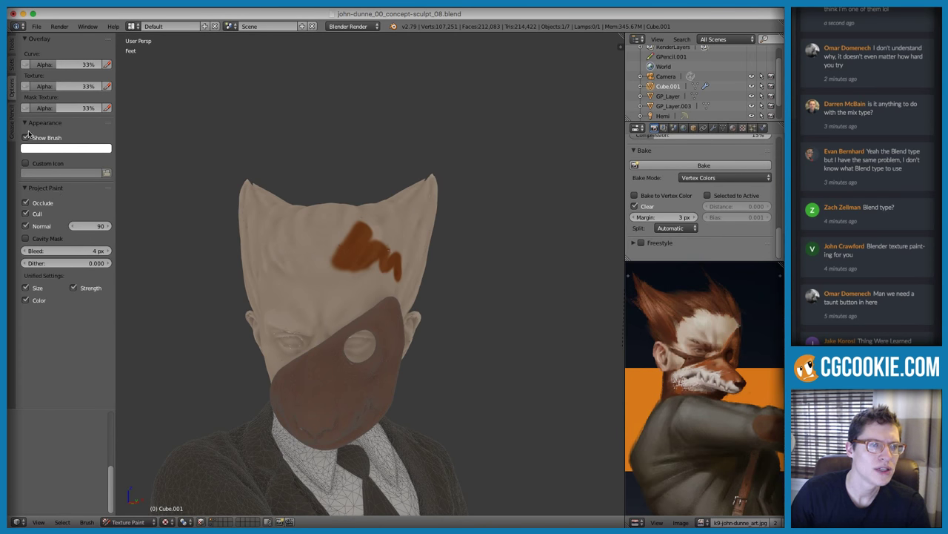
left_click(11, 44)
scroll(90, 138, "down", 5)
scroll(84, 201, "down", 2)
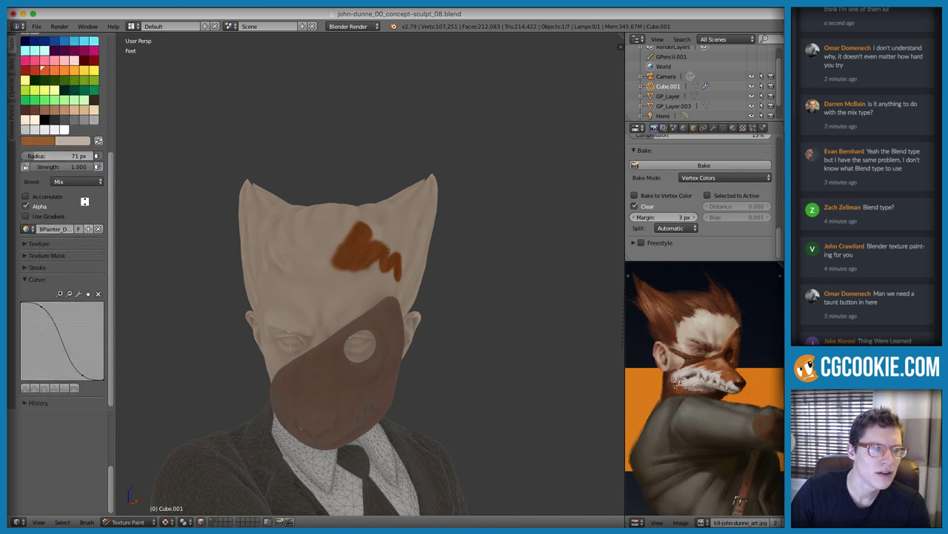
left_click(25, 280)
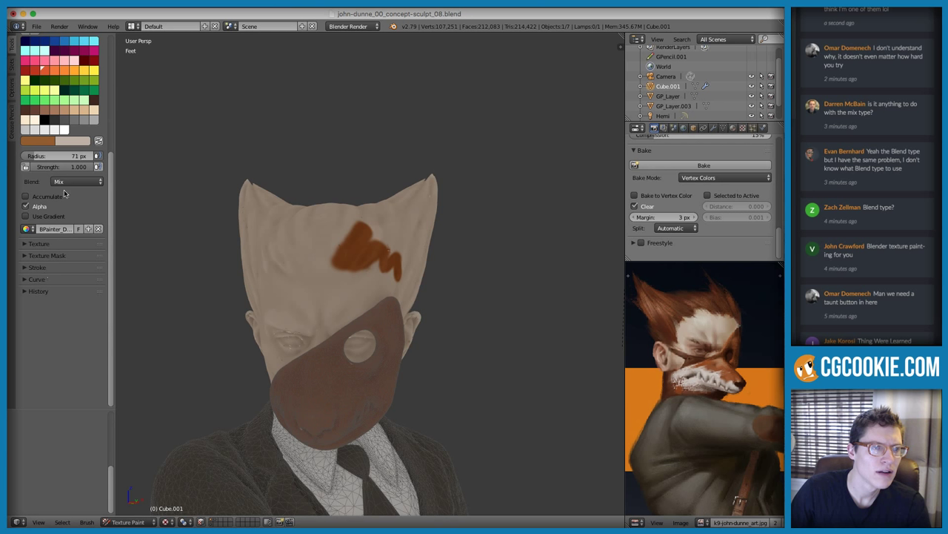
left_click(39, 244)
left_click(39, 244)
left_click(39, 279)
left_click(40, 280)
left_click(41, 268)
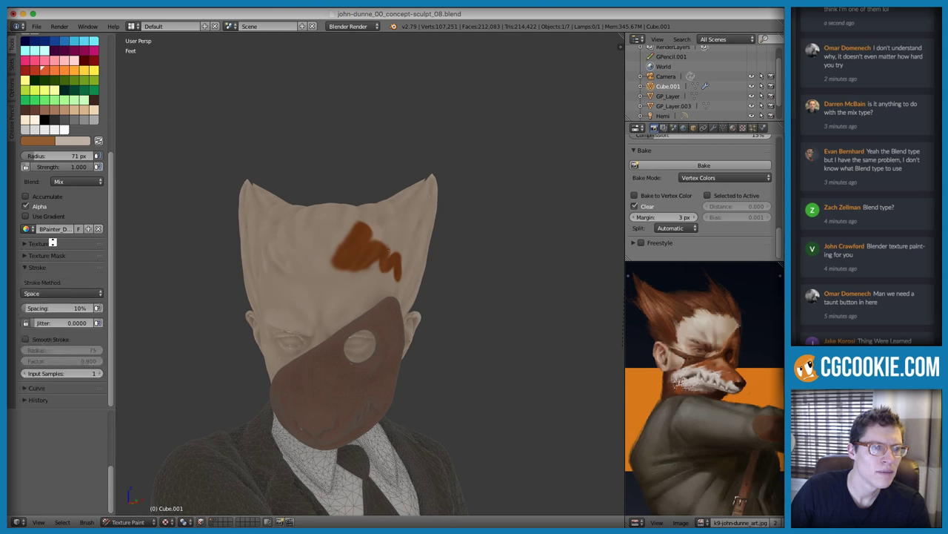
left_click(35, 268)
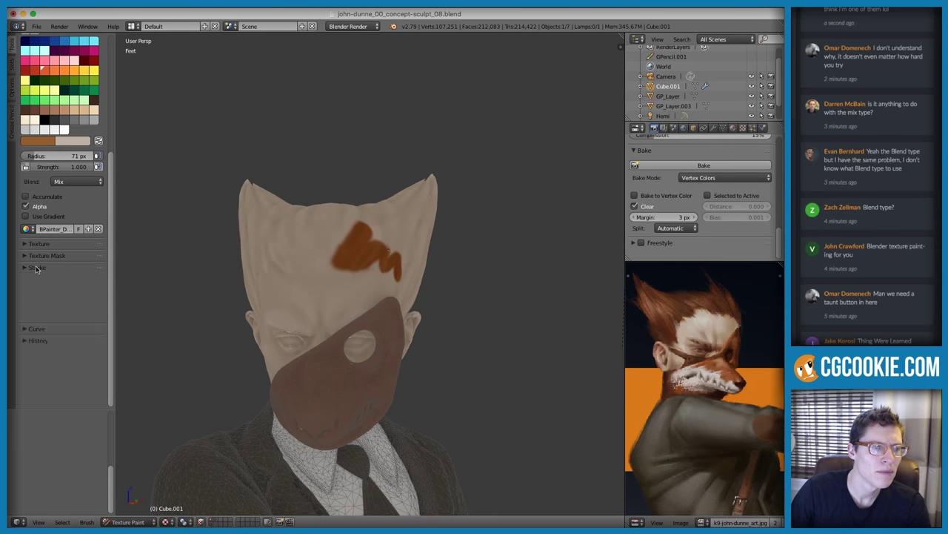
scroll(77, 186, "up", 5)
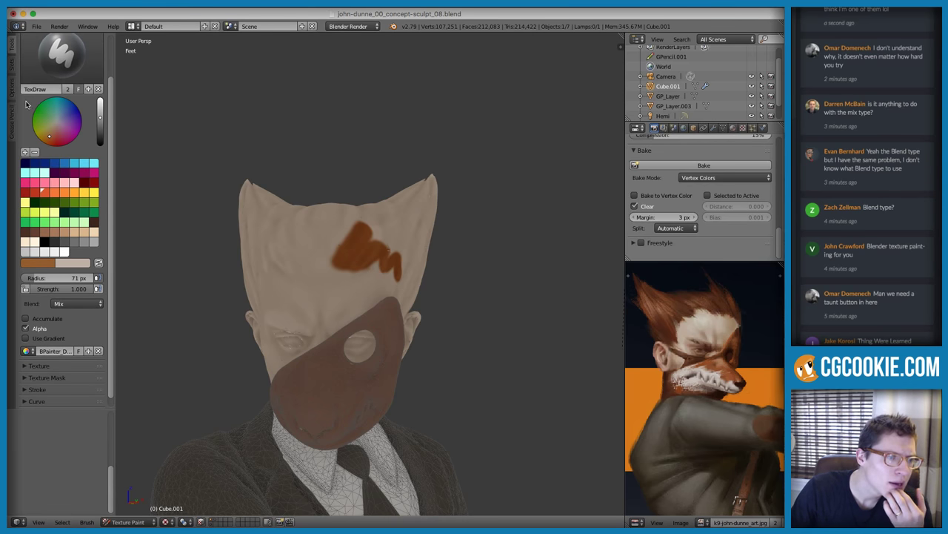
Check the paint slots and project paint options, then expand the Symmetry panel.
left_click(12, 65)
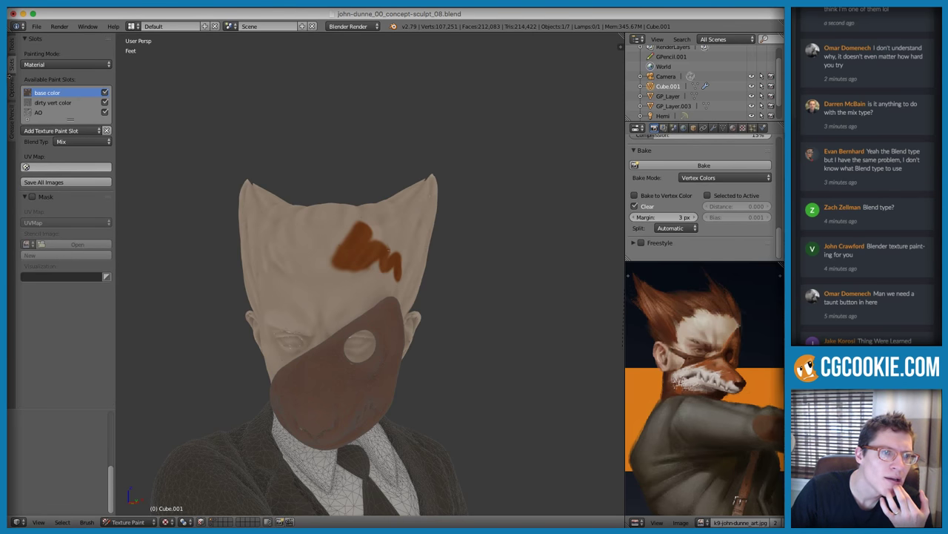
left_click(11, 87)
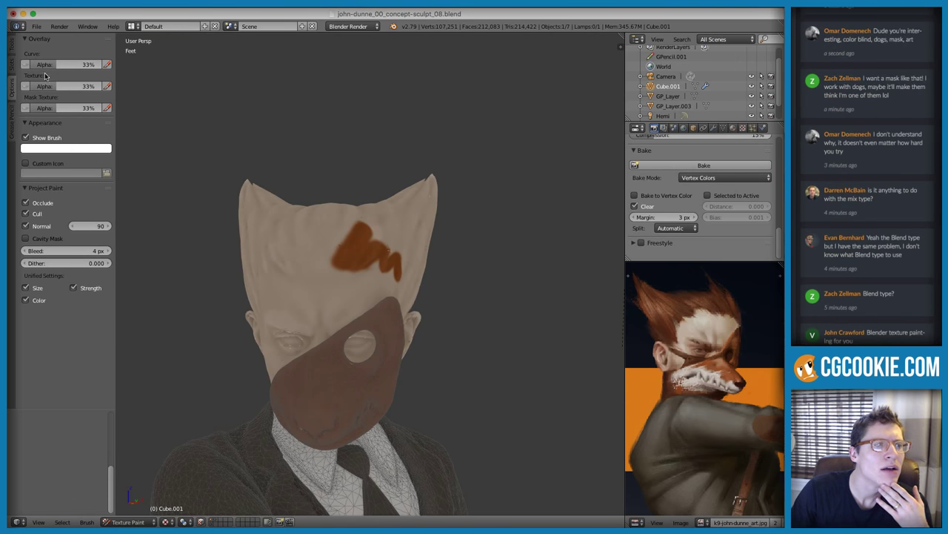
left_click(11, 44)
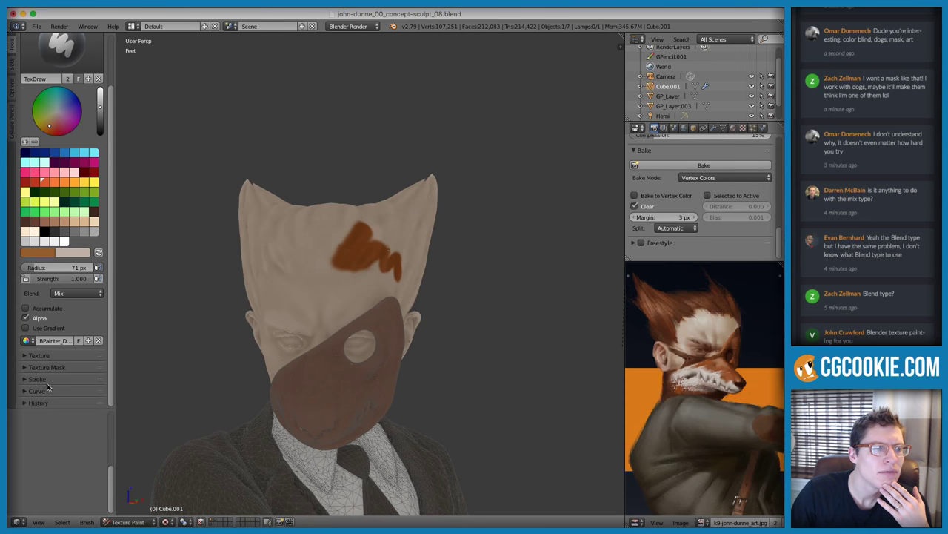
left_click(47, 381)
scroll(47, 383, "down", 3)
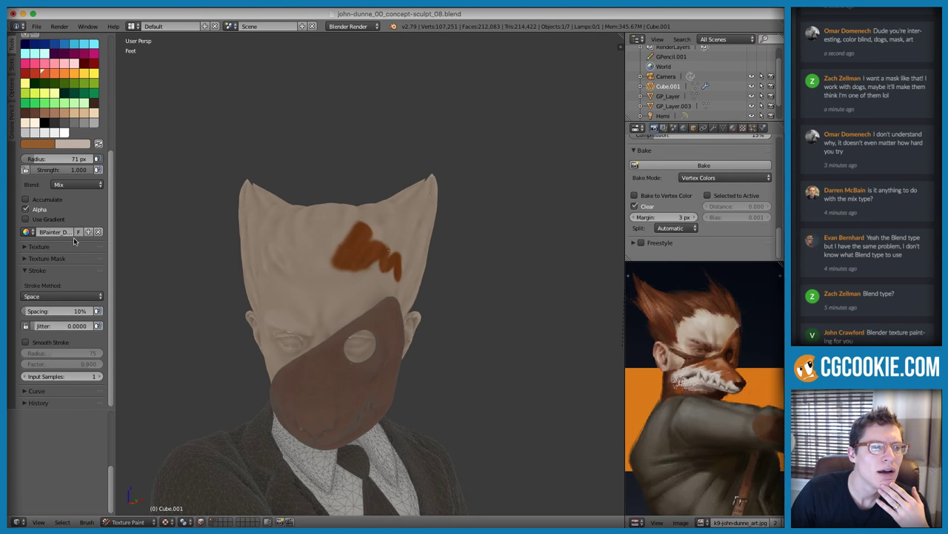
left_click(33, 271)
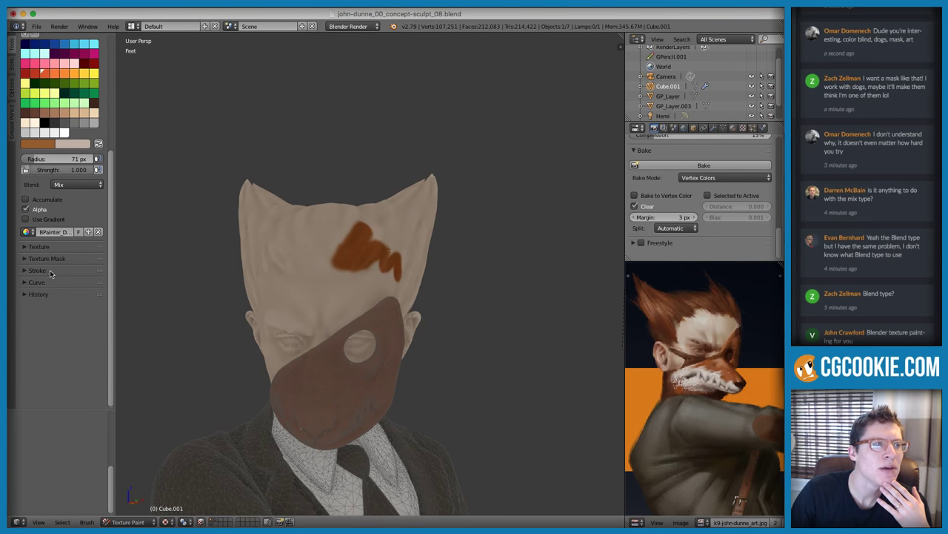
scroll(62, 122, "up", 5)
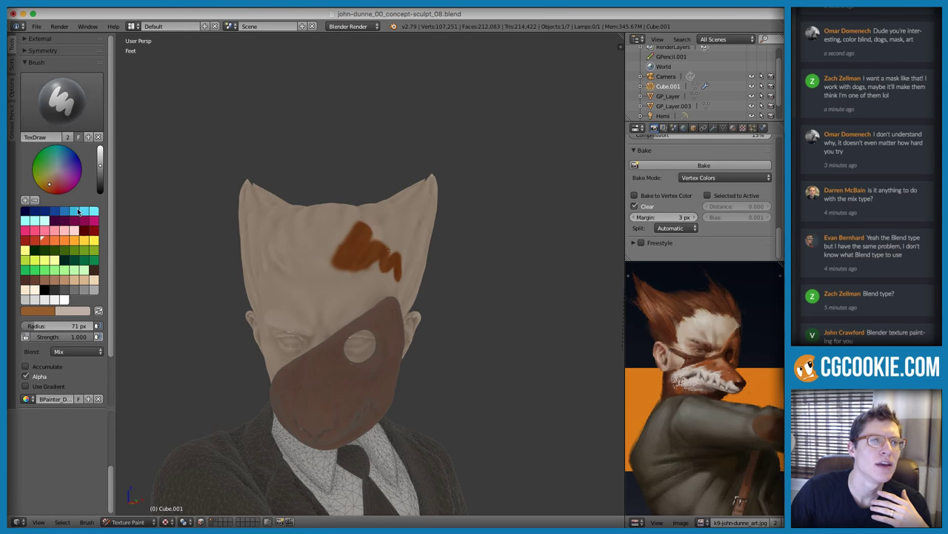
left_click(39, 51)
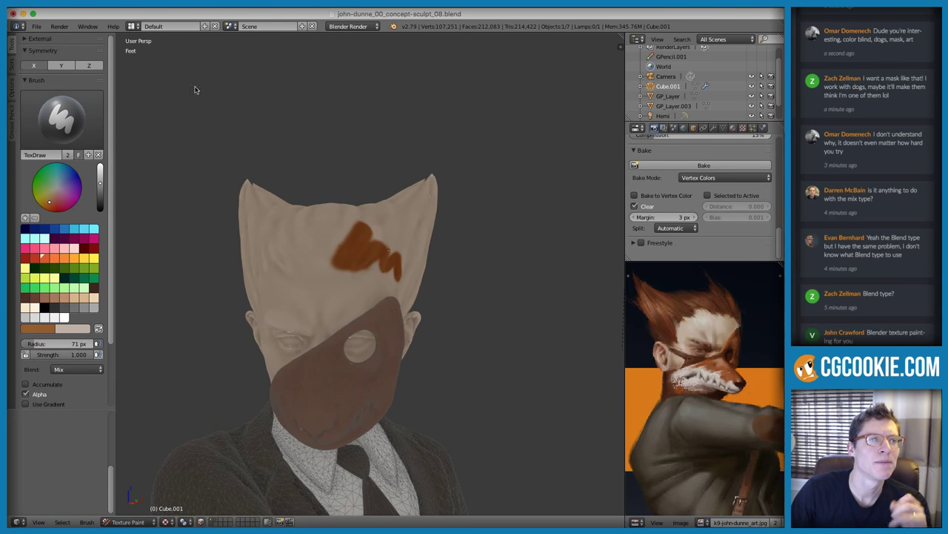
Brush brown across the forehead, then undo those strokes.
middle_click_drag(348, 245, 370, 237)
mouse_move(356, 222)
left_mouse_down()
mouse_move(327, 246)
mouse_move(391, 235)
left_mouse_up()
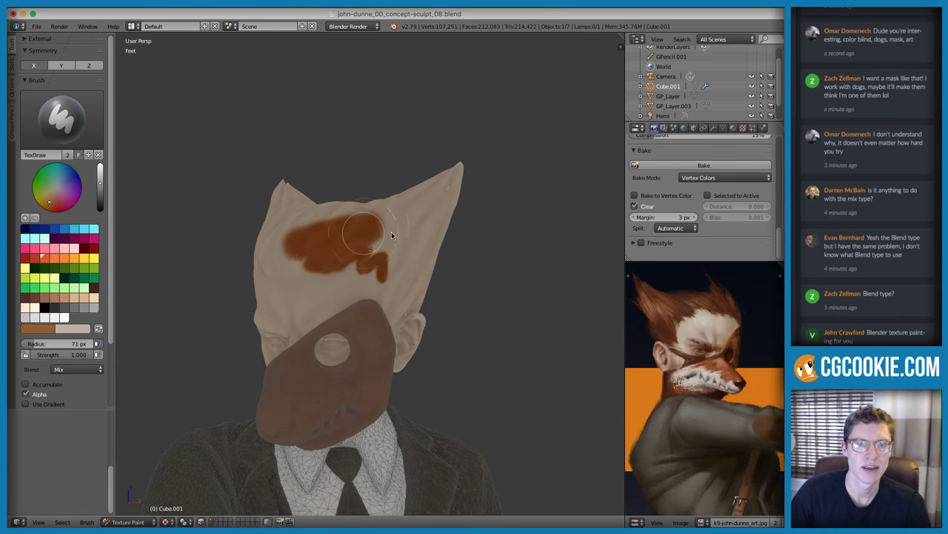
middle_click_drag(404, 212, 385, 222)
left_click_drag(385, 222, 256, 208)
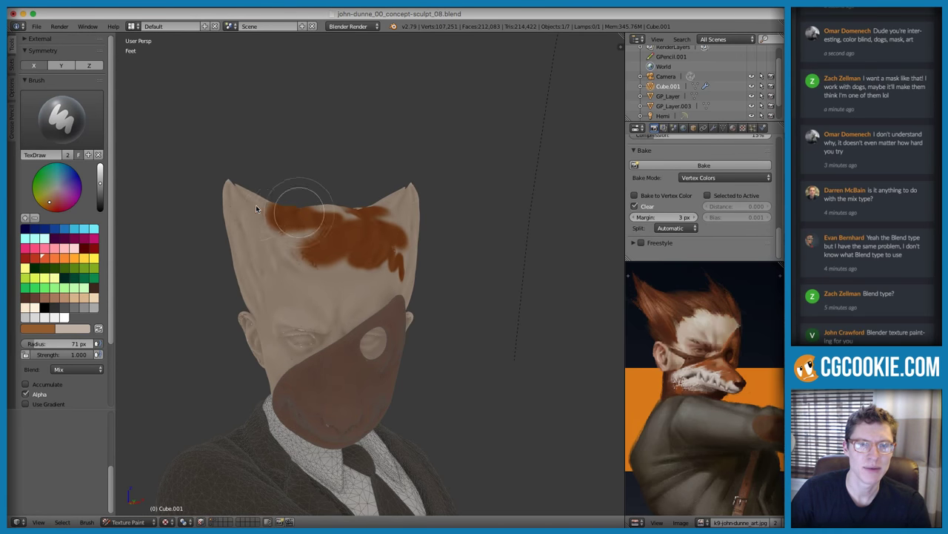
middle_click_drag(364, 191, 396, 148)
key("ctrl+z")
key("ctrl+z")
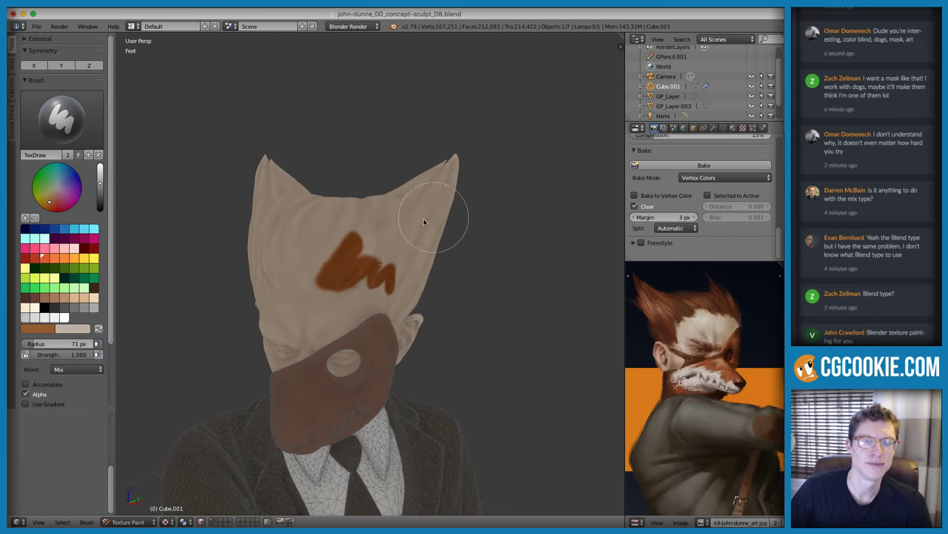
Paint brown over the upper head and up the ear to its tip.
middle_click_drag(423, 211, 366, 261)
mouse_move(355, 285)
left_mouse_down()
mouse_move(353, 335)
mouse_move(383, 303)
mouse_move(365, 351)
mouse_move(456, 250)
mouse_move(446, 247)
mouse_move(397, 293)
mouse_move(431, 237)
mouse_move(423, 227)
mouse_move(371, 273)
left_mouse_up()
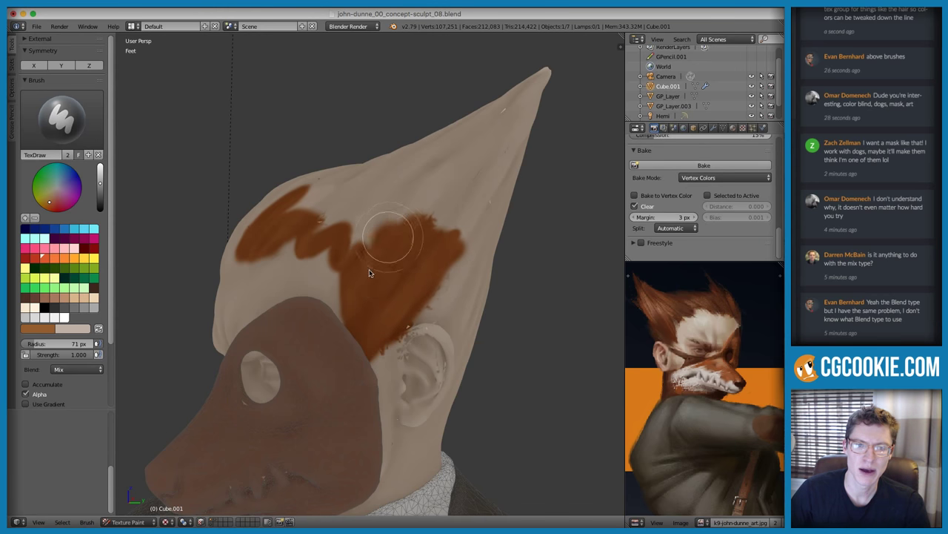
mouse_move(376, 216)
left_mouse_down()
mouse_move(356, 234)
mouse_move(446, 178)
mouse_move(412, 243)
mouse_move(486, 187)
mouse_move(451, 245)
left_mouse_up()
mouse_move(451, 245)
middle_mouse_down()
mouse_move(466, 201)
mouse_move(398, 269)
middle_mouse_up()
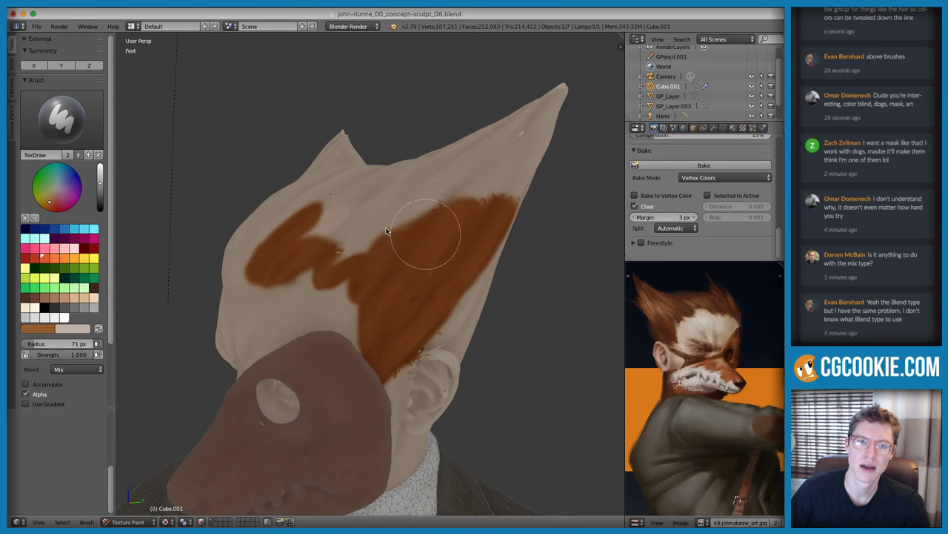
mouse_move(354, 249)
left_mouse_down()
mouse_move(462, 191)
mouse_move(524, 129)
mouse_move(474, 202)
mouse_move(496, 196)
mouse_move(530, 147)
mouse_move(533, 165)
mouse_move(470, 218)
left_mouse_up()
middle_click_drag(470, 218, 519, 159)
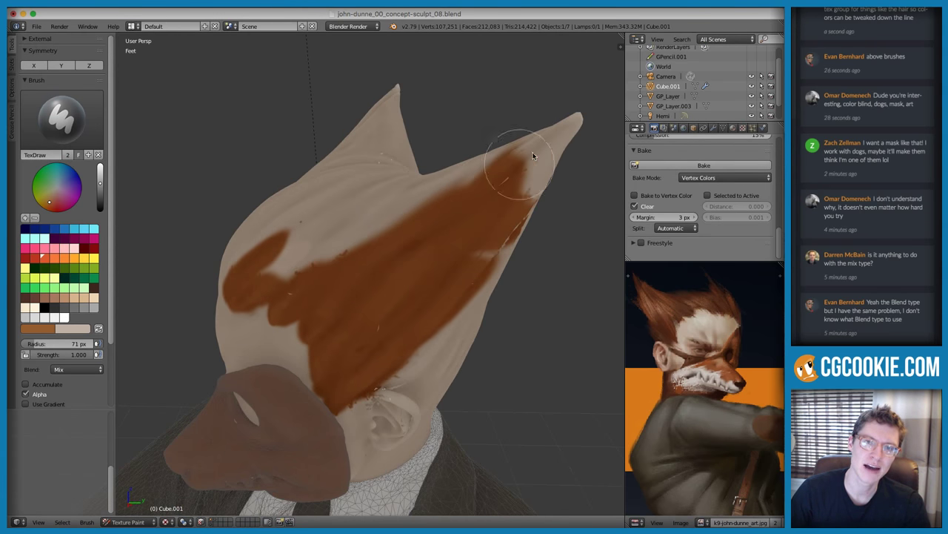
mouse_move(519, 159)
left_mouse_down()
mouse_move(511, 184)
mouse_move(567, 127)
left_mouse_up()
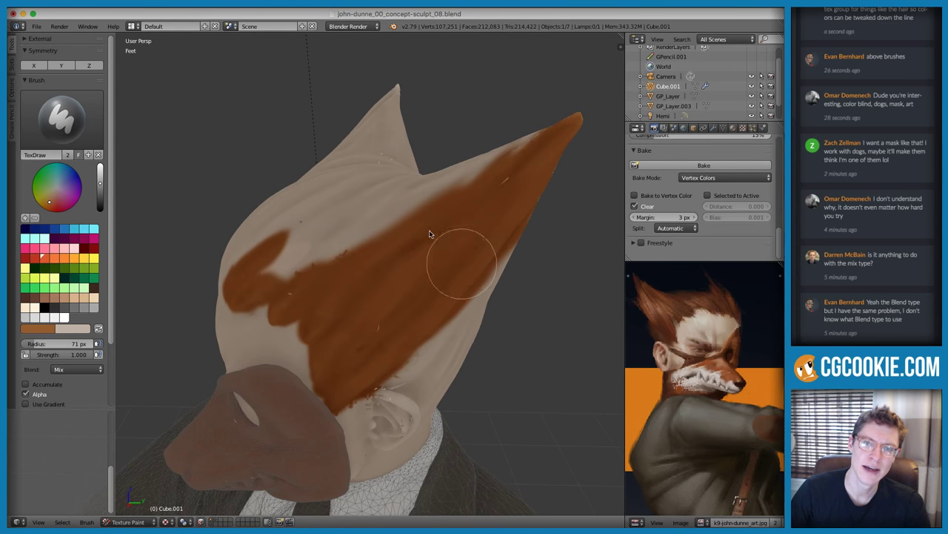
middle_click_drag(462, 265, 464, 238)
mouse_move(464, 239)
left_mouse_down()
mouse_move(334, 296)
mouse_move(296, 296)
mouse_move(447, 176)
left_mouse_up()
mouse_move(400, 240)
left_mouse_down()
mouse_move(488, 180)
mouse_move(448, 211)
mouse_move(421, 207)
mouse_move(492, 155)
mouse_move(452, 214)
mouse_move(532, 171)
left_mouse_up()
Cover the beige area above and beside the ear with a brown stripe.
mouse_move(483, 216)
middle_mouse_down()
mouse_move(430, 165)
mouse_move(415, 222)
mouse_move(334, 227)
mouse_move(321, 243)
middle_mouse_up()
mouse_move(321, 243)
left_mouse_down()
mouse_move(297, 267)
mouse_move(304, 275)
mouse_move(320, 254)
left_mouse_up()
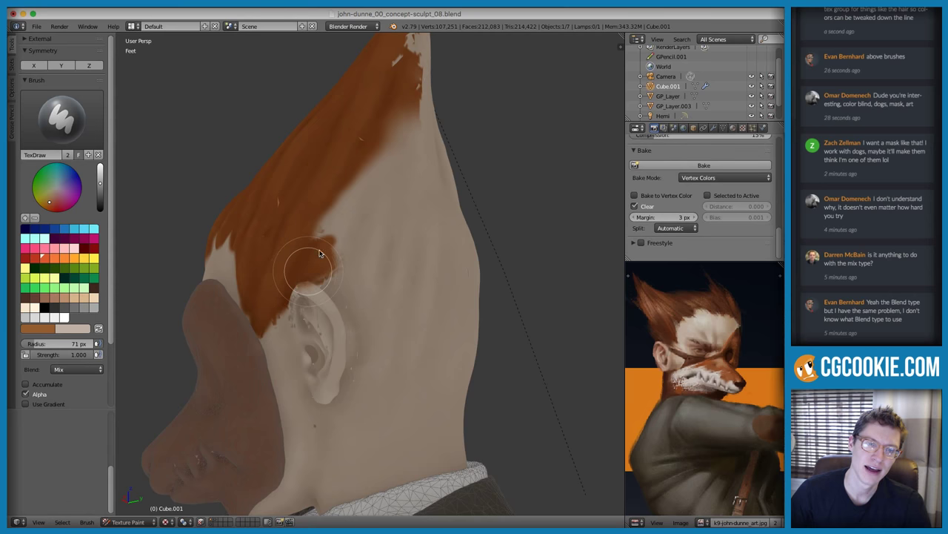
mouse_move(320, 253)
middle_mouse_down()
mouse_move(316, 276)
mouse_move(337, 305)
mouse_move(304, 360)
middle_mouse_up()
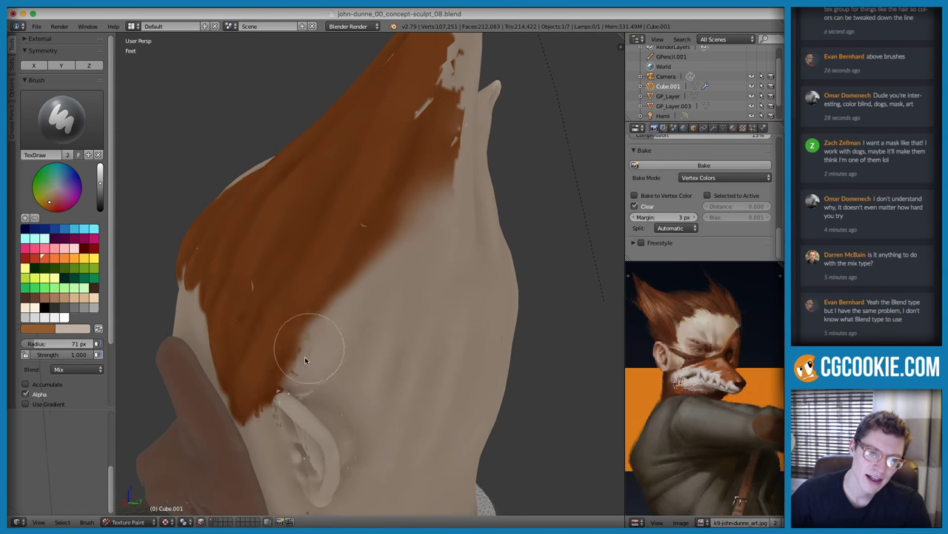
mouse_move(292, 366)
left_mouse_down()
mouse_move(305, 374)
mouse_move(291, 379)
mouse_move(354, 392)
left_mouse_up()
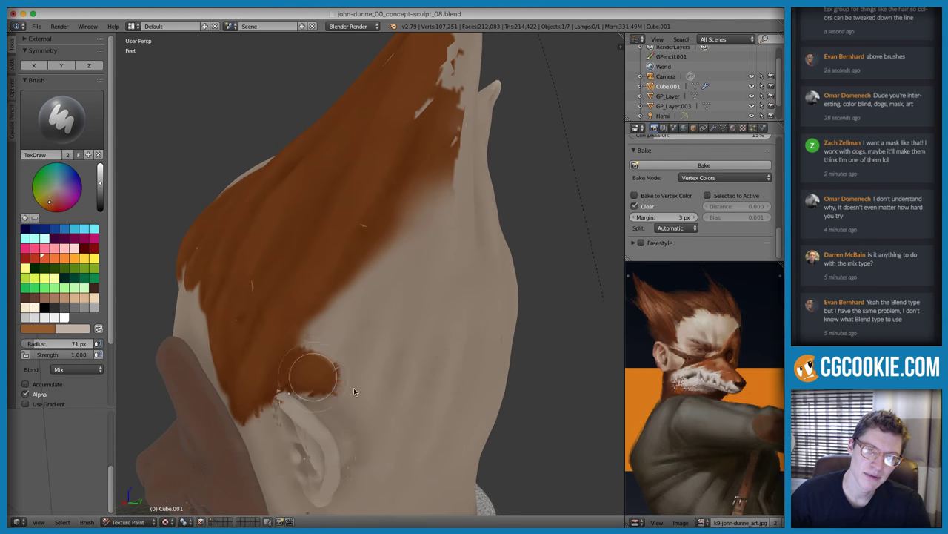
middle_click_drag(320, 298, 272, 280)
left_click_drag(273, 281, 346, 343)
middle_click_drag(347, 342, 335, 287)
mouse_move(304, 260)
left_mouse_down()
mouse_move(326, 330)
mouse_move(345, 320)
mouse_move(394, 329)
left_mouse_up()
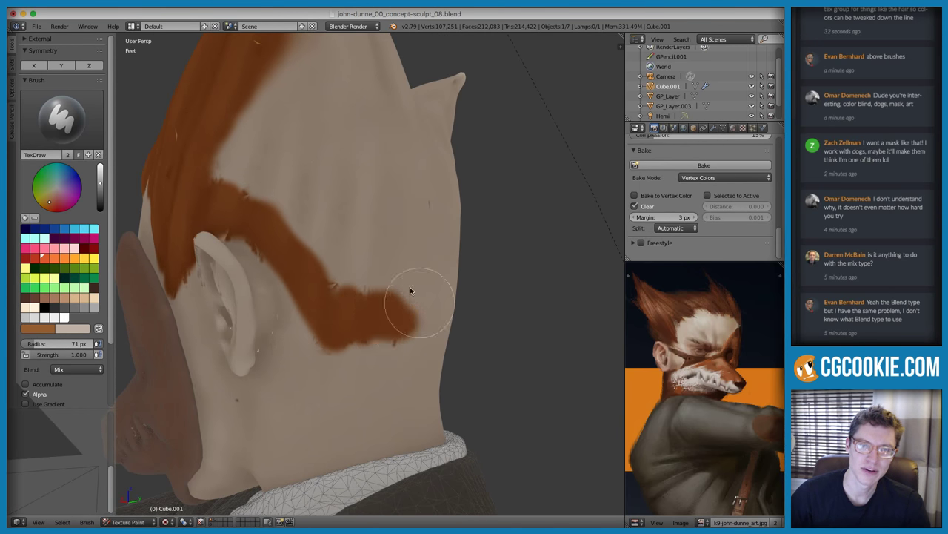
mouse_move(410, 290)
middle_mouse_down()
mouse_move(381, 267)
mouse_move(315, 307)
middle_mouse_up()
mouse_move(315, 308)
left_mouse_down()
mouse_move(365, 315)
mouse_move(378, 292)
left_mouse_up()
Paint the ear's white patches, inner side and tip brown.
mouse_move(318, 196)
left_mouse_down()
mouse_move(279, 128)
mouse_move(351, 277)
mouse_move(336, 252)
mouse_move(286, 255)
mouse_move(284, 272)
mouse_move(239, 212)
mouse_move(218, 196)
mouse_move(211, 203)
mouse_move(232, 216)
mouse_move(223, 186)
mouse_move(234, 187)
mouse_move(270, 227)
mouse_move(287, 231)
mouse_move(287, 208)
mouse_move(308, 226)
mouse_move(257, 135)
left_mouse_up()
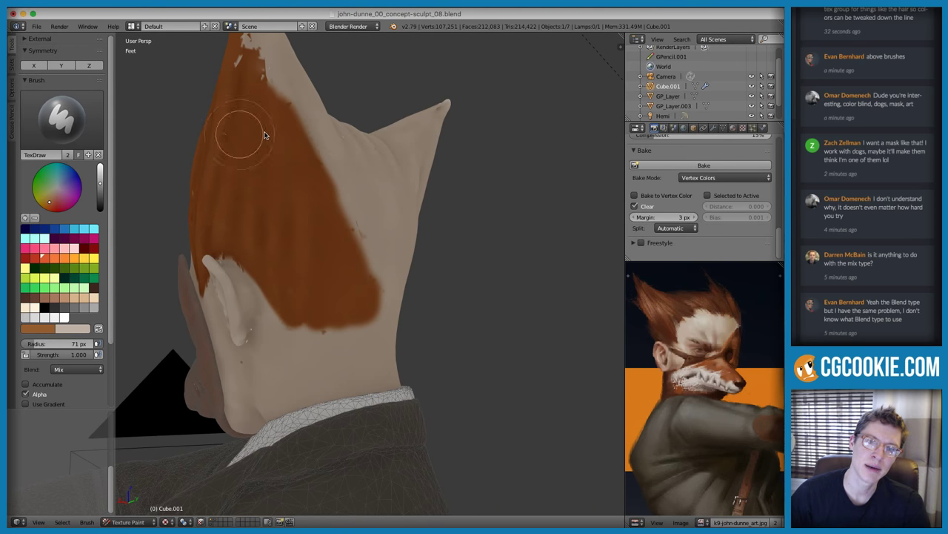
mouse_move(271, 169)
middle_mouse_down()
mouse_move(275, 180)
mouse_move(281, 161)
middle_mouse_up()
mouse_move(282, 161)
left_mouse_down()
mouse_move(281, 231)
mouse_move(271, 220)
mouse_move(282, 156)
mouse_move(294, 200)
mouse_move(302, 193)
mouse_move(316, 214)
mouse_move(302, 226)
mouse_move(320, 256)
mouse_move(334, 259)
mouse_move(332, 282)
mouse_move(348, 241)
mouse_move(327, 288)
mouse_move(369, 190)
left_mouse_up()
middle_click_drag(369, 190, 261, 237)
mouse_move(261, 238)
left_mouse_down()
mouse_move(222, 269)
mouse_move(253, 280)
mouse_move(202, 251)
mouse_move(137, 231)
mouse_move(150, 215)
mouse_move(233, 253)
mouse_move(254, 276)
left_mouse_up()
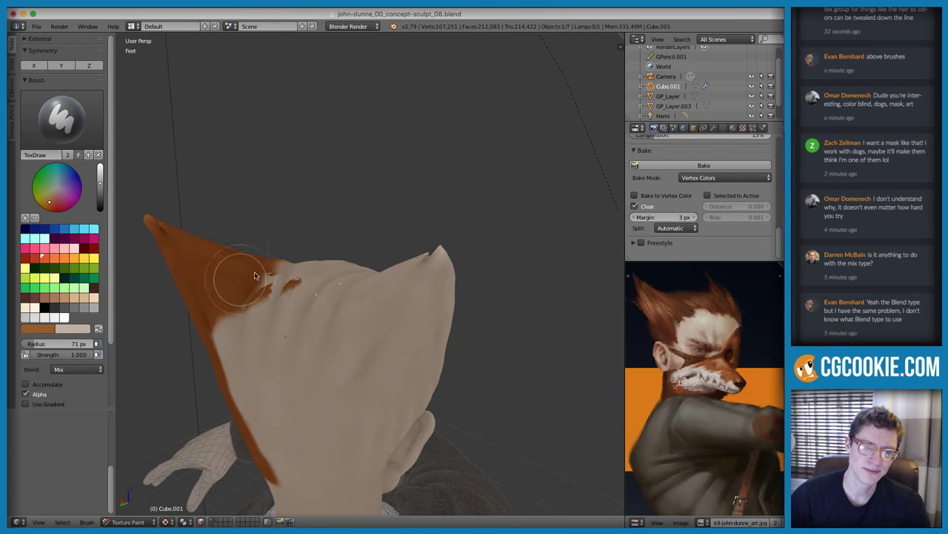
mouse_move(253, 299)
middle_mouse_down()
mouse_move(298, 206)
mouse_move(292, 200)
middle_mouse_up()
mouse_move(292, 201)
left_mouse_down()
mouse_move(282, 212)
mouse_move(229, 215)
mouse_move(241, 296)
mouse_move(254, 300)
mouse_move(296, 249)
mouse_move(334, 171)
mouse_move(311, 174)
mouse_move(300, 326)
mouse_move(286, 369)
mouse_move(290, 381)
mouse_move(338, 349)
mouse_move(355, 355)
left_mouse_up()
Extend brown toward the neck, up the head's side and along the ear edge.
middle_click_drag(361, 272, 282, 262)
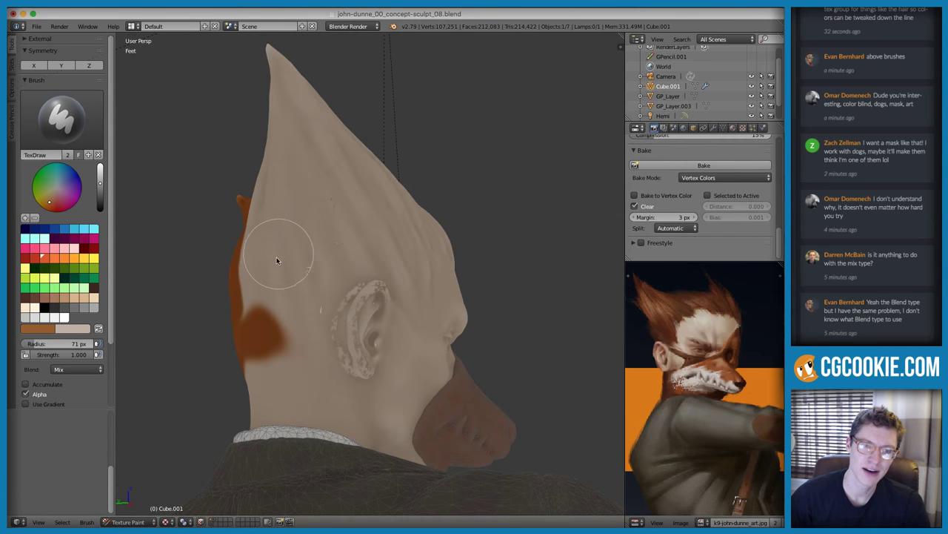
mouse_move(281, 262)
left_mouse_down()
mouse_move(280, 327)
mouse_move(300, 344)
mouse_move(334, 341)
mouse_move(330, 315)
mouse_move(354, 262)
mouse_move(315, 274)
mouse_move(253, 320)
mouse_move(256, 152)
left_mouse_up()
mouse_move(255, 152)
middle_mouse_down()
mouse_move(339, 159)
mouse_move(334, 223)
middle_mouse_up()
mouse_move(333, 222)
left_mouse_down()
mouse_move(370, 165)
mouse_move(345, 239)
mouse_move(377, 244)
mouse_move(377, 265)
mouse_move(377, 148)
left_mouse_up()
mouse_move(376, 148)
middle_mouse_down()
mouse_move(307, 191)
mouse_move(265, 201)
middle_mouse_up()
mouse_move(263, 191)
left_mouse_down()
mouse_move(330, 226)
mouse_move(370, 198)
mouse_move(444, 182)
left_mouse_up()
mouse_move(444, 182)
middle_mouse_down()
mouse_move(399, 164)
mouse_move(467, 157)
mouse_move(369, 138)
middle_mouse_up()
left_click_drag(389, 216, 402, 271)
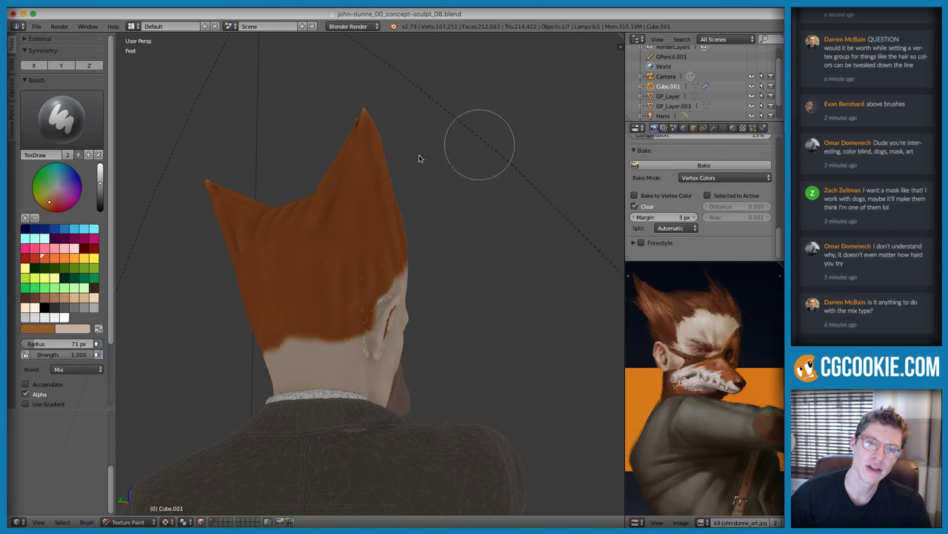
mouse_move(419, 157)
middle_mouse_down()
mouse_move(445, 152)
mouse_move(414, 169)
middle_mouse_up()
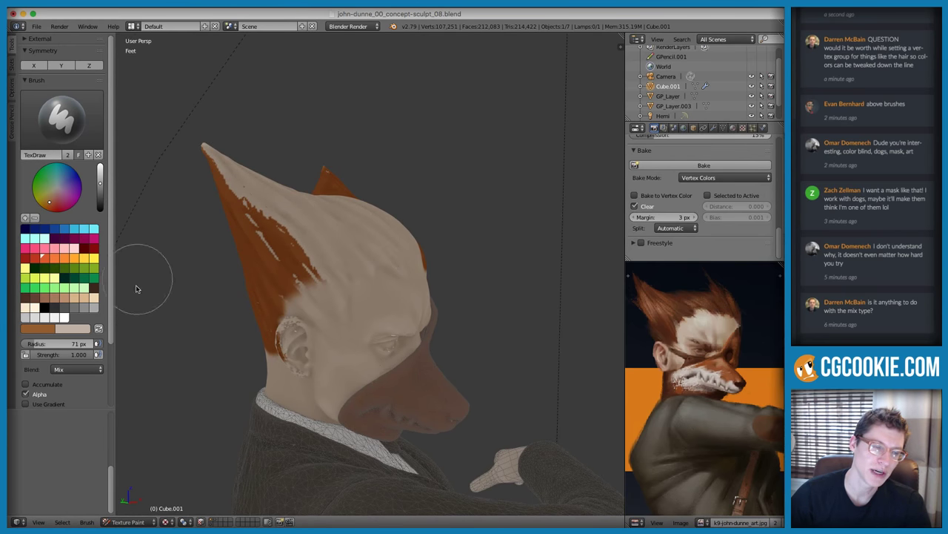
Set the project paint Normal limit to 40.
left_click(13, 86)
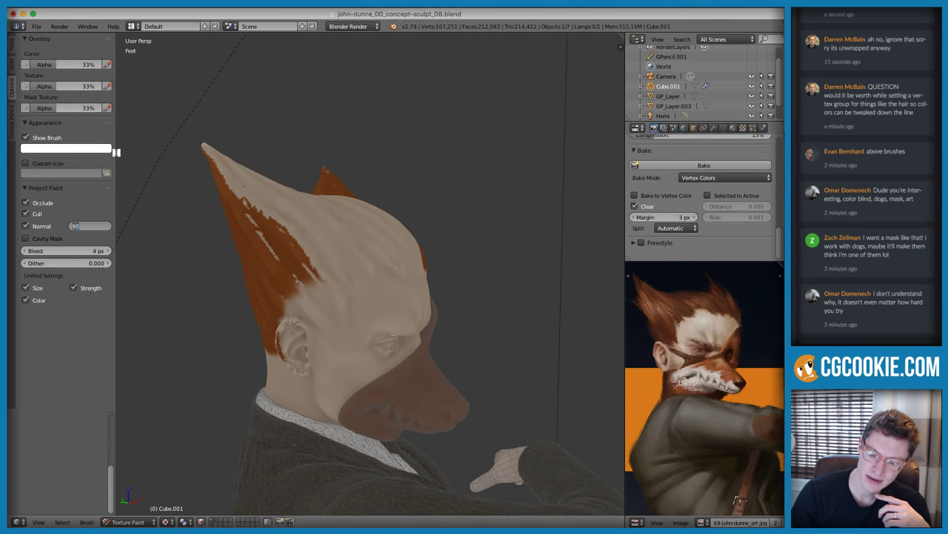
type("40")
key("Return")
Fill the ear's remaining beige with brown up to the tip and inspect both ears.
middle_click_drag(317, 201, 449, 193)
left_click_drag(449, 190, 398, 199)
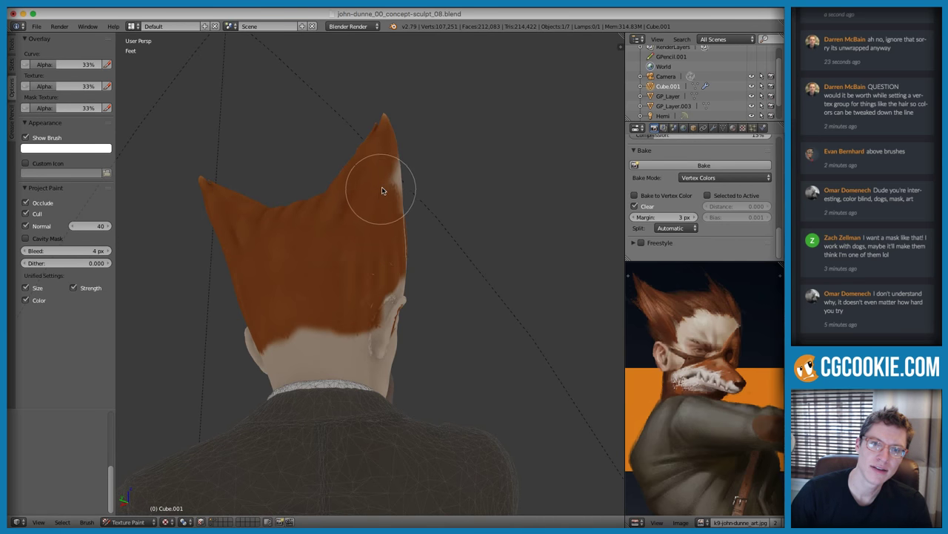
mouse_move(387, 191)
middle_mouse_down()
mouse_move(368, 179)
mouse_move(388, 180)
mouse_move(366, 245)
middle_mouse_up()
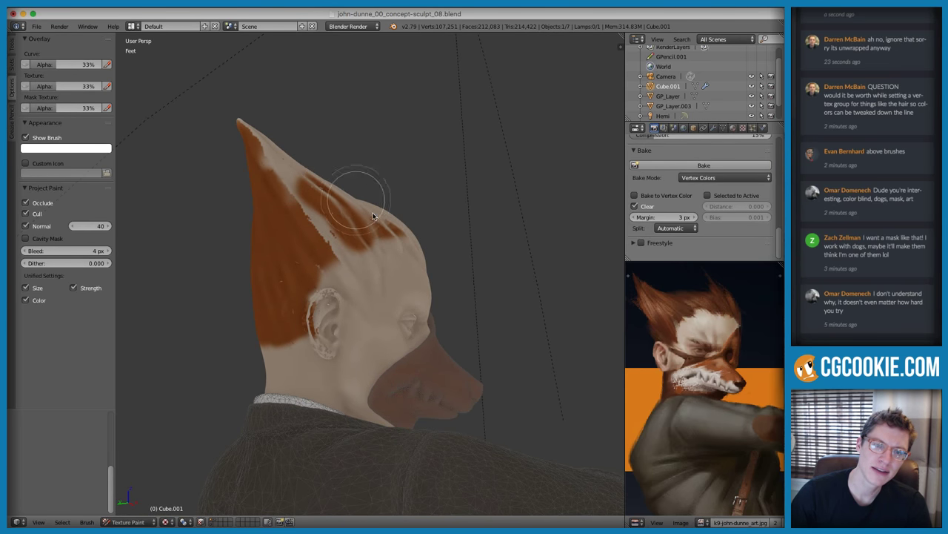
mouse_move(352, 260)
left_mouse_down()
mouse_move(290, 212)
mouse_move(250, 121)
mouse_move(294, 169)
left_mouse_up()
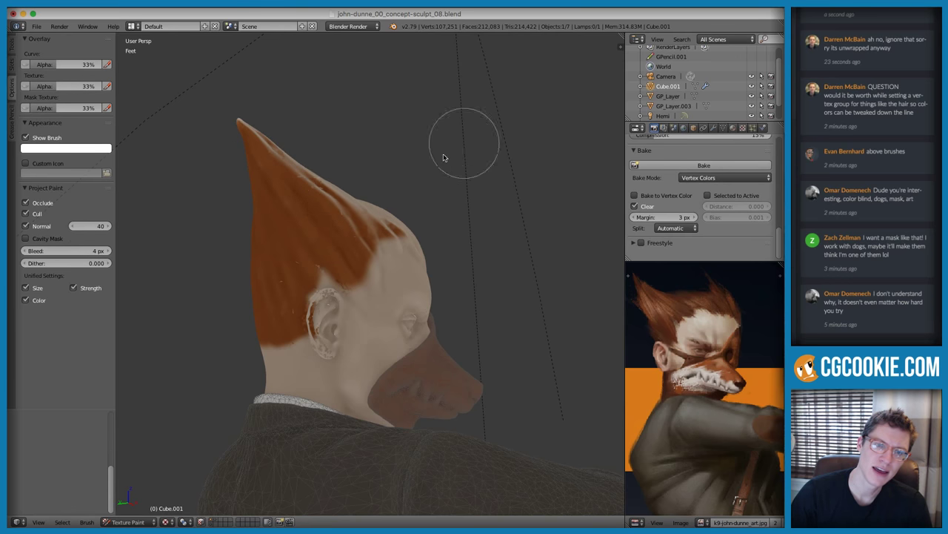
middle_click_drag(443, 157, 231, 233)
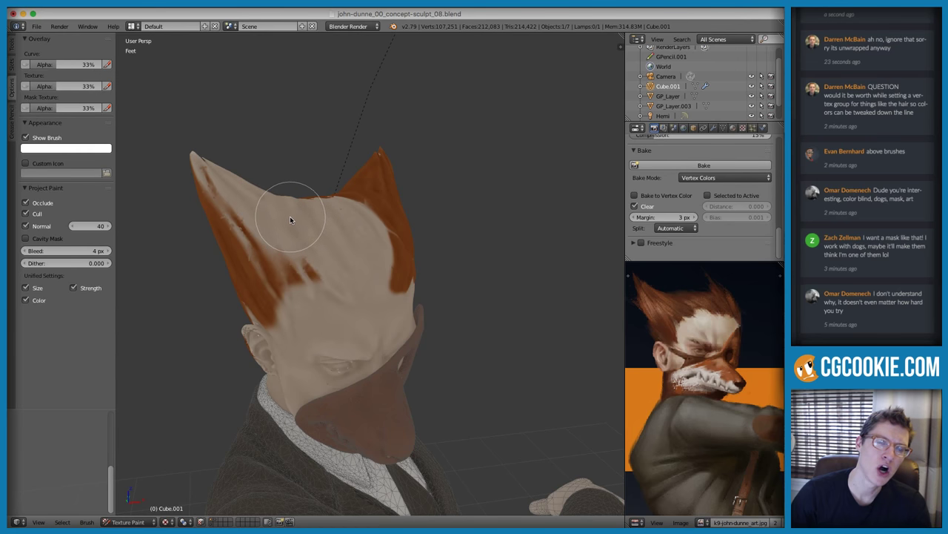
middle_click_drag(316, 195, 145, 229)
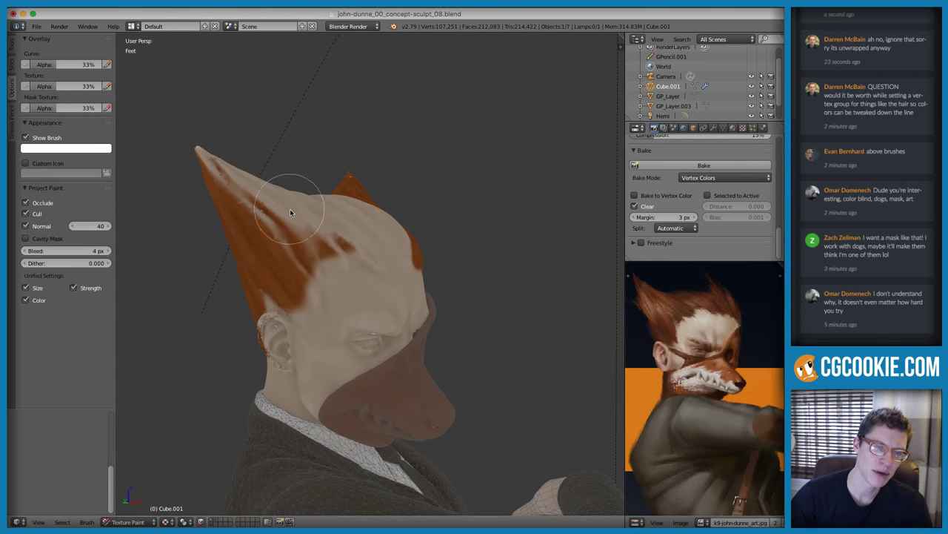
mouse_move(290, 213)
middle_mouse_down()
mouse_move(275, 249)
mouse_move(360, 286)
mouse_move(349, 318)
middle_mouse_up()
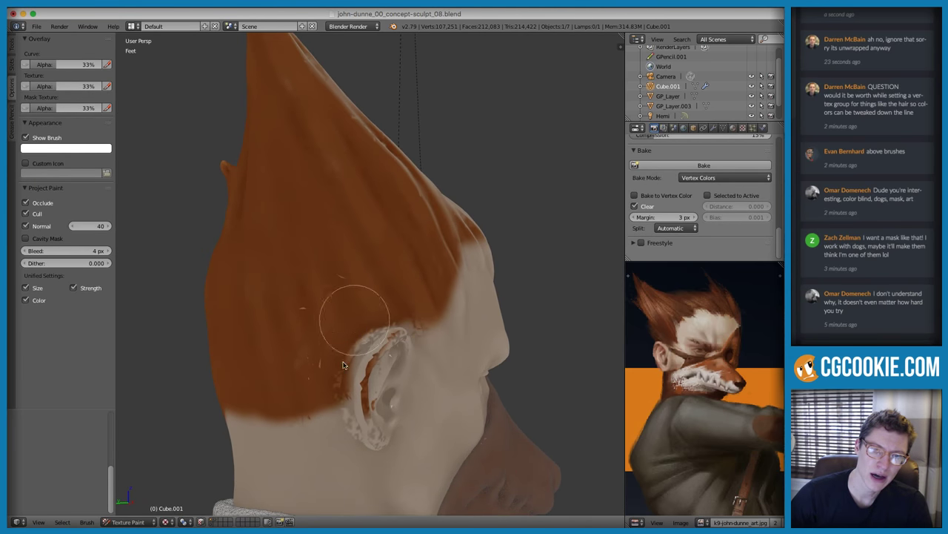
middle_click_drag(344, 365, 380, 348)
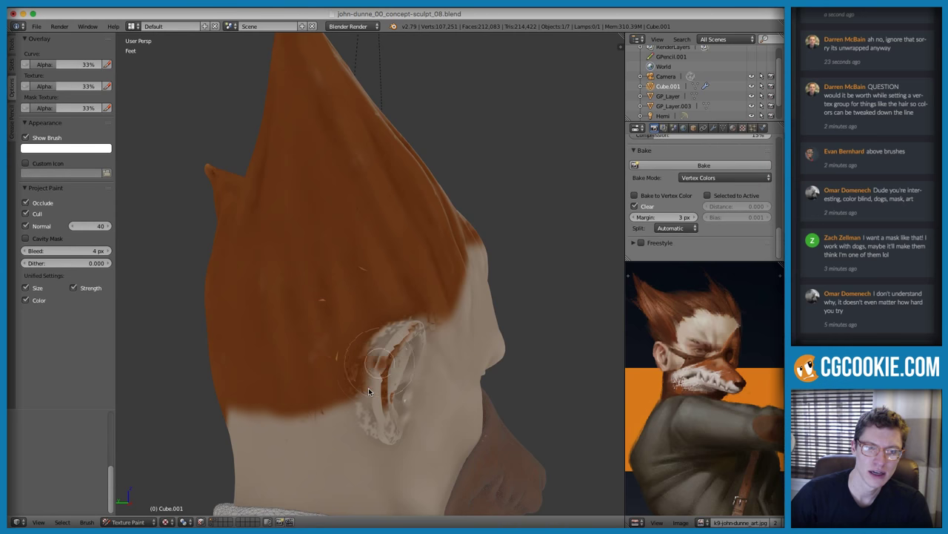
Paint skin colour over the orange streak on the ear rim and make orange active.
left_click(11, 64)
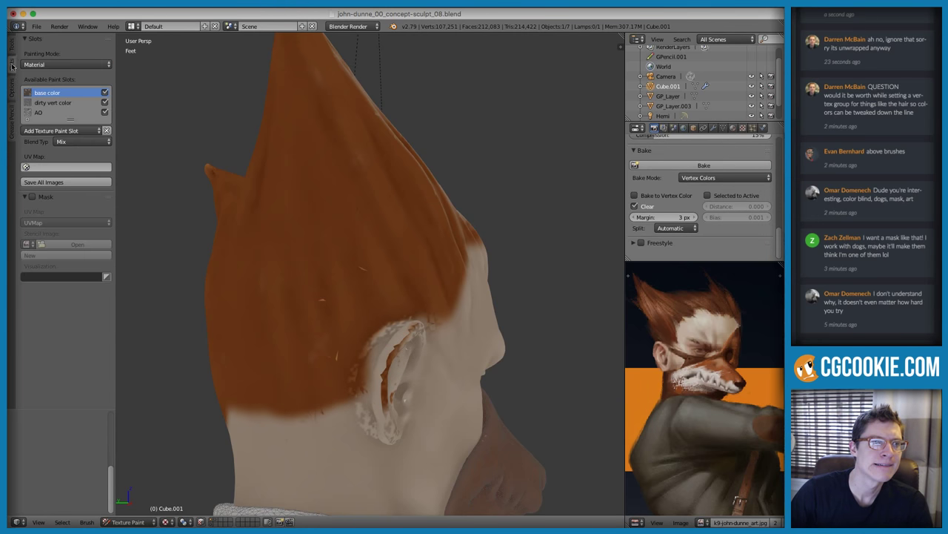
left_click(12, 46)
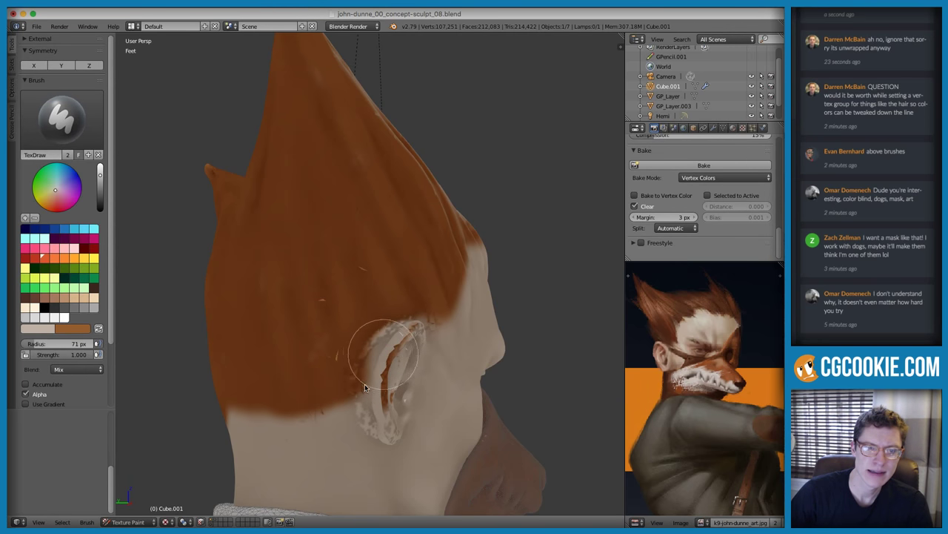
mouse_move(364, 384)
left_mouse_down()
mouse_move(360, 372)
mouse_move(365, 407)
left_mouse_up()
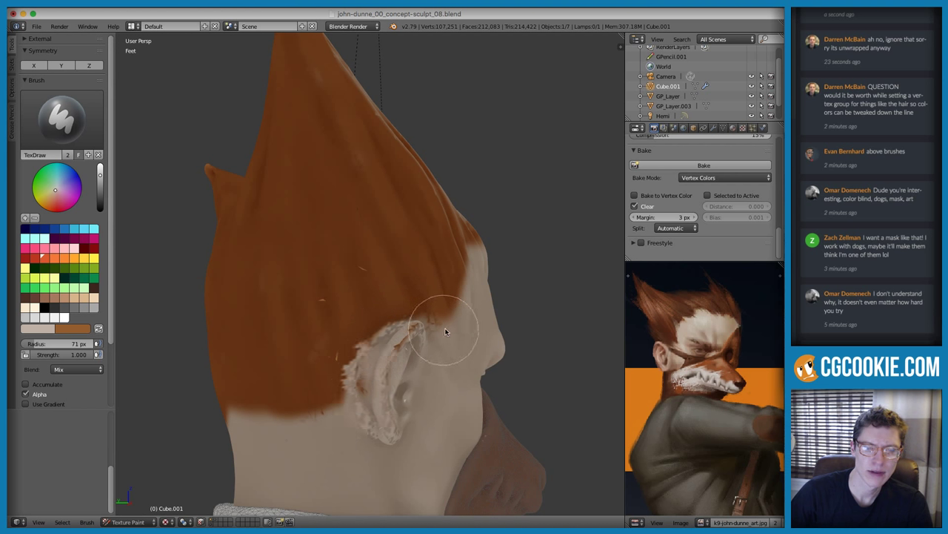
key("x")
Paint orange from the hairline beside the ear up to the ear tip.
middle_click_drag(403, 318, 343, 373)
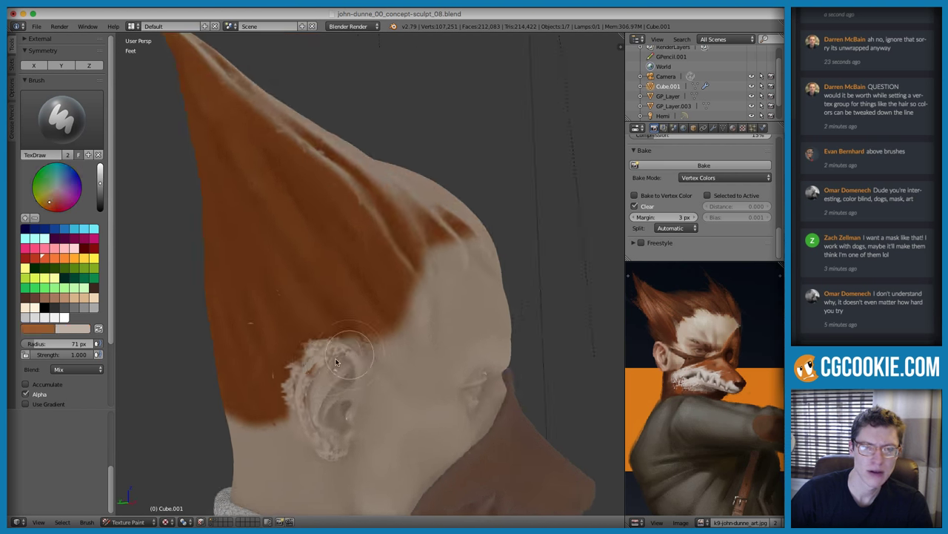
middle_click_drag(409, 314, 372, 314)
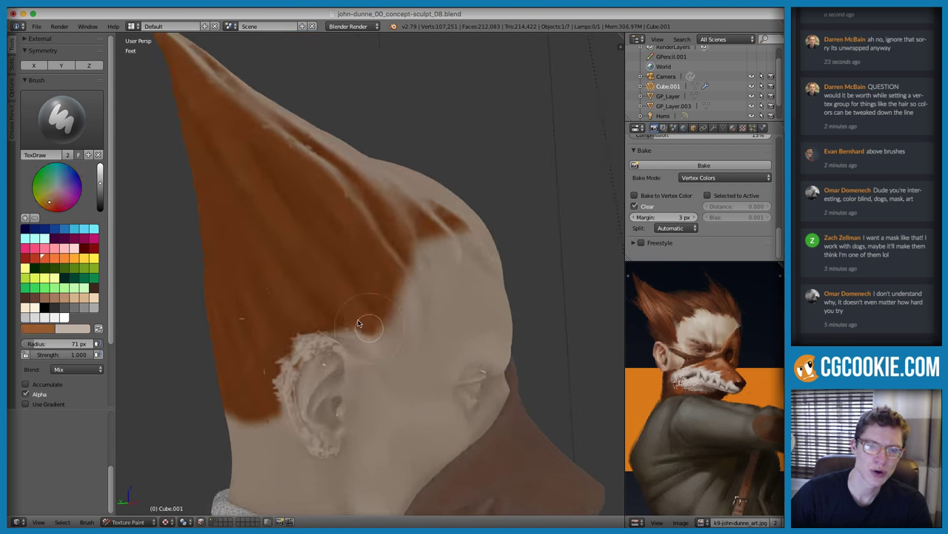
mouse_move(358, 324)
left_mouse_down()
mouse_move(348, 315)
mouse_move(379, 356)
left_mouse_up()
mouse_move(385, 359)
middle_mouse_down()
mouse_move(381, 282)
mouse_move(375, 341)
middle_mouse_up()
mouse_move(379, 311)
left_mouse_down()
mouse_move(383, 204)
mouse_move(398, 274)
mouse_move(397, 233)
left_mouse_up()
mouse_move(397, 233)
middle_mouse_down()
mouse_move(334, 219)
mouse_move(361, 269)
middle_mouse_up()
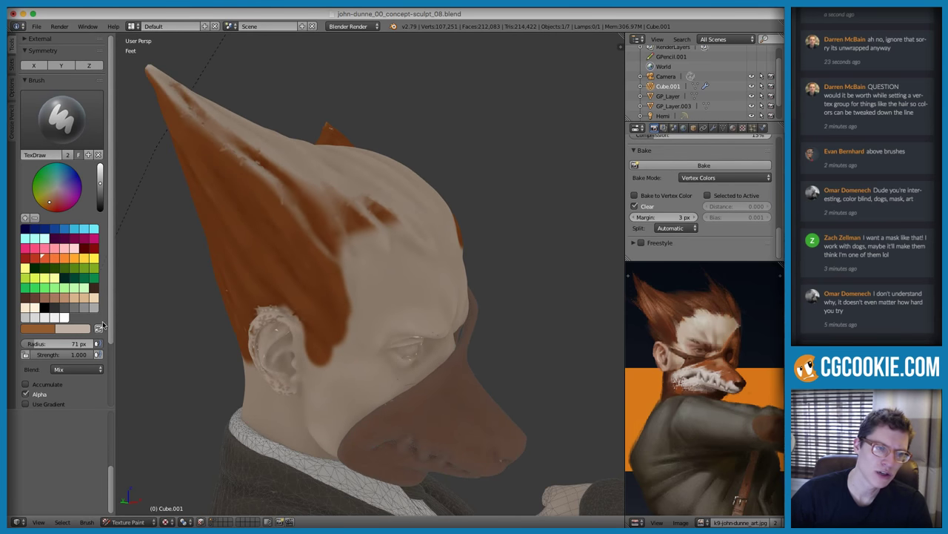
mouse_move(377, 214)
left_mouse_down()
mouse_move(289, 212)
mouse_move(237, 144)
mouse_move(155, 71)
left_mouse_up()
Cover the beige ear tip with brown.
mouse_move(294, 136)
middle_mouse_down()
mouse_move(256, 150)
mouse_move(220, 195)
middle_mouse_up()
middle_click_drag(231, 169, 319, 213)
left_click_drag(304, 219, 304, 181)
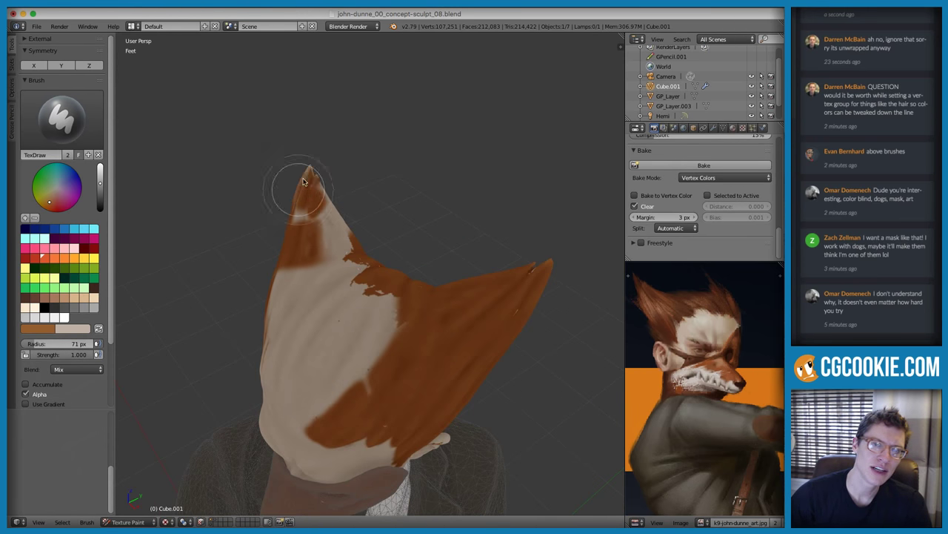
mouse_move(296, 215)
middle_mouse_down()
mouse_move(307, 152)
mouse_move(267, 157)
middle_mouse_up()
Paint orange along the left ear's outer edge and over the pale forehead patches.
left_click(11, 89)
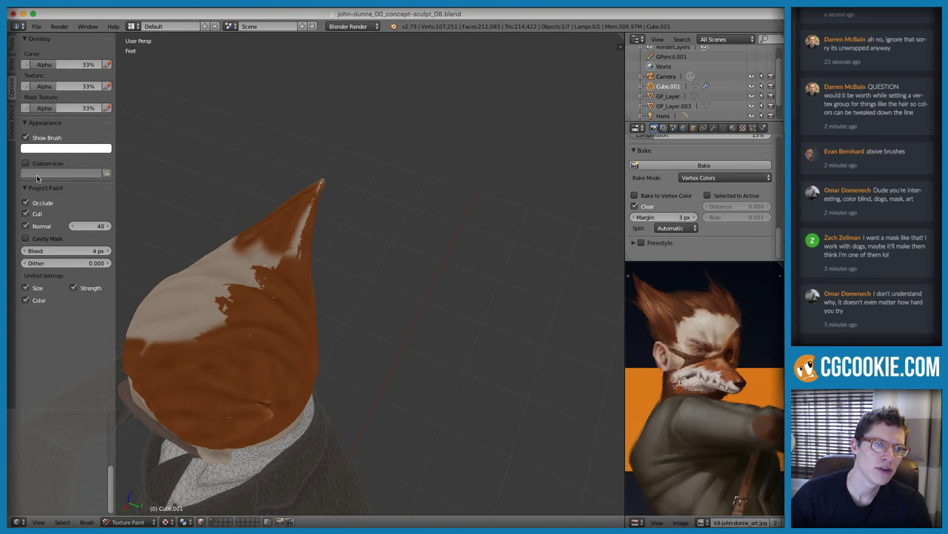
middle_click_drag(334, 162, 343, 186)
mouse_move(372, 226)
left_mouse_down()
mouse_move(294, 263)
mouse_move(299, 195)
mouse_move(315, 148)
left_mouse_up()
mouse_move(315, 149)
middle_mouse_down()
mouse_move(393, 178)
mouse_move(392, 197)
mouse_move(377, 159)
middle_mouse_up()
mouse_move(320, 215)
left_mouse_down()
mouse_move(365, 227)
mouse_move(398, 260)
mouse_move(327, 245)
left_mouse_up()
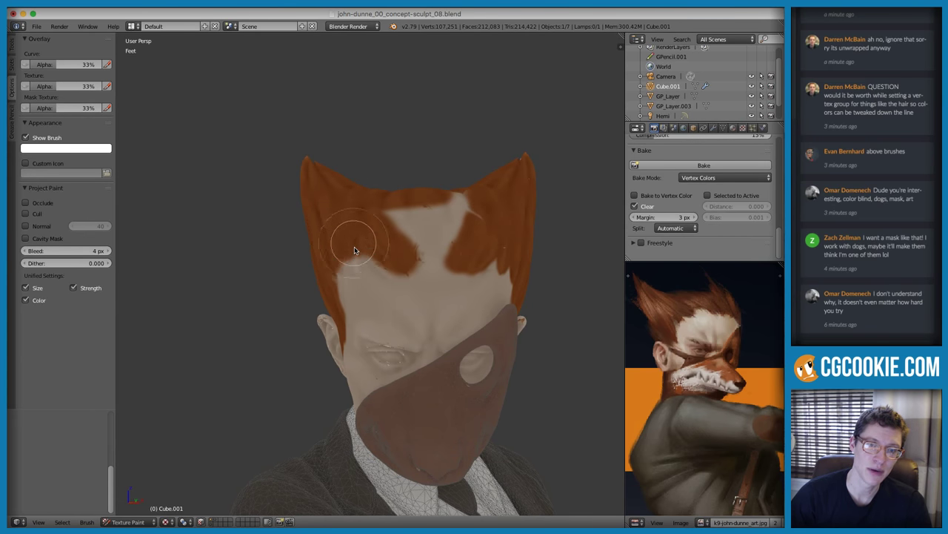
mouse_move(394, 226)
left_mouse_down()
mouse_move(443, 221)
mouse_move(428, 255)
mouse_move(449, 246)
mouse_move(403, 259)
mouse_move(361, 231)
left_mouse_up()
Shrink the brush radius and view the side of the head.
key("f")
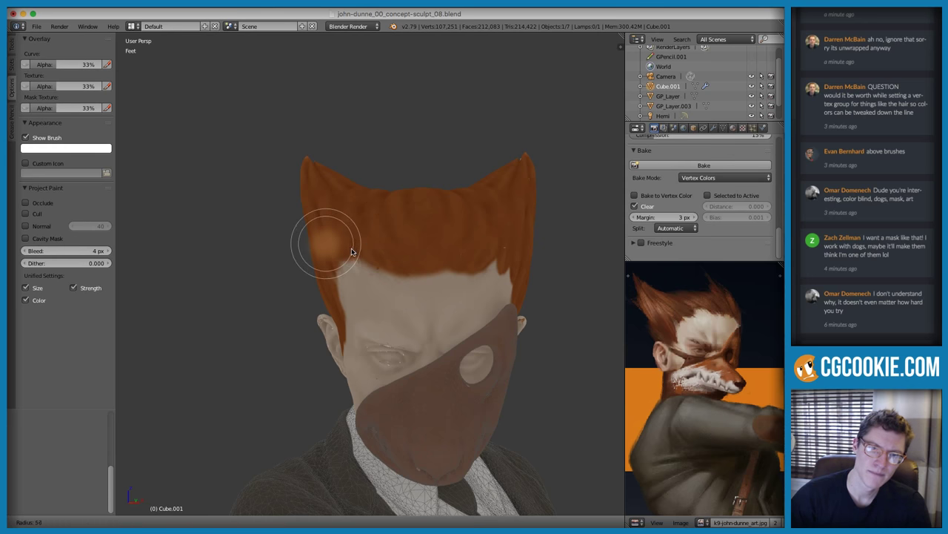
left_click(326, 252)
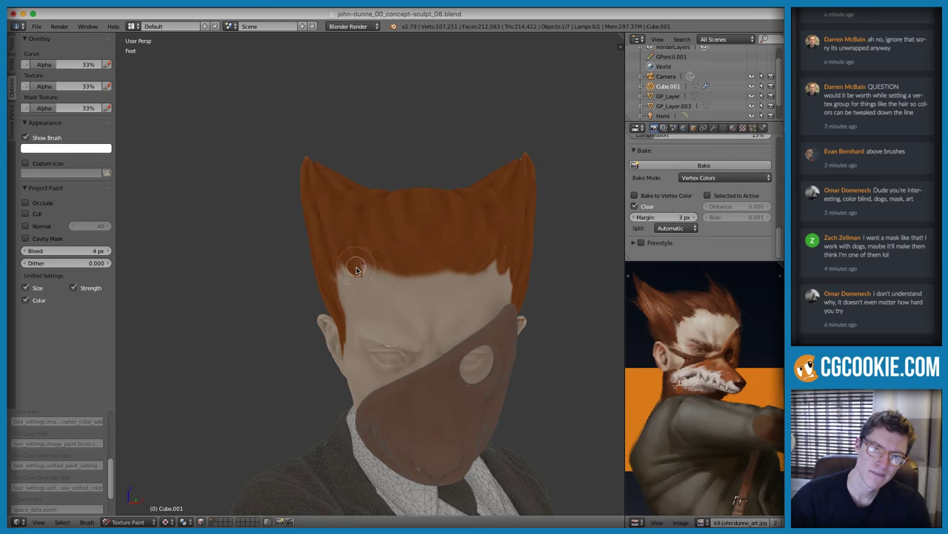
mouse_move(374, 223)
middle_mouse_down()
mouse_move(383, 201)
mouse_move(374, 239)
mouse_move(466, 190)
mouse_move(492, 156)
mouse_move(500, 168)
mouse_move(433, 181)
mouse_move(470, 158)
mouse_move(429, 176)
mouse_move(437, 203)
mouse_move(373, 193)
mouse_move(464, 180)
mouse_move(348, 207)
middle_mouse_up()
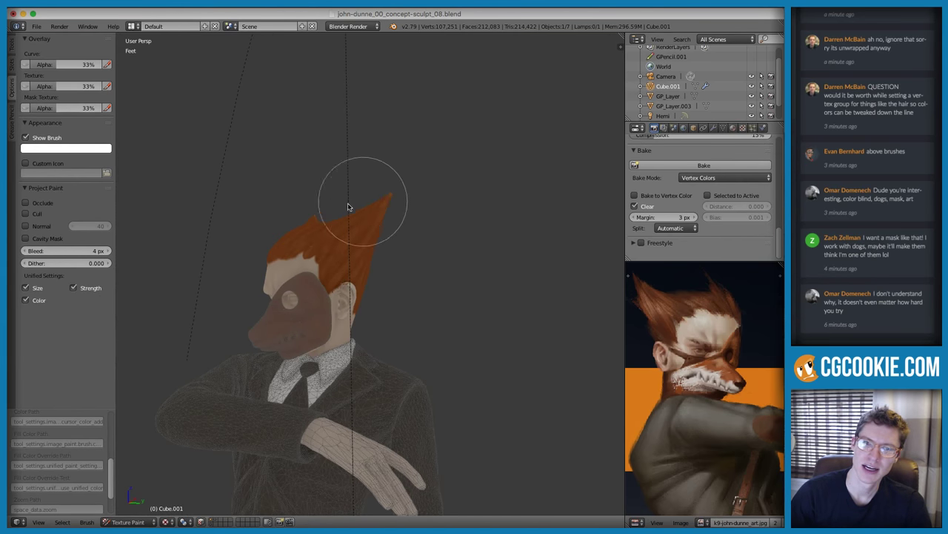
Orbit and zoom around the character to review it from side, front and three-quarter views.
mouse_move(388, 175)
middle_mouse_down()
mouse_move(425, 205)
mouse_move(405, 183)
mouse_move(421, 134)
mouse_move(457, 163)
mouse_move(457, 178)
mouse_move(440, 176)
middle_mouse_up()
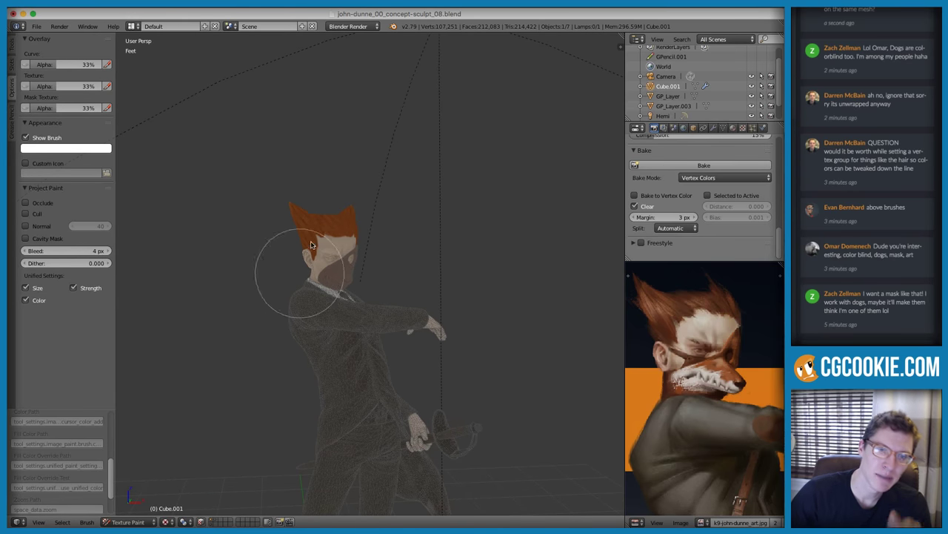
middle_click_drag(292, 269, 356, 218)
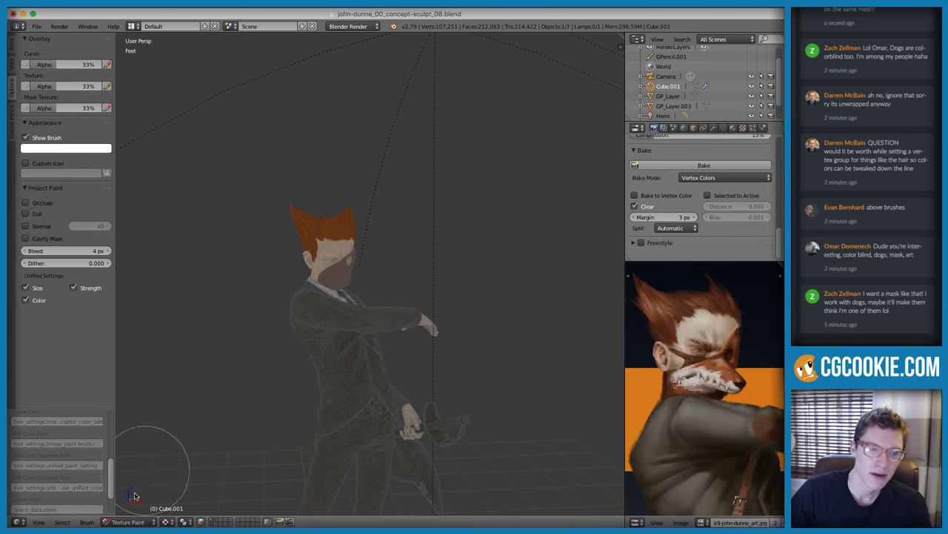
mouse_move(470, 239)
middle_mouse_down()
mouse_move(425, 239)
mouse_move(461, 236)
mouse_move(442, 195)
mouse_move(425, 200)
mouse_move(495, 202)
mouse_move(474, 197)
middle_mouse_up()
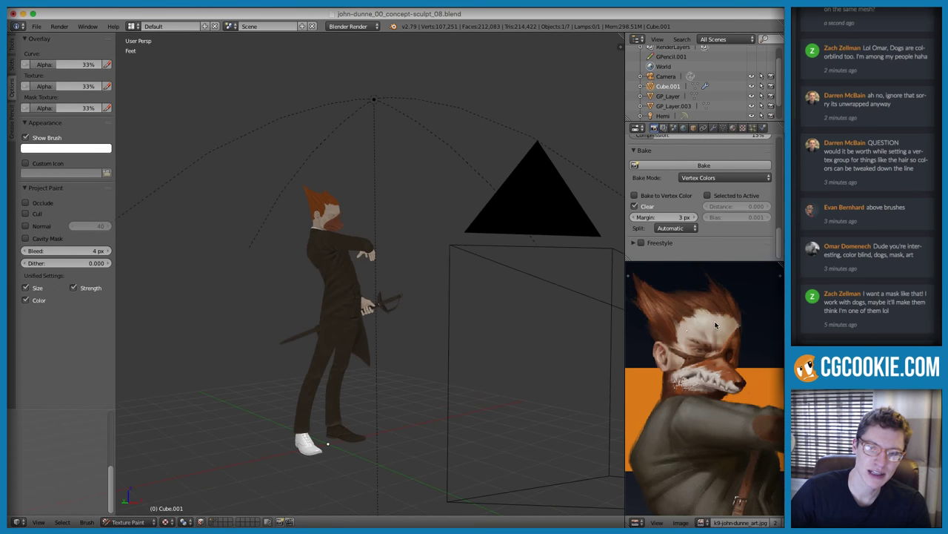
scroll(347, 281, "up", 4)
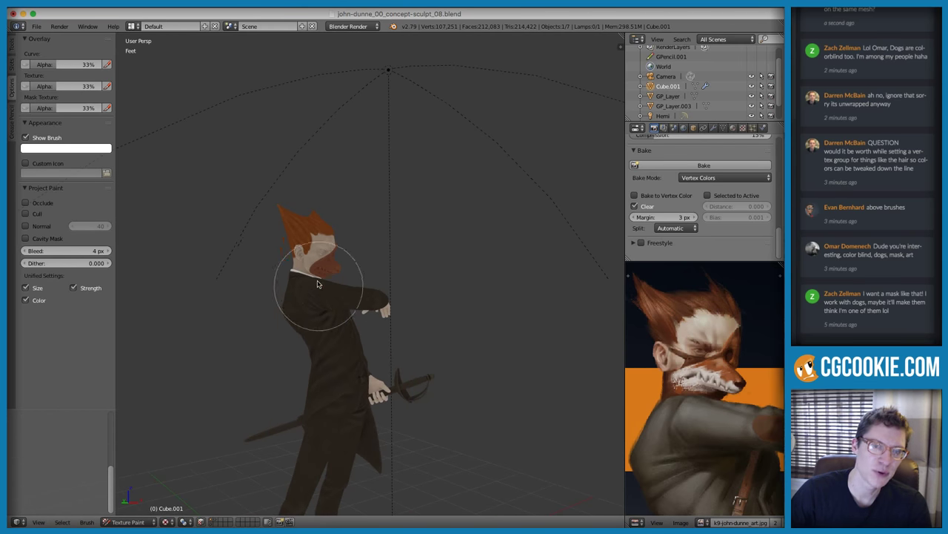
mouse_move(302, 217)
middle_mouse_down()
mouse_move(425, 214)
mouse_move(393, 250)
mouse_move(388, 275)
mouse_move(422, 81)
middle_mouse_up()
scroll(437, 133, "down", 3)
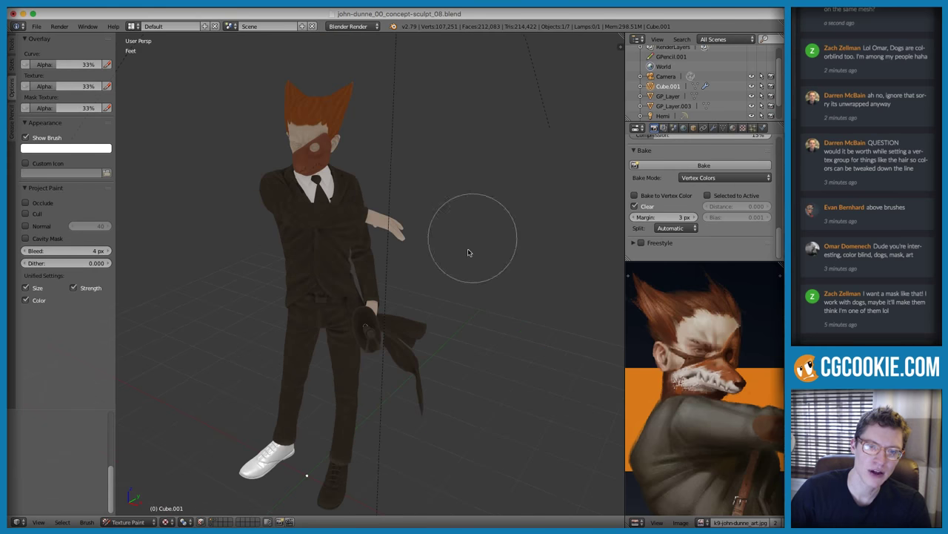
middle_click_drag(455, 185, 451, 233)
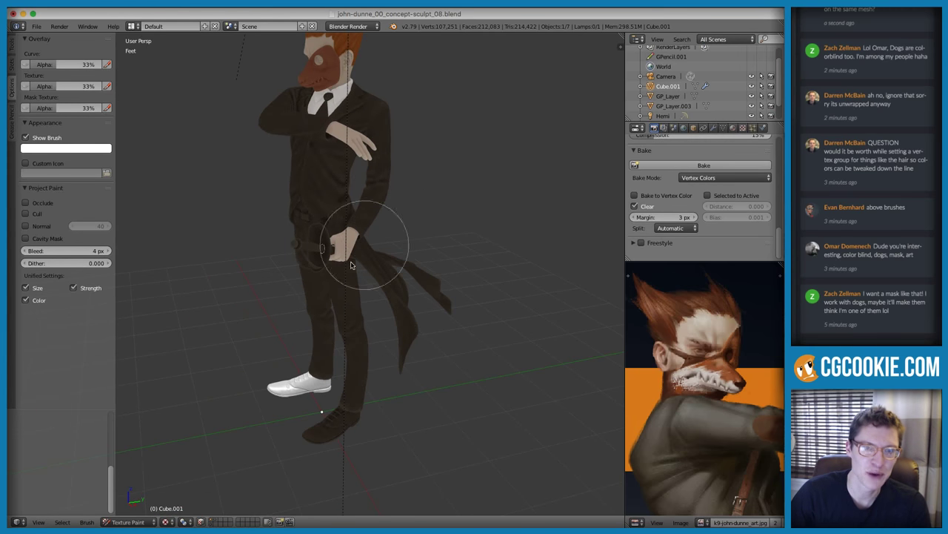
mouse_move(346, 240)
middle_mouse_down()
mouse_move(438, 241)
mouse_move(436, 226)
middle_mouse_up()
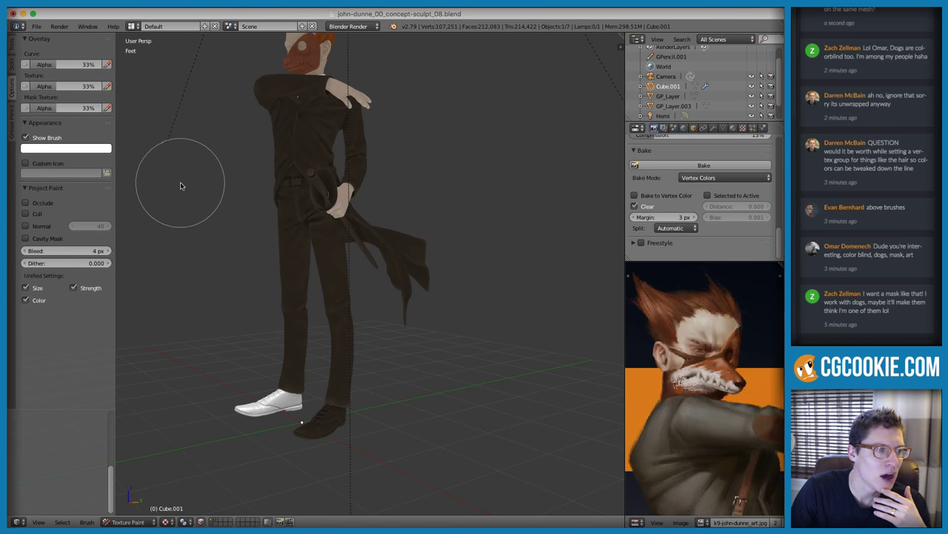
scroll(409, 153, "up", 3)
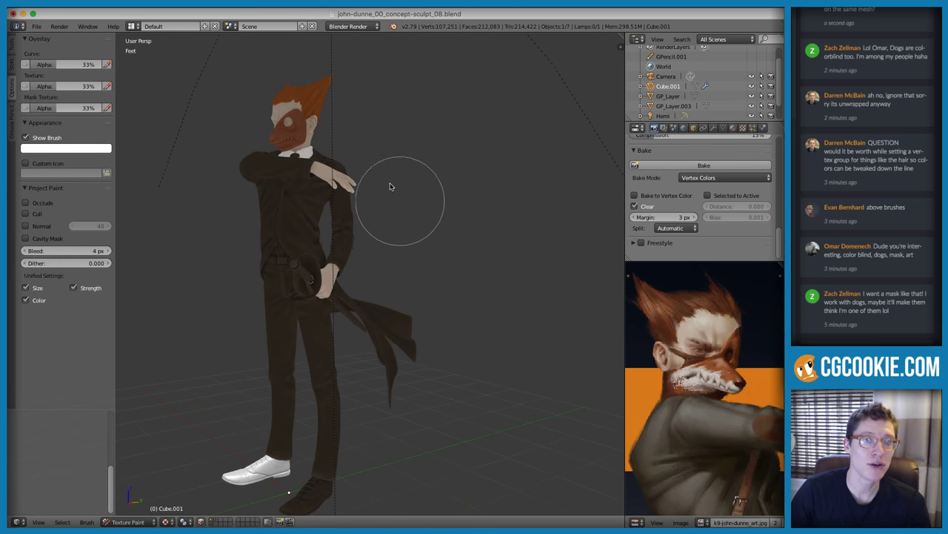
scroll(398, 240, "up", 5)
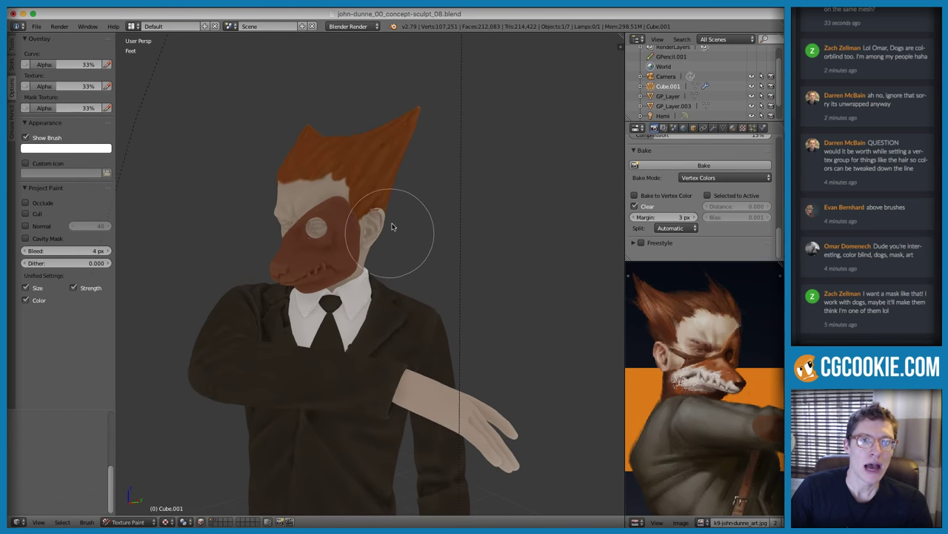
middle_click_drag(409, 174, 388, 177)
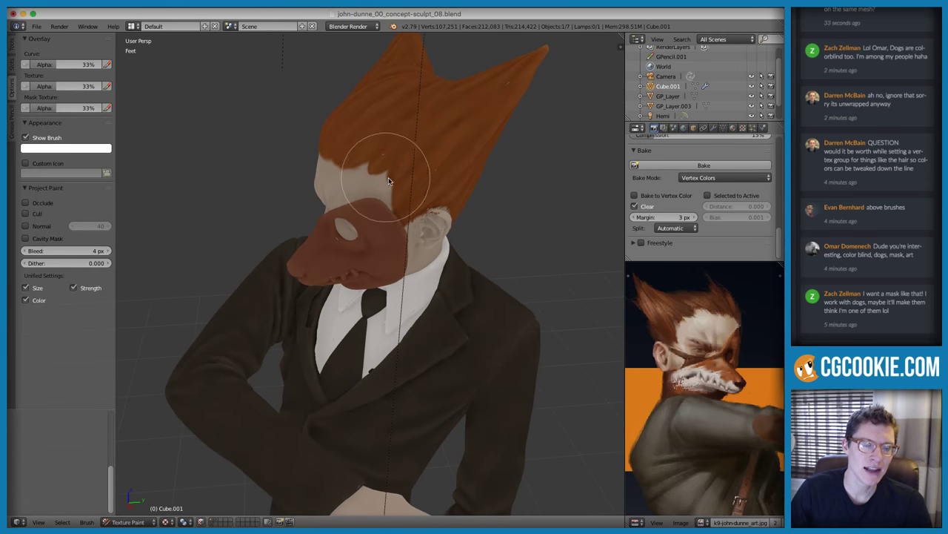
Switch to wireframe and paint the face mask near the ear a deeper orange.
key("z")
mouse_move(474, 271)
middle_mouse_down()
mouse_move(482, 256)
mouse_move(430, 172)
middle_mouse_up()
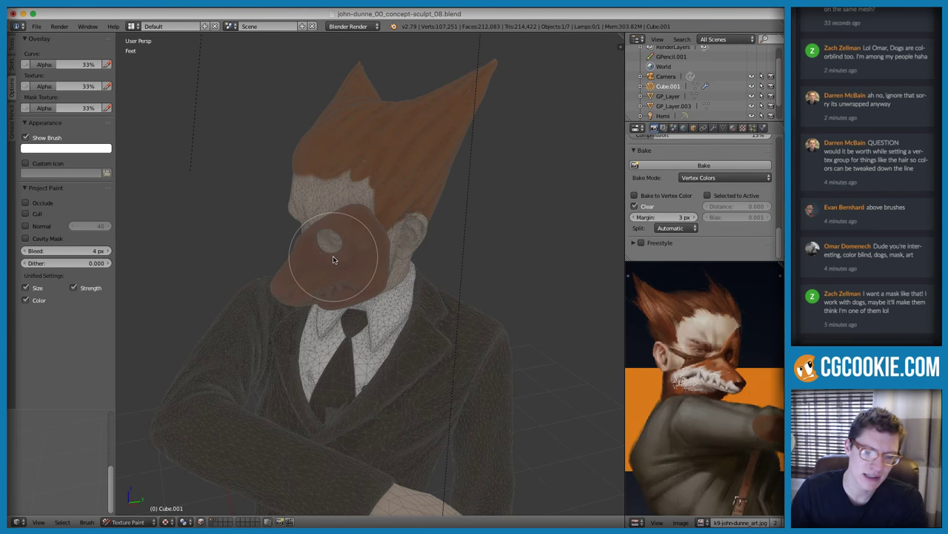
mouse_move(333, 260)
left_mouse_down()
mouse_move(293, 194)
mouse_move(317, 207)
mouse_move(345, 197)
mouse_move(335, 239)
mouse_move(352, 235)
mouse_move(336, 241)
mouse_move(357, 221)
mouse_move(318, 254)
left_mouse_up()
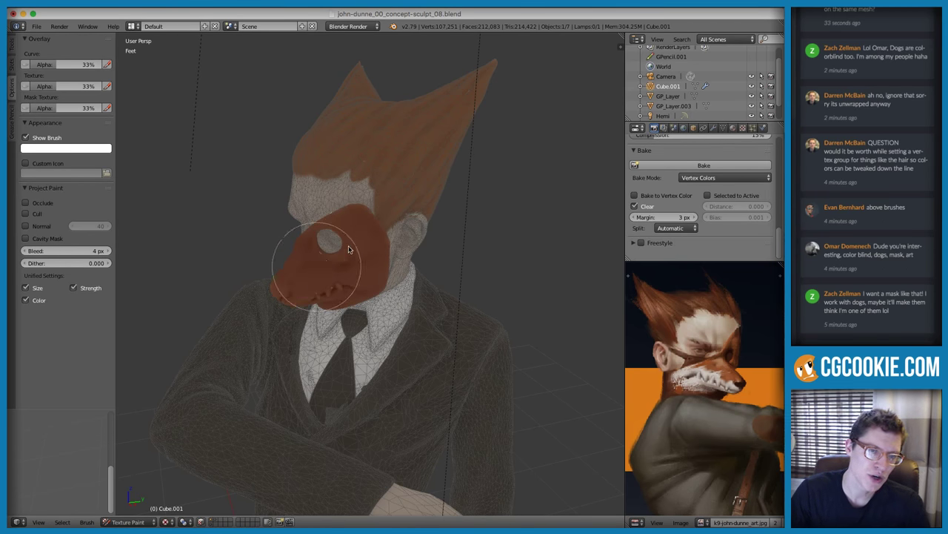
mouse_move(318, 254)
middle_mouse_down()
mouse_move(371, 222)
mouse_move(324, 277)
middle_mouse_up()
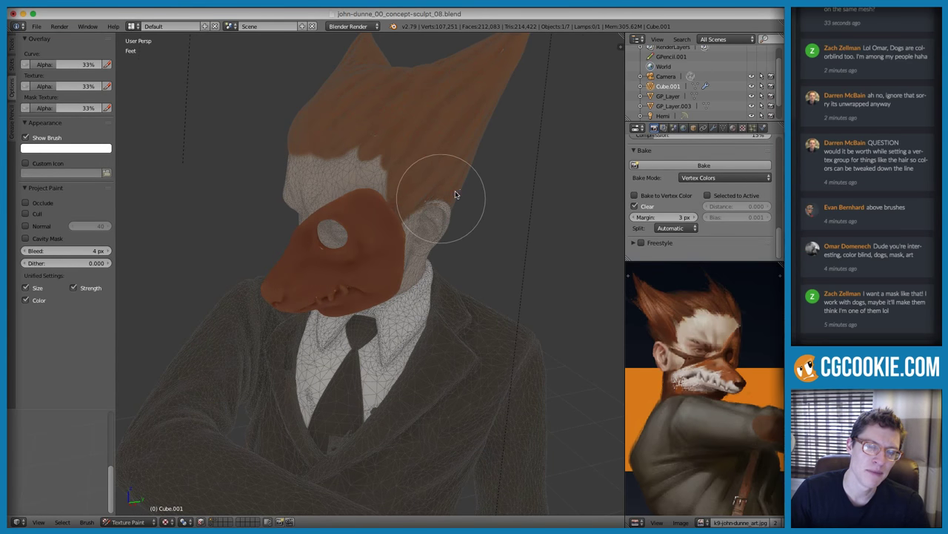
Orbit and zoom to look over the full suited figure.
mouse_move(451, 190)
middle_mouse_down()
mouse_move(483, 175)
mouse_move(338, 185)
mouse_move(330, 212)
mouse_move(318, 212)
mouse_move(409, 165)
mouse_move(402, 159)
mouse_move(457, 178)
middle_mouse_up()
scroll(458, 178, "down", 5)
mouse_move(525, 175)
middle_mouse_down()
mouse_move(510, 239)
mouse_move(493, 175)
mouse_move(512, 143)
mouse_move(479, 155)
mouse_move(493, 152)
middle_mouse_up()
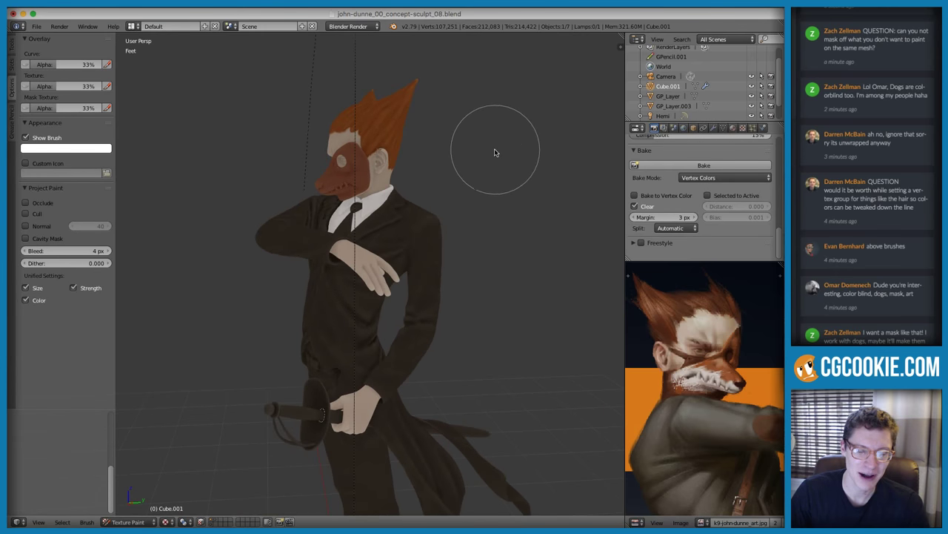
scroll(426, 152, "up", 4)
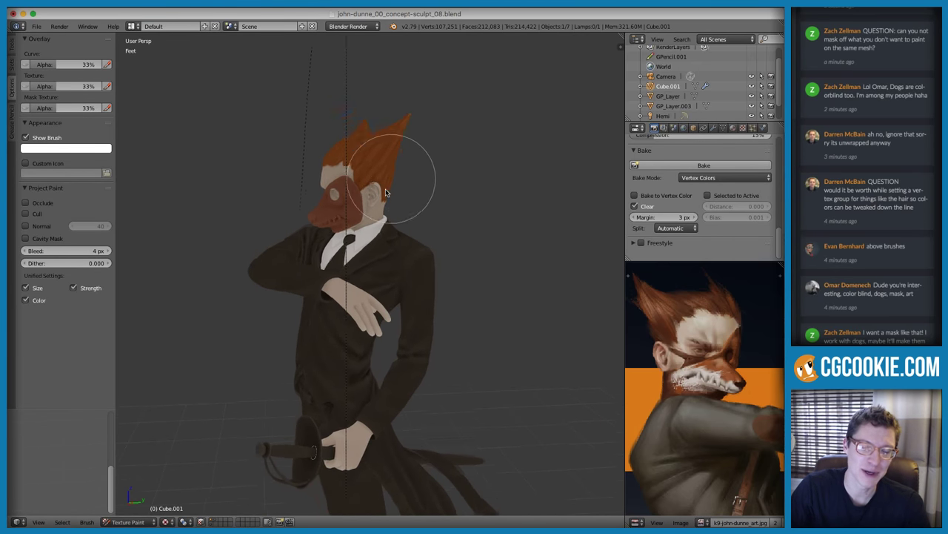
middle_click_drag(434, 191, 432, 155)
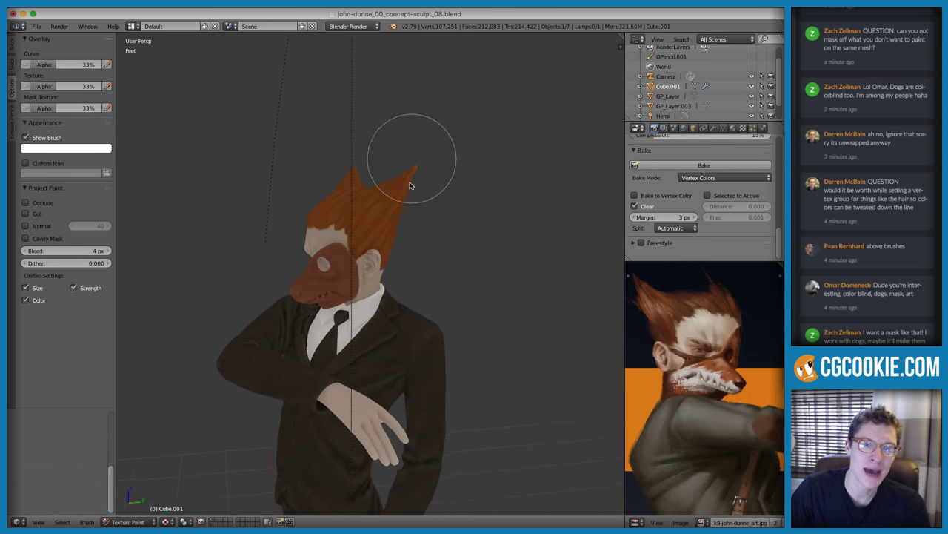
scroll(408, 186, "up", 3)
In Edit Mode, select the forehead hair and ear vertices, then return to Texture Paint.
key("Tab")
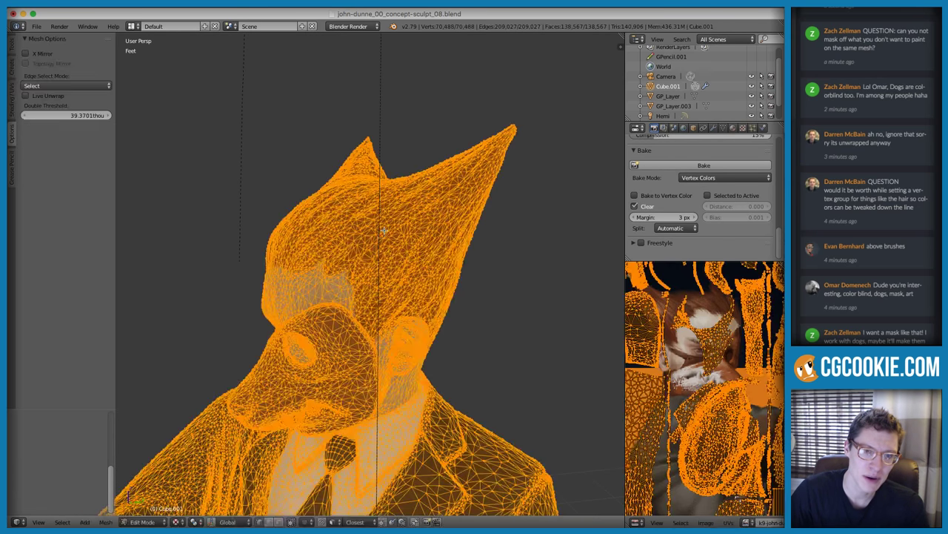
middle_click_drag(384, 226, 354, 241)
key("a")
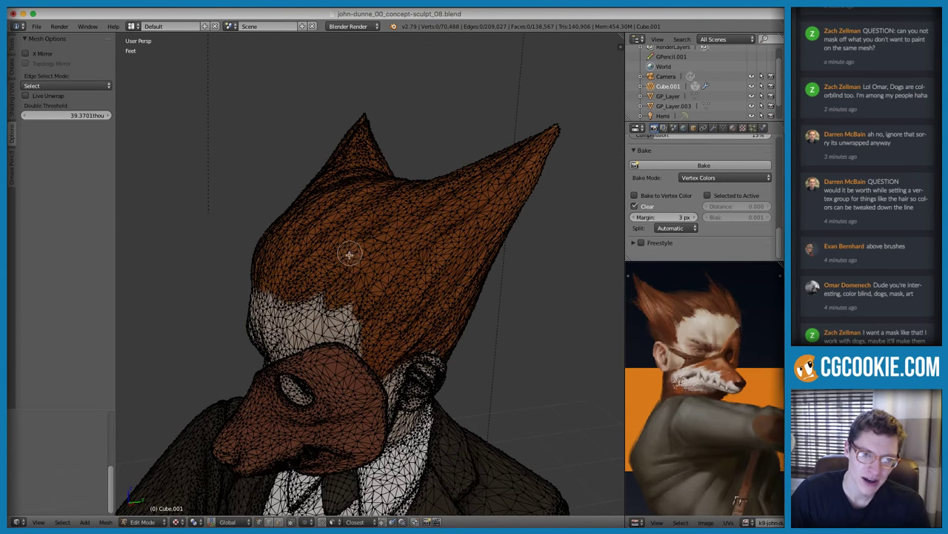
mouse_move(337, 298)
left_mouse_down()
mouse_move(349, 276)
mouse_move(369, 317)
left_mouse_up()
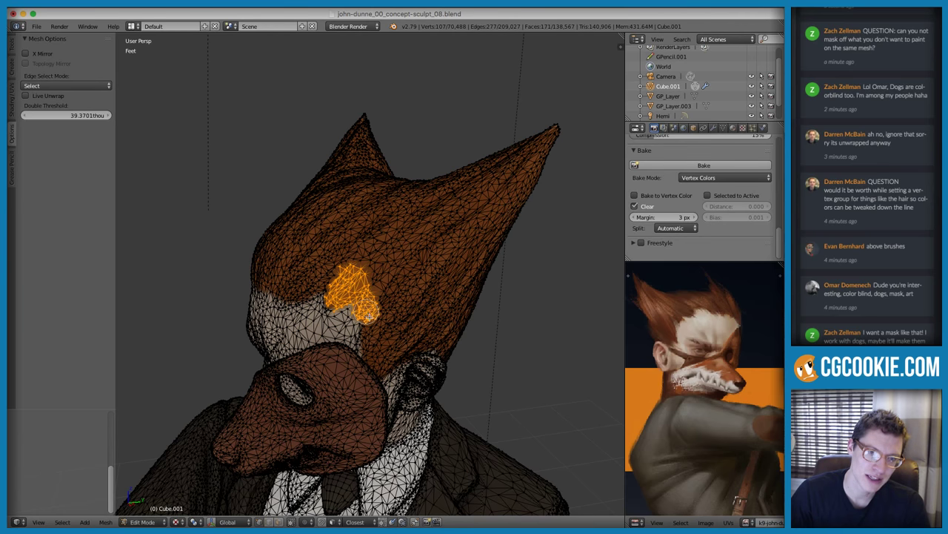
mouse_move(431, 299)
left_mouse_down()
mouse_move(457, 250)
mouse_move(396, 315)
left_mouse_up()
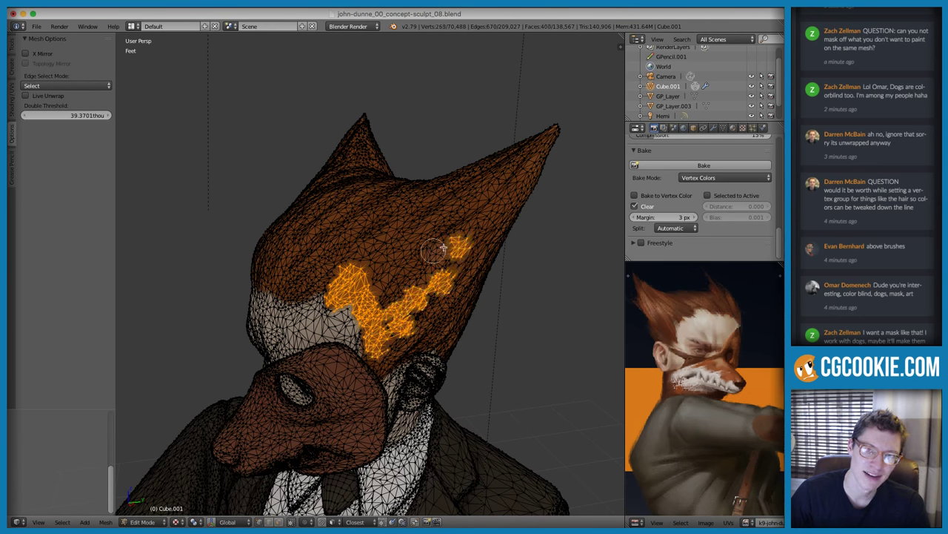
left_click_drag(373, 257, 386, 259)
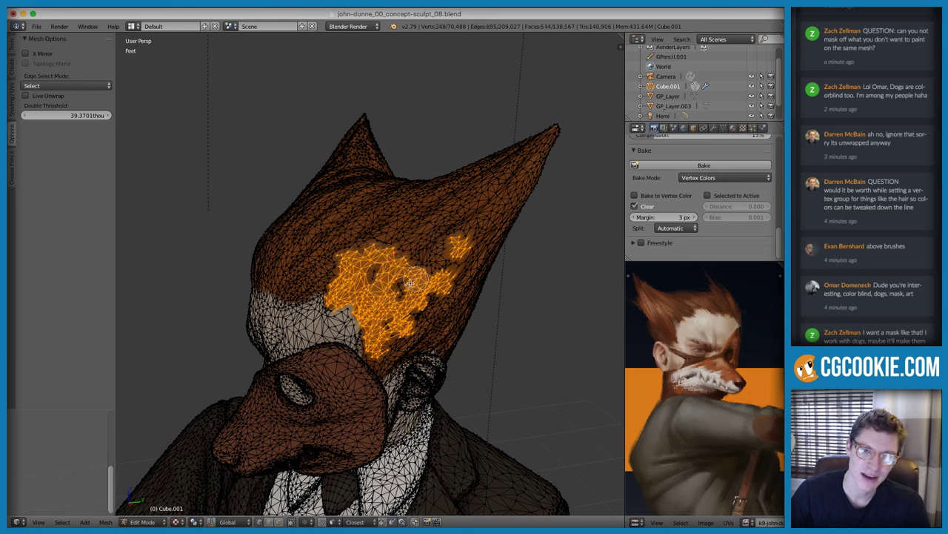
middle_click_drag(400, 238, 395, 217)
key("Tab")
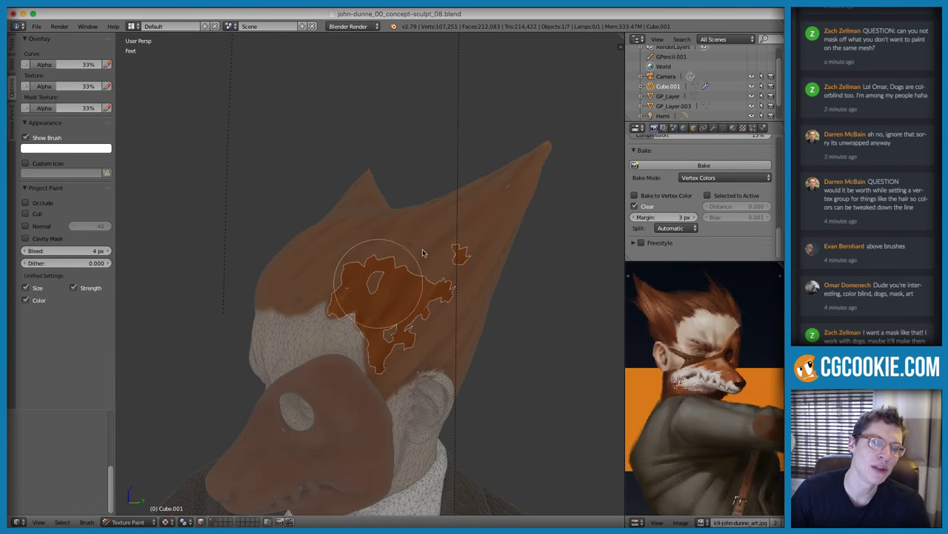
Review the head, ear, tie and suit from several angles, then bring up Save As.
middle_click_drag(460, 256, 453, 218)
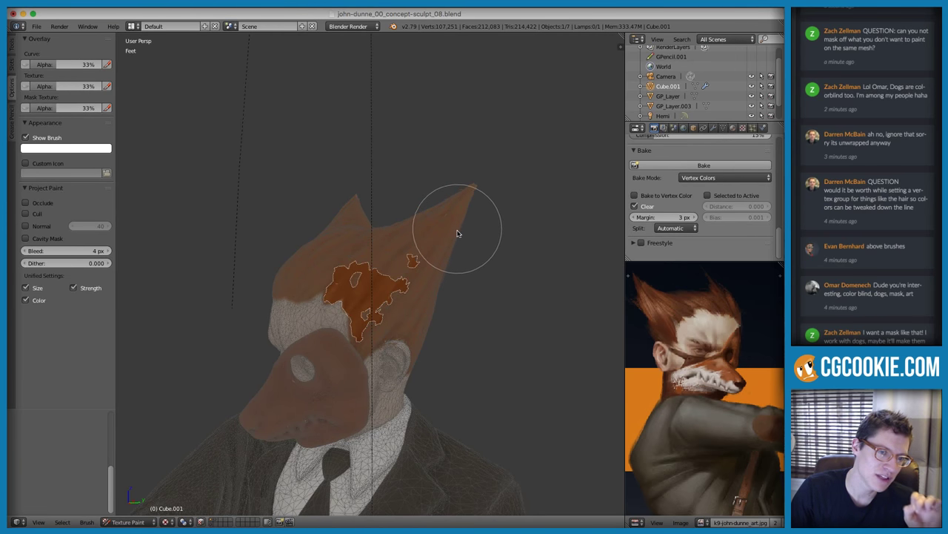
mouse_move(445, 215)
middle_mouse_down()
mouse_move(455, 218)
mouse_move(448, 243)
middle_mouse_up()
scroll(440, 254, "down", 5)
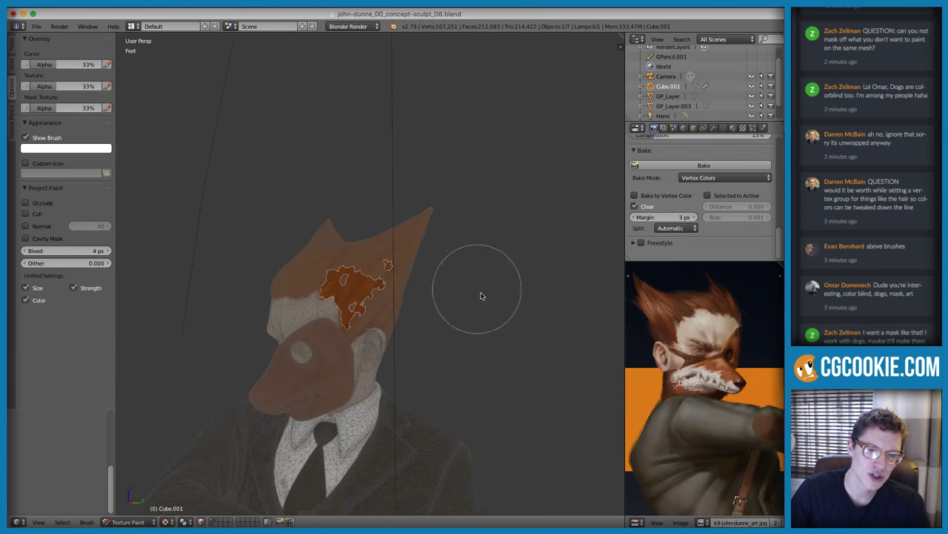
scroll(415, 273, "down", 3, "shift")
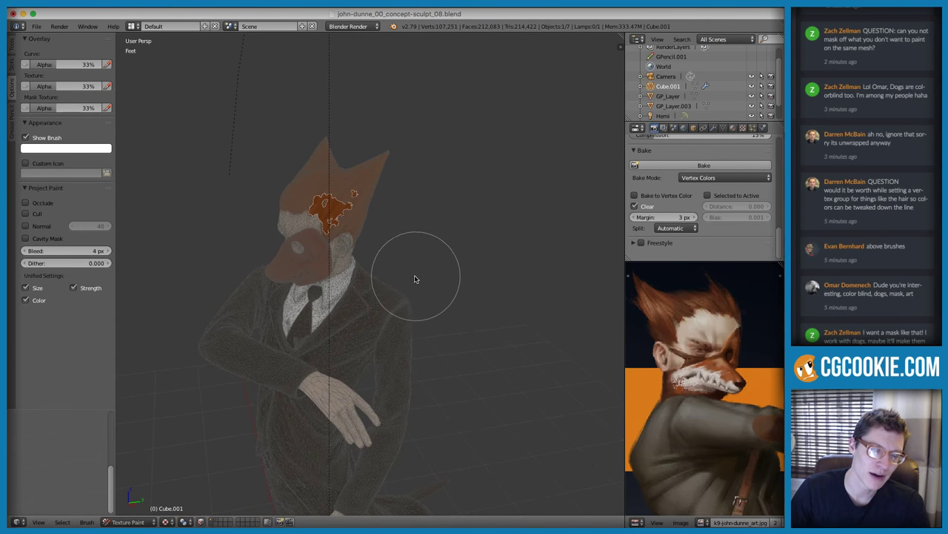
scroll(400, 226, "down", 3, "shift")
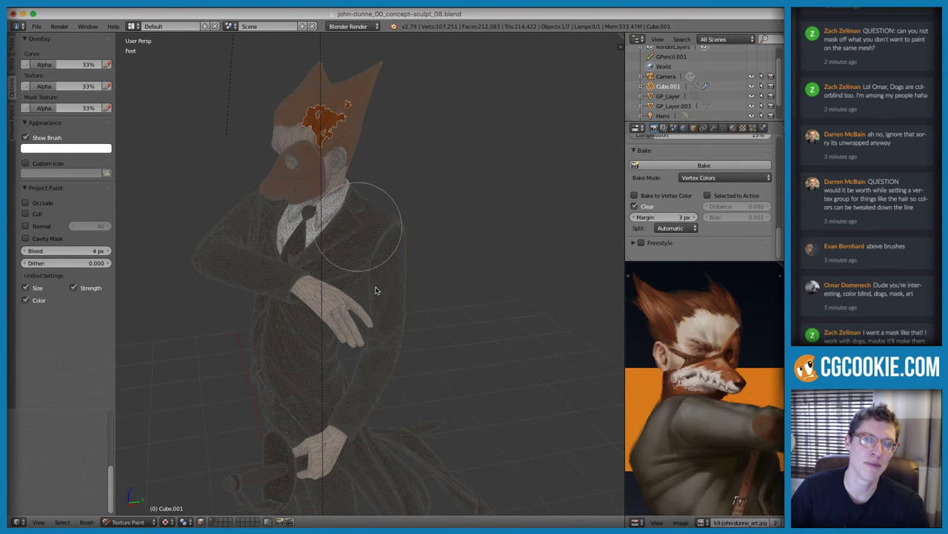
scroll(371, 279, "up", 4)
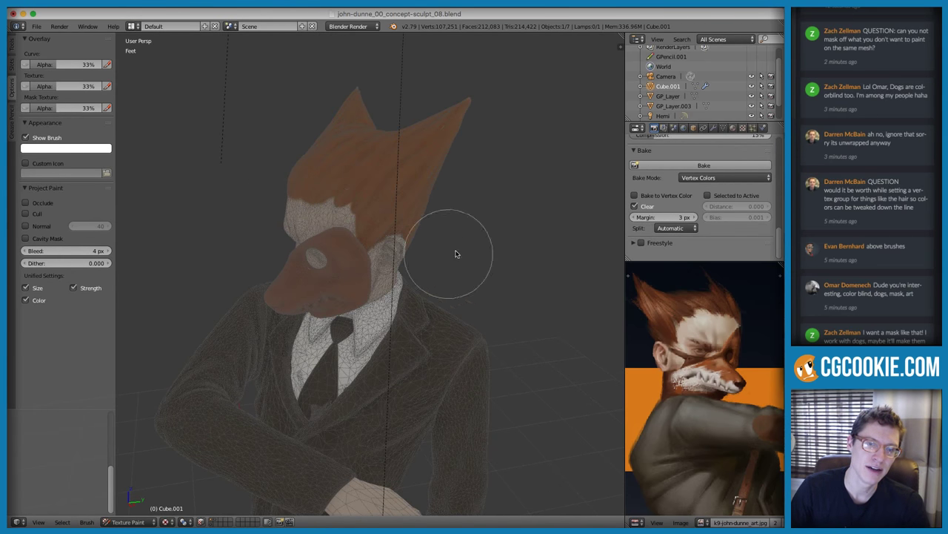
mouse_move(461, 250)
middle_mouse_down()
mouse_move(467, 227)
mouse_move(496, 227)
mouse_move(492, 240)
mouse_move(345, 273)
mouse_move(356, 270)
mouse_move(357, 306)
mouse_move(385, 218)
middle_mouse_up()
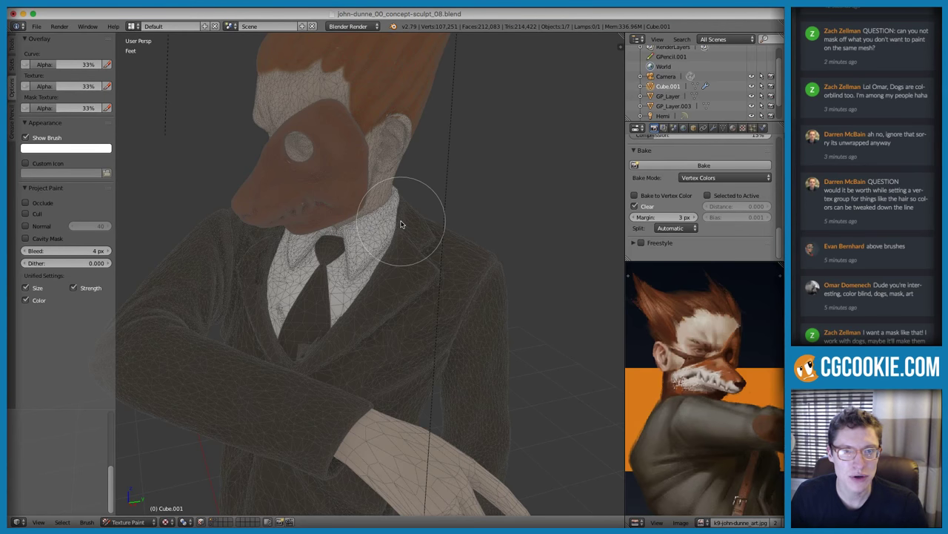
key("ctrl+shift+s")
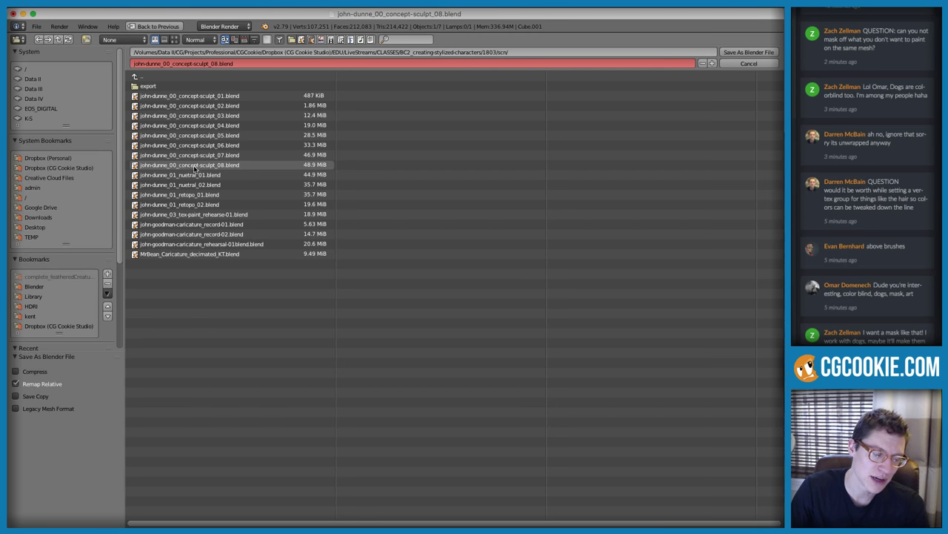
left_click(196, 214)
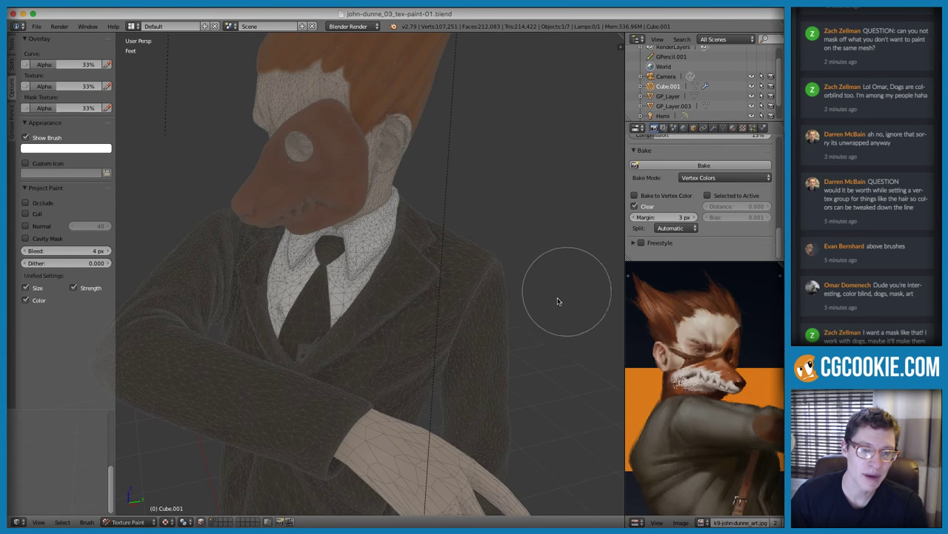
Turn the 3D view into the UV/Image Editor showing the base color texture, and open the Image menu.
left_click(19, 522)
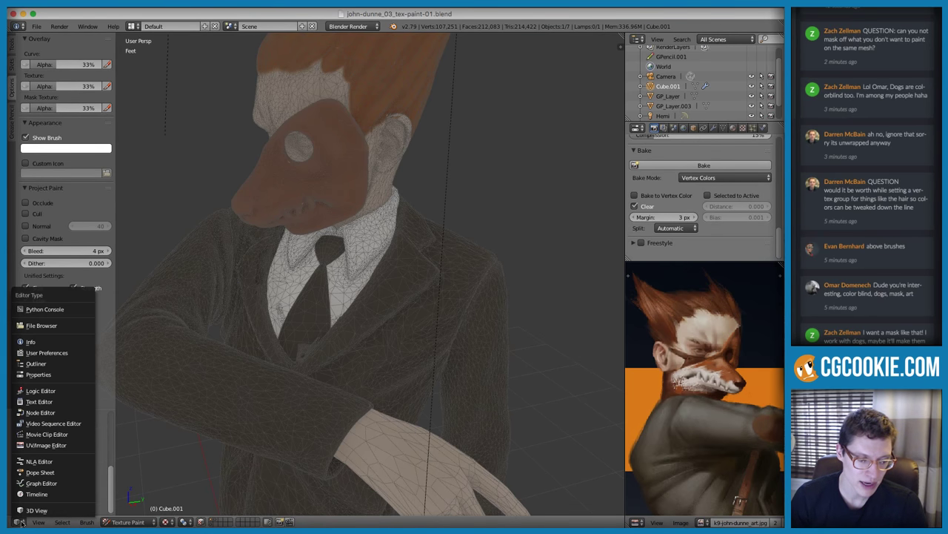
left_click(41, 445)
scroll(303, 363, "down", 1)
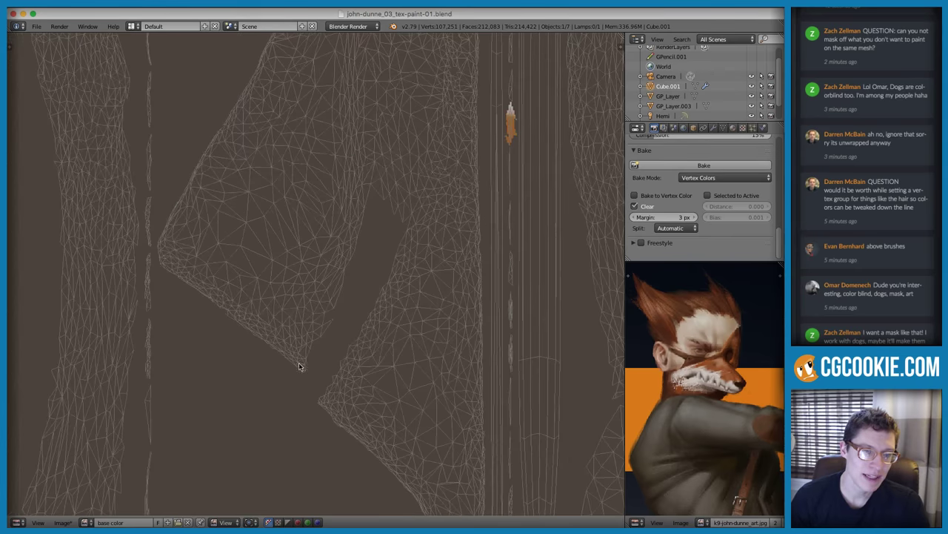
left_click(86, 522)
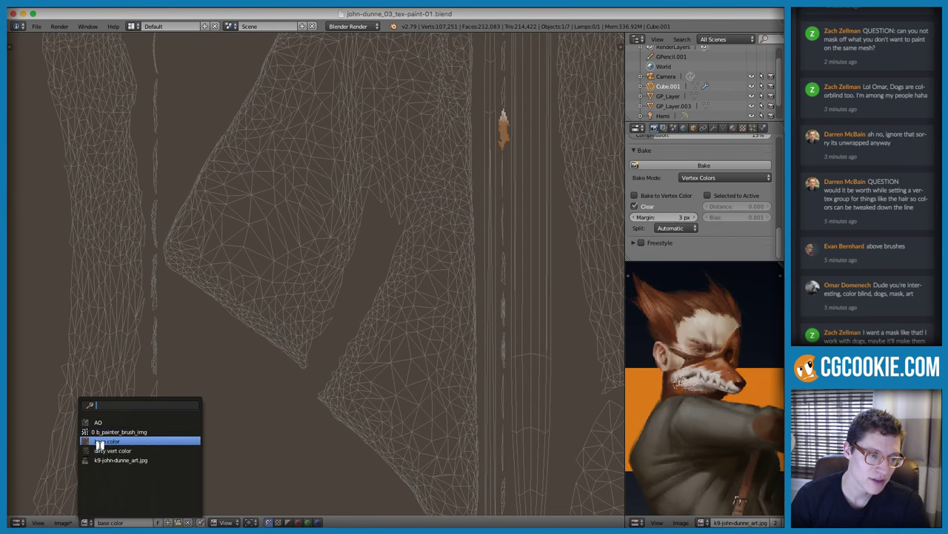
key("Escape")
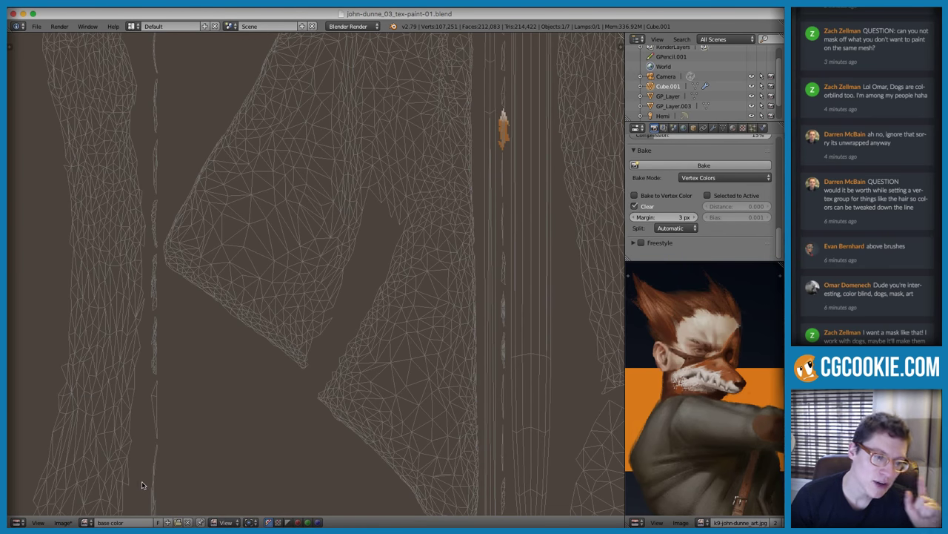
left_click(65, 523)
Save base color.png as an RGB image into the tex folder.
left_click(84, 441)
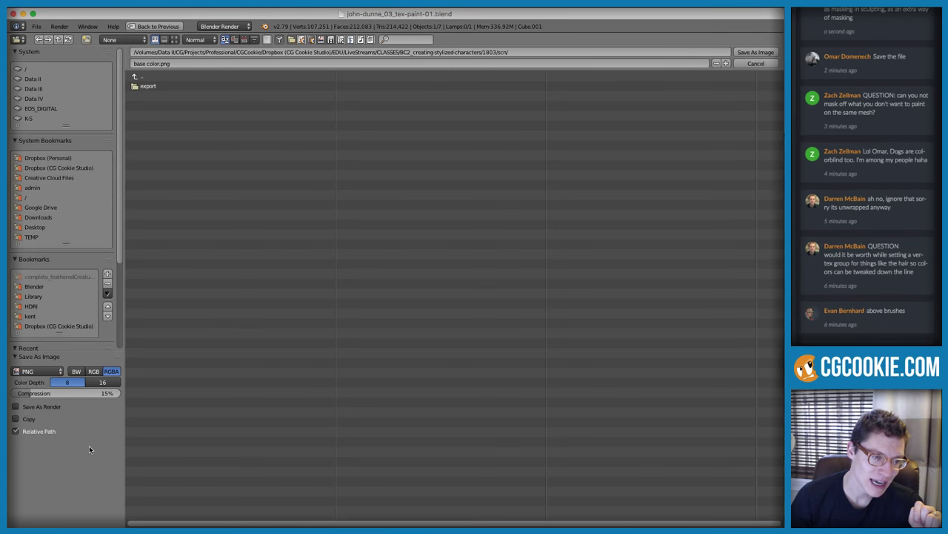
left_click(161, 76)
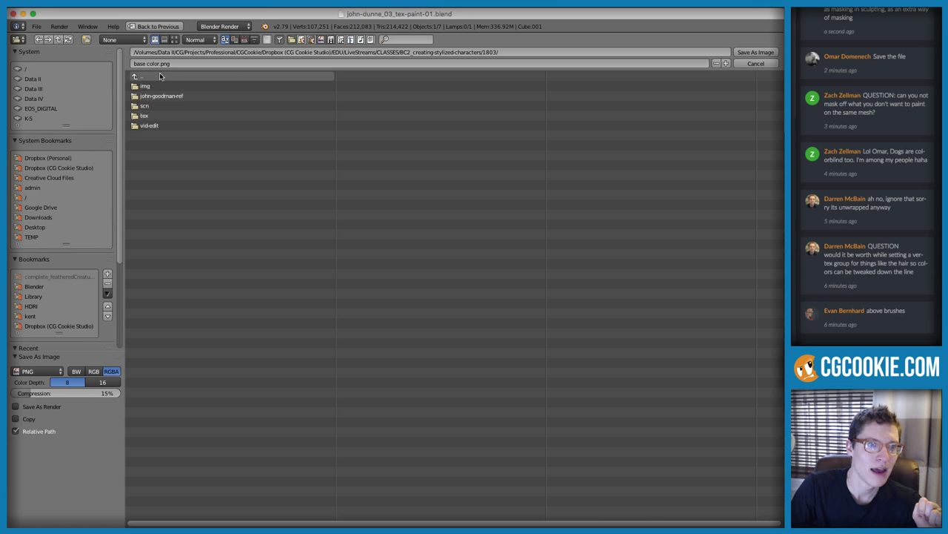
left_click(151, 118)
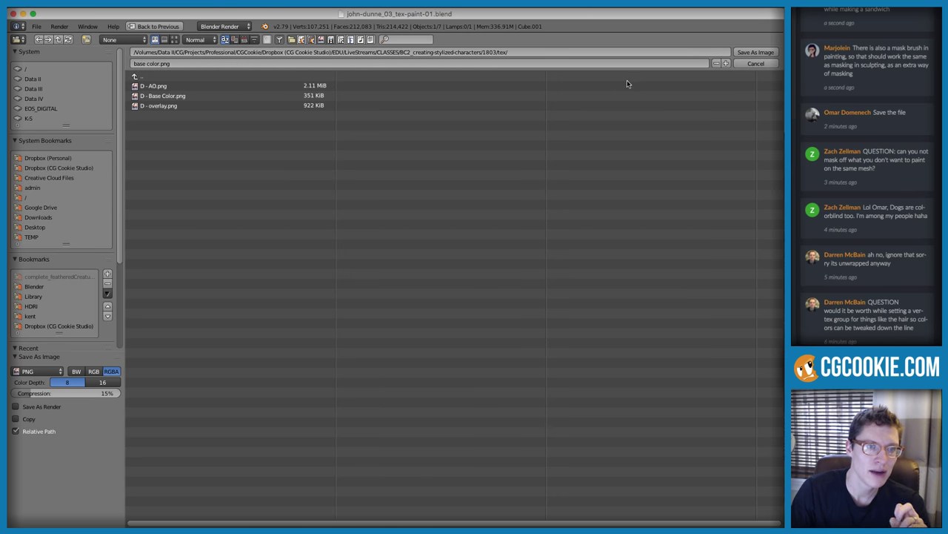
left_click(95, 372)
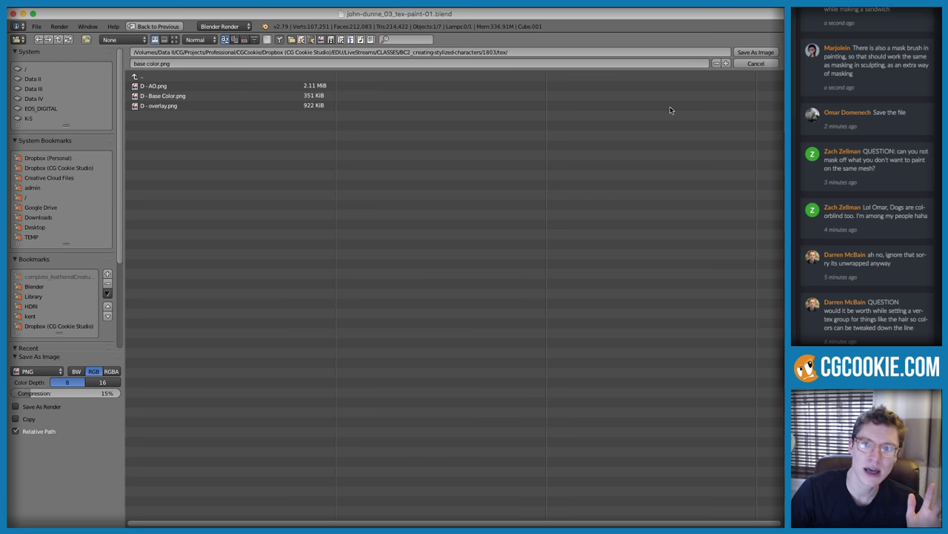
left_click(756, 52)
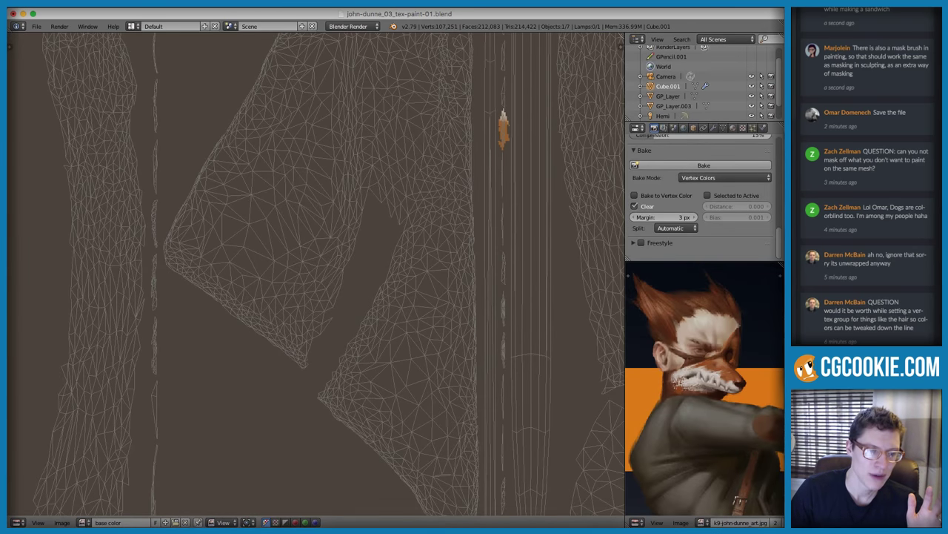
Save the dirty vert color image as an RGB dirty vert color.png in tex.
left_click(84, 521)
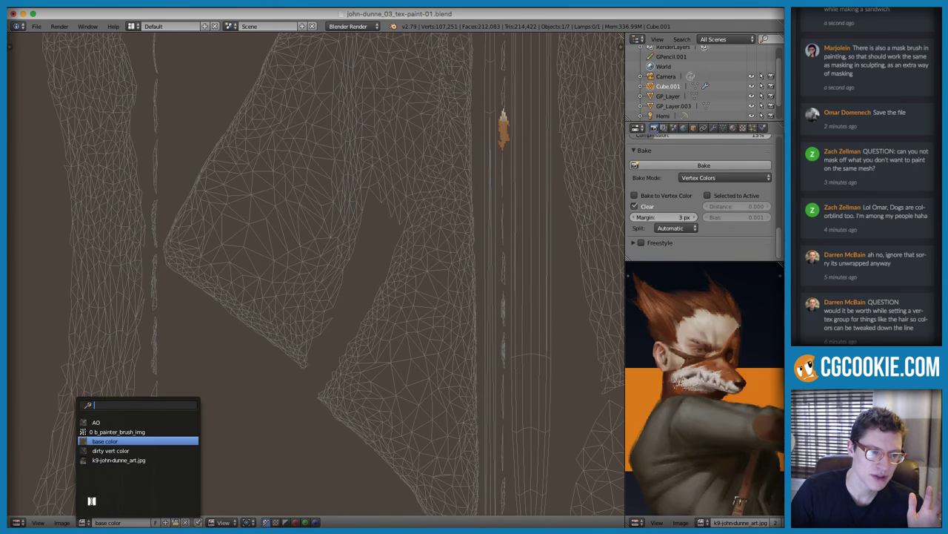
left_click(110, 450)
left_click(62, 521)
left_click(116, 444)
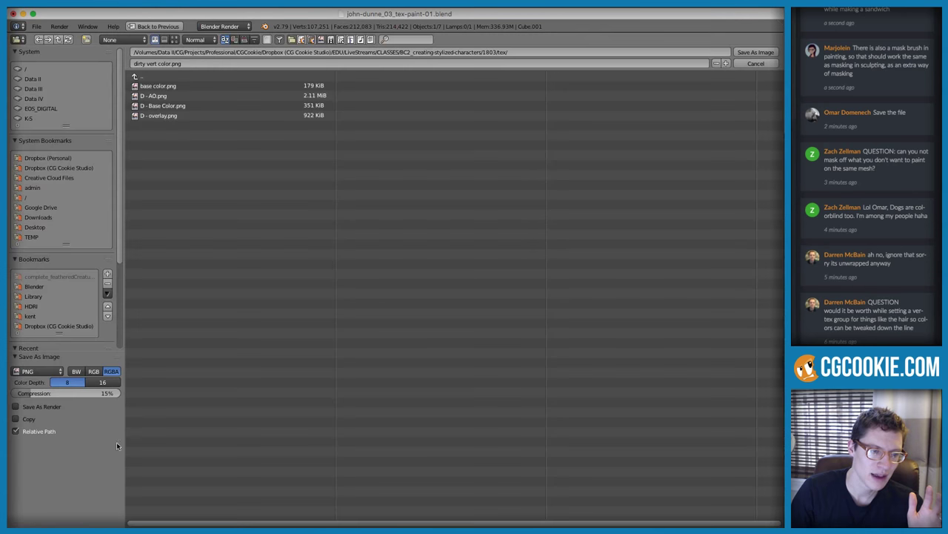
left_click(93, 370)
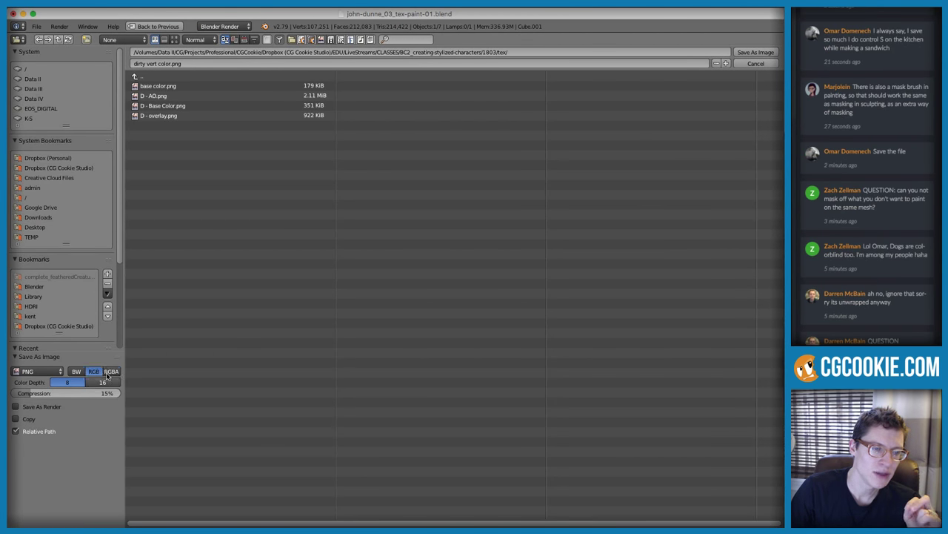
left_click(759, 52)
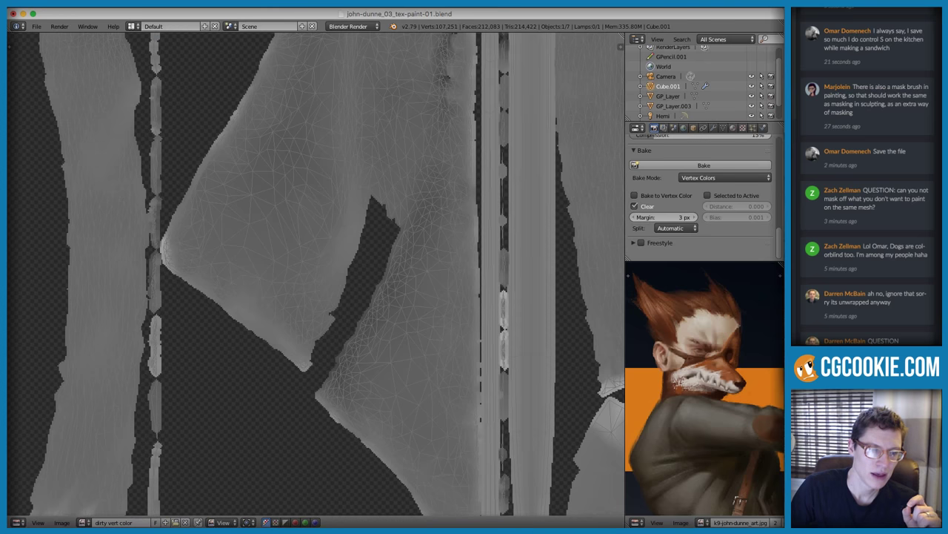
Begin an RGB export of the AO image as AO.png, then cancel it.
left_click(85, 521)
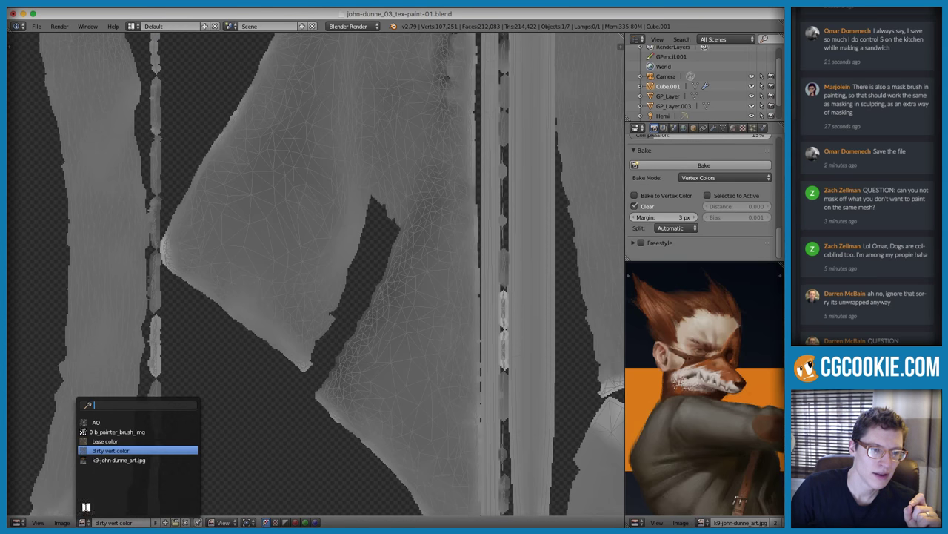
left_click(96, 422)
left_click(62, 521)
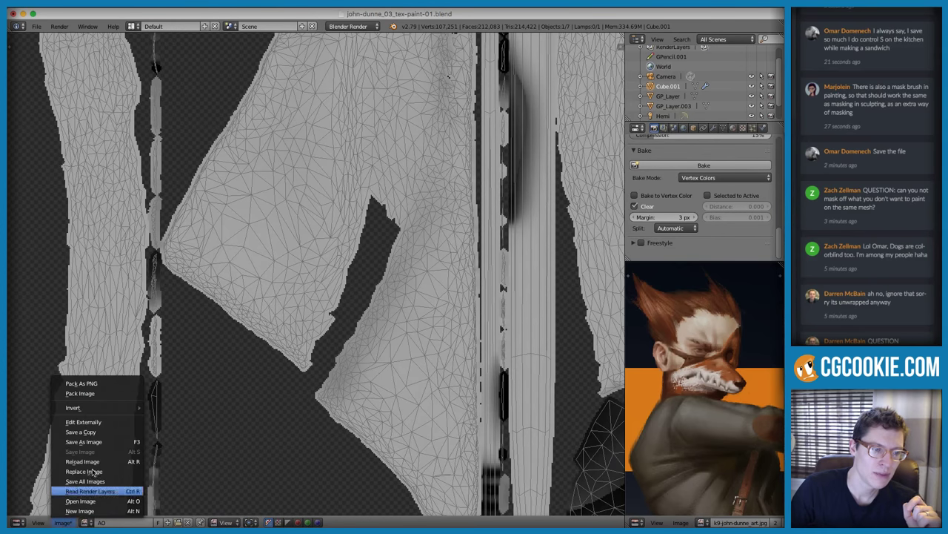
left_click(98, 442)
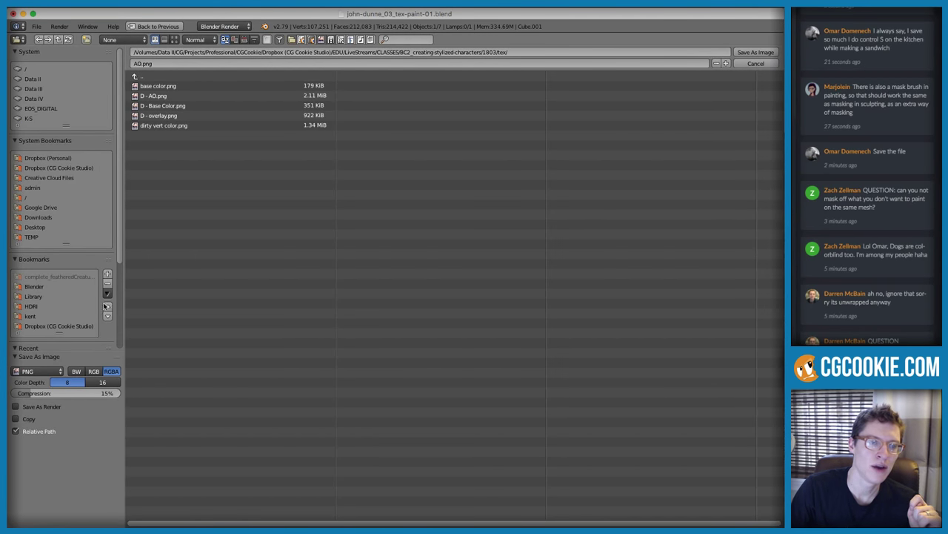
left_click(93, 371)
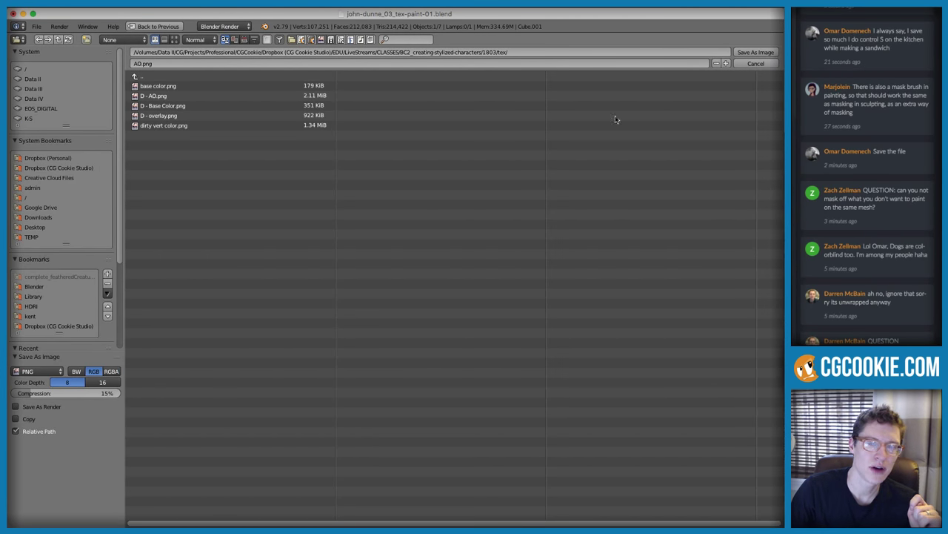
left_click(741, 63)
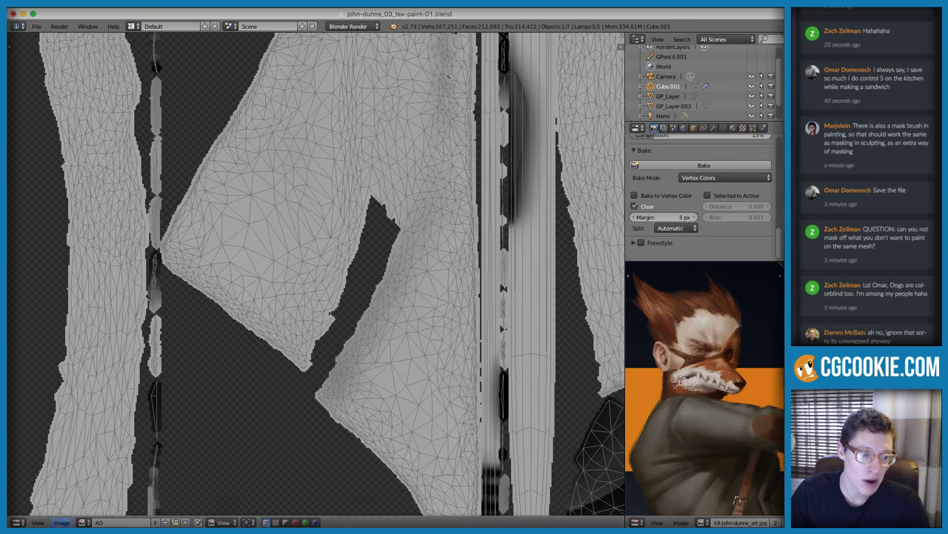
Switch the image editor back to the 3D View.
left_click(16, 522)
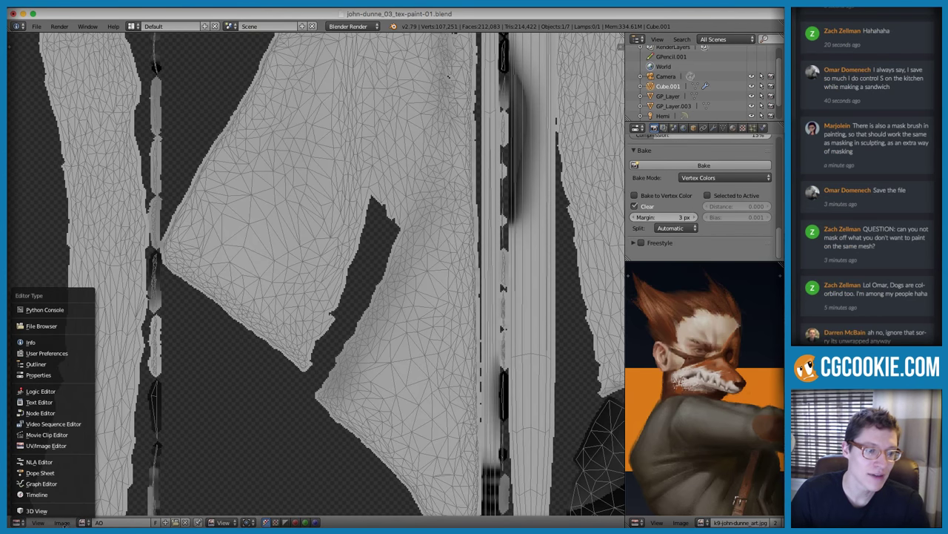
key("Escape")
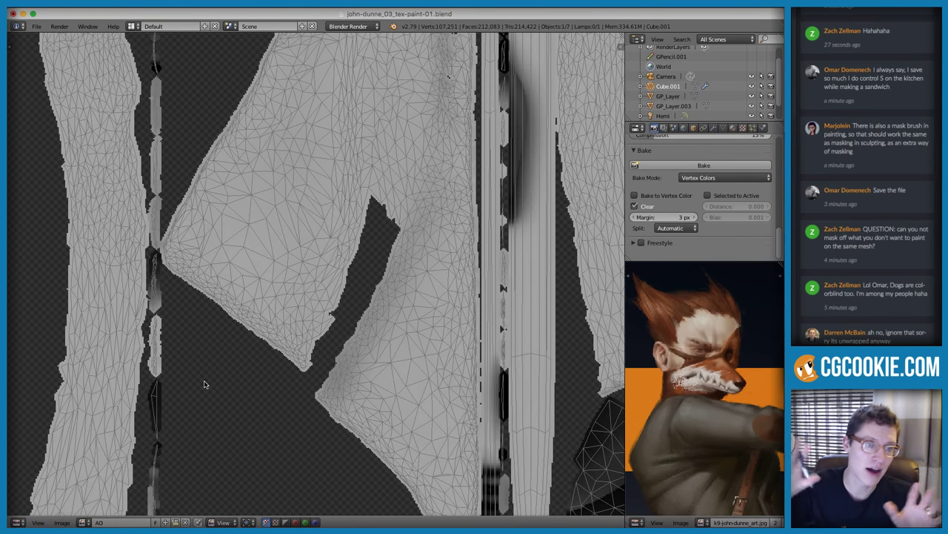
left_click(61, 523)
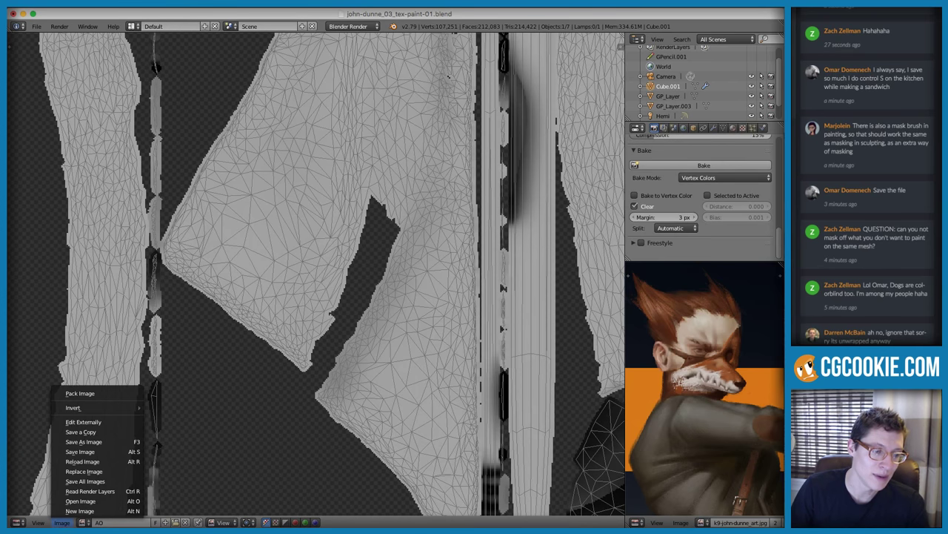
left_click(17, 522)
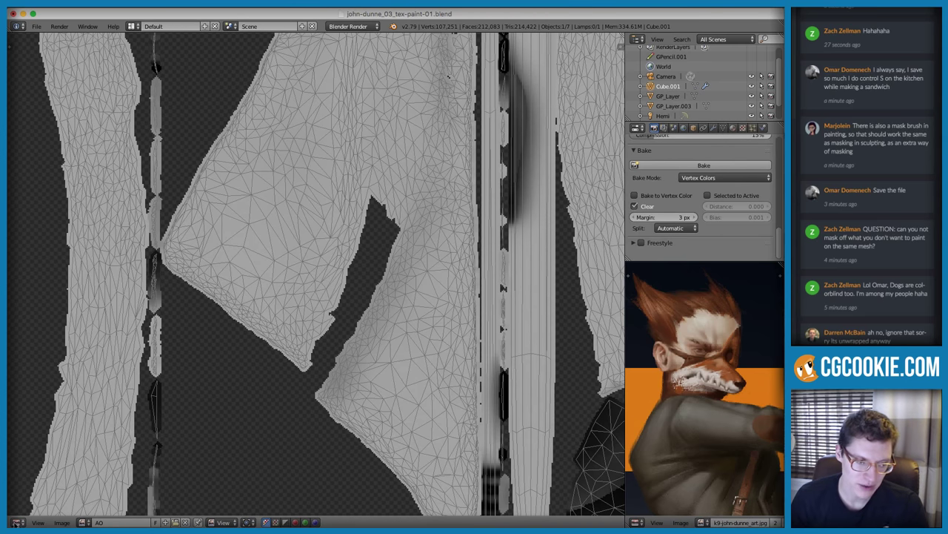
left_click(16, 522)
Restore the 3D texture-paint view and orbit around the painted dog head.
left_click(104, 510)
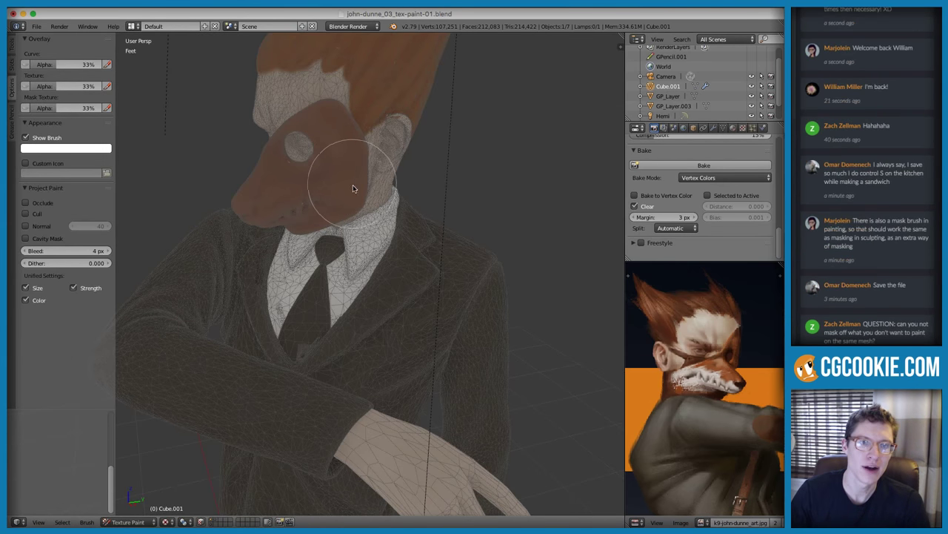
mouse_move(353, 189)
middle_mouse_down()
mouse_move(438, 174)
mouse_move(494, 239)
mouse_move(449, 182)
mouse_move(485, 195)
mouse_move(491, 186)
mouse_move(474, 191)
middle_mouse_up()
scroll(461, 192, "up", 4)
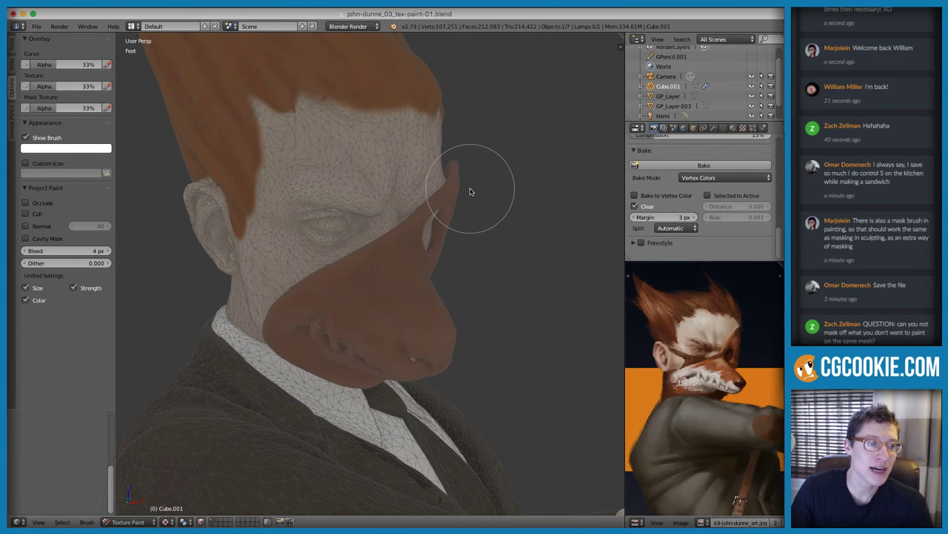
mouse_move(443, 275)
middle_mouse_down()
mouse_move(461, 233)
mouse_move(426, 264)
mouse_move(458, 213)
mouse_move(438, 218)
mouse_move(445, 213)
middle_mouse_up()
Save over the character file, orbit to a front view, then switch to the browser.
key("ctrl+s")
left_click(452, 245)
key("ctrl+s")
left_click(445, 213)
mouse_move(470, 248)
middle_mouse_down()
mouse_move(478, 190)
mouse_move(536, 407)
mouse_move(498, 368)
middle_mouse_up()
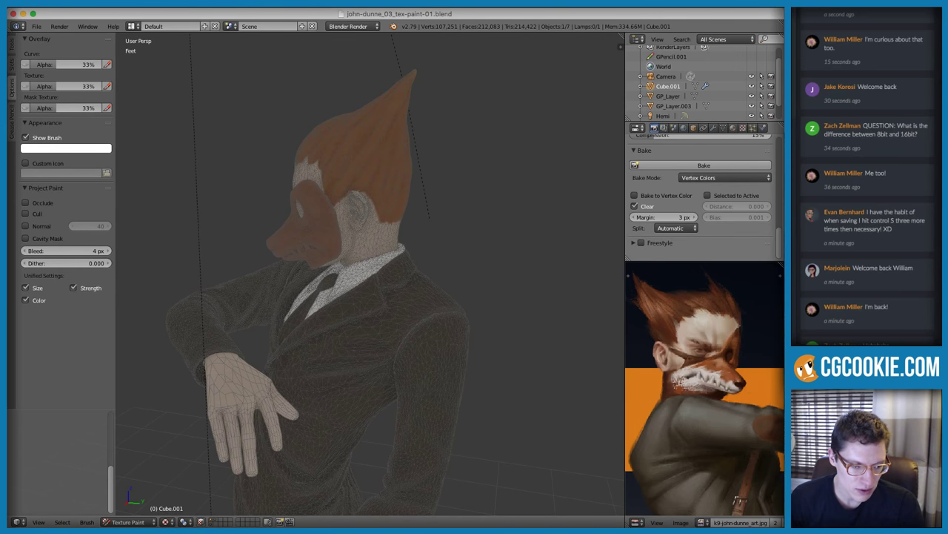
key("super+Tab")
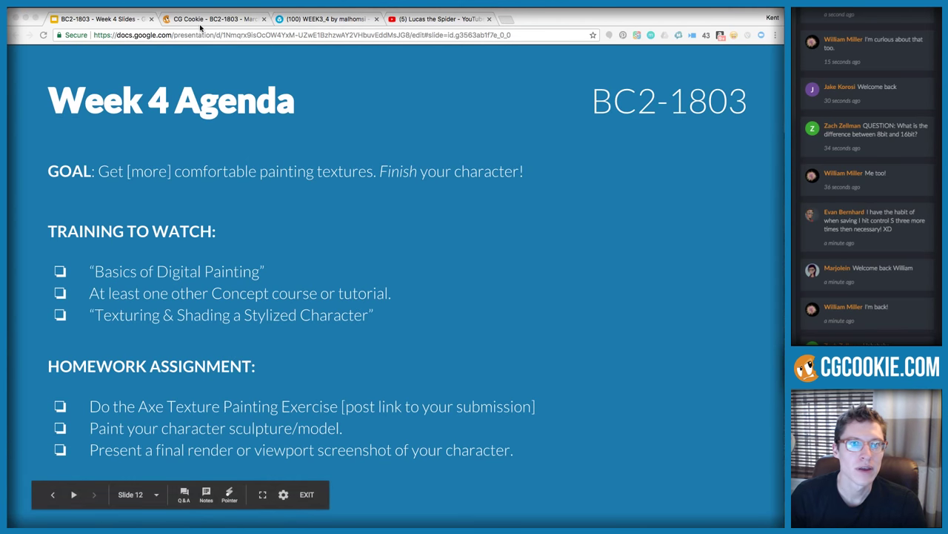
Open the Bit Depth & How Compression Affects Normal Maps article from page 2 of the CG Cookie blog.
key("ctrl+Tab")
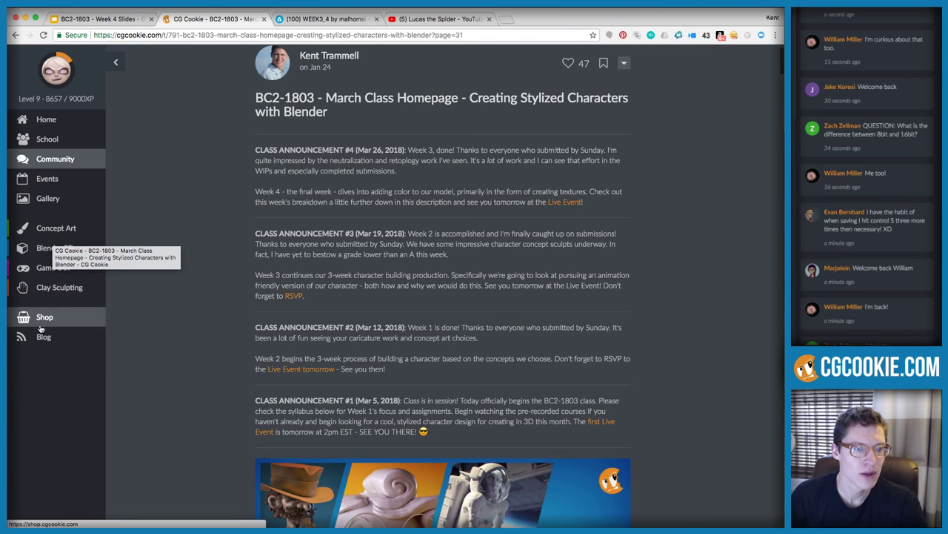
left_click(43, 336)
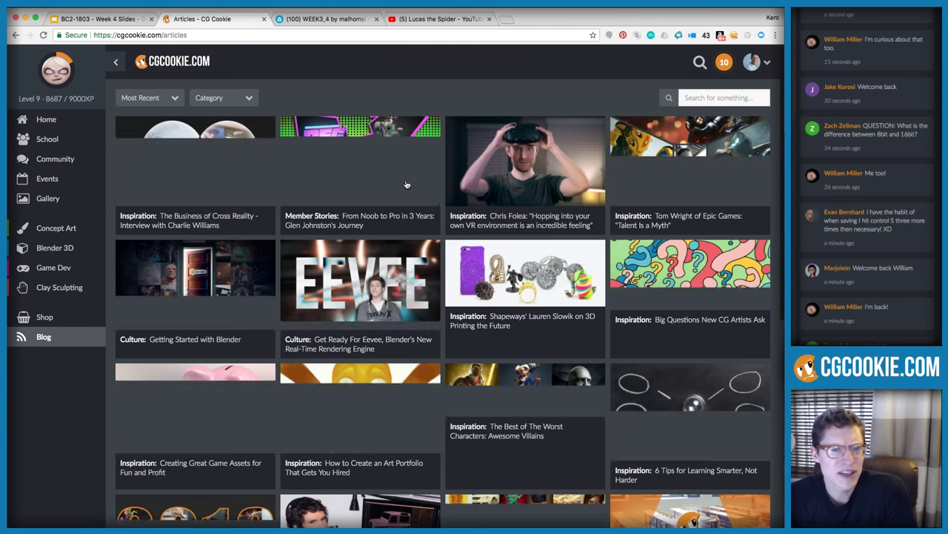
scroll(413, 118, "down", 4)
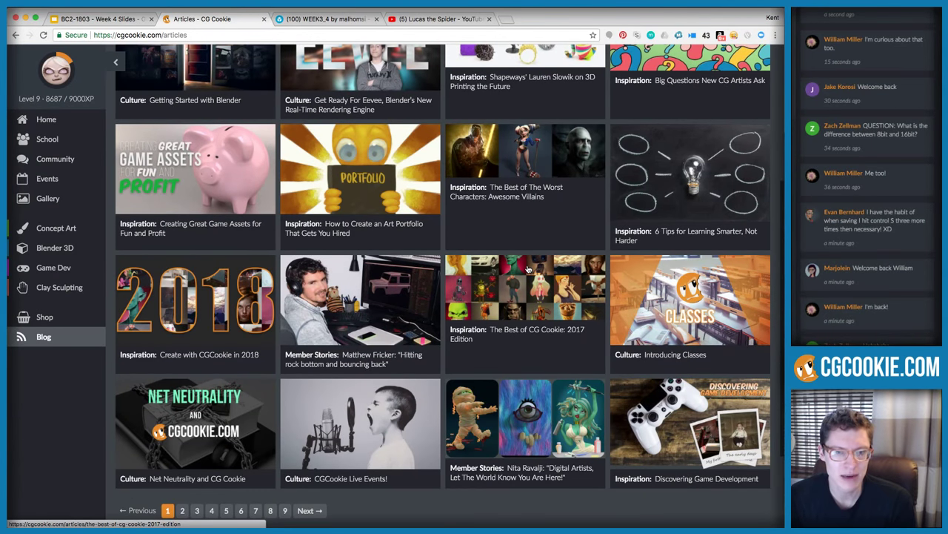
scroll(528, 268, "up", 3)
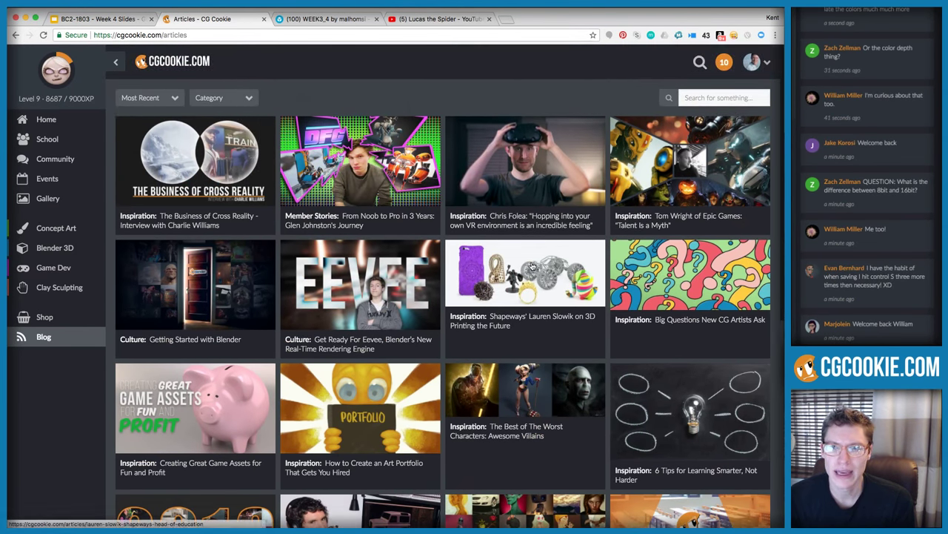
scroll(530, 265, "down", 5)
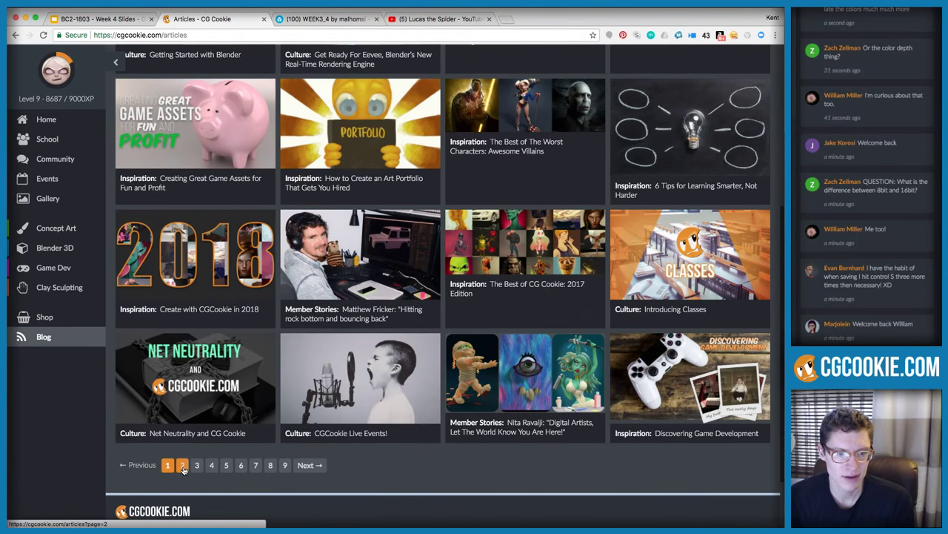
left_click(182, 465)
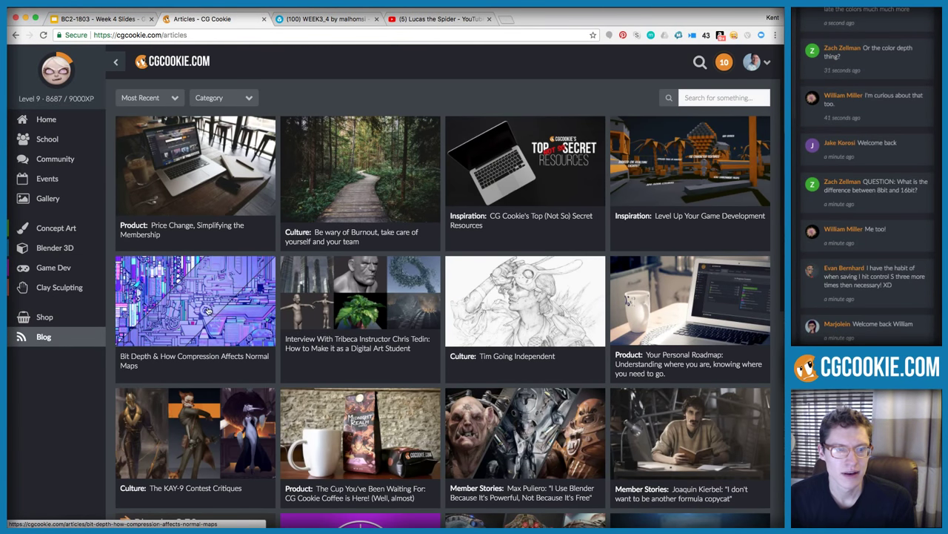
left_click(197, 289)
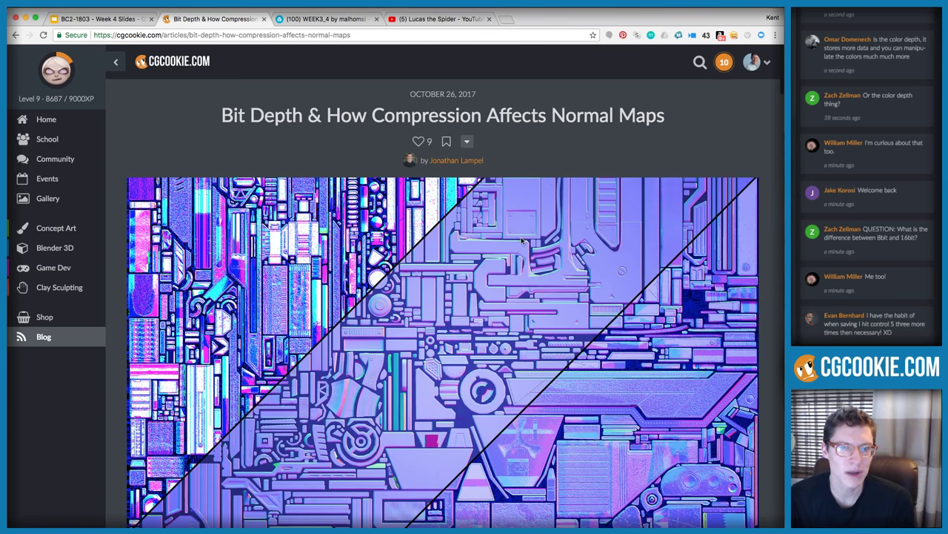
Read down to the bit depth colour counts, then return to Blender.
scroll(516, 240, "down", 10)
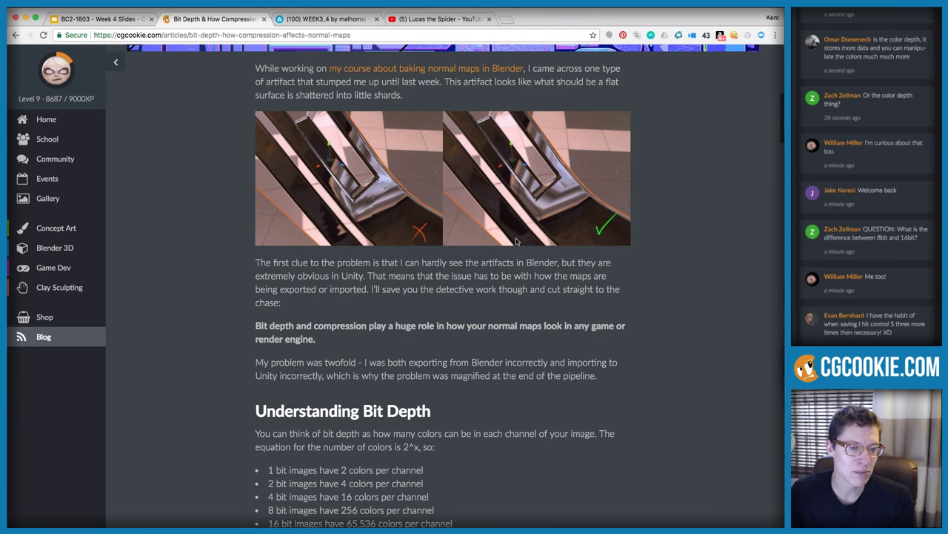
scroll(529, 289, "down", 4)
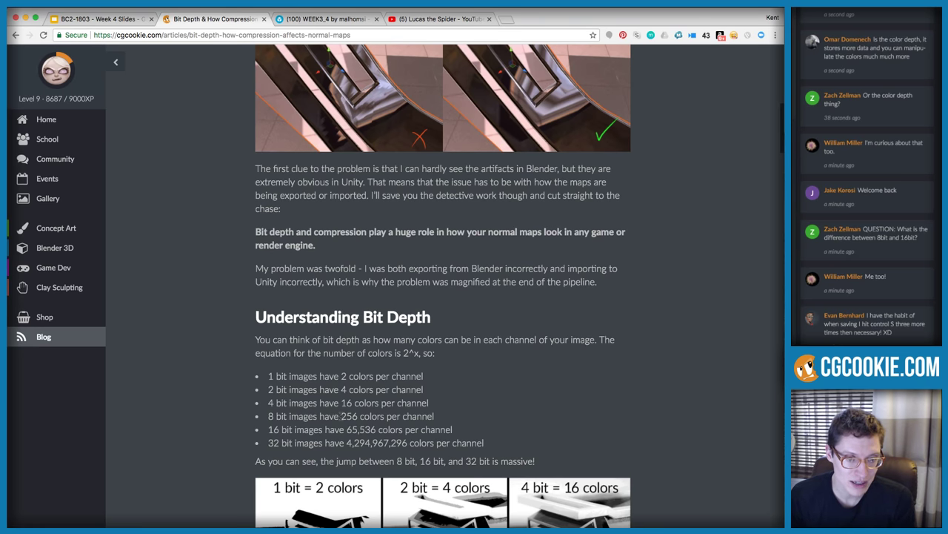
left_click_drag(342, 416, 376, 430)
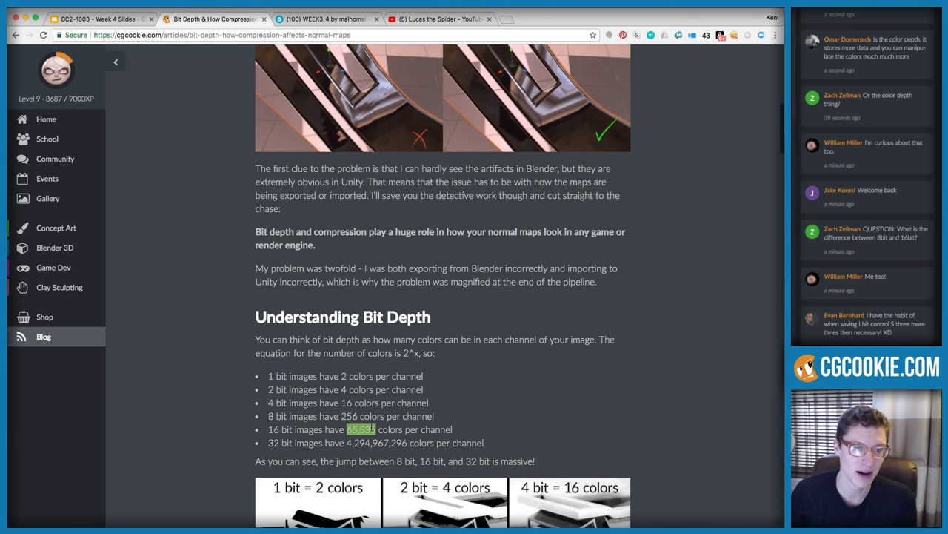
left_click(479, 398)
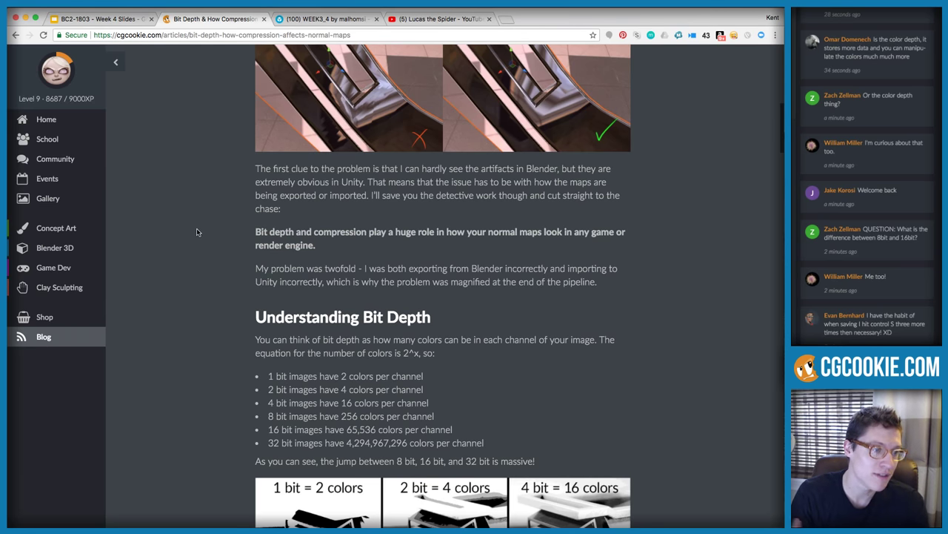
key("super+Tab")
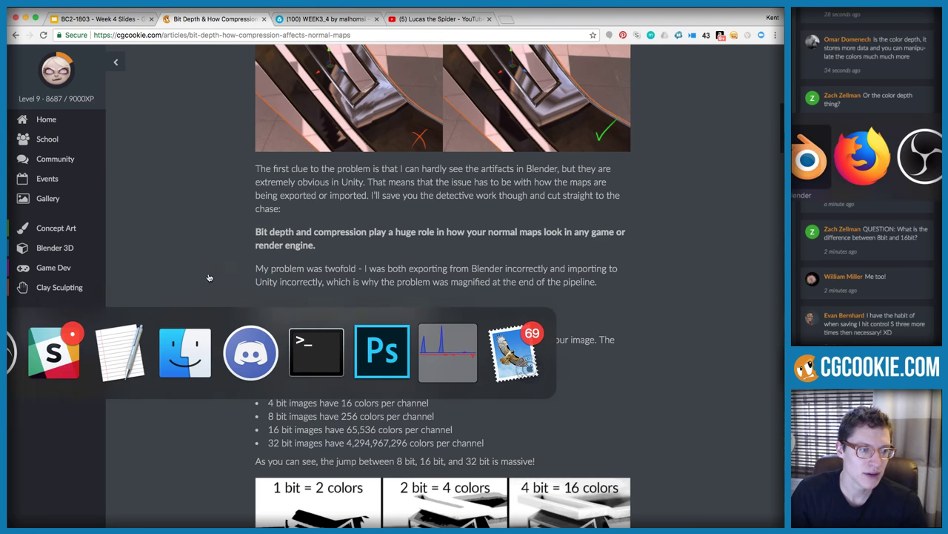
Orbit and zoom around the character from a front-right angle.
mouse_move(435, 229)
middle_mouse_down()
mouse_move(438, 257)
mouse_move(460, 248)
middle_mouse_up()
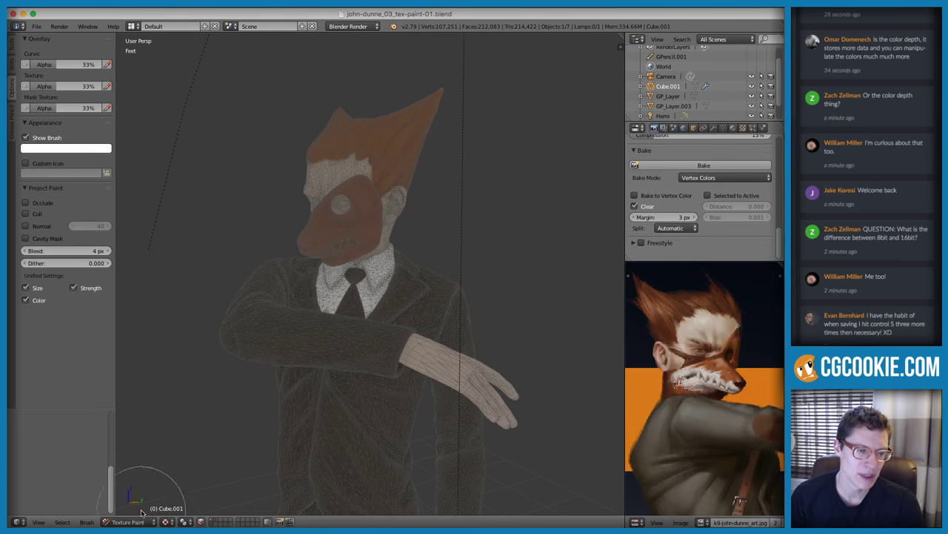
middle_click_drag(474, 194, 453, 201)
mouse_move(331, 342)
middle_mouse_down()
mouse_move(440, 259)
mouse_move(462, 229)
mouse_move(496, 233)
mouse_move(470, 248)
mouse_move(504, 249)
mouse_move(480, 186)
mouse_move(475, 239)
middle_mouse_up()
scroll(489, 194, "up", 5)
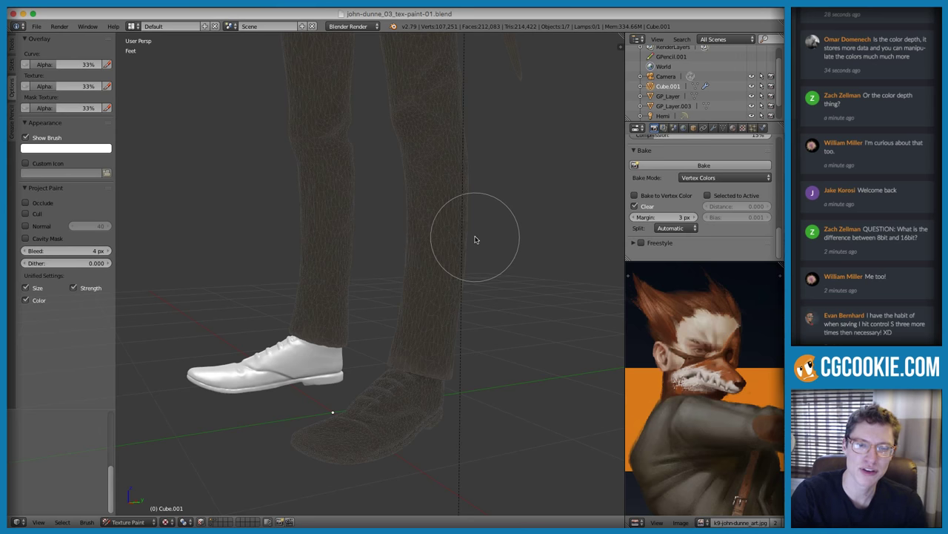
View the shoes side-on and zoom in on them and the reference shoe.
mouse_move(434, 455)
middle_mouse_down()
mouse_move(432, 403)
mouse_move(415, 410)
middle_mouse_up()
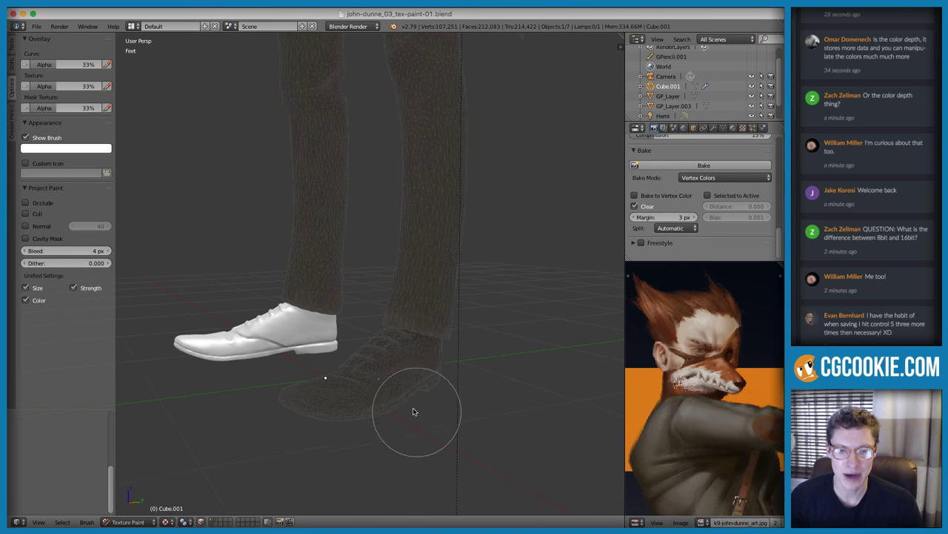
mouse_move(533, 360)
middle_mouse_down()
mouse_move(508, 366)
mouse_move(507, 301)
middle_mouse_up()
scroll(475, 366, "down", 6)
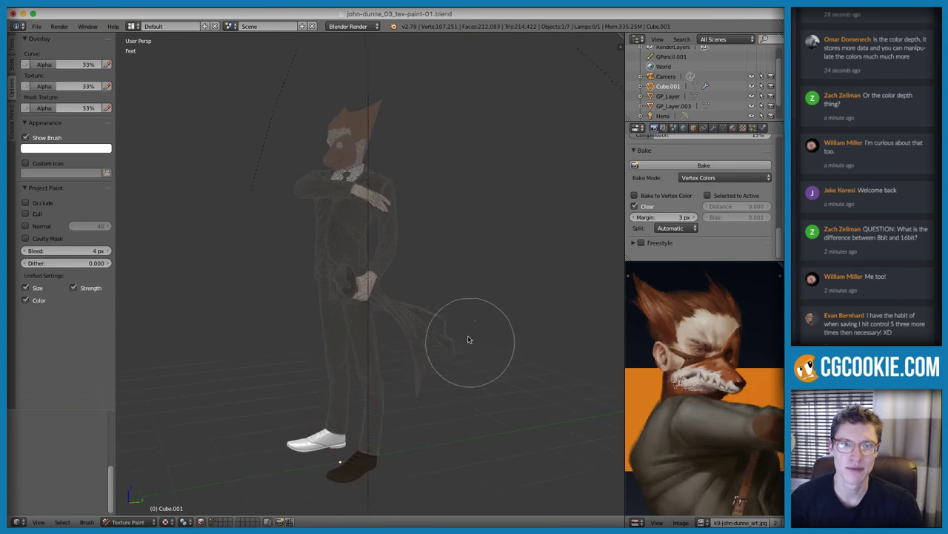
scroll(469, 349, "up", 8)
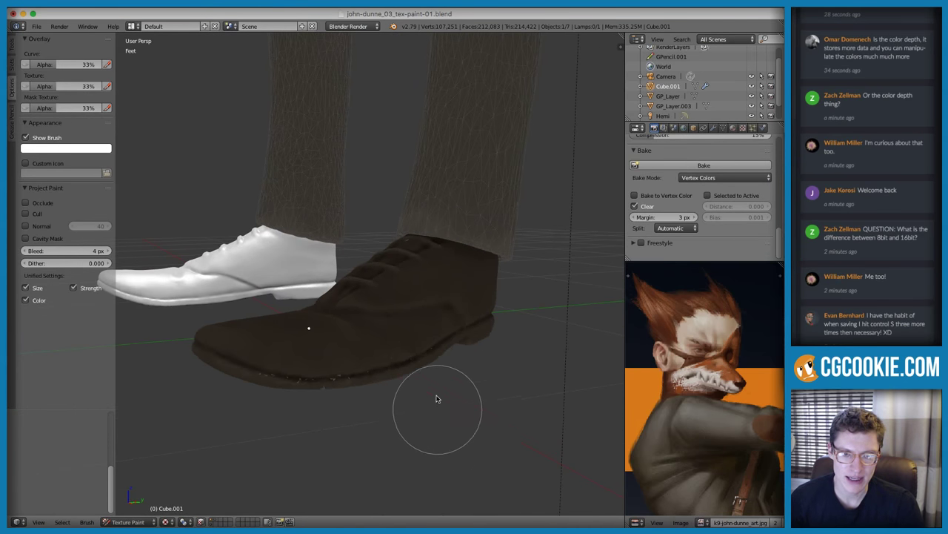
scroll(709, 381, "down", 3)
scroll(690, 376, "up", 4)
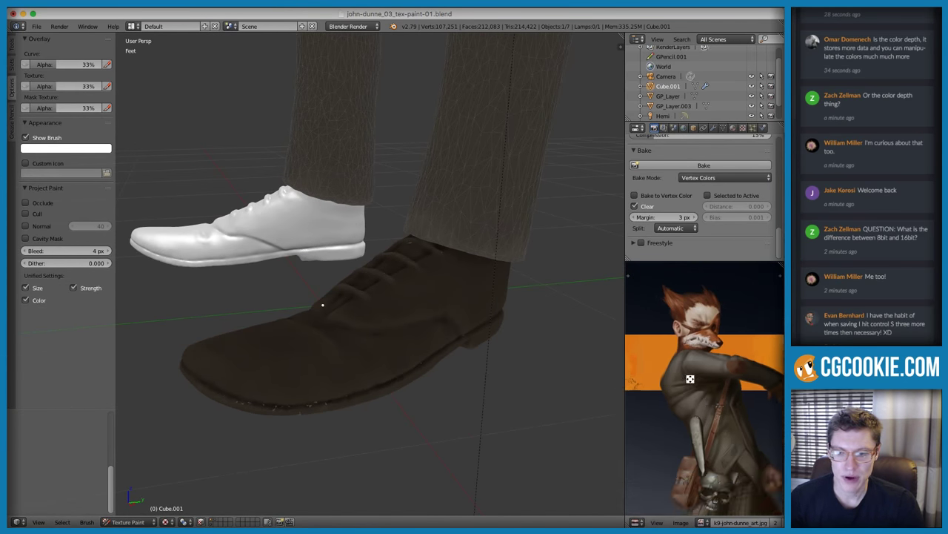
scroll(731, 338, "down", 3)
scroll(717, 385, "up", 4)
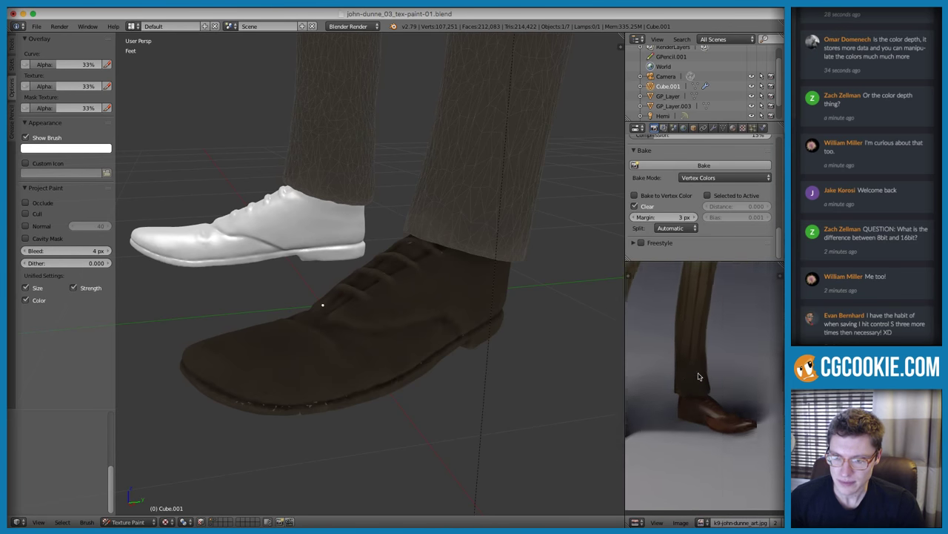
scroll(716, 384, "up", 1)
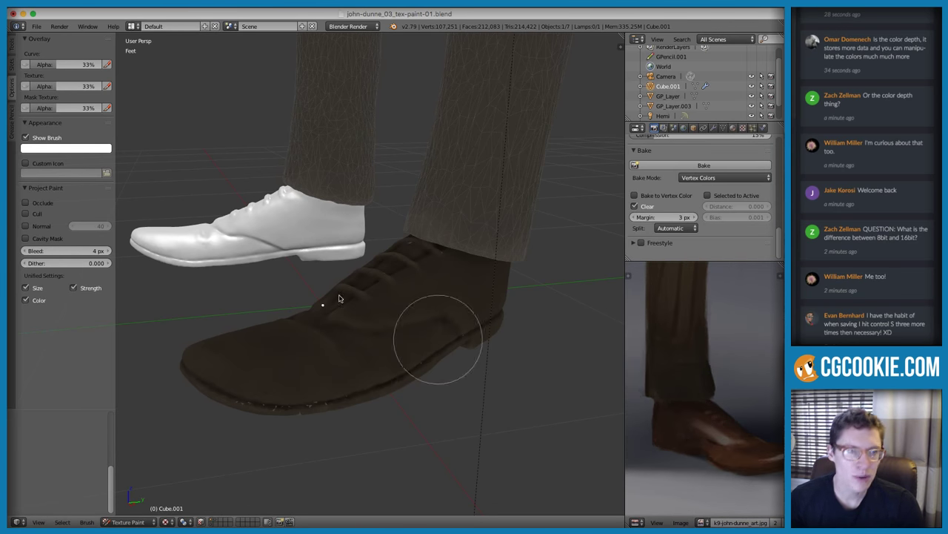
Bring up the brush and colour settings in the tool shelf.
left_click(12, 46)
left_click(11, 64)
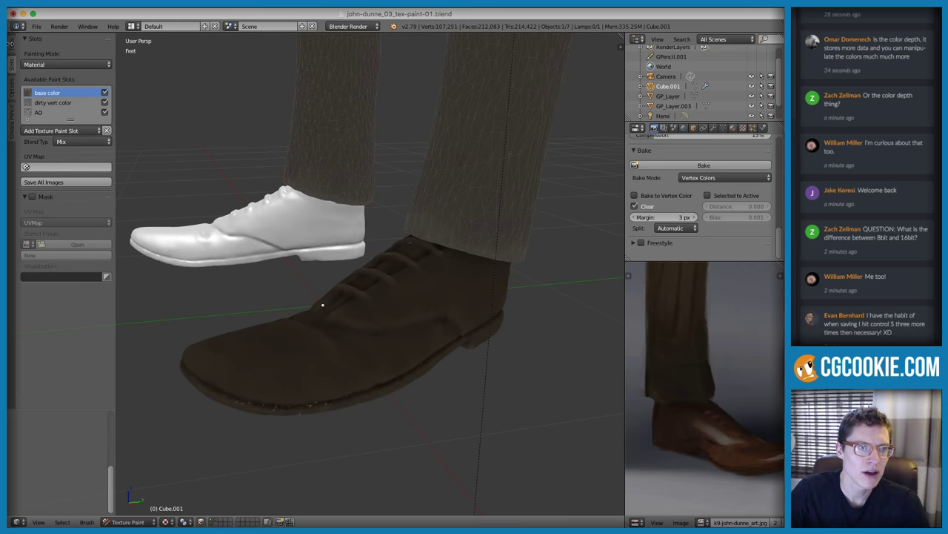
left_click(12, 45)
left_click_drag(8, 46, 6, 46)
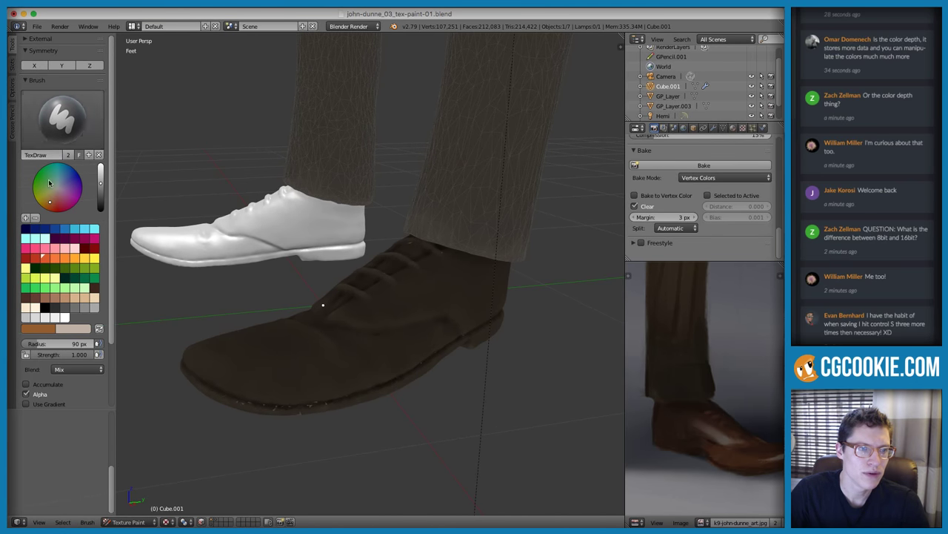
Sample dark brown from the reference shoe as the brush colour, then pan the reference onto the shoe.
left_click(35, 332)
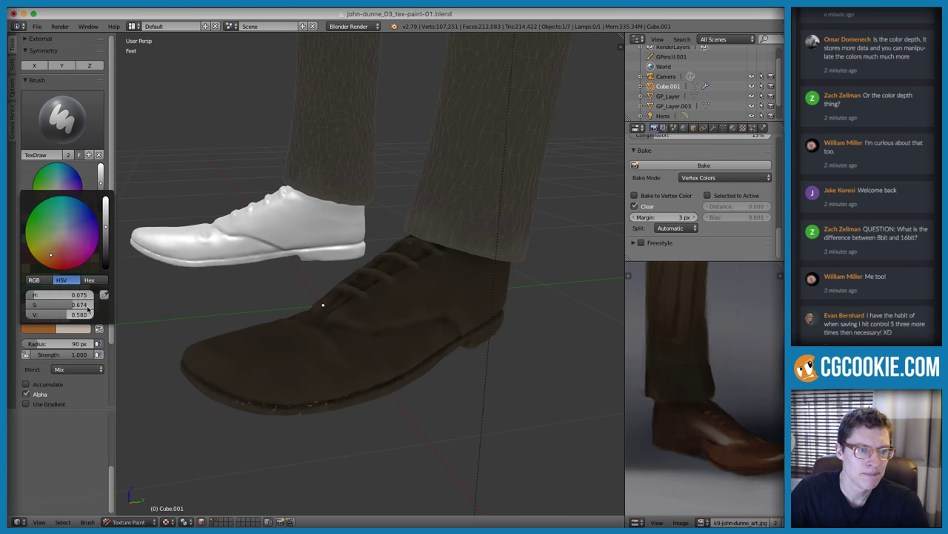
left_click(107, 291)
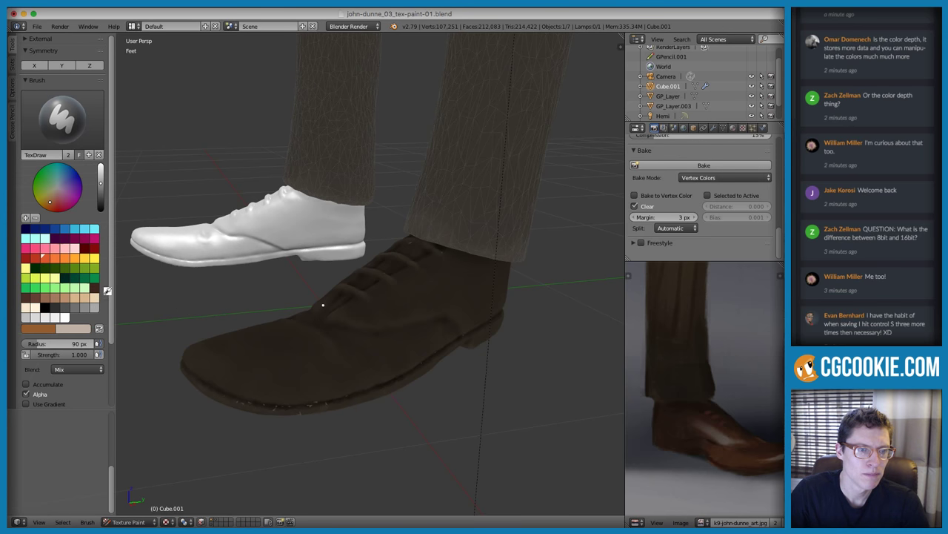
left_click(728, 451)
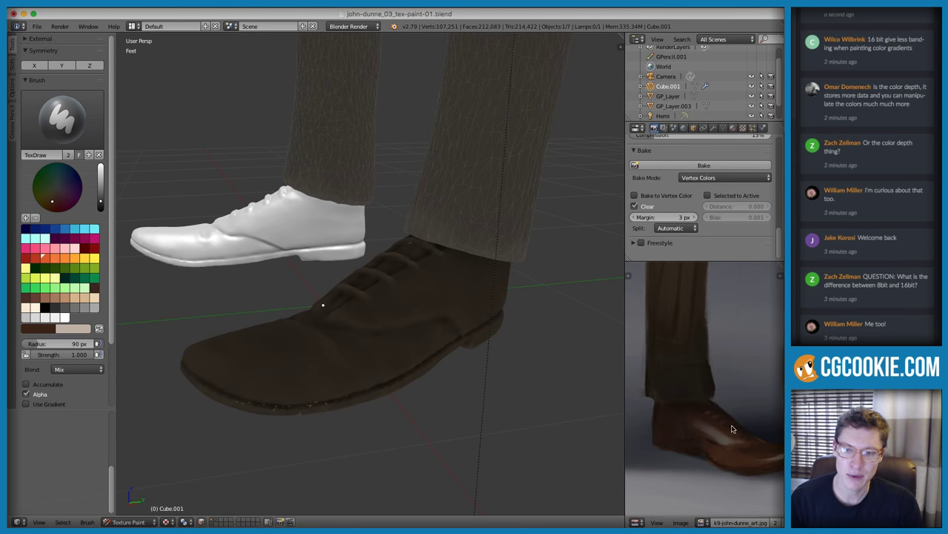
scroll(734, 422, "up", 2)
middle_click_drag(717, 364, 716, 386)
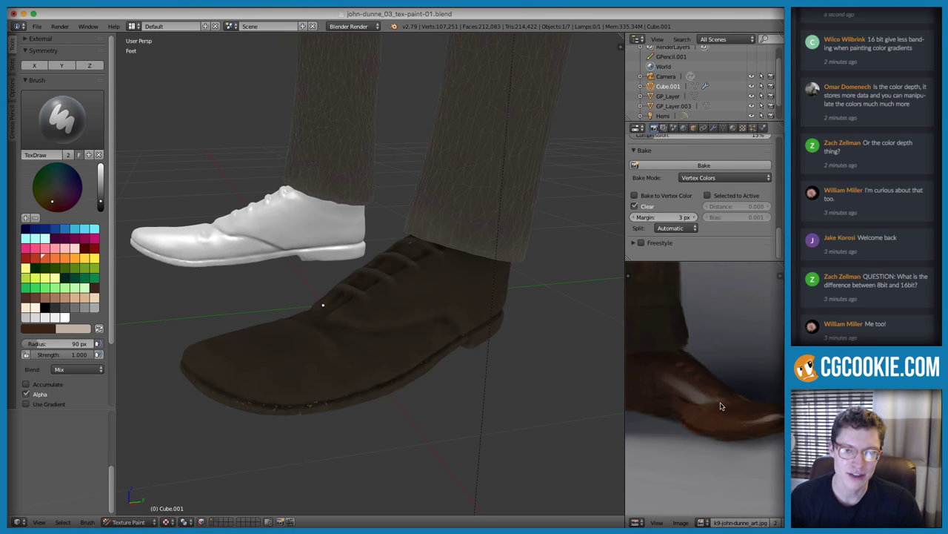
Lighten the brush colour's HSV Value from 0.175 to about 0.307.
left_click(52, 332)
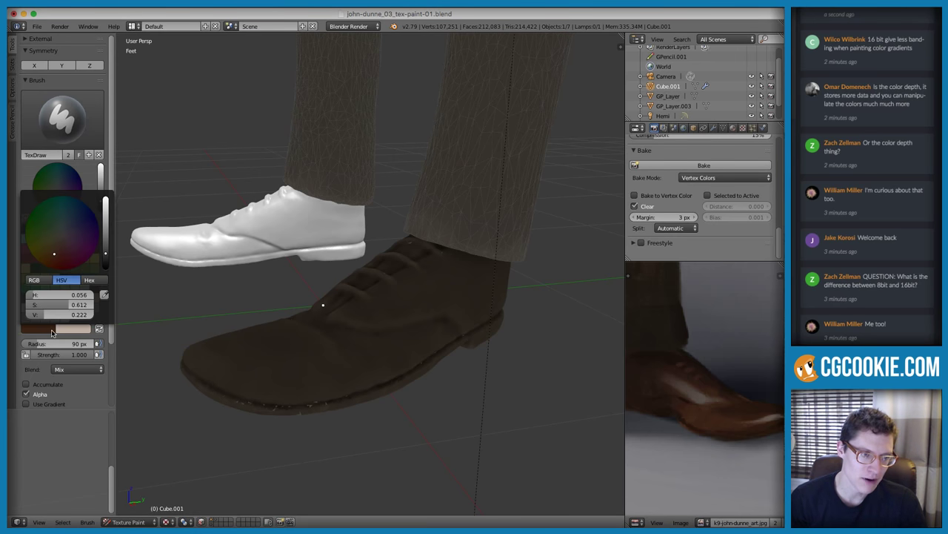
left_click(105, 296)
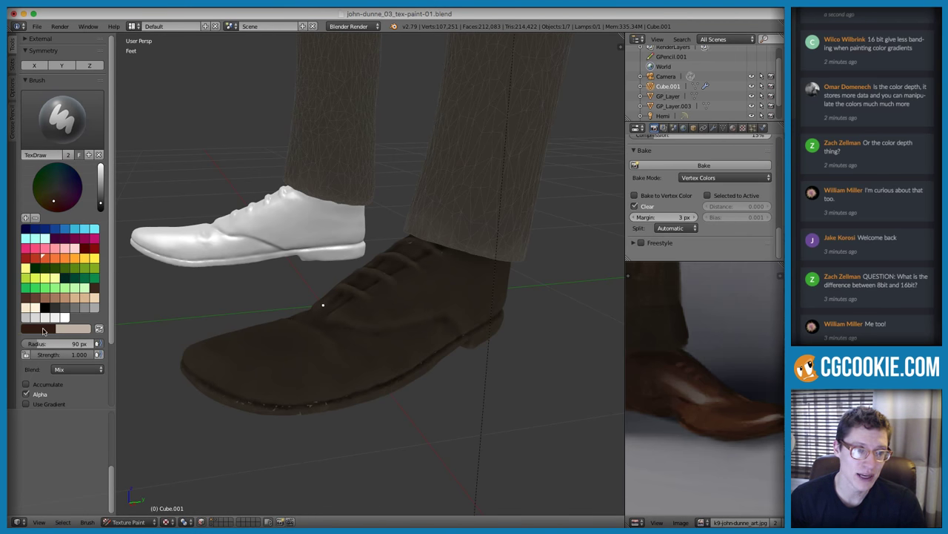
left_click(43, 332)
left_click(104, 296)
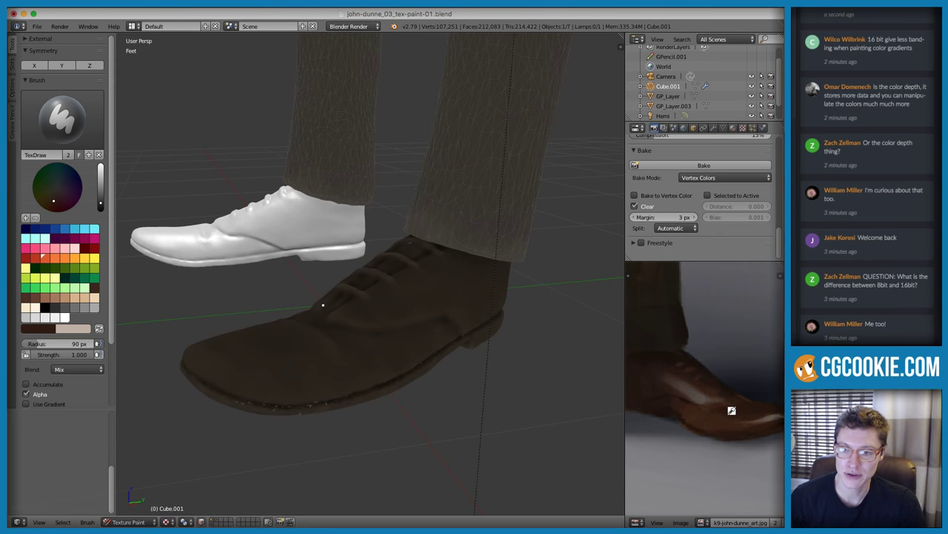
left_click(28, 329)
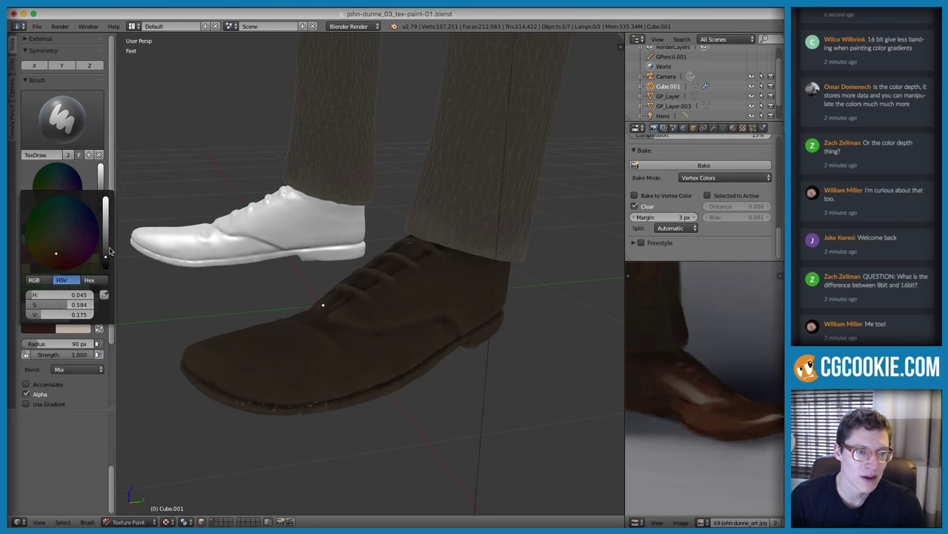
scroll(107, 250, "up", 3)
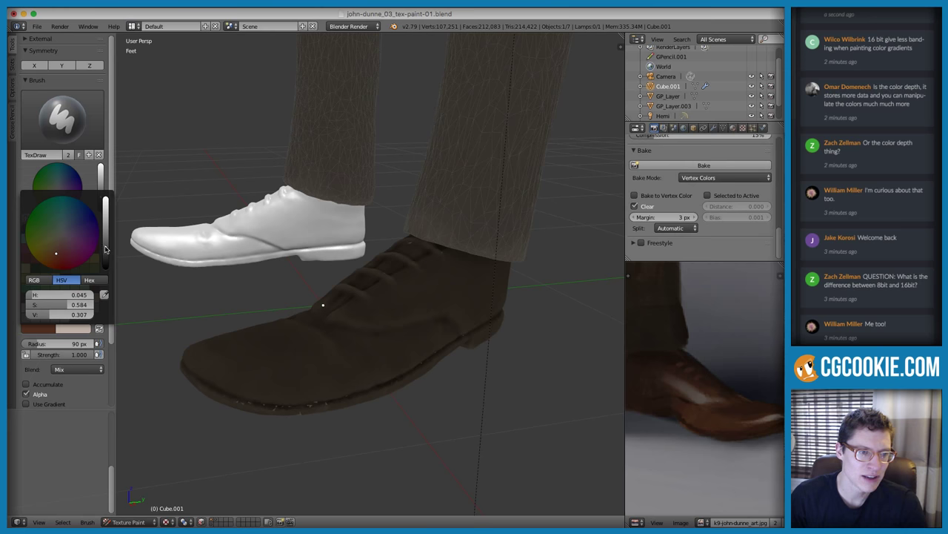
Flood the shoe with the lighter brown using the Fill brush.
left_click(62, 118)
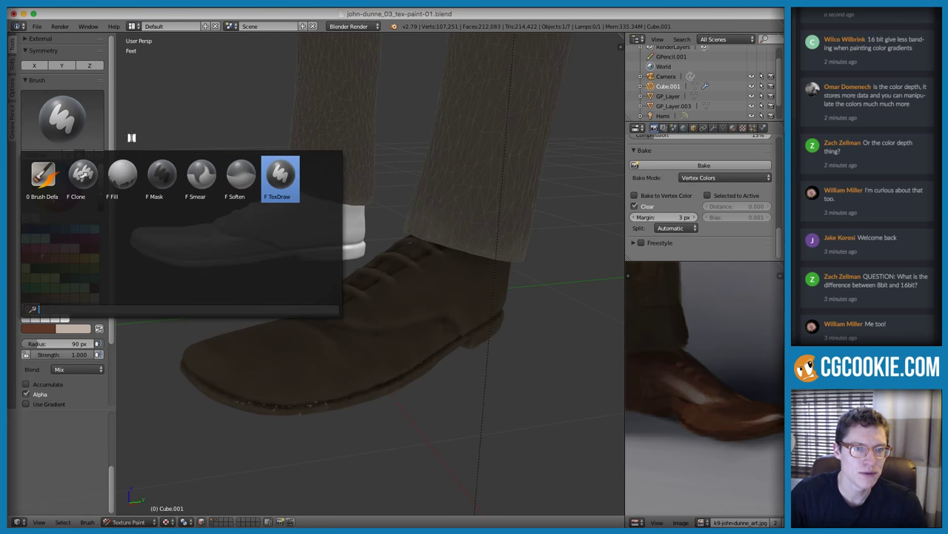
key("Left")
key("Left")
key("Left")
key("Left")
key("Return")
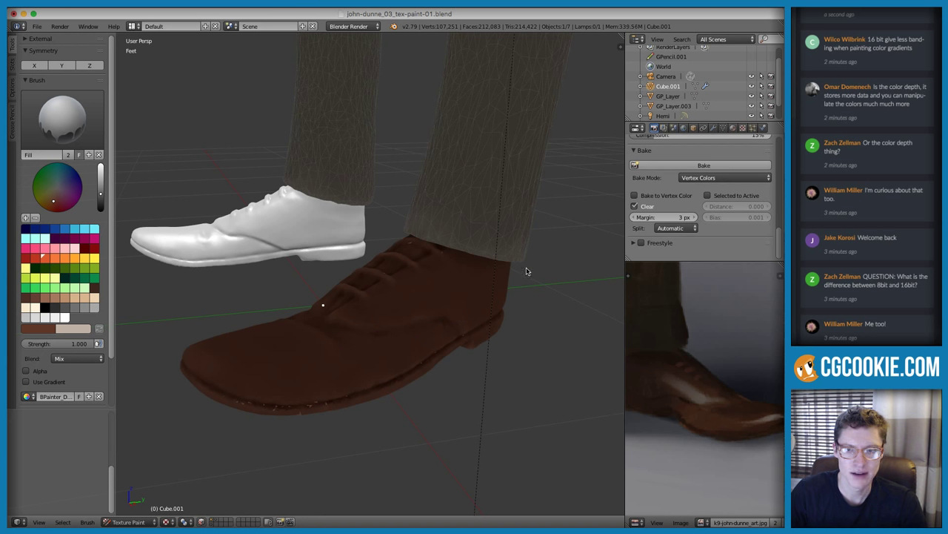
mouse_move(531, 268)
middle_mouse_down()
mouse_move(514, 262)
mouse_move(530, 254)
middle_mouse_up()
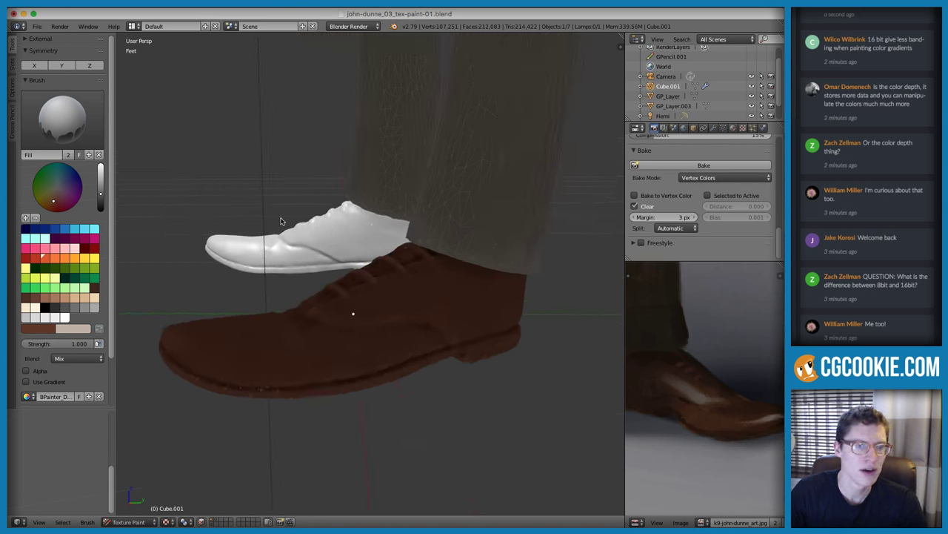
Switch back to TexDraw and sample a dark brown from the reference image.
left_click(49, 120)
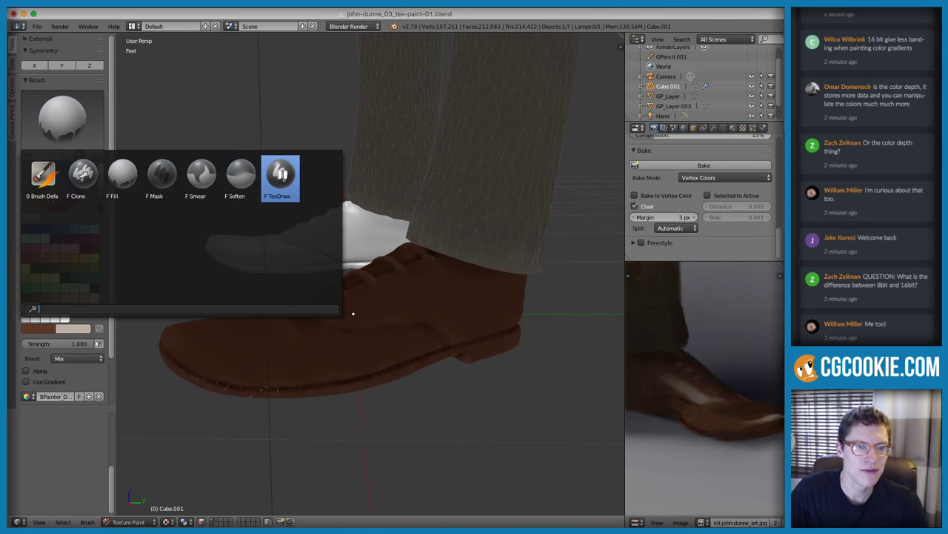
left_click(282, 174)
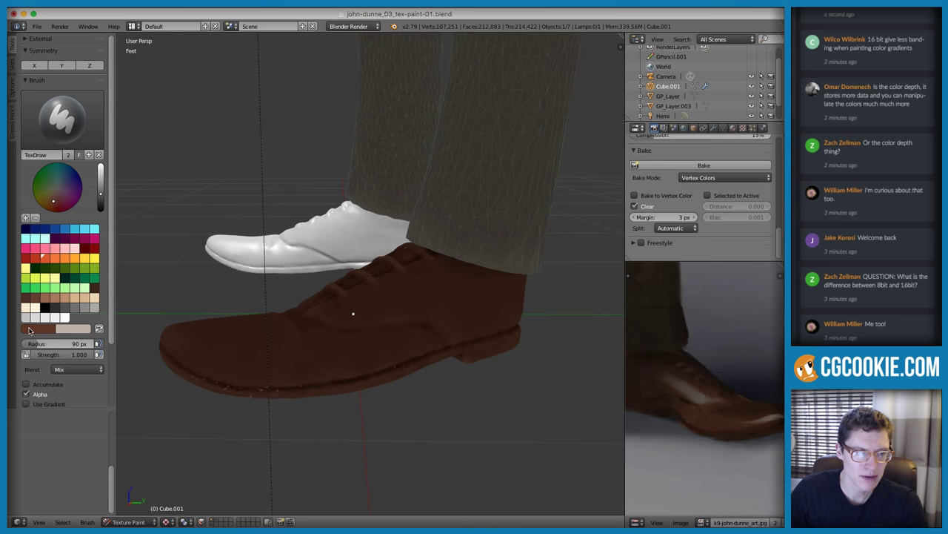
left_click(30, 329)
left_click(105, 295)
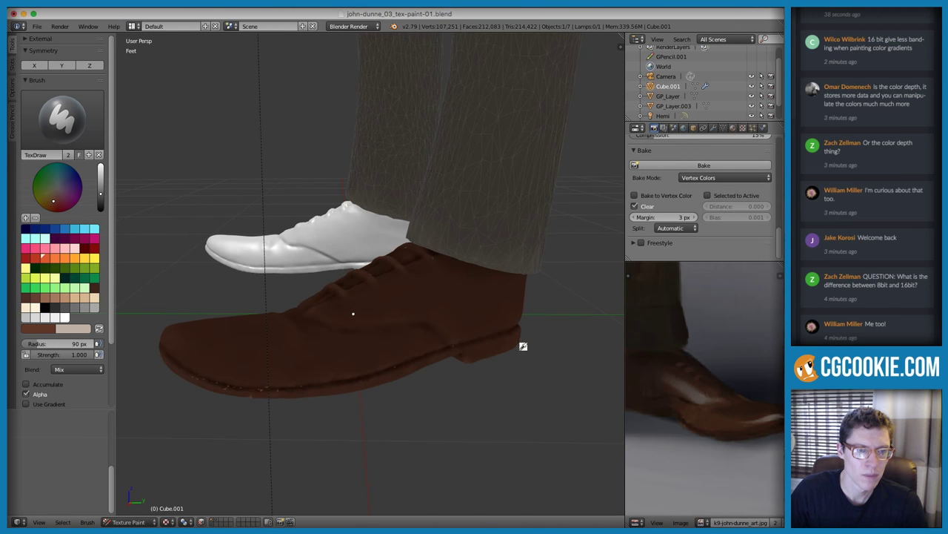
left_click(654, 388)
middle_click_drag(338, 222, 364, 244)
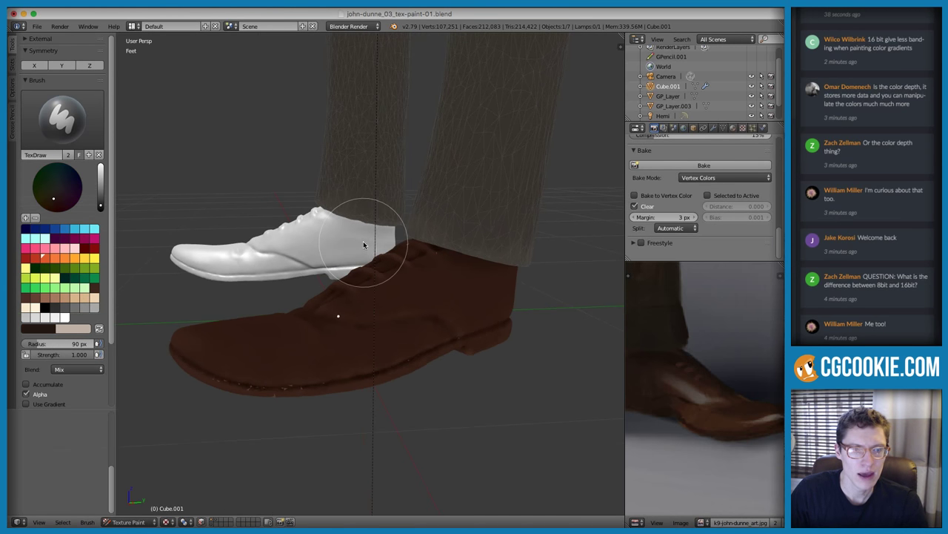
Lower the brush strength to 0.131 and enlarge its radius to 227 px.
key("shift+f")
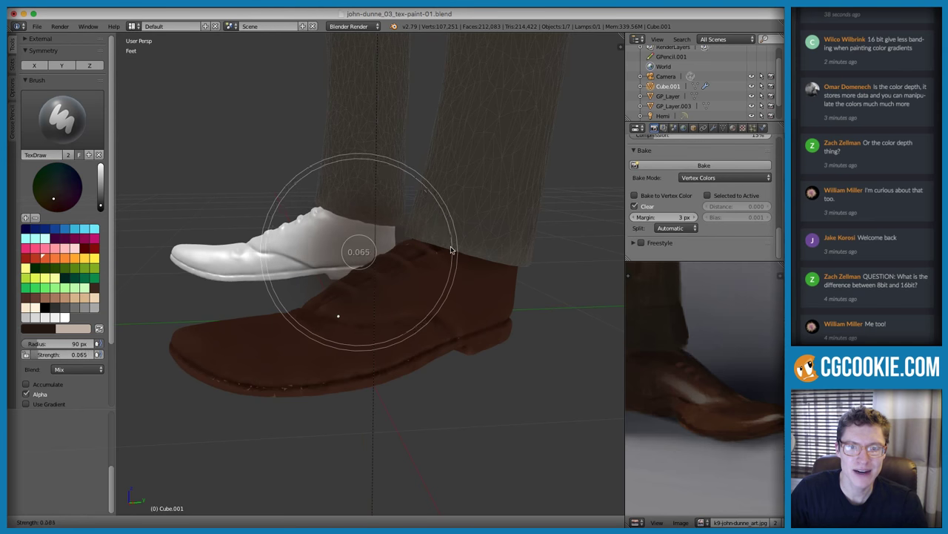
left_click(407, 331)
mouse_move(407, 331)
middle_mouse_down()
mouse_move(446, 328)
mouse_move(326, 333)
middle_mouse_up()
key("f")
left_click(342, 339)
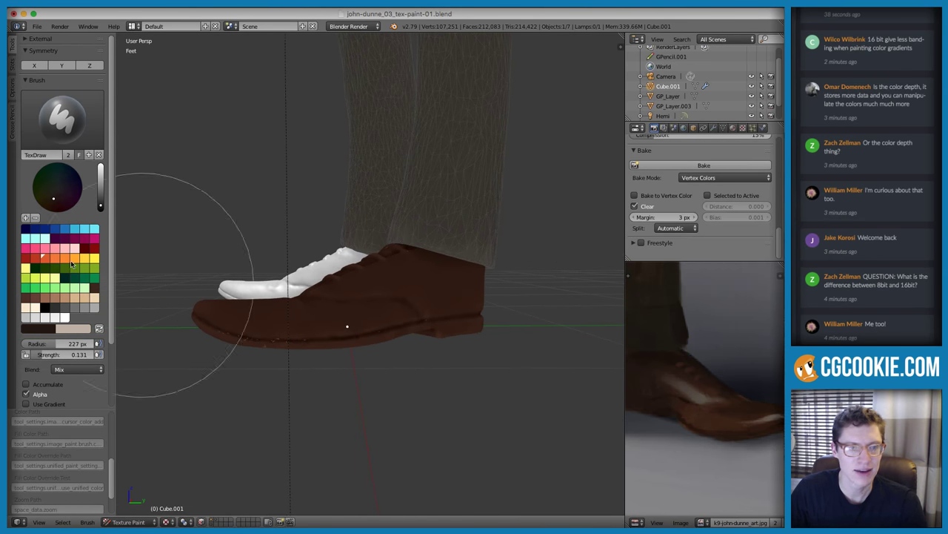
Enable the Normal limit under Project Paint options and orbit around the shoe.
left_click(14, 87)
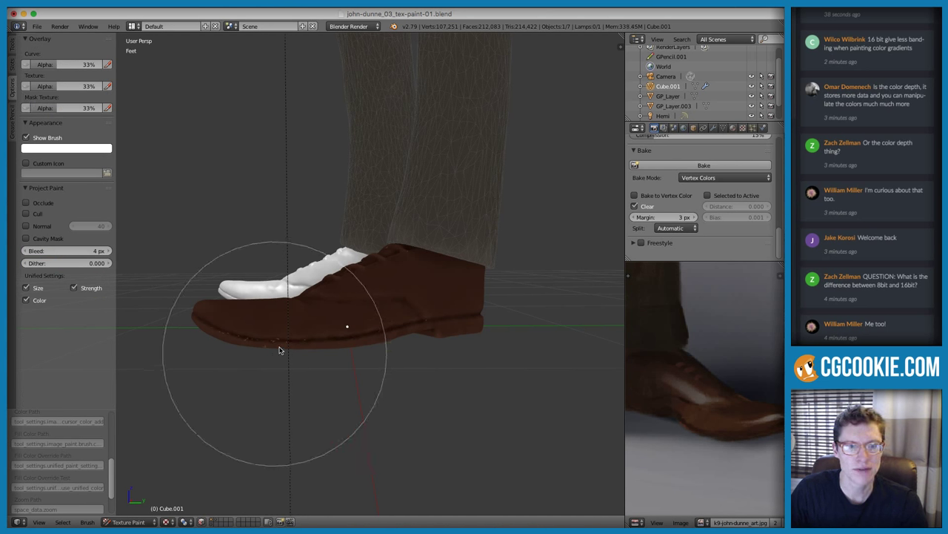
left_click(26, 226)
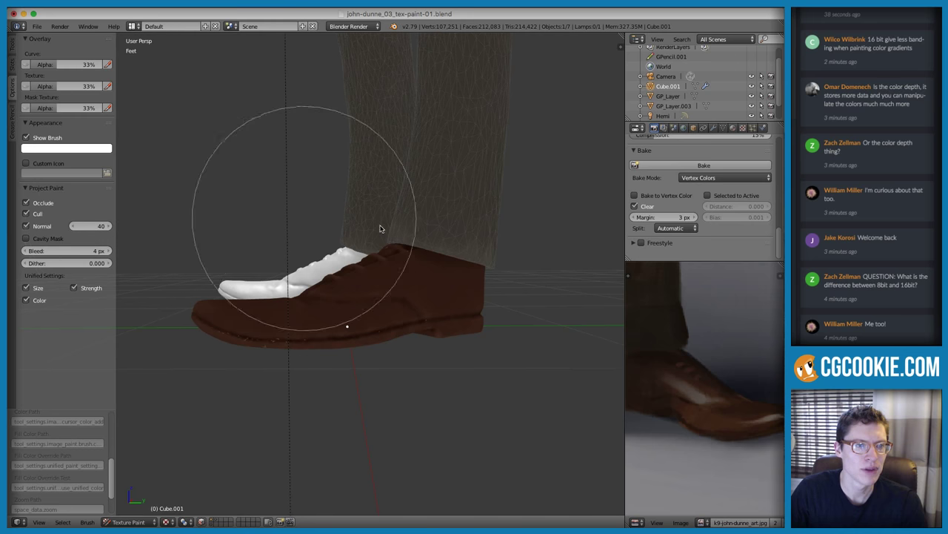
middle_click_drag(292, 338, 208, 352)
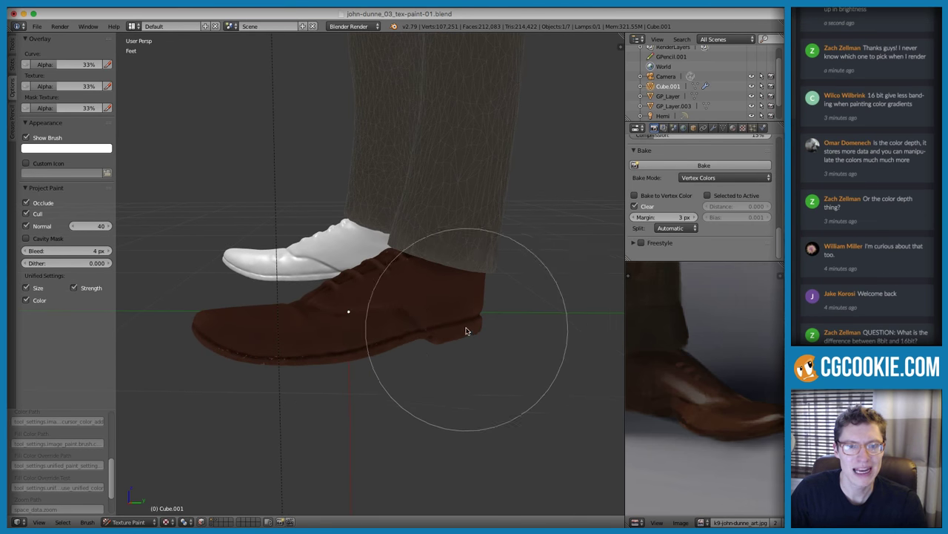
middle_click_drag(454, 339, 421, 333)
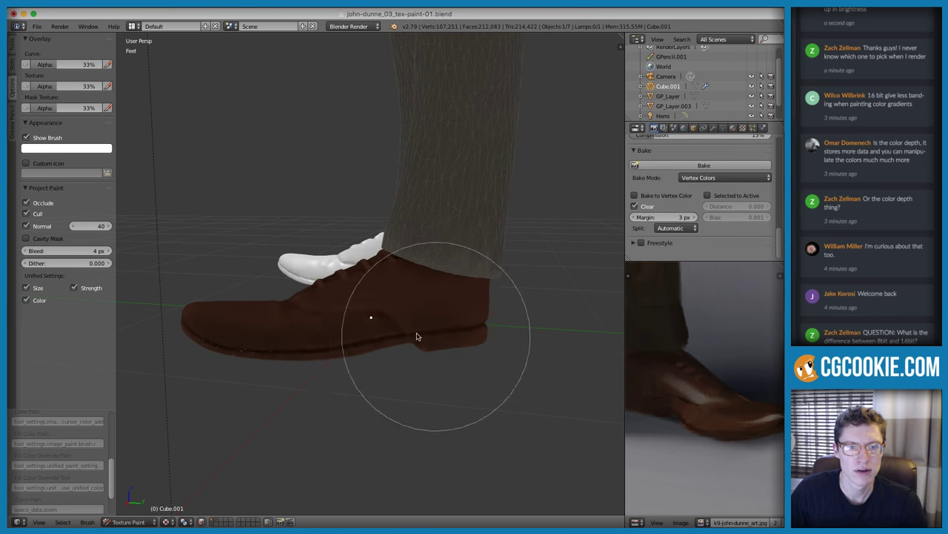
middle_click_drag(417, 335, 346, 339)
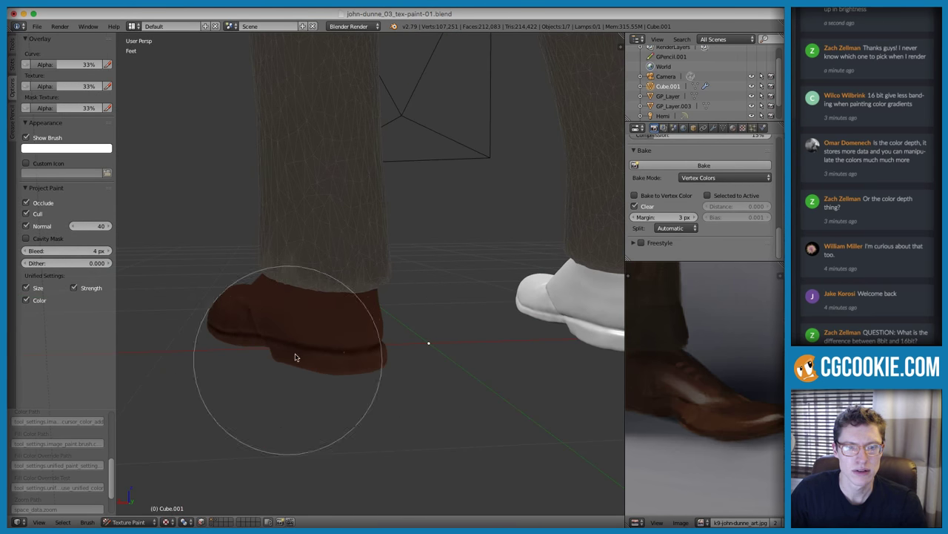
middle_click_drag(296, 355, 246, 349)
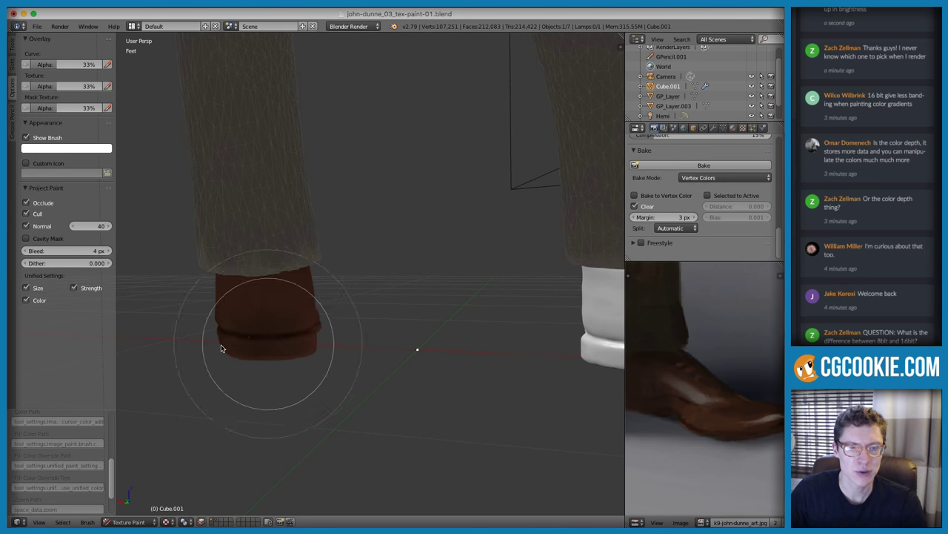
Hide the unpainted white shoe (Plane.001) to view the brown shoe alone.
scroll(244, 331, "down", 3)
scroll(318, 324, "up", 2)
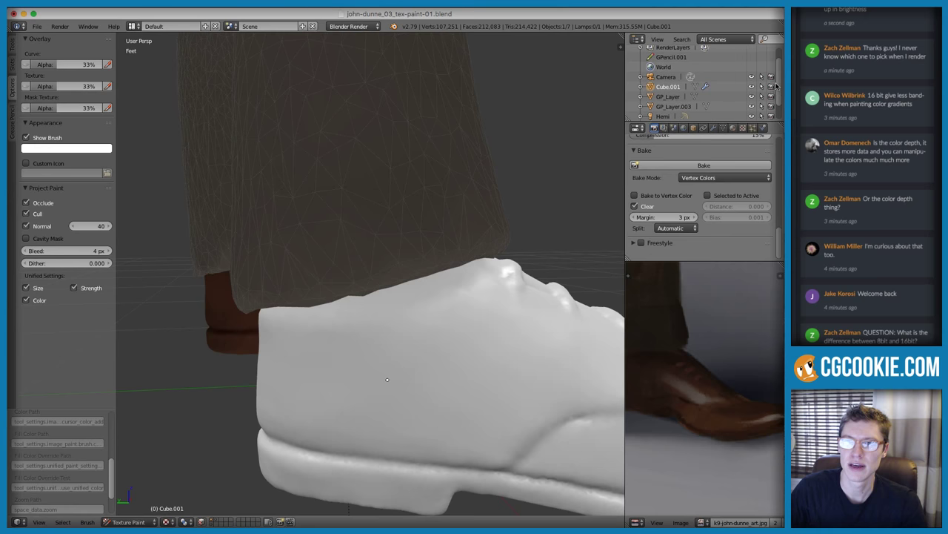
scroll(766, 81, "down", 1)
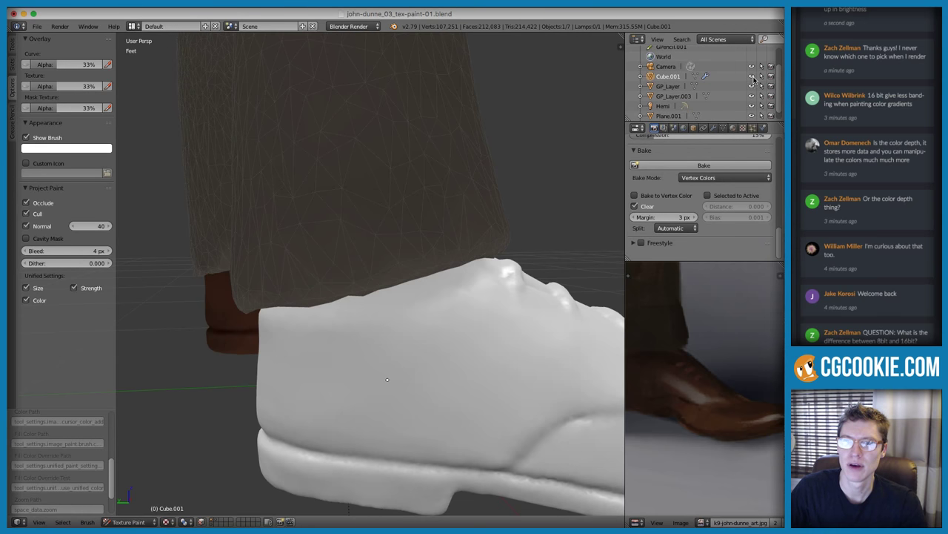
scroll(427, 200, "down", 3)
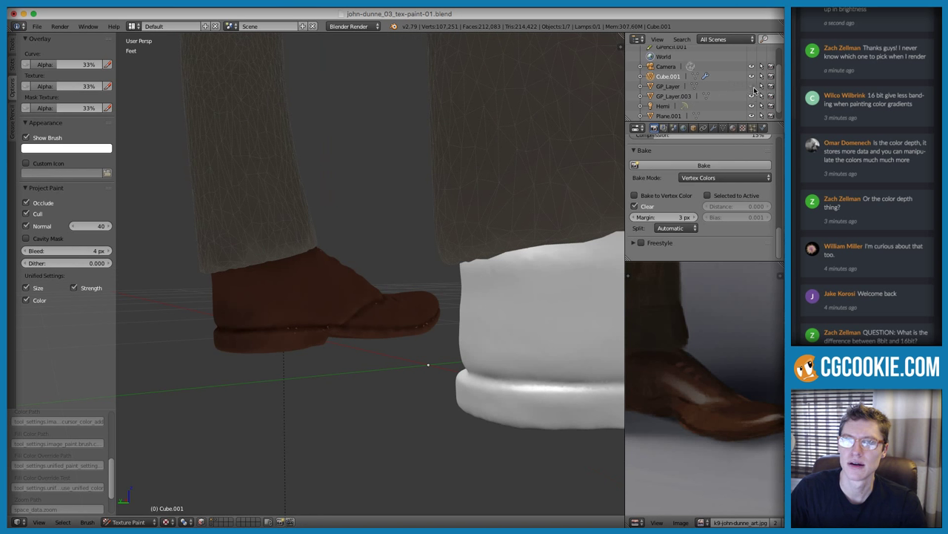
middle_click_drag(478, 222, 548, 178)
scroll(690, 106, "down", 1)
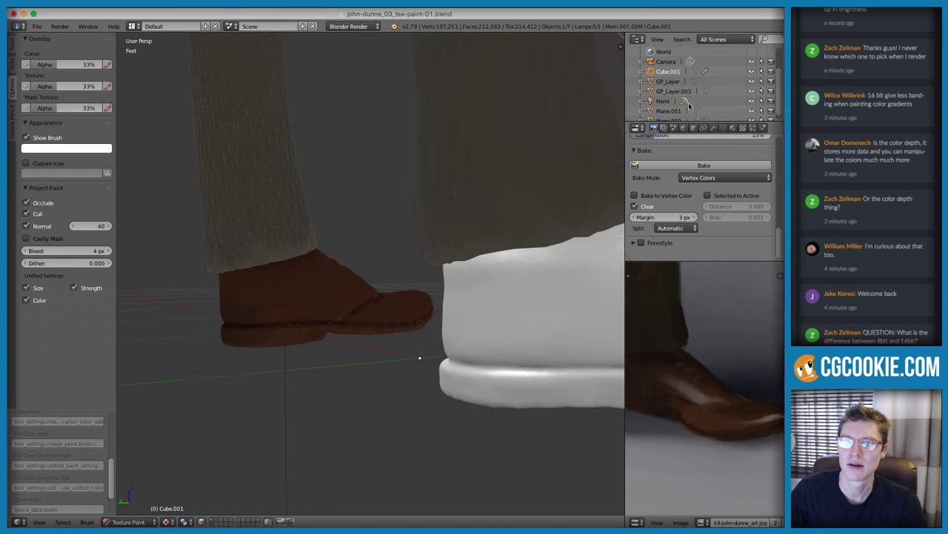
left_click(752, 111)
scroll(263, 364, "up", 4)
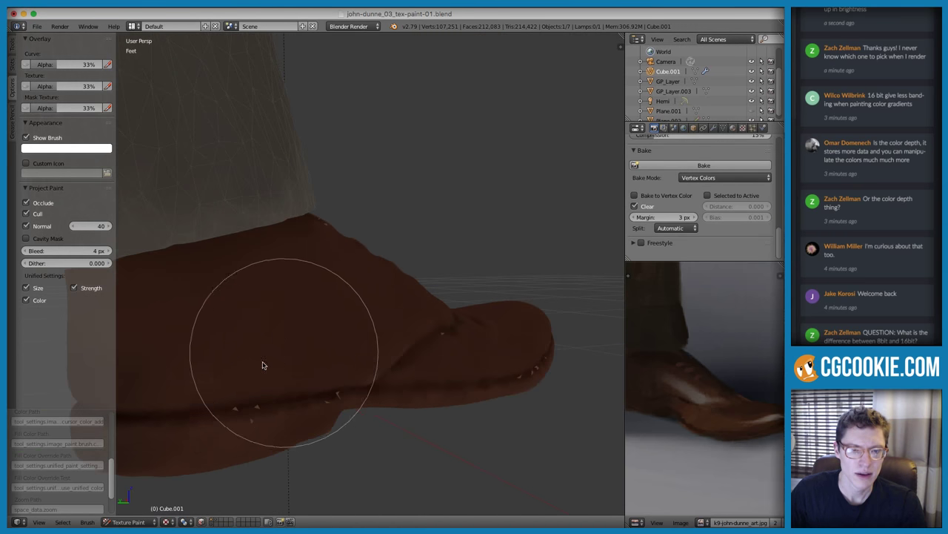
scroll(263, 328, "down", 3)
middle_click_drag(229, 339, 212, 360)
Resize the brush and inspect the brown shoe from low and top-down angles.
key("f")
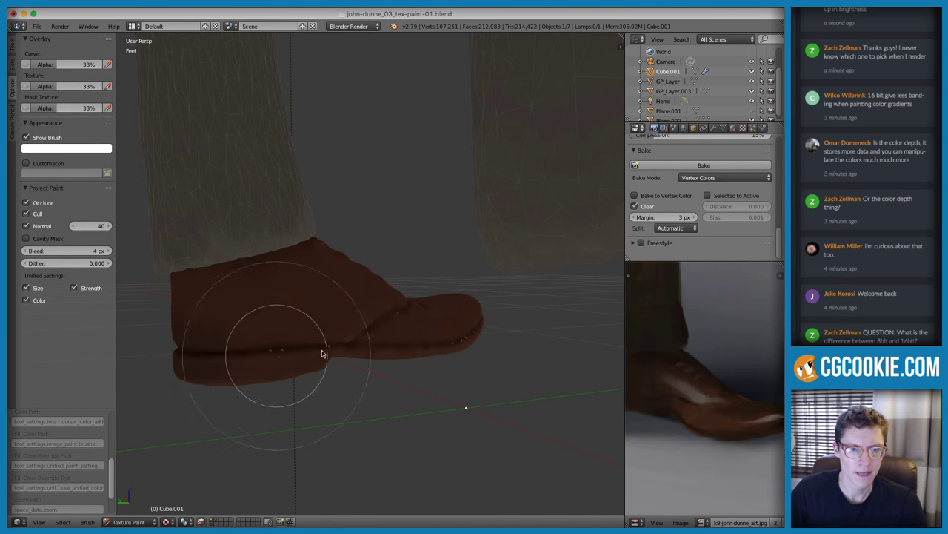
left_click(222, 365)
middle_click_drag(364, 328, 182, 345)
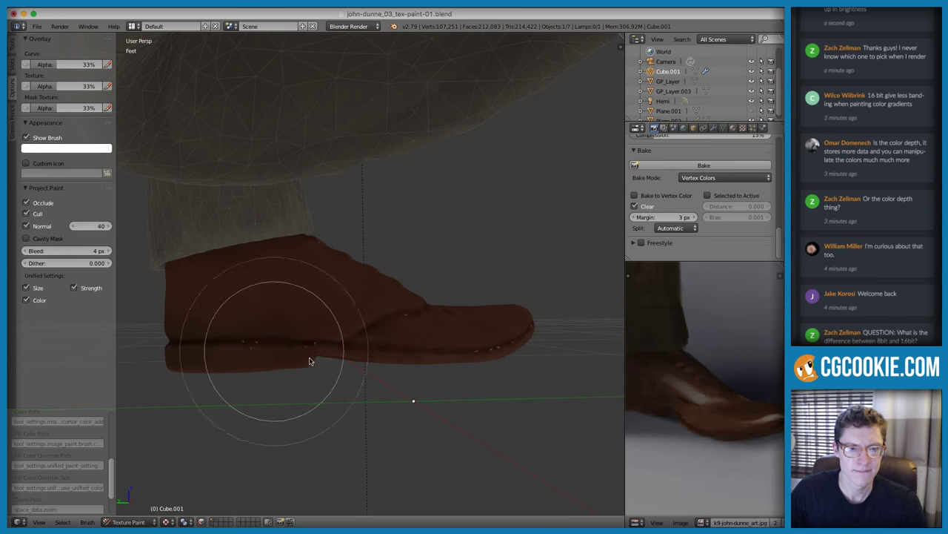
mouse_move(416, 354)
middle_mouse_down()
mouse_move(346, 346)
mouse_move(378, 352)
middle_mouse_up()
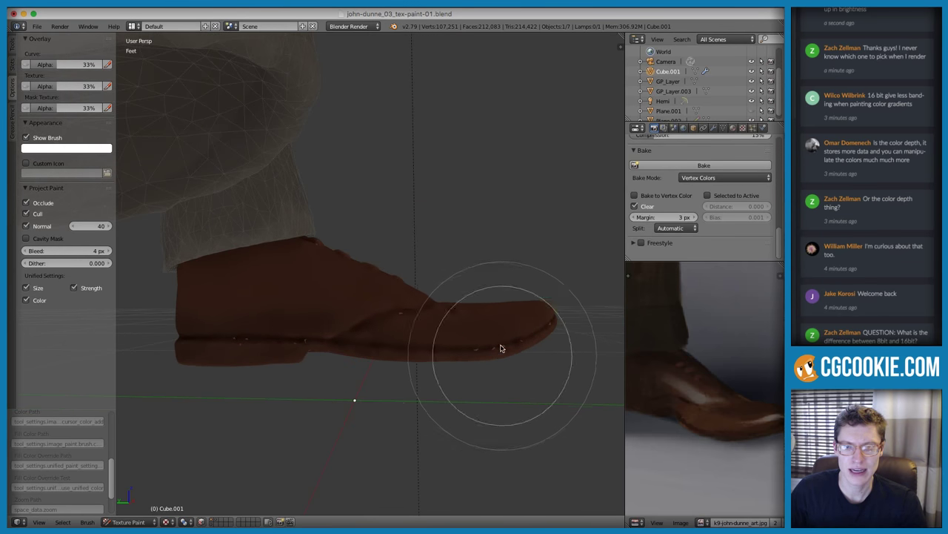
mouse_move(500, 345)
middle_mouse_down()
mouse_move(443, 357)
mouse_move(445, 376)
middle_mouse_up()
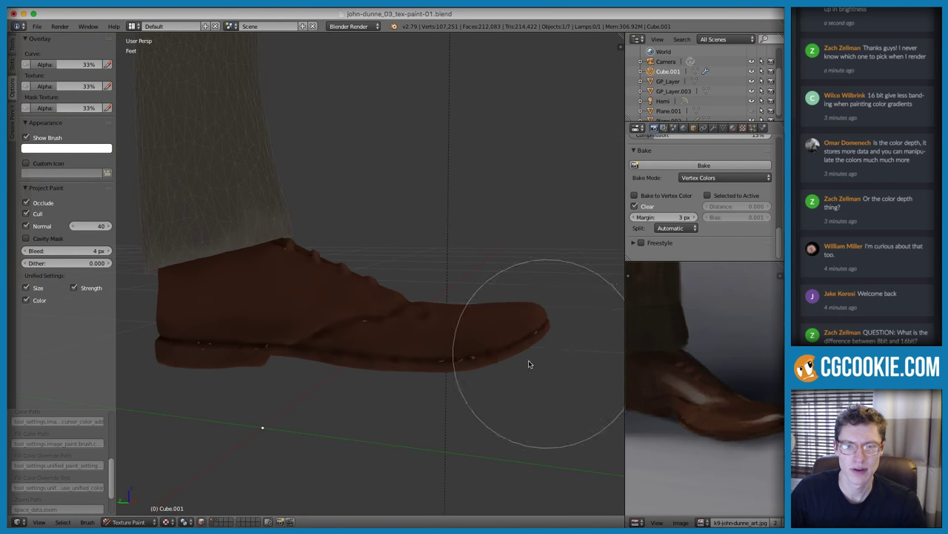
middle_click_drag(529, 364, 459, 390)
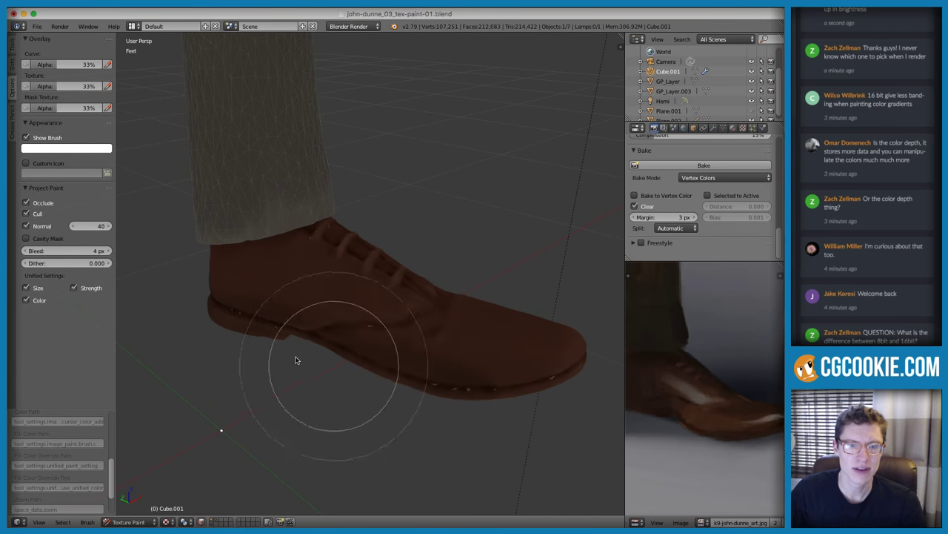
mouse_move(208, 336)
middle_mouse_down()
mouse_move(328, 212)
mouse_move(303, 214)
mouse_move(275, 246)
middle_mouse_up()
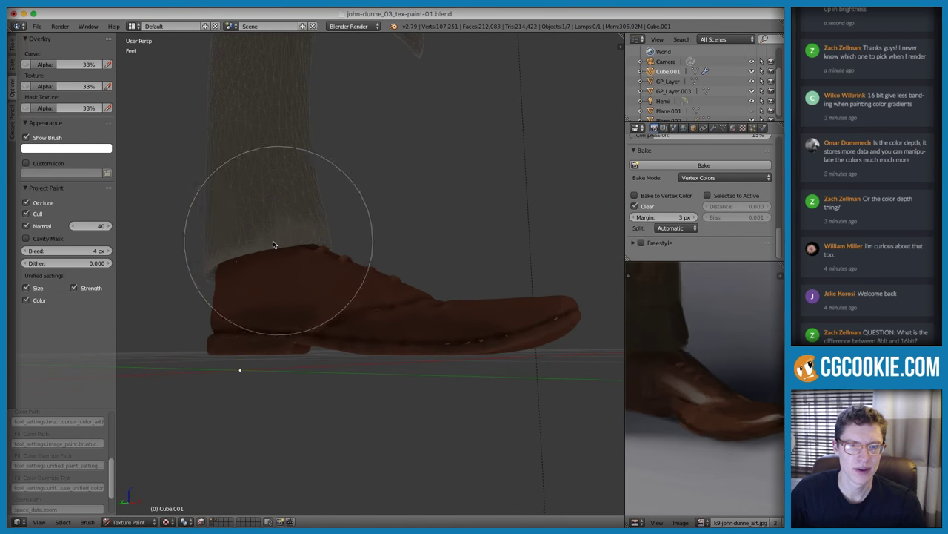
Shrink the brush and fine-tune its size while orbiting to side-on views.
key("f")
left_click(284, 235)
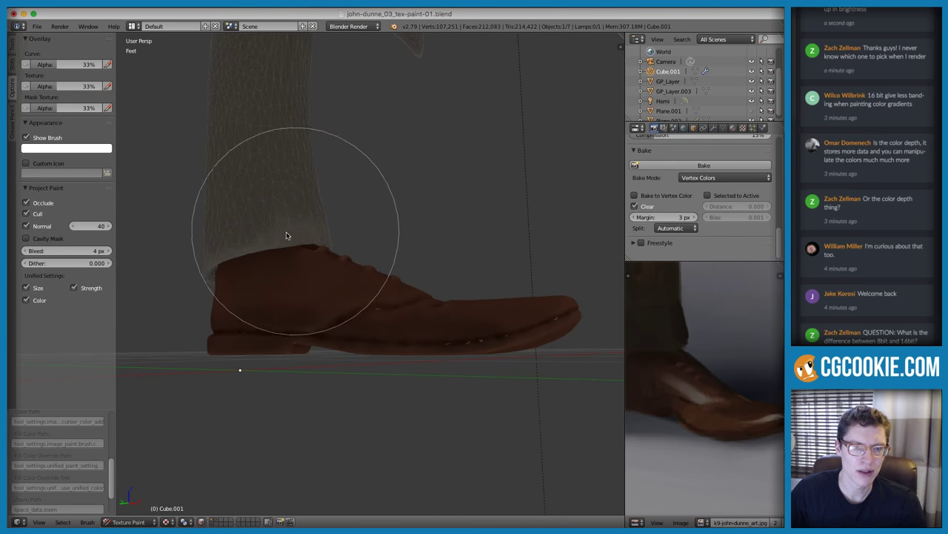
mouse_move(223, 251)
middle_mouse_down()
mouse_move(394, 215)
mouse_move(381, 218)
middle_mouse_up()
key("f")
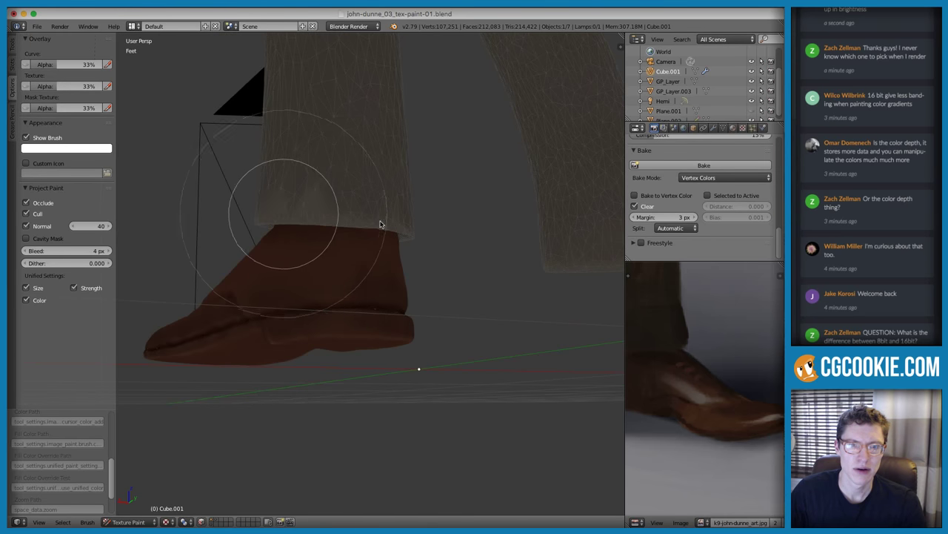
left_click(275, 212)
mouse_move(275, 212)
middle_mouse_down()
mouse_move(390, 220)
mouse_move(461, 247)
mouse_move(536, 220)
mouse_move(421, 234)
mouse_move(494, 197)
mouse_move(472, 201)
middle_mouse_up()
key("f")
left_click(309, 209)
key("f")
left_click(428, 228)
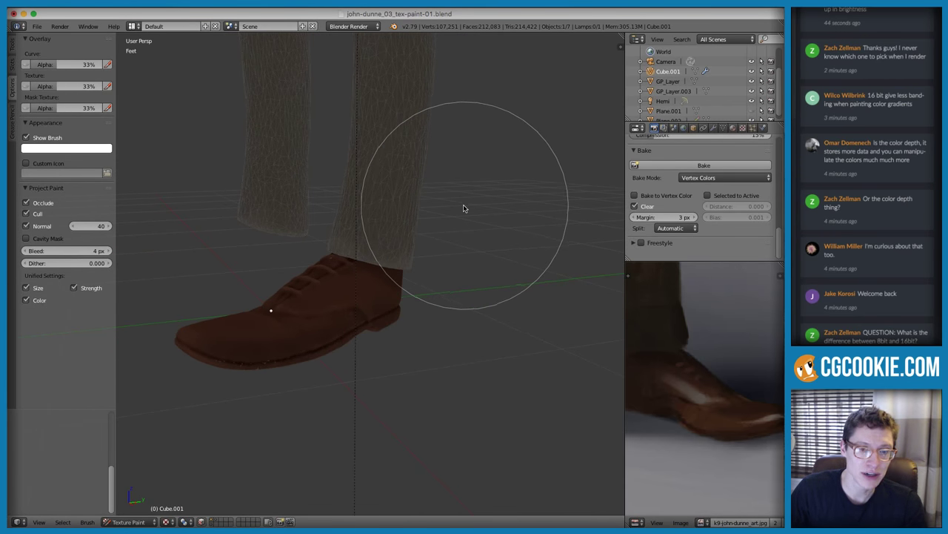
Swap the brush colours and pick a tan shade in the colour picker.
left_click(11, 64)
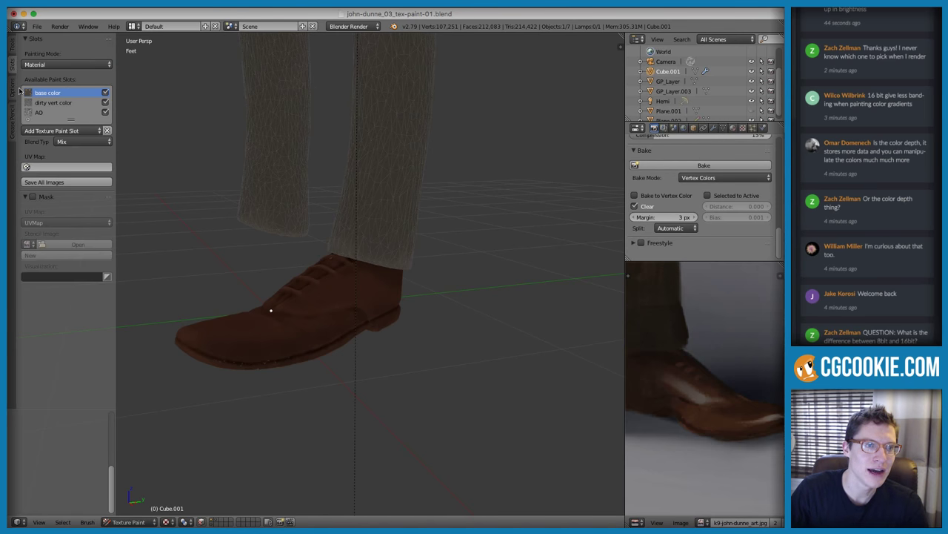
left_click(12, 44)
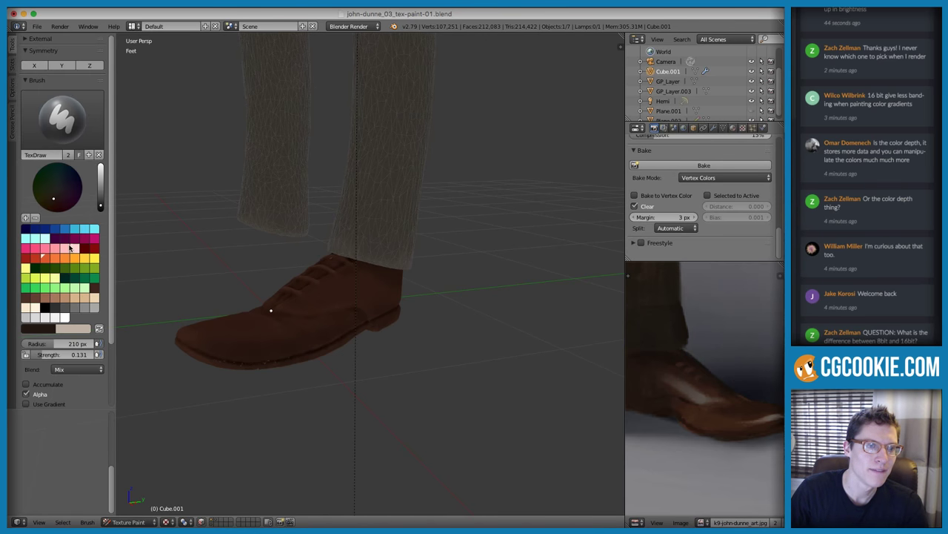
left_click(99, 330)
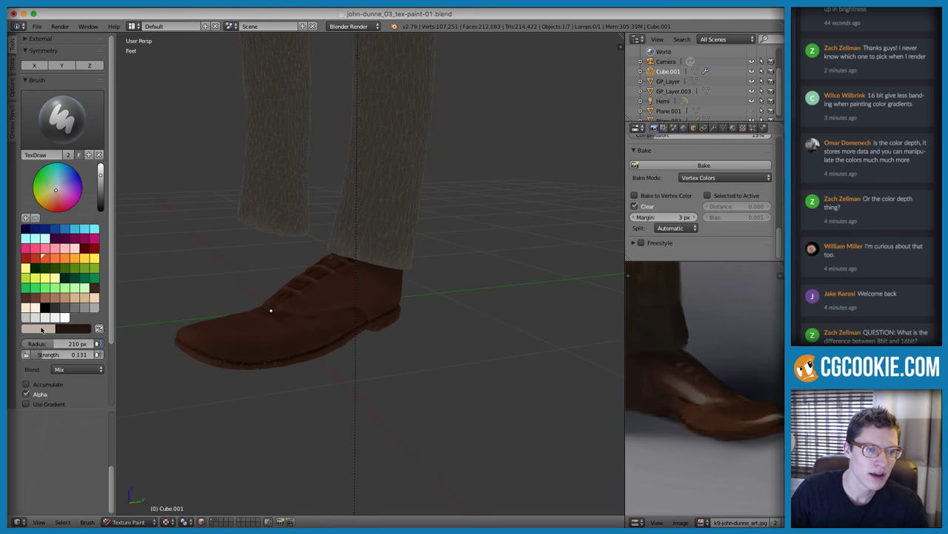
middle_click_drag(215, 276, 292, 277)
left_click(36, 323)
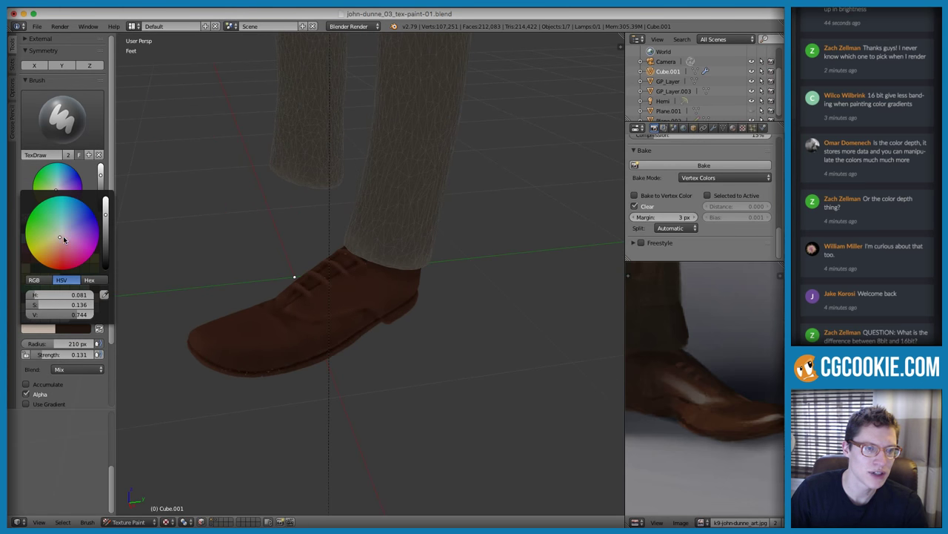
mouse_move(297, 256)
middle_mouse_down()
mouse_move(314, 249)
mouse_move(318, 279)
mouse_move(294, 301)
mouse_move(320, 307)
mouse_move(269, 308)
middle_mouse_up()
Paint soft tan over the toe and laces at strength 0.091, then 0.060.
key("shift+f")
left_click(301, 298)
mouse_move(269, 308)
left_mouse_down()
mouse_move(227, 331)
mouse_move(280, 337)
mouse_move(309, 306)
mouse_move(290, 278)
left_mouse_up()
key("shift+f")
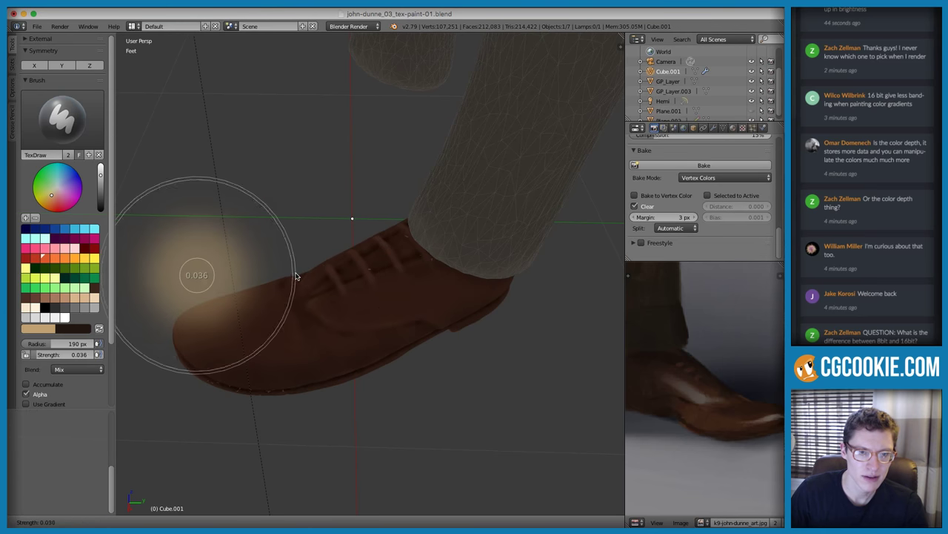
left_click(200, 275)
middle_click_drag(200, 276, 301, 281)
left_click_drag(301, 281, 250, 297)
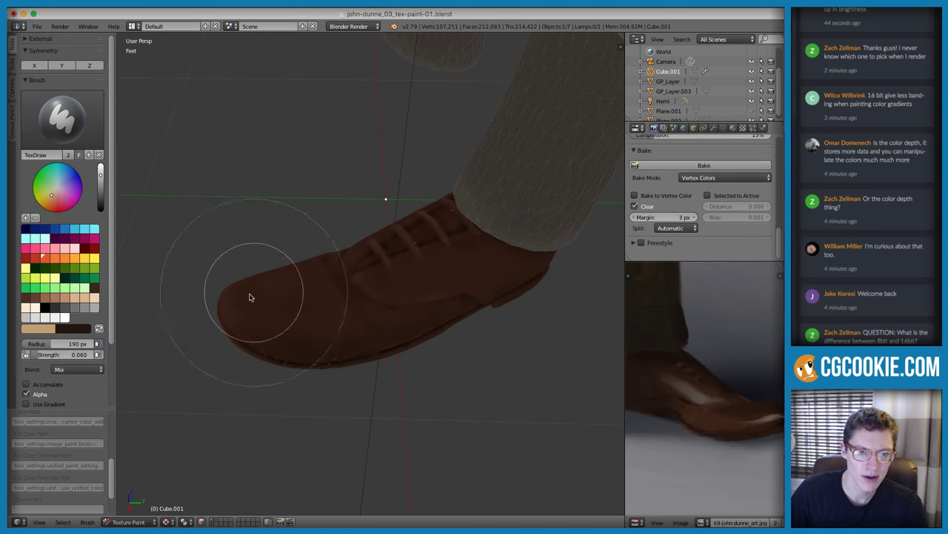
left_click(318, 302)
Shrink the brush radius to 65 px and view the laces from above.
mouse_move(322, 296)
middle_mouse_down()
mouse_move(307, 301)
mouse_move(326, 265)
middle_mouse_up()
key("bracketleft")
key("bracketleft")
key("bracketleft")
key("bracketleft")
key("bracketleft")
key("f")
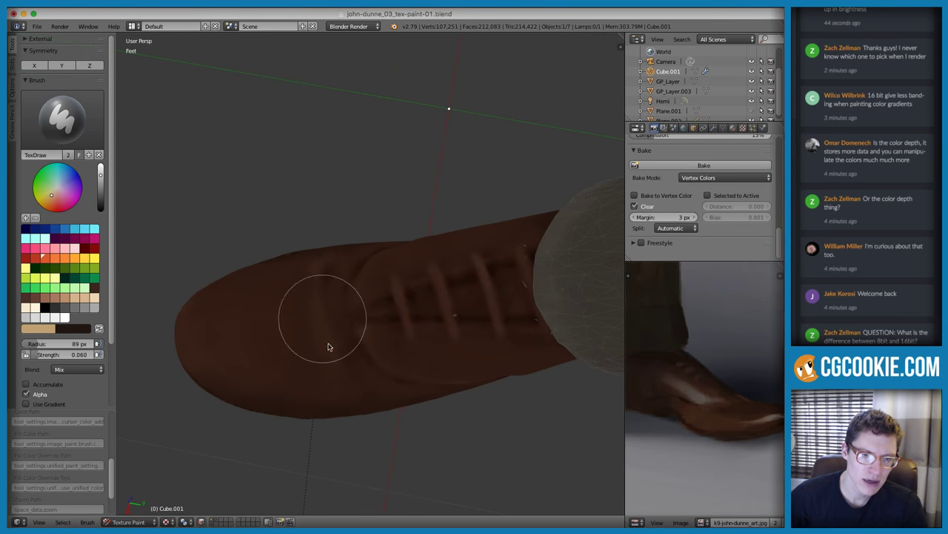
left_click(315, 306)
scroll(318, 311, "up", 2)
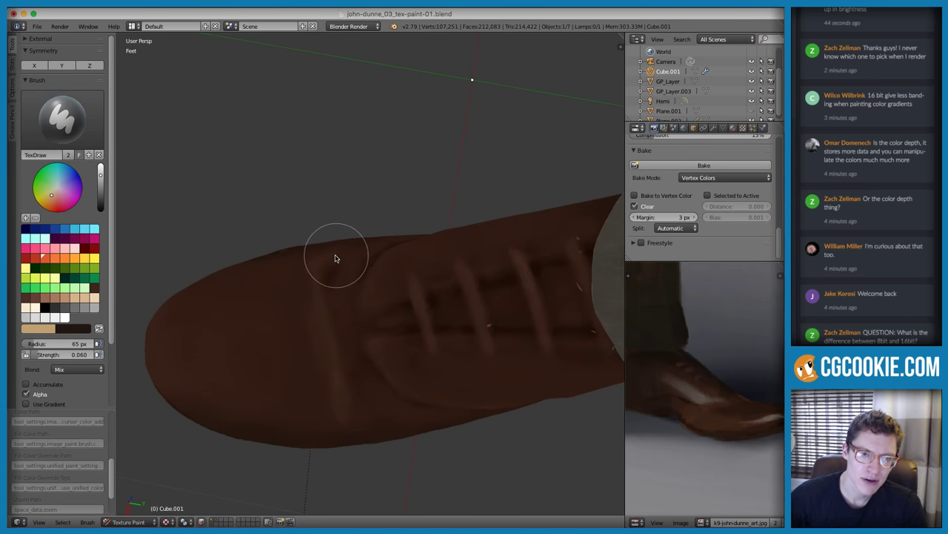
mouse_move(359, 323)
middle_mouse_down()
mouse_move(381, 269)
mouse_move(388, 296)
middle_mouse_up()
middle_click_drag(417, 329, 369, 235)
Toggle the dirty vert color layer off and back on, then orbit around the shoe.
left_click(12, 65)
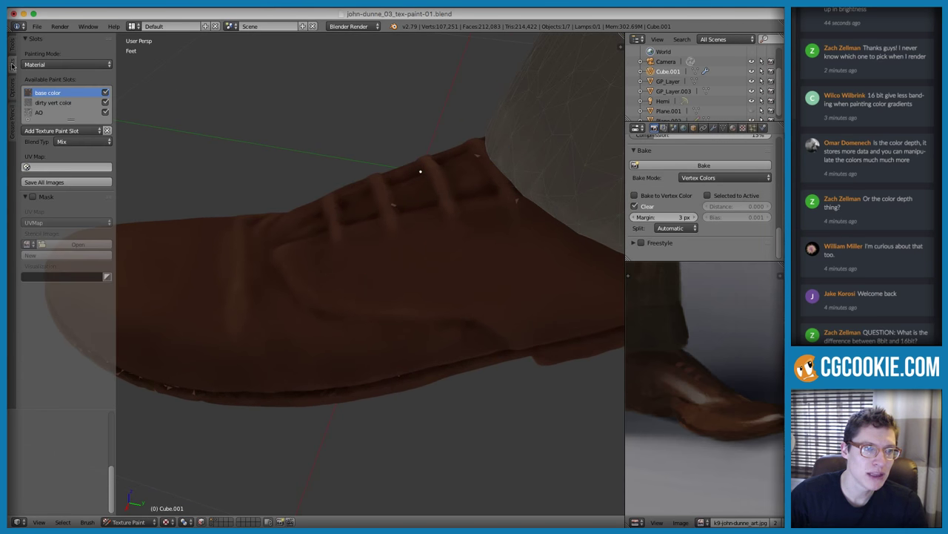
left_click(105, 103)
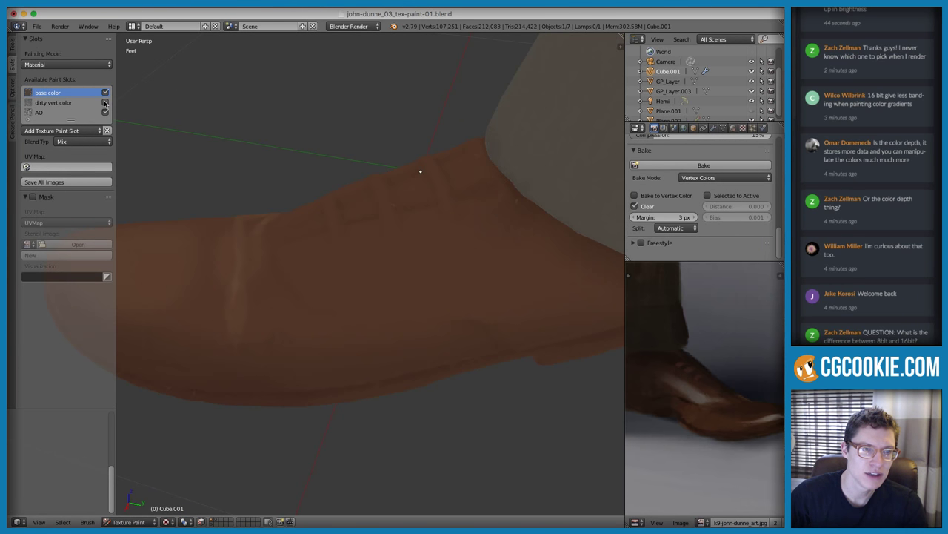
left_click(105, 103)
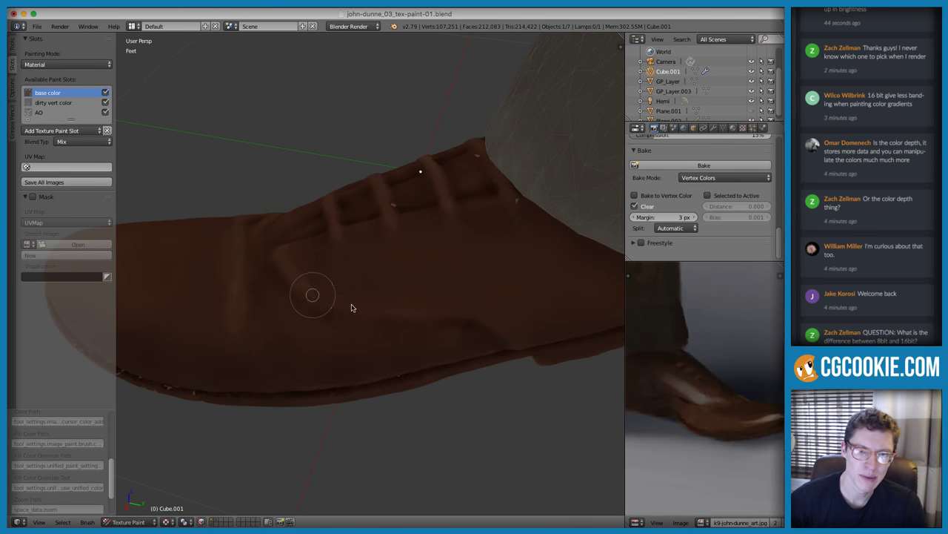
middle_click_drag(425, 283, 457, 238)
middle_click_drag(396, 197, 310, 315)
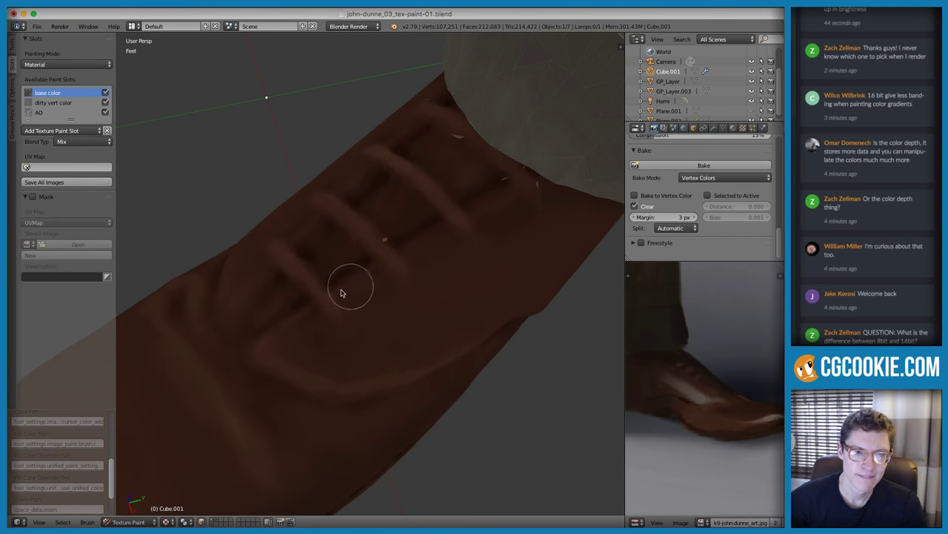
middle_click_drag(404, 252, 350, 293)
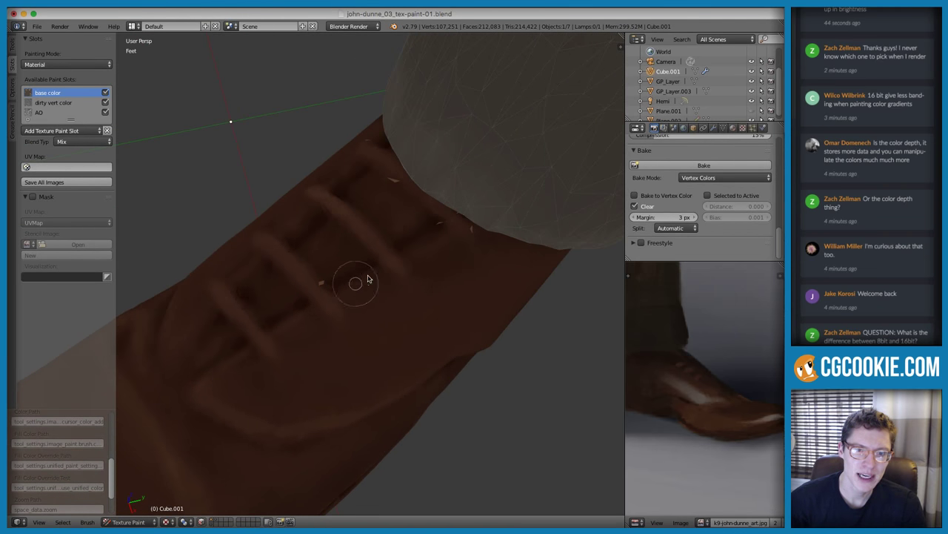
mouse_move(433, 237)
middle_mouse_down()
mouse_move(429, 220)
mouse_move(443, 247)
middle_mouse_up()
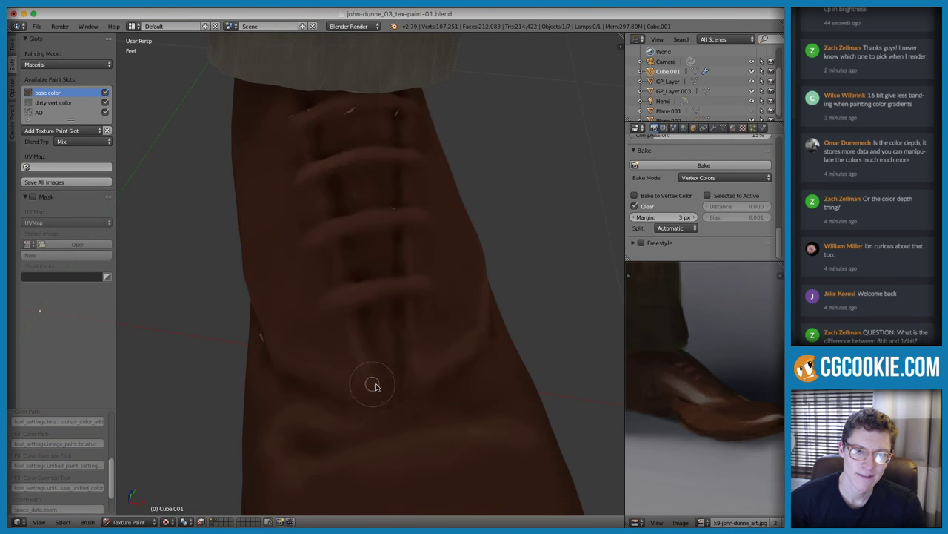
Inspect the whole shoe from side angles and enlarge the brush radius to 127 px.
middle_click_drag(374, 385, 503, 308)
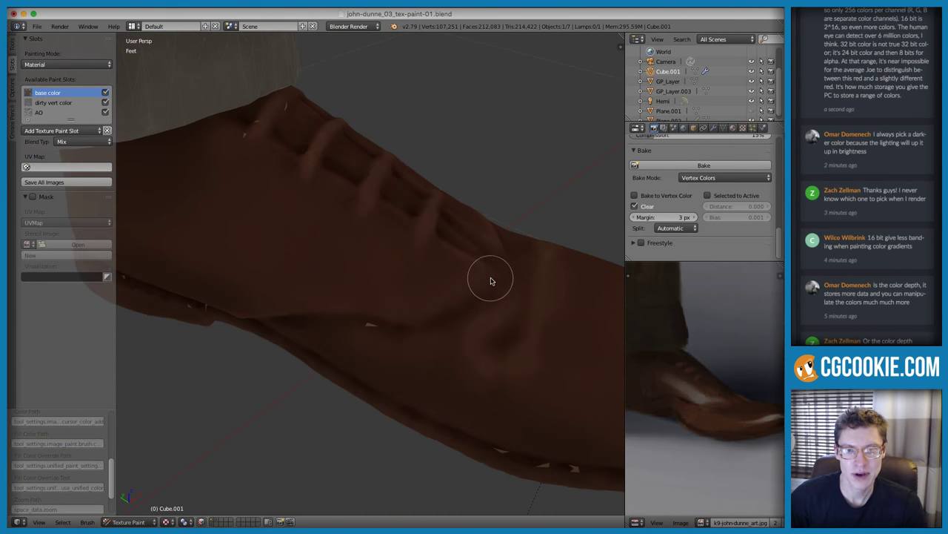
middle_click_drag(523, 207, 465, 288)
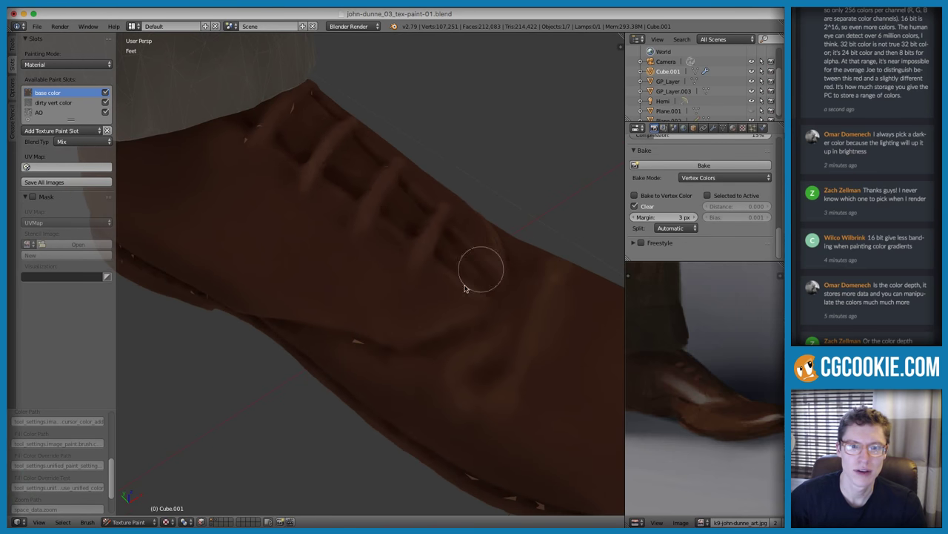
middle_click_drag(521, 261, 395, 299)
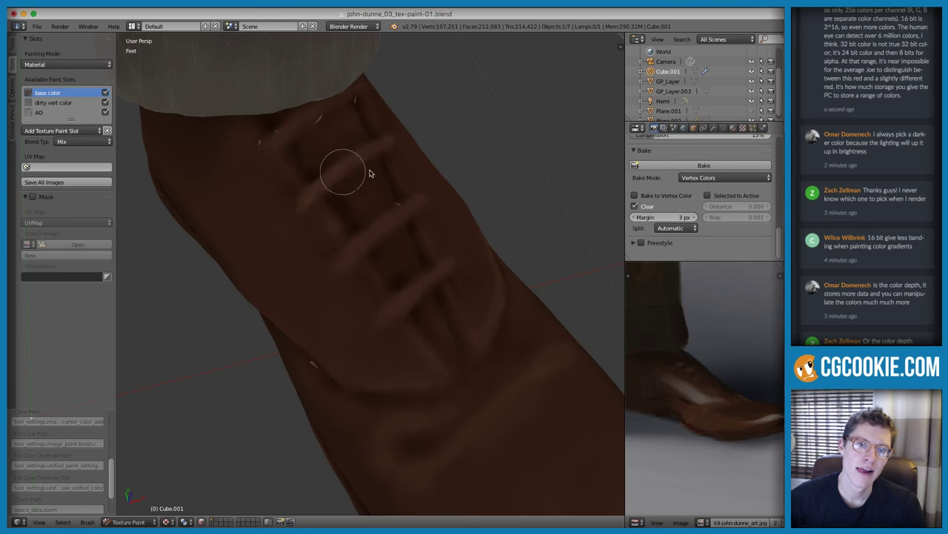
middle_click_drag(371, 173, 407, 150)
mouse_move(440, 181)
middle_mouse_down()
mouse_move(517, 155)
mouse_move(378, 242)
middle_mouse_up()
key("f")
left_click(486, 197)
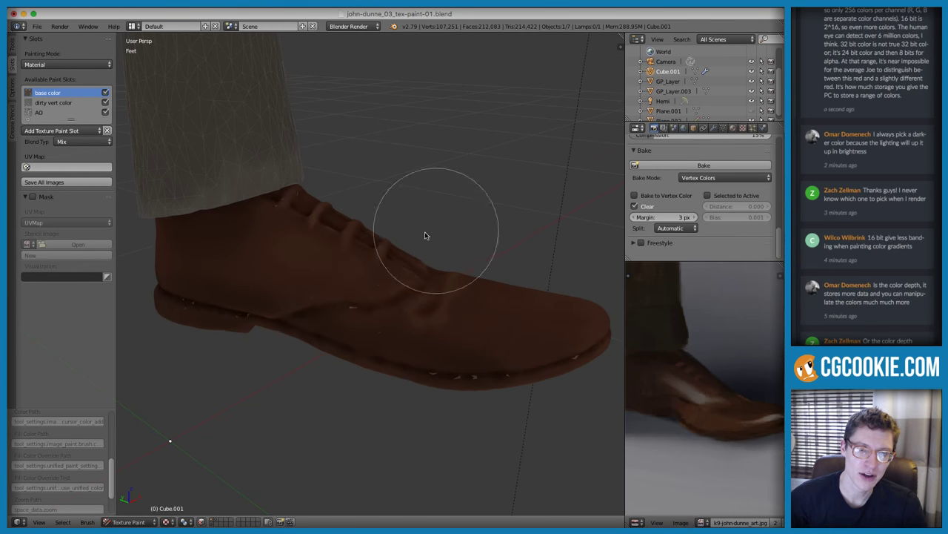
middle_click_drag(425, 235, 296, 265)
key("f")
left_click(396, 287)
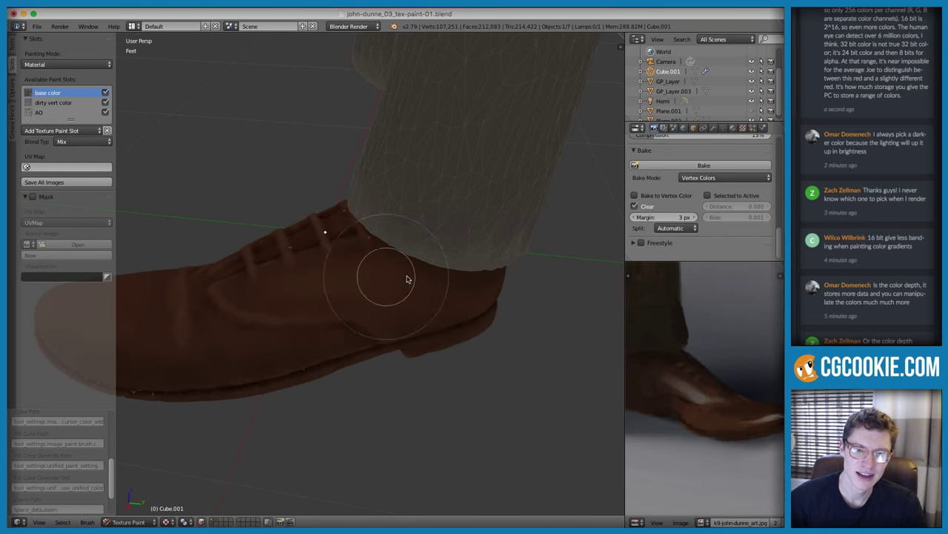
Dab paint along the shoe's toe from front and side views.
scroll(406, 278, "down", 5)
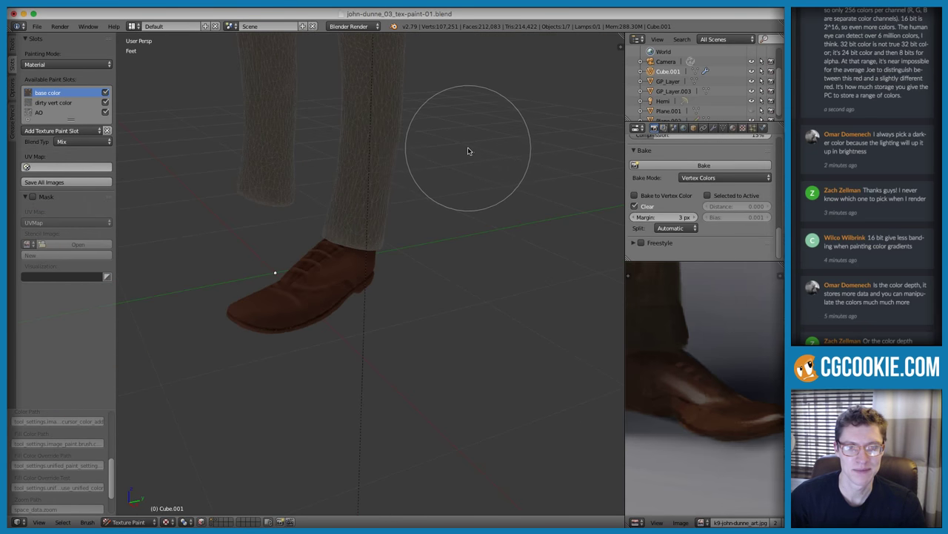
middle_click_drag(468, 151, 353, 219)
scroll(353, 219, "up", 2)
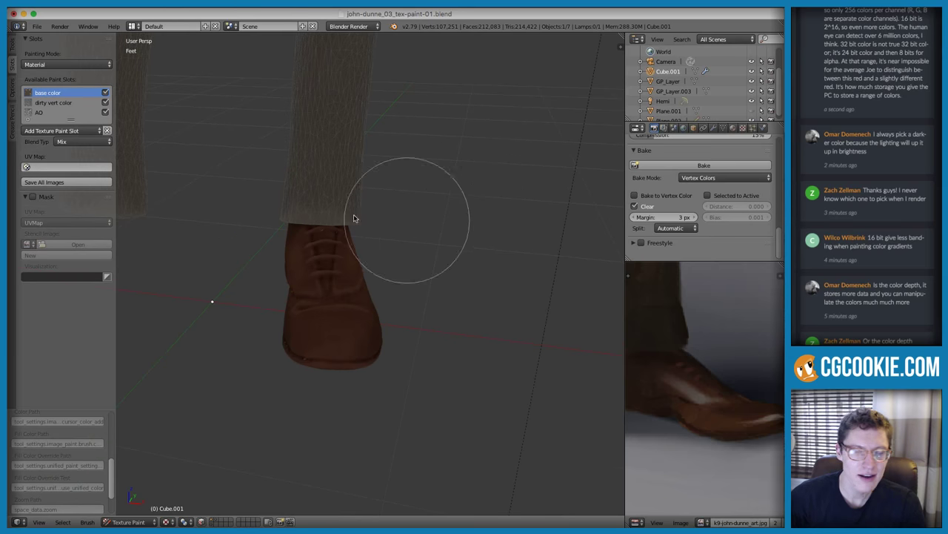
scroll(360, 378, "up", 2)
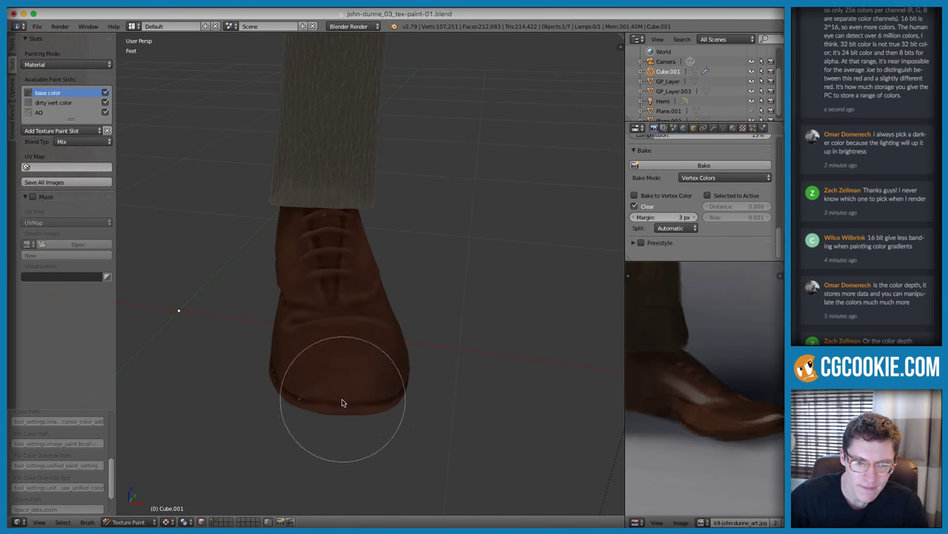
left_click(244, 395)
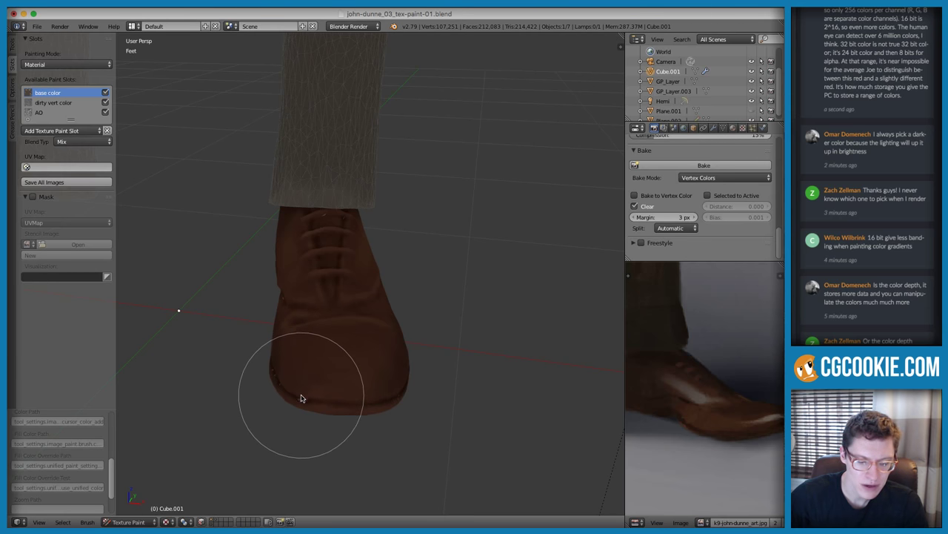
left_click(339, 403)
left_click(378, 400)
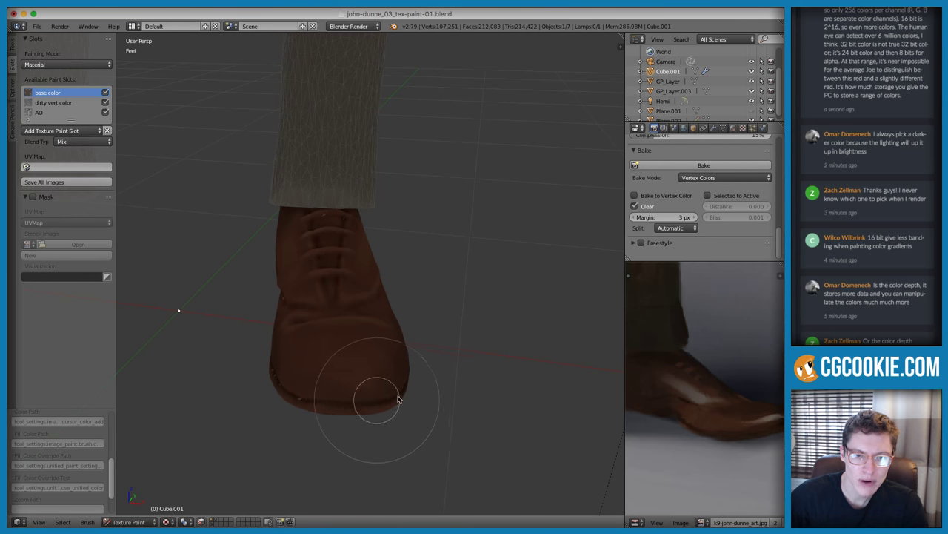
middle_click_drag(370, 385, 504, 290)
left_click(495, 307)
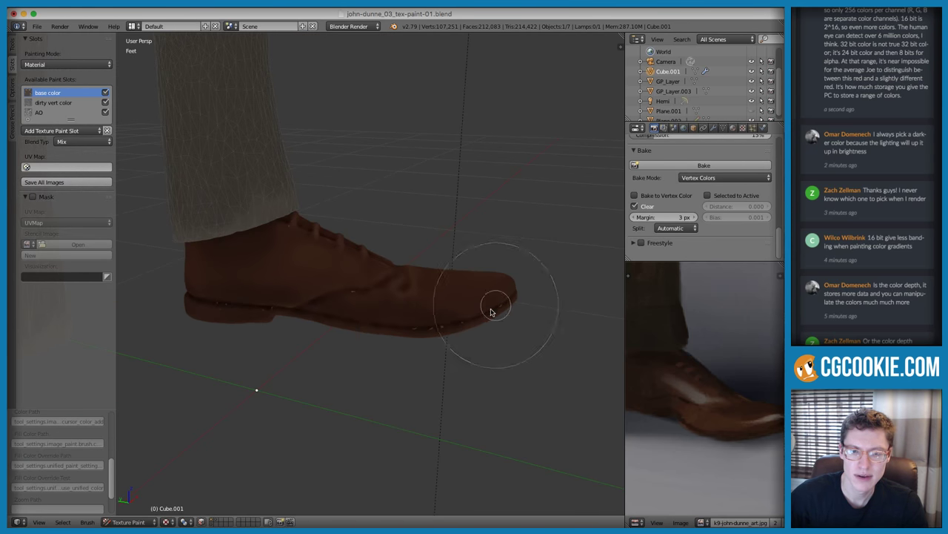
mouse_move(477, 242)
middle_mouse_down()
mouse_move(437, 289)
mouse_move(474, 296)
middle_mouse_up()
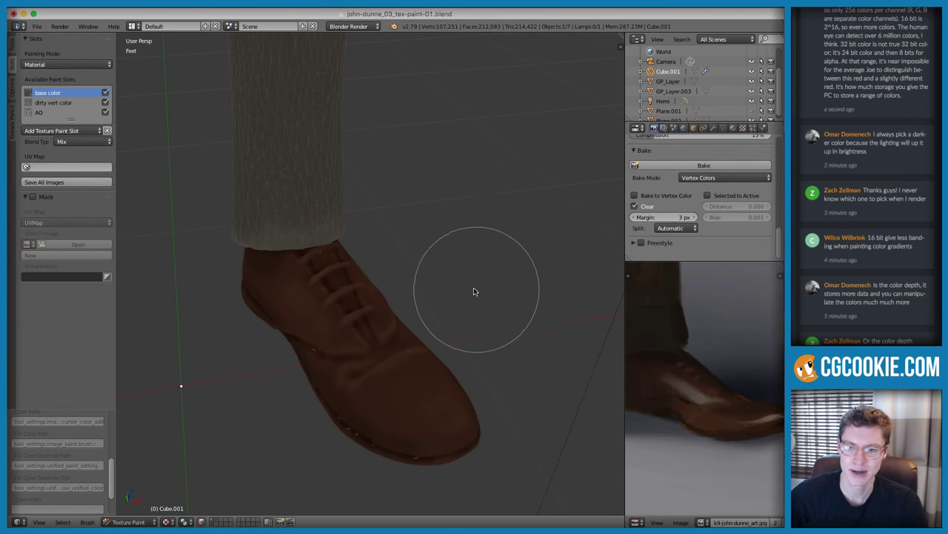
left_click(12, 46)
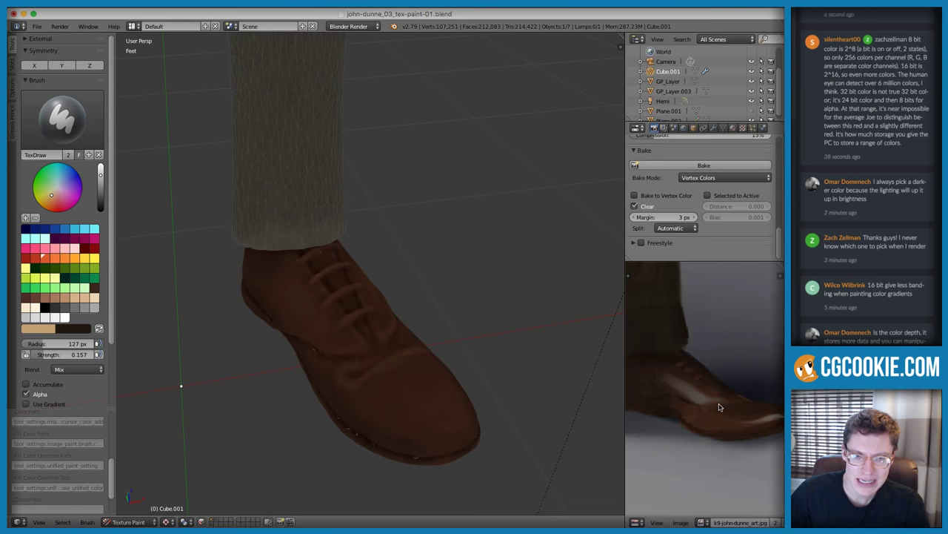
Switch the brush colour to orange-red and lower strength stepwise to 0.042.
scroll(719, 407, "up", 2)
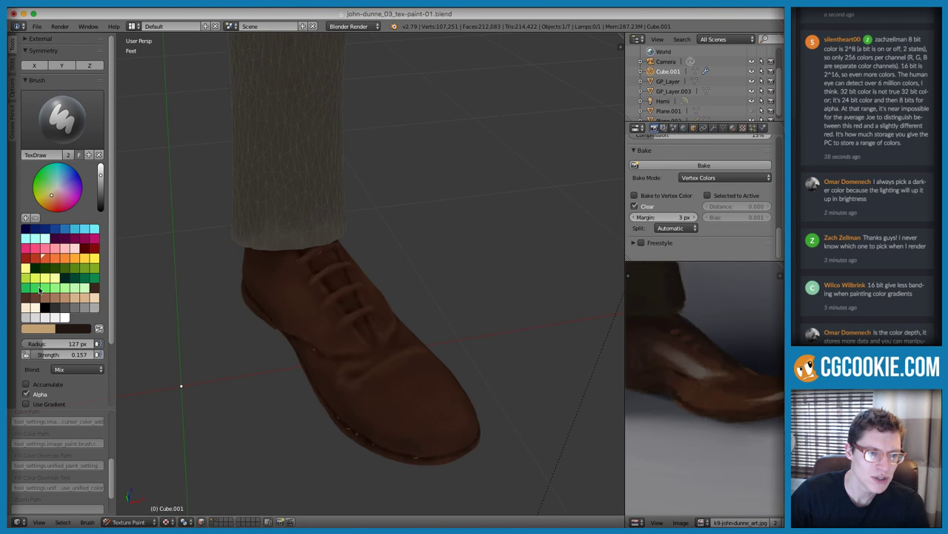
left_click(49, 256)
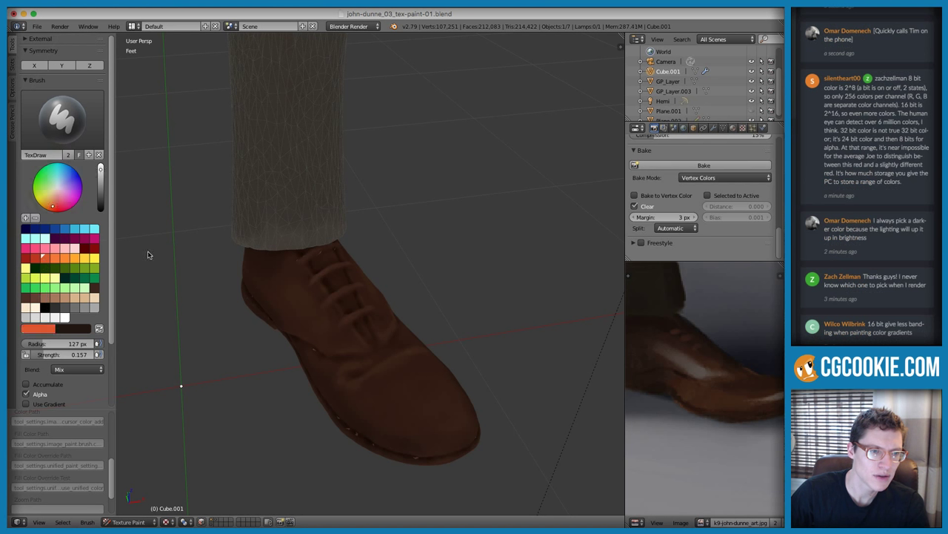
key("shift+f")
left_click(377, 263)
middle_click_drag(377, 262, 445, 259)
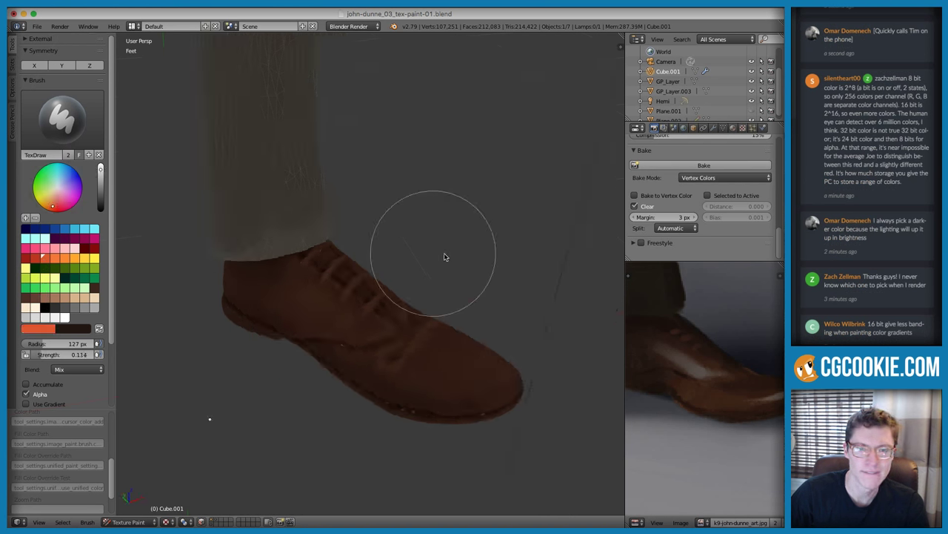
key("shift+f")
left_click(441, 257)
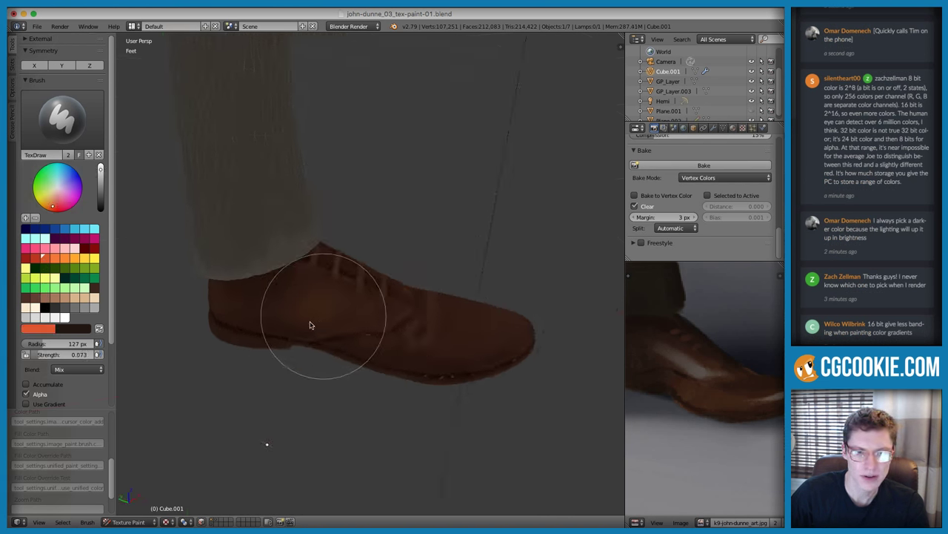
key("shift+f")
left_click(373, 321)
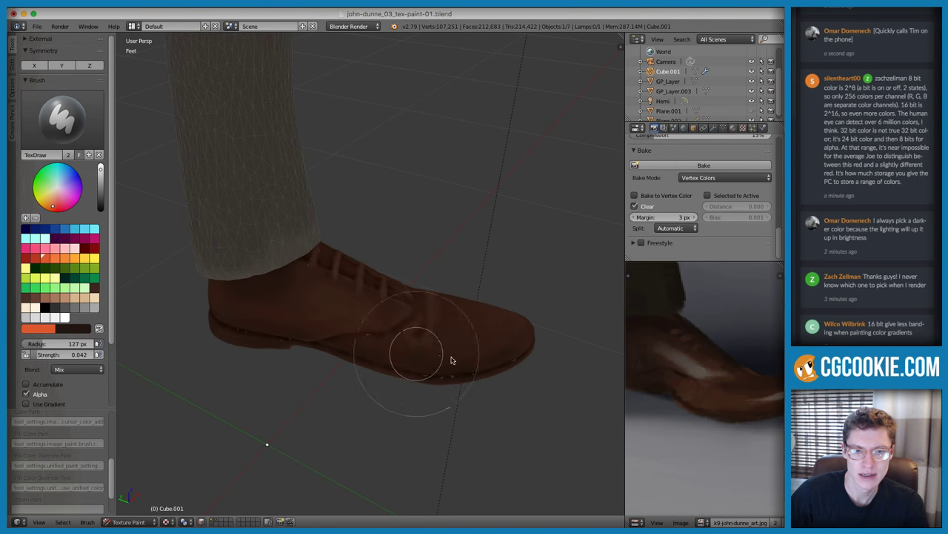
Paint more brown over the shoe's top and choose a light tan colour.
mouse_move(479, 303)
middle_mouse_down()
mouse_move(289, 319)
mouse_move(201, 345)
middle_mouse_up()
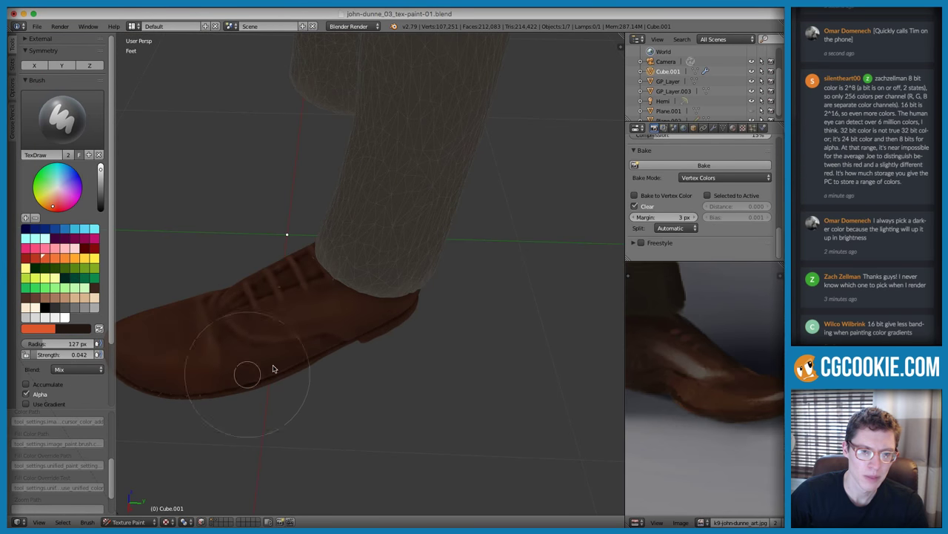
mouse_move(328, 286)
middle_mouse_down()
mouse_move(332, 313)
mouse_move(424, 304)
mouse_move(385, 299)
mouse_move(345, 244)
middle_mouse_up()
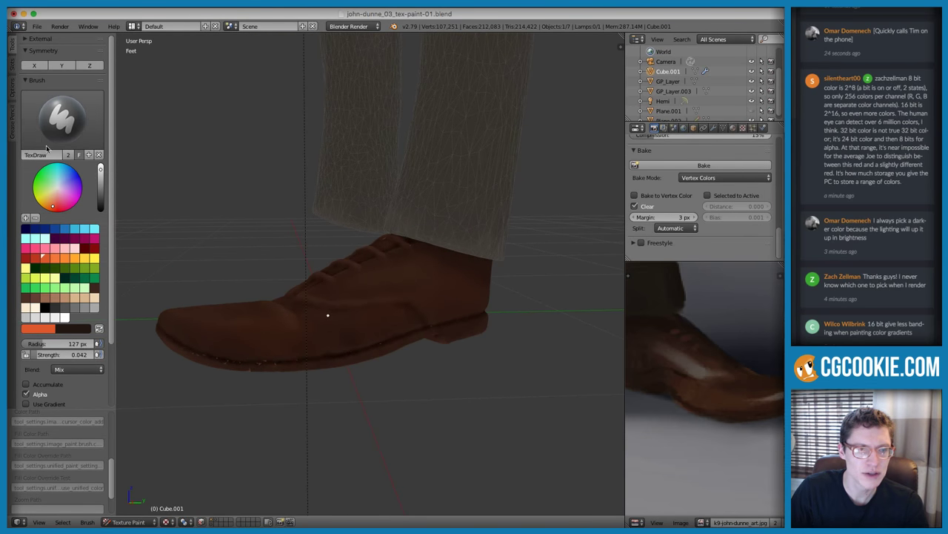
left_click(58, 298)
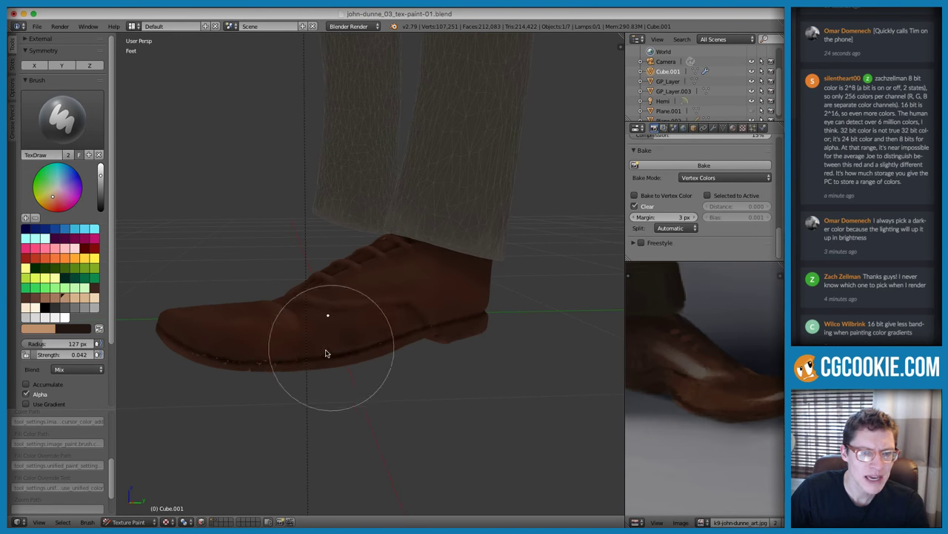
Set the brush radius to 41 px and strength to 0.108.
key("f")
left_click(274, 342)
key("shift+f")
left_click(210, 377)
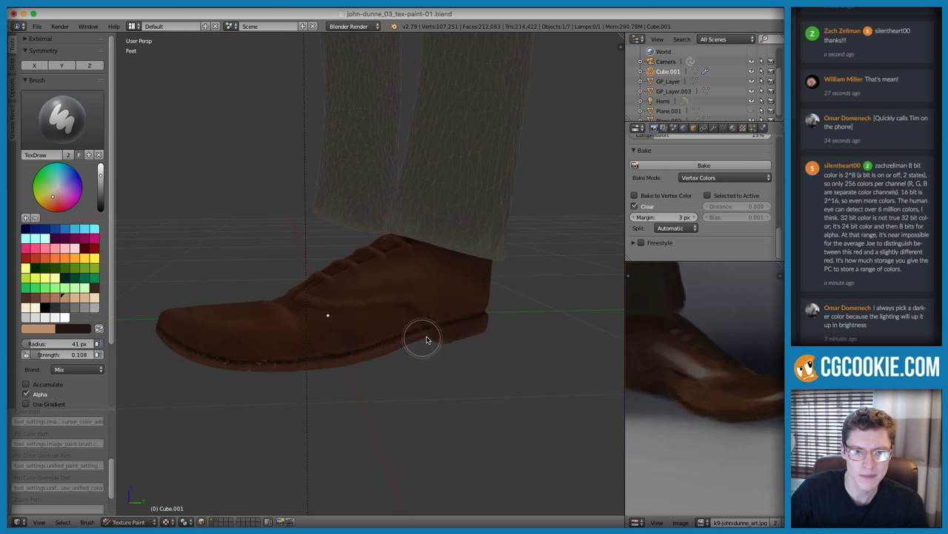
Touch up the heel, sole and toe all around, then switch to Object Mode.
middle_click_drag(450, 327, 404, 362)
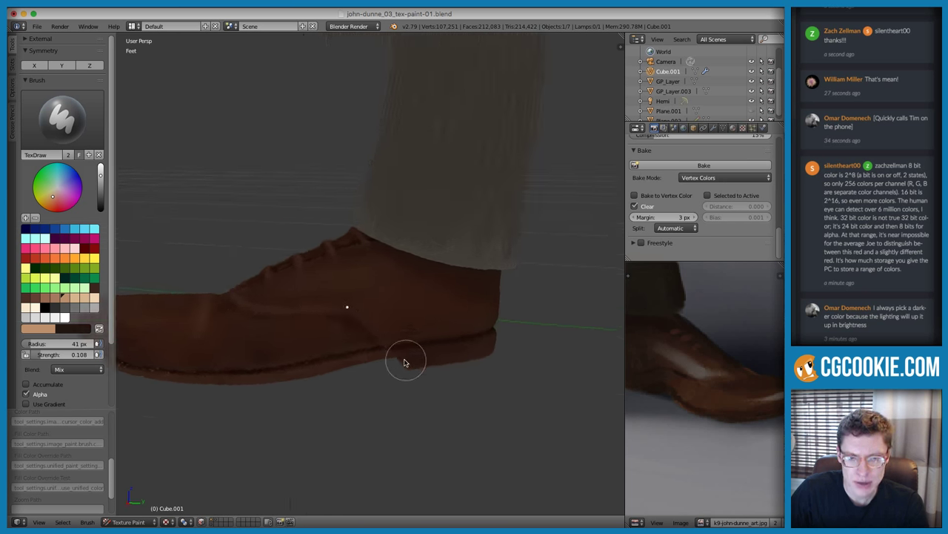
middle_click_drag(504, 352, 317, 403)
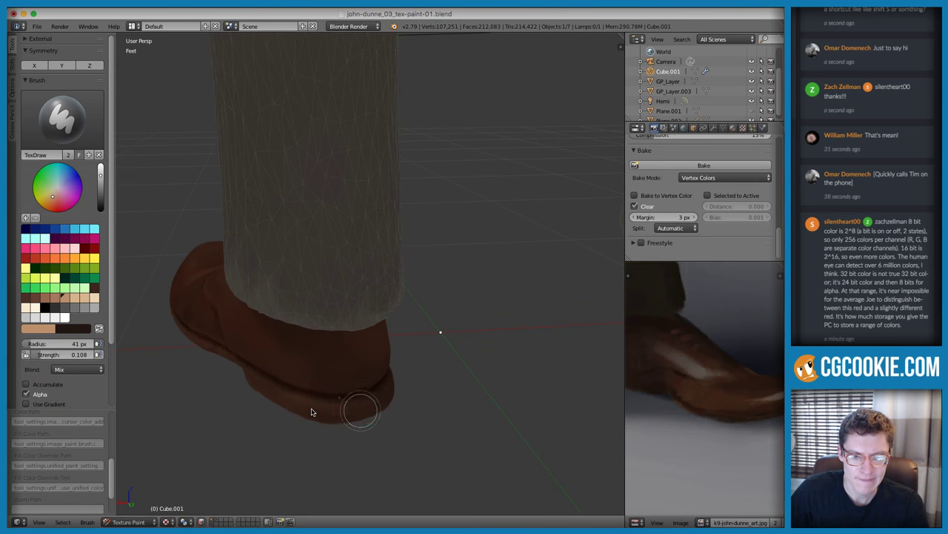
middle_click_drag(402, 388, 352, 383)
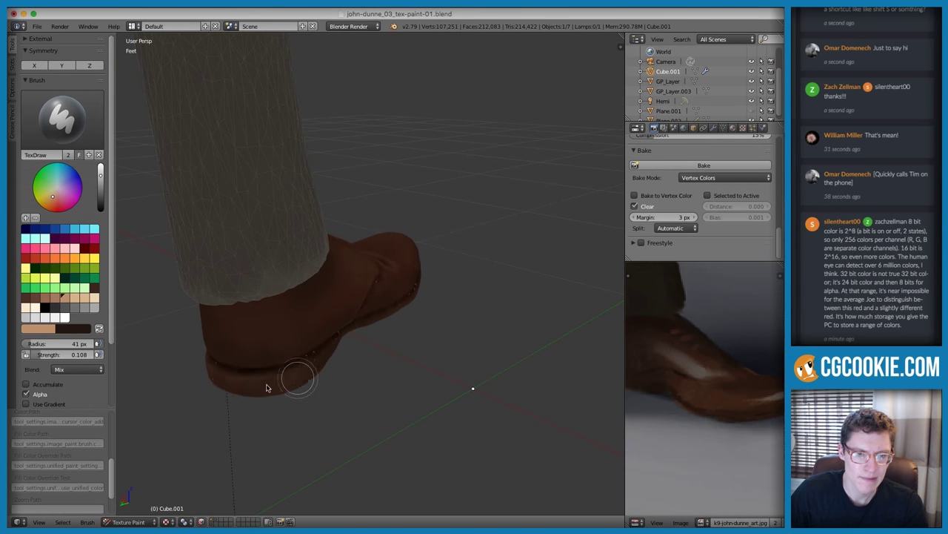
middle_click_drag(235, 361, 373, 399)
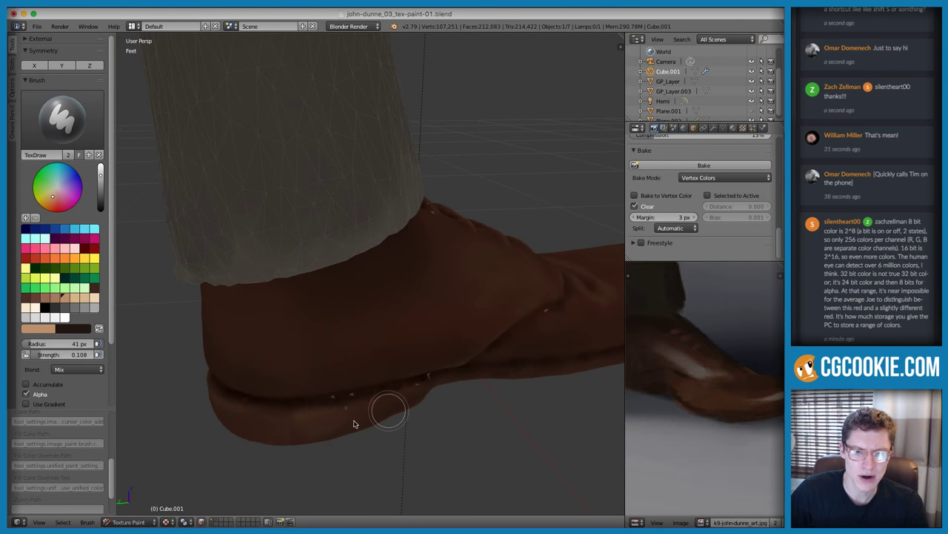
middle_click_drag(310, 401, 360, 333)
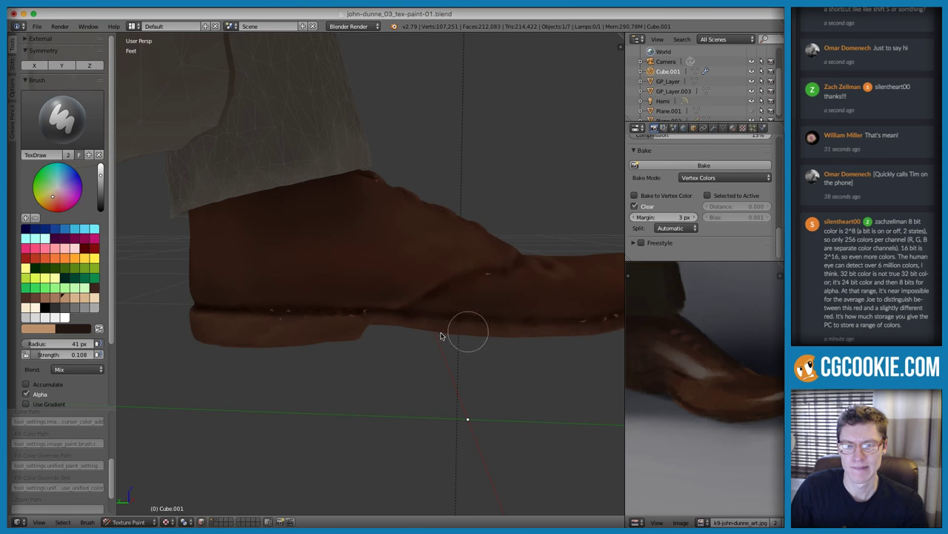
middle_click_drag(441, 335, 280, 380)
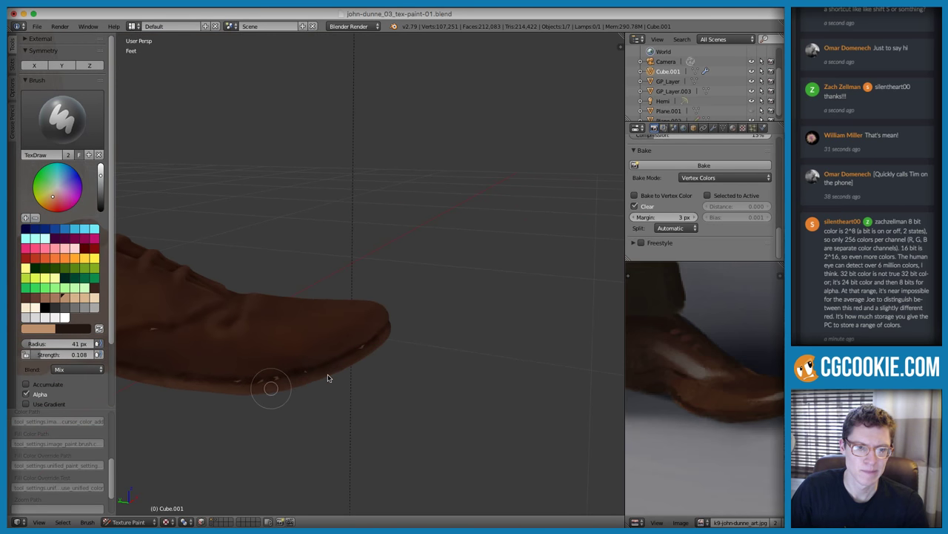
middle_click_drag(351, 359, 187, 395)
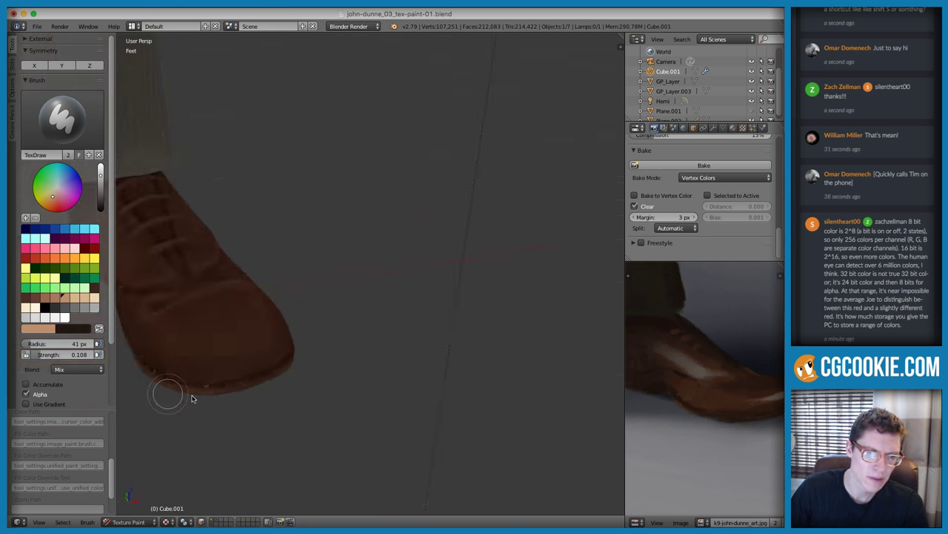
scroll(252, 369, "down", 4)
middle_click_drag(252, 369, 438, 255)
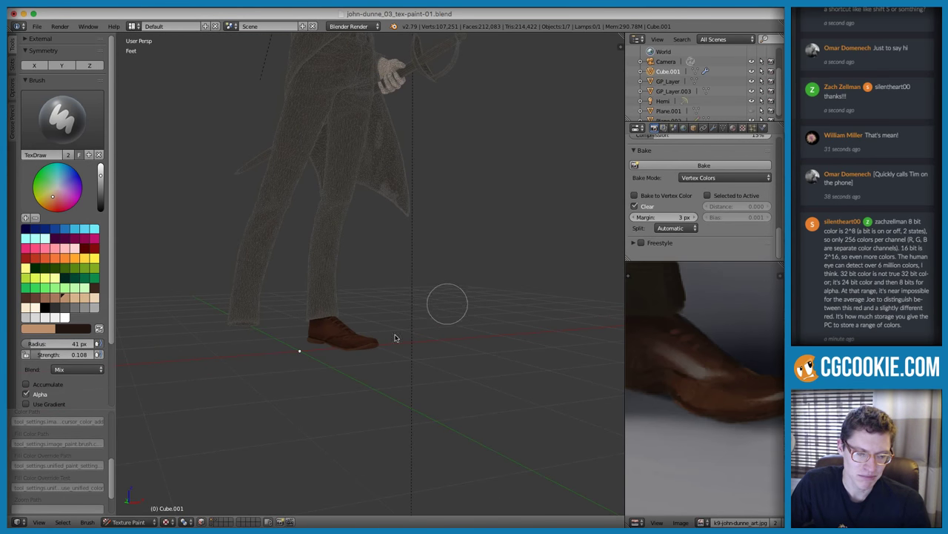
left_click(125, 523)
In Object Mode, select and frame the character, then open the sidebar's viewport Display options.
left_click(137, 512)
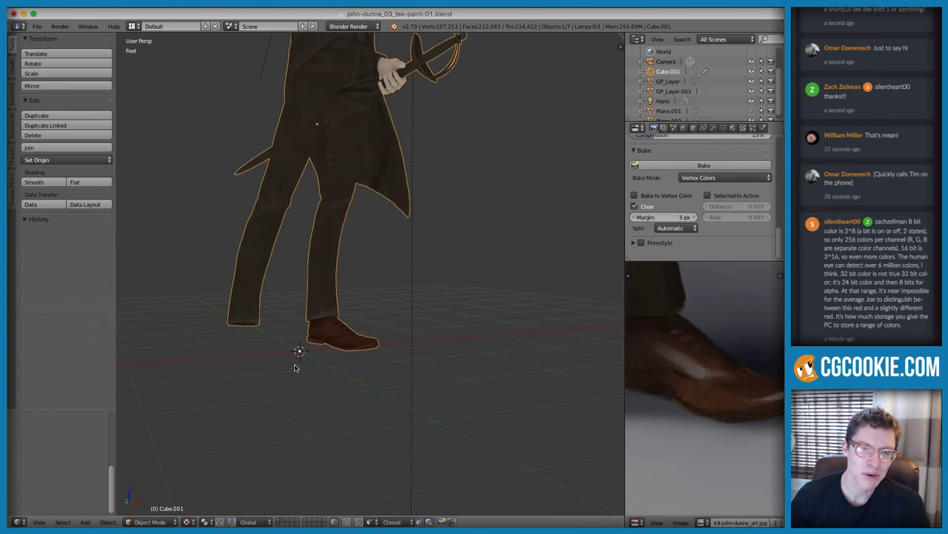
middle_click_drag(444, 182, 324, 333)
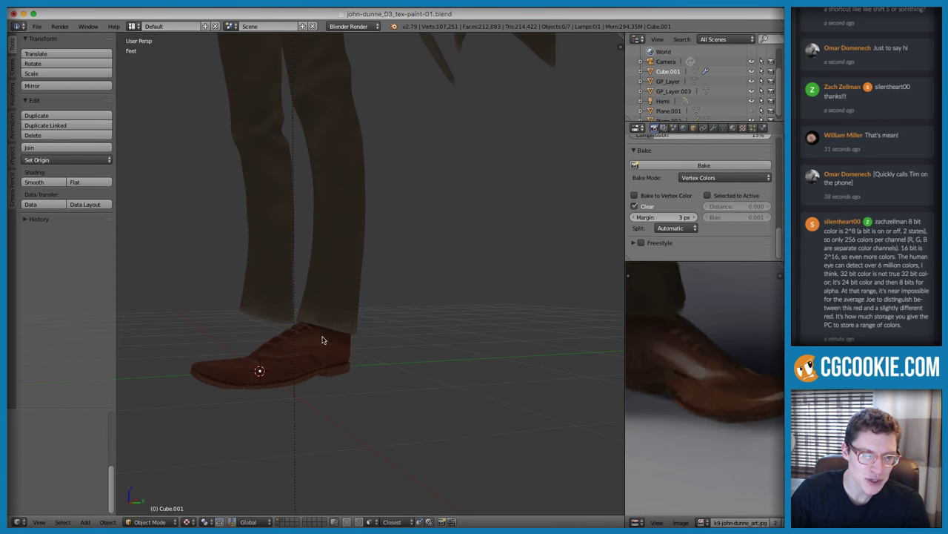
scroll(328, 330, "down", 6)
scroll(447, 348, "up", 2)
right_click(469, 353)
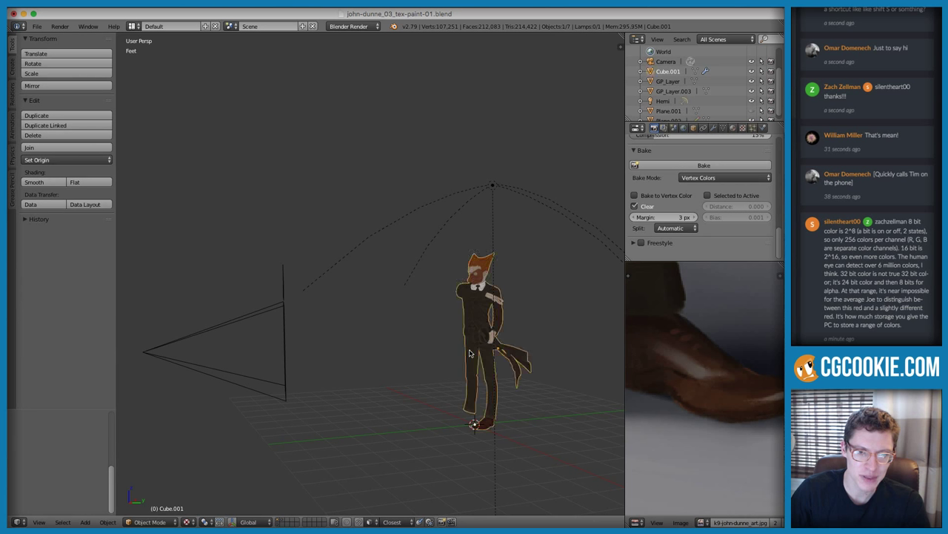
key("KP_Decimal")
middle_click_drag(356, 248, 371, 249)
scroll(381, 249, "up", 5)
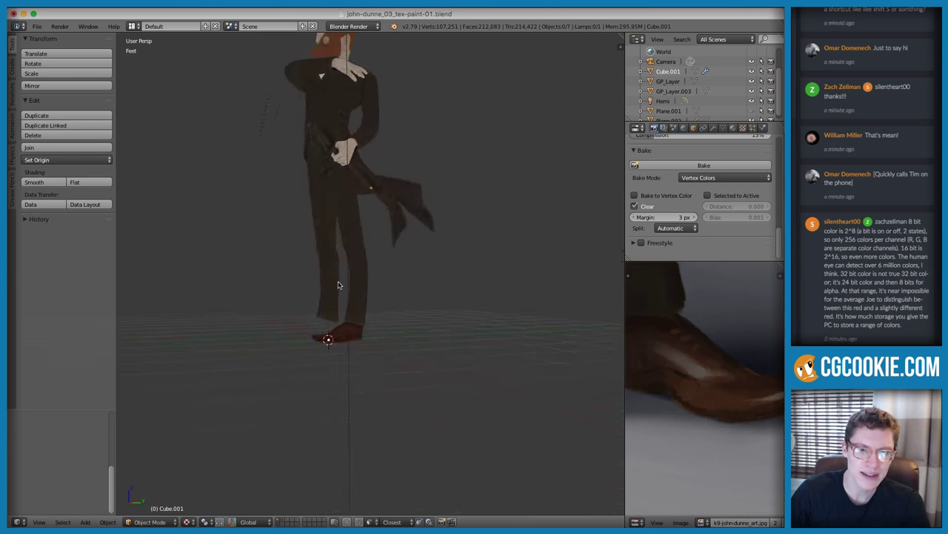
key("n")
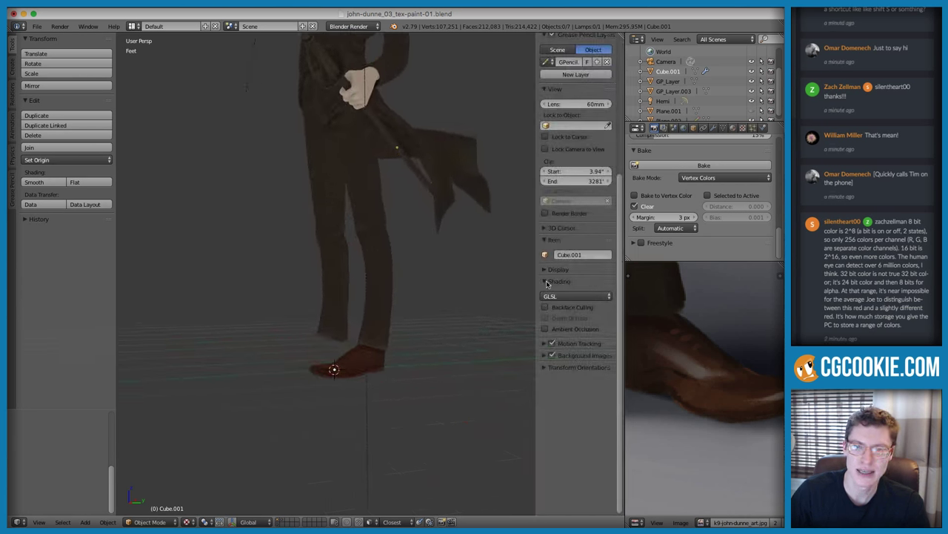
left_click(557, 271)
Orbit around the character to review the coat, hands, hat, legs and shoe.
middle_click_drag(427, 239, 372, 300, "shift")
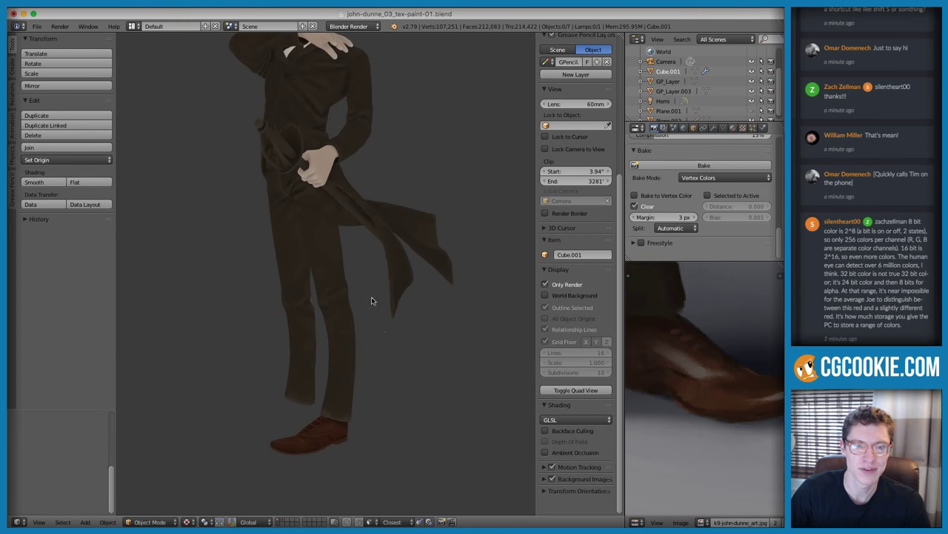
middle_click_drag(345, 332, 354, 254)
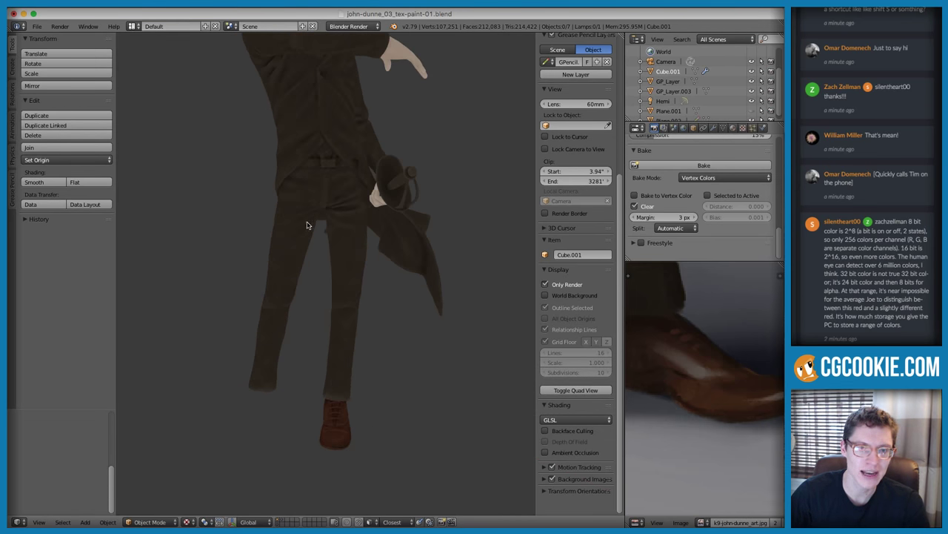
middle_click_drag(465, 305, 445, 282)
mouse_move(689, 349)
middle_mouse_down()
mouse_move(695, 369)
mouse_move(672, 330)
mouse_move(705, 352)
middle_mouse_up()
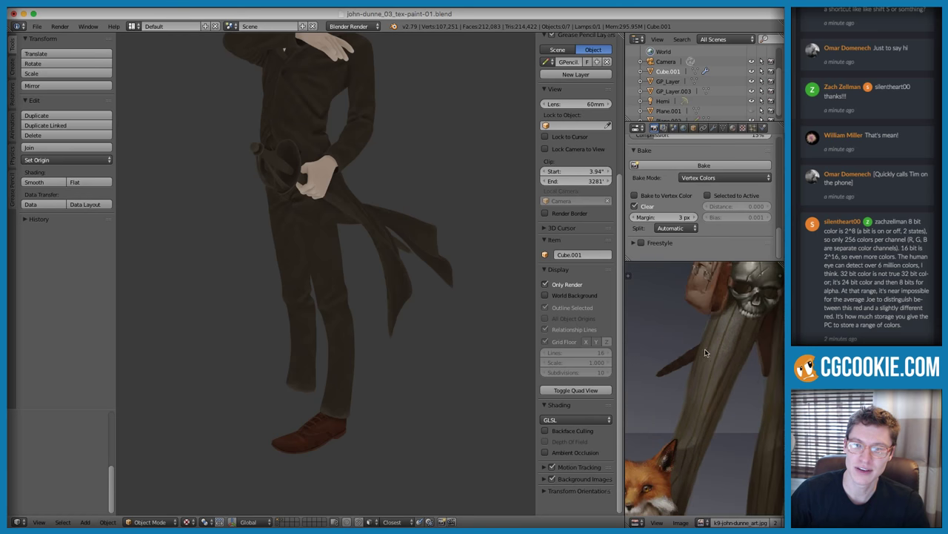
middle_click_drag(379, 296, 327, 334)
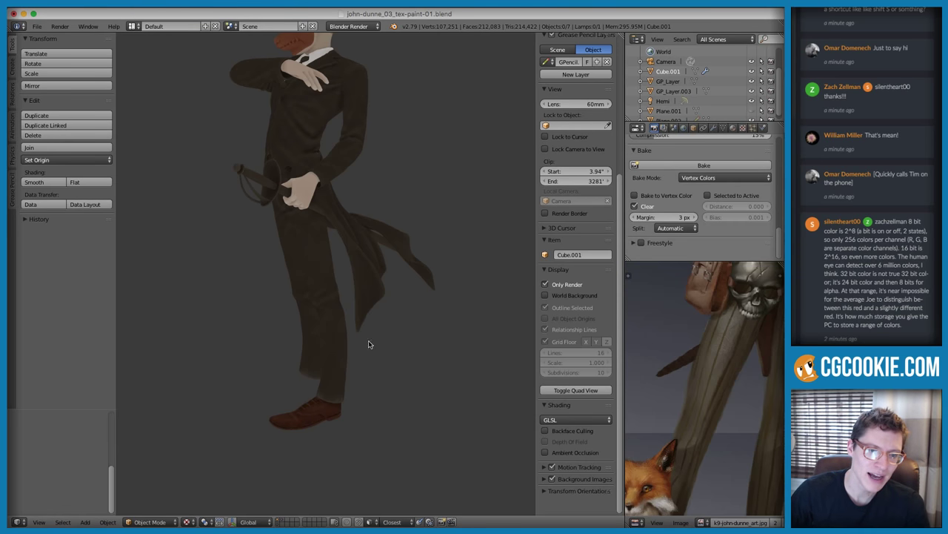
middle_click_drag(396, 263, 468, 265)
middle_click_drag(387, 316, 417, 246, "shift")
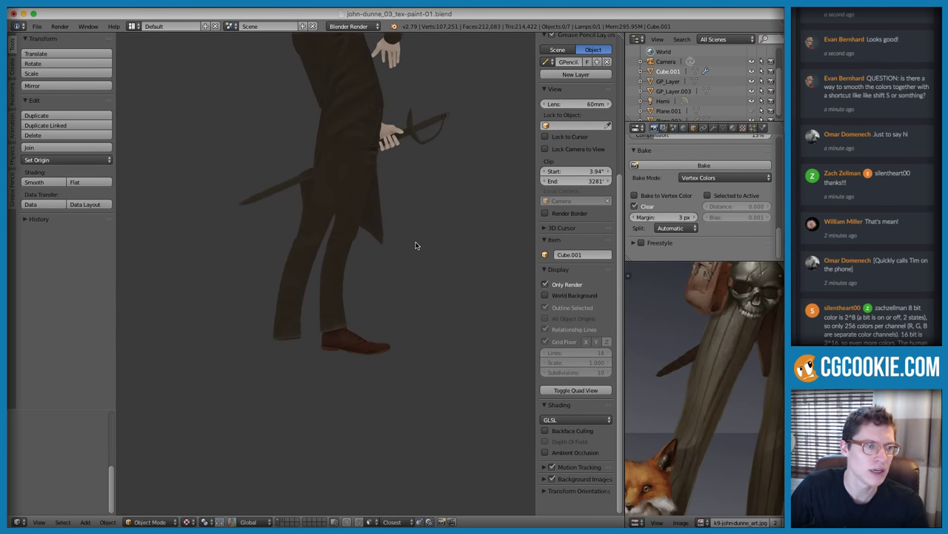
scroll(434, 262, "up", 3)
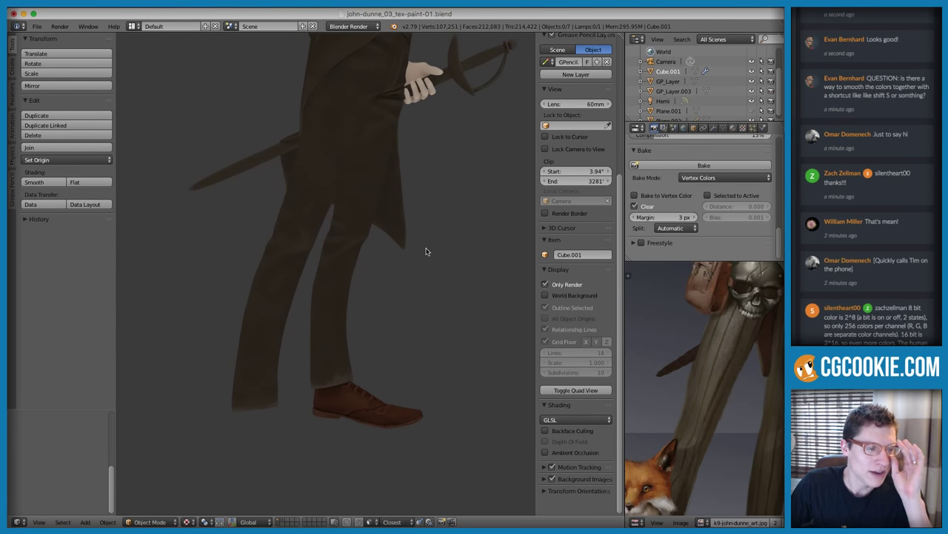
middle_click_drag(375, 367, 403, 389)
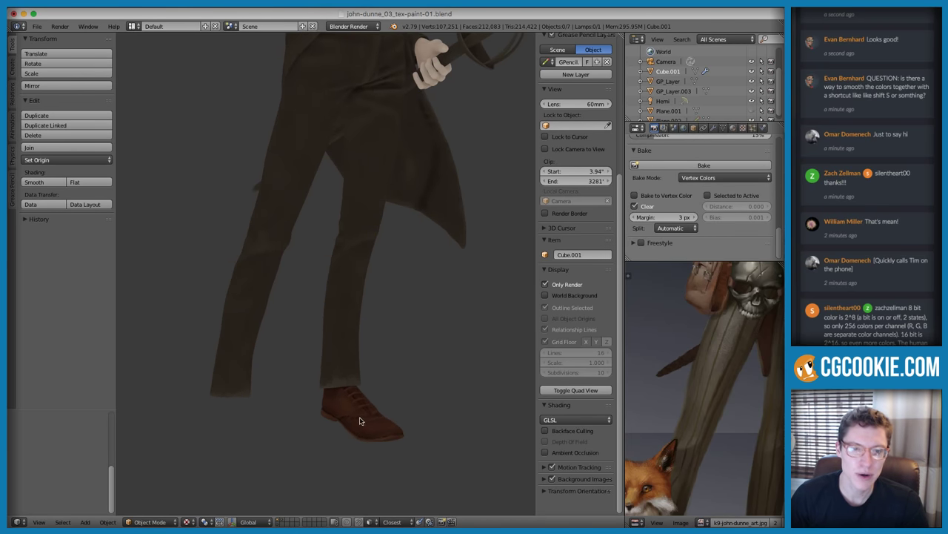
In Edit Mode with solid shading, select the shoe mesh and unhide the other shoe object.
key("z")
key("z")
key("Tab")
key("l")
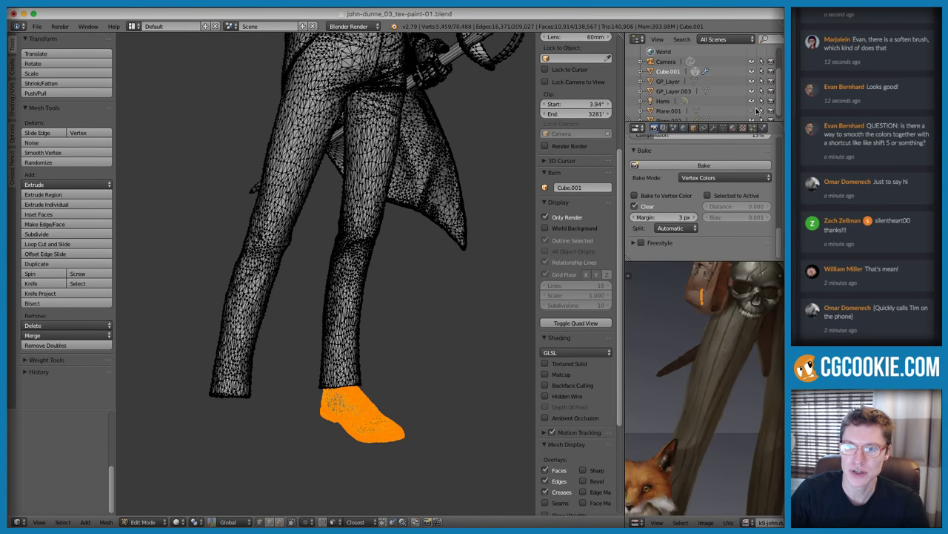
left_click(756, 110)
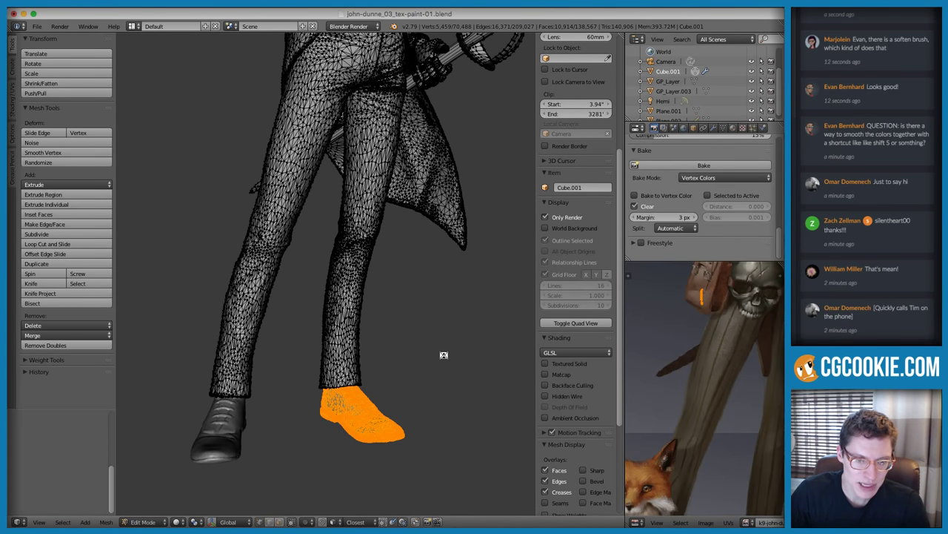
left_click(380, 371)
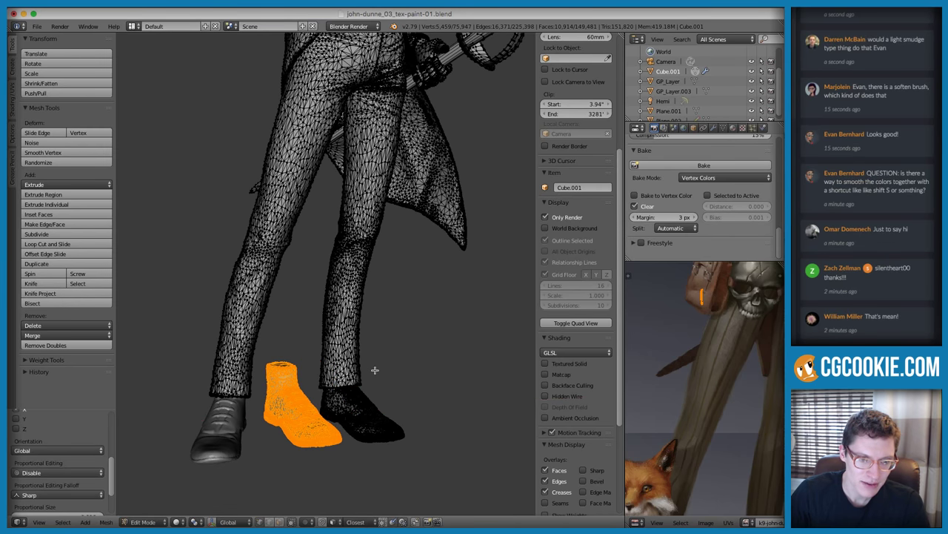
middle_click_drag(375, 369, 319, 389)
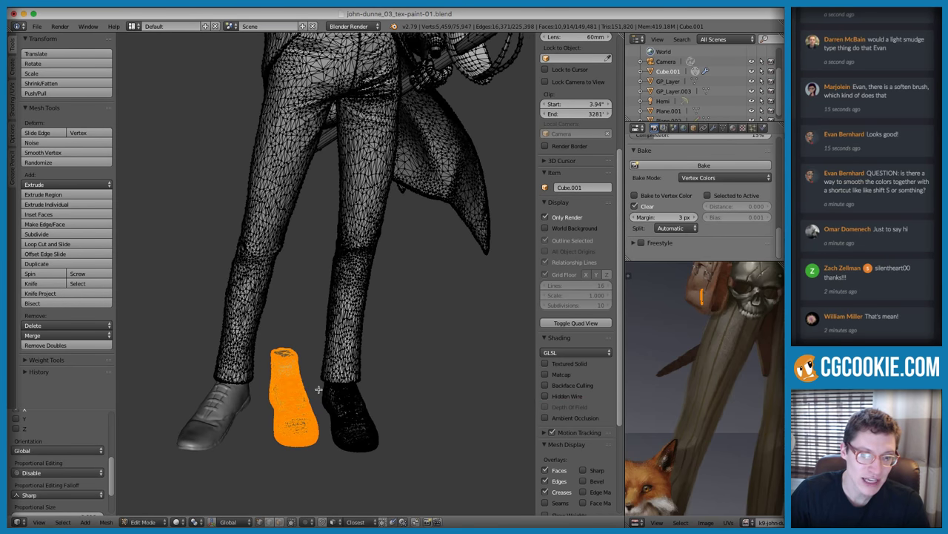
Rotate the shoe on X to lie along the foot and shift it along X.
key("r")
key("x")
left_click(364, 394)
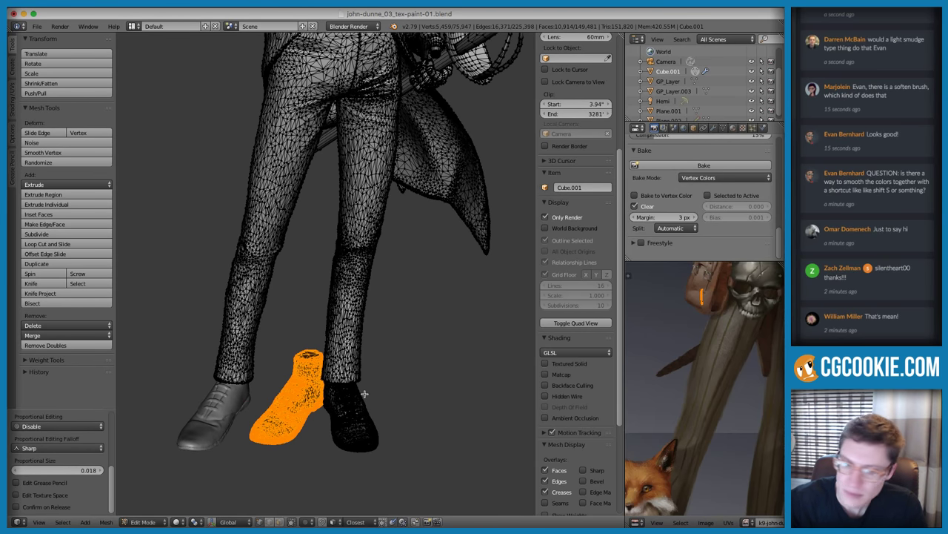
middle_click_drag(345, 393, 349, 391)
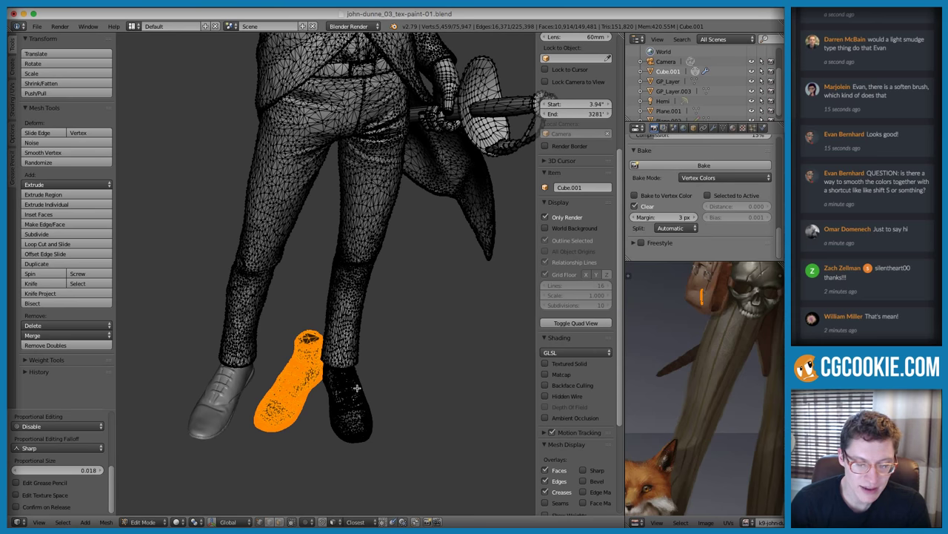
key("g")
key("x")
left_click(309, 385)
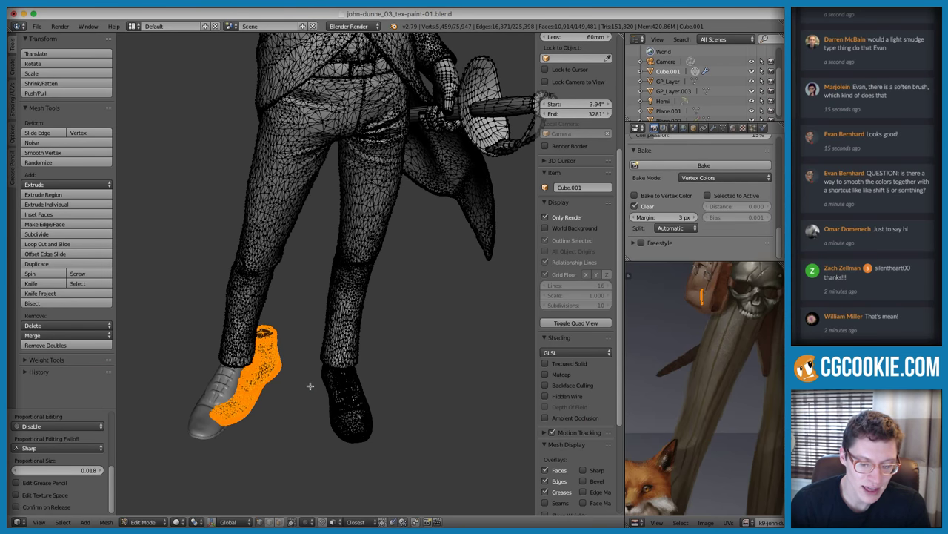
Move the shoe within the floor plane, excluding the Z axis.
key("shift+z")
key("shift+z")
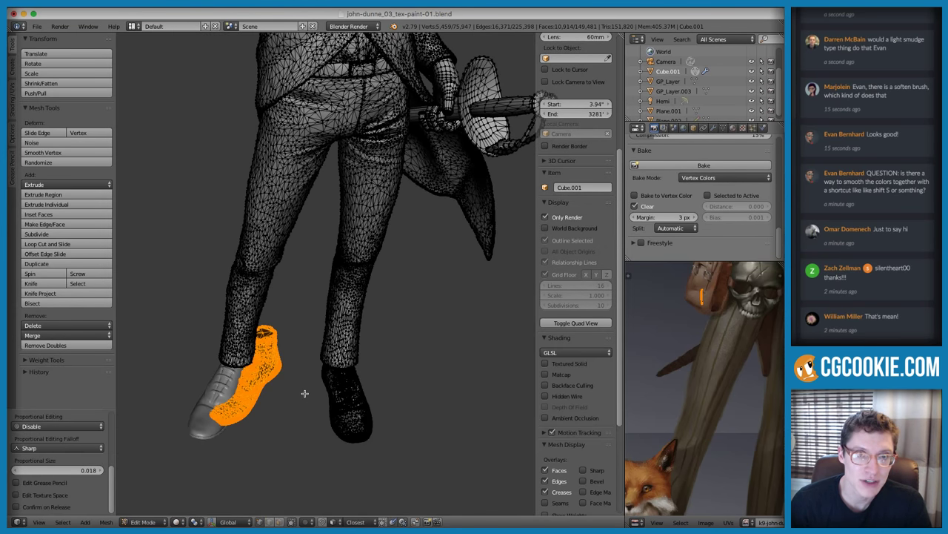
scroll(355, 348, "up", 2)
scroll(341, 402, "up", 1)
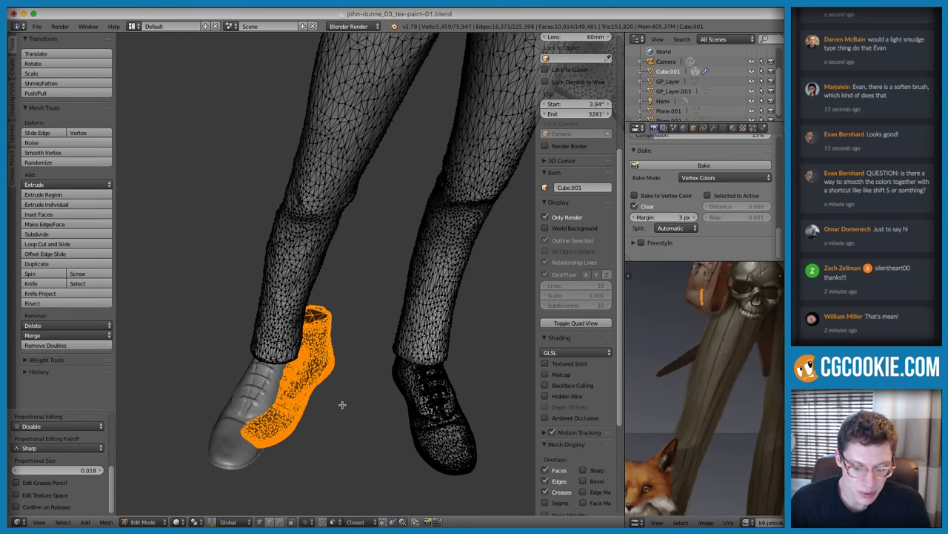
key("g")
key("shift+z")
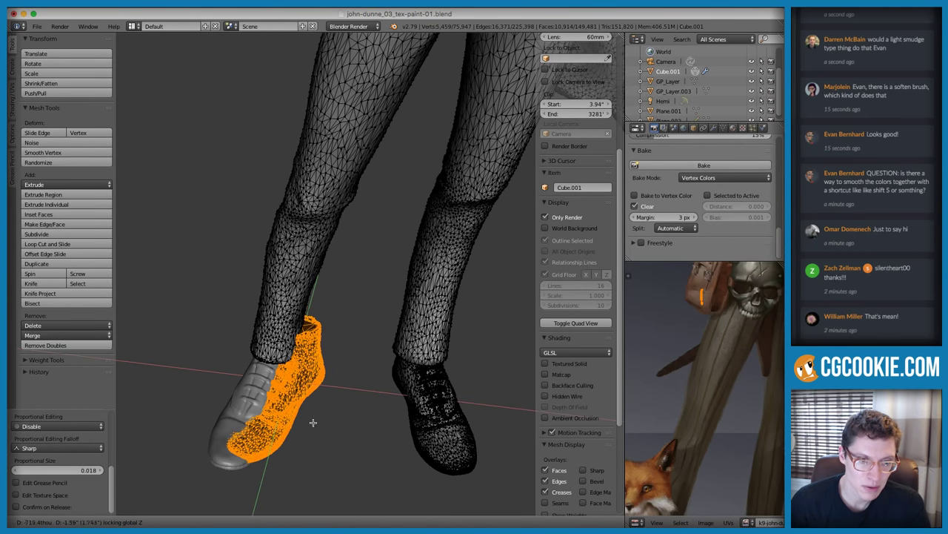
Rotate the shoe around the vertical Z axis and shift it sideways along X.
key("r")
key("z")
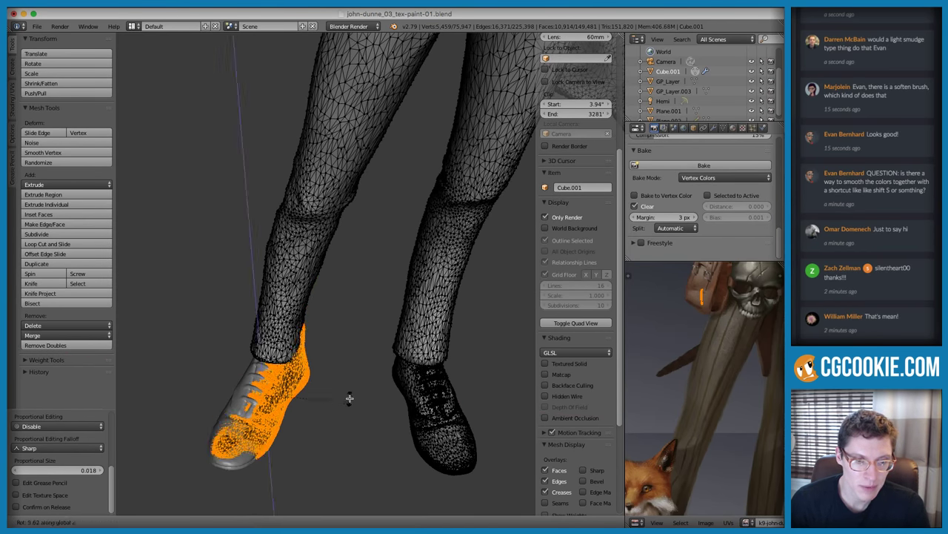
left_click(348, 392)
key("g")
key("x")
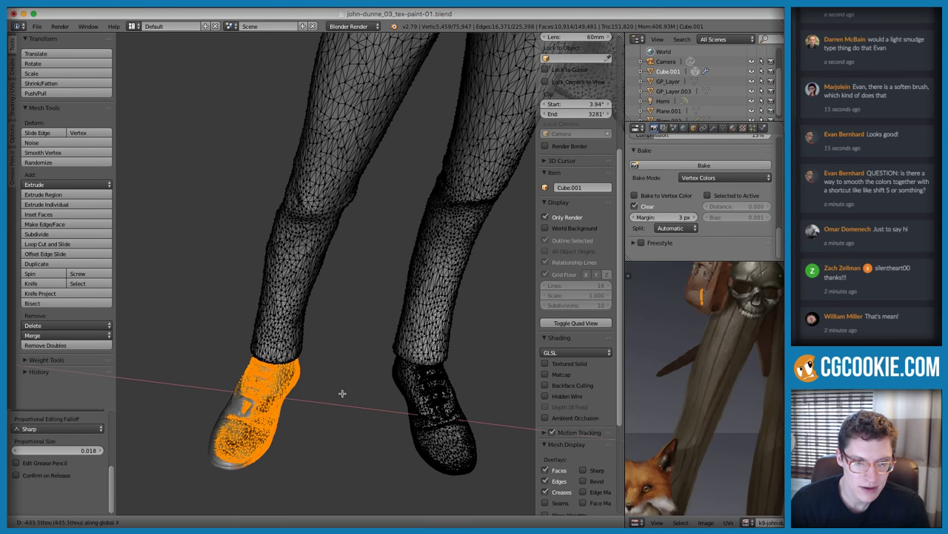
left_click(343, 391)
In wireframe, box-select only the trouser cuff ring and slide it up with proportional editing.
scroll(348, 379, "up", 10)
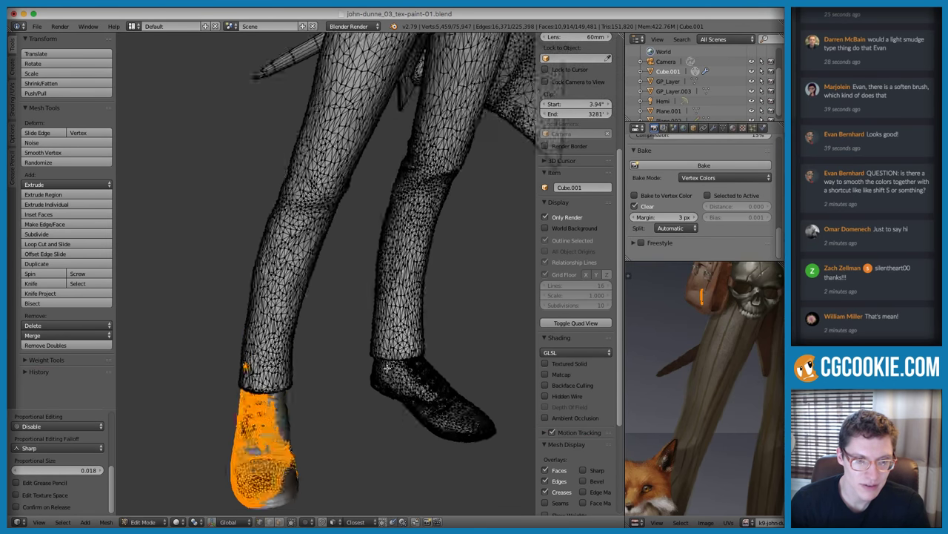
key("z")
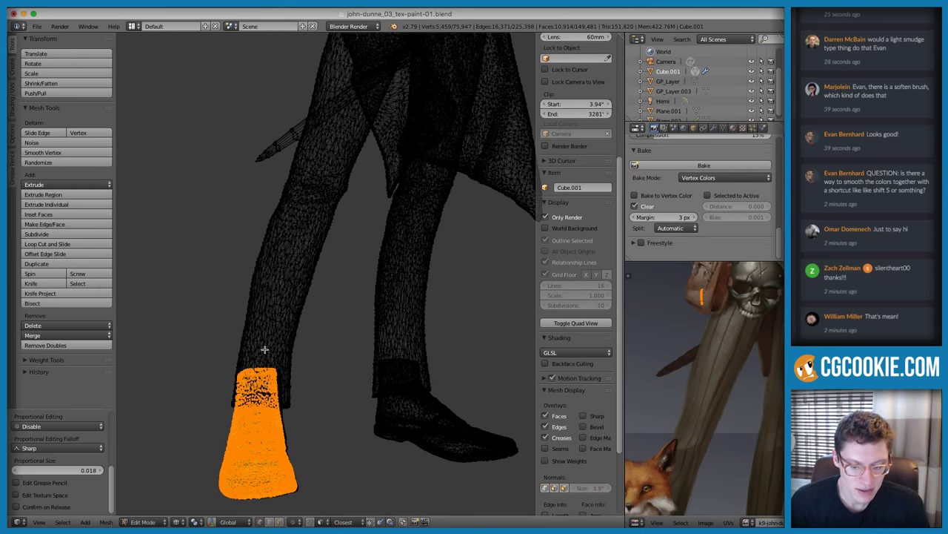
middle_click_drag(223, 368, 242, 360)
key("b")
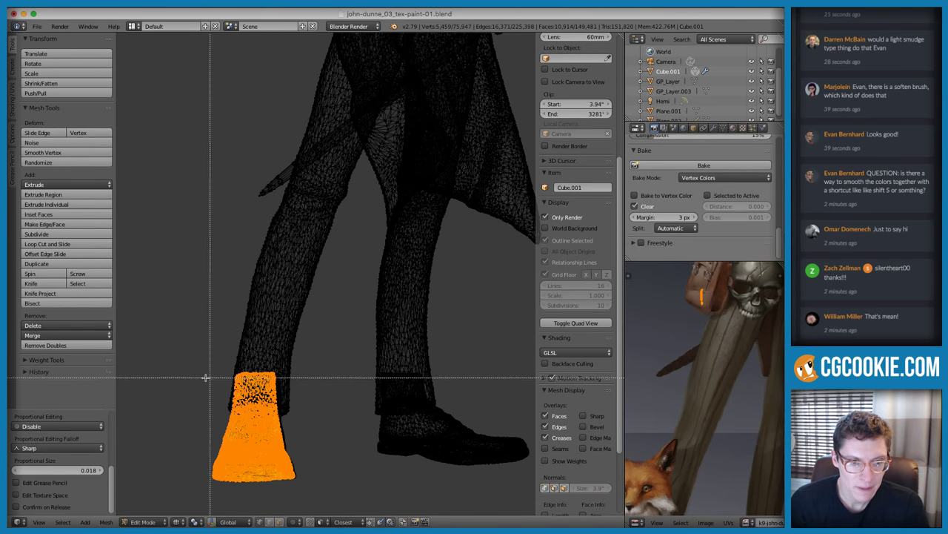
middle_click_drag(178, 377, 344, 522)
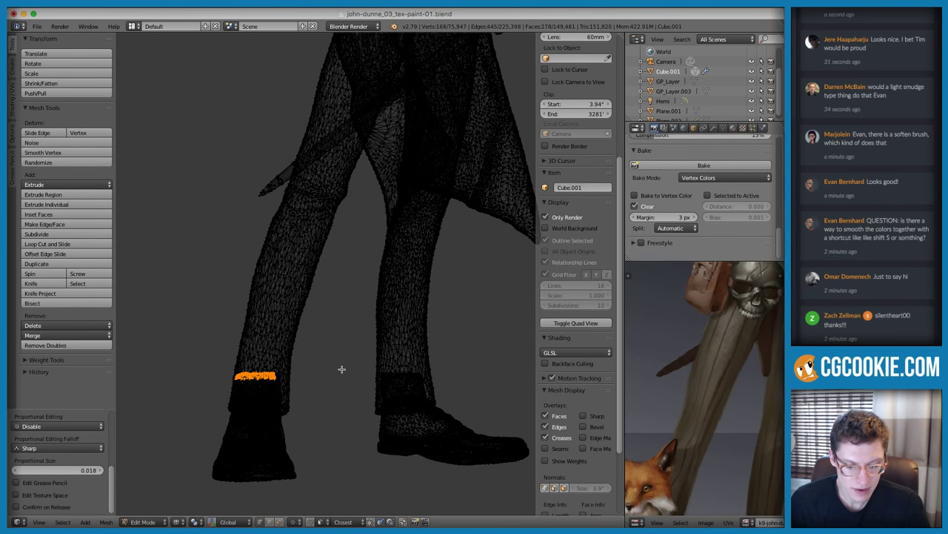
key("o")
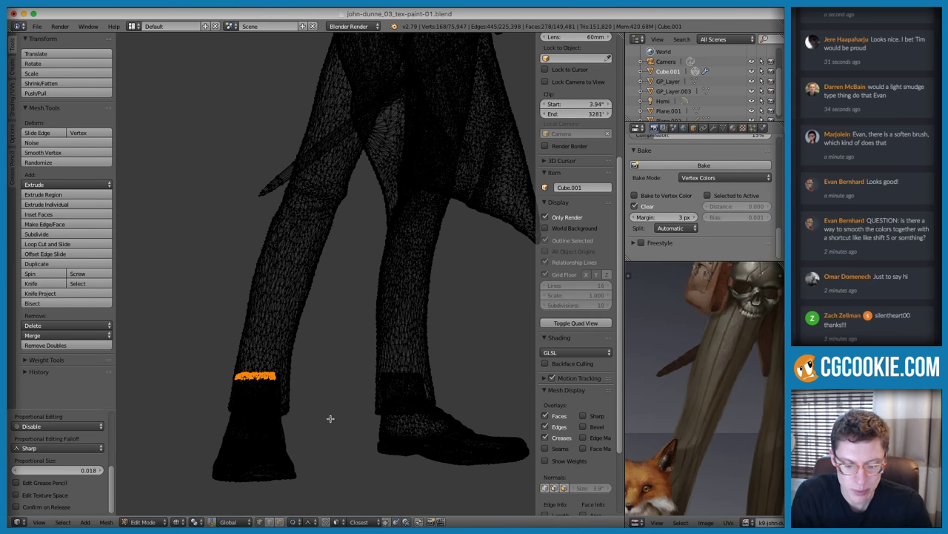
key("g")
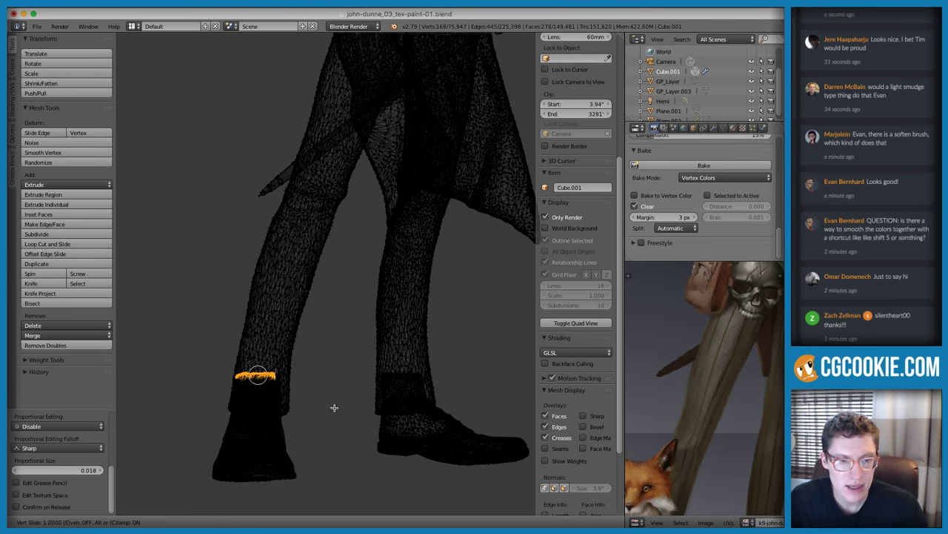
left_click(334, 406)
Move the cuff ring along X with a wider proportional falloff.
key("g")
key("x")
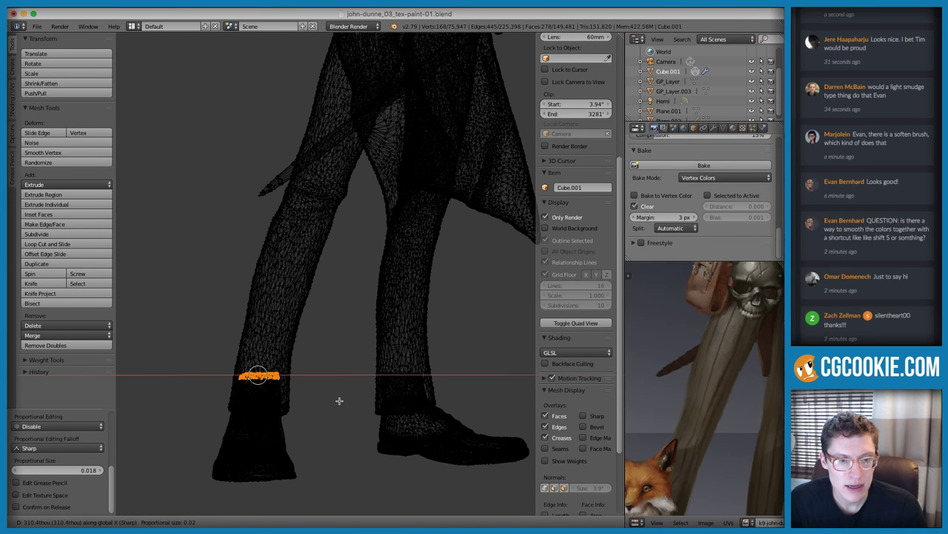
scroll(339, 400, "down", 12)
left_click(324, 392)
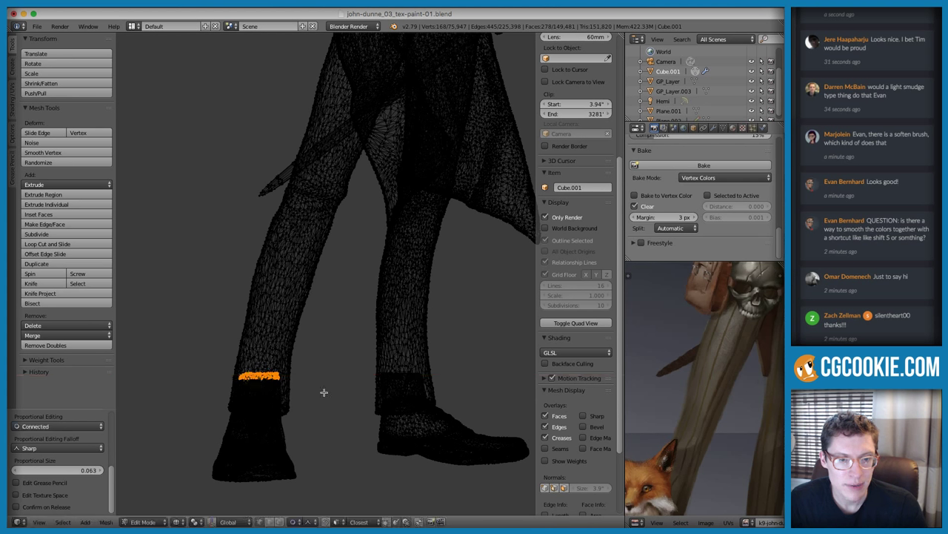
middle_click_drag(324, 392, 403, 388)
Check both legs from the front, reselect the connected shoe piece, then deselect and exit Edit Mode.
key("Tab")
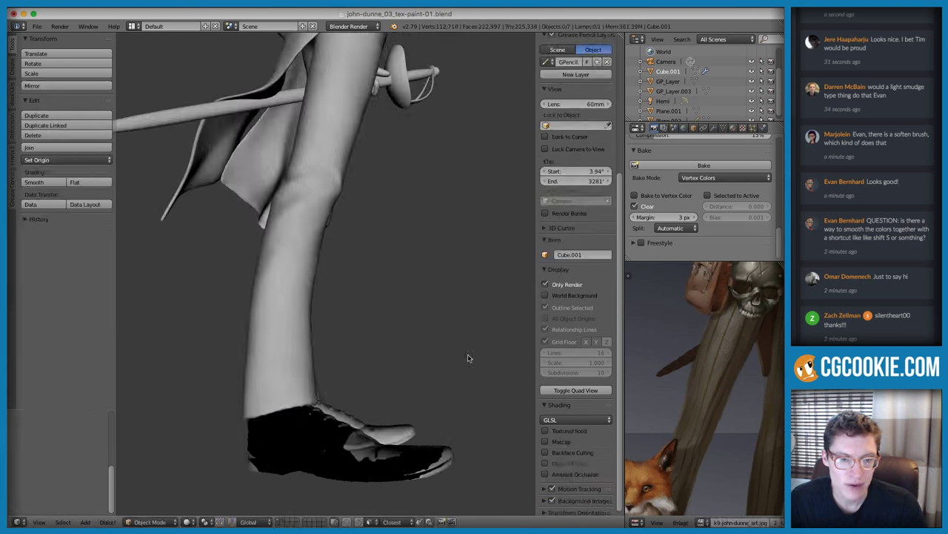
middle_click_drag(467, 358, 366, 384)
key("Tab")
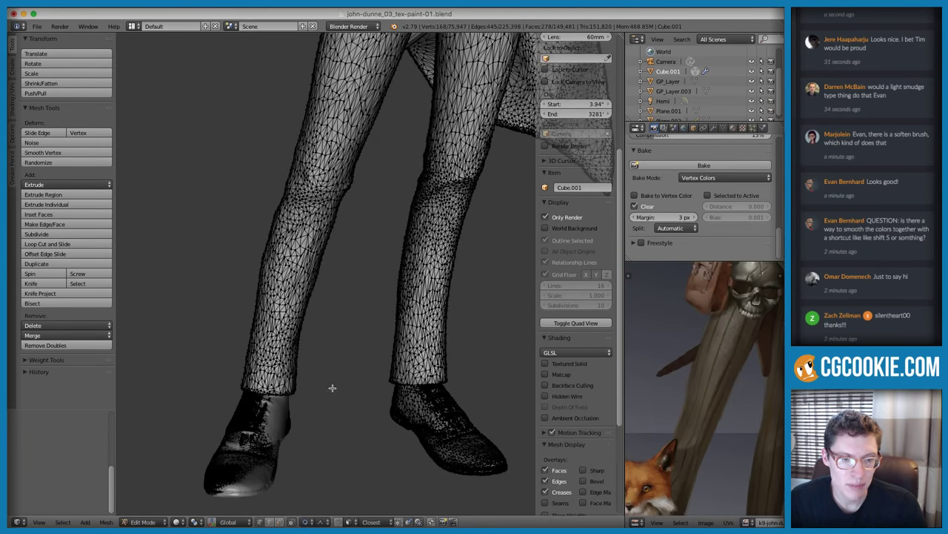
key("l")
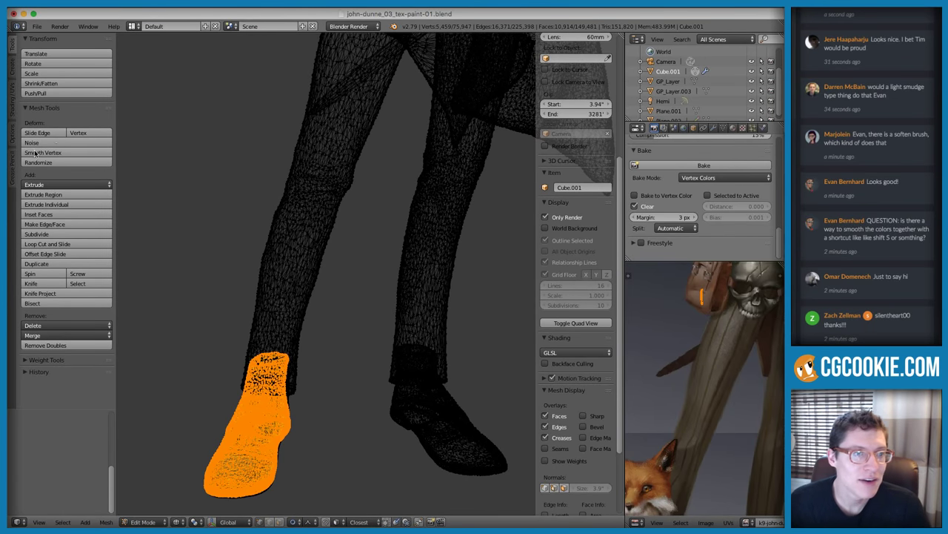
left_click(15, 74)
left_click(13, 90)
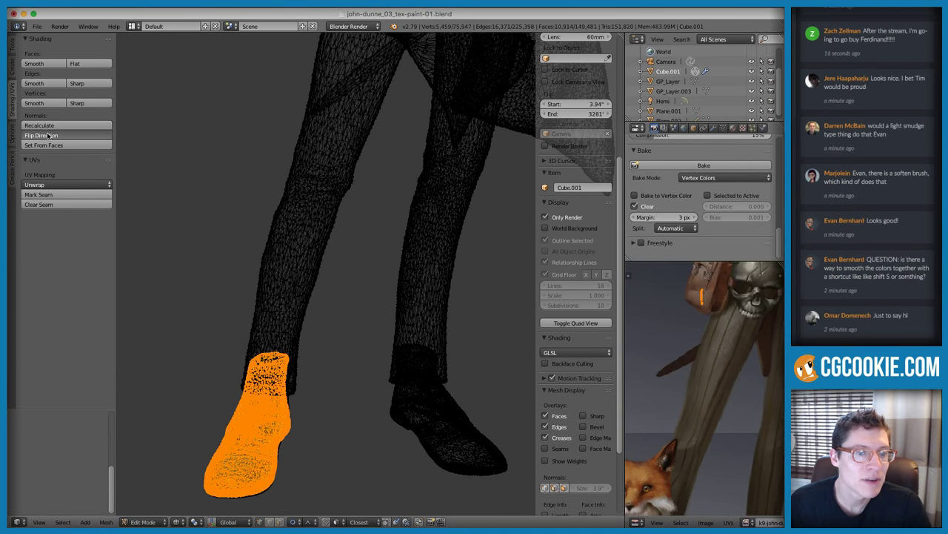
key("a")
key("Tab")
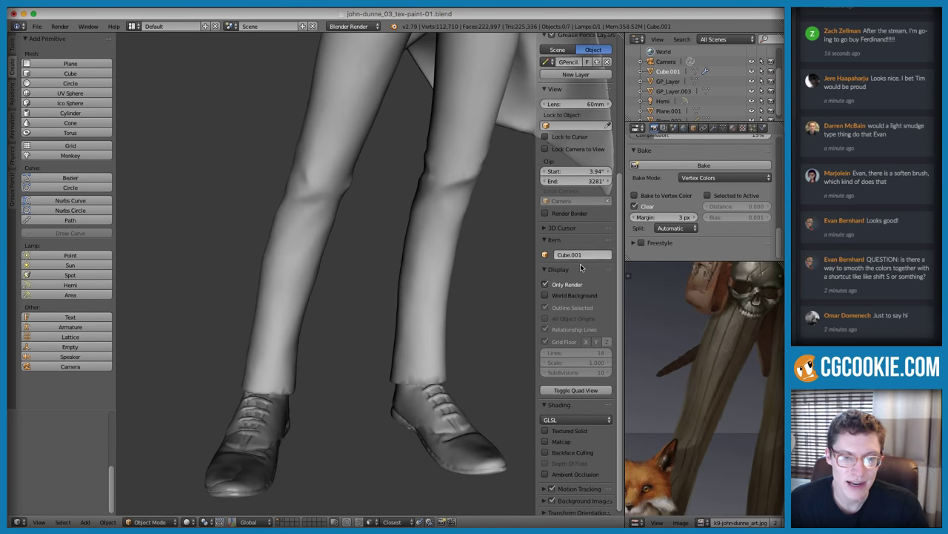
Hide the separate Plane.001 shoe, return to solid shading, and select the body Cube.001.
key("z")
right_click(213, 465)
key("h")
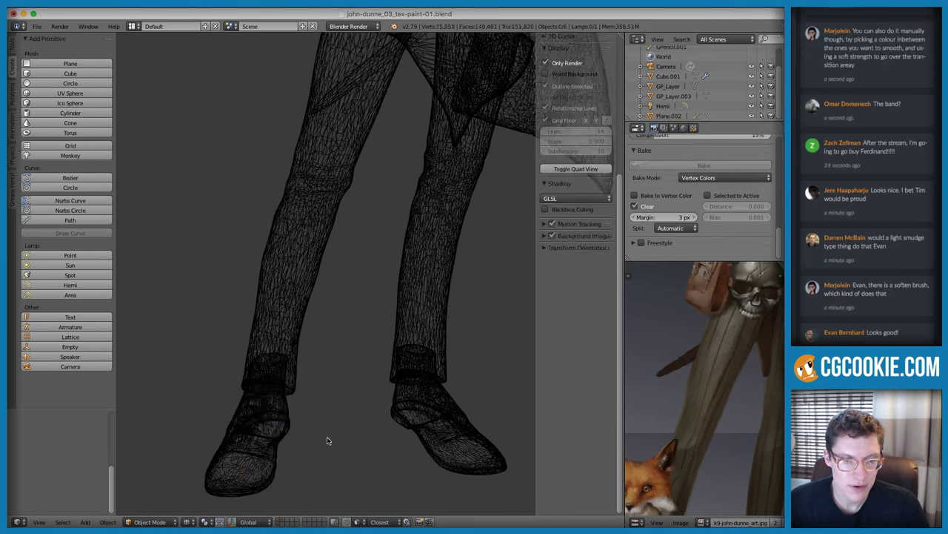
key("z")
scroll(367, 321, "down", 2)
left_click(187, 522)
left_click(176, 521)
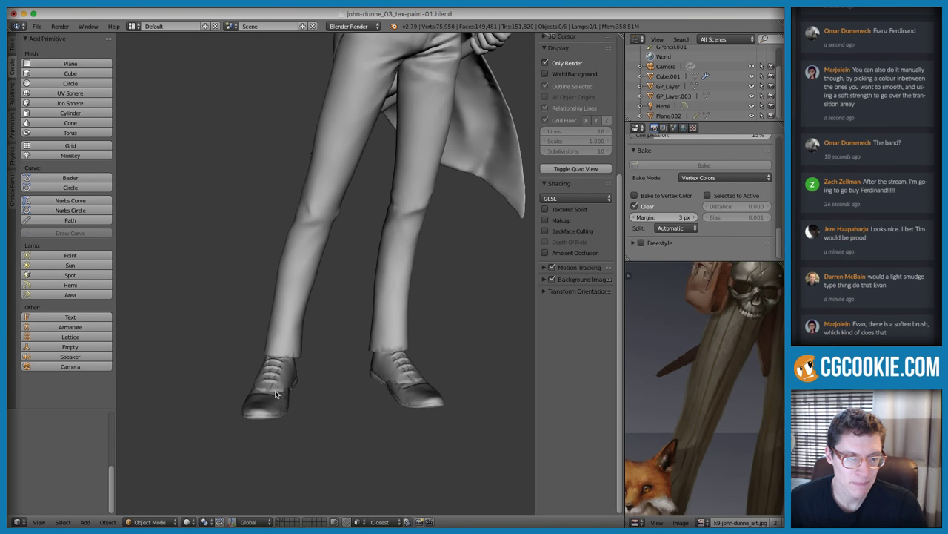
right_click(277, 394)
Switch Cube.001 to Texture Paint mode with Texture viewport shading.
left_click(159, 522)
left_click(161, 459)
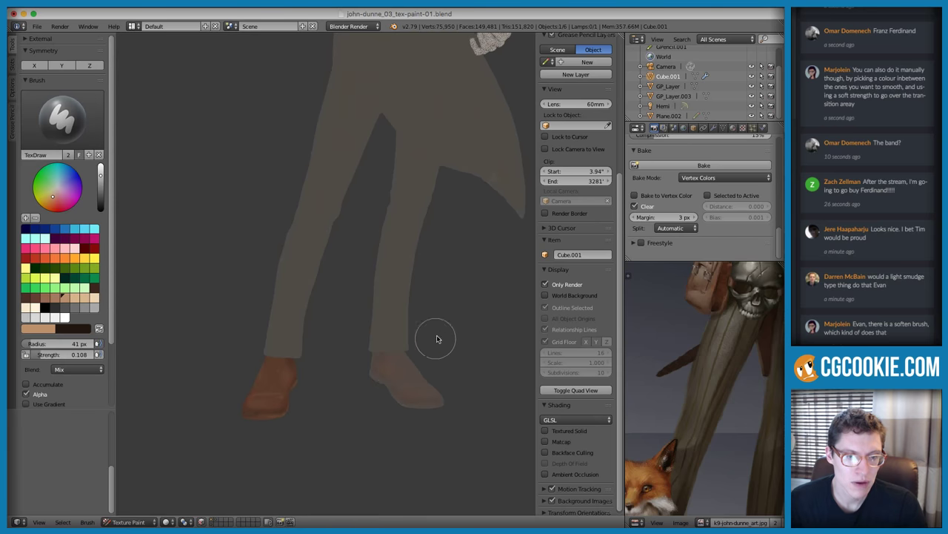
mouse_move(427, 326)
middle_mouse_down()
mouse_move(488, 316)
mouse_move(434, 269)
mouse_move(428, 307)
mouse_move(438, 275)
middle_mouse_up()
left_click(167, 521)
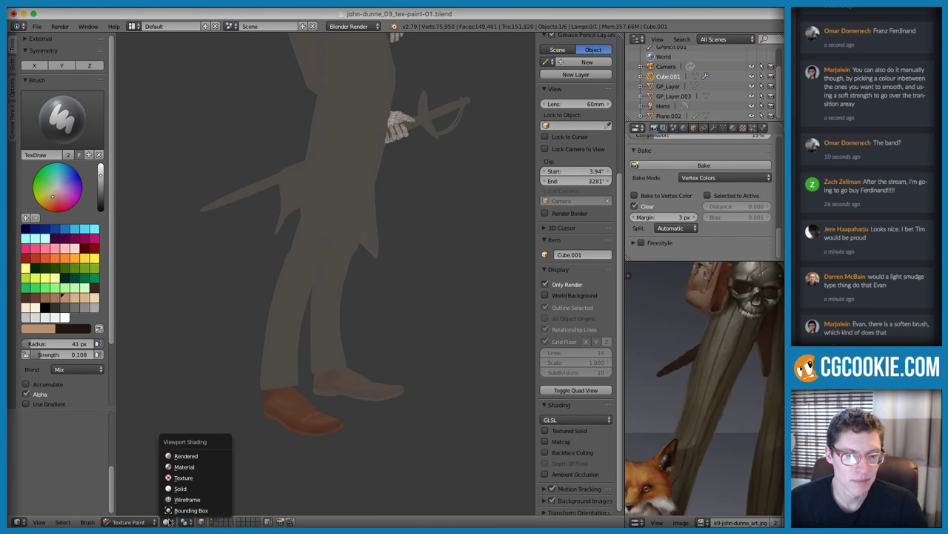
left_click(183, 478)
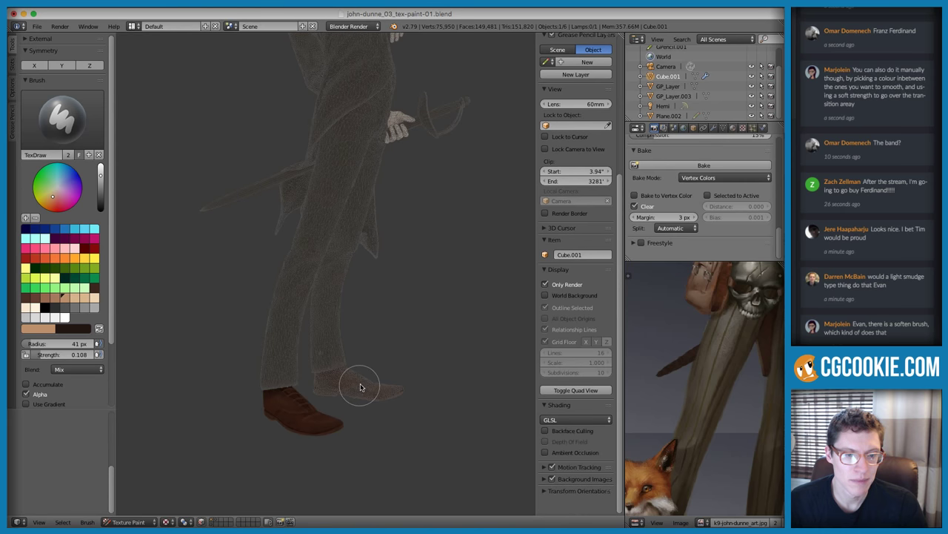
Orbit the painted character to inspect the suit and brown shoes from front and sides.
mouse_move(360, 383)
middle_mouse_down()
mouse_move(417, 314)
mouse_move(419, 296)
mouse_move(412, 334)
mouse_move(423, 339)
mouse_move(435, 286)
mouse_move(371, 296)
mouse_move(370, 321)
mouse_move(317, 322)
mouse_move(430, 324)
mouse_move(424, 308)
mouse_move(407, 311)
mouse_move(425, 309)
middle_mouse_up()
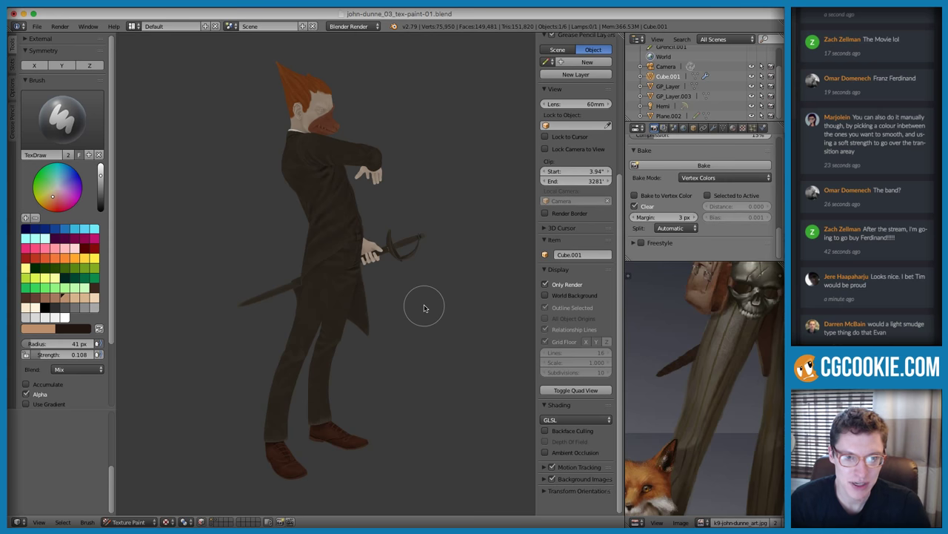
mouse_move(430, 297)
middle_mouse_down()
mouse_move(413, 290)
mouse_move(447, 279)
mouse_move(383, 287)
mouse_move(375, 305)
mouse_move(434, 305)
middle_mouse_up()
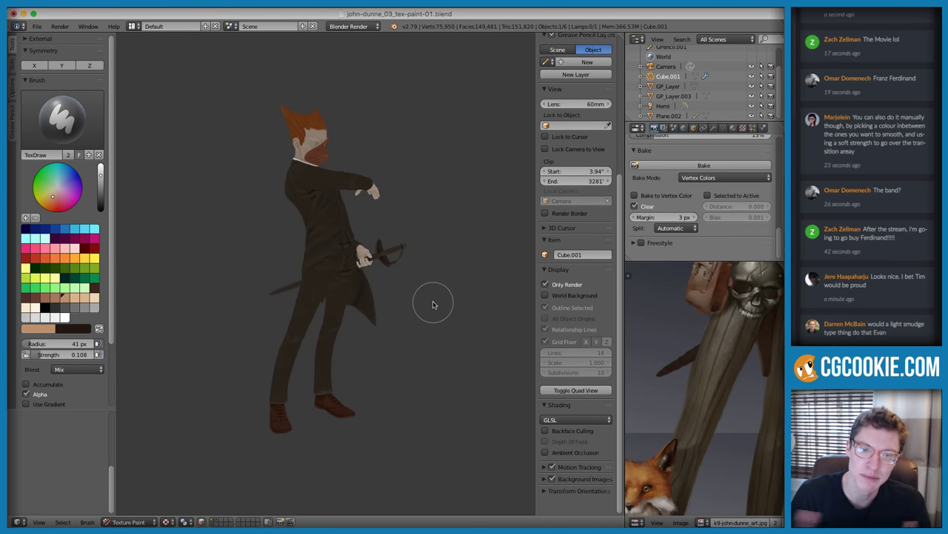
middle_click_drag(425, 286, 436, 315)
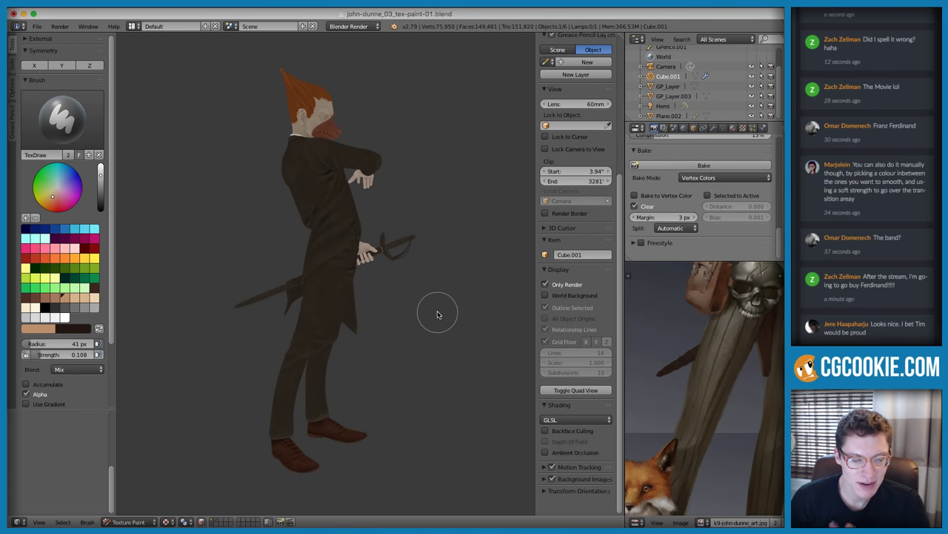
middle_click_drag(391, 303, 291, 304)
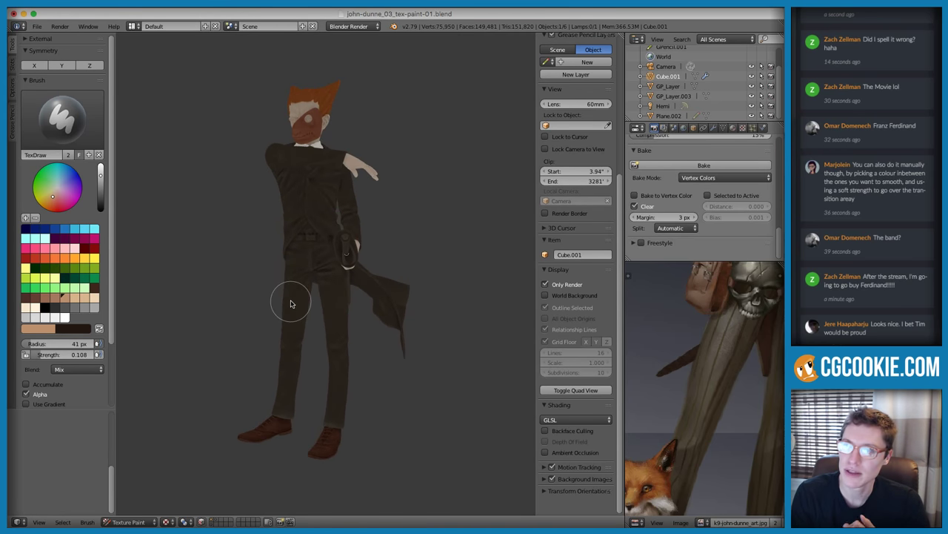
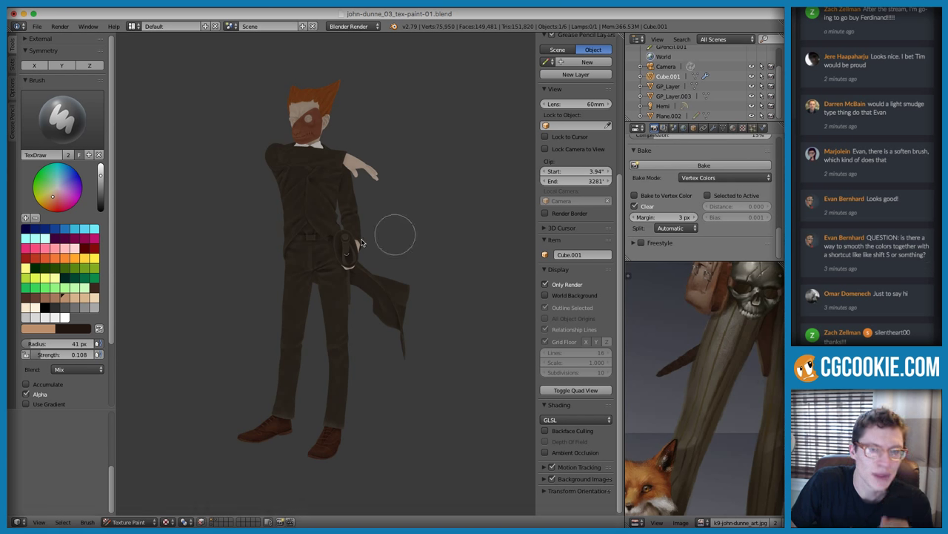
Zoom the 3D viewport in close on the character's brown shoes.
scroll(326, 206, "up", 2)
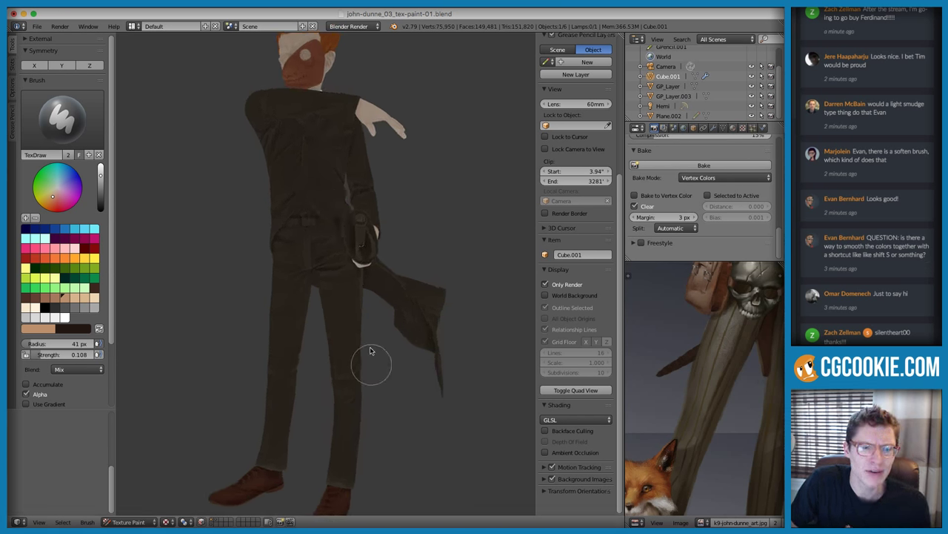
scroll(370, 363, "up", 3)
scroll(338, 199, "up", 5)
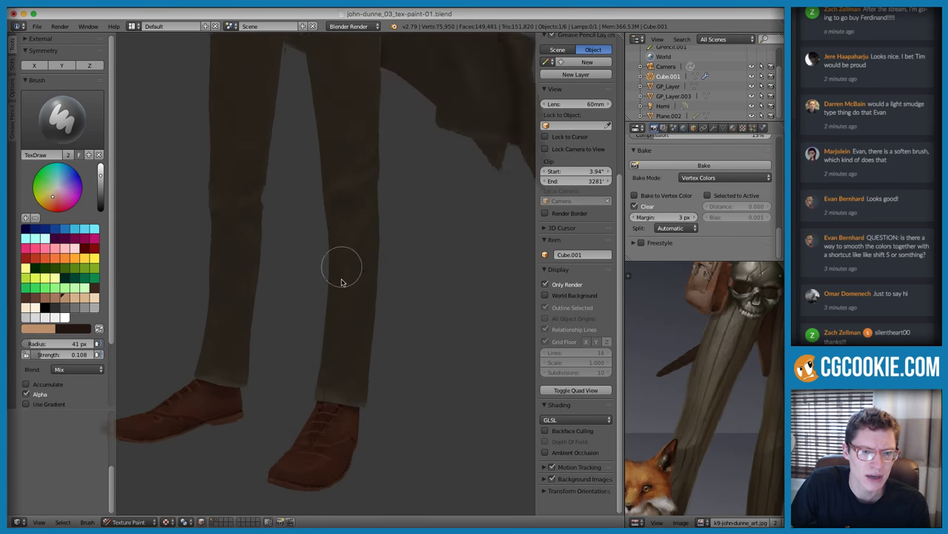
Switch to the Soften brush with a 50 px radius and 0.958 strength.
left_click(95, 139)
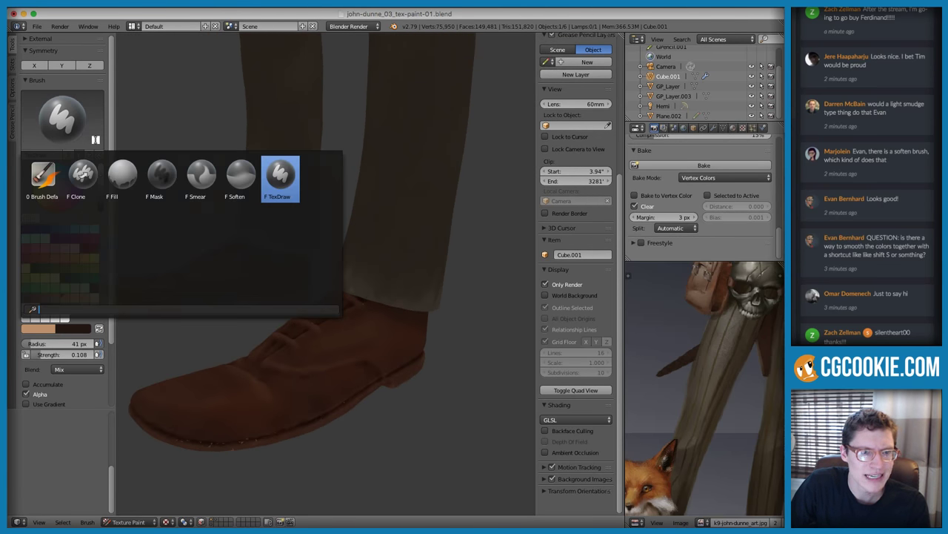
left_click(256, 182)
scroll(341, 384, "up", 3)
key("f")
left_click(370, 381)
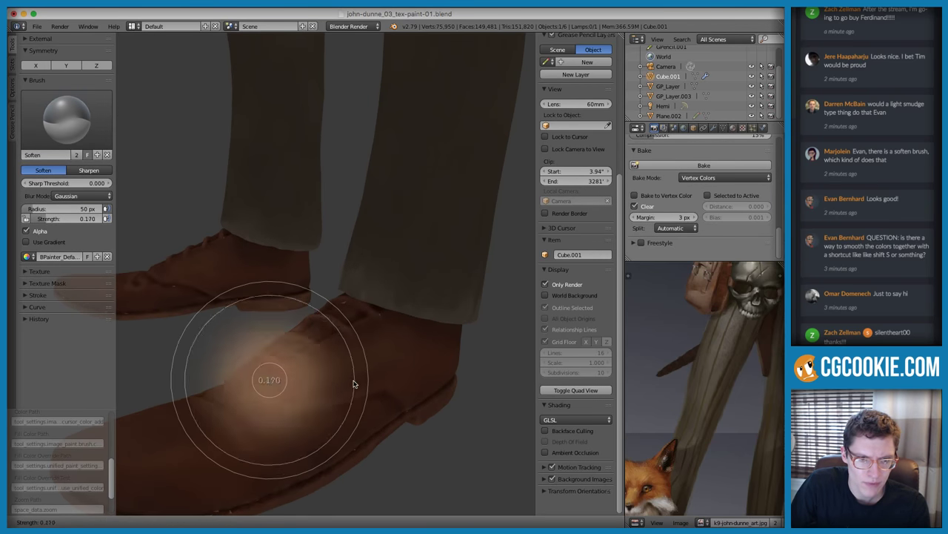
key("shift+f")
left_click(315, 390)
Soften the front shoe's creases, toe and laces, enlarging the brush radius to 88 px.
mouse_move(315, 391)
left_mouse_down()
mouse_move(290, 410)
mouse_move(325, 392)
mouse_move(281, 411)
mouse_move(339, 383)
mouse_move(285, 400)
mouse_move(262, 396)
mouse_move(284, 392)
mouse_move(270, 391)
mouse_move(283, 381)
mouse_move(332, 389)
mouse_move(350, 353)
mouse_move(350, 370)
mouse_move(364, 326)
mouse_move(353, 312)
mouse_move(258, 406)
left_mouse_up()
scroll(258, 407, "up", 1)
key("f")
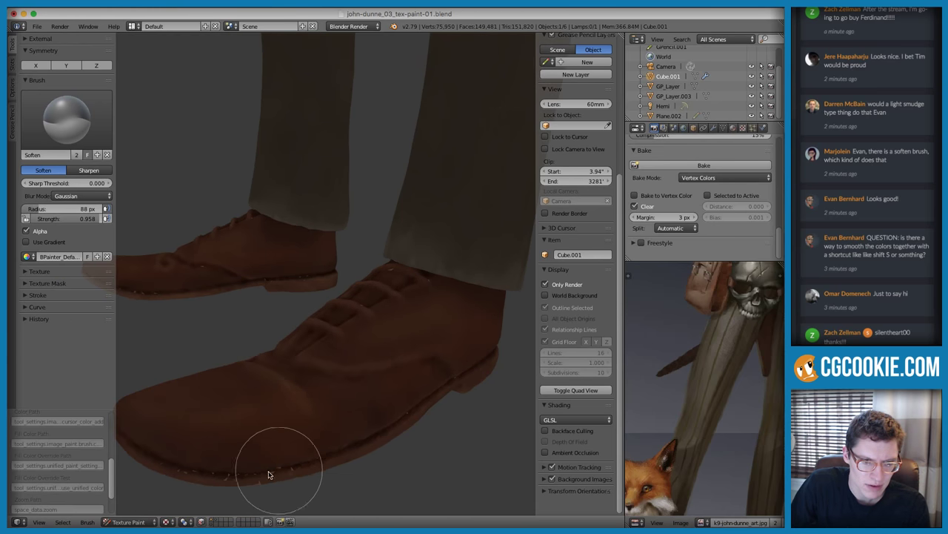
left_click_drag(318, 395, 299, 385)
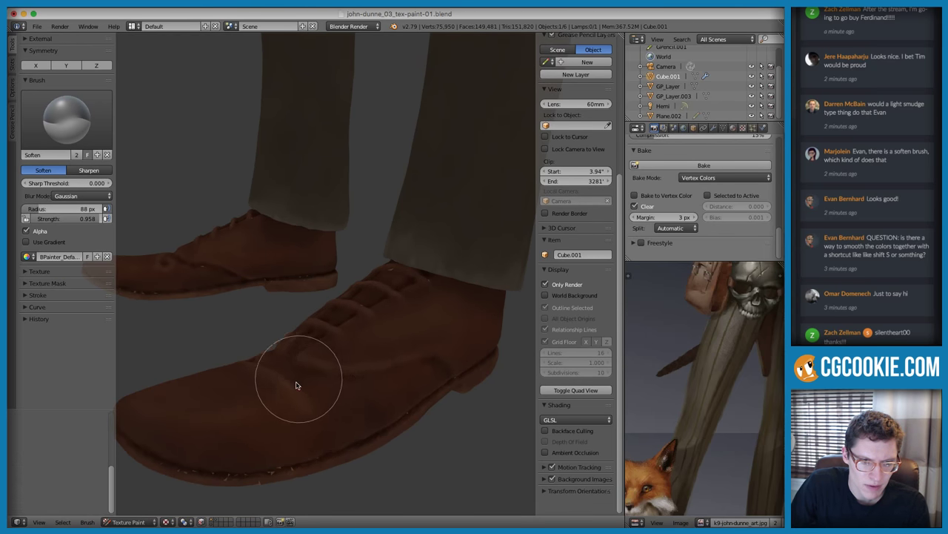
middle_click_drag(298, 386, 229, 438)
mouse_move(239, 450)
left_mouse_down()
mouse_move(251, 420)
mouse_move(254, 433)
mouse_move(261, 404)
mouse_move(230, 384)
mouse_move(296, 360)
mouse_move(341, 329)
left_mouse_up()
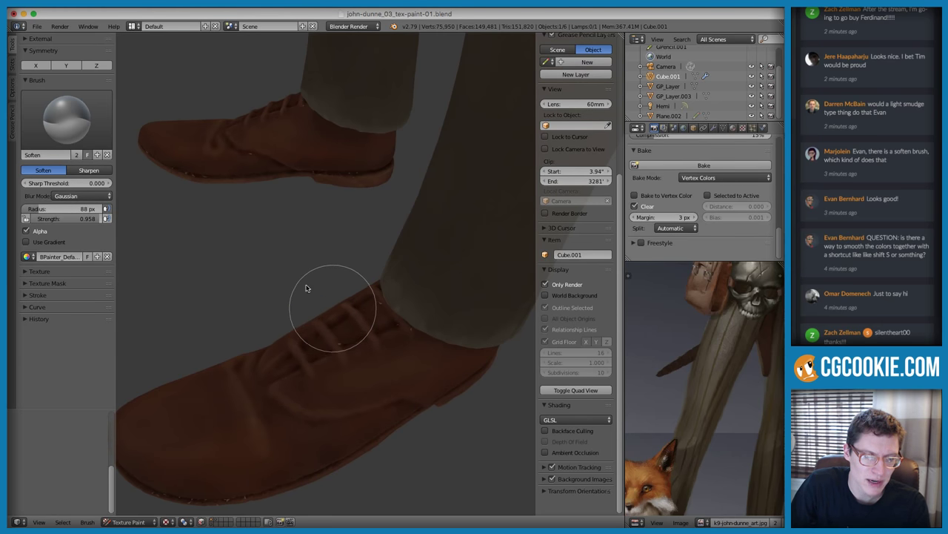
Blend the front shoe's toe with the Smear brush, then frame both shoes and lower legs.
left_click(66, 113)
left_click(200, 176)
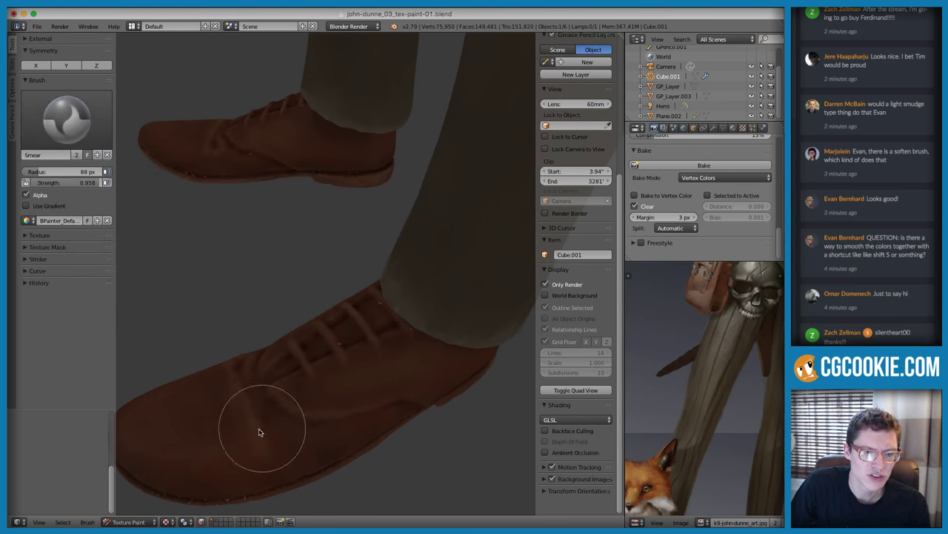
mouse_move(253, 446)
left_mouse_down()
mouse_move(199, 428)
mouse_move(176, 457)
mouse_move(230, 454)
mouse_move(207, 423)
mouse_move(159, 441)
left_mouse_up()
scroll(345, 330, "down", 5)
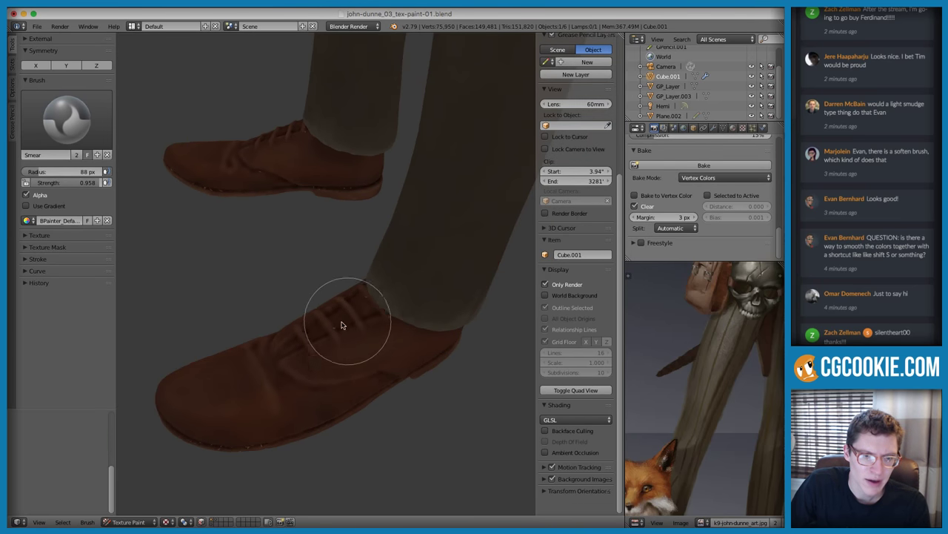
middle_click_drag(343, 196, 345, 224, "shift")
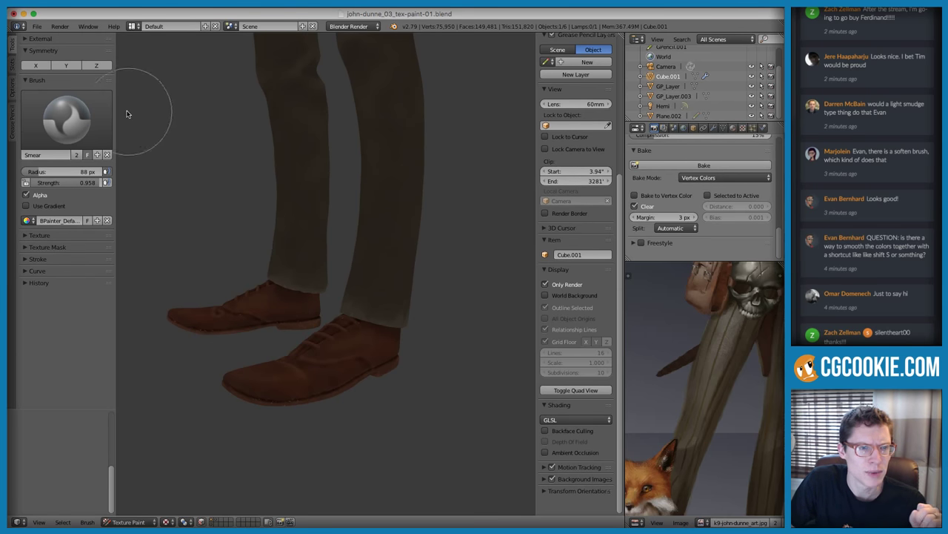
scroll(892, 82, "down", 5)
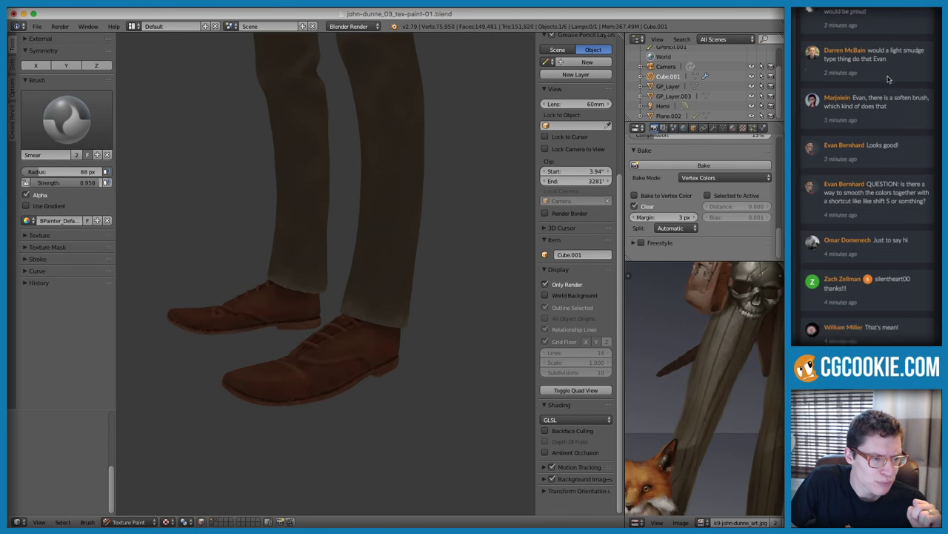
scroll(889, 80, "down", 2)
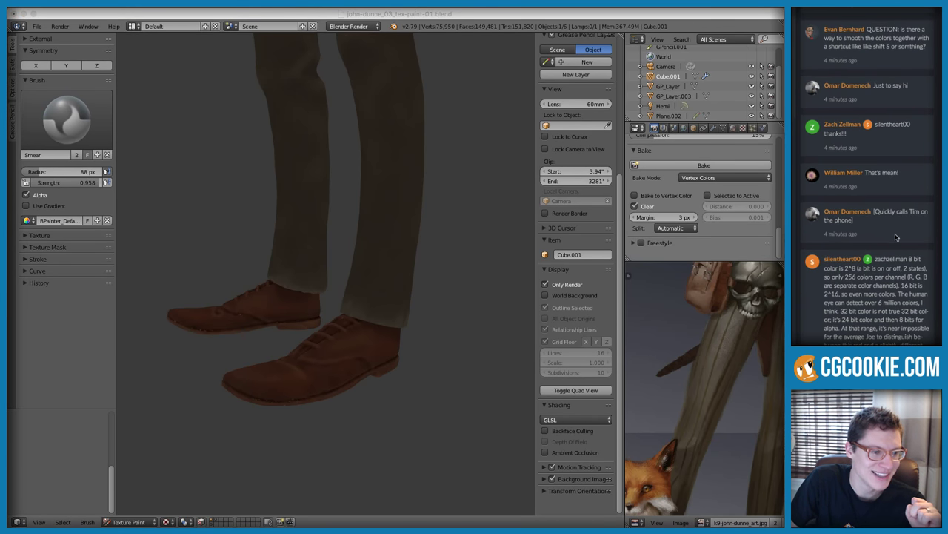
scroll(893, 226, "down", 6)
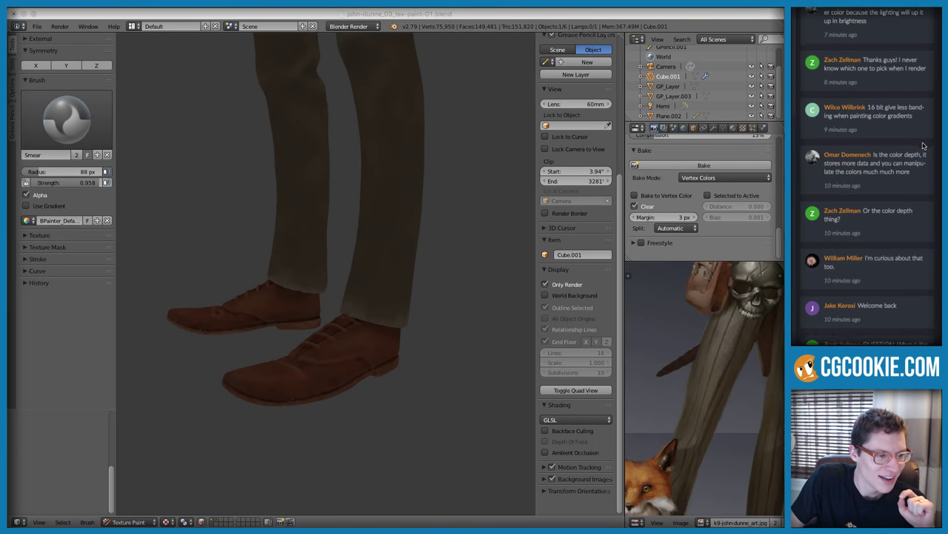
scroll(923, 146, "up", 10)
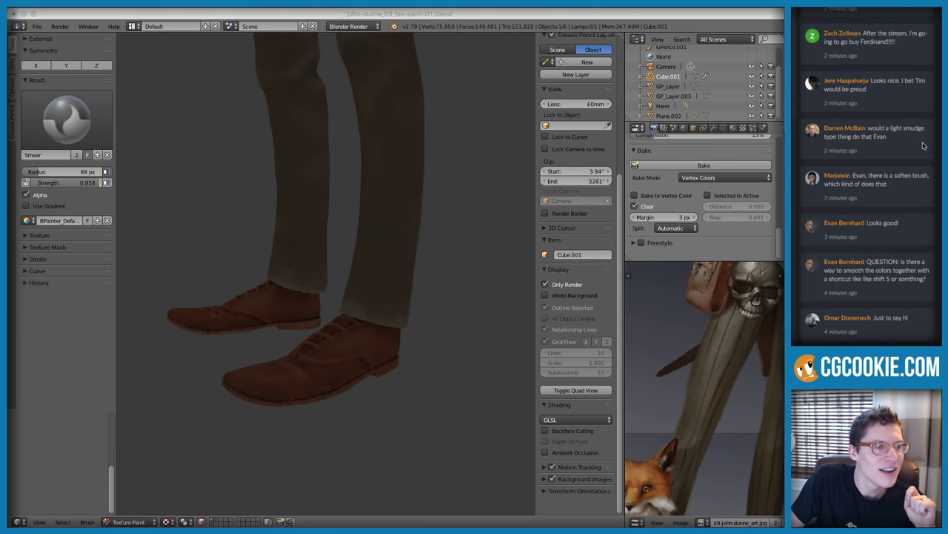
scroll(924, 146, "up", 5)
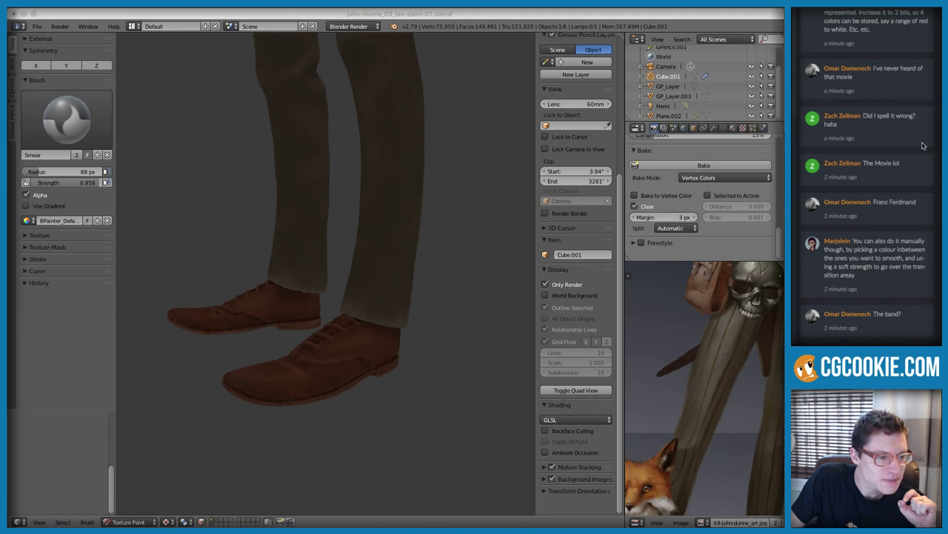
scroll(923, 146, "up", 2)
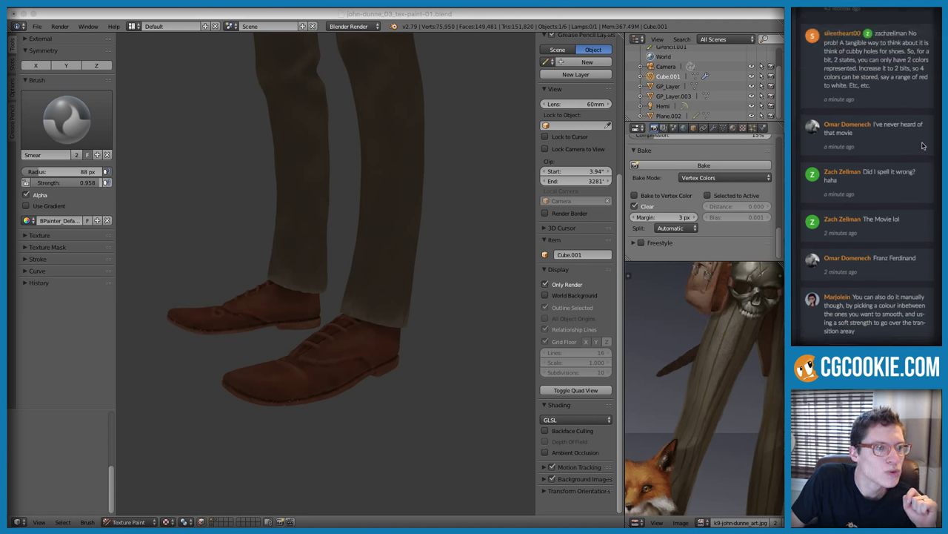
scroll(923, 146, "up", 5)
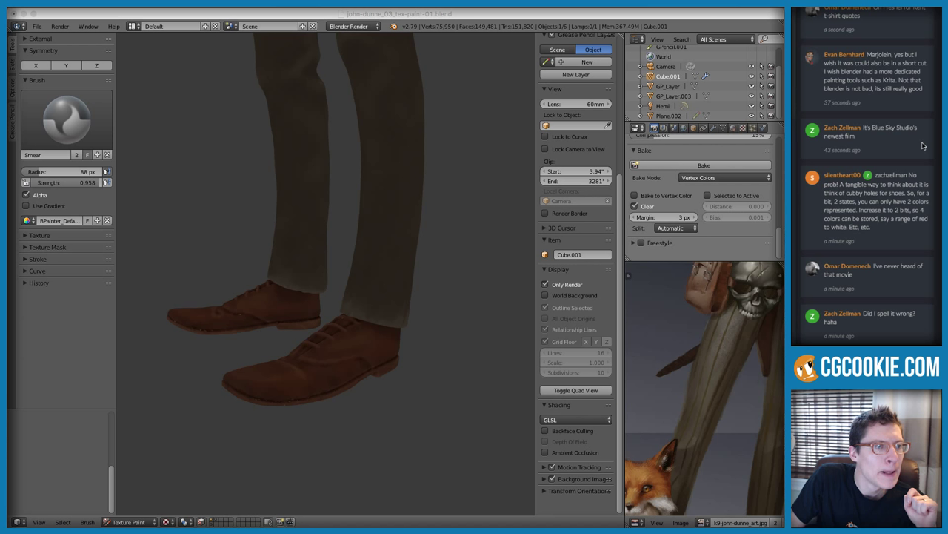
scroll(923, 146, "up", 1)
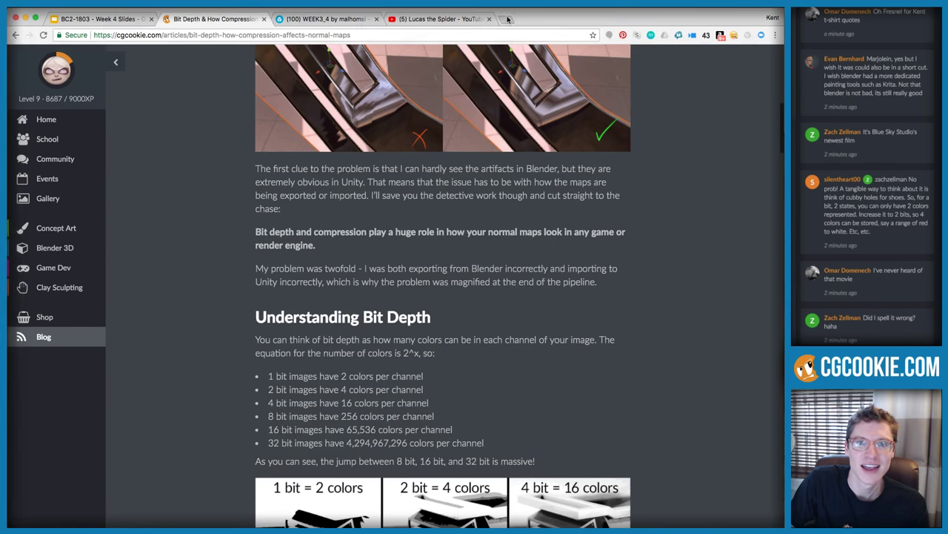
Open a new tab, return to the Lucas the Spider page and select the search text.
key("super+t")
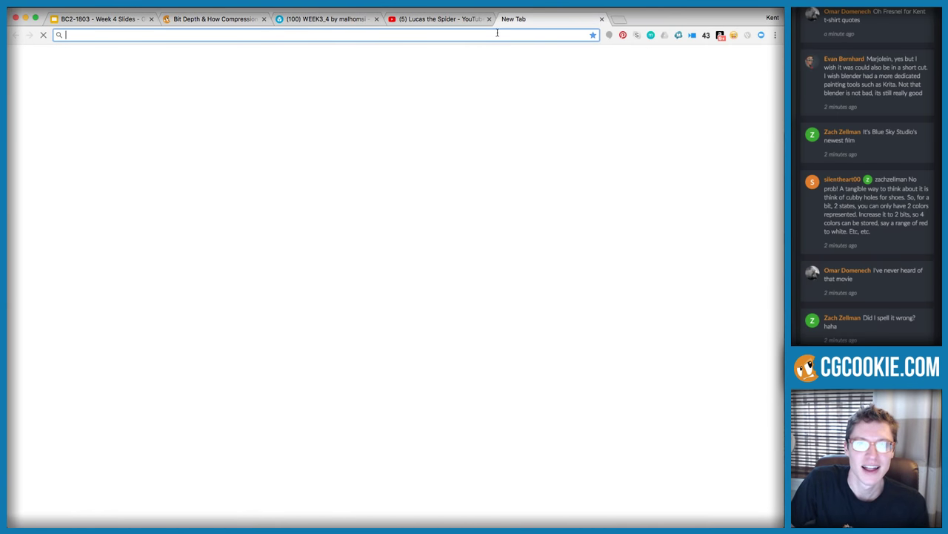
key("ctrl+shift+Tab")
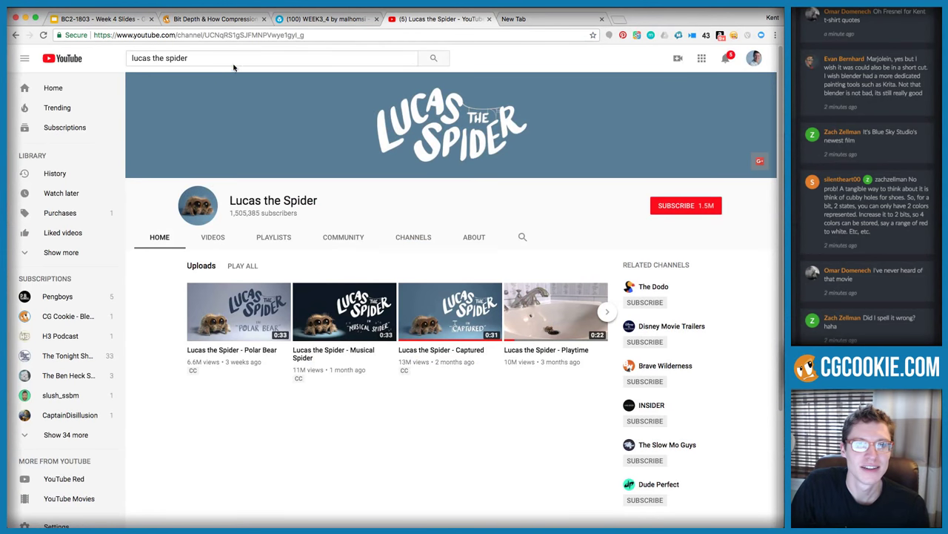
left_click(241, 58)
left_click_drag(205, 59, 91, 54)
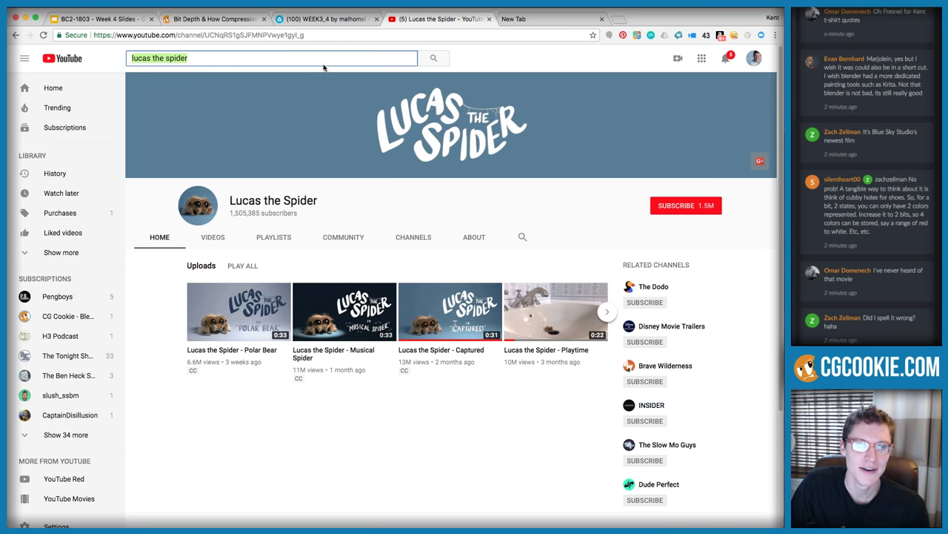
left_click(268, 61)
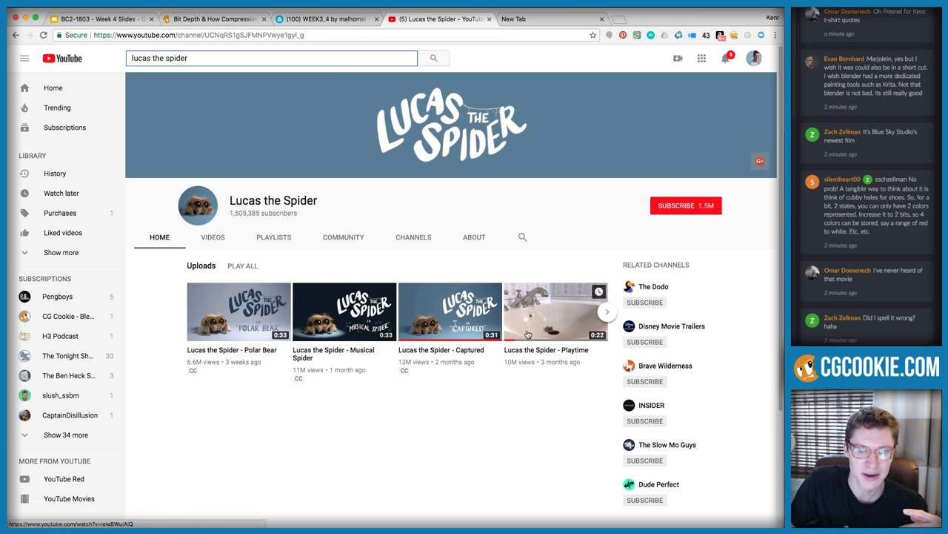
Select the 1,505,385 subscriber count, then reselect all the search box text.
left_click(227, 215)
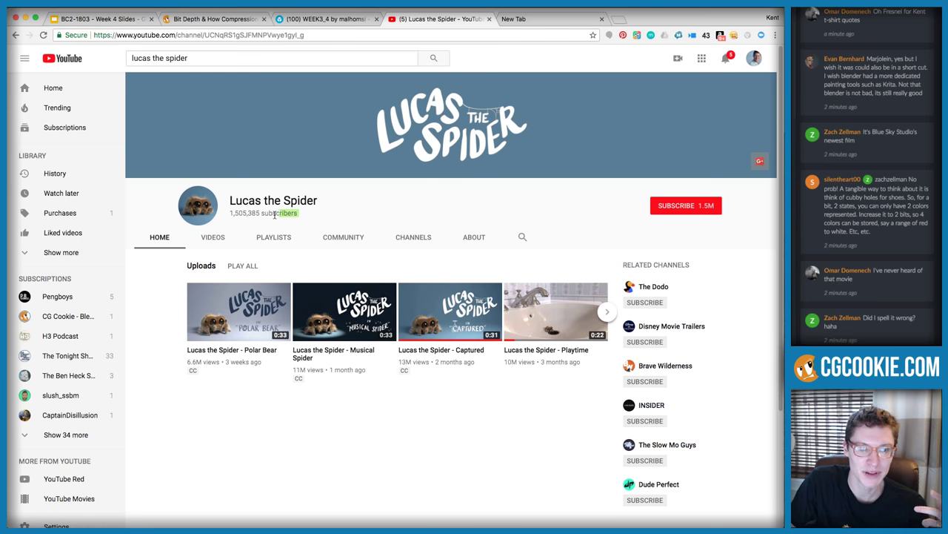
triple_click(231, 214)
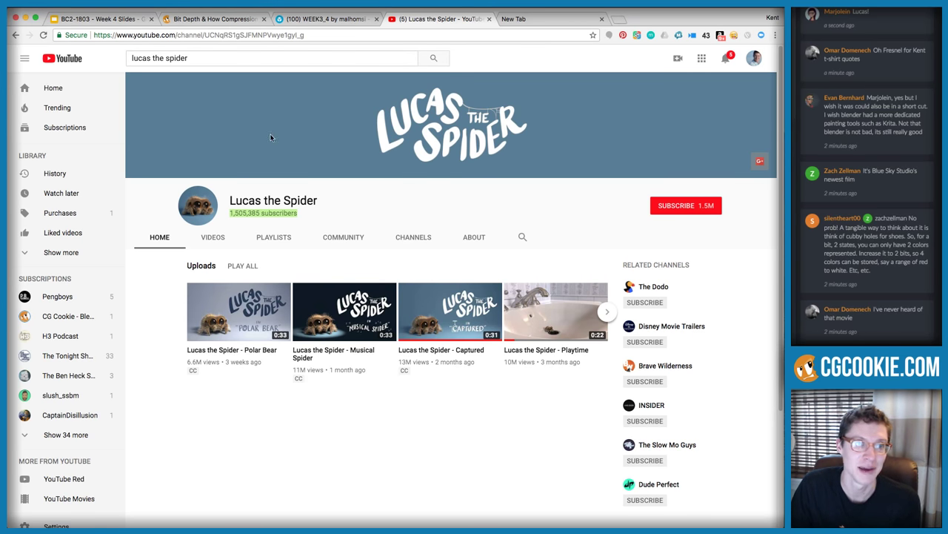
left_click(330, 197)
triple_click(186, 59)
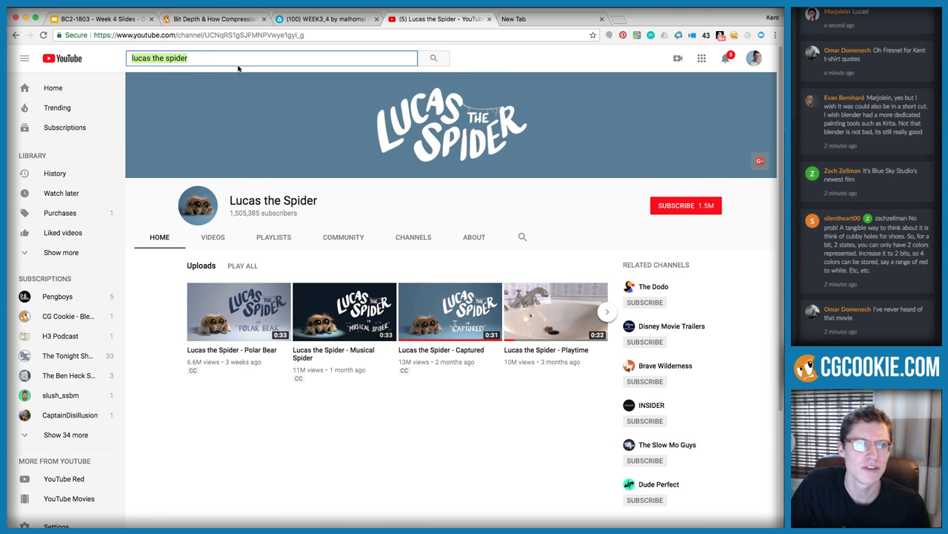
triple_click(237, 60)
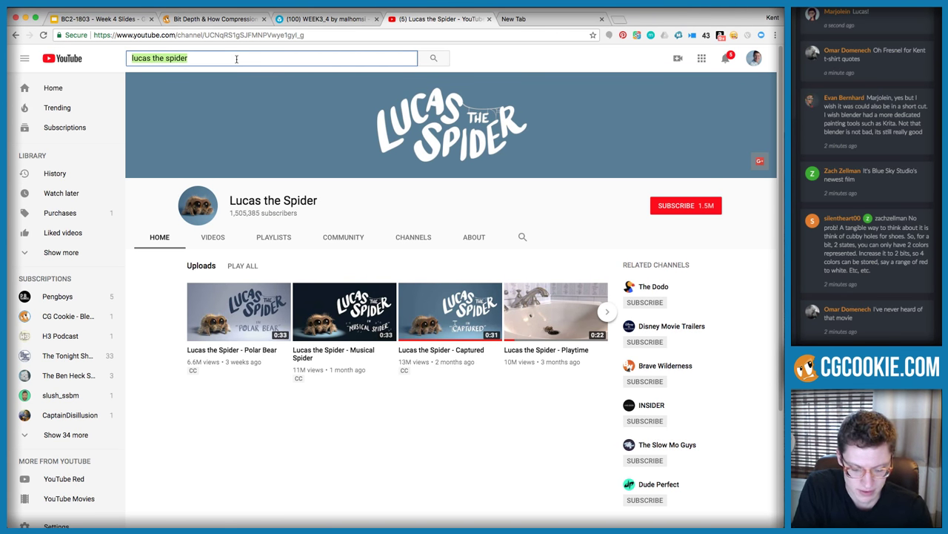
Search YouTube for 'vray short film' and open the V-Ray I.R.L. video.
type("vray fresn")
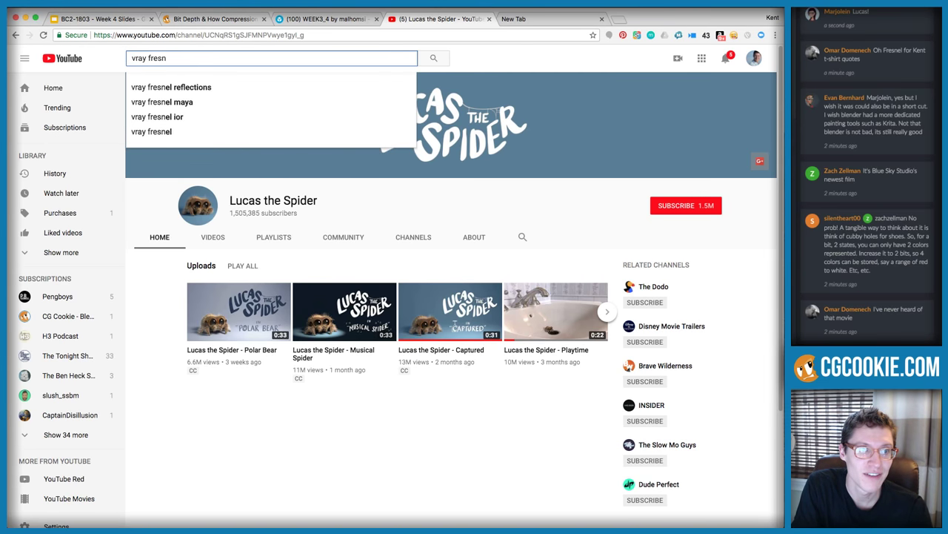
type("e")
key("BackSpace")
key("BackSpace")
key("BackSpace")
key("BackSpace")
key("BackSpace")
key("BackSpace")
type("short")
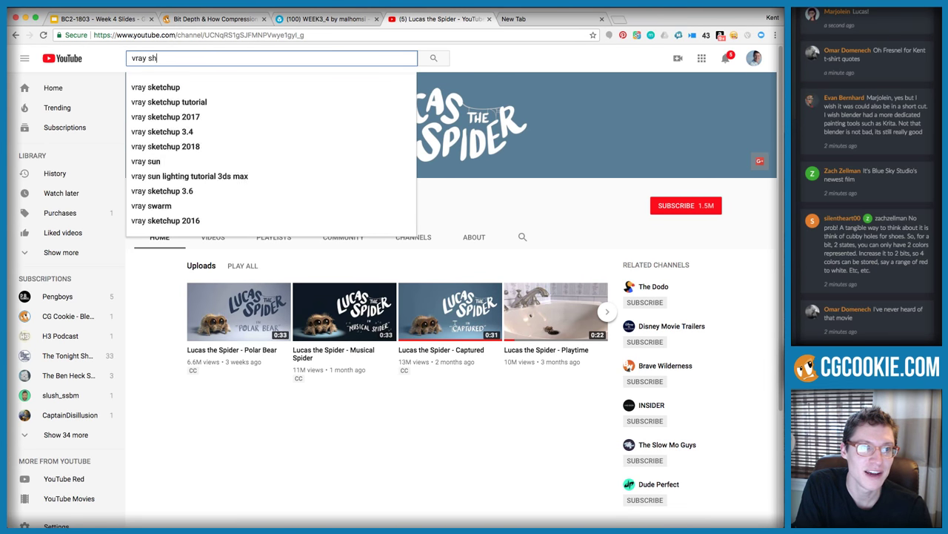
type(" film")
key("Return")
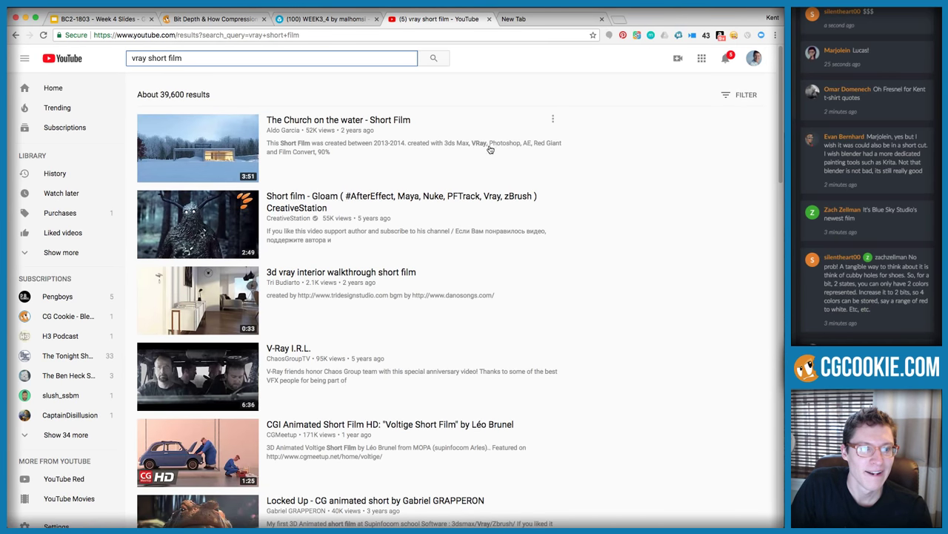
left_click(288, 348)
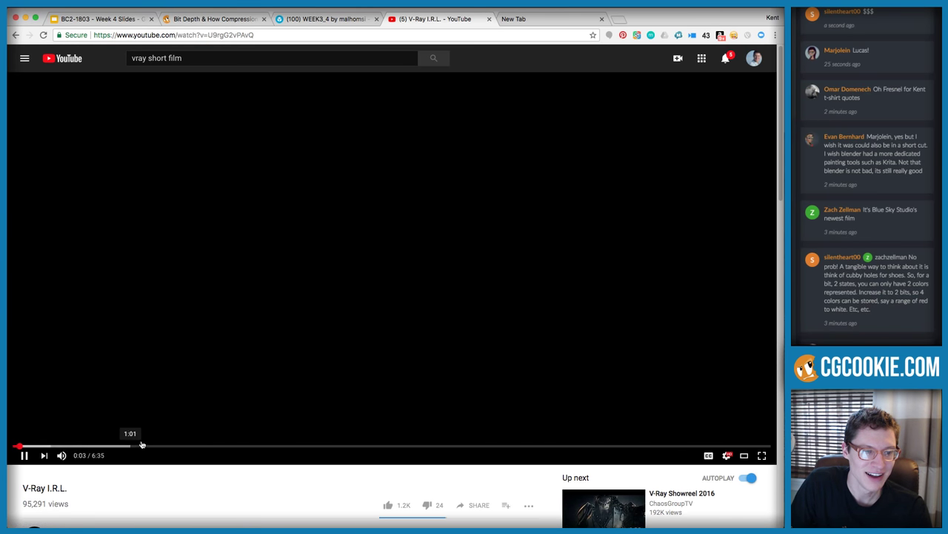
Mute the V-Ray I.R.L. video and skip ahead to about 2:16.
mouse_move(62, 456)
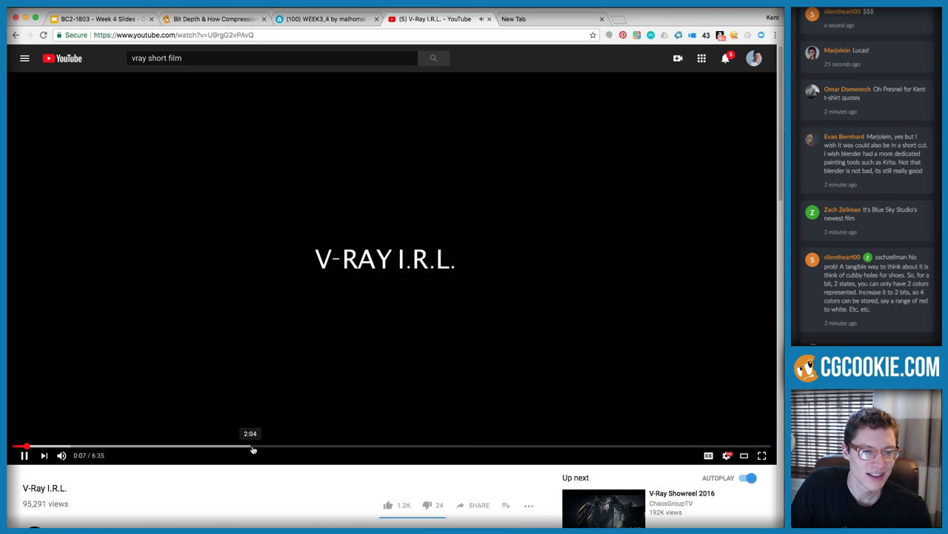
left_click(62, 456)
left_click_drag(222, 447, 249, 447)
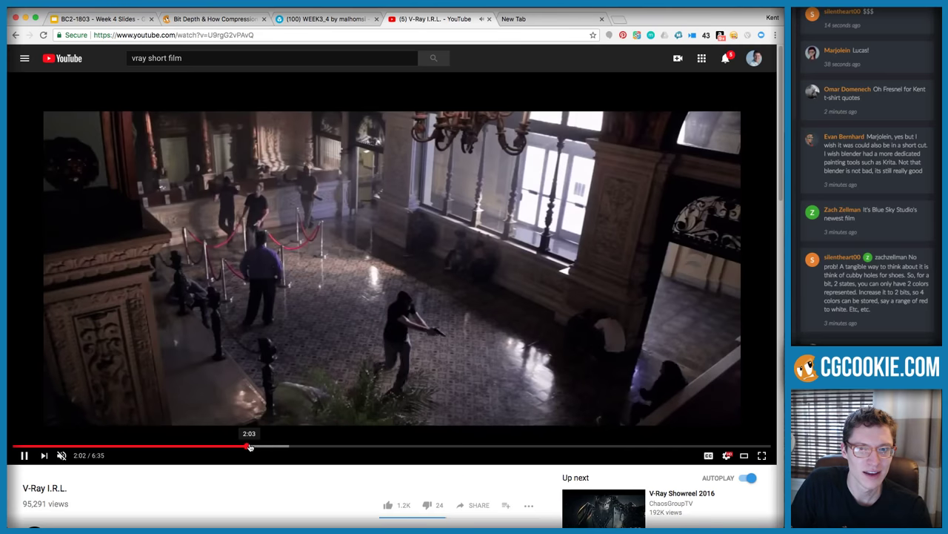
left_click(275, 446)
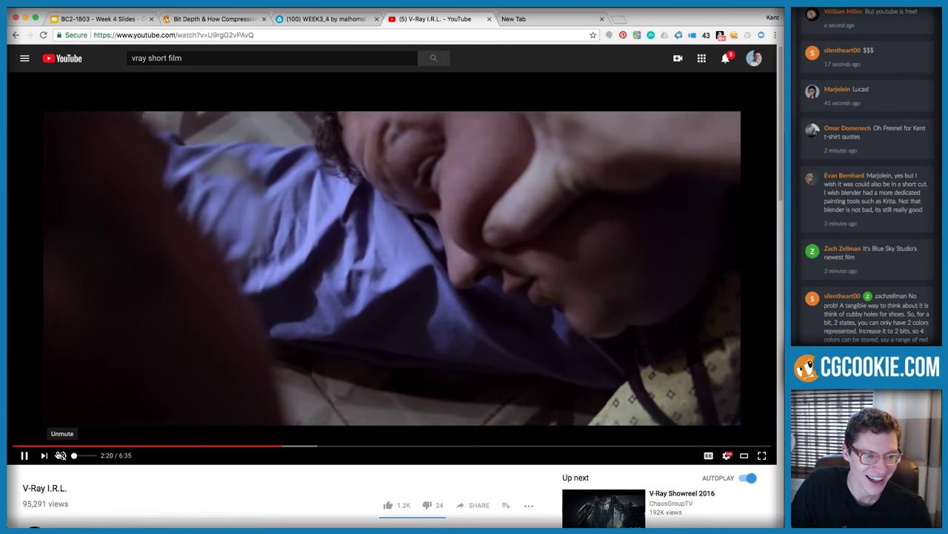
Unmute, scrub between 2:14 and 2:19, pause at 2:19 and return to Week 4 Slides.
left_click(60, 455)
left_click(279, 447)
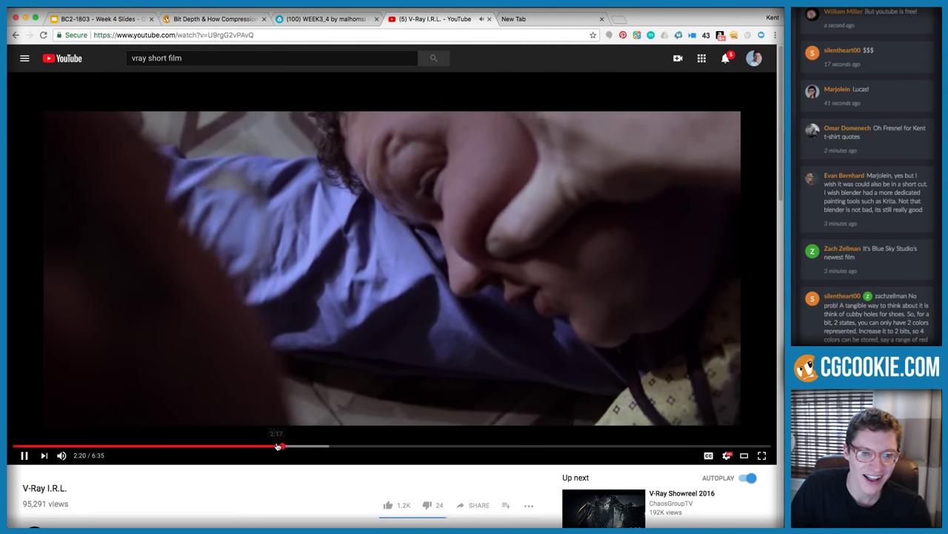
left_click(270, 446)
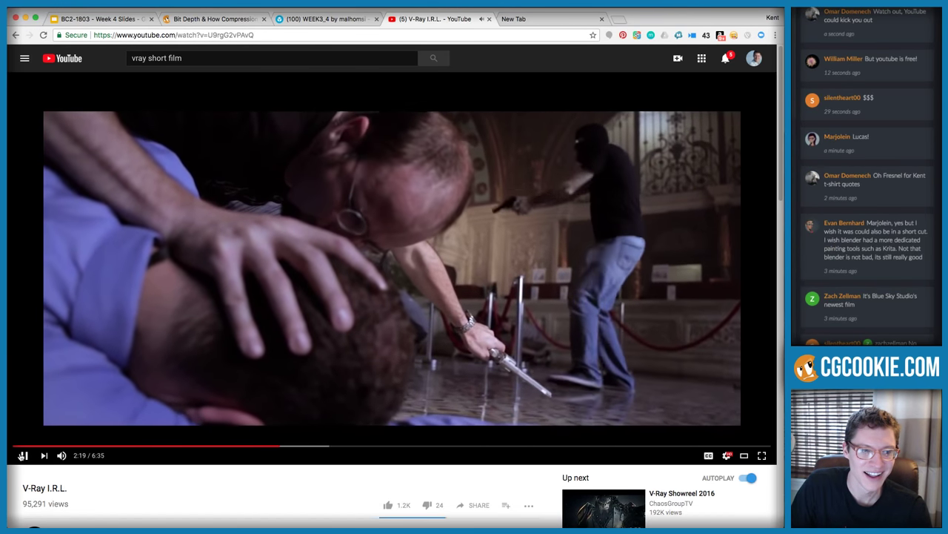
left_click(23, 455)
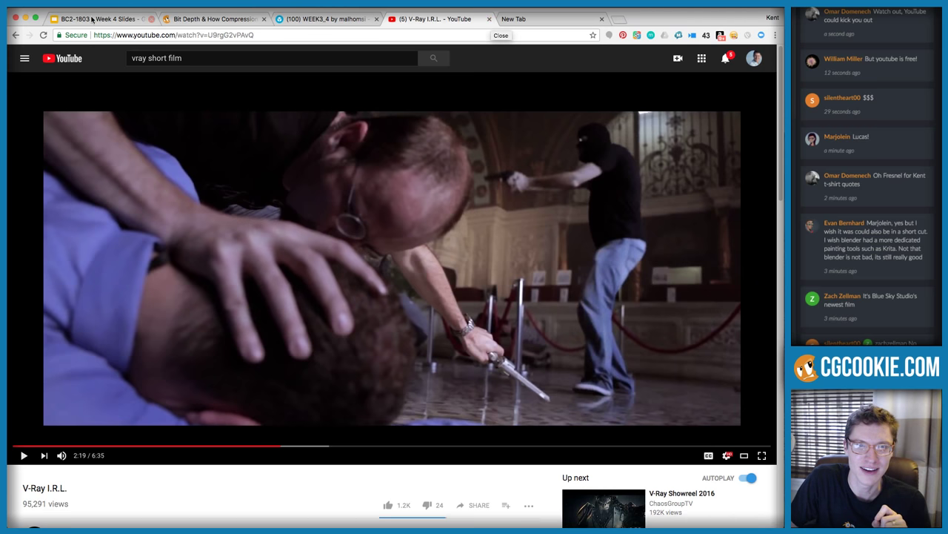
left_click(80, 19)
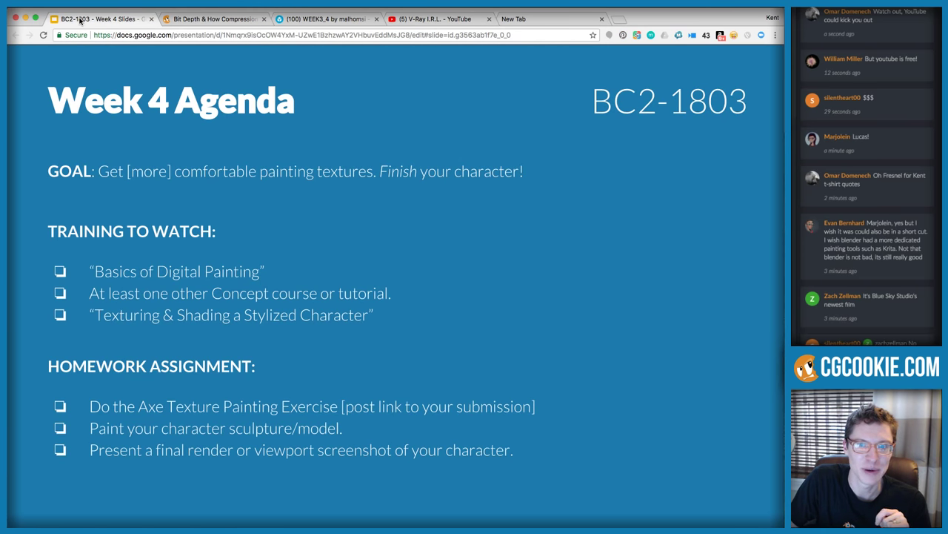